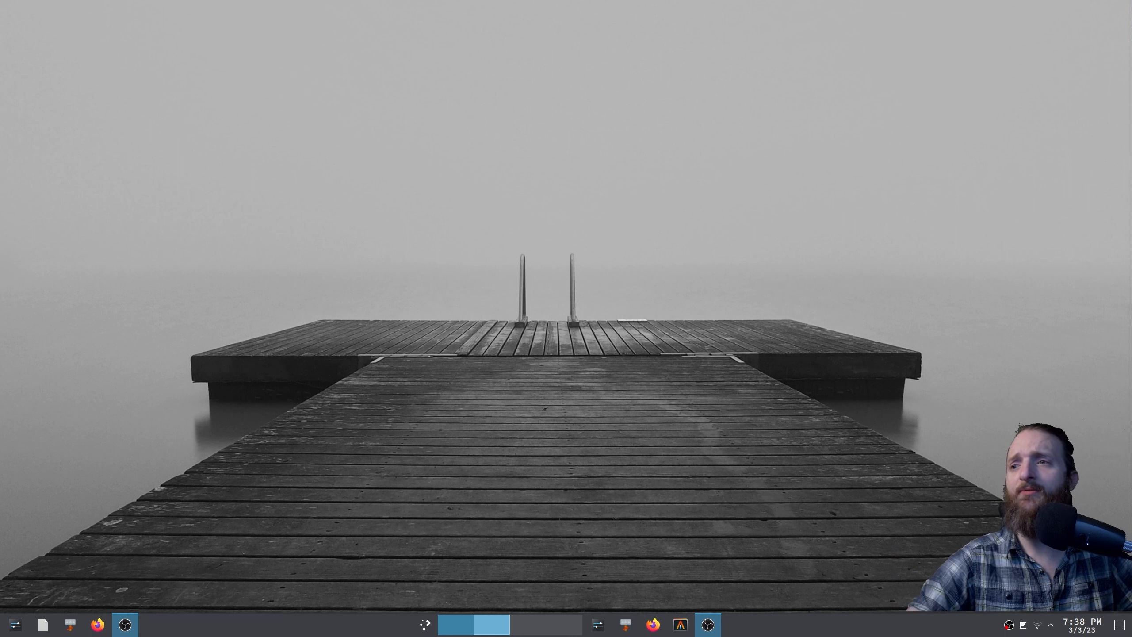
pyautogui.moveTo(519, 441); pyautogui.dragTo(387, 544)
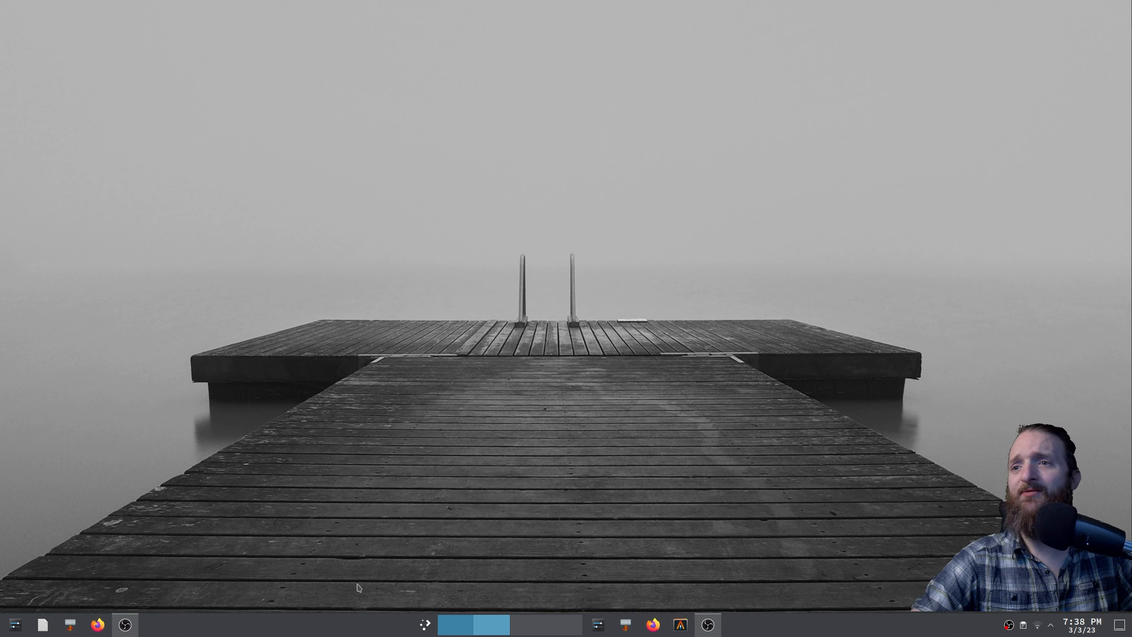
pyautogui.click(425, 626)
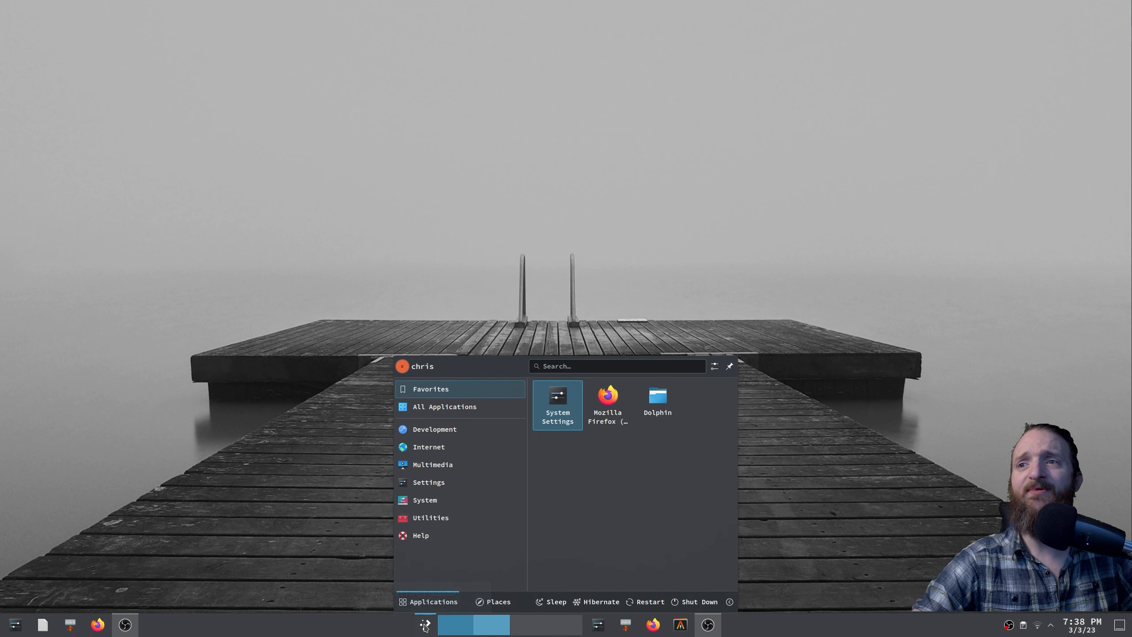
pyautogui.click(425, 625)
# - Enter panel edit mode and remove the duplicate Icons-only Task Manager before the launcher and the Pager widget
pyautogui.rightClick(403, 630)
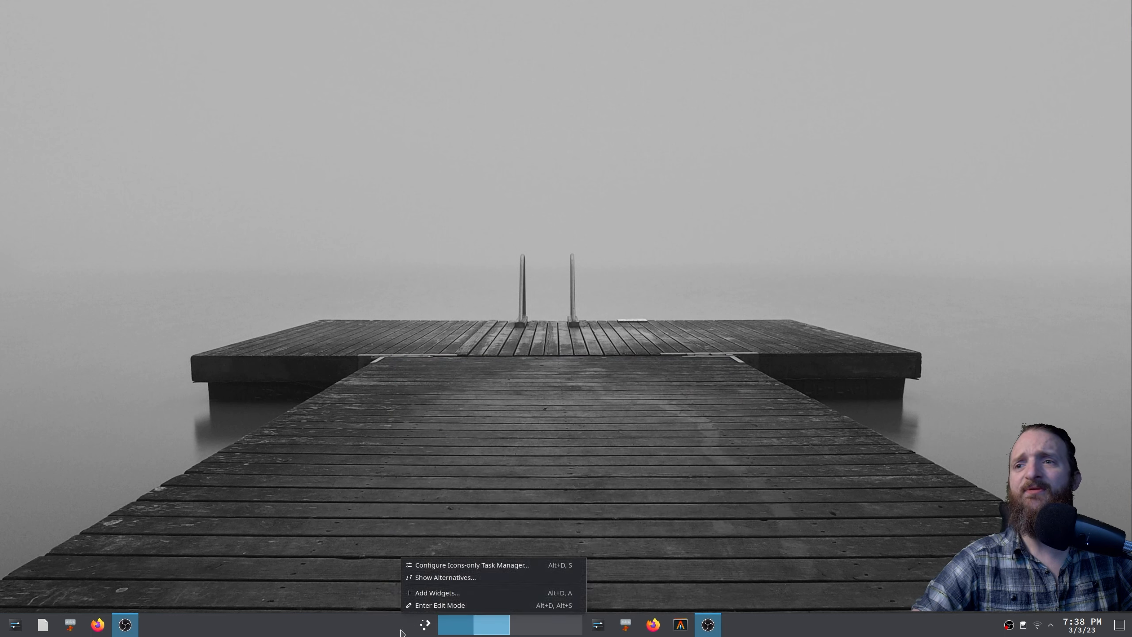
pyautogui.click(435, 604)
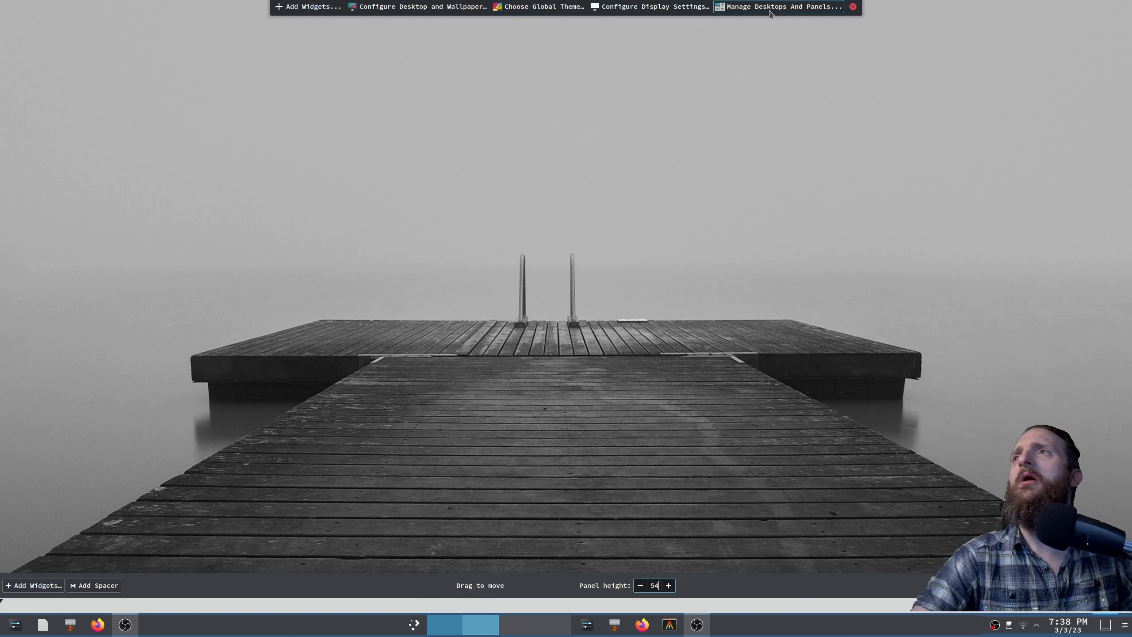
pyautogui.moveTo(90, 615)
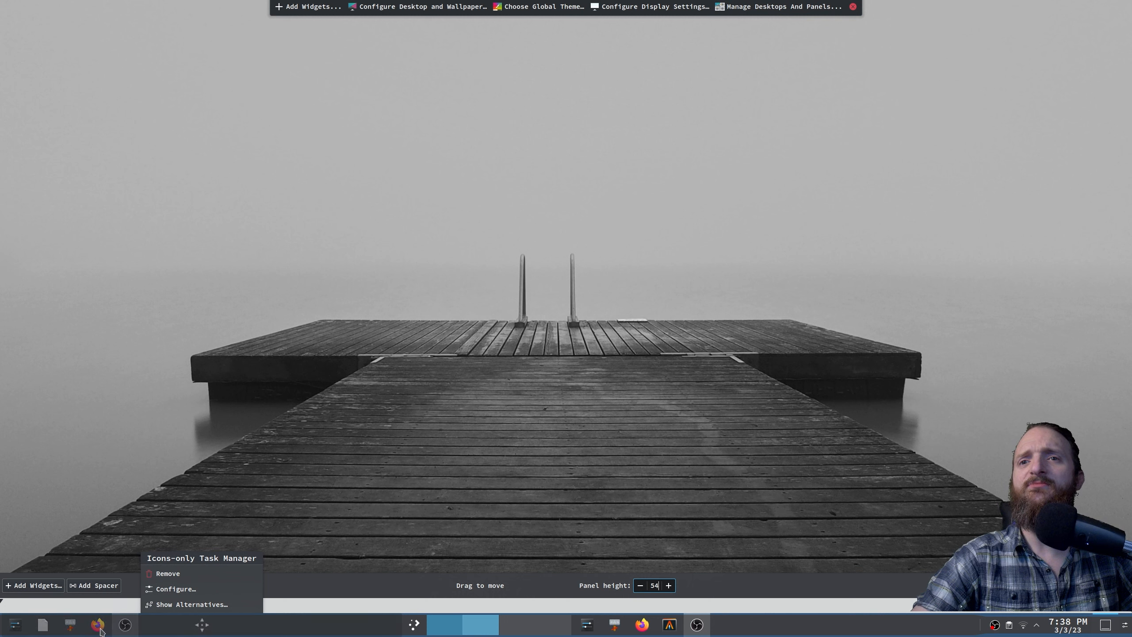
pyautogui.click(187, 574)
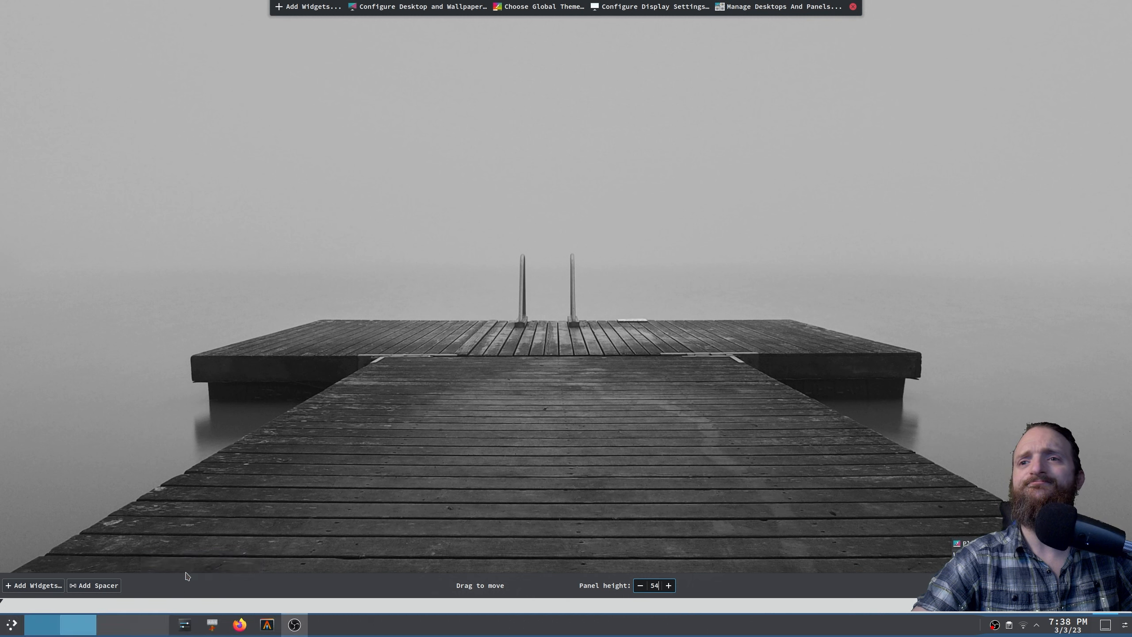
pyautogui.moveTo(110, 628)
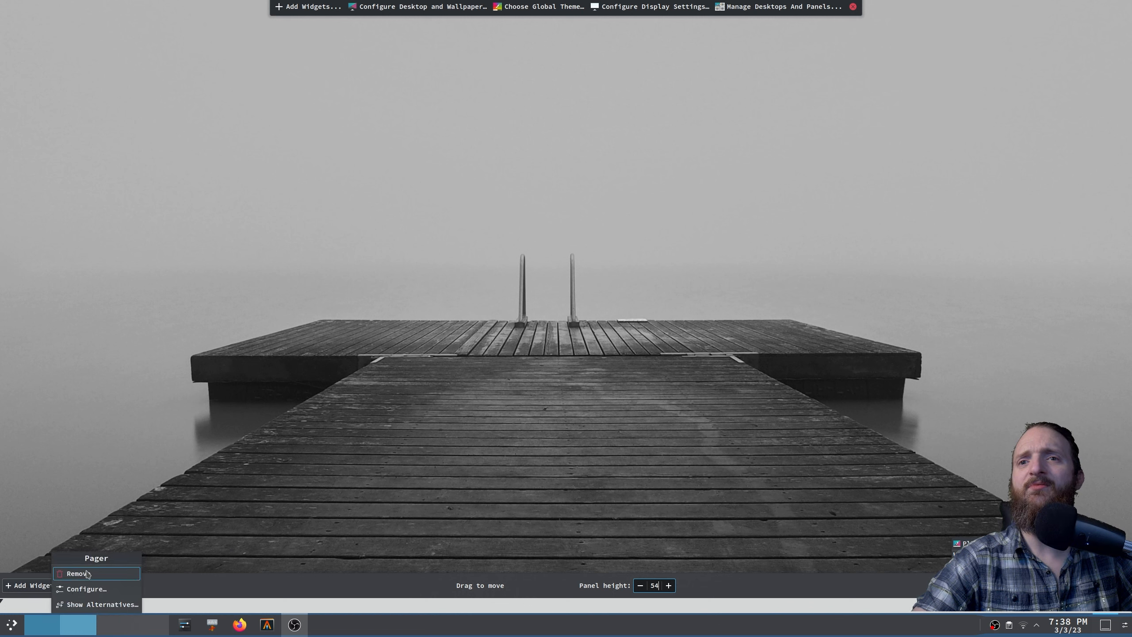
pyautogui.click(88, 574)
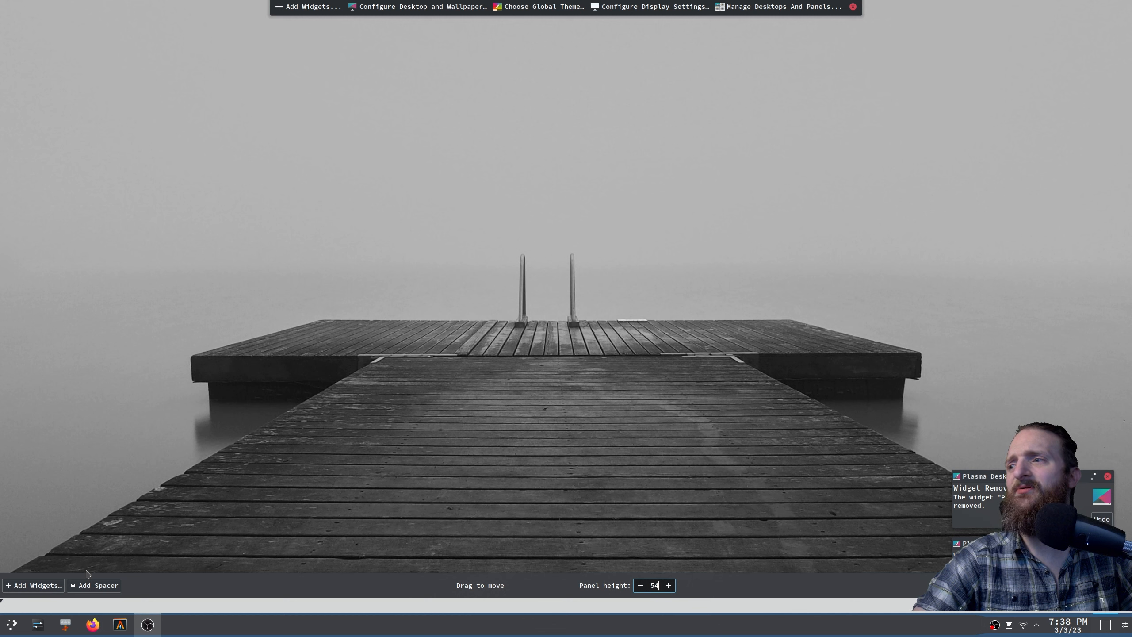
# - Unpin the terminal, Firefox, the file manager and System Settings from the remaining Icons-only Task Manager
pyautogui.moveTo(116, 599)
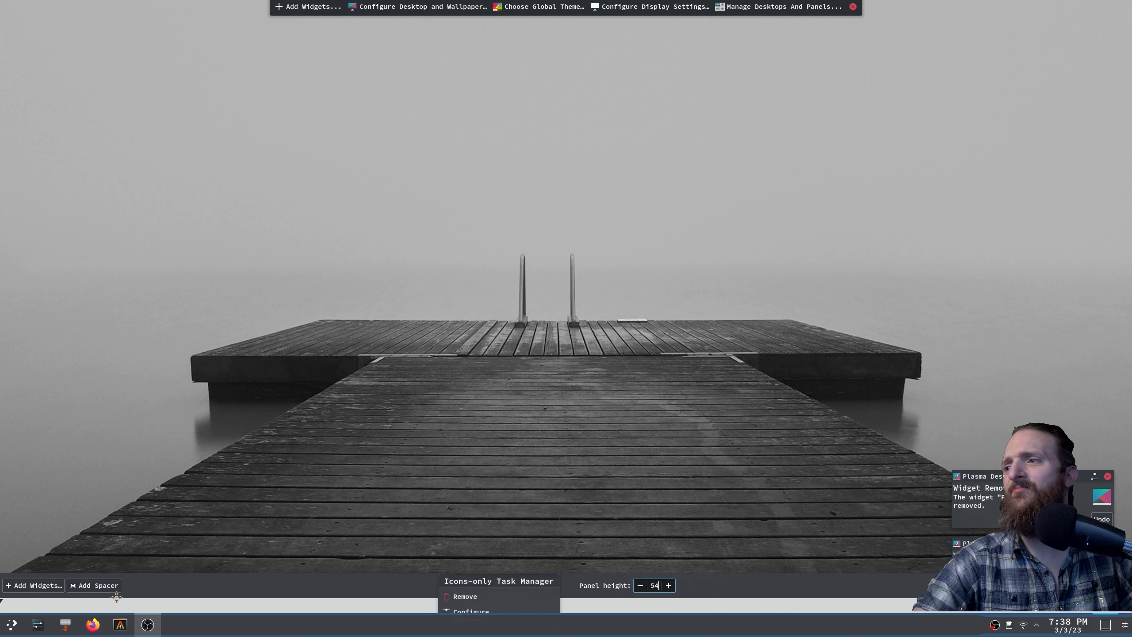
pyautogui.rightClick(124, 626)
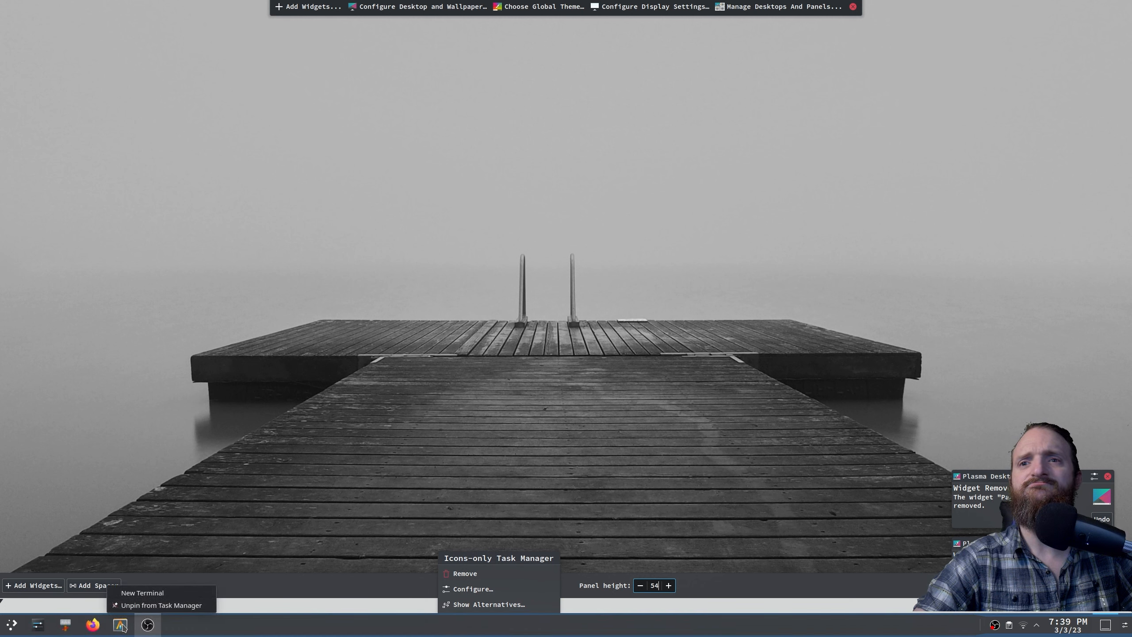
pyautogui.click(141, 605)
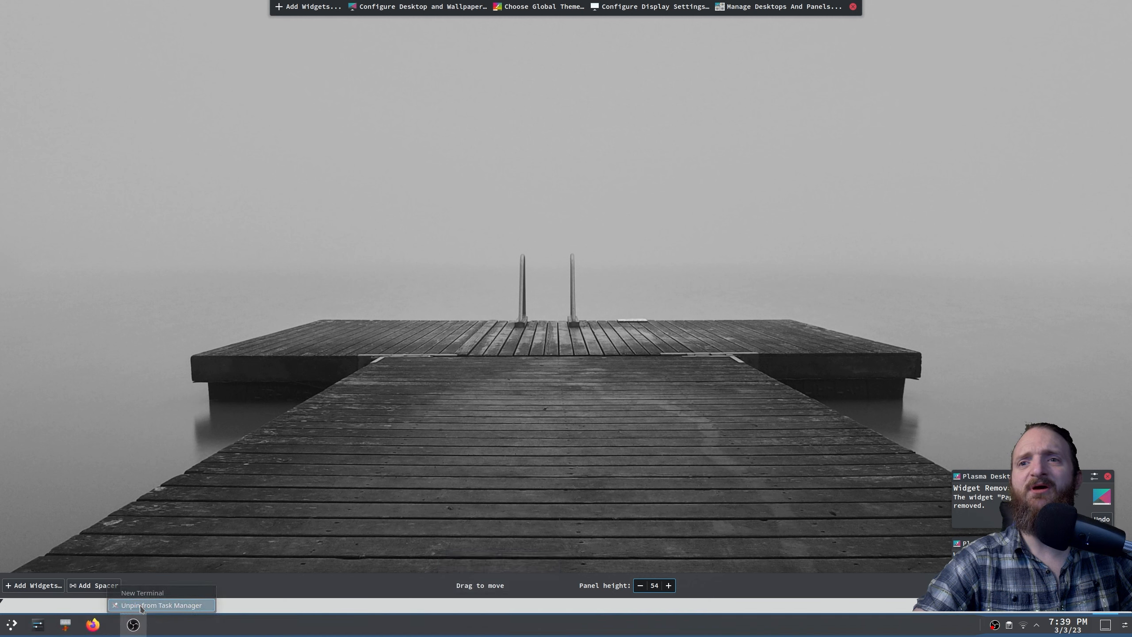
pyautogui.rightClick(99, 626)
pyautogui.click(104, 607)
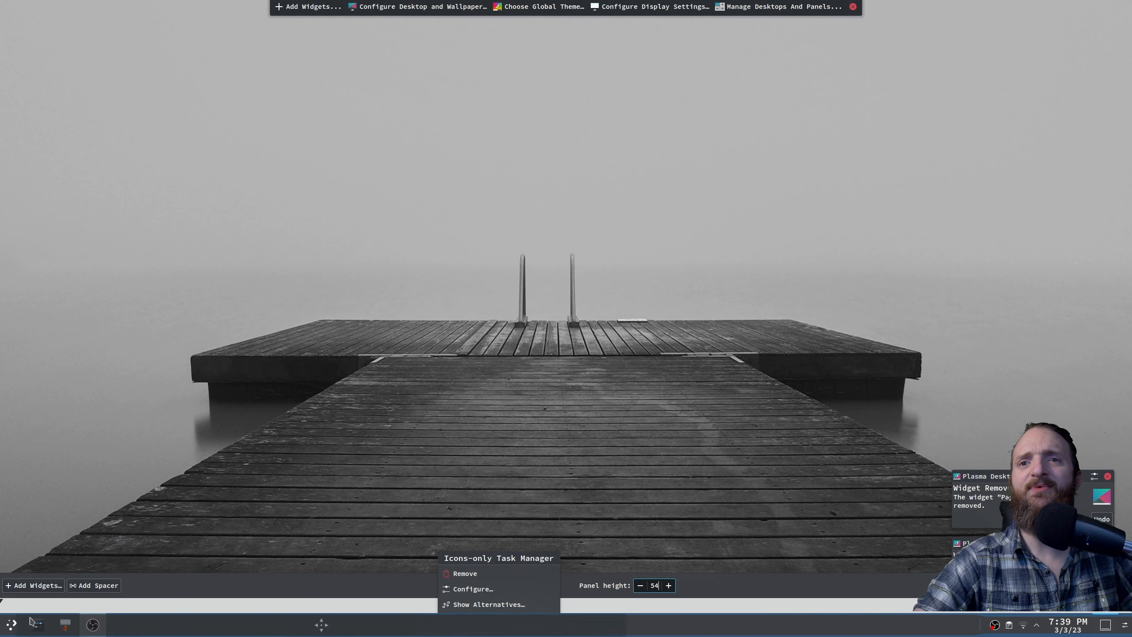
pyautogui.rightClick(65, 626)
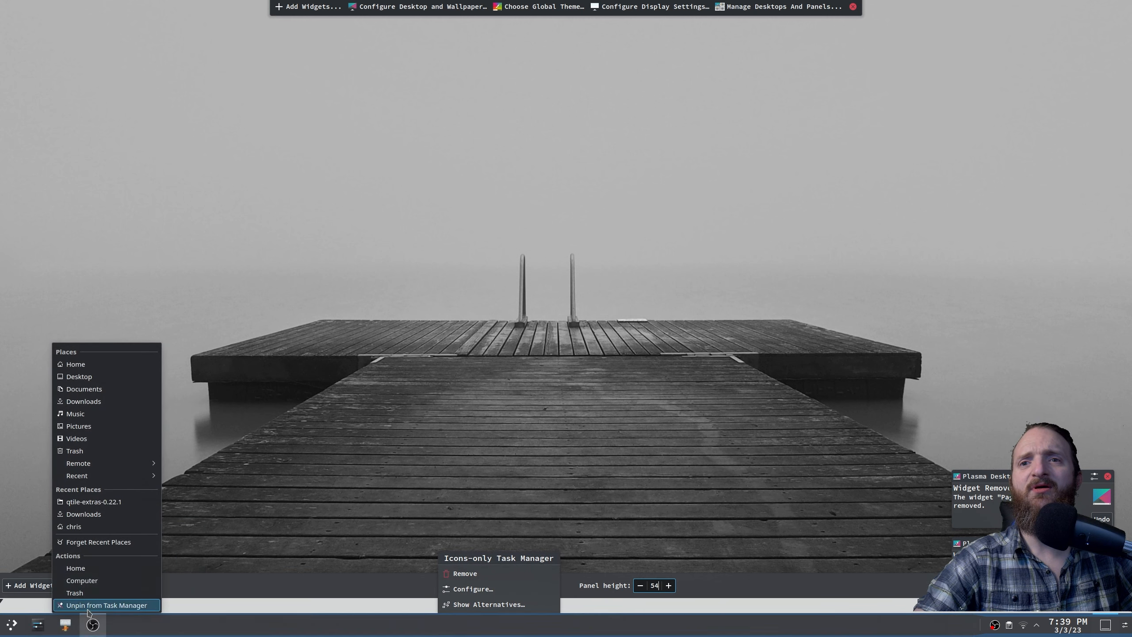
pyautogui.click(102, 605)
pyautogui.rightClick(46, 627)
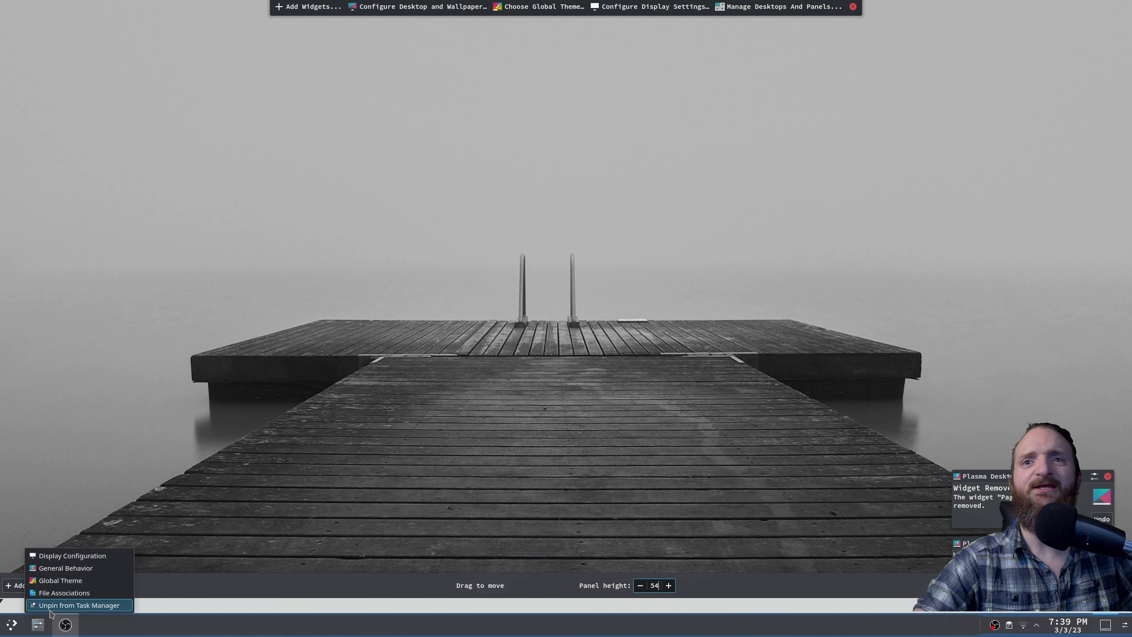
pyautogui.click(50, 611)
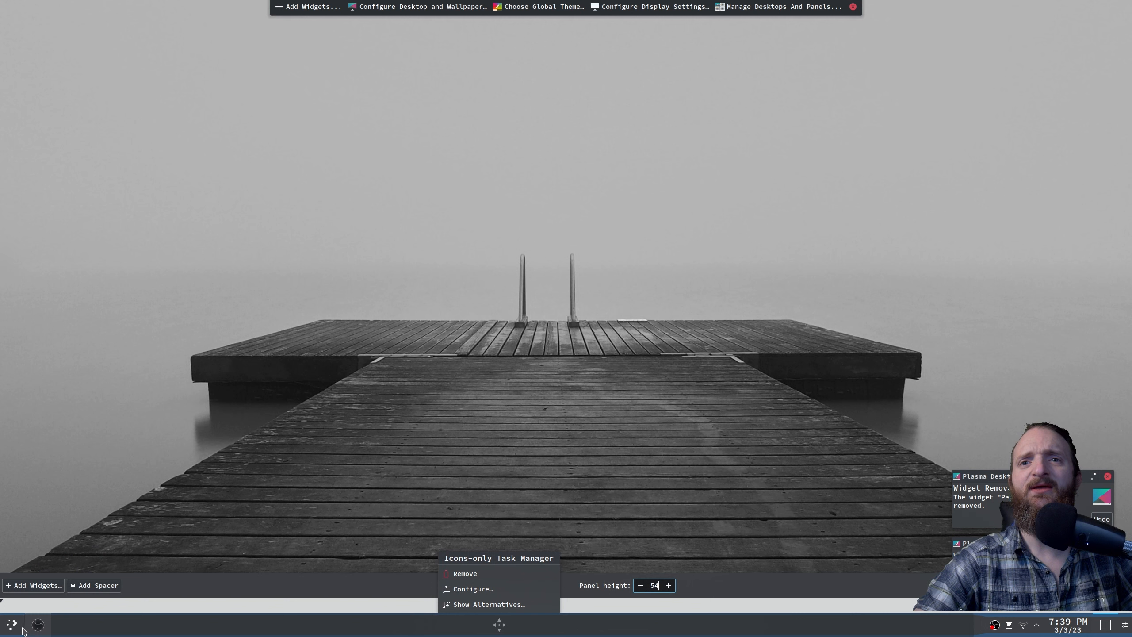
# - Leave panel edit mode and dismiss the widget removal notification
pyautogui.moveTo(21, 627)
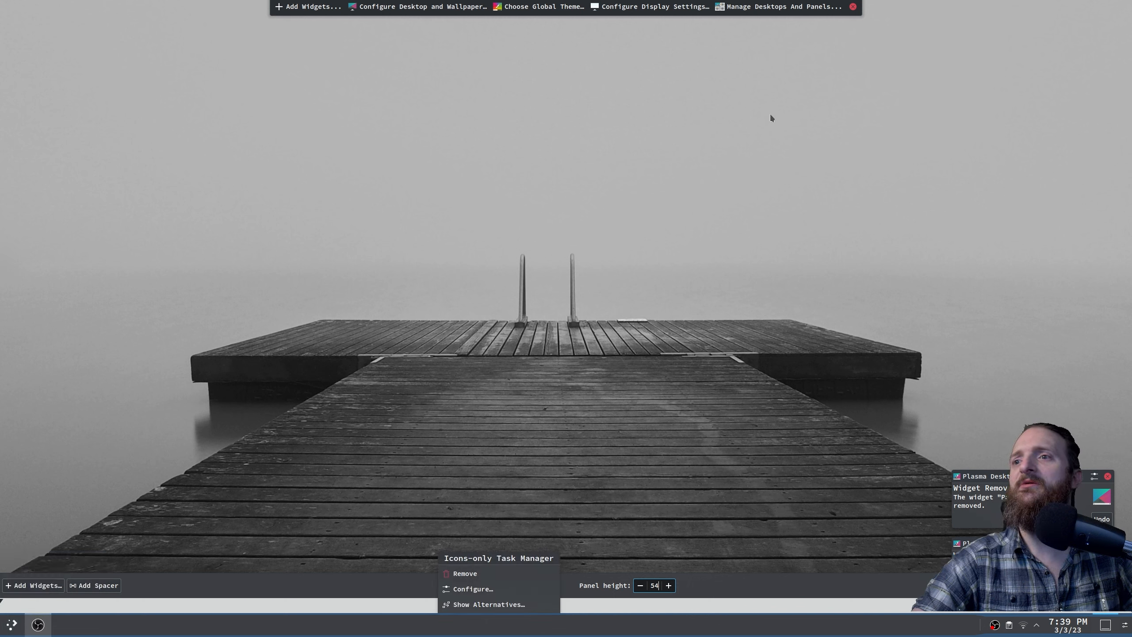
pyautogui.click(852, 6)
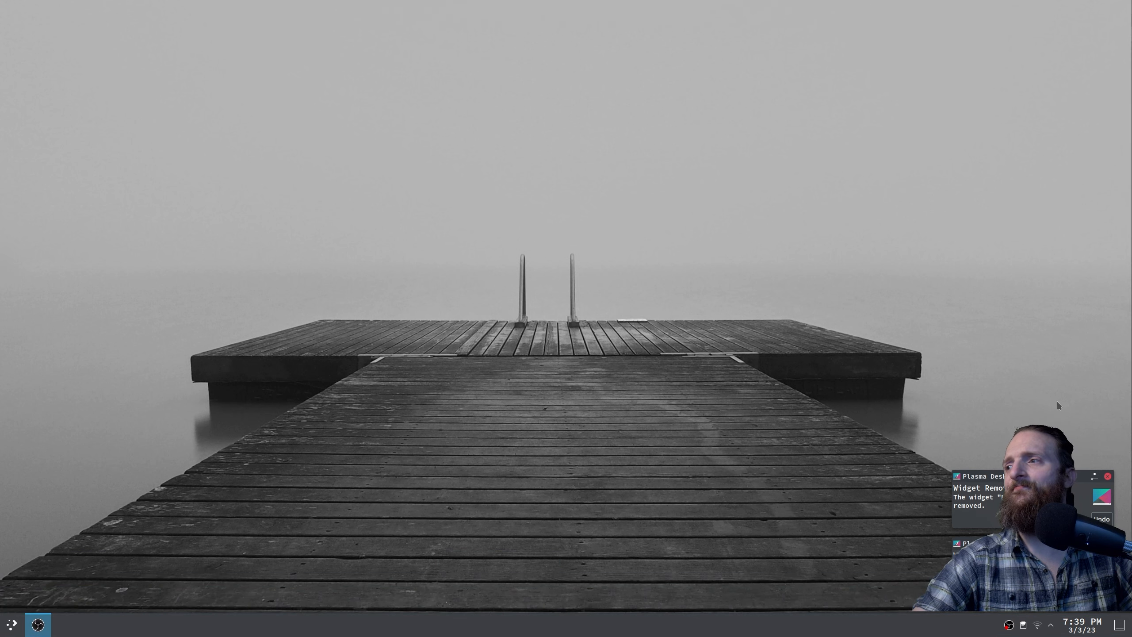
pyautogui.click(1108, 477)
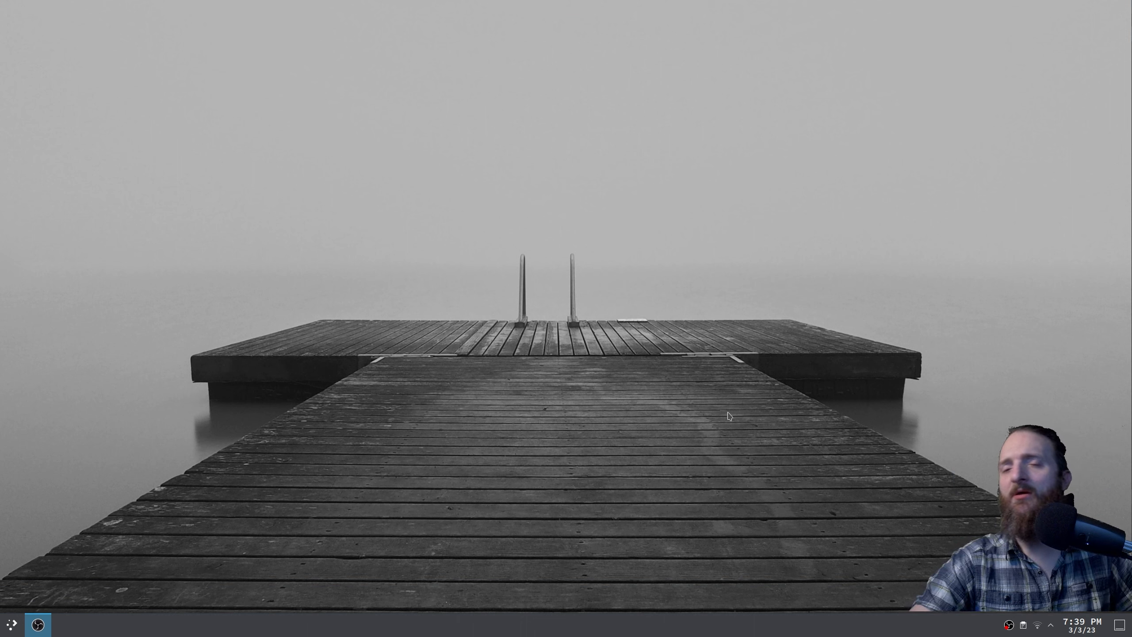
pyautogui.moveTo(366, 300); pyautogui.dragTo(214, 460)
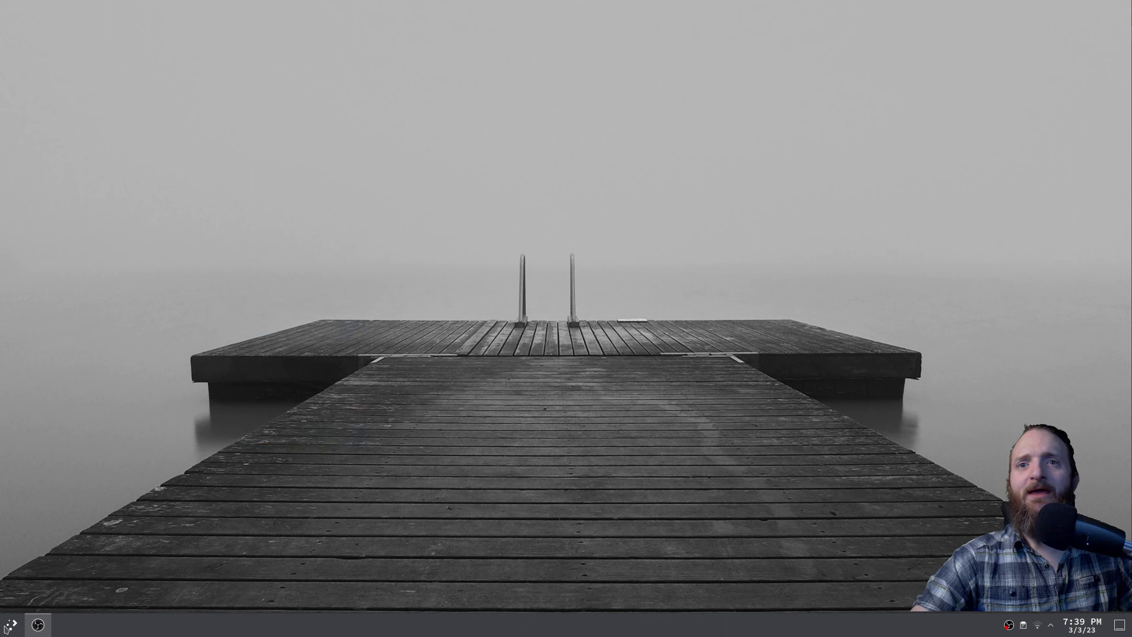
# - Launch System Settings, search for "theme" and show the Global Theme page
pyautogui.click(5, 628)
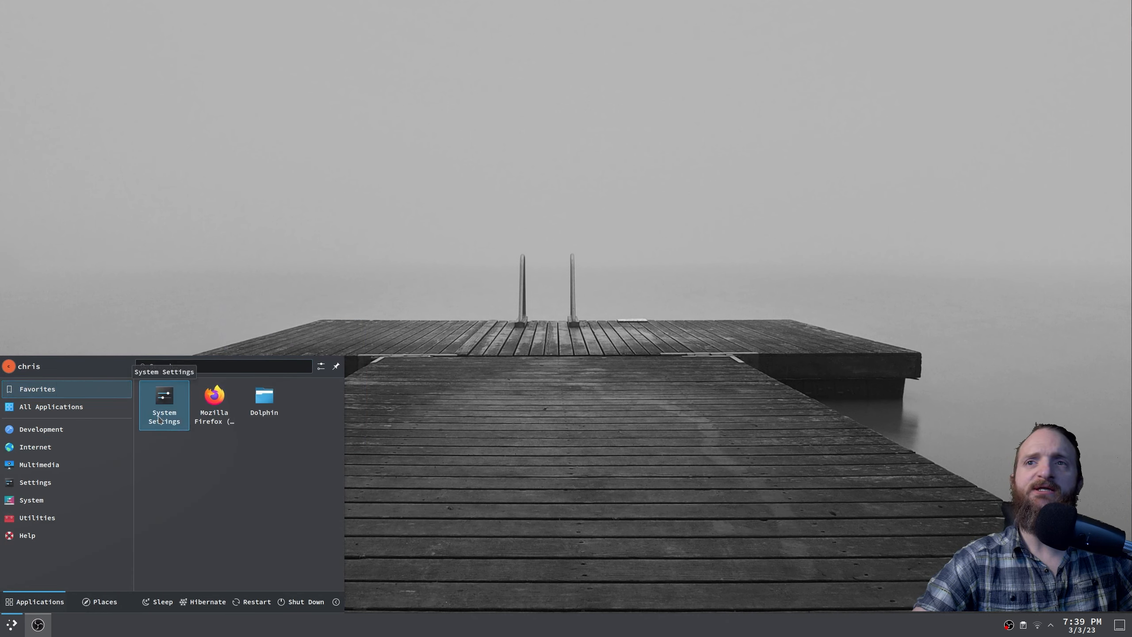
pyautogui.click(160, 418)
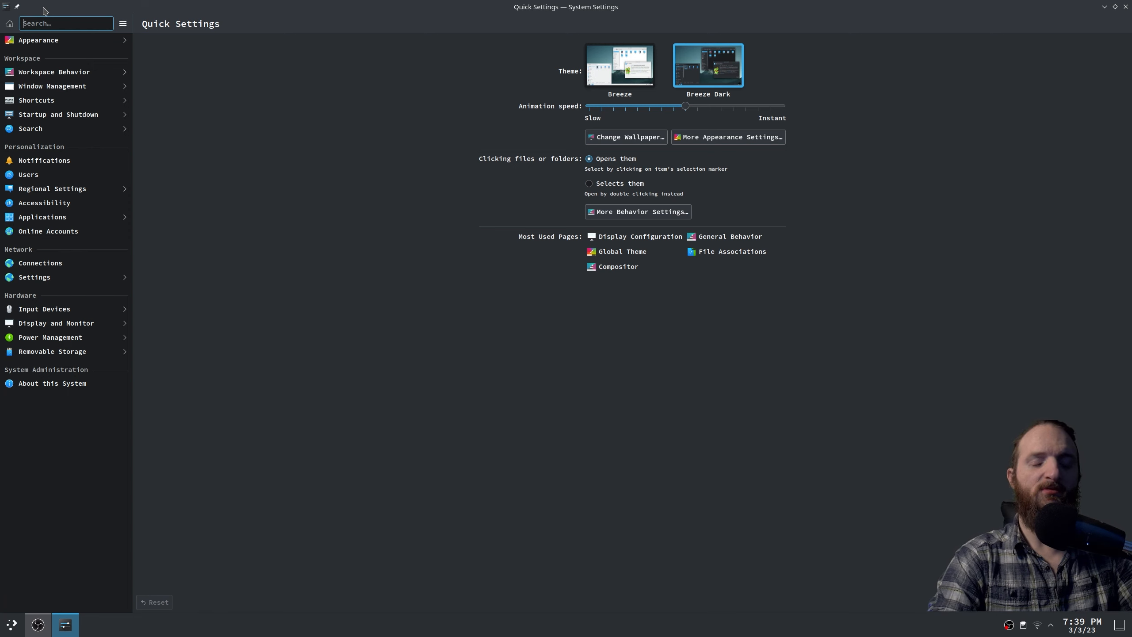
pyautogui.write('them')
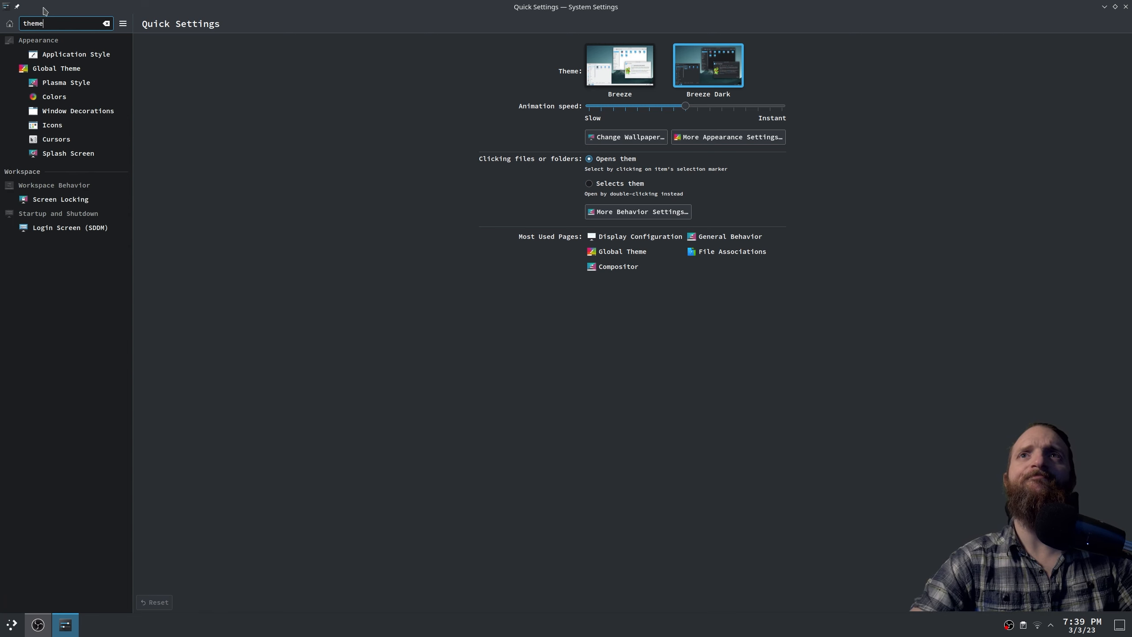
pyautogui.write('e')
pyautogui.click(85, 71)
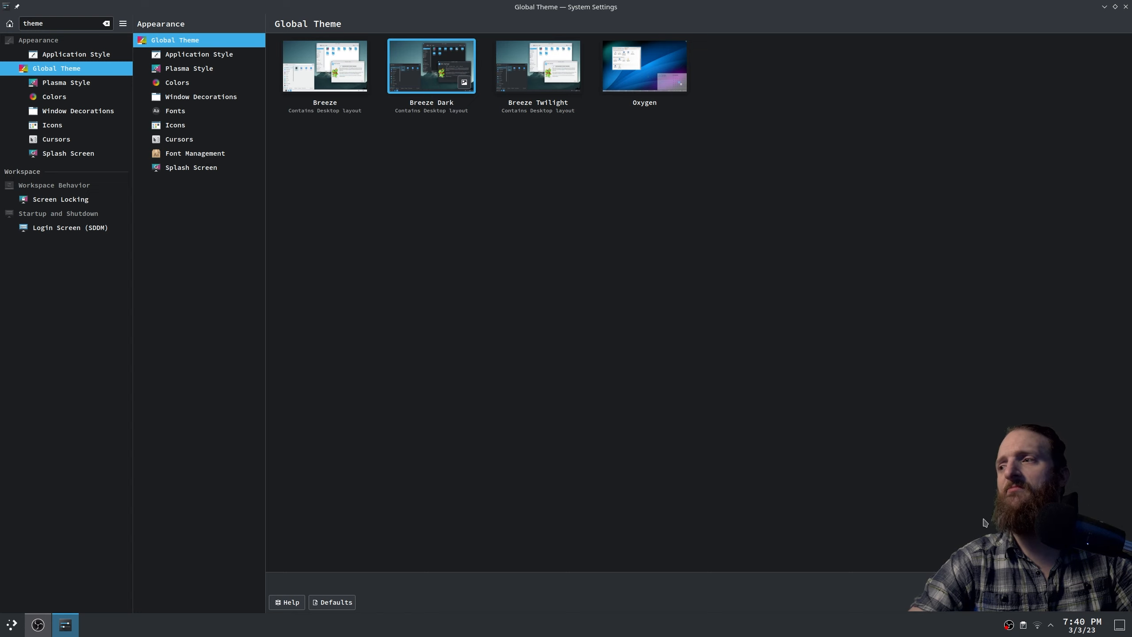
# - Search the downloadable global themes for "dracula"
pyautogui.click(1074, 583)
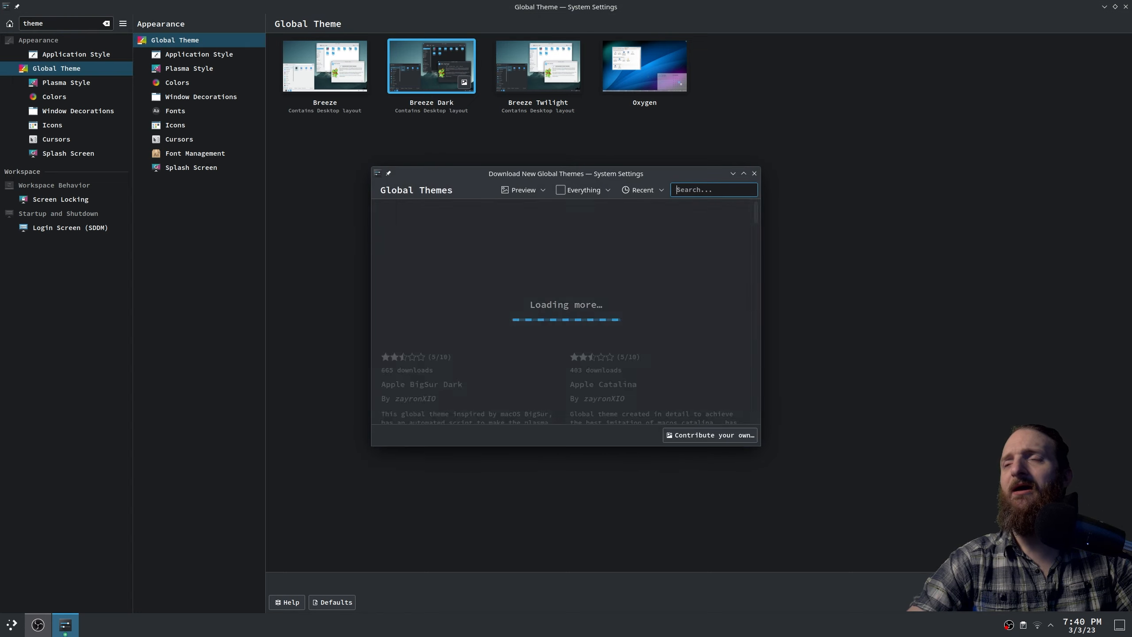
pyautogui.write('dracula')
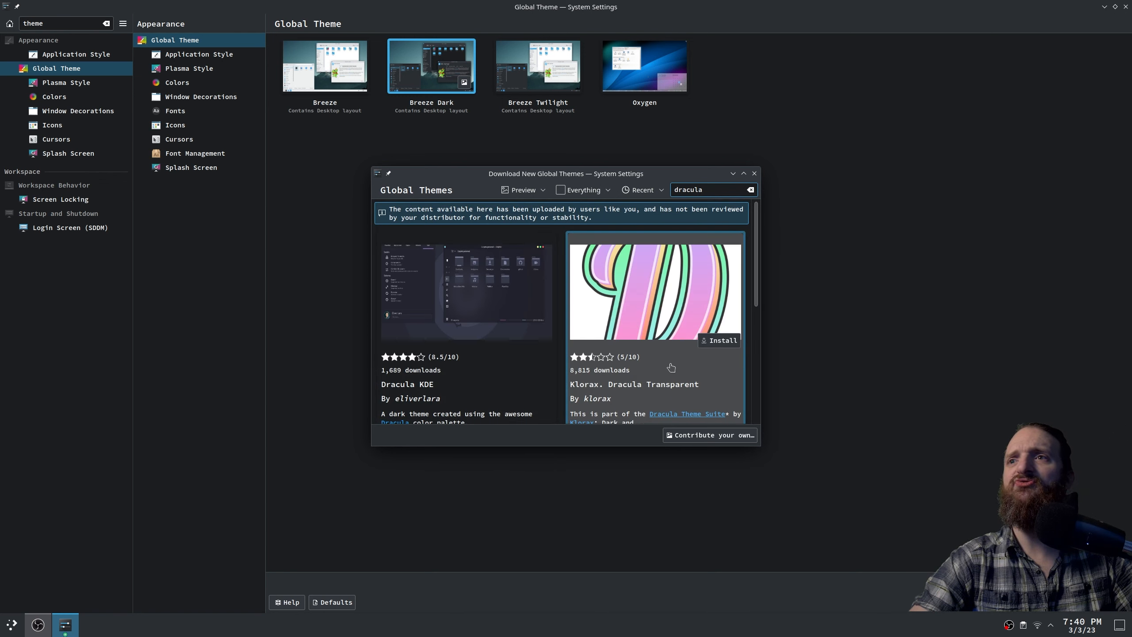
pyautogui.scroll(-1, 495, 311)
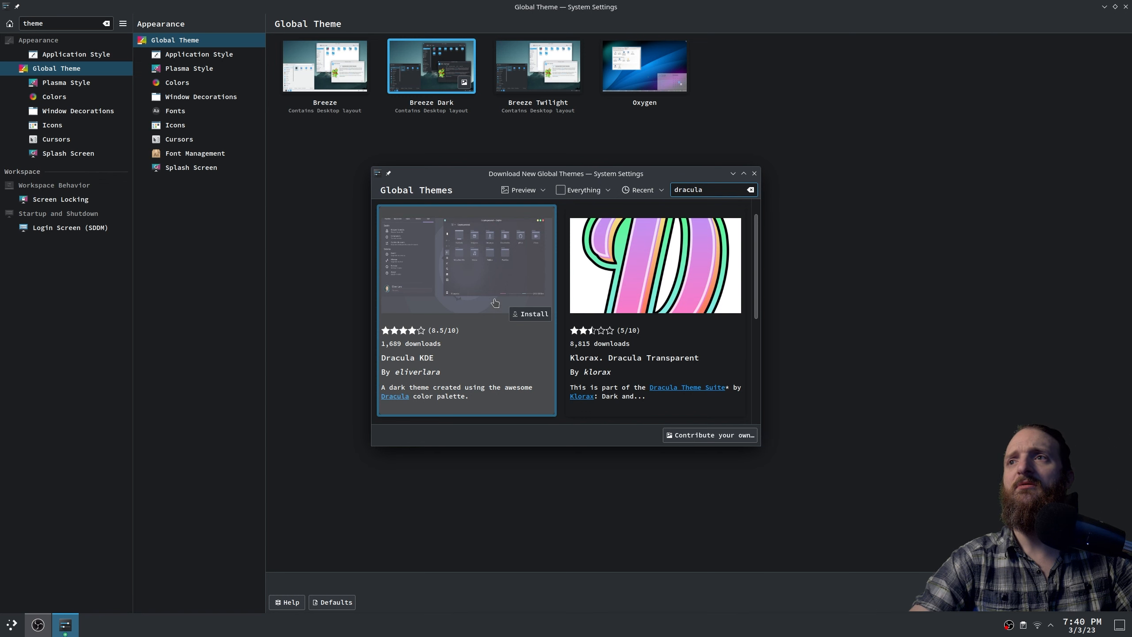
# - View the details and preview image of the Dracula KDE theme by eliverlara and install it
pyautogui.click(494, 311)
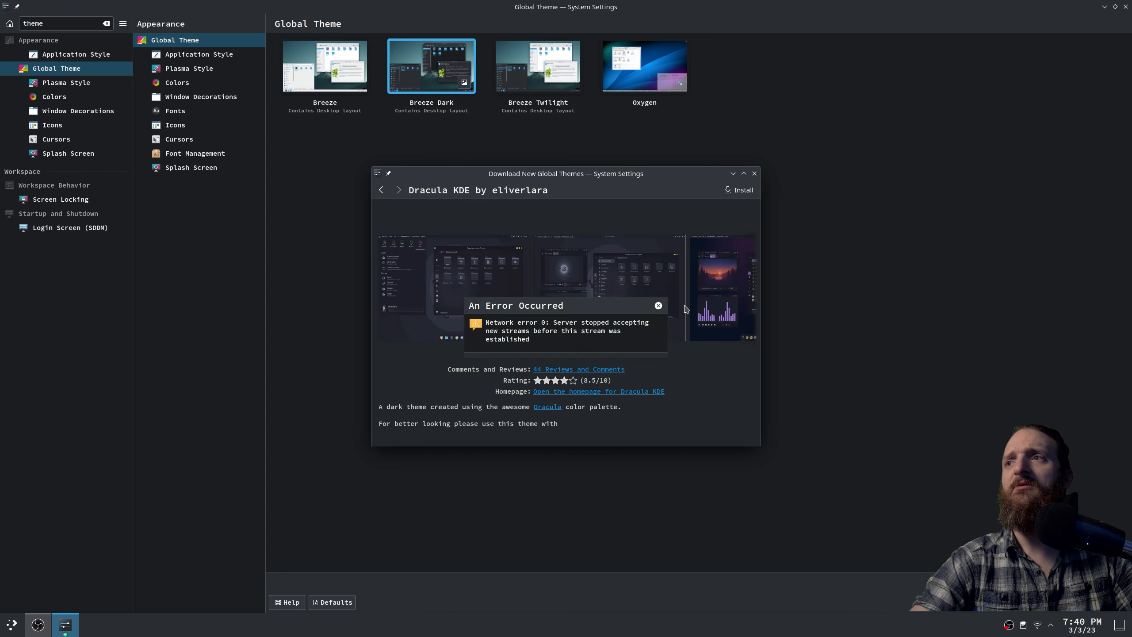
pyautogui.click(658, 306)
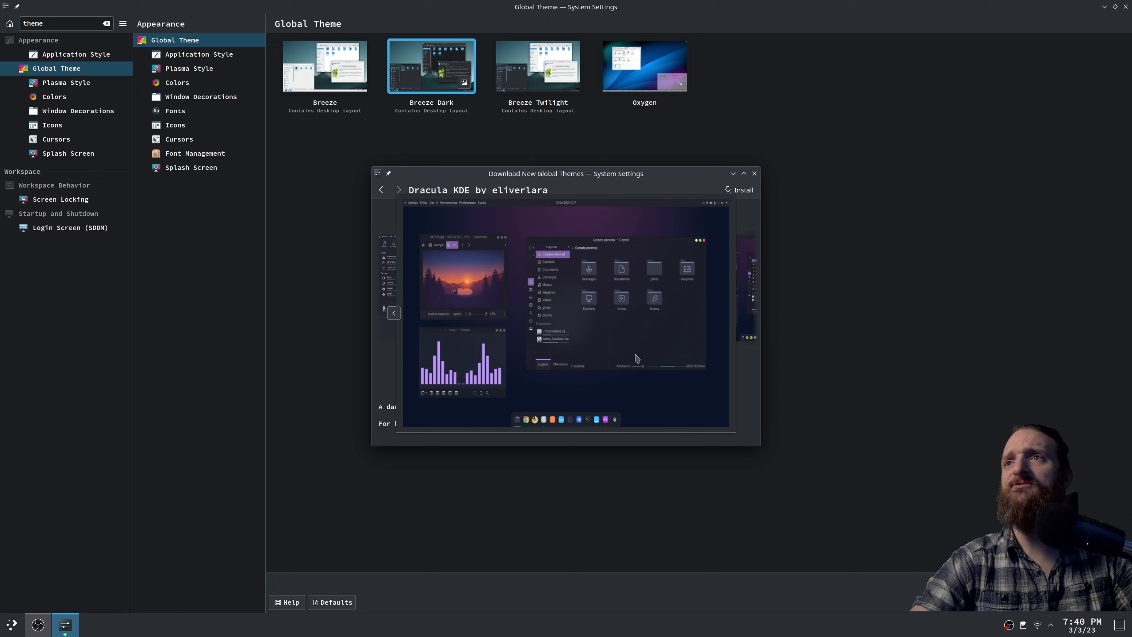
pyautogui.click(513, 202)
pyautogui.click(727, 195)
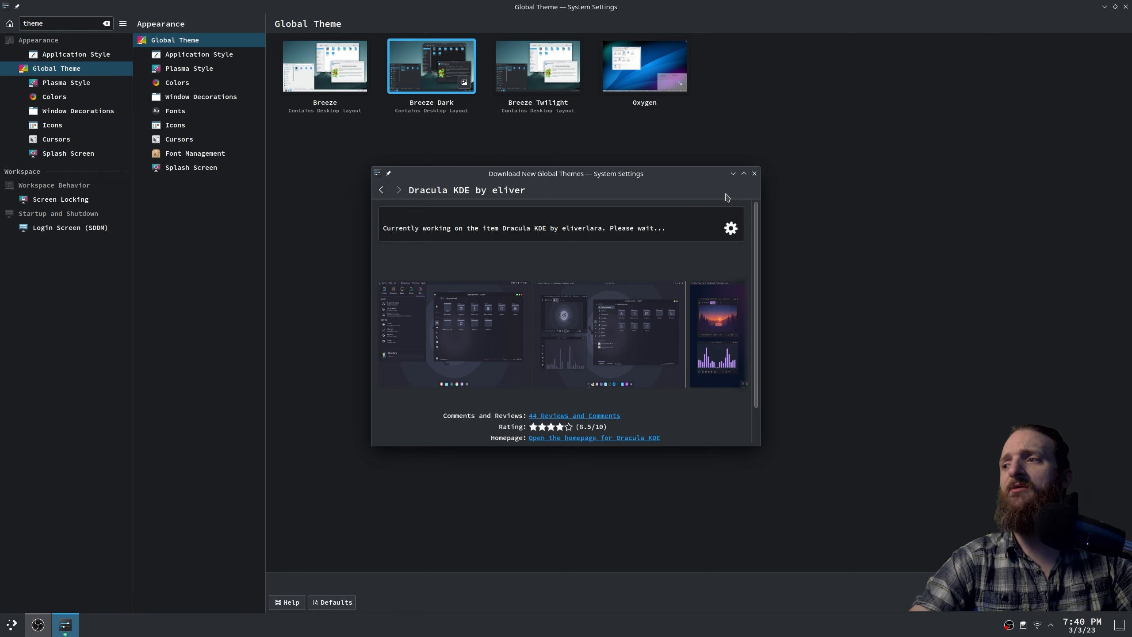
# - Maximize the theme download window and read the Dracula KDE homepage in Firefox, then return to the download window
pyautogui.doubleClick(684, 173)
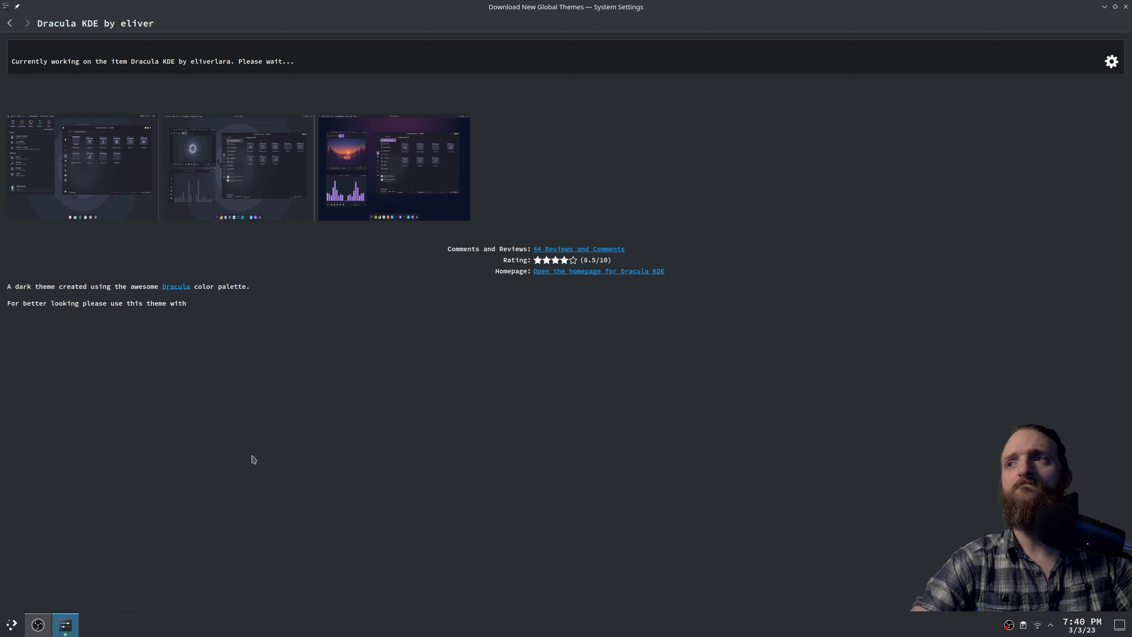
pyautogui.click(625, 272)
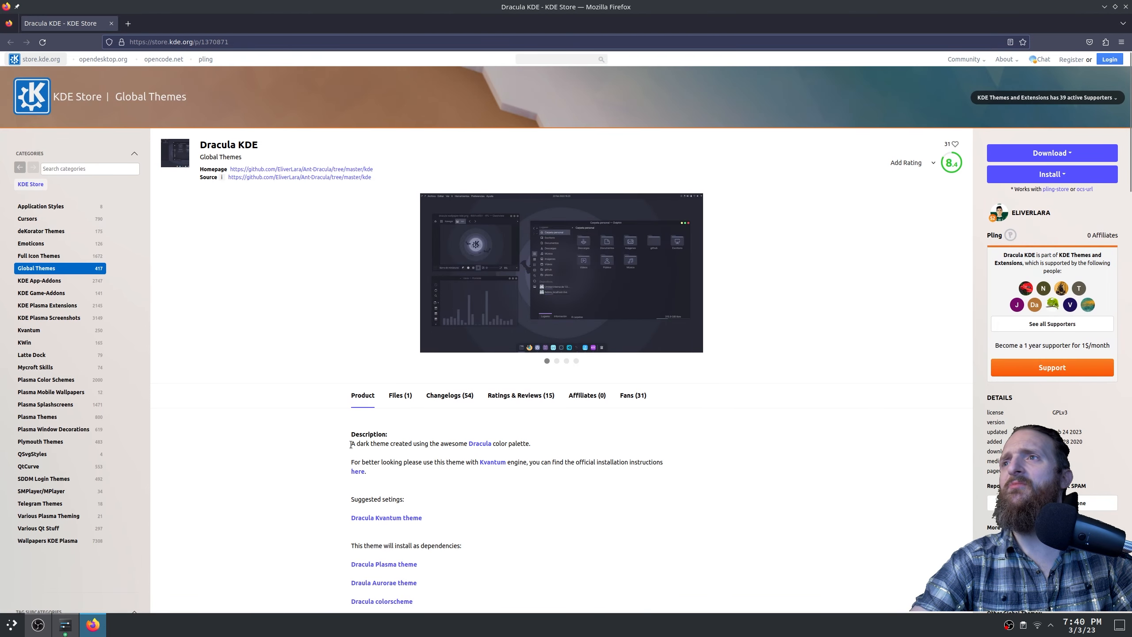
pyautogui.scroll(-3, 339, 455)
pyautogui.click(94, 624)
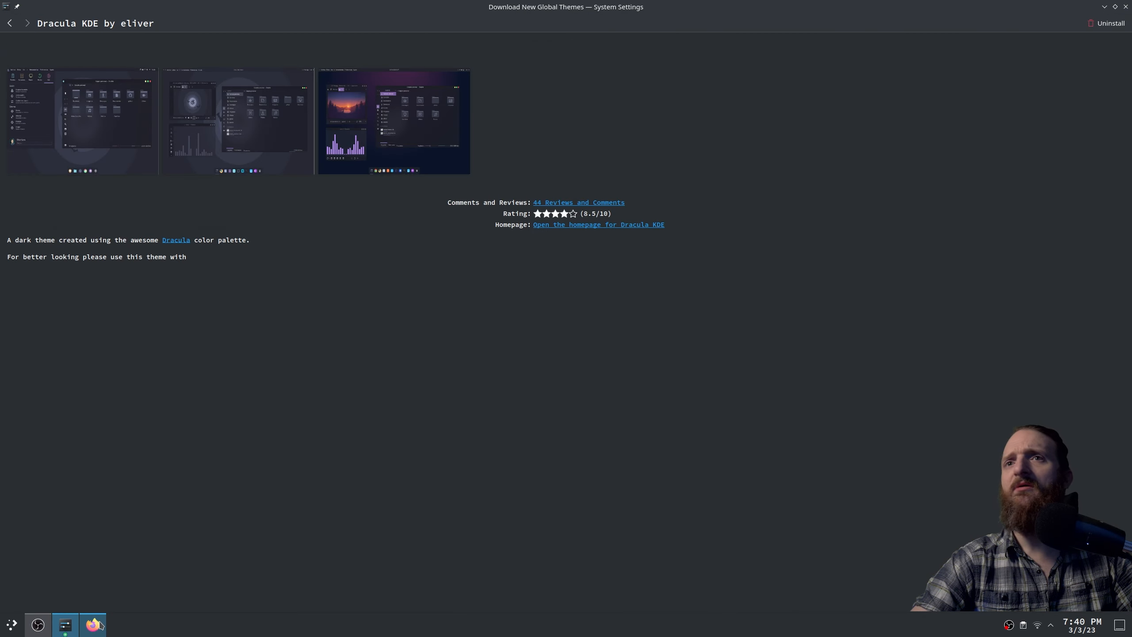
# - Go back from the Dracula KDE details to the list of matching global themes
pyautogui.click(10, 24)
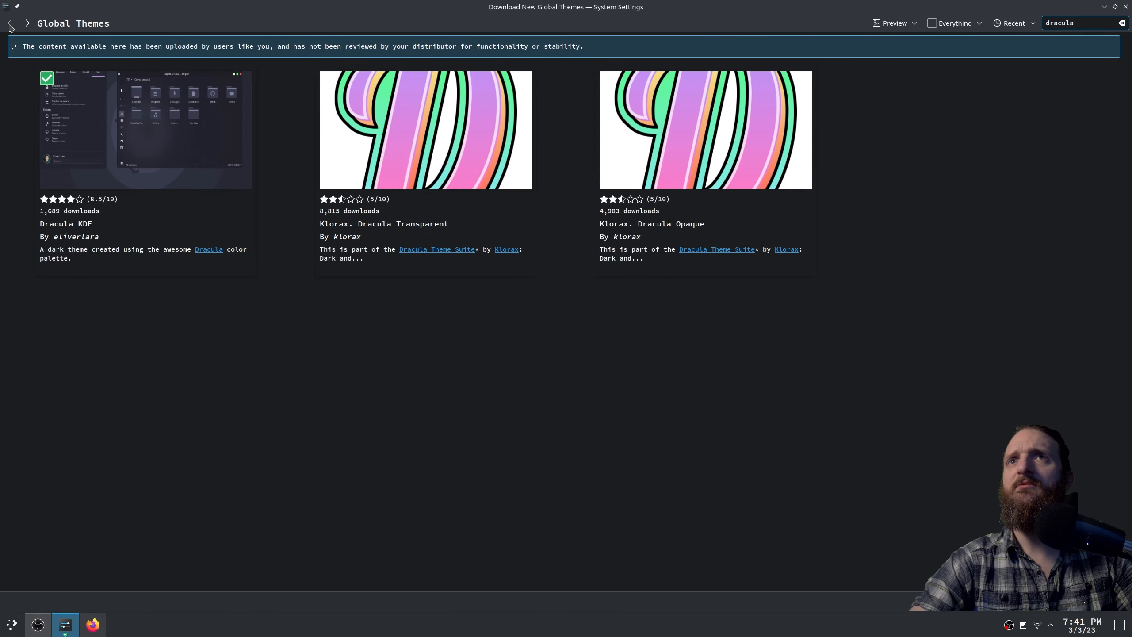
pyautogui.click(6, 6)
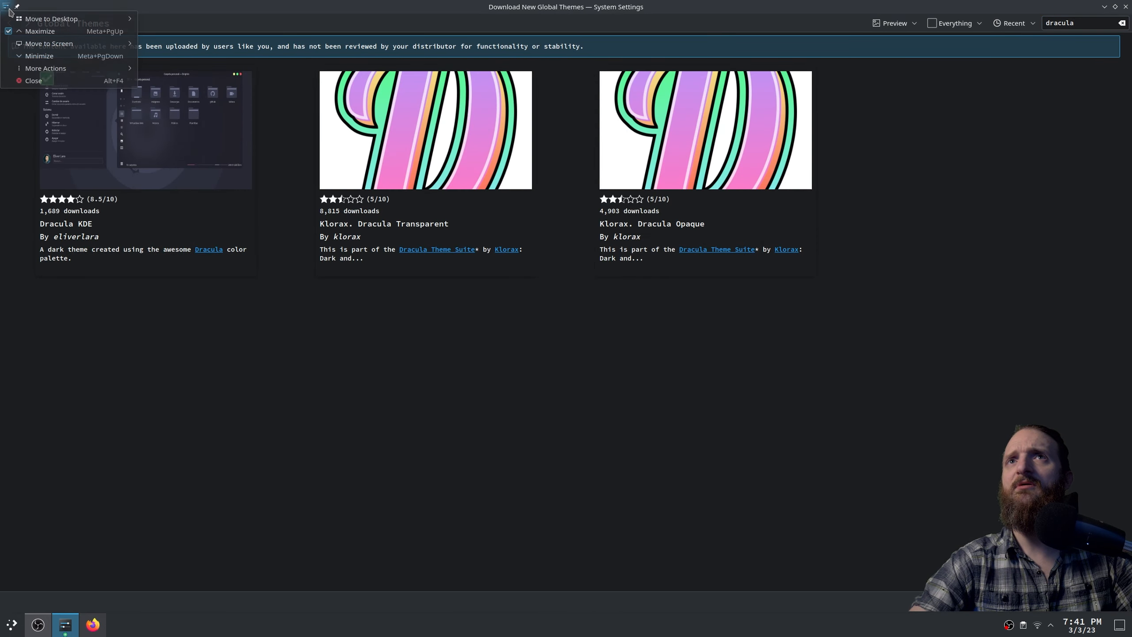
pyautogui.click(302, 408)
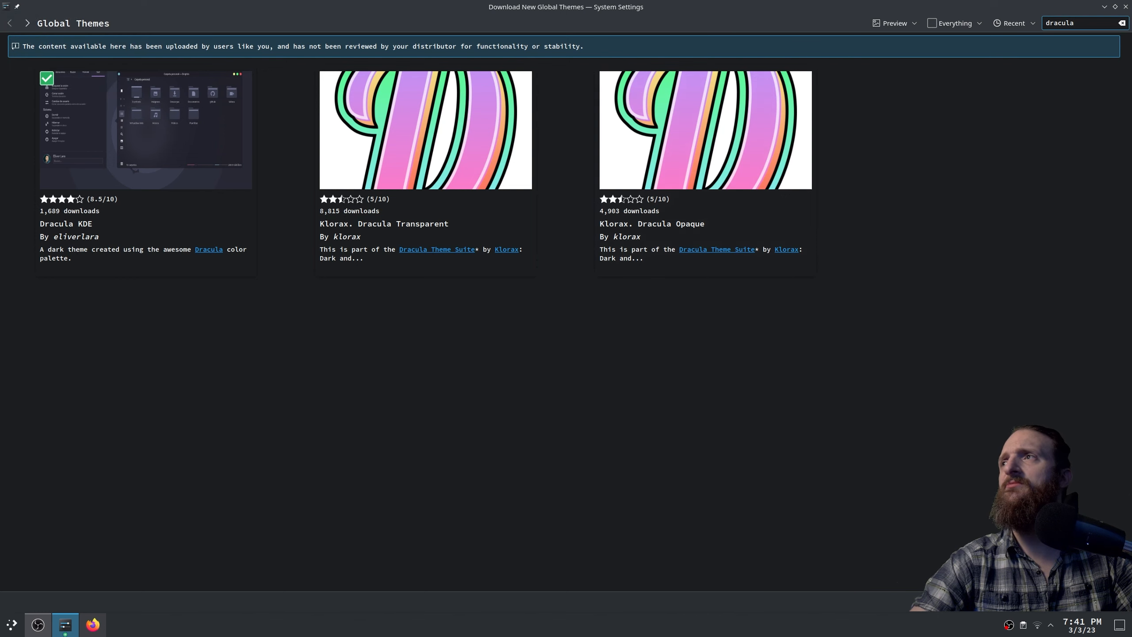
# - Close the theme download window, apply the Dracula global theme with its appearance settings plus desktop and window layout, and close System Settings
pyautogui.click(1125, 7)
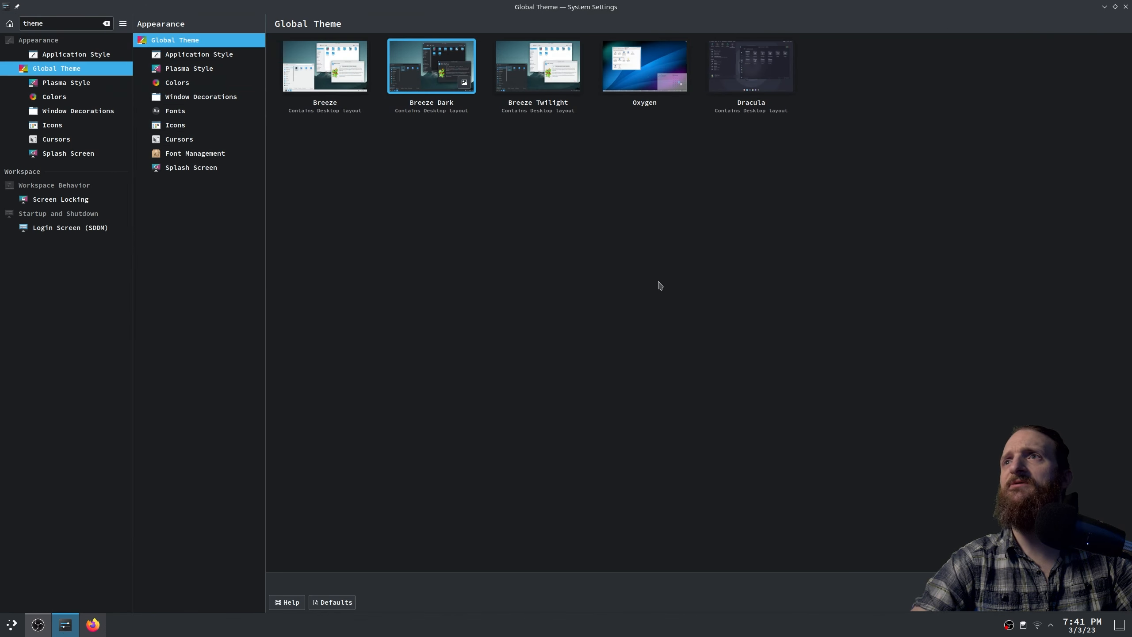
pyautogui.click(758, 76)
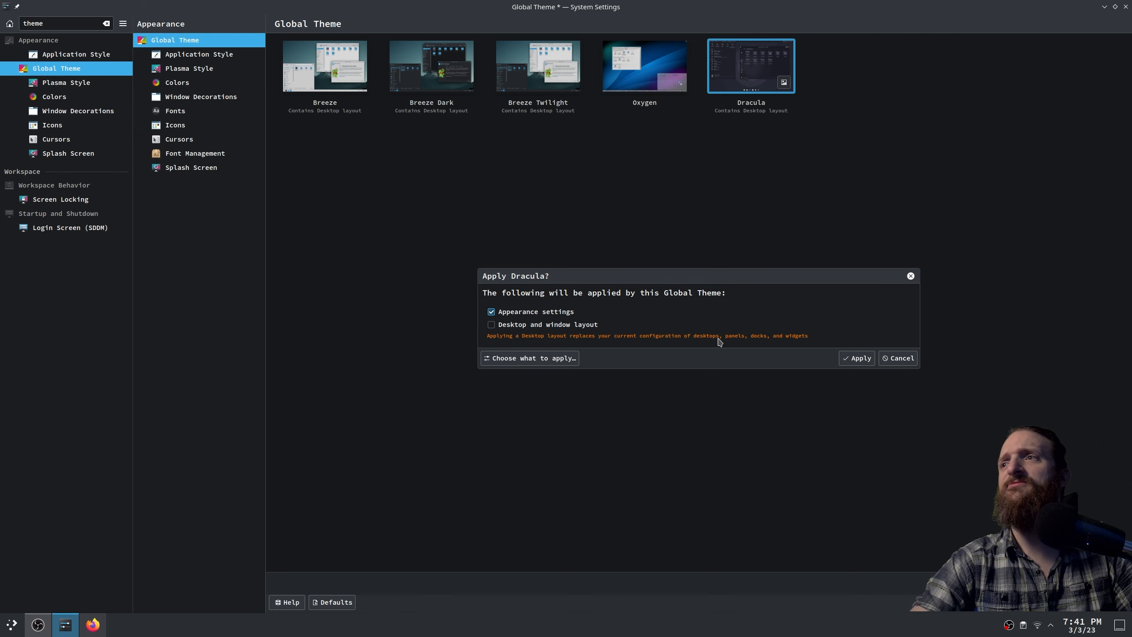
pyautogui.click(531, 327)
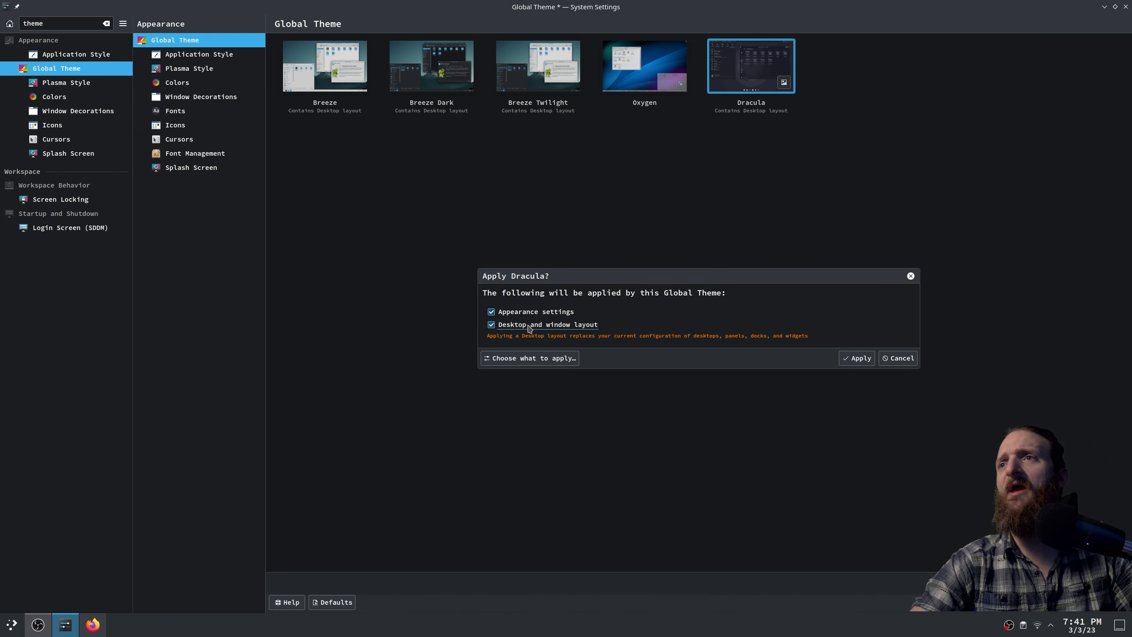
pyautogui.click(862, 359)
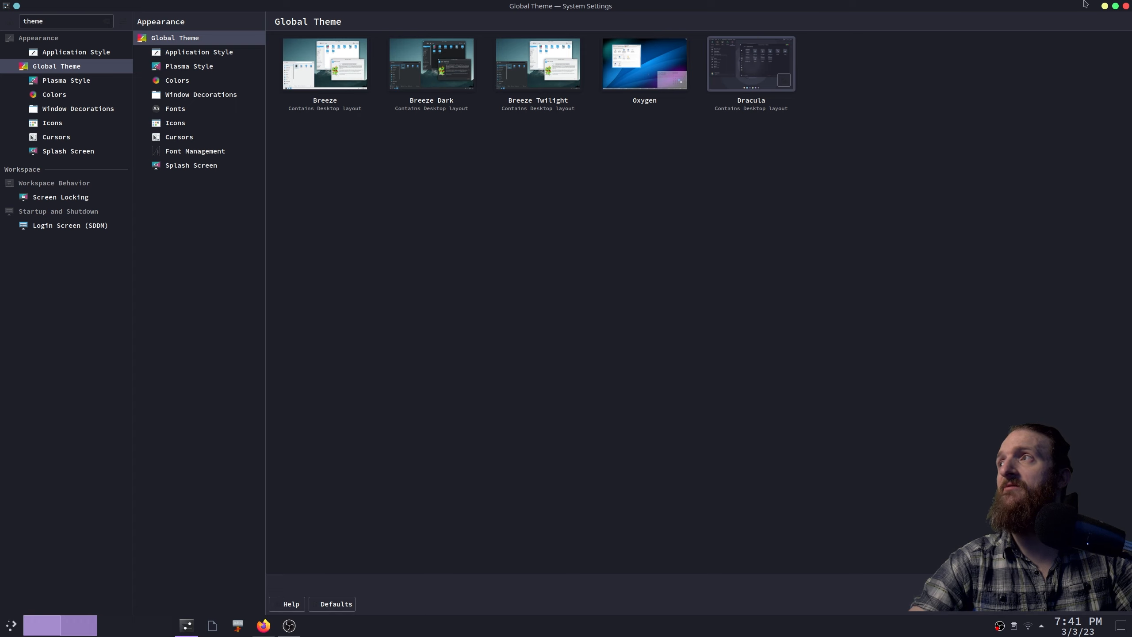
pyautogui.click(1126, 6)
pyautogui.moveTo(636, 194); pyautogui.dragTo(485, 379)
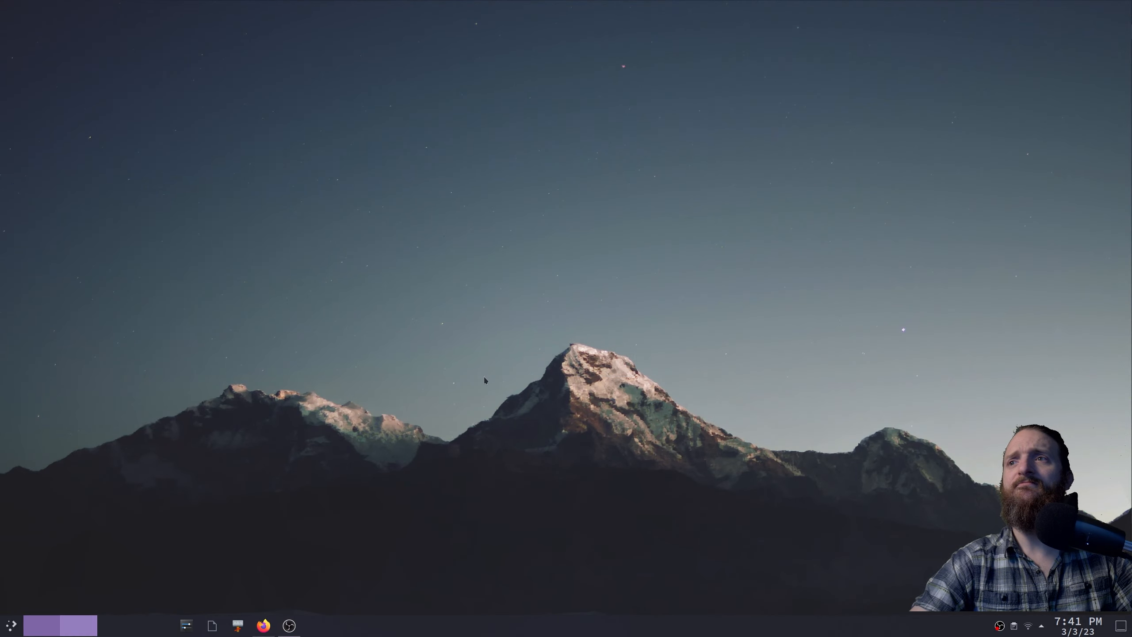
pyautogui.moveTo(613, 265); pyautogui.dragTo(443, 441)
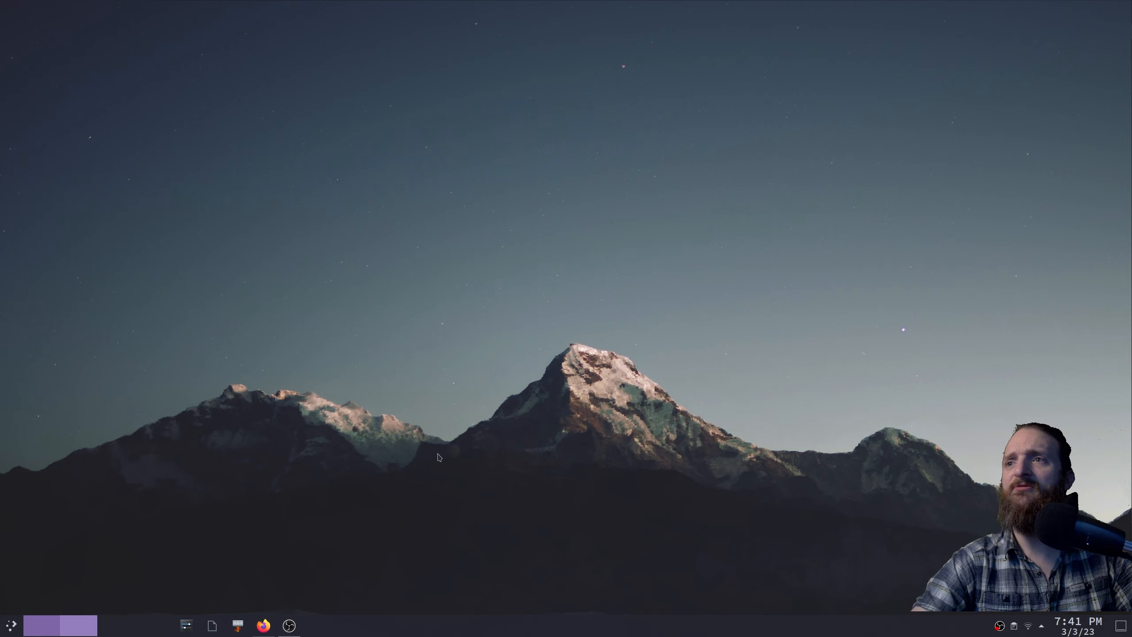
pyautogui.moveTo(503, 337); pyautogui.dragTo(379, 545)
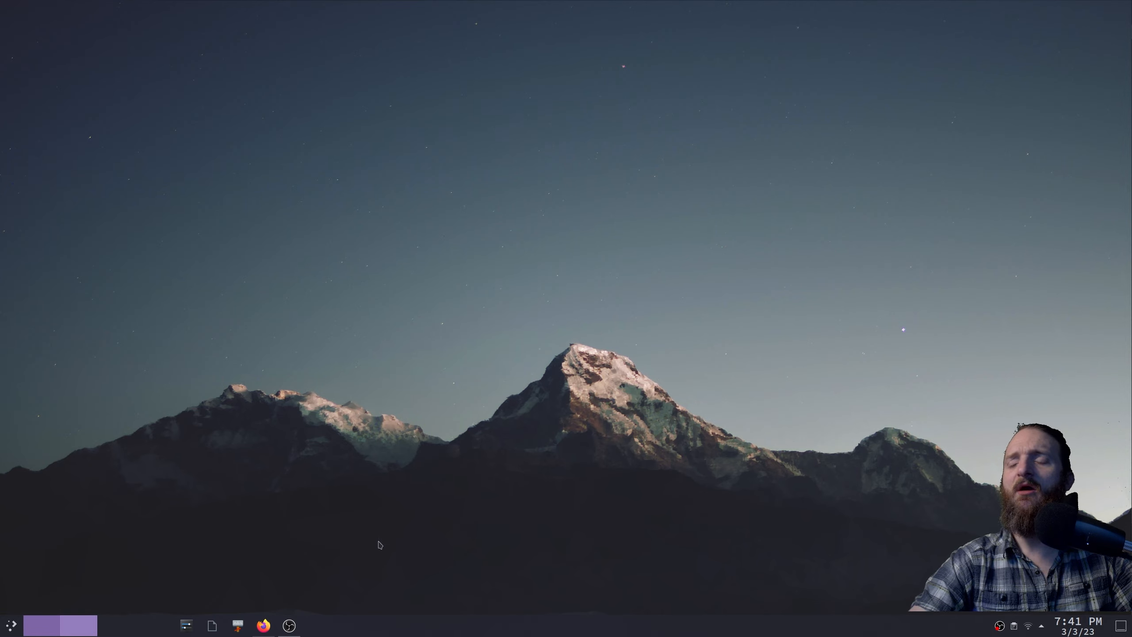
pyautogui.rightClick(445, 448)
pyautogui.click(430, 429)
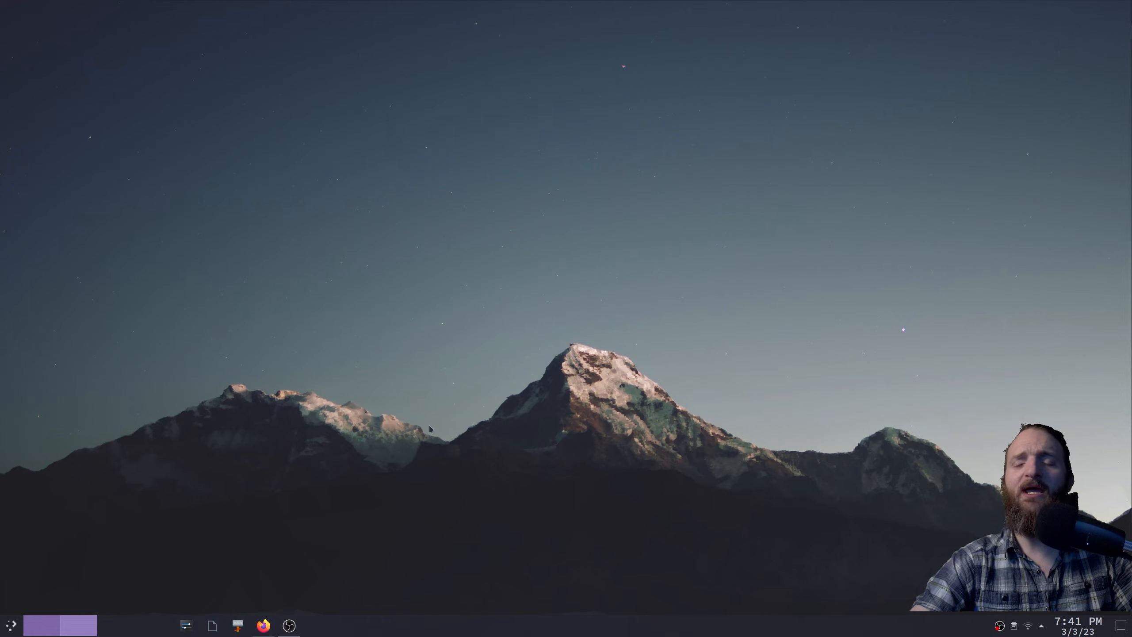
pyautogui.rightClick(430, 430)
pyautogui.click(430, 430)
# - Open the desktop wallpaper settings and look through the available wallpapers
pyautogui.rightClick(348, 428)
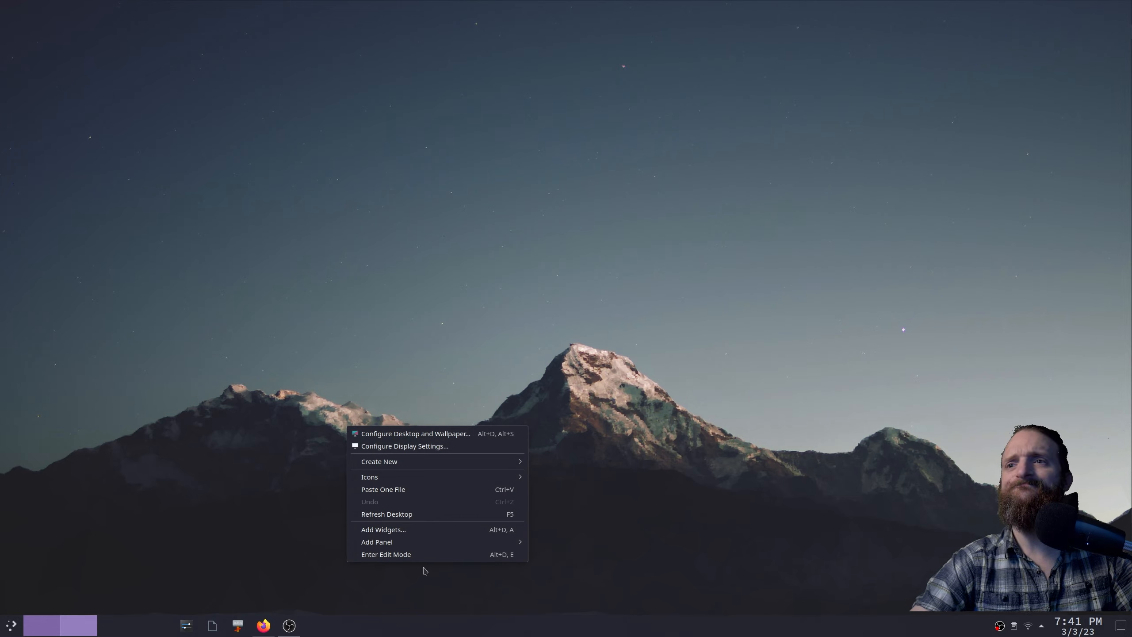
pyautogui.click(461, 435)
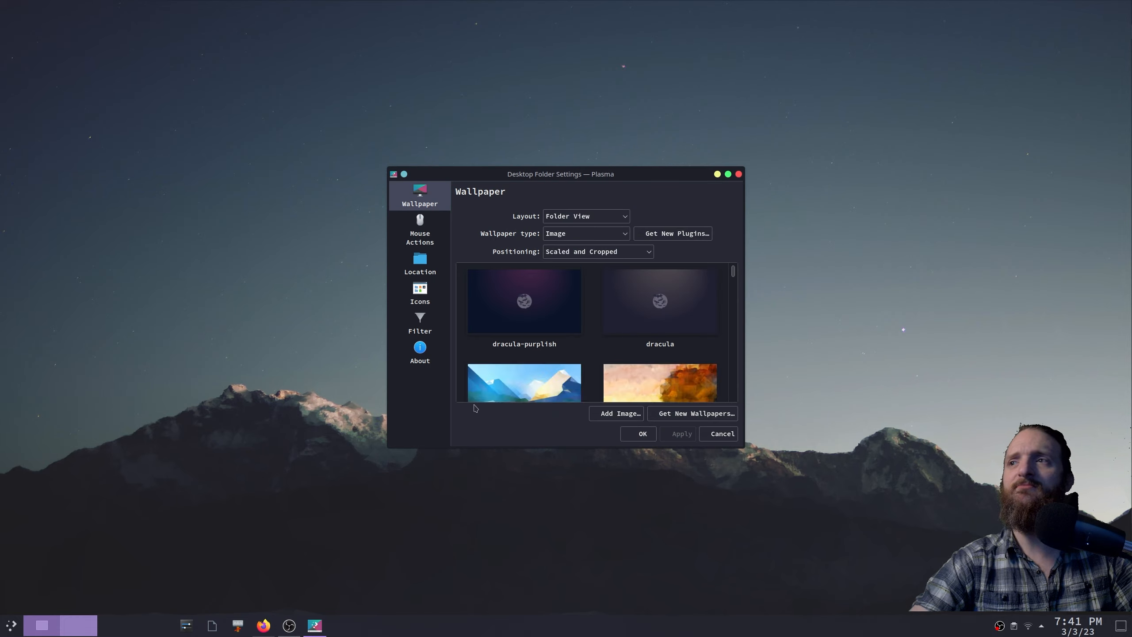
pyautogui.scroll(-2, 531, 319)
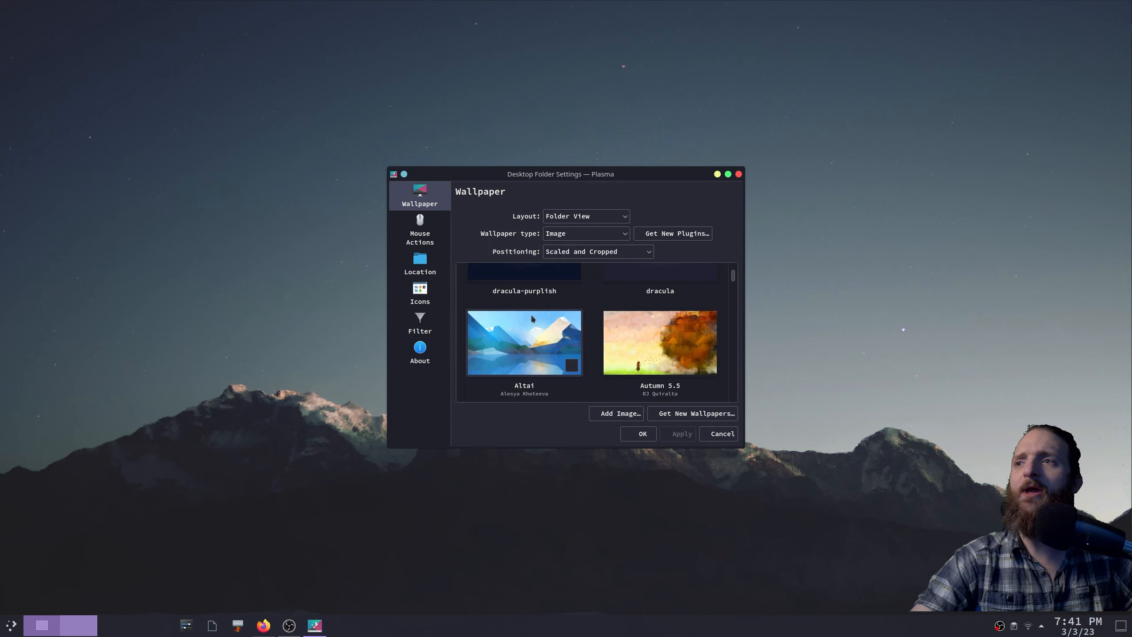
pyautogui.scroll(-3, 547, 336)
pyautogui.scroll(-10, 547, 336)
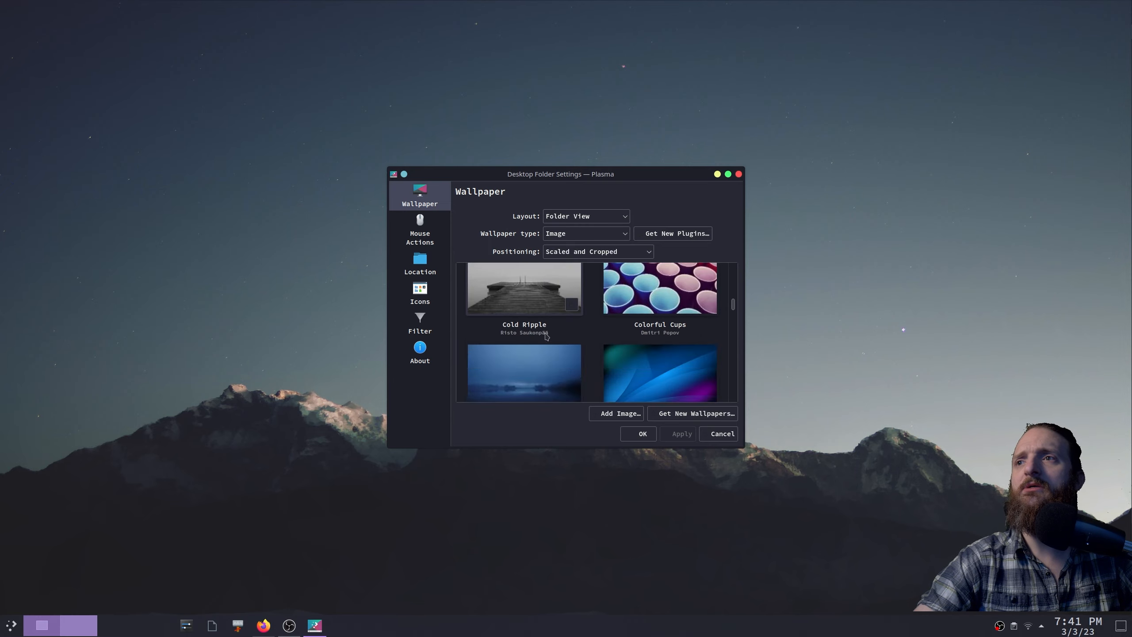
pyautogui.scroll(-3, 546, 335)
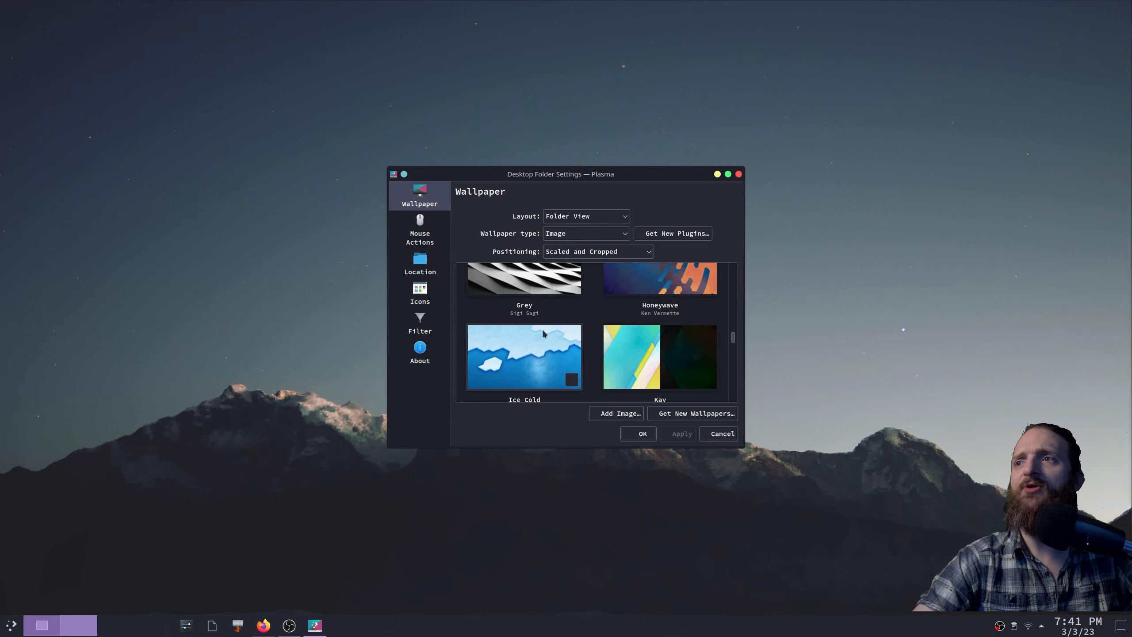
# - Look inside the wallpapers folder in Pictures for an image to add, and cancel the file selection
pyautogui.click(616, 414)
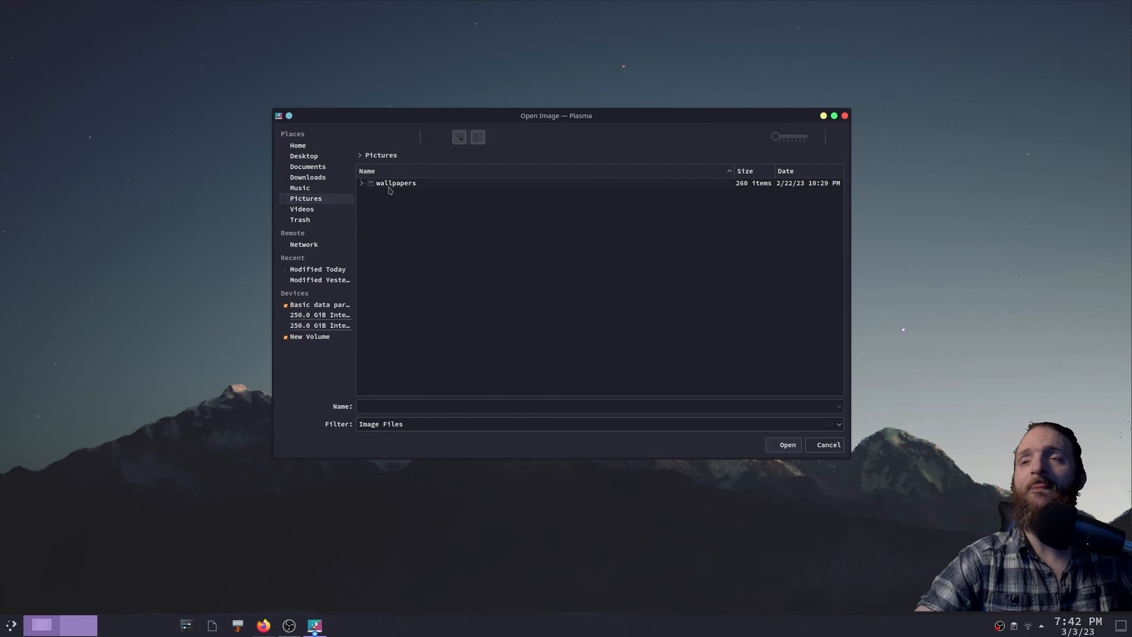
pyautogui.doubleClick(389, 189)
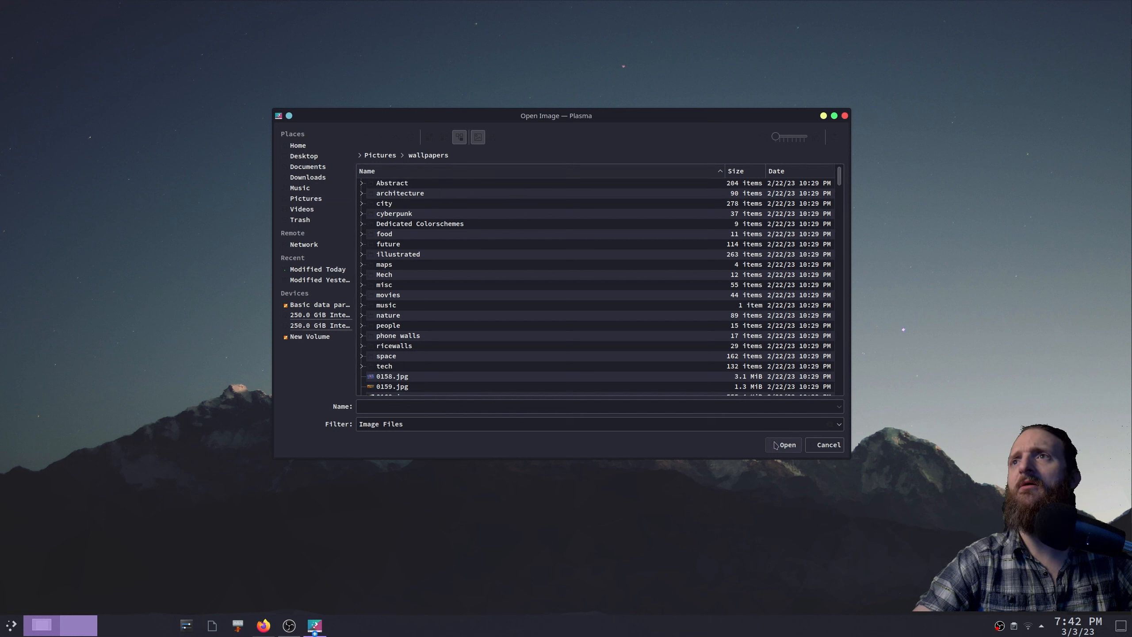
pyautogui.click(831, 446)
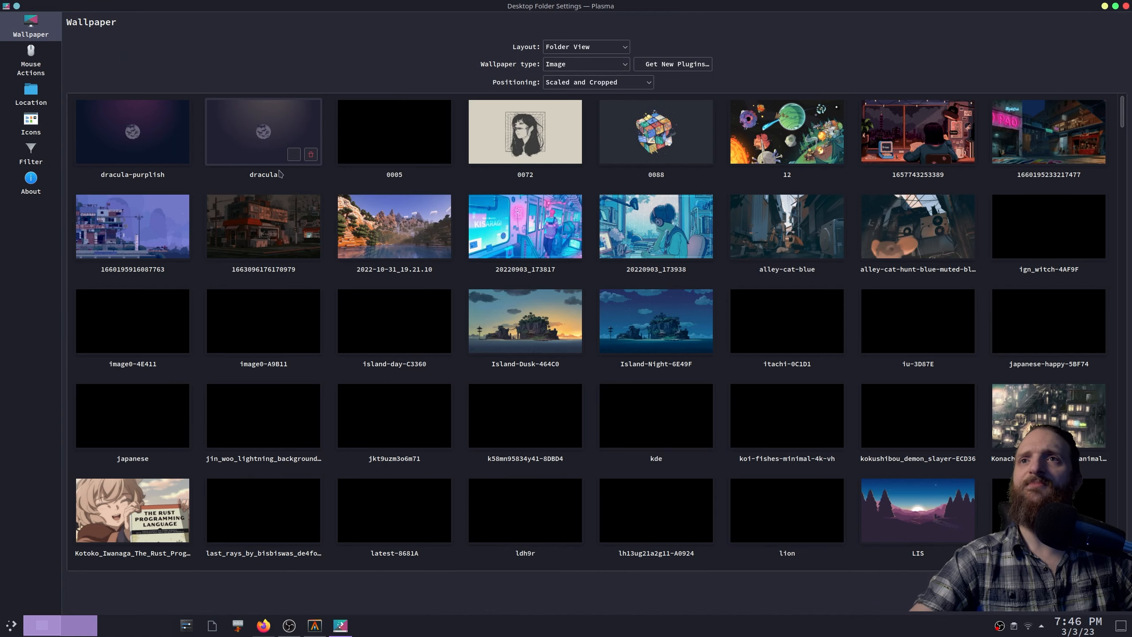
# - Try the Neon_Cities_4-C0750 image as wallpaper, view it on the desktop and return to the wallpaper settings
pyautogui.scroll(-6, 624, 387)
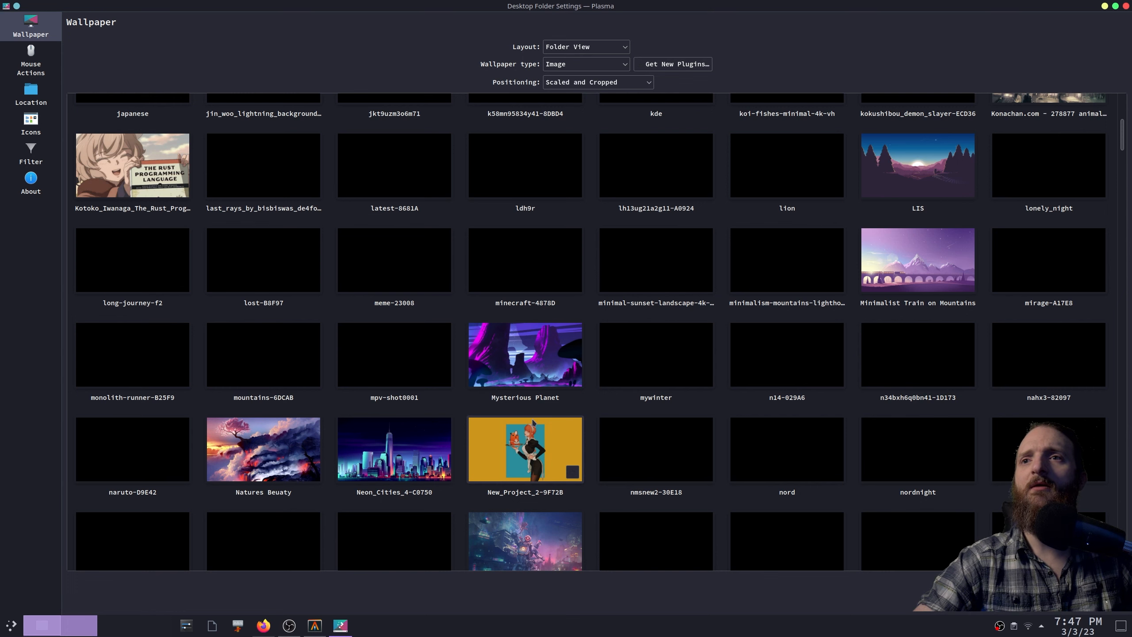
pyautogui.scroll(-4, 532, 422)
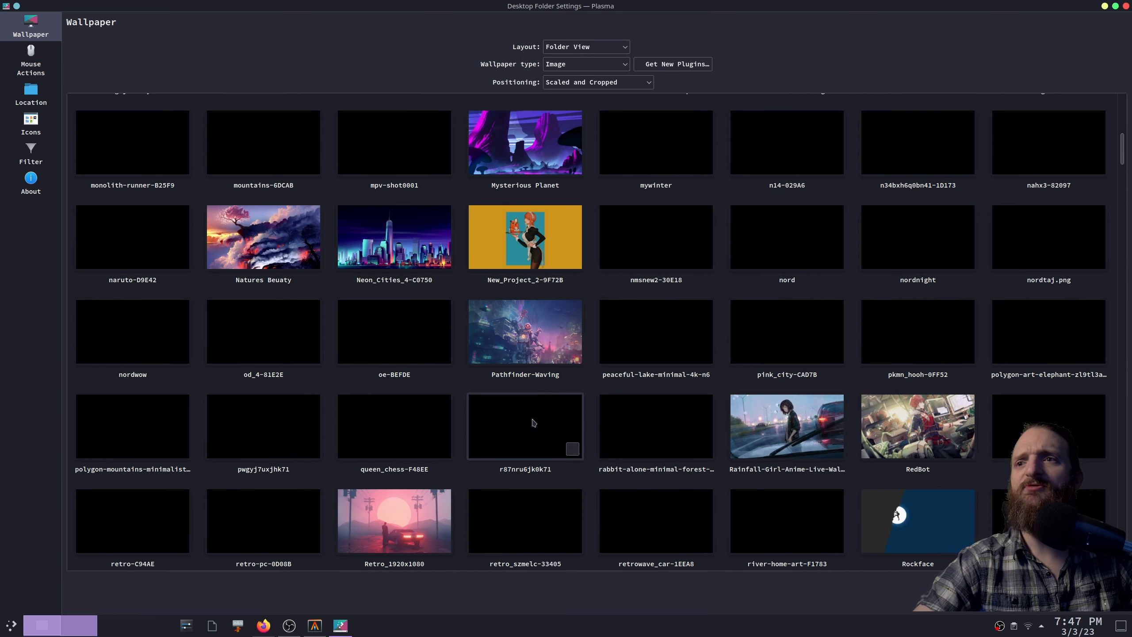
pyautogui.scroll(1, 412, 486)
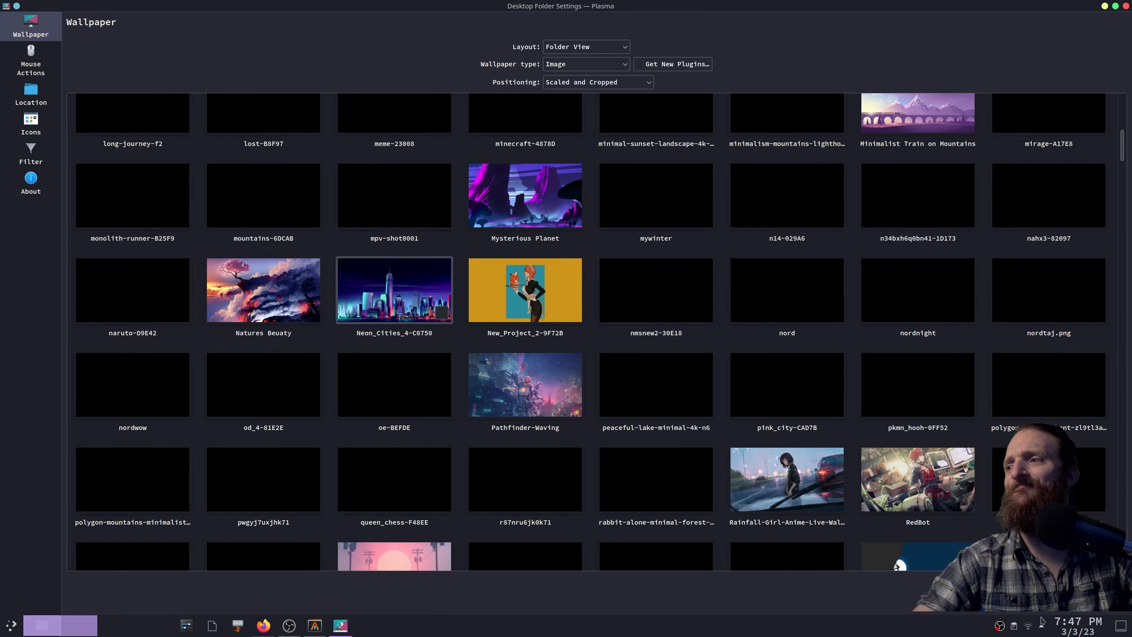
pyautogui.click(342, 626)
pyautogui.click(341, 626)
pyautogui.click(341, 626)
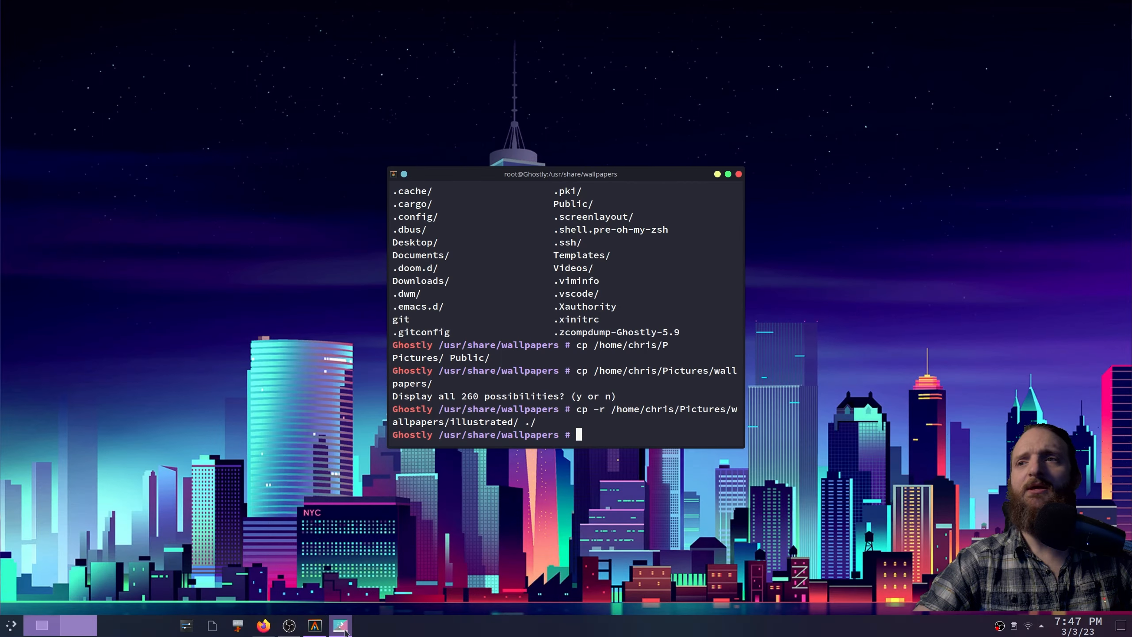
pyautogui.click(341, 626)
# - Try the Retro_1920x1080 image as wallpaper, view it on the desktop and return to the wallpaper settings
pyautogui.scroll(-6, 408, 404)
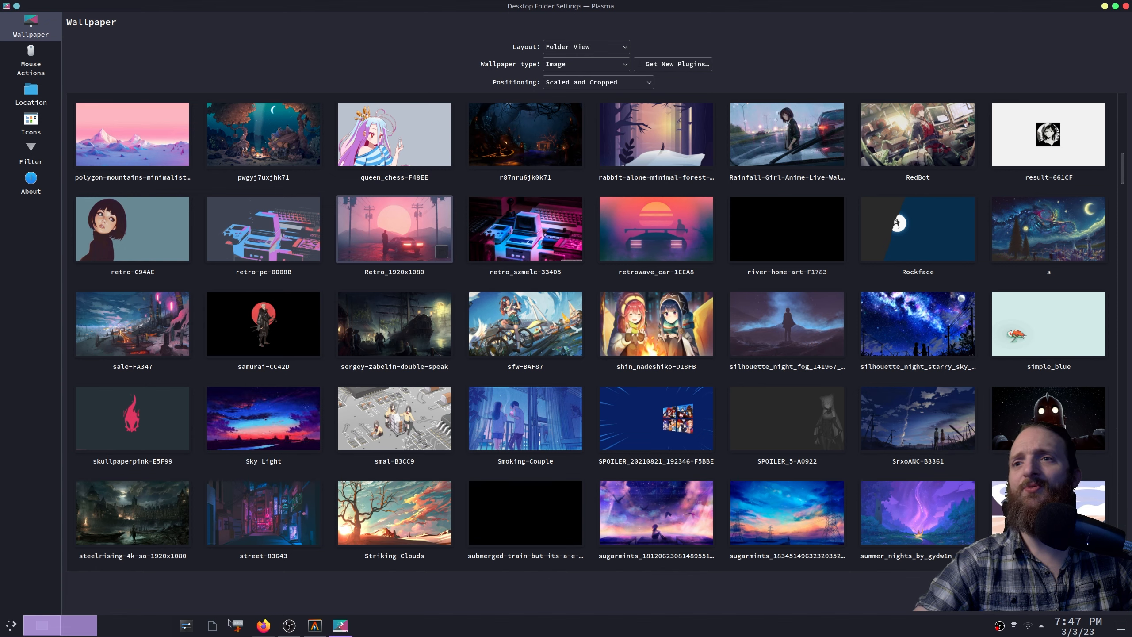
pyautogui.click(338, 627)
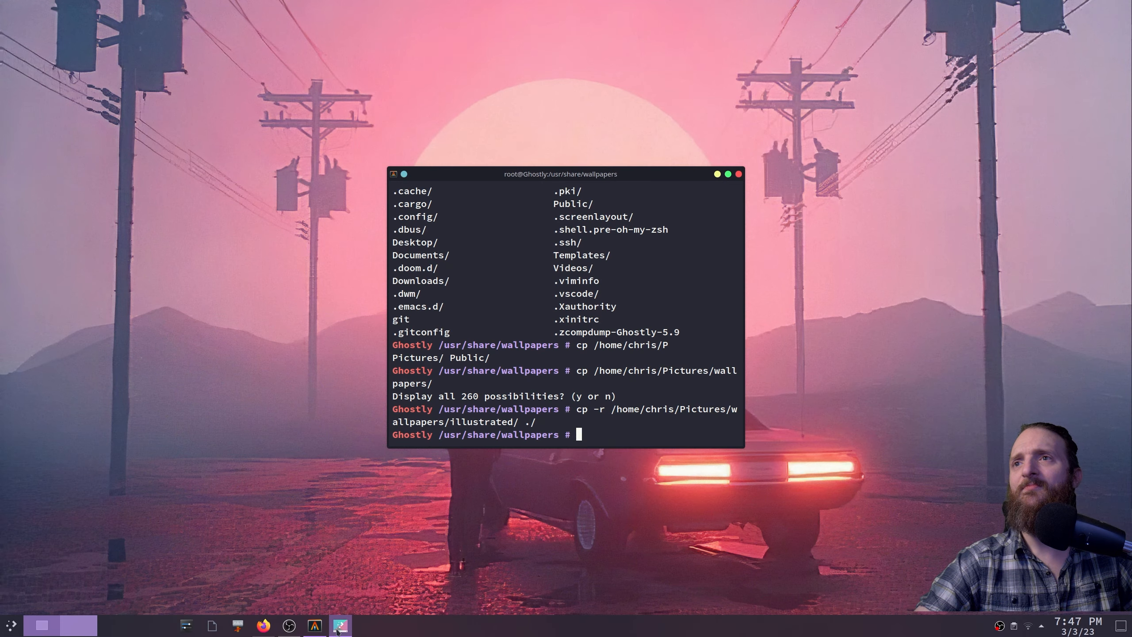
pyautogui.click(338, 628)
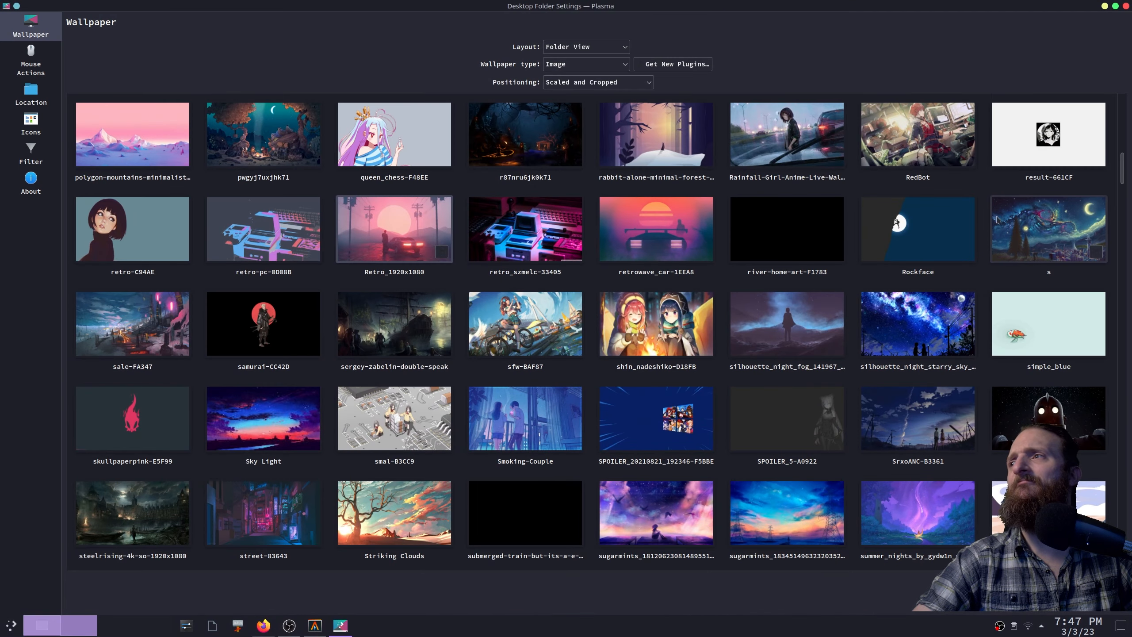
# - Set the Minimalist Train on Mountains image as the desktop wallpaper and minimize the settings window to view it
pyautogui.scroll(1, 993, 290)
pyautogui.scroll(4, 993, 290)
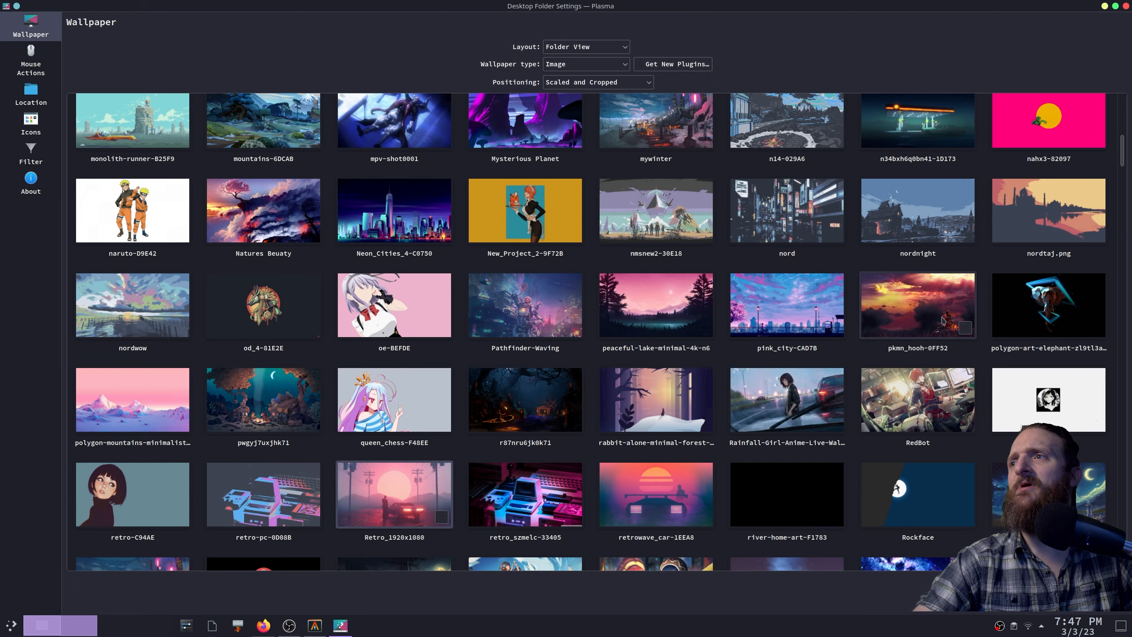
pyautogui.scroll(2, 942, 320)
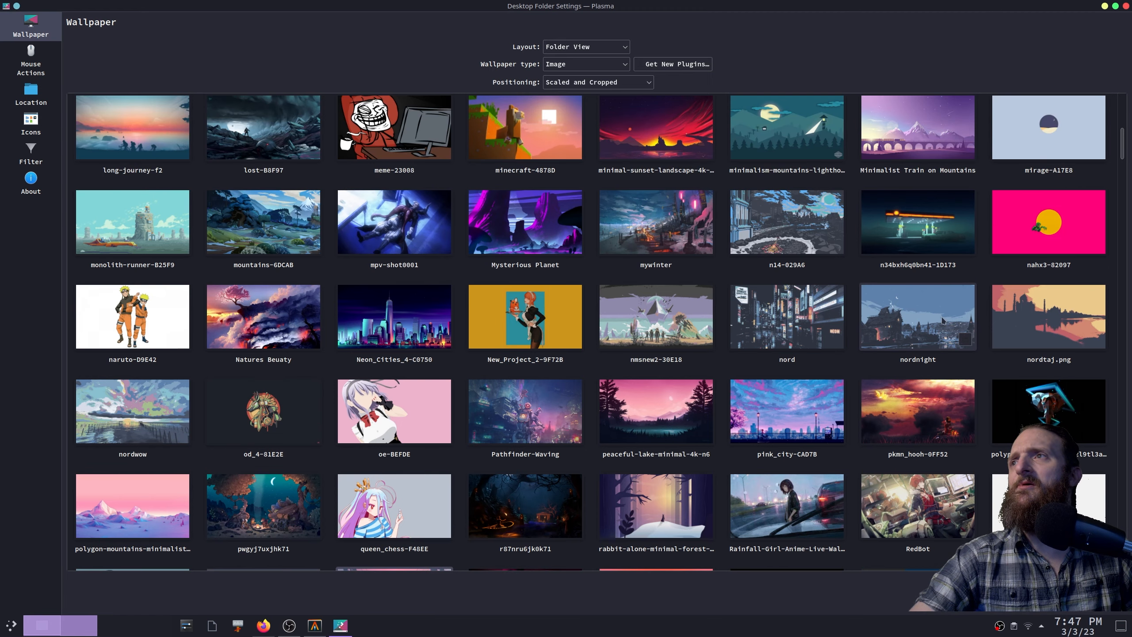
pyautogui.scroll(2, 942, 320)
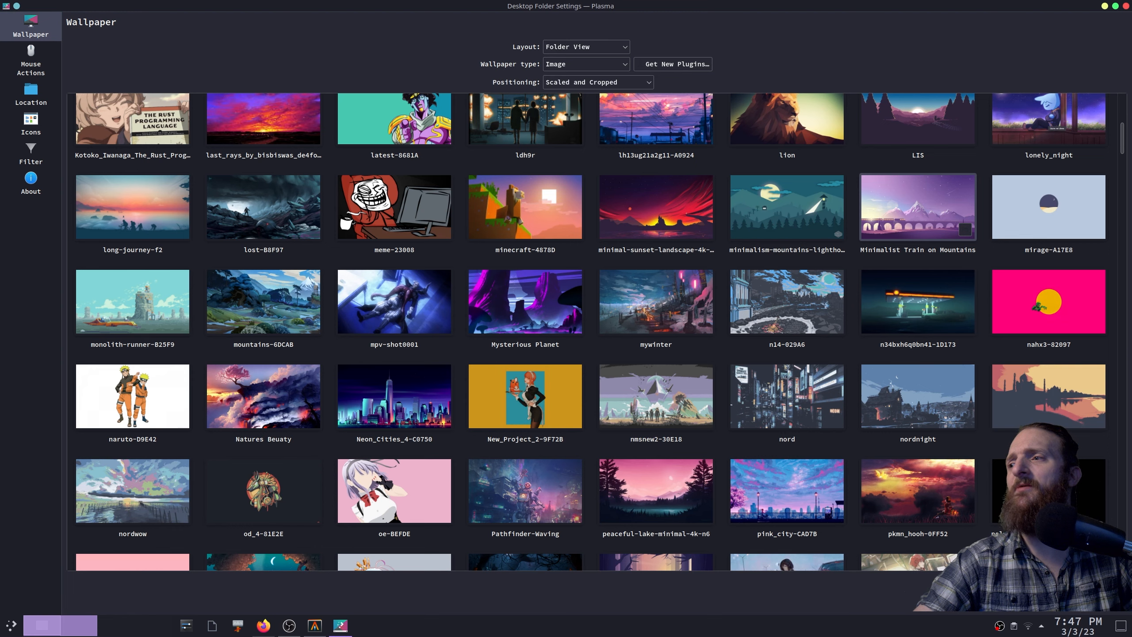
pyautogui.click(343, 628)
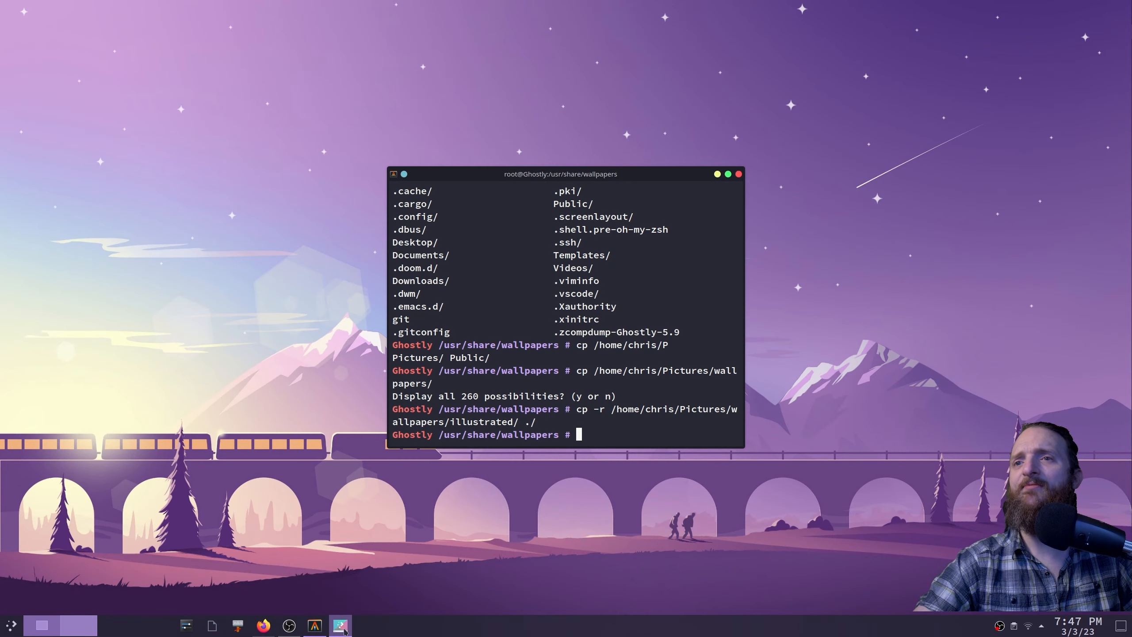
# - Minimize the terminal window to show the whole wallpaper
pyautogui.click(324, 630)
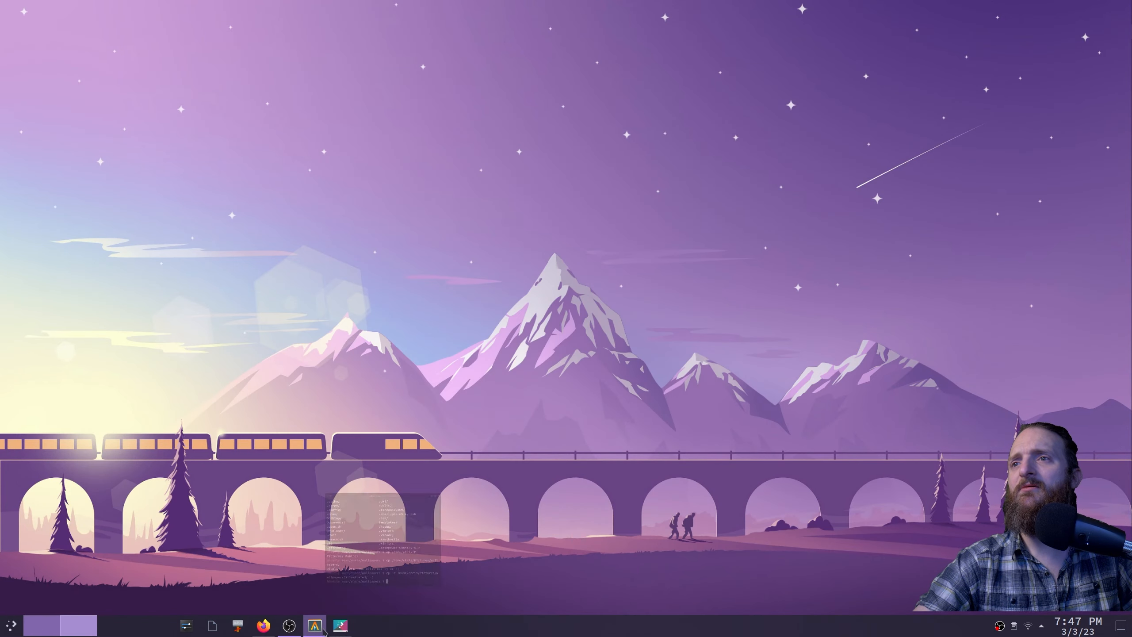
pyautogui.click(324, 631)
pyautogui.click(323, 630)
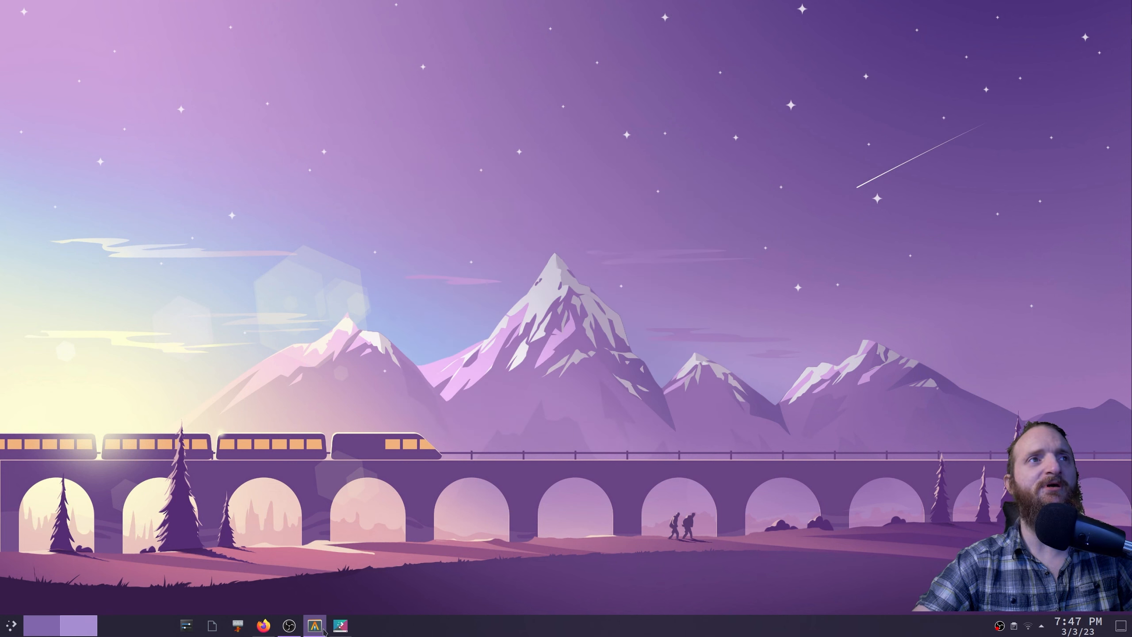
pyautogui.click(324, 631)
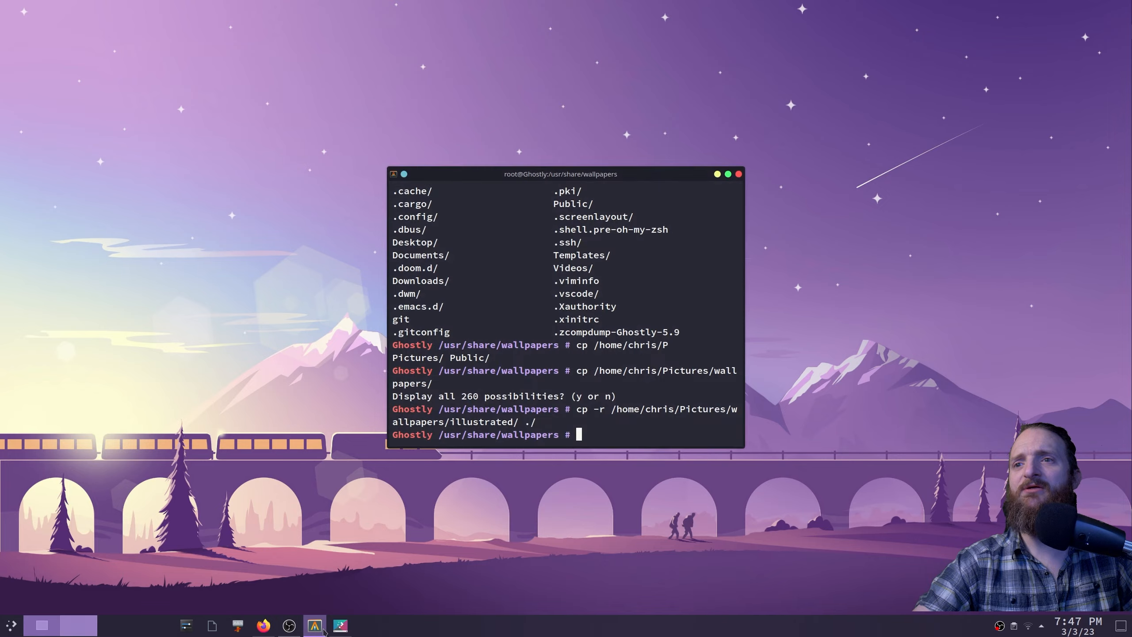
pyautogui.click(324, 630)
# - Bring back the wallpaper settings, return to the start of the image list and close the settings window
pyautogui.click(347, 628)
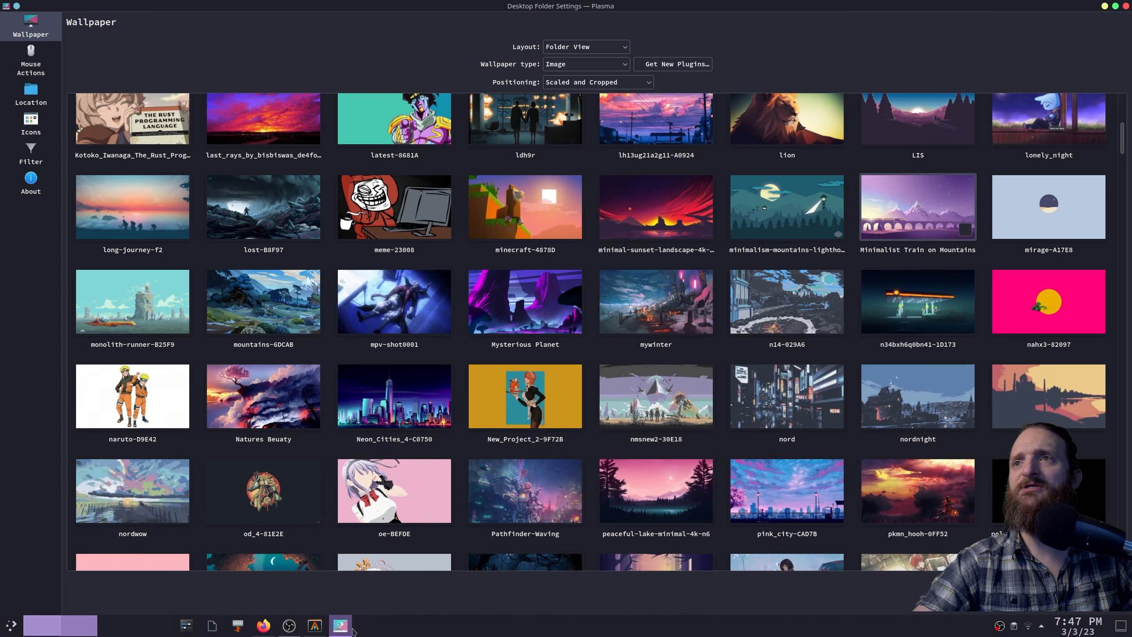
pyautogui.scroll(5, 628, 421)
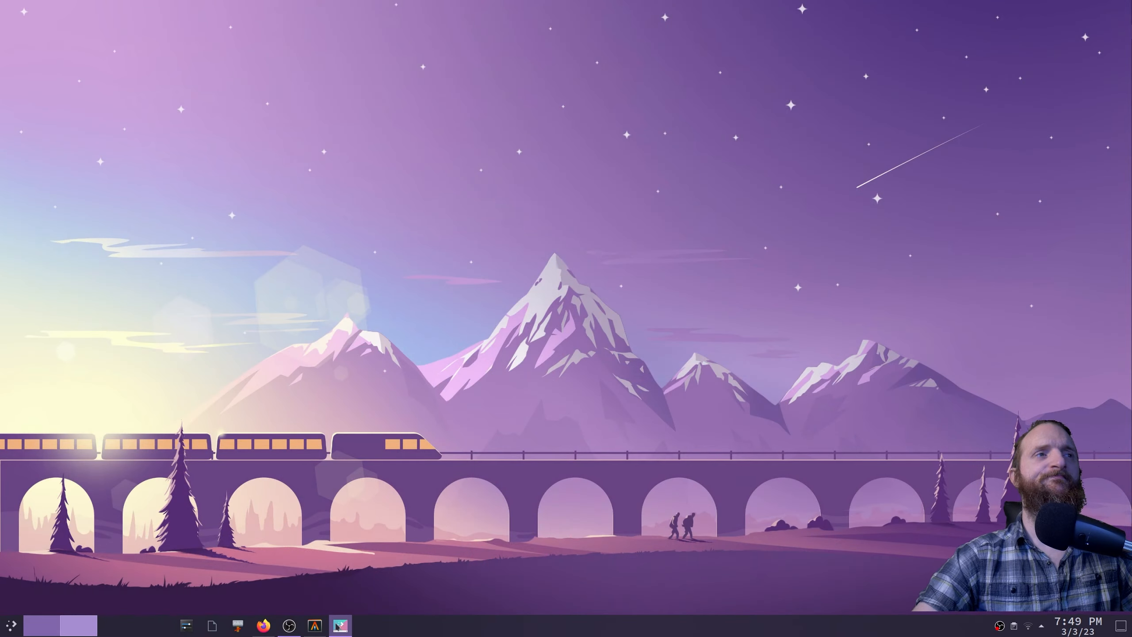
pyautogui.click(338, 627)
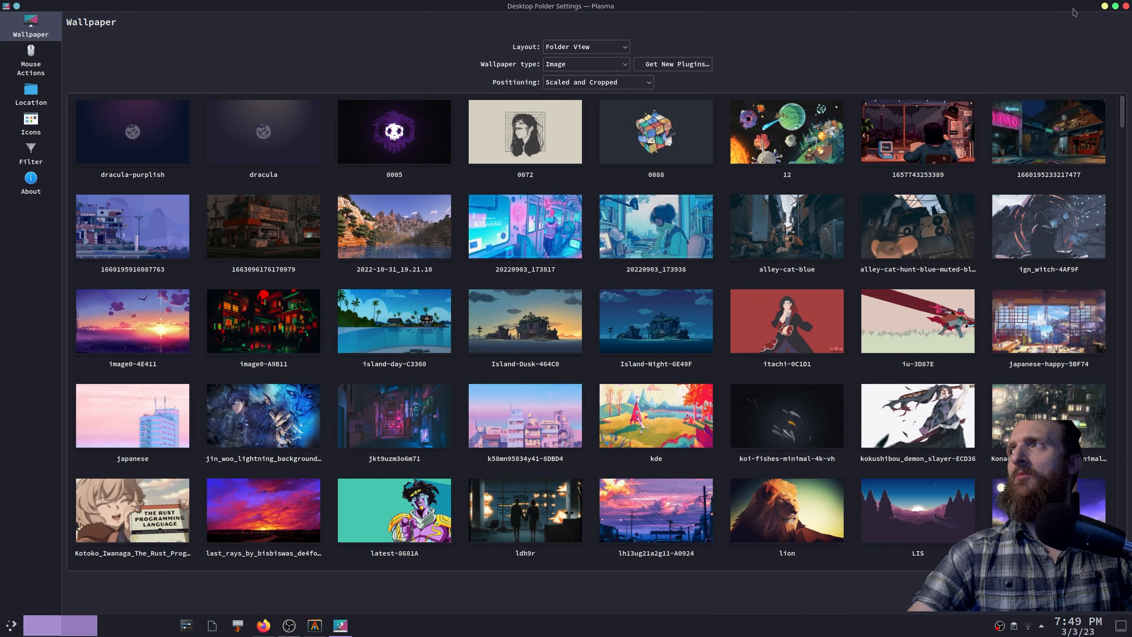
pyautogui.click(1127, 6)
pyautogui.moveTo(691, 238); pyautogui.dragTo(520, 379)
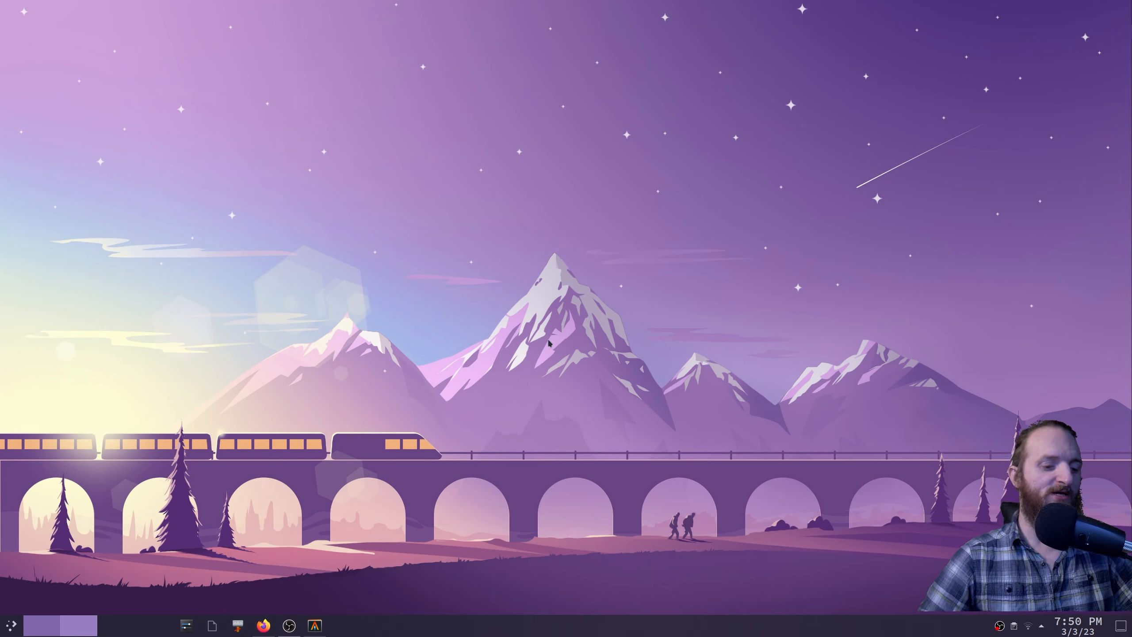
pyautogui.press('super')
pyautogui.press('super')
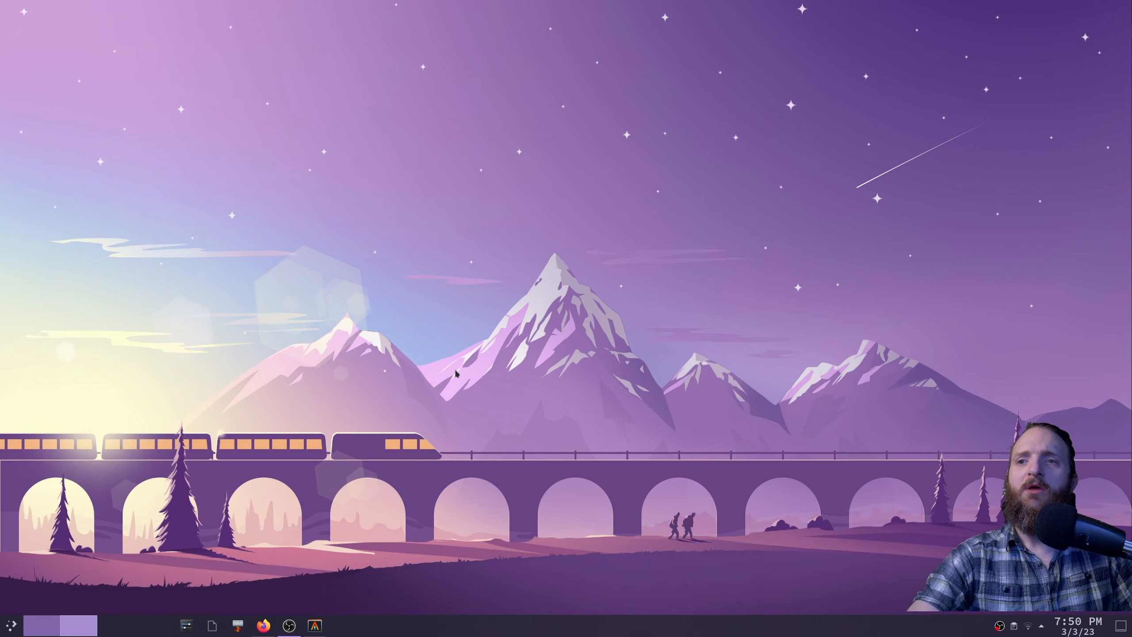
pyautogui.moveTo(456, 278); pyautogui.dragTo(382, 354)
pyautogui.rightClick(383, 346)
pyautogui.click(273, 319)
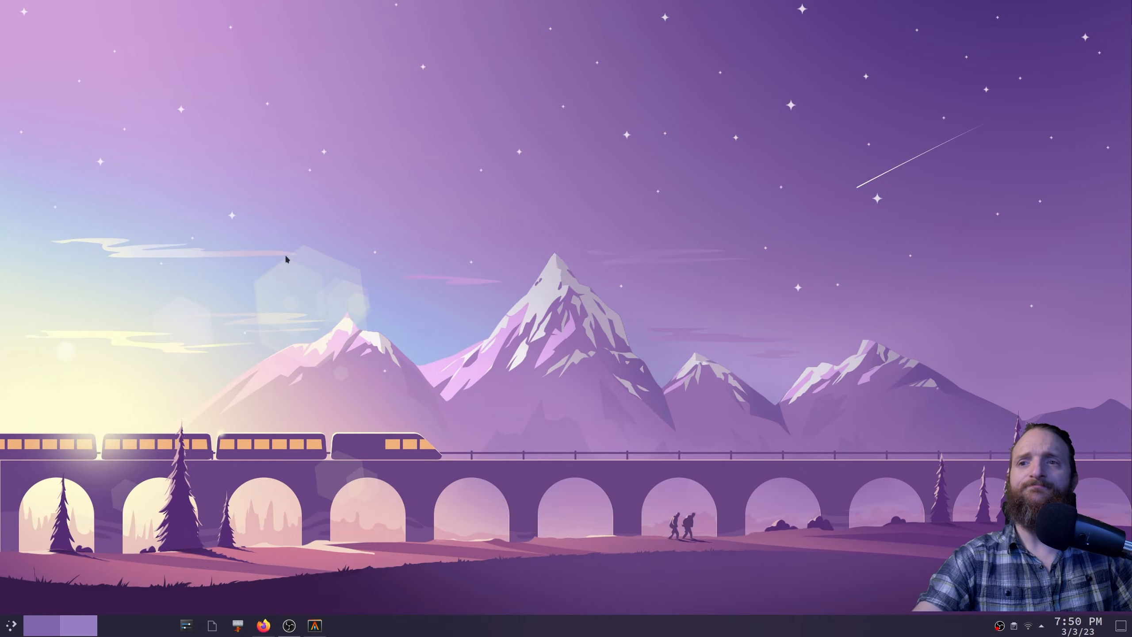
# - Bring up the Firefox window and the terminal in turn and minimize each again
pyautogui.click(266, 625)
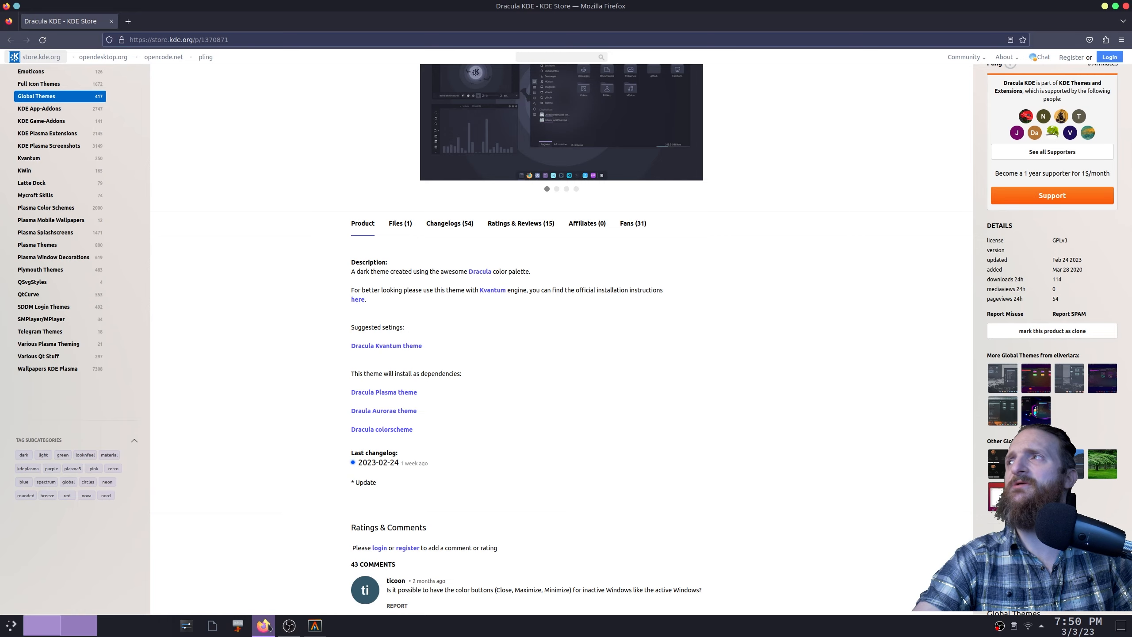
pyautogui.click(266, 626)
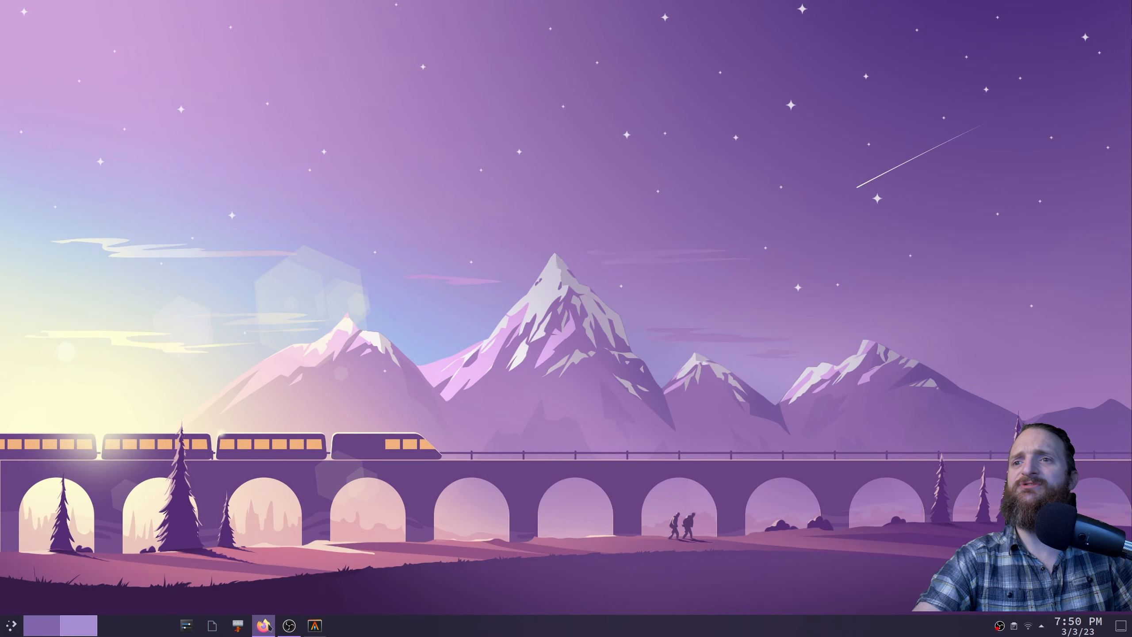
pyautogui.click(316, 626)
pyautogui.click(317, 625)
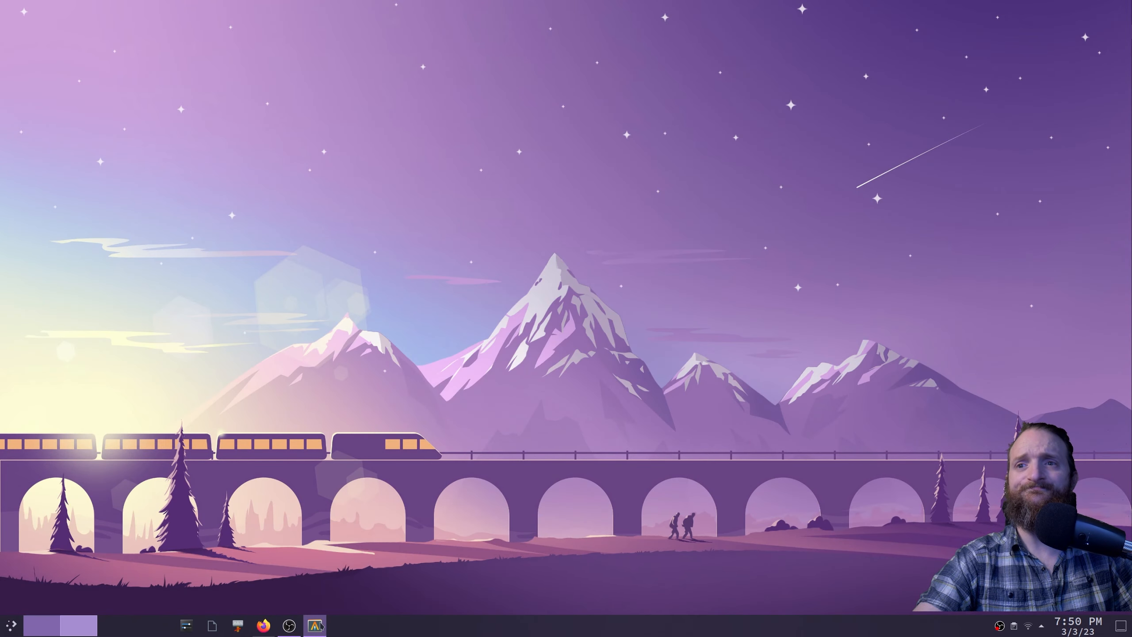
# - Open the Dolphin file manager, draw selection rectangles in the empty area of the Home folder to check the theming, and close it
pyautogui.press('super')
pyautogui.write('dol')
pyautogui.press('Return')
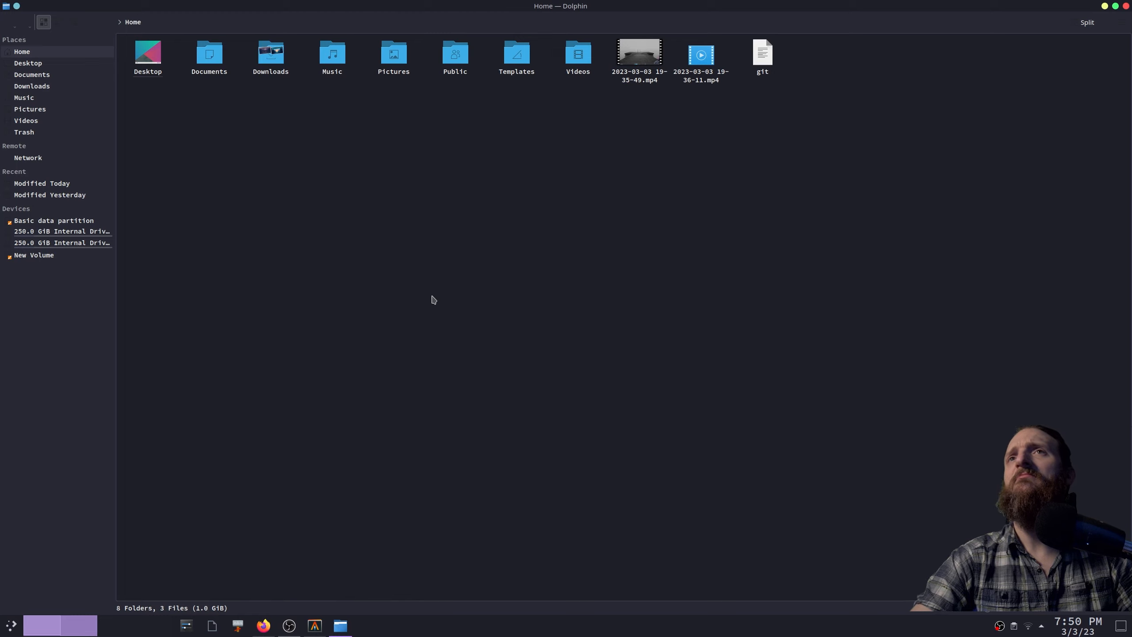
pyautogui.moveTo(474, 188); pyautogui.dragTo(589, 274)
pyautogui.moveTo(671, 182); pyautogui.dragTo(543, 311)
pyautogui.moveTo(361, 227); pyautogui.dragTo(560, 323)
pyautogui.moveTo(342, 214); pyautogui.dragTo(435, 318)
pyautogui.moveTo(439, 272); pyautogui.dragTo(529, 369)
pyautogui.moveTo(489, 247); pyautogui.dragTo(384, 337)
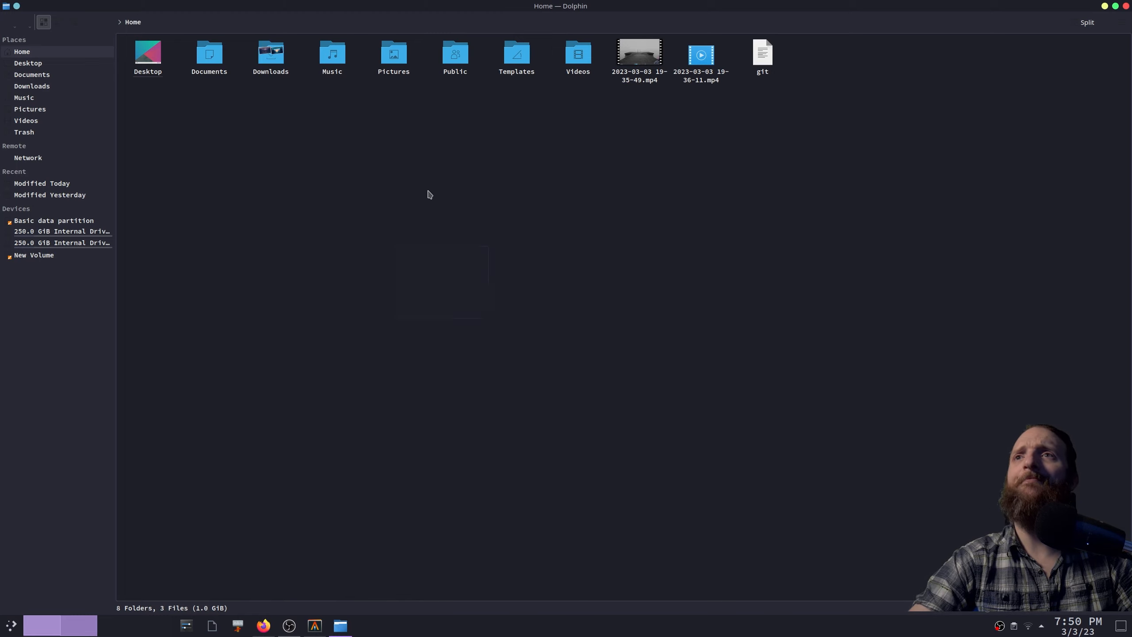
pyautogui.moveTo(428, 191); pyautogui.dragTo(229, 289)
pyautogui.moveTo(356, 151); pyautogui.dragTo(654, 300)
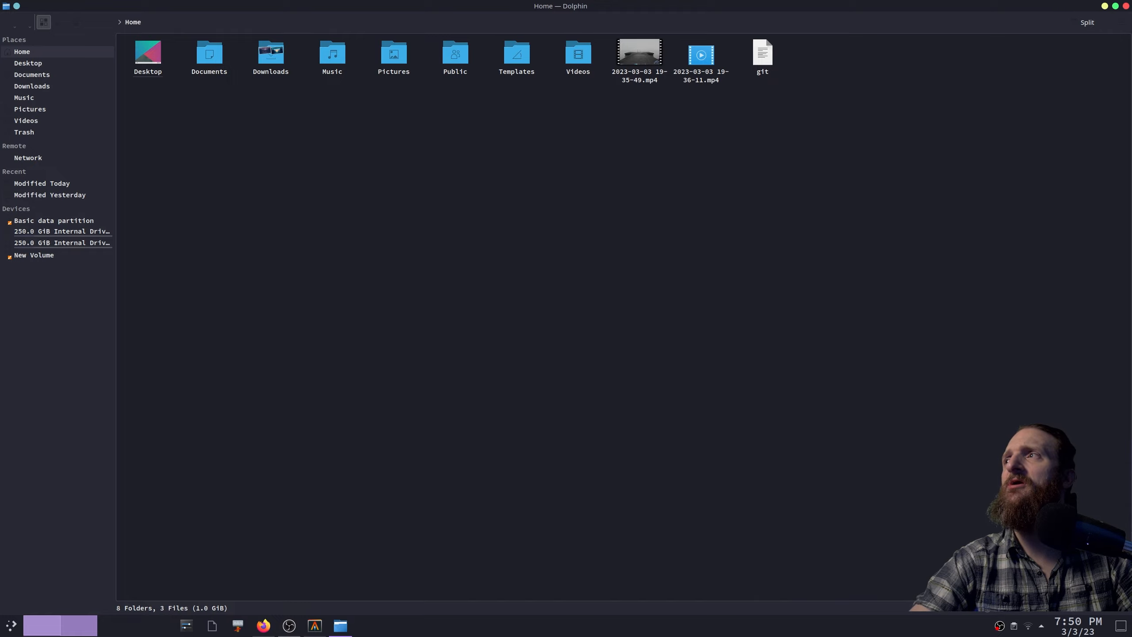
pyautogui.click(1126, 8)
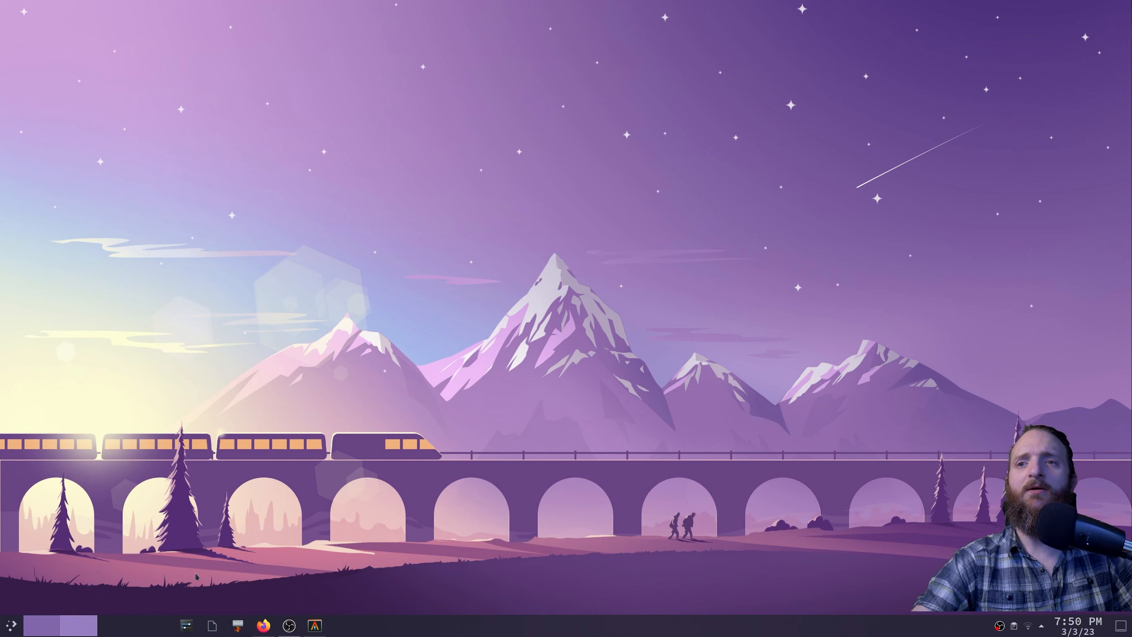
# - Open System Settings
pyautogui.click(183, 628)
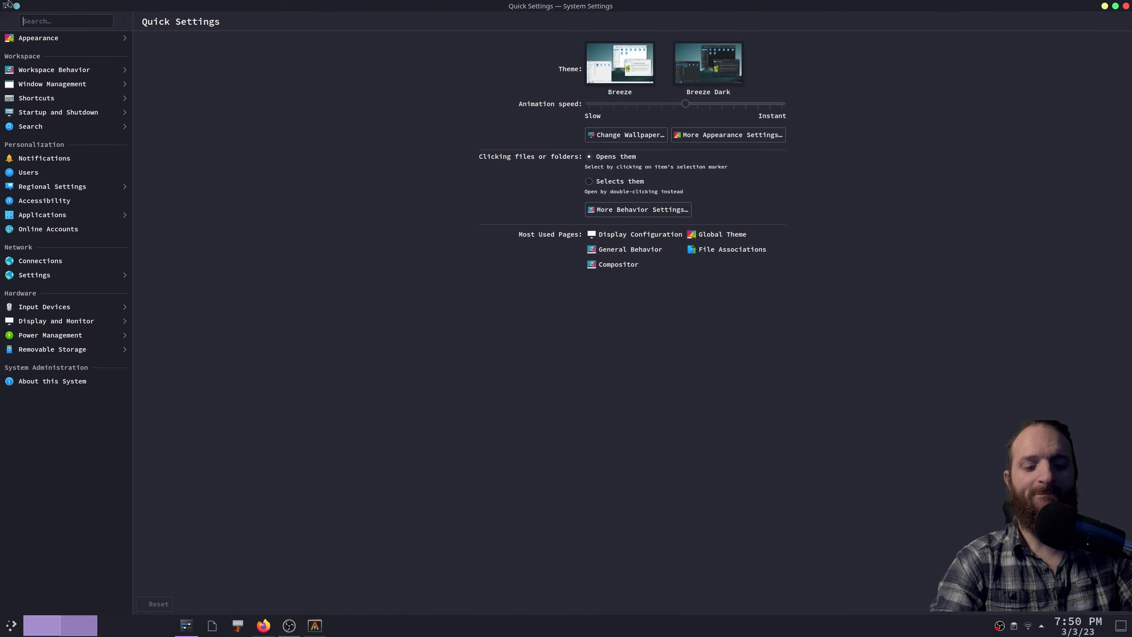
pyautogui.write('keybind')
pyautogui.press('BackSpace')
pyautogui.press('BackSpace')
pyautogui.press('BackSpace')
pyautogui.press('BackSpace')
pyautogui.press('BackSpace')
pyautogui.press('BackSpace')
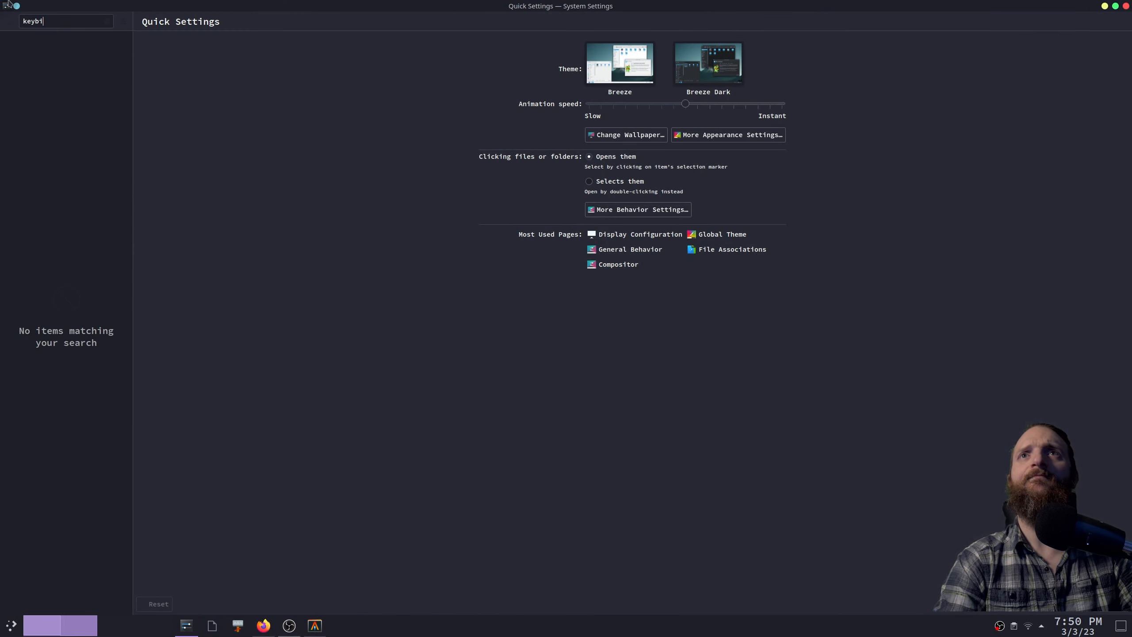
pyautogui.press('BackSpace')
# - Search the settings for "short" and open the Shortcuts page
pyautogui.write('short')
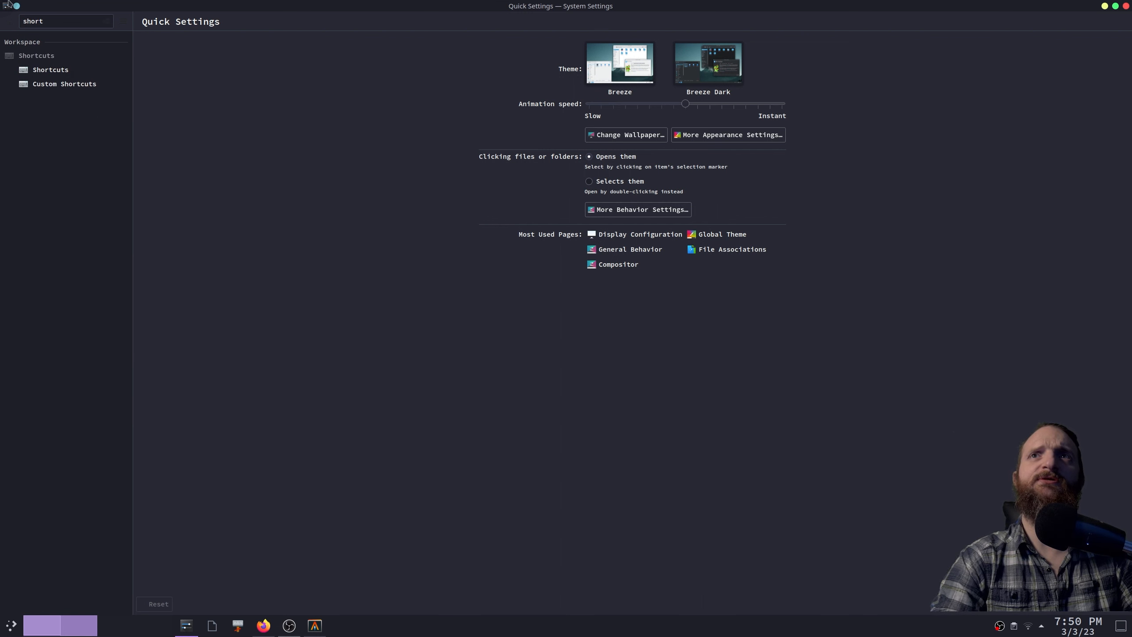
pyautogui.click(83, 71)
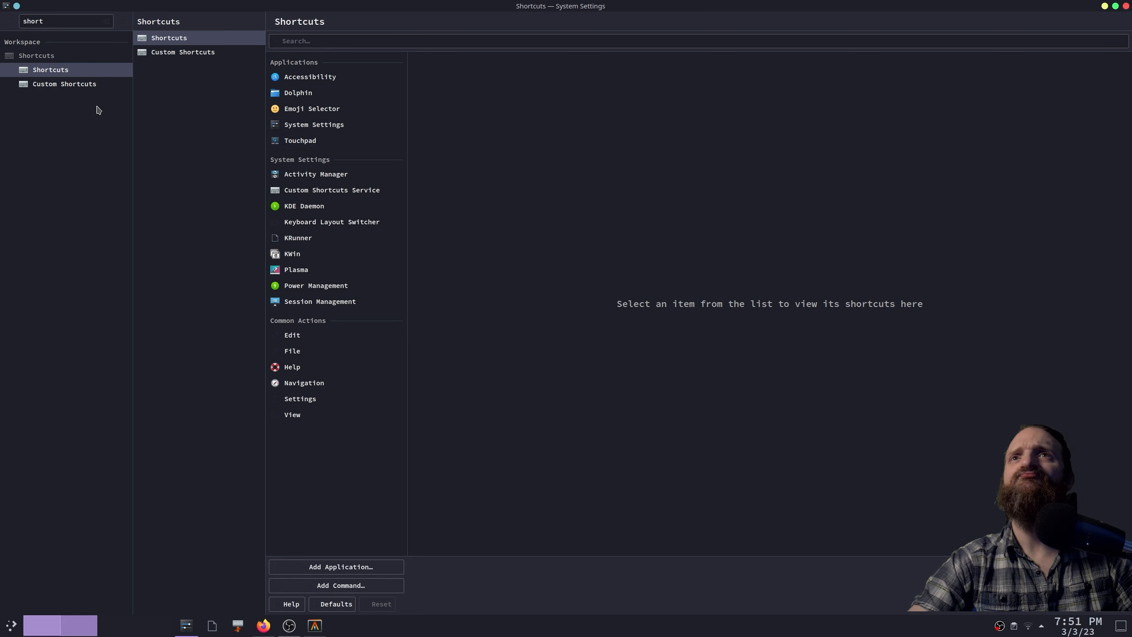
# - Compare the Shortcuts and Custom Shortcuts pages and examine the Konqueror Gestures, Examples and KMenuEdit groups
pyautogui.click(94, 91)
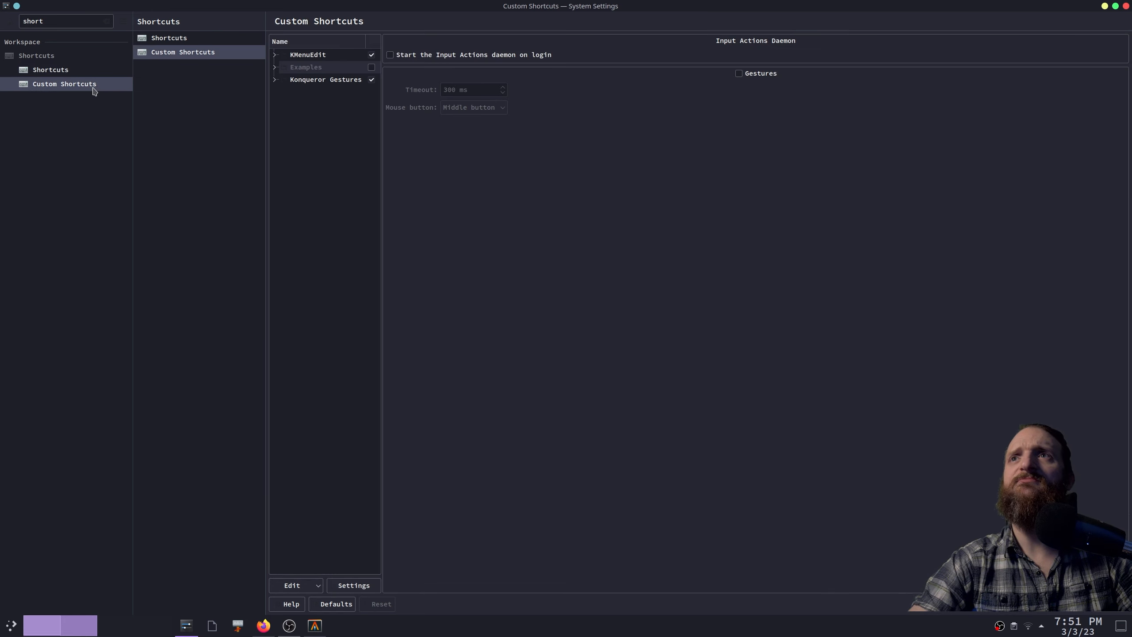
pyautogui.click(185, 41)
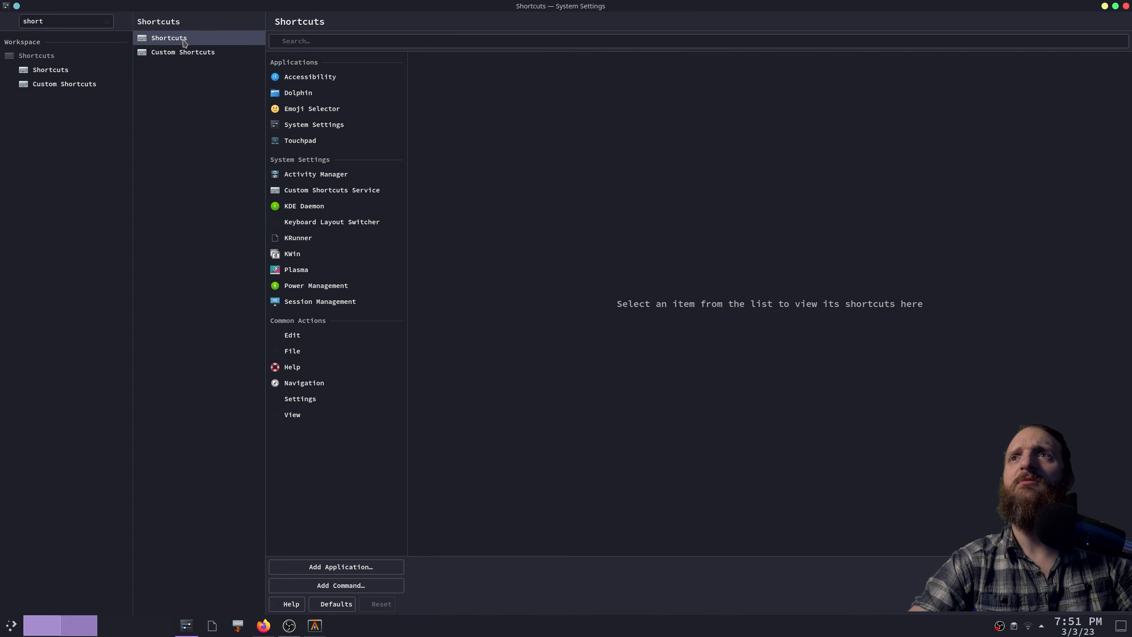
pyautogui.click(181, 53)
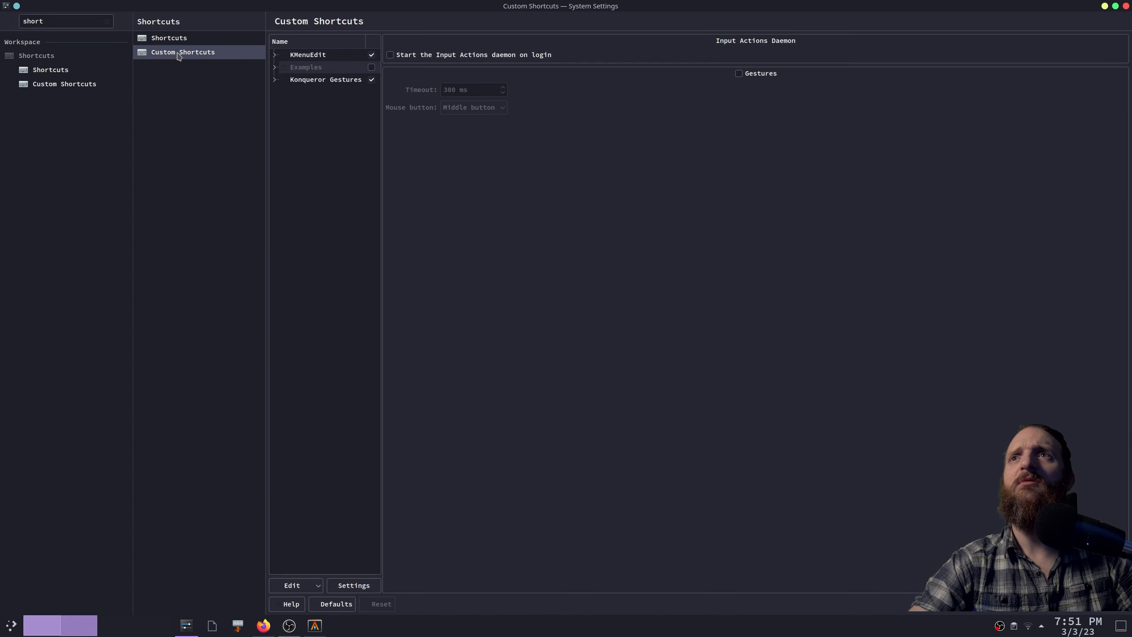
pyautogui.click(320, 81)
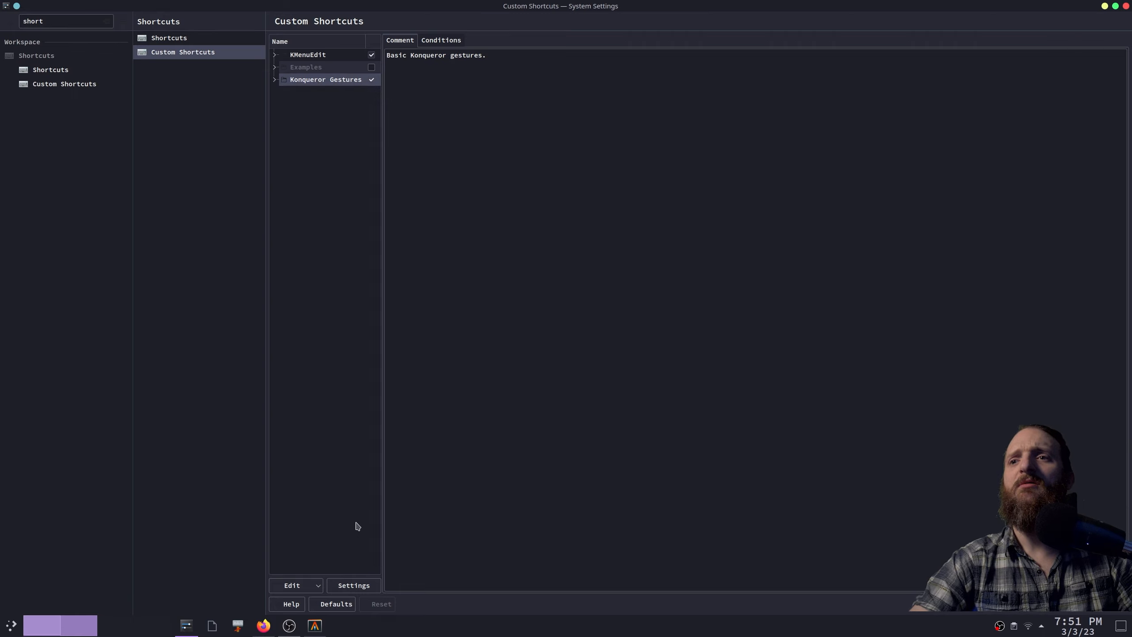
pyautogui.click(297, 57)
pyautogui.click(299, 67)
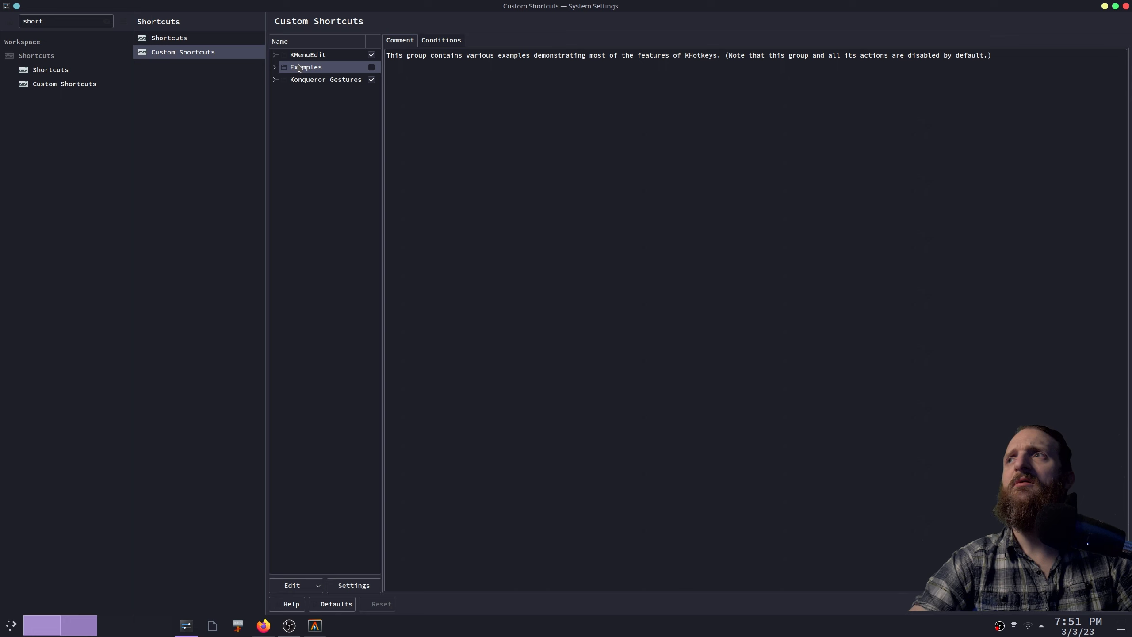
pyautogui.click(302, 56)
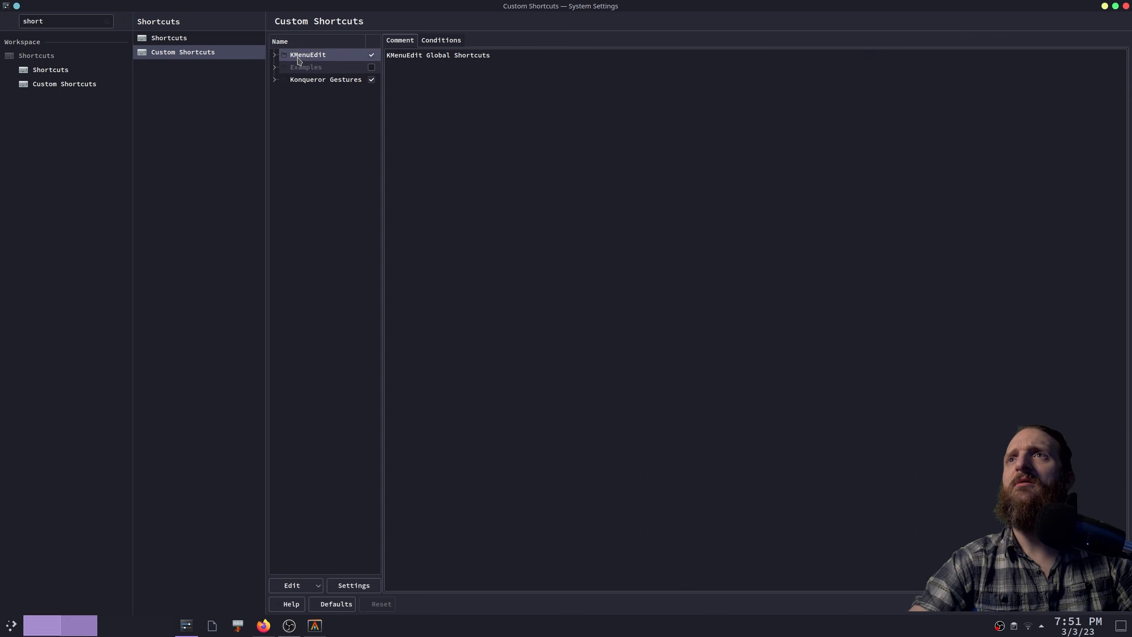
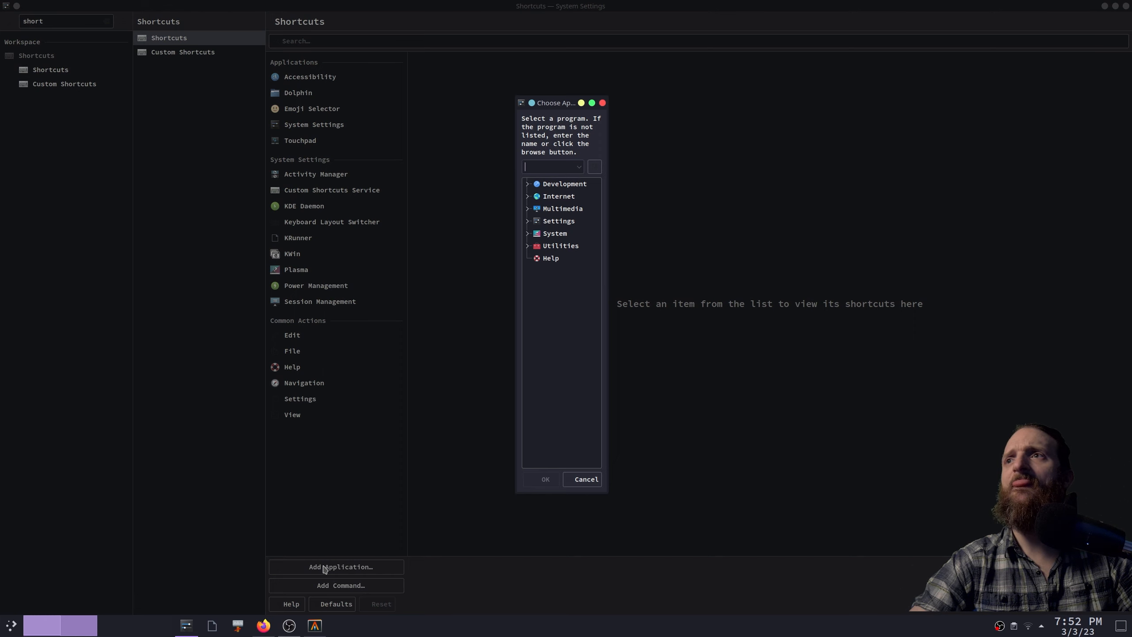
# - Add Alacritty to the applications on the Shortcuts page and expand its New Terminal action
pyautogui.write('ala')
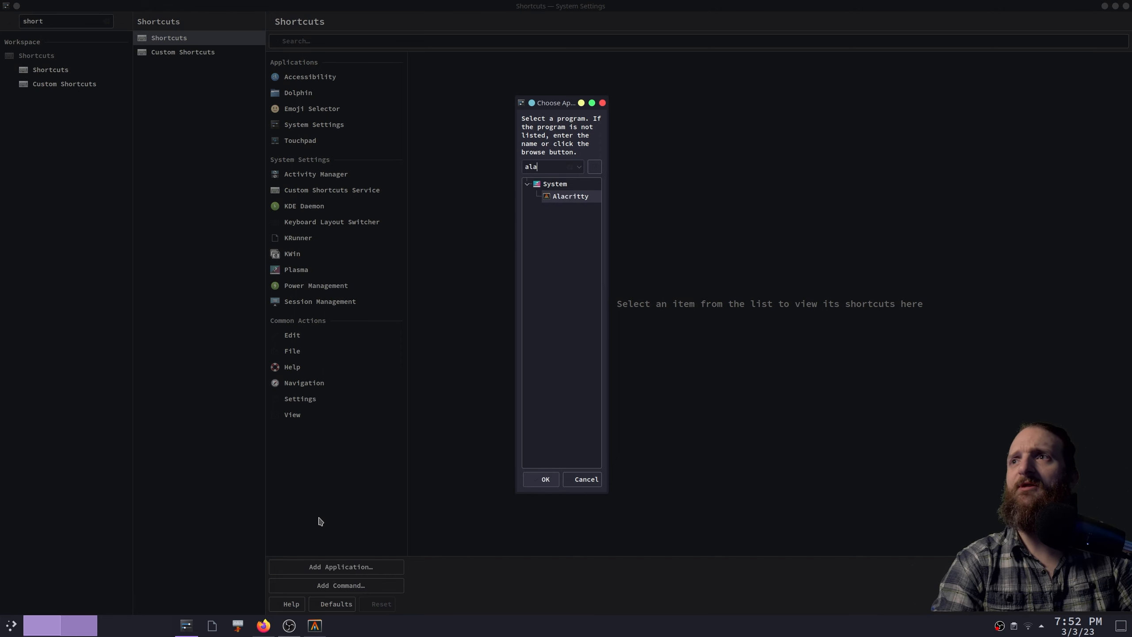
pyautogui.press('Return')
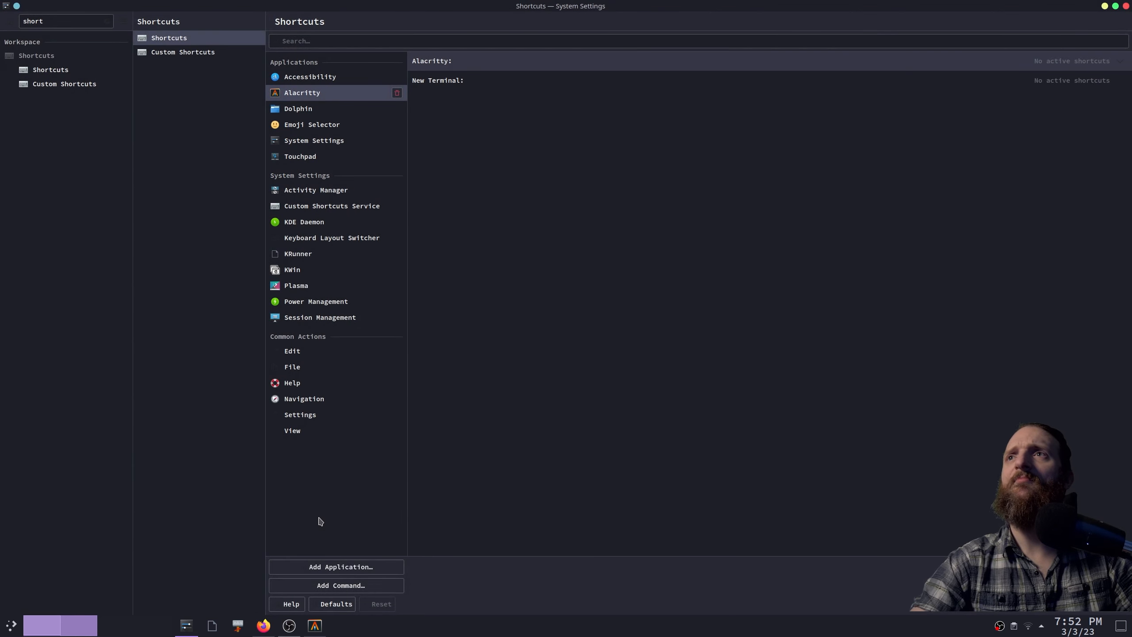
pyautogui.click(571, 88)
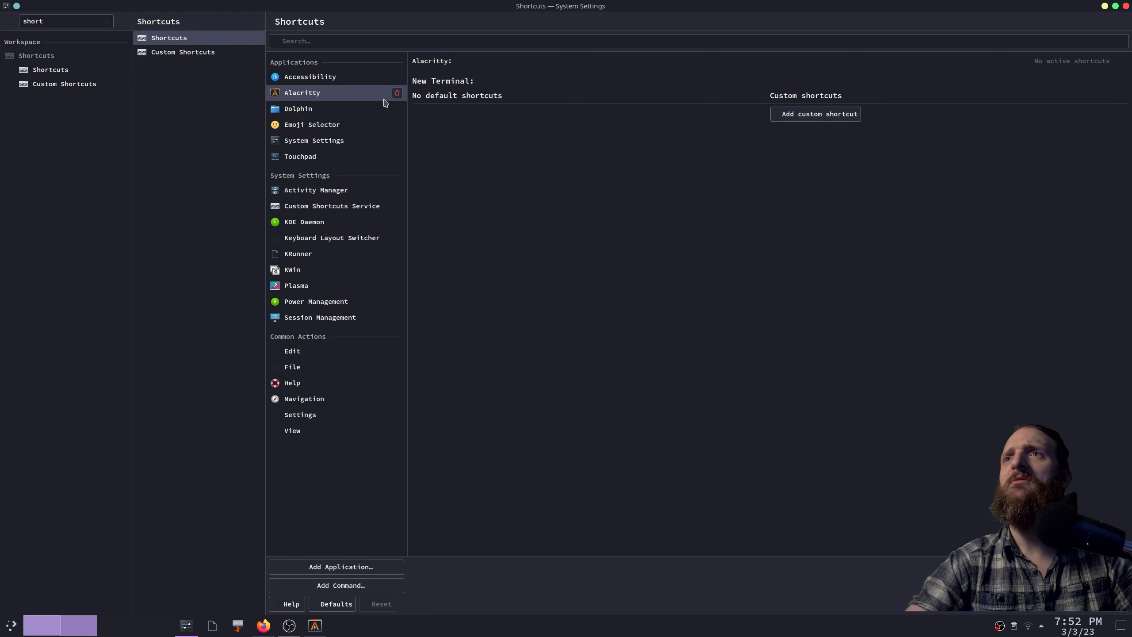
# - Dismiss adding a command, assign Meta+Return as the custom shortcut for Alacritty's New Terminal action and apply the change
pyautogui.click(361, 587)
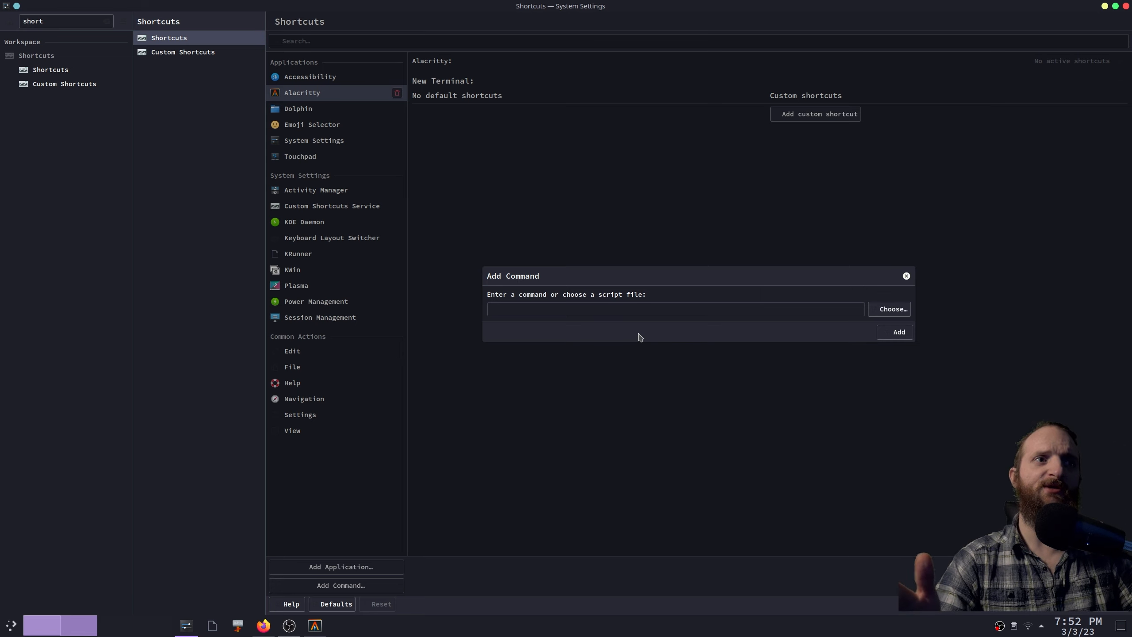
pyautogui.press('Escape')
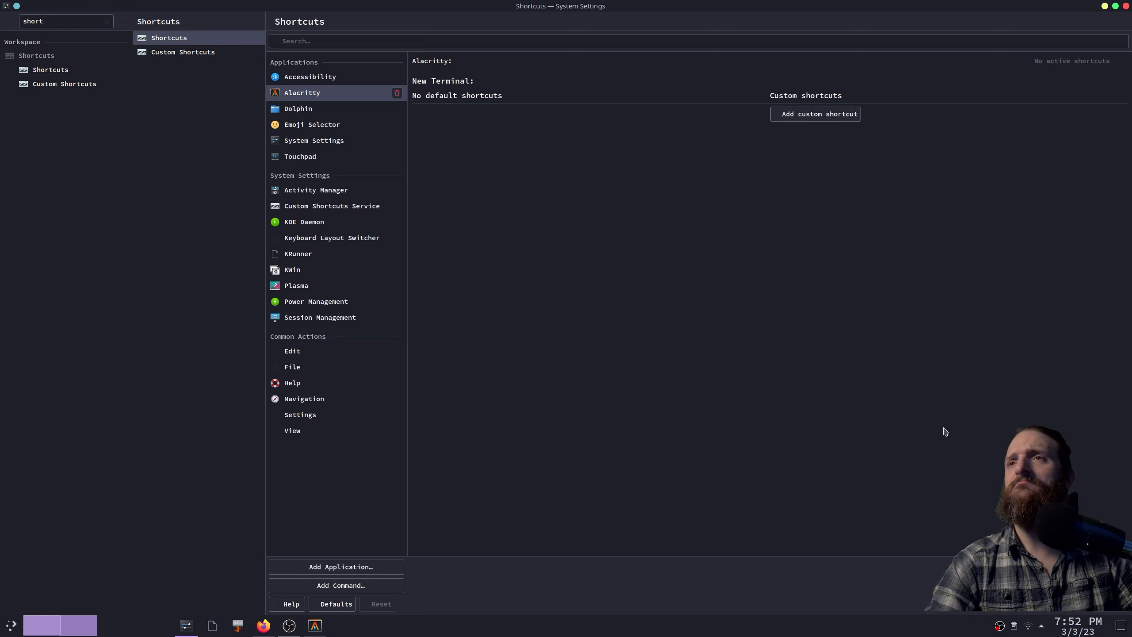
pyautogui.click(805, 115)
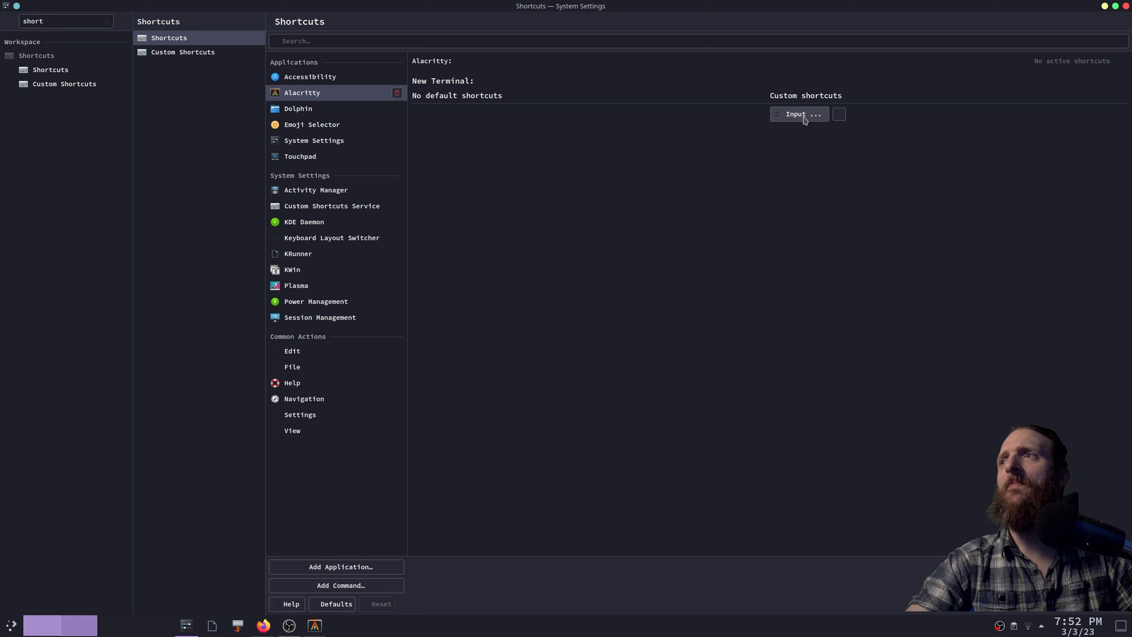
pyautogui.press('super+Return')
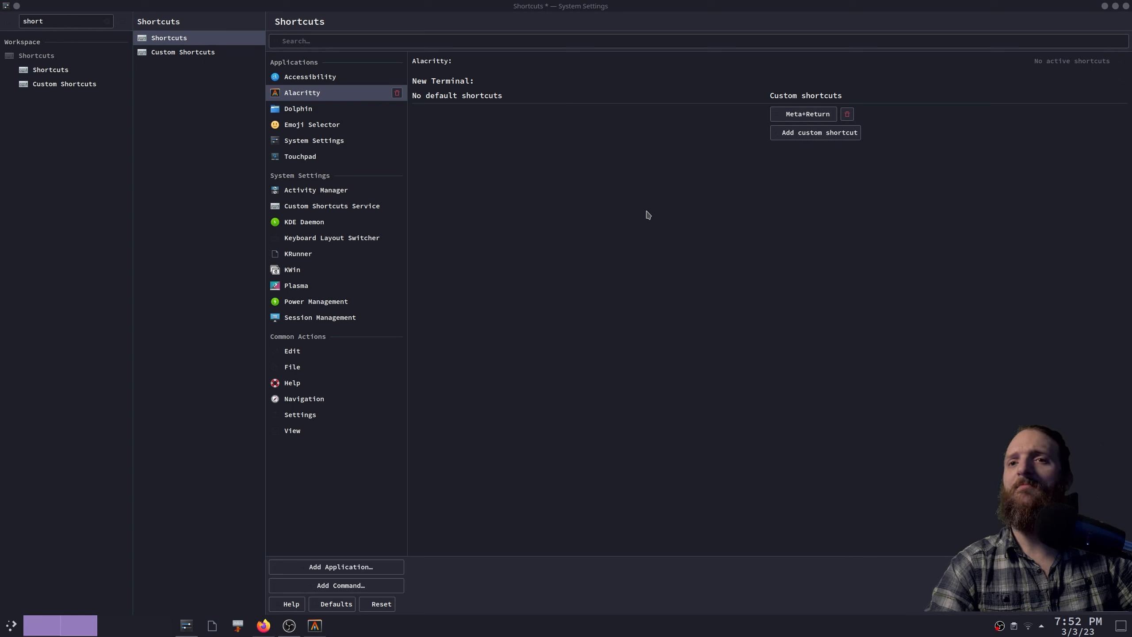
pyautogui.click(1117, 613)
# - Test the new shortcut by launching three Alacritty terminals and list the current directory twice in the front one with ls
pyautogui.press('super+Return')
pyautogui.press('super+Return')
pyautogui.press('super+Return')
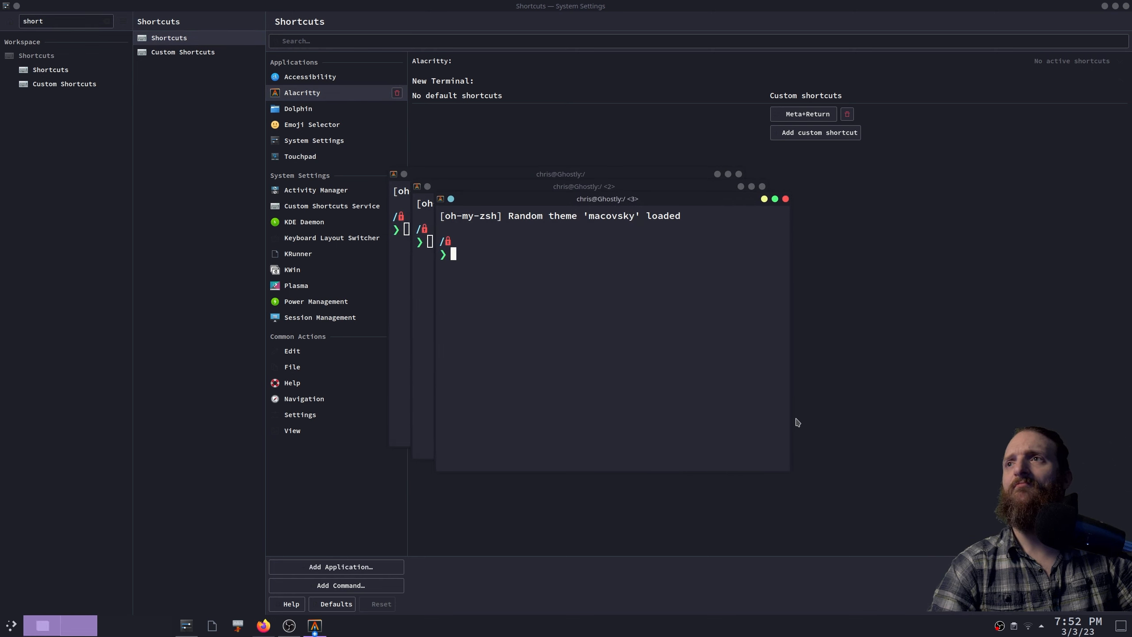
pyautogui.write('ls')
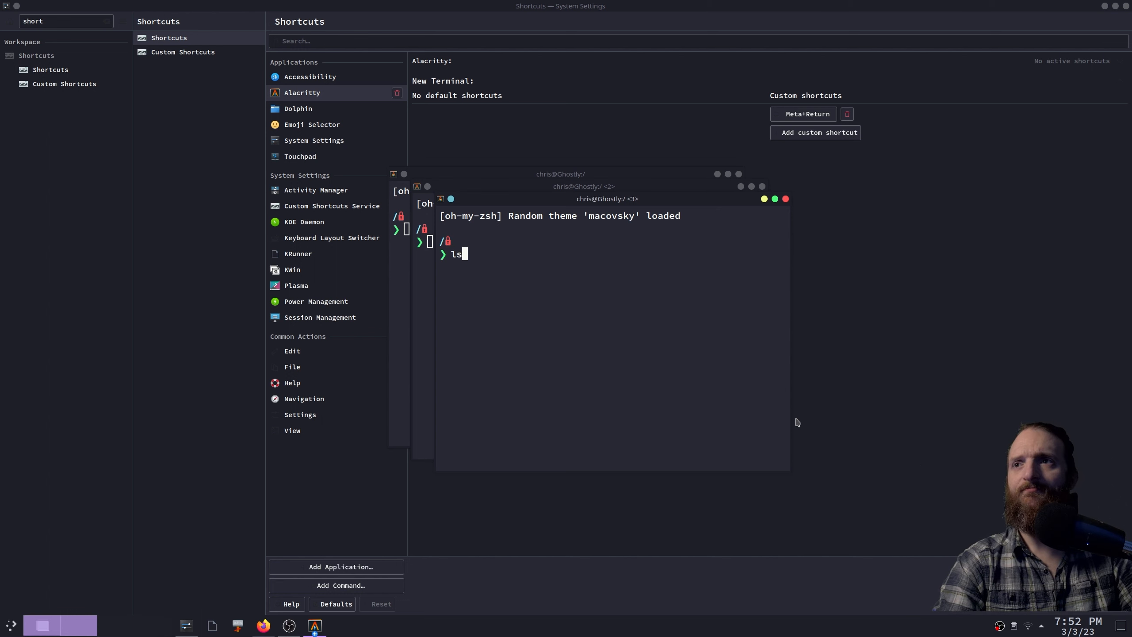
pyautogui.press('Return')
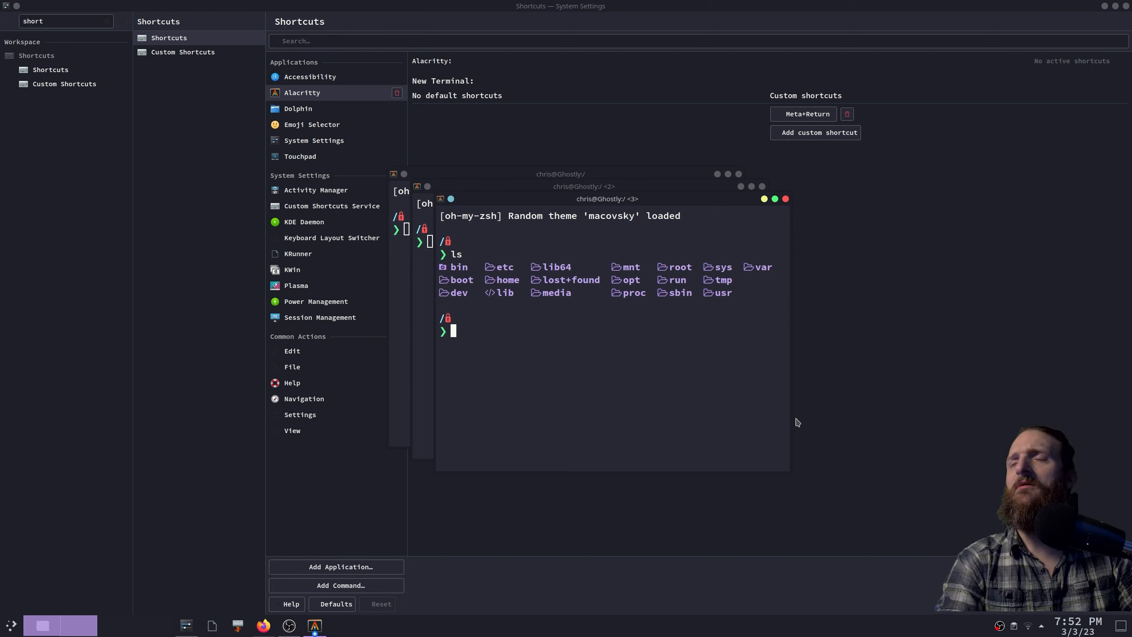
pyautogui.write('ls')
pyautogui.press('Return')
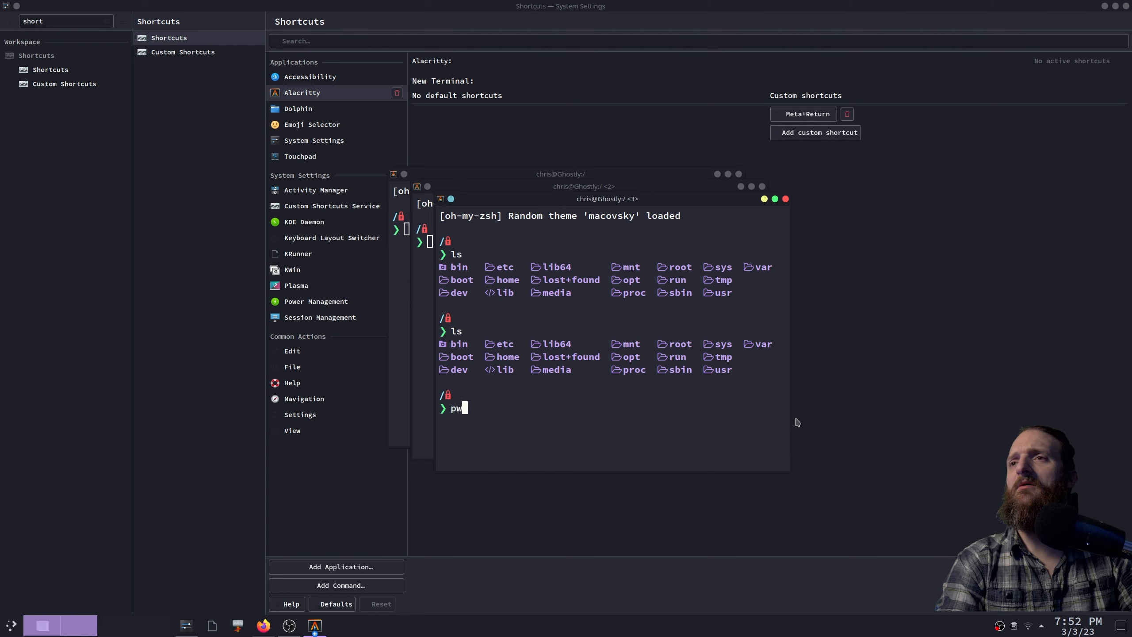
# - Close all three Alacritty terminals with the exit command
pyautogui.write('exit')
pyautogui.press('Return')
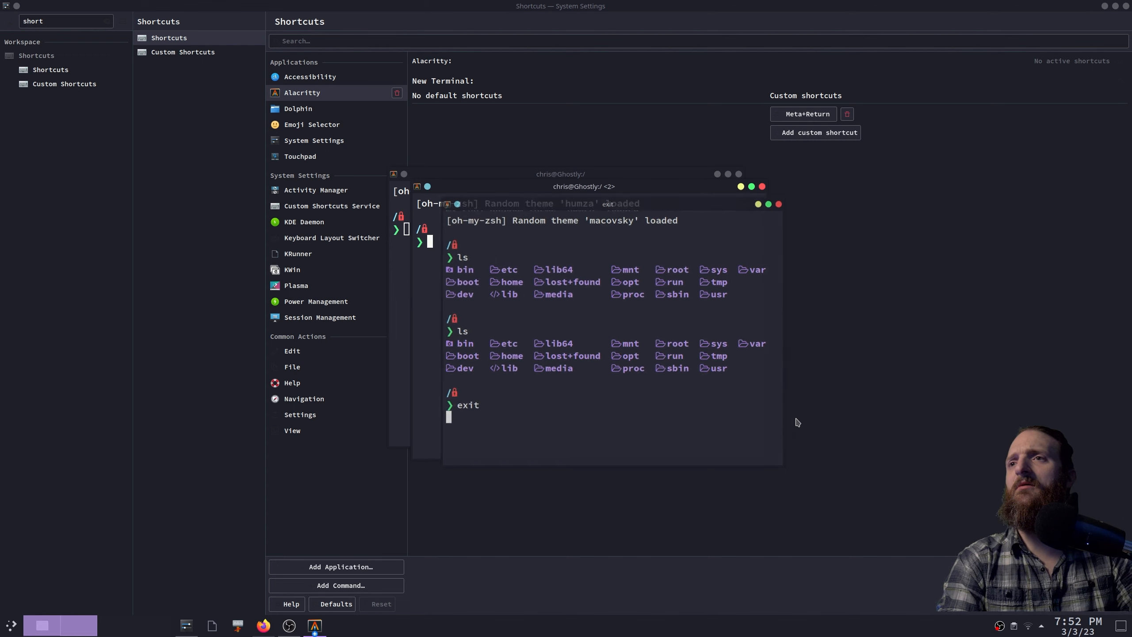
pyautogui.write('exit')
pyautogui.press('Return')
pyautogui.write('exit')
pyautogui.press('Return')
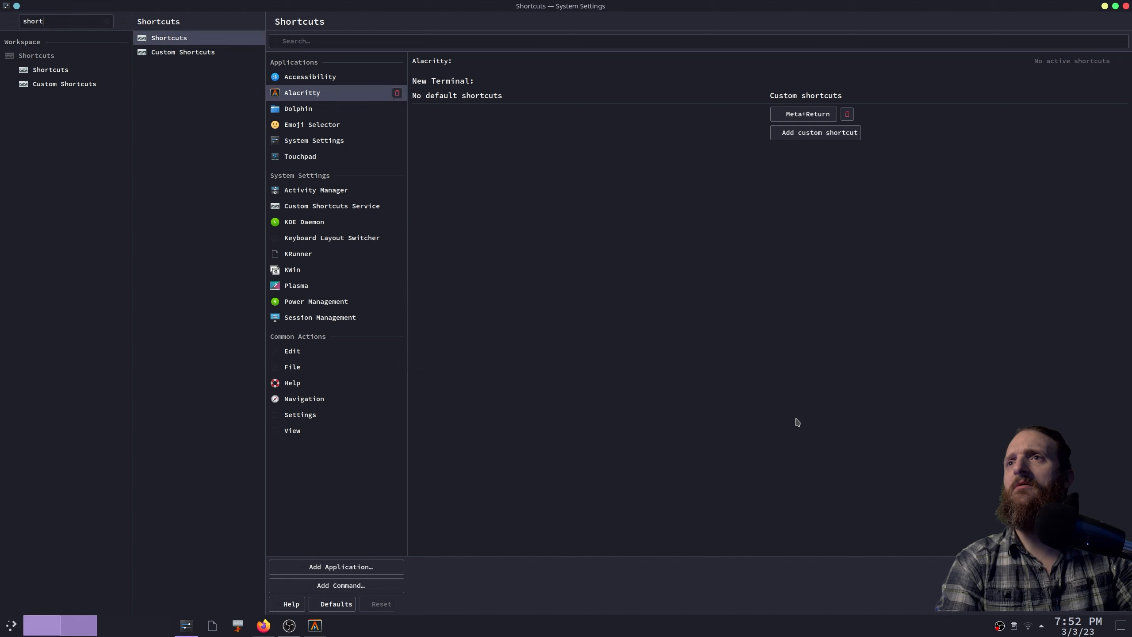
# - Launch another Alacritty terminal with the shortcut, list the root directory, change to the personal home directory and list its contents
pyautogui.press('super+Return')
pyautogui.write('ls')
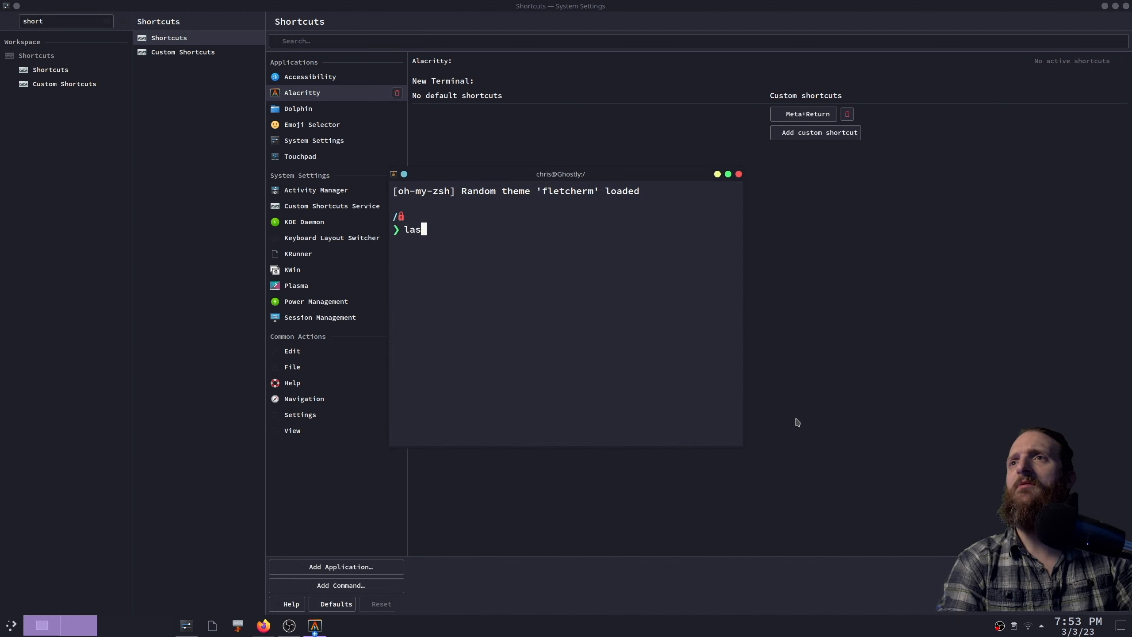
pyautogui.press('Return')
pyautogui.write('cd /home/chris/')
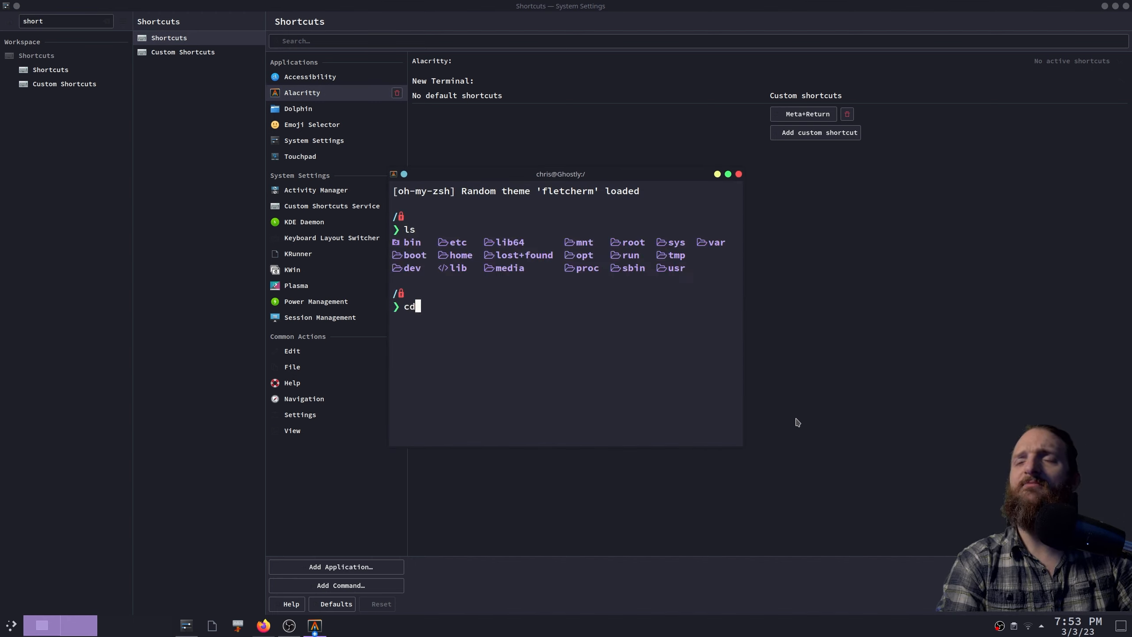
pyautogui.press('Return')
pyautogui.write('ls')
pyautogui.press('Return')
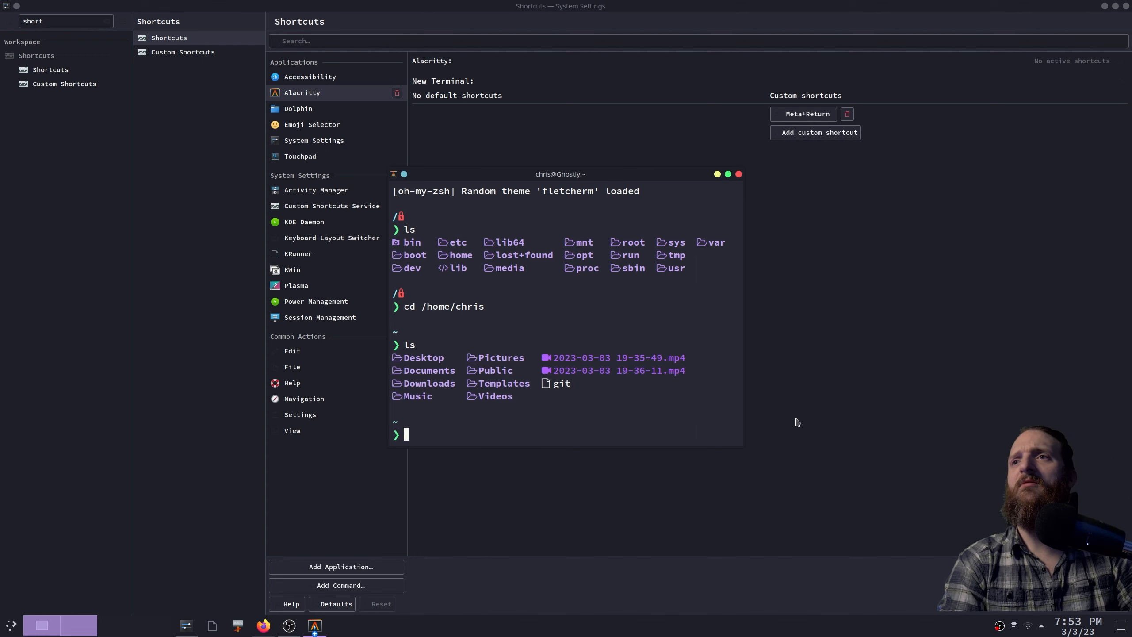
# - Close the open Alacritty terminal with the exit command
pyautogui.write('exit')
pyautogui.press('Return')
pyautogui.write('e')
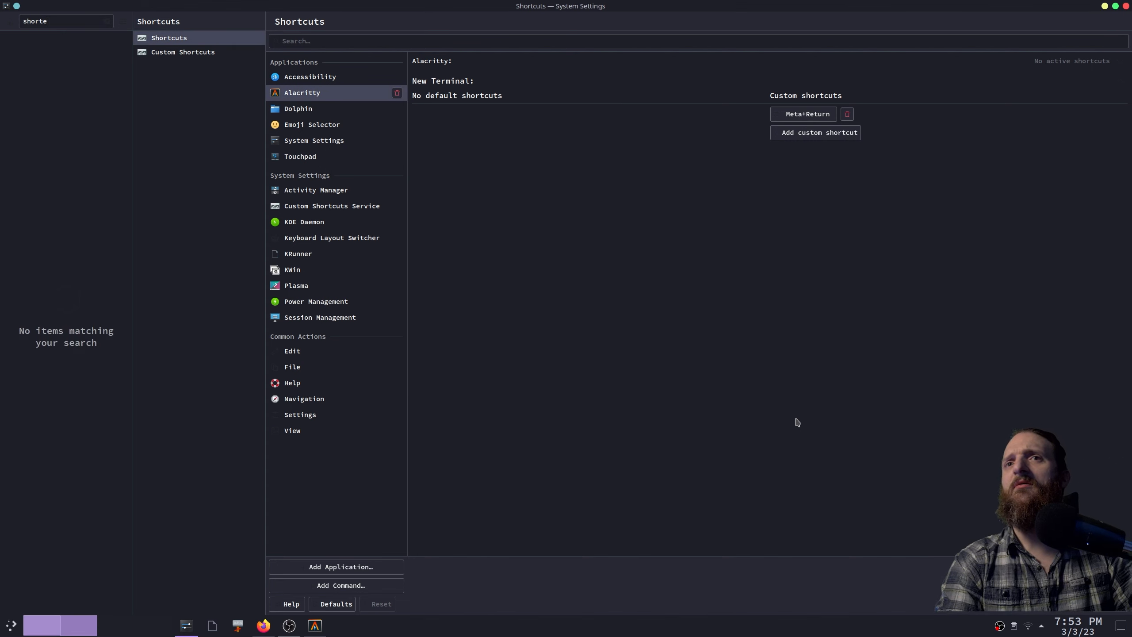
# - Launch a new Alacritty terminal with the Meta+Return shortcut, maximize its window and close it
pyautogui.press('super+Return')
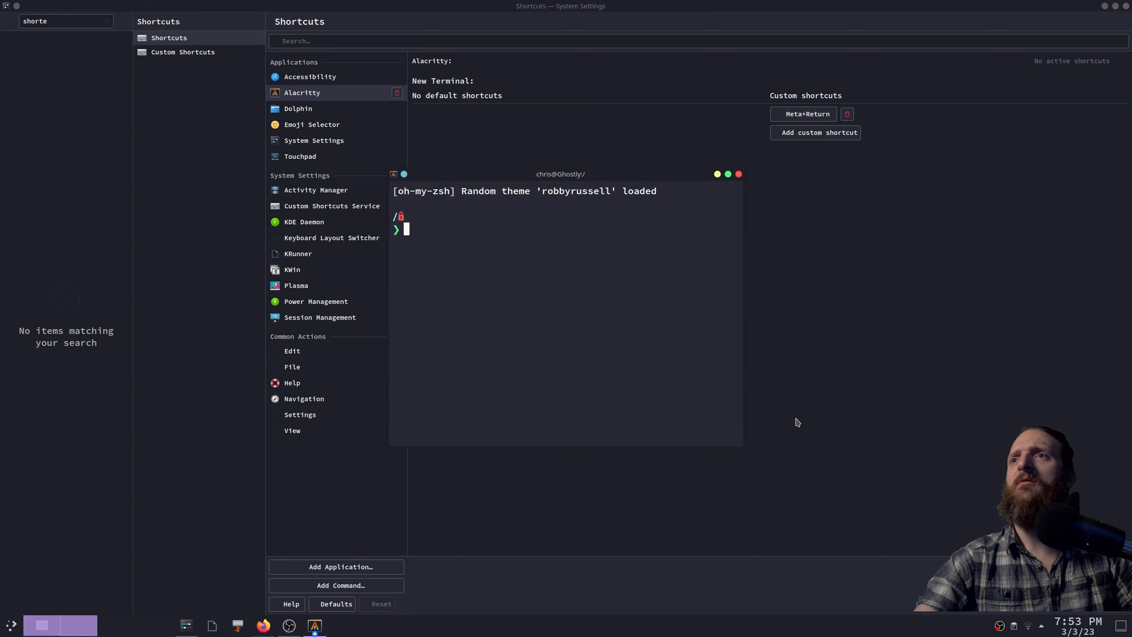
pyautogui.doubleClick(475, 174)
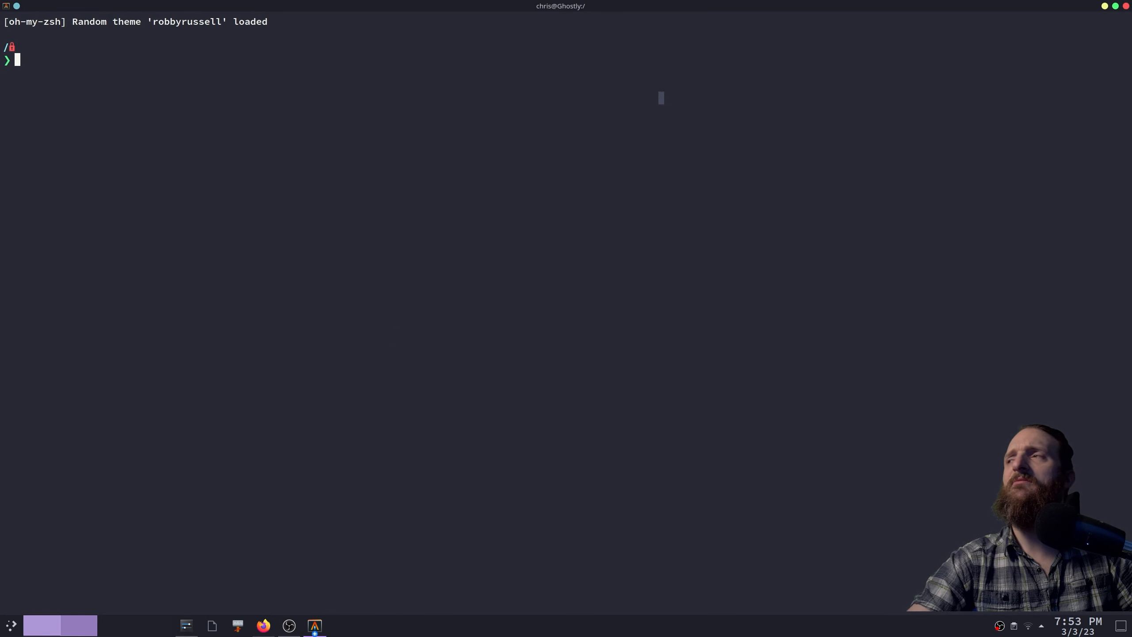
pyautogui.click(1125, 6)
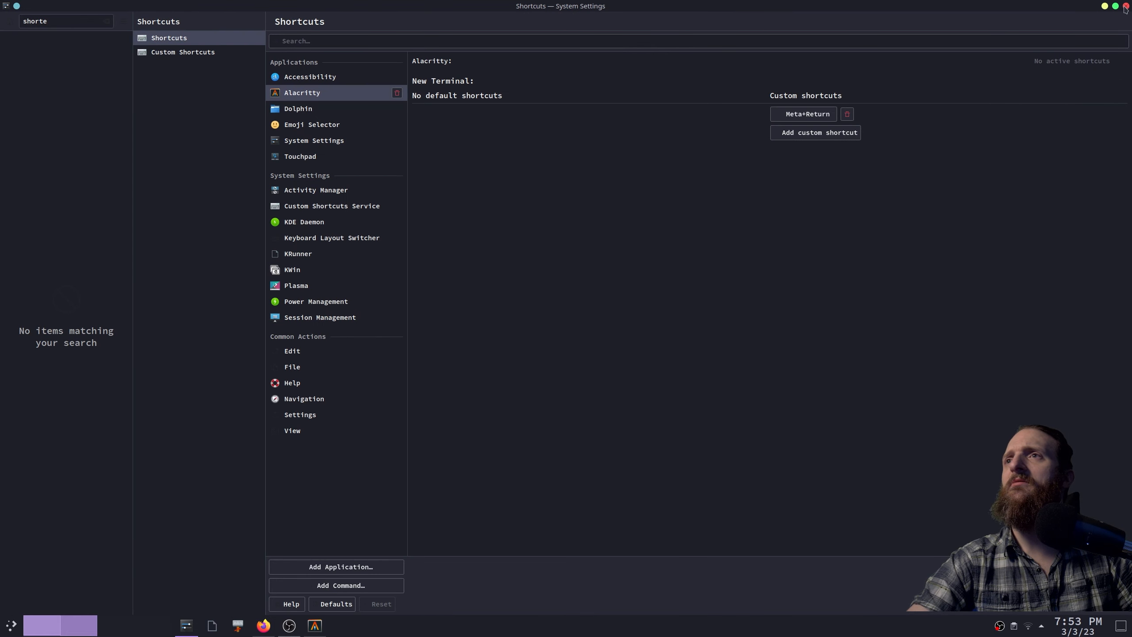
# - Collapse the New Terminal shortcut details and test Meta+Return once more, closing the launched terminal with exit
pyautogui.click(553, 85)
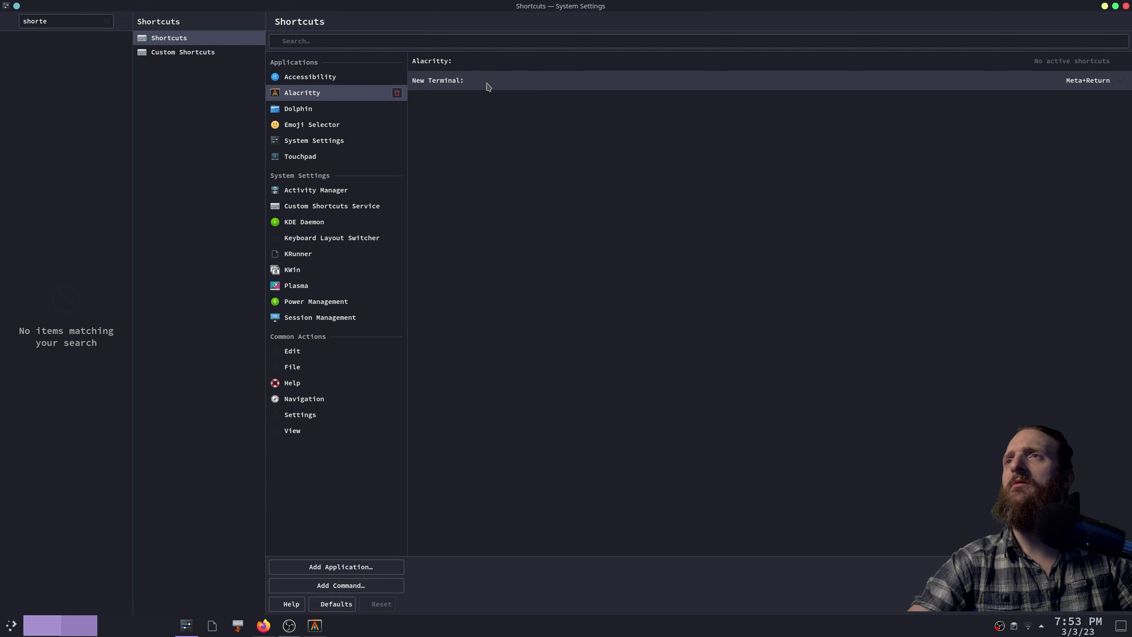
pyautogui.press('super+Return')
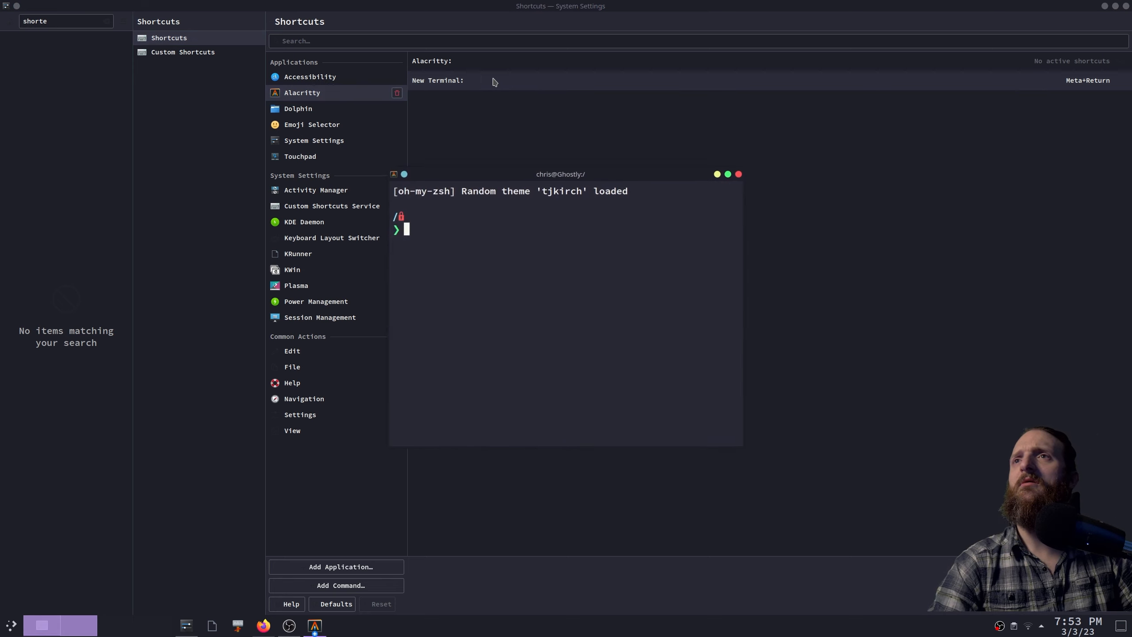
pyautogui.write('e')
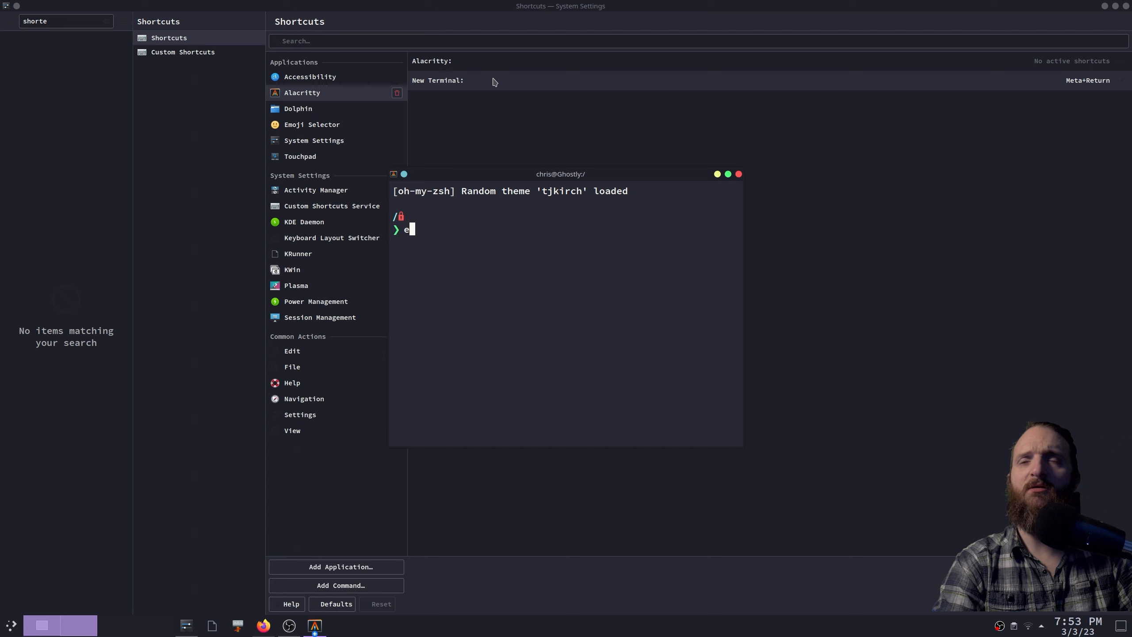
pyautogui.write('xit')
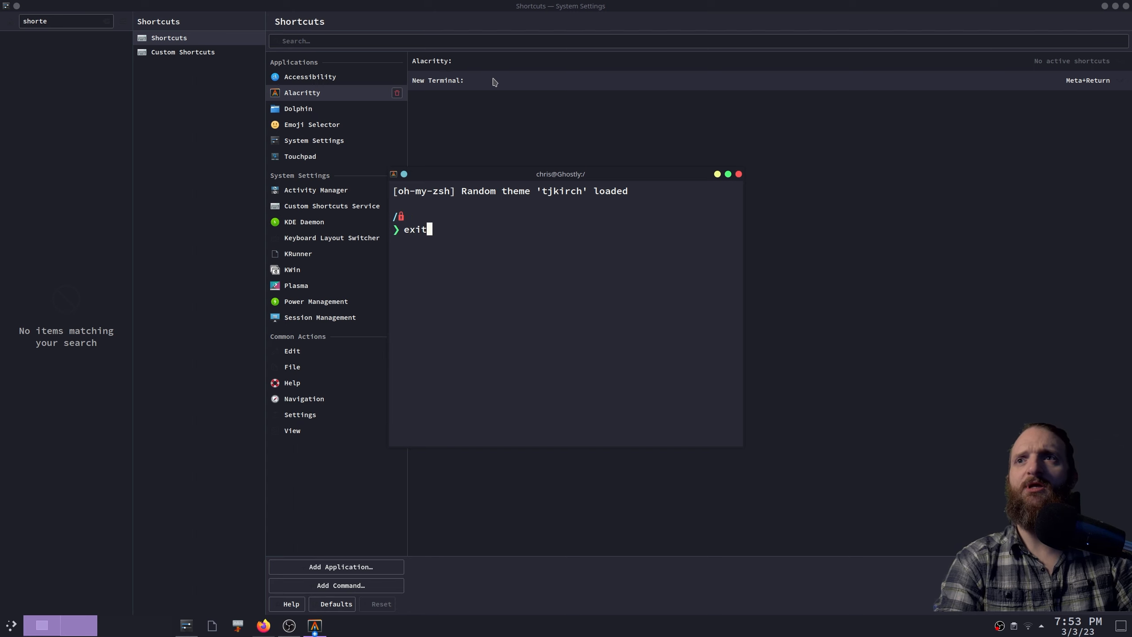
pyautogui.press('Return')
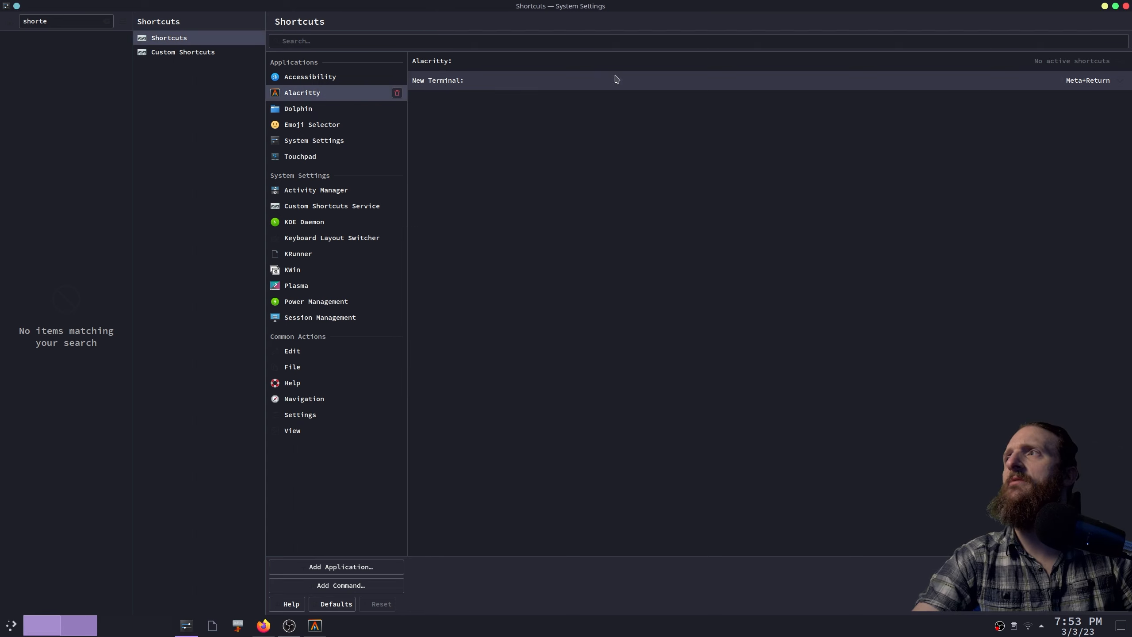
# - Review the shortcut entries for Alacritty, Dolphin, System Settings and the Custom Shortcuts Service
pyautogui.click(455, 68)
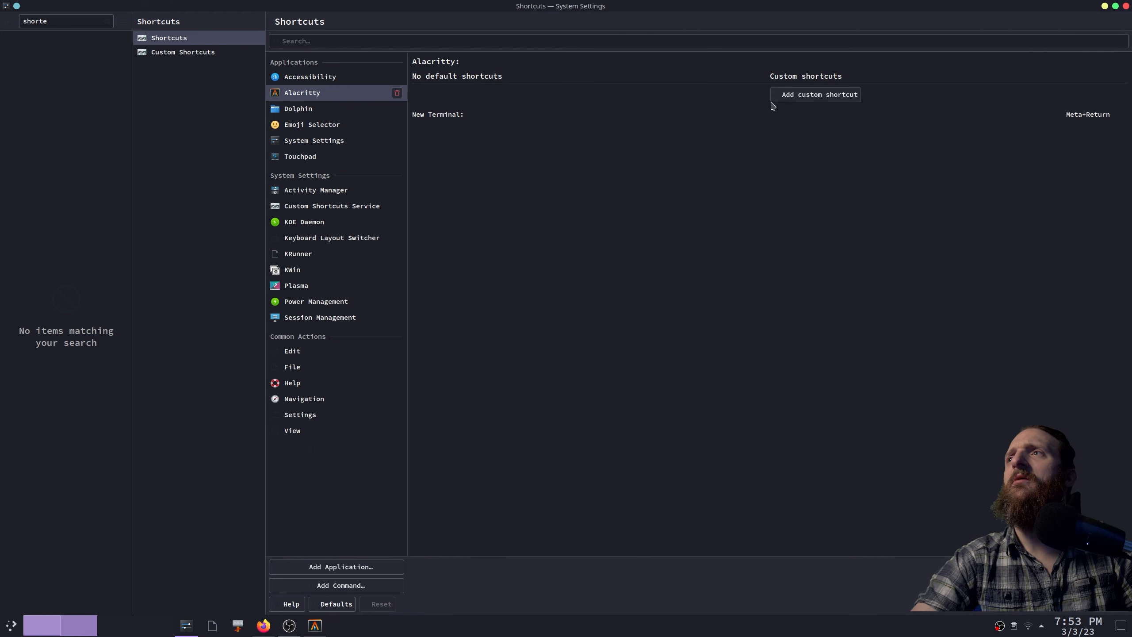
pyautogui.click(454, 112)
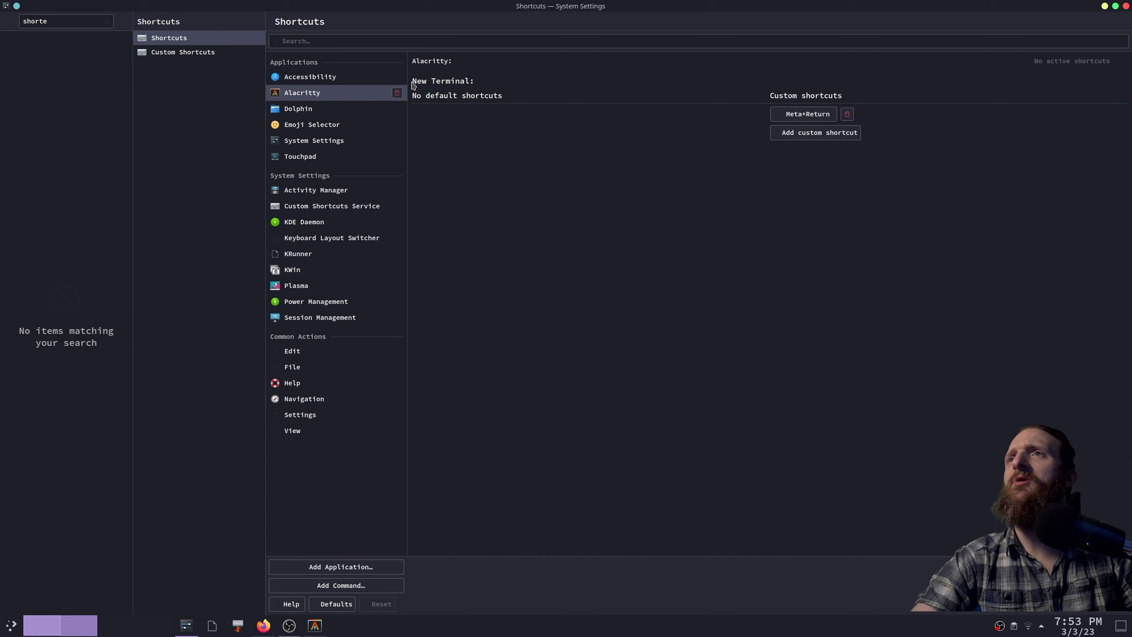
pyautogui.click(320, 111)
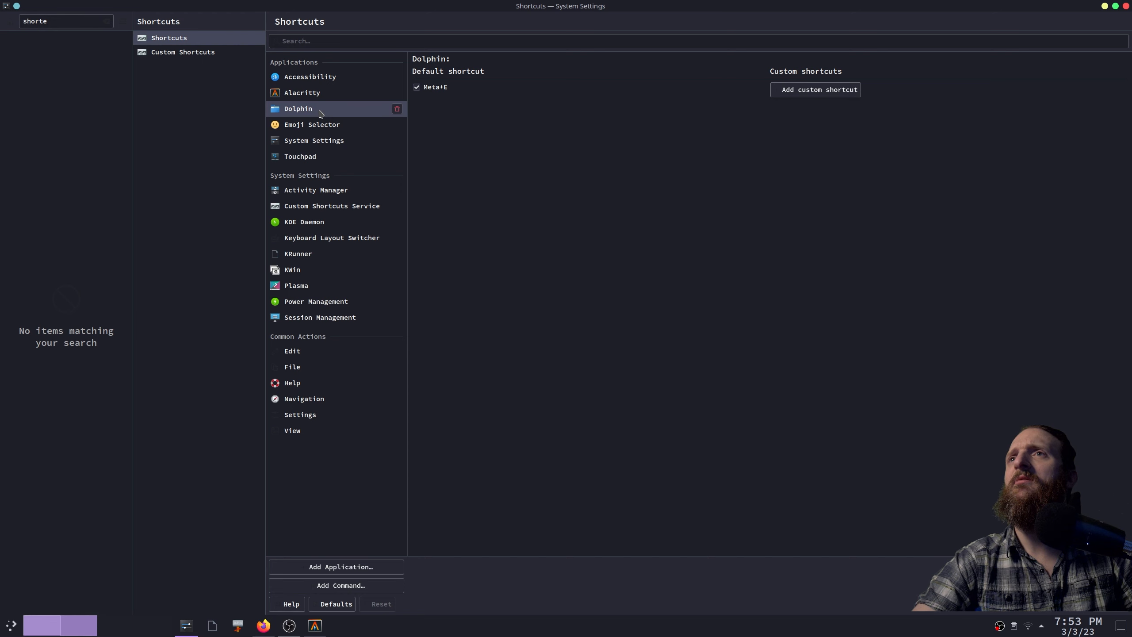
pyautogui.click(320, 141)
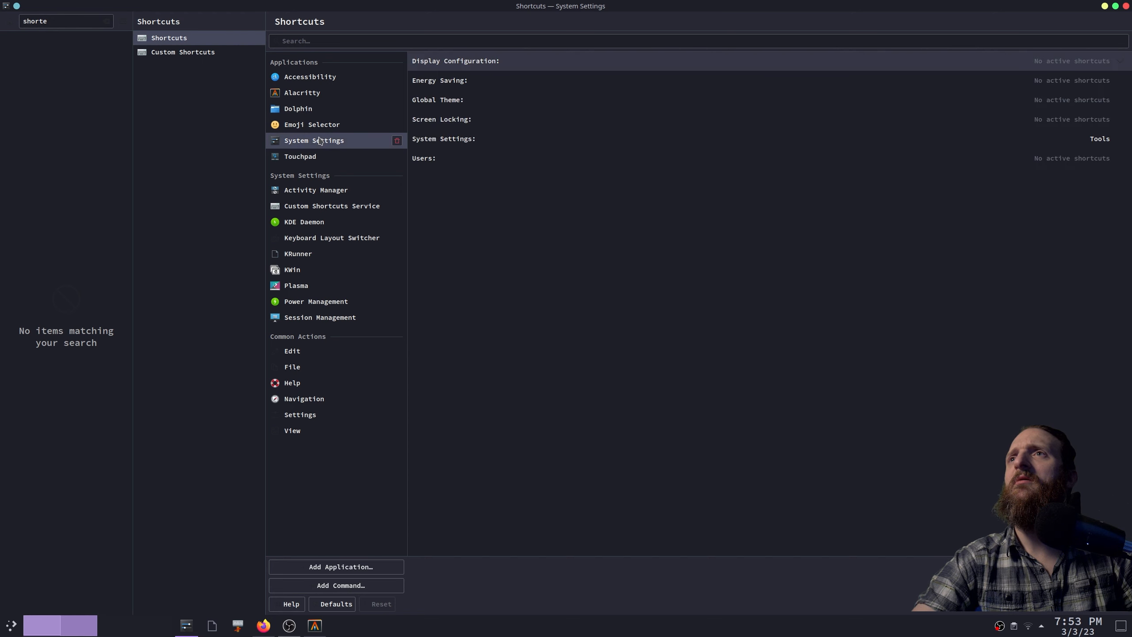
pyautogui.click(319, 206)
# - For KWin's Close Window action, disable the default Alt+F4, assign Meta+Shift+C as a custom shortcut and apply the changes
pyautogui.click(276, 269)
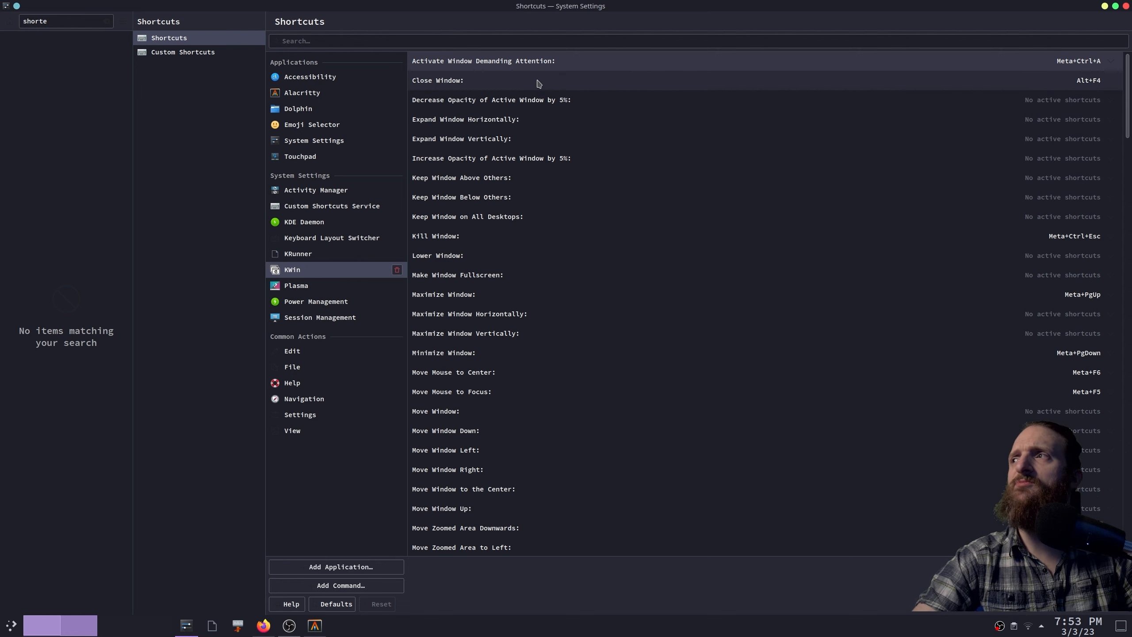
pyautogui.click(916, 82)
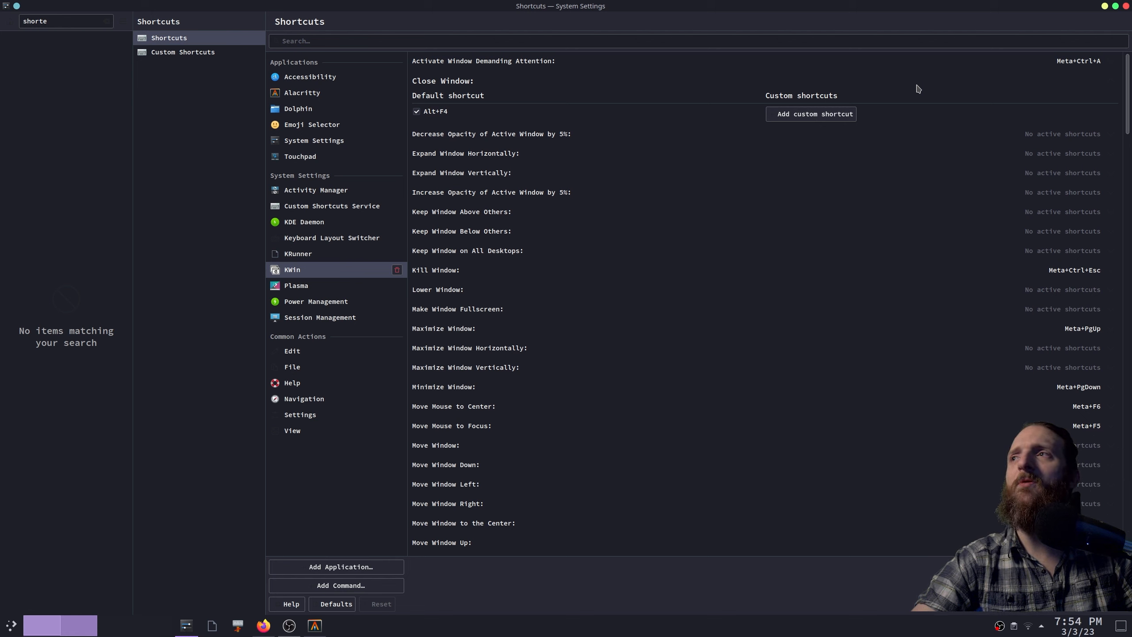
pyautogui.click(416, 112)
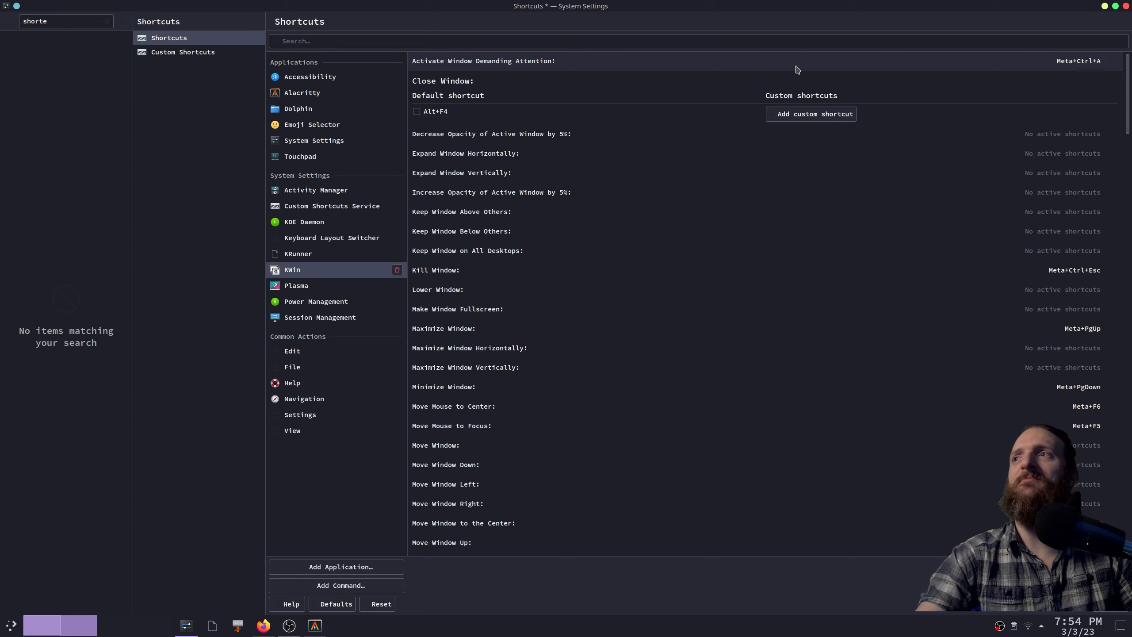
pyautogui.click(800, 117)
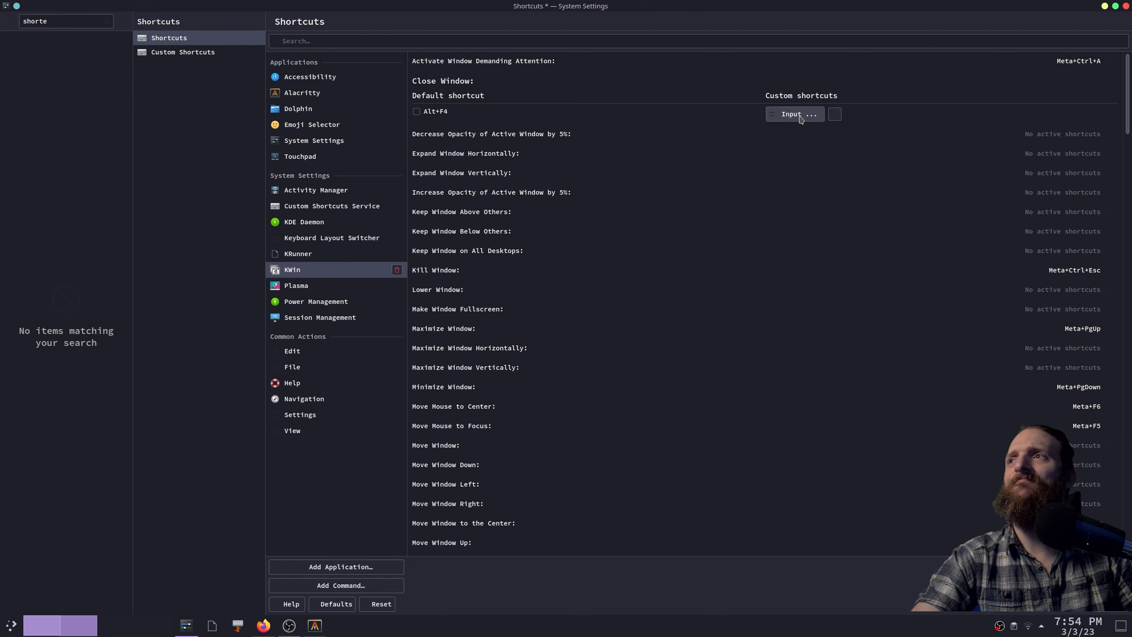
pyautogui.press('super+shift')
pyautogui.press('super+shift+c')
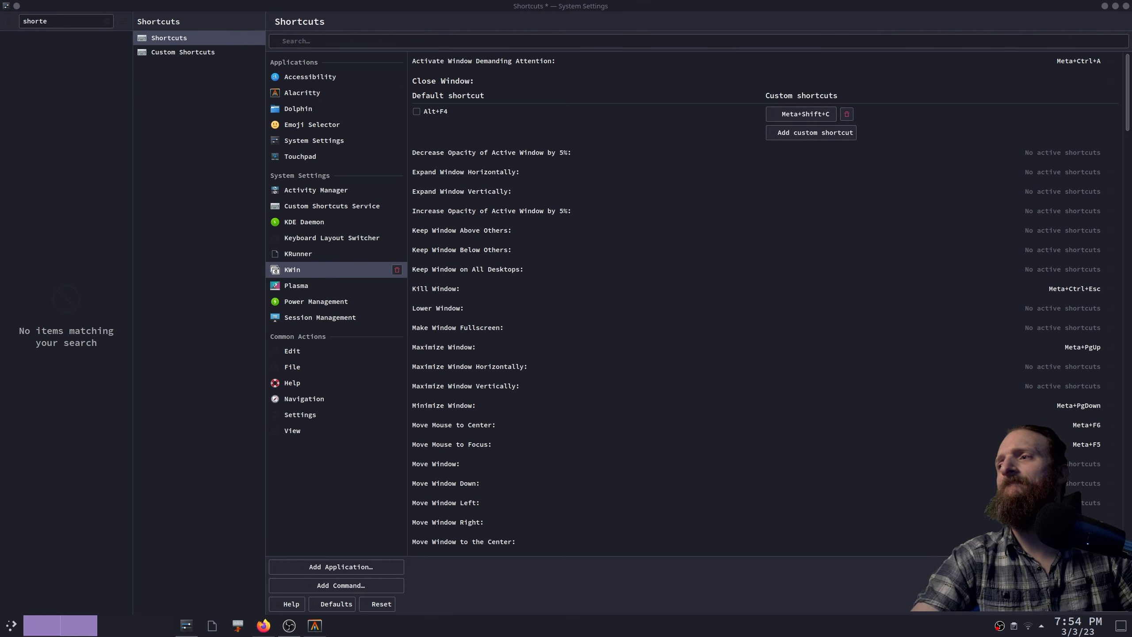
pyautogui.click(1114, 608)
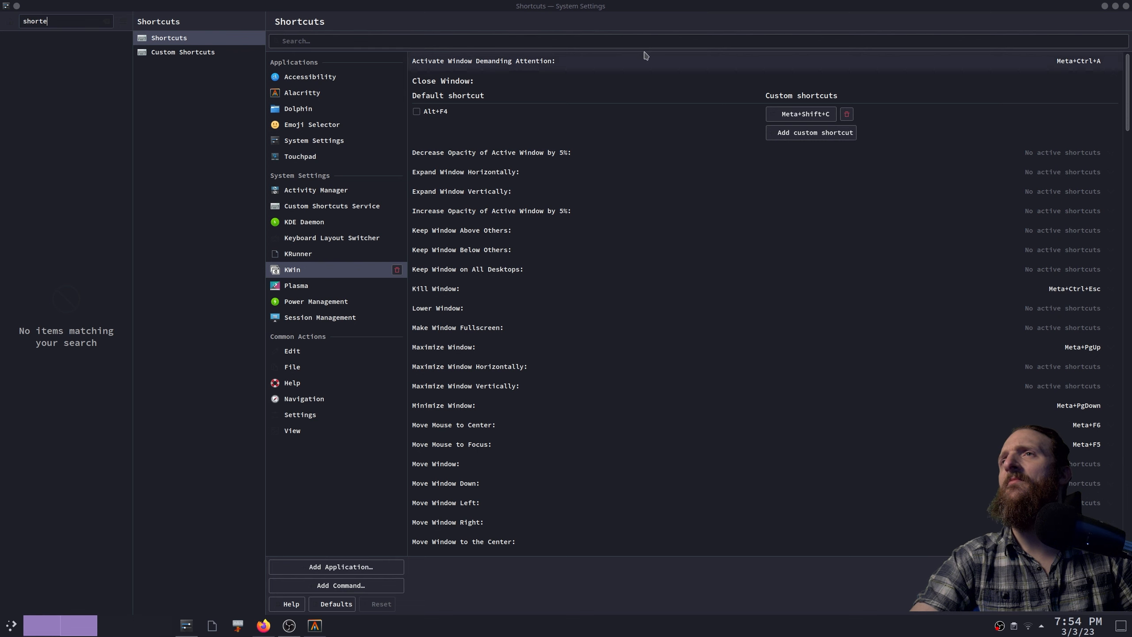
# - Collapse and reopen the Close Window shortcut details, try enabling the default Alt+F4 and disable it again
pyautogui.click(460, 92)
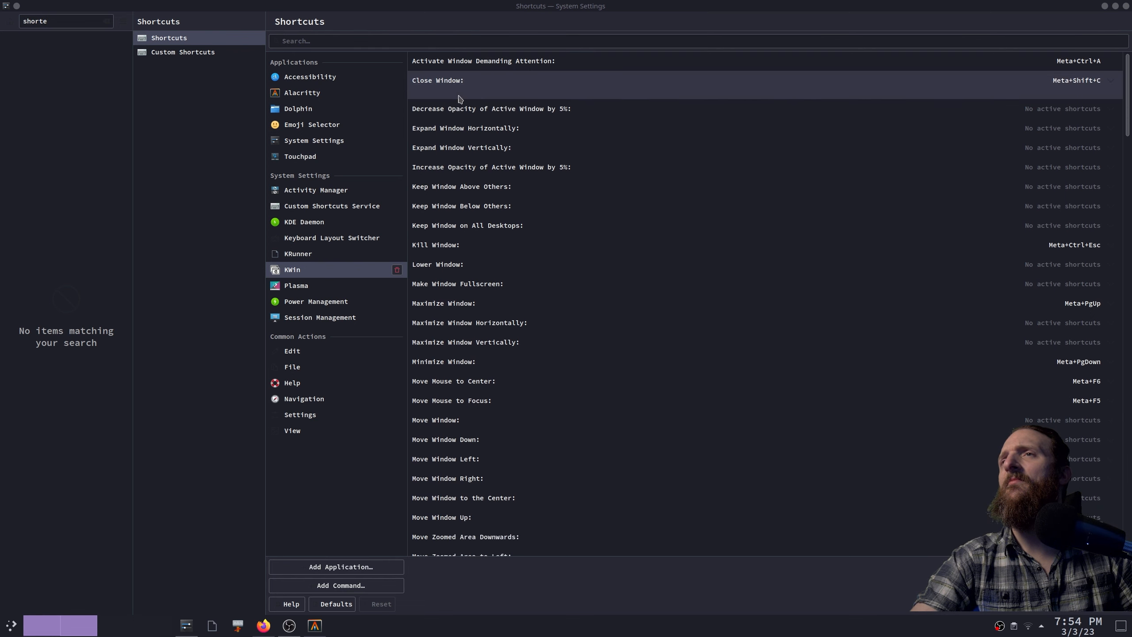
pyautogui.click(493, 82)
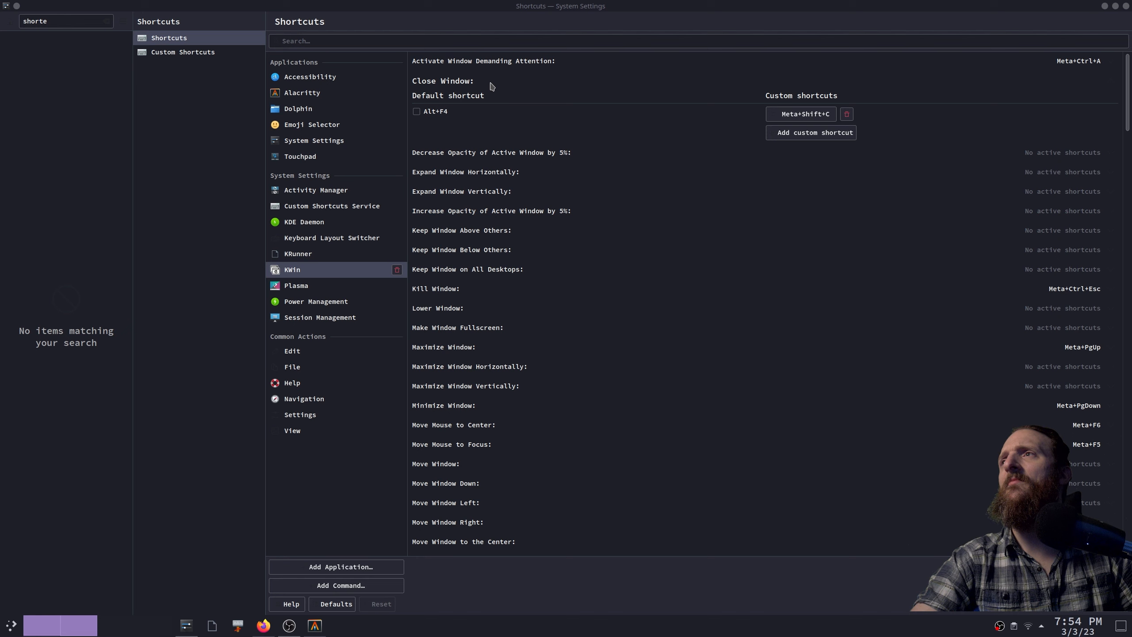
pyautogui.click(437, 116)
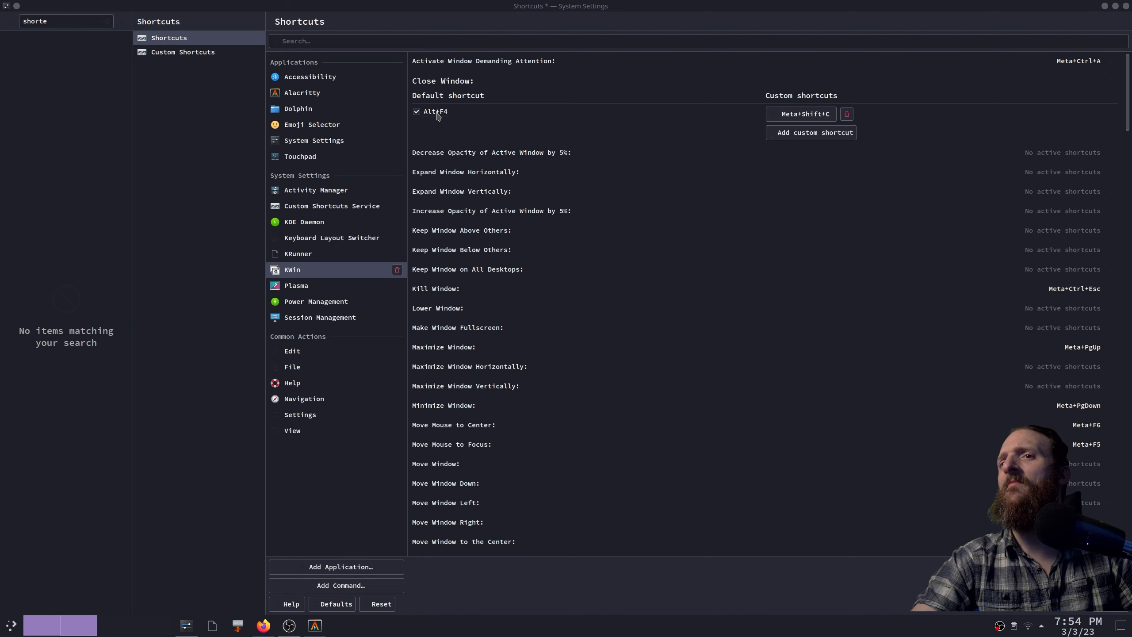
pyautogui.click(437, 115)
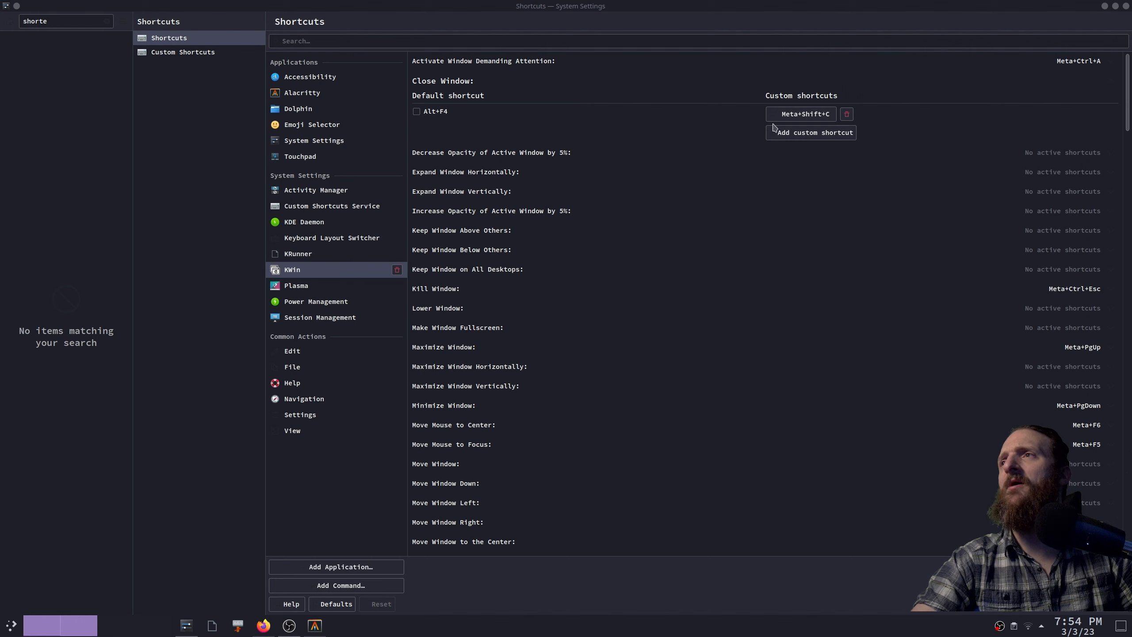
# - Try to add Meta+Shift+C a second time as a custom shortcut for Close Window and accept the reassignment
pyautogui.click(787, 133)
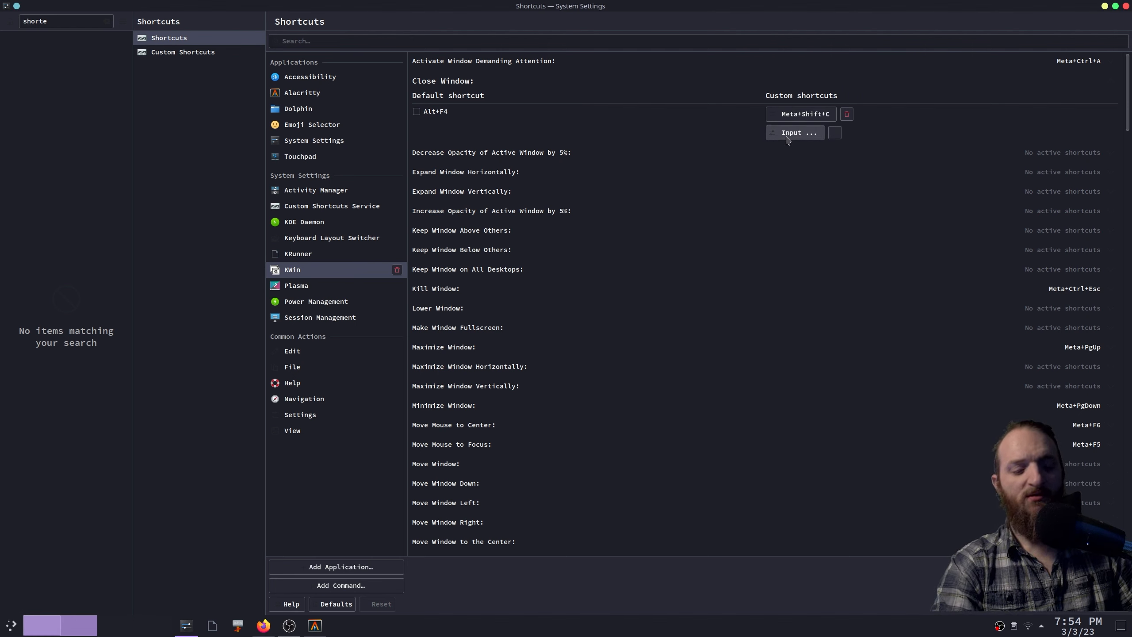
pyautogui.press('super+shift+c')
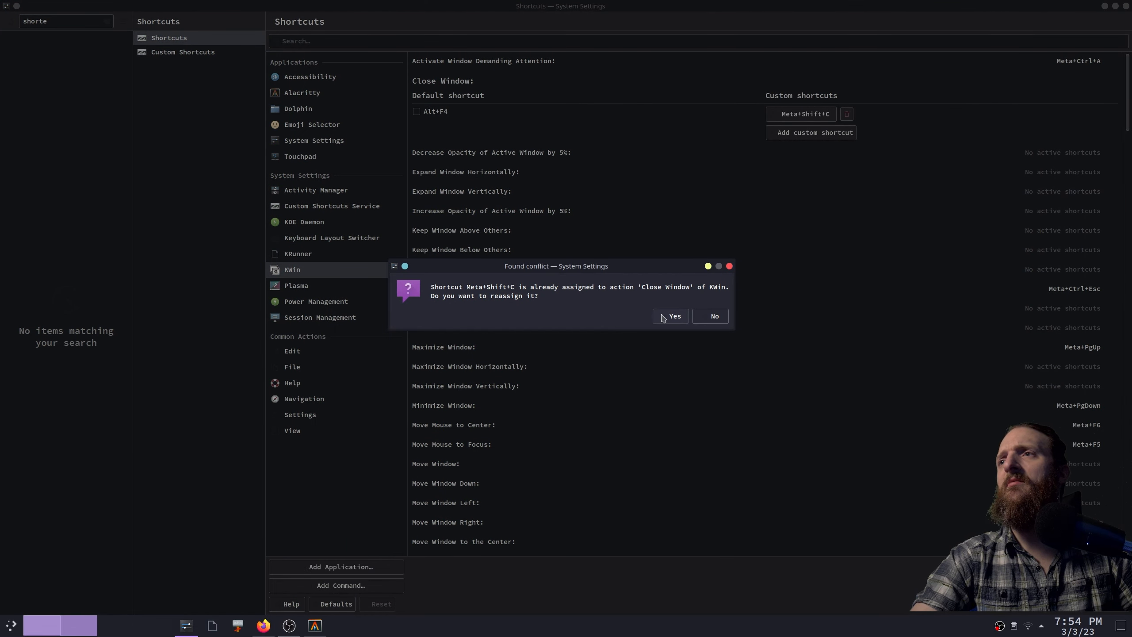
pyautogui.click(672, 316)
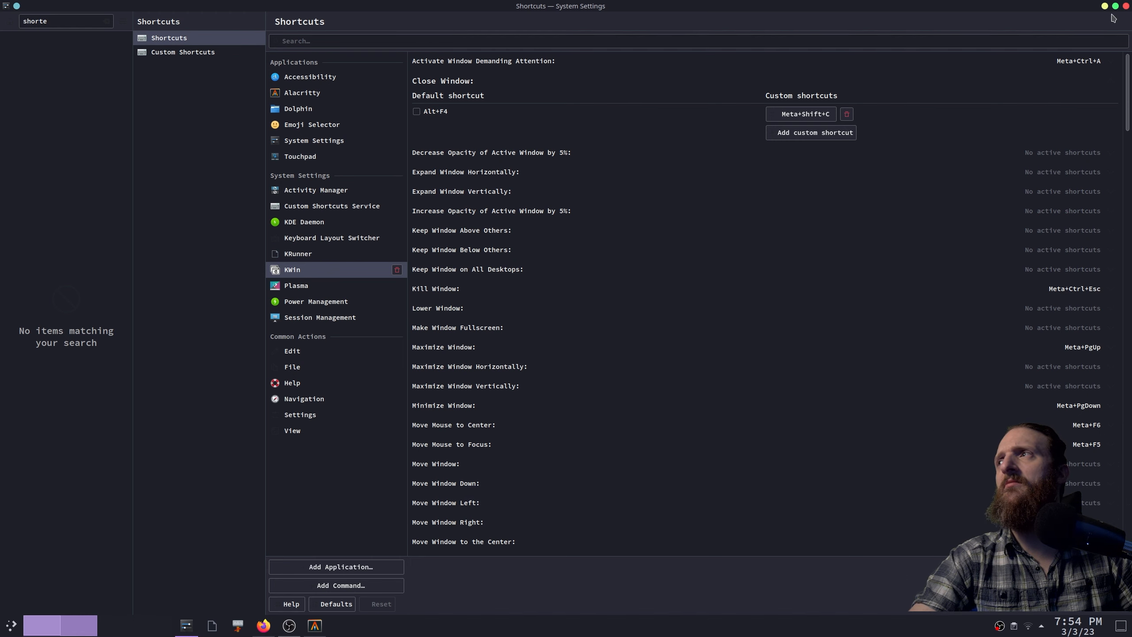
# - Close System Settings and test launching one Alacritty terminal and closing it from the keyboard
pyautogui.click(1125, 6)
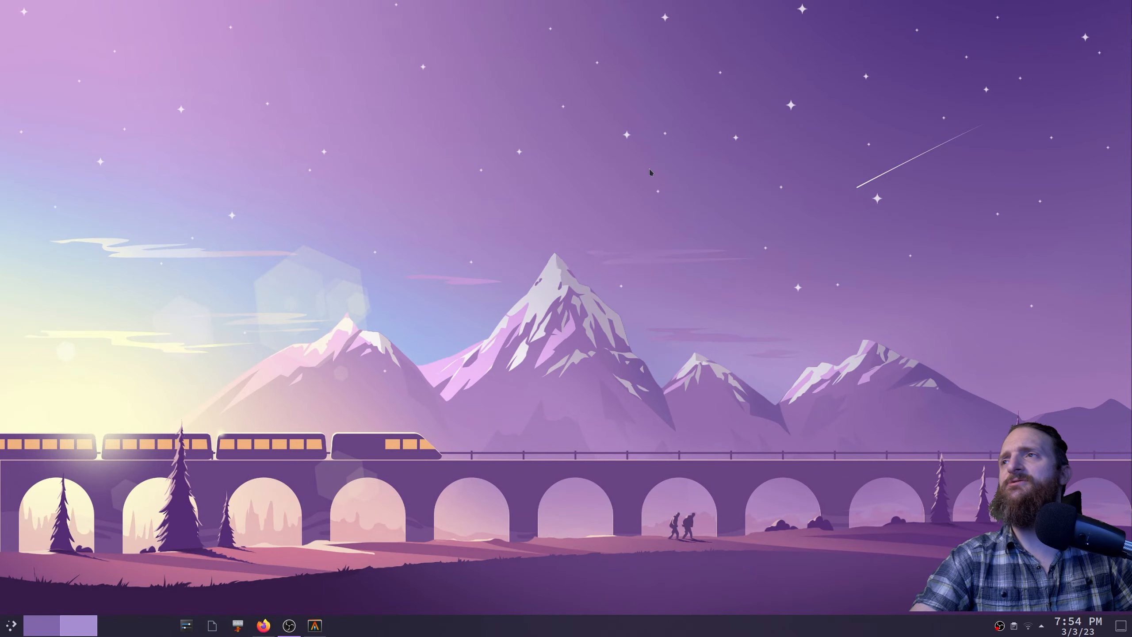
pyautogui.press('super+Return')
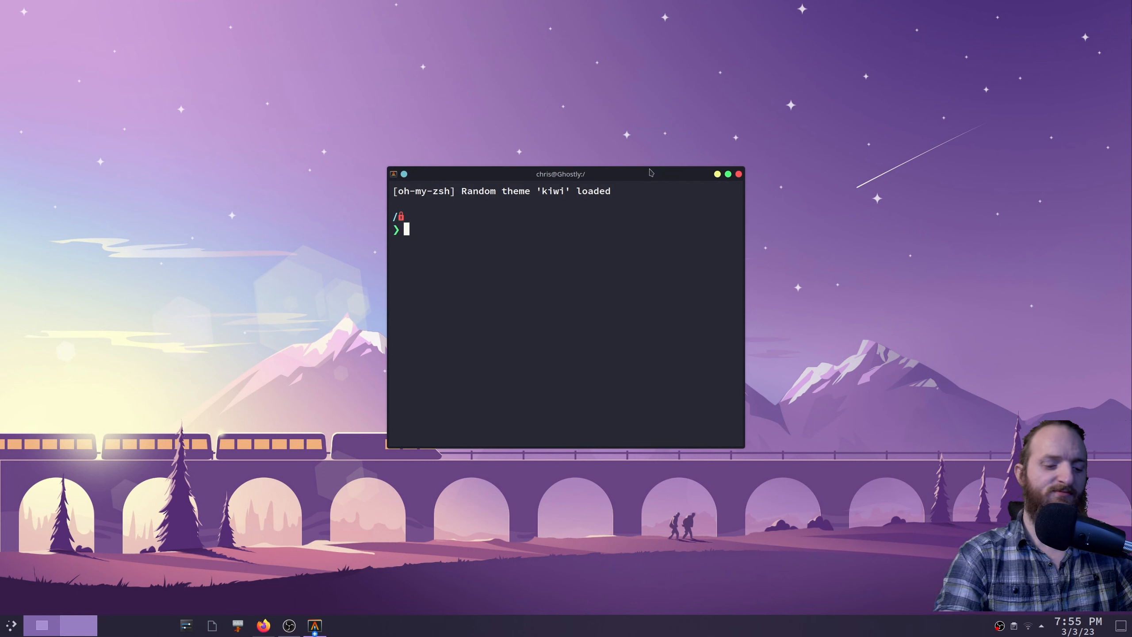
pyautogui.press('super+q')
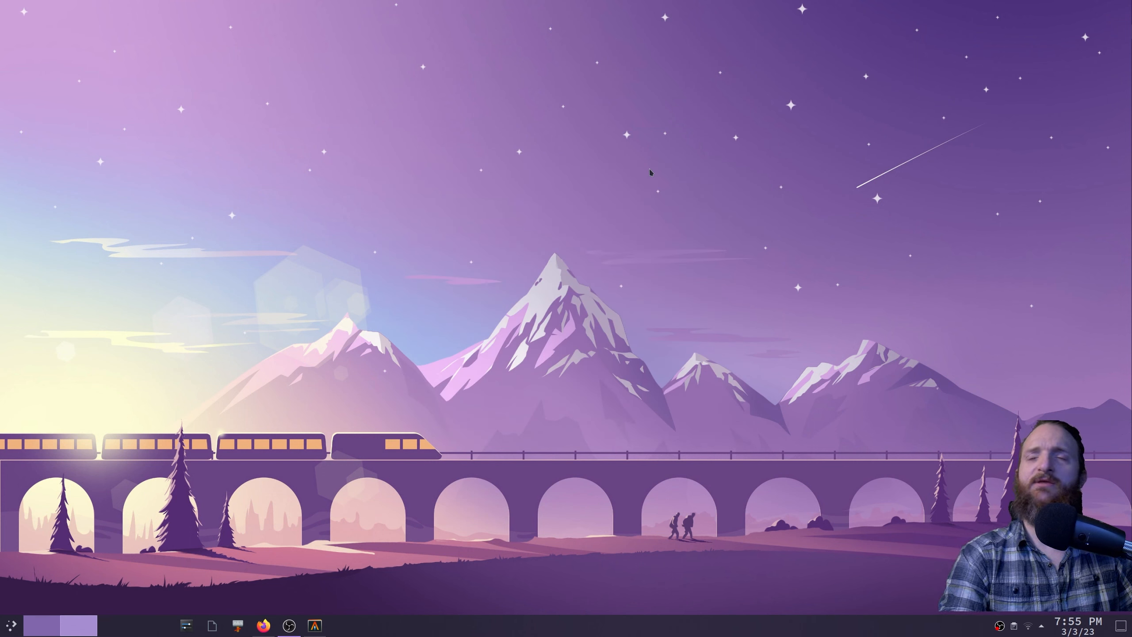
# - Launch three Alacritty terminals with Meta+Return and close all three with the window-closing shortcut
pyautogui.press('super+Return')
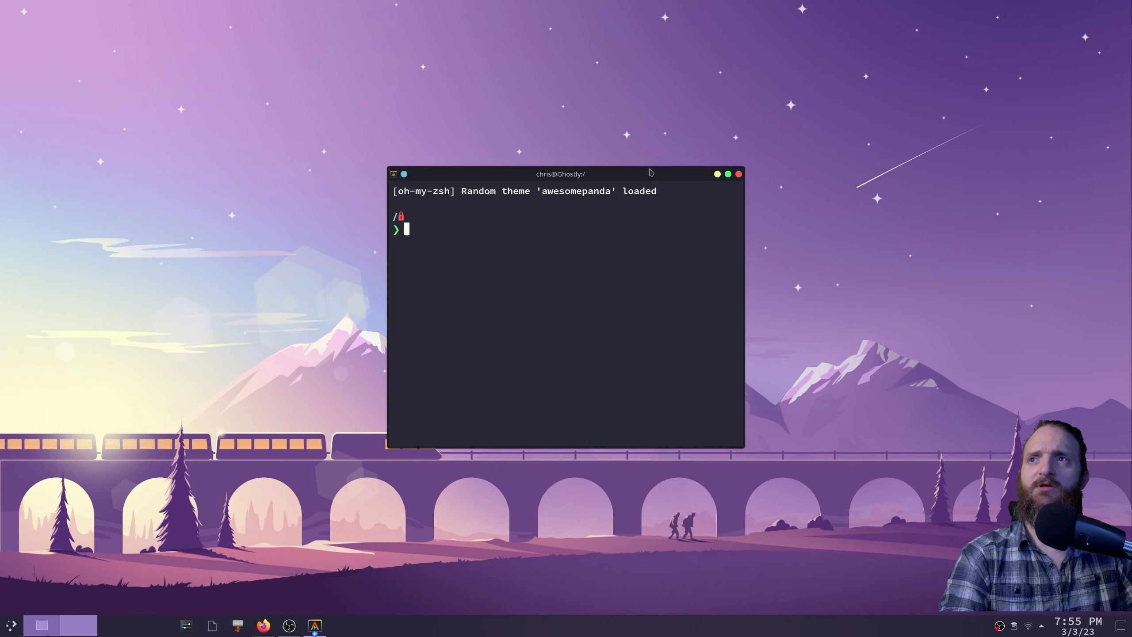
pyautogui.press('super+Return')
pyautogui.press('super+Return')
pyautogui.press('super+q')
pyautogui.press('super+q')
pyautogui.press('super+q')
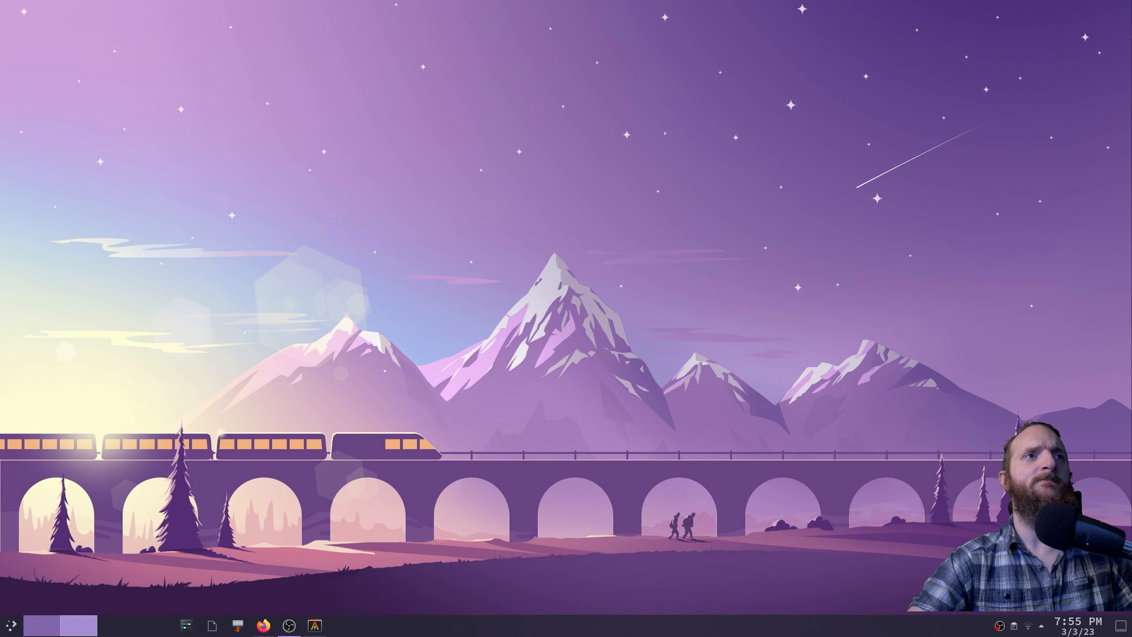
# - Search the application launcher for "short" and open the Shortcuts settings
pyautogui.moveTo(490, 208); pyautogui.dragTo(233, 406)
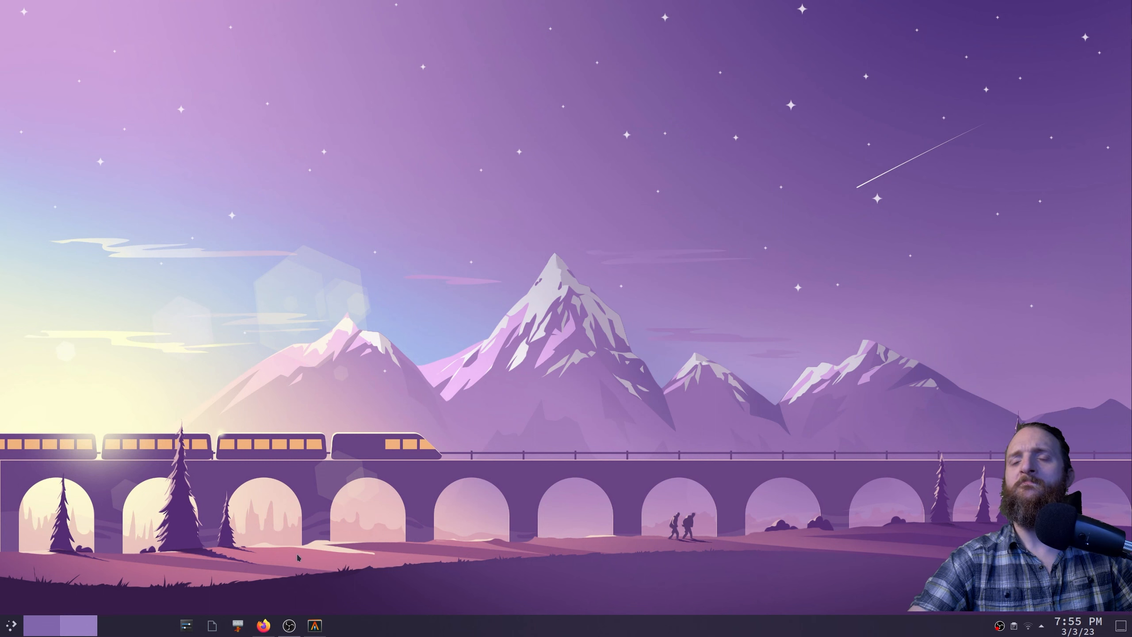
pyautogui.press('super')
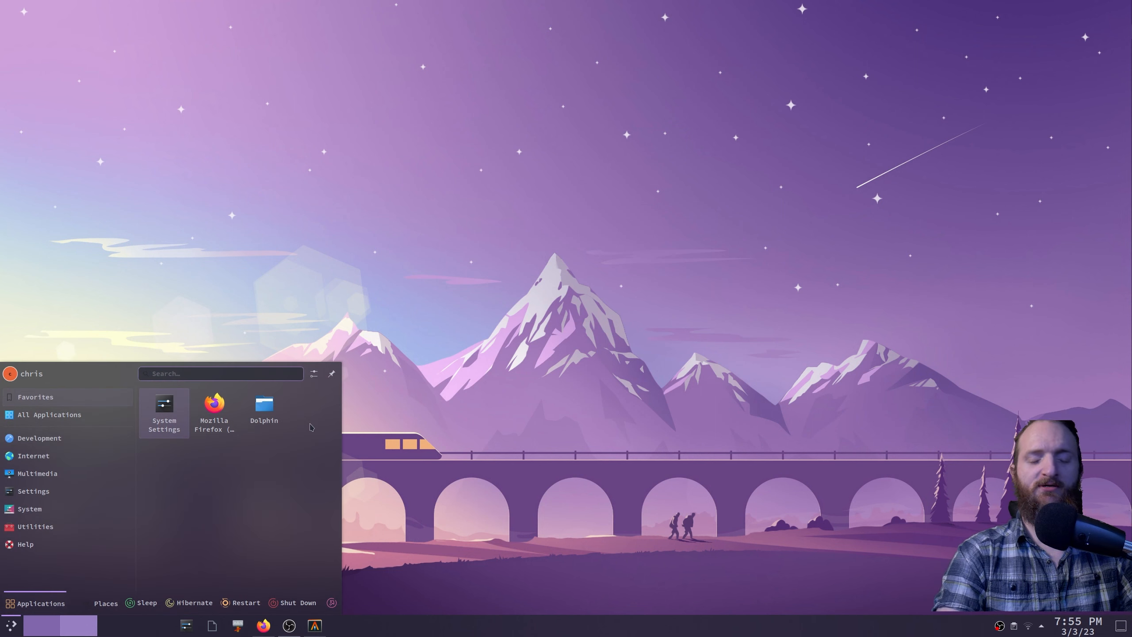
pyautogui.write('short')
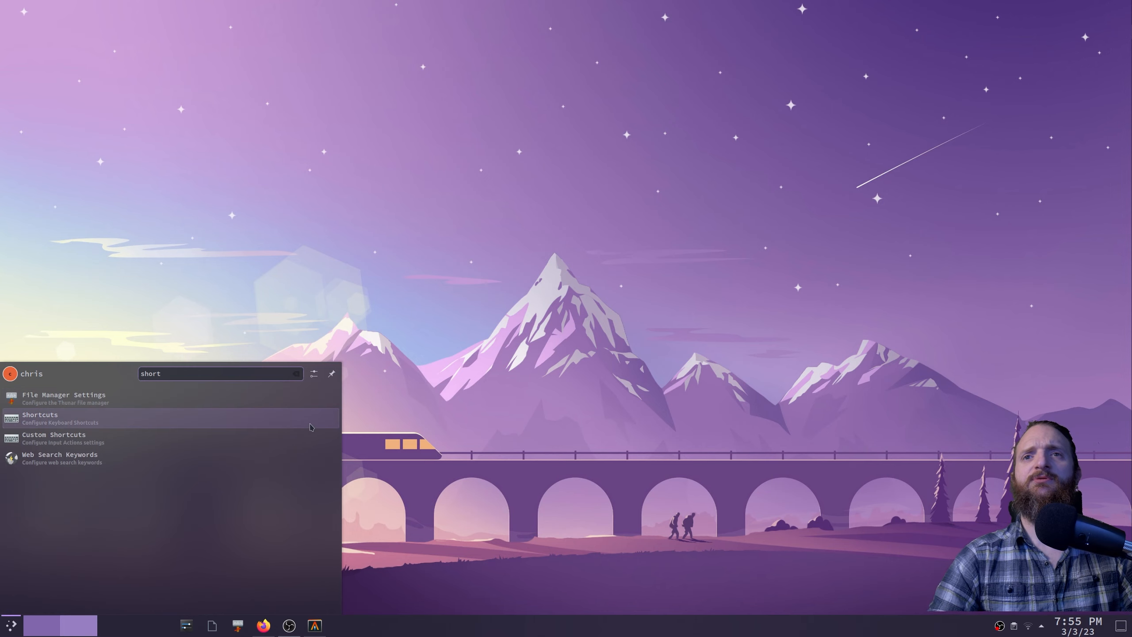
pyautogui.click(310, 427)
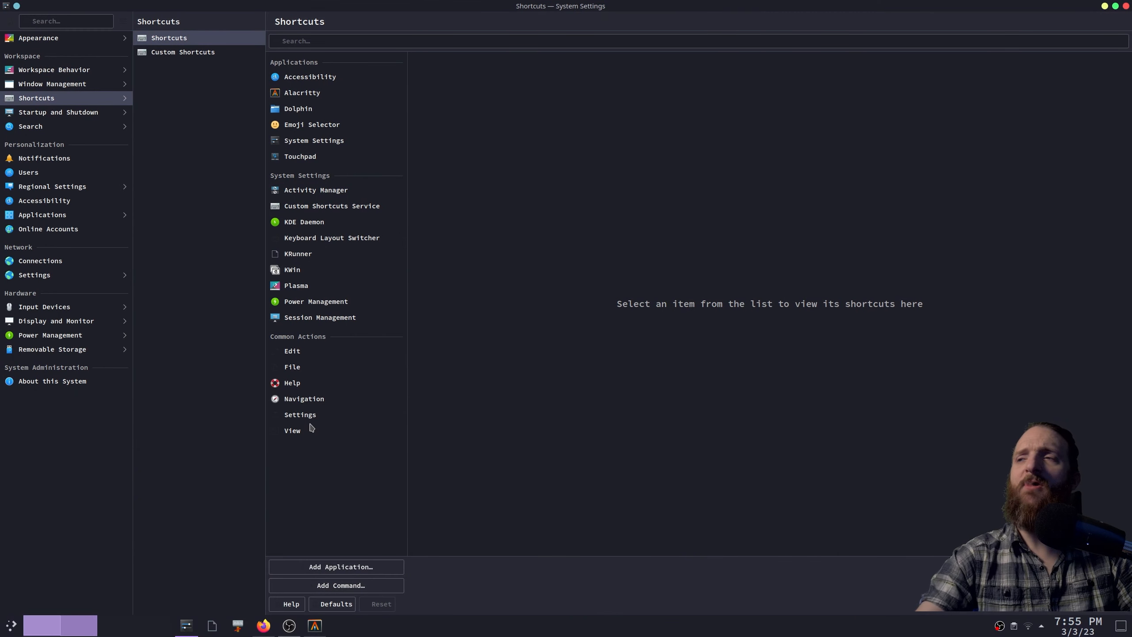
# - Add Meta+Return as a custom shortcut for Alacritty's launch action, accept reassigning it from New Terminal, and apply the change
pyautogui.click(334, 92)
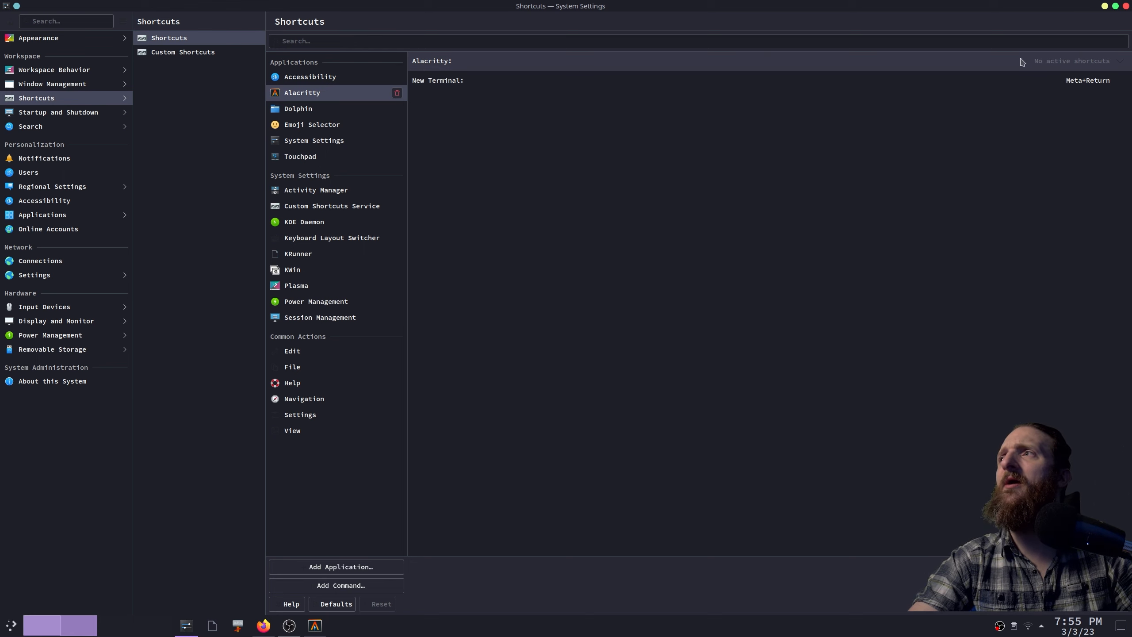
pyautogui.click(1067, 69)
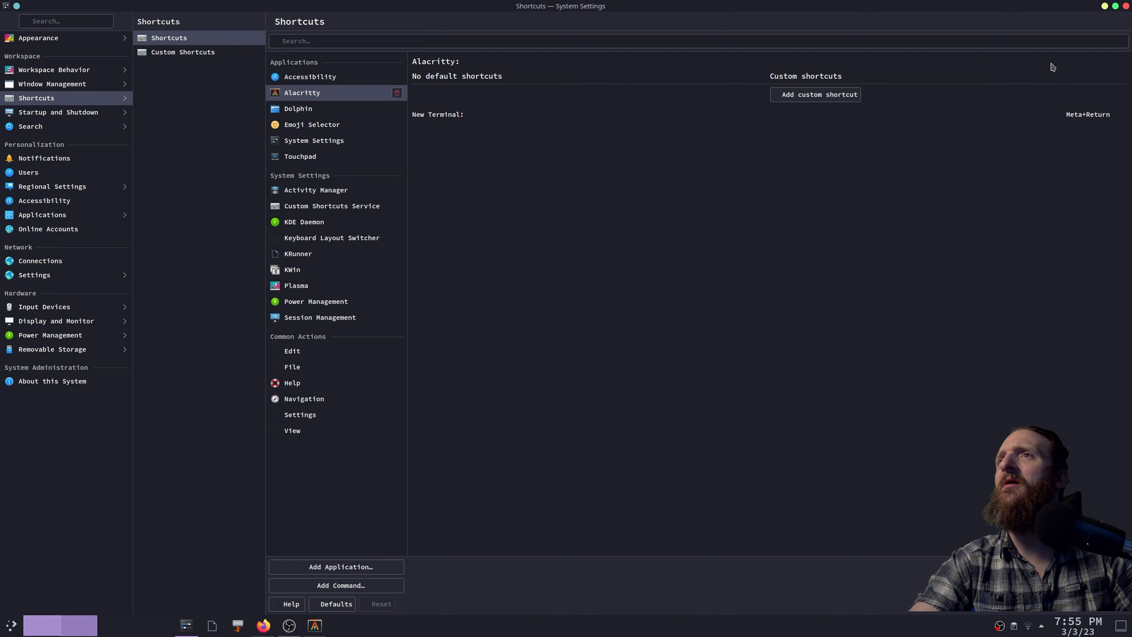
pyautogui.click(843, 94)
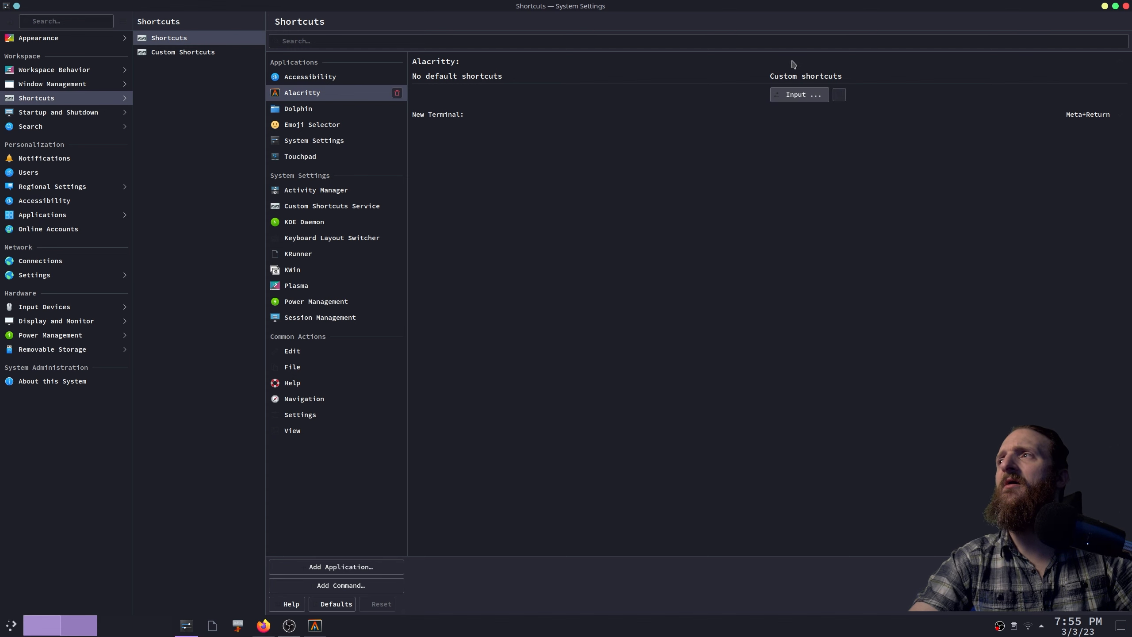
pyautogui.press('super+Return')
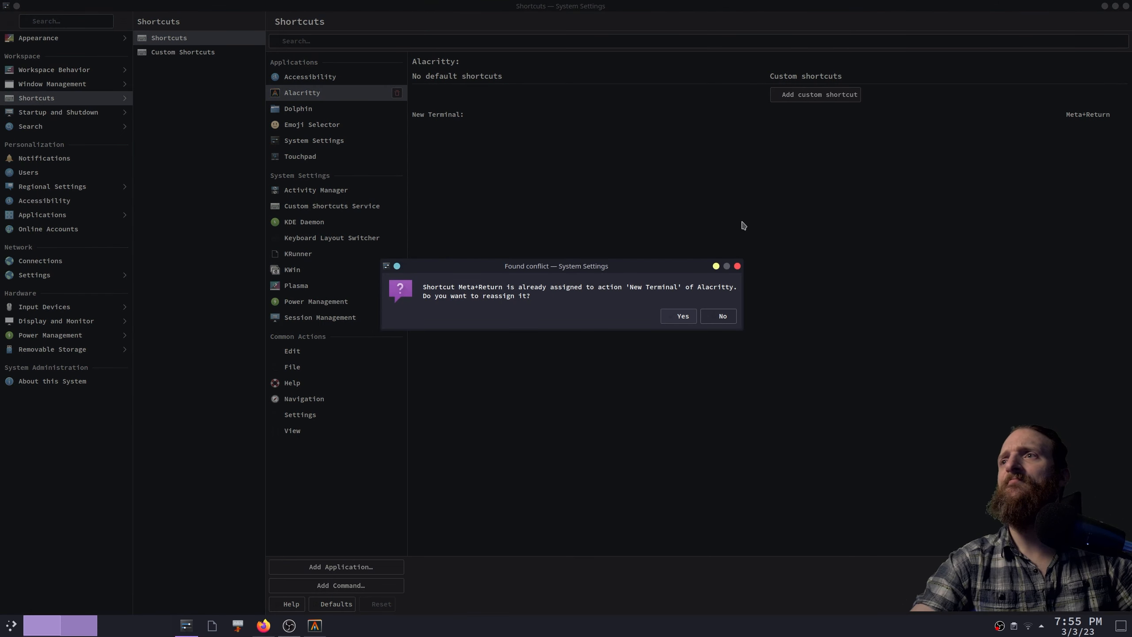
pyautogui.click(680, 313)
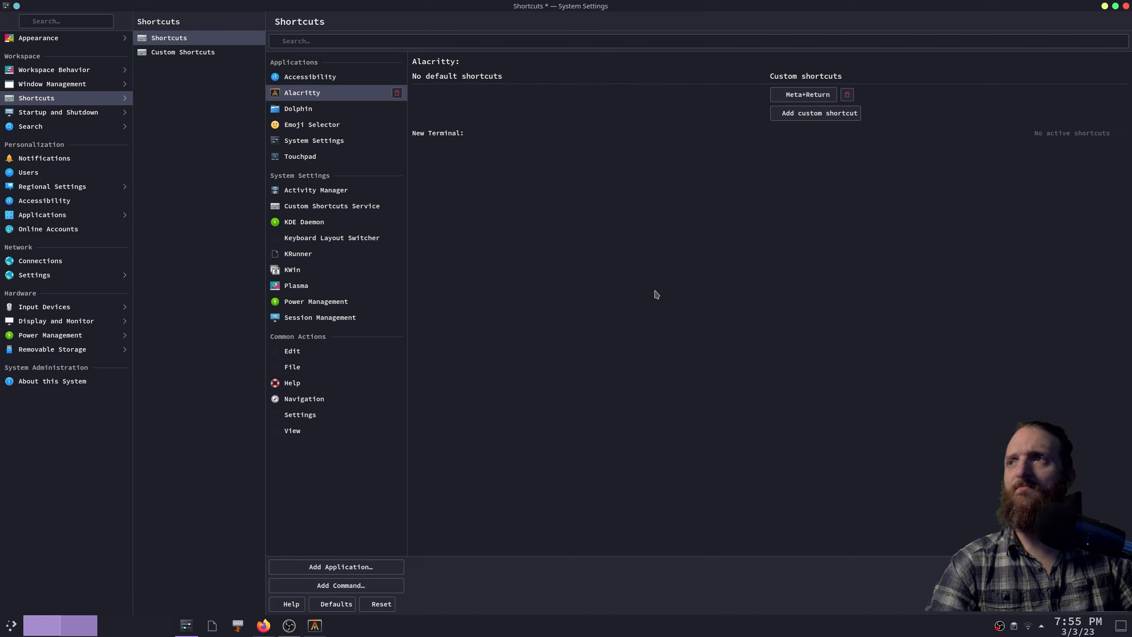
pyautogui.click(1109, 611)
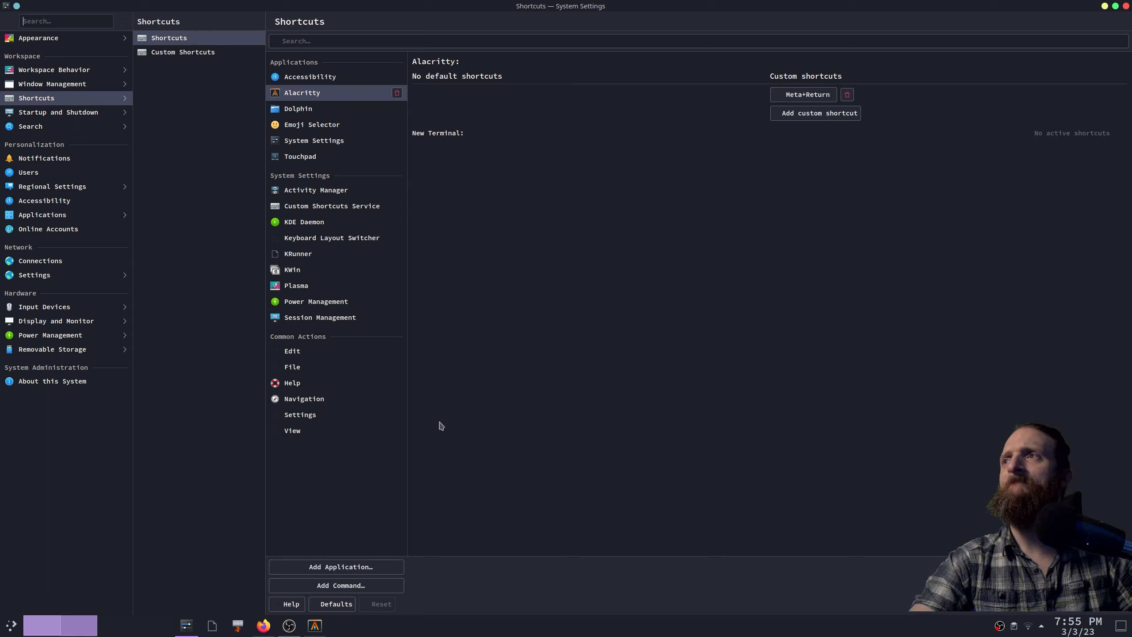
# - Bring up the open Alacritty terminal and exit both the root shell and the user shell
pyautogui.click(316, 625)
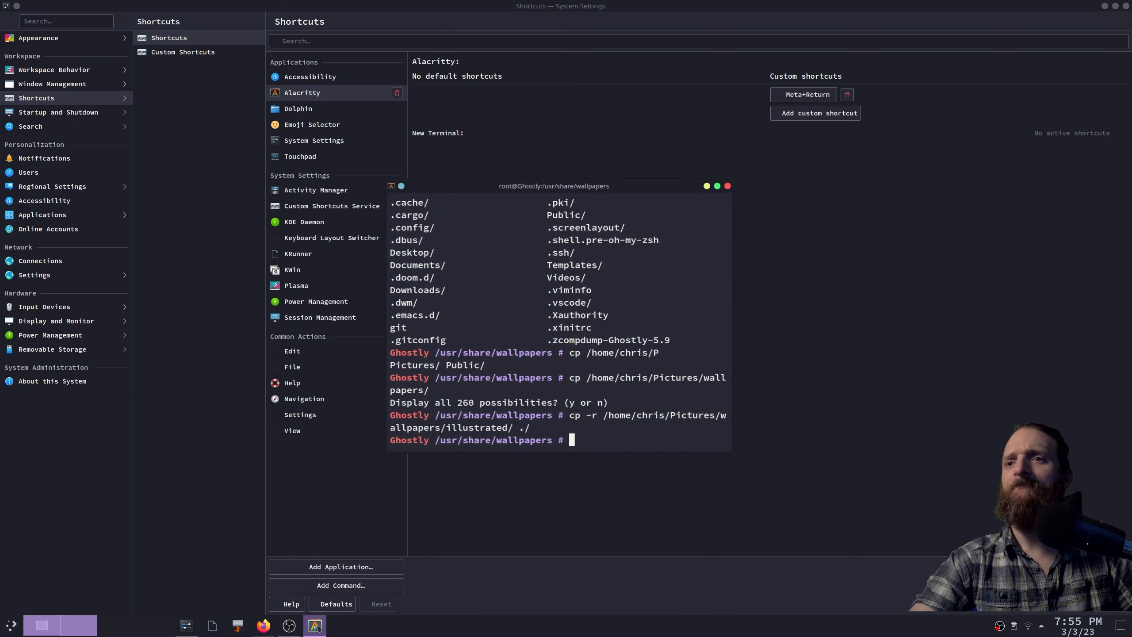
pyautogui.click(316, 626)
pyautogui.click(316, 625)
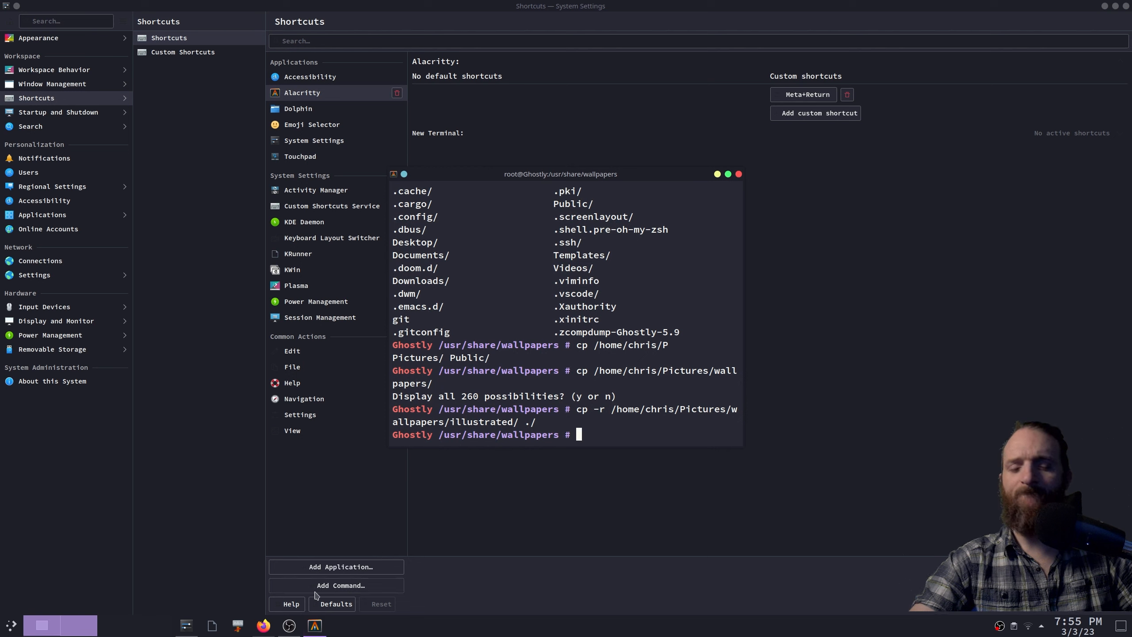
pyautogui.write('exit')
pyautogui.press('Return')
pyautogui.write('exit')
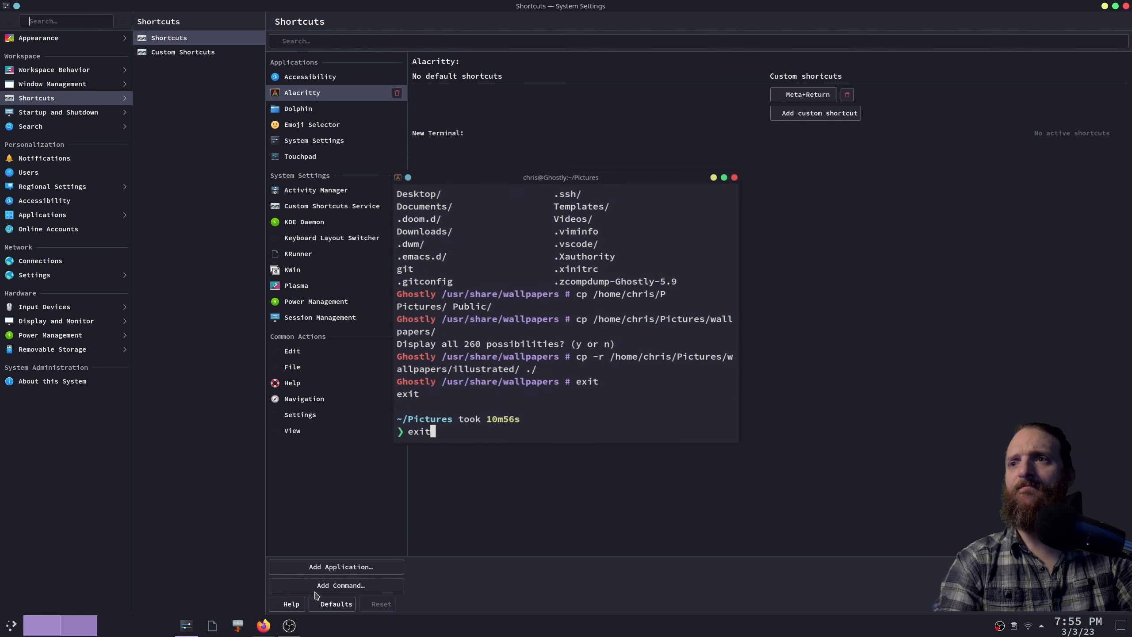
pyautogui.press('Return')
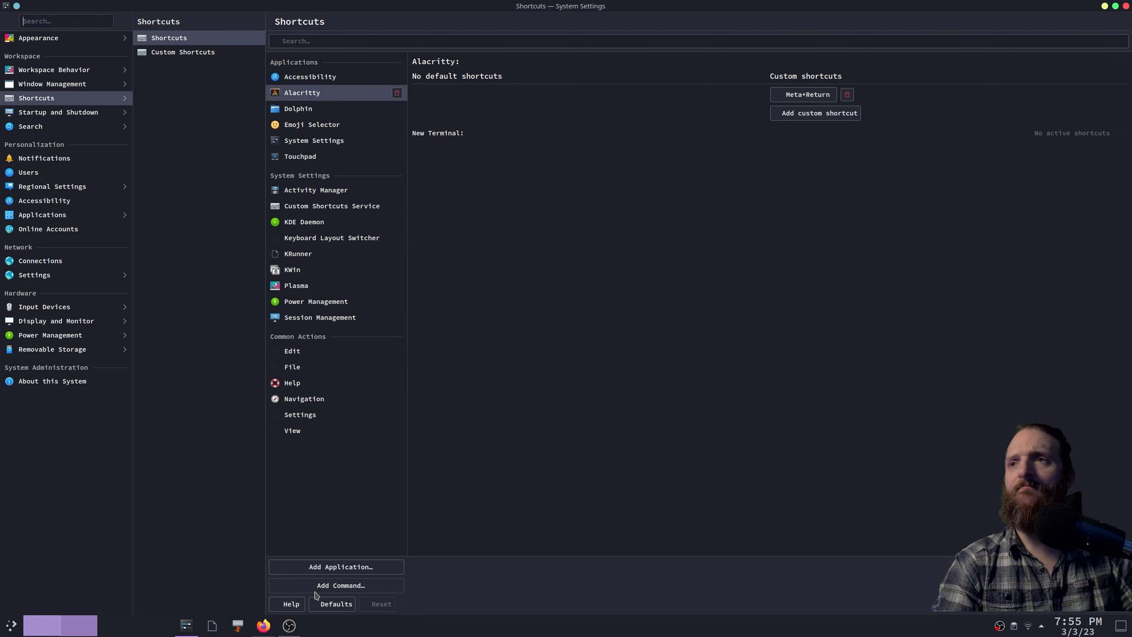
pyautogui.click(186, 626)
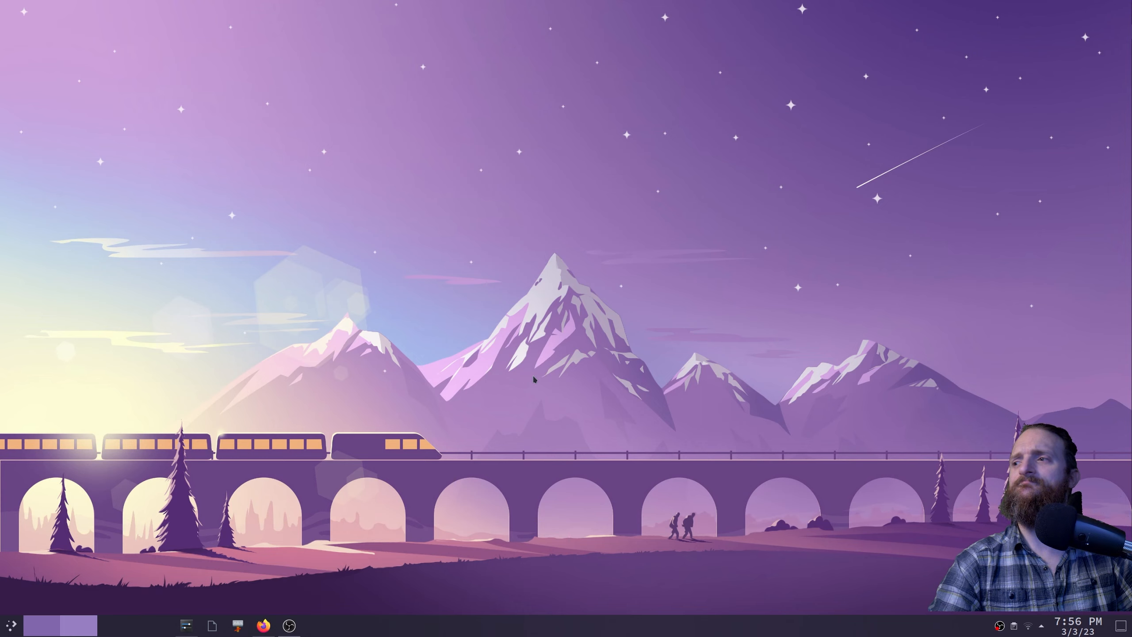
pyautogui.press('super')
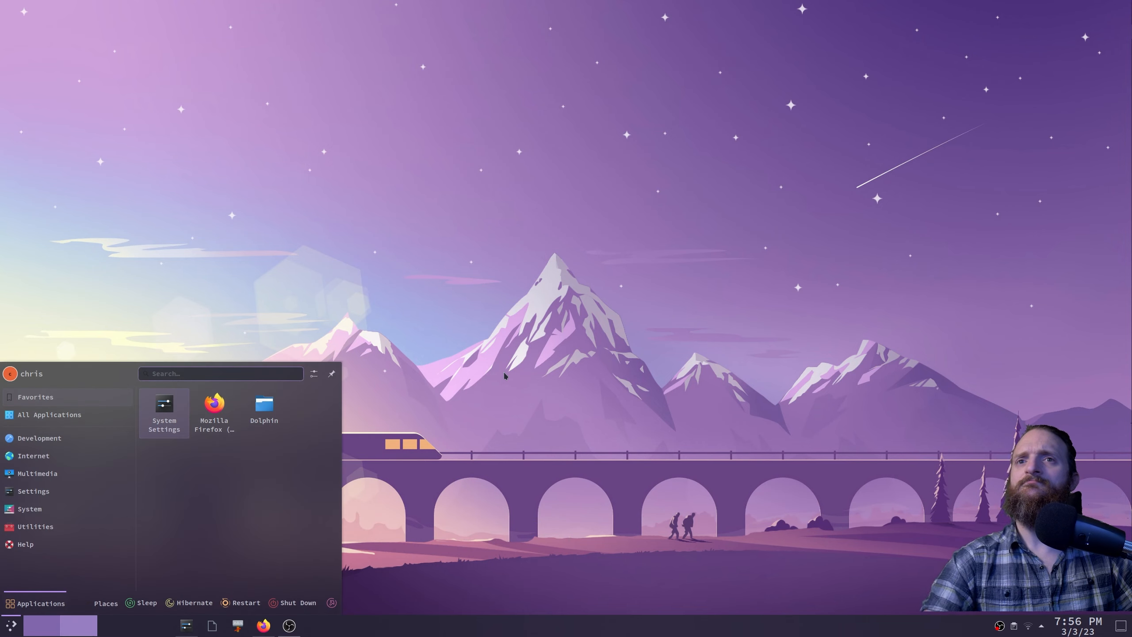
pyautogui.press('super')
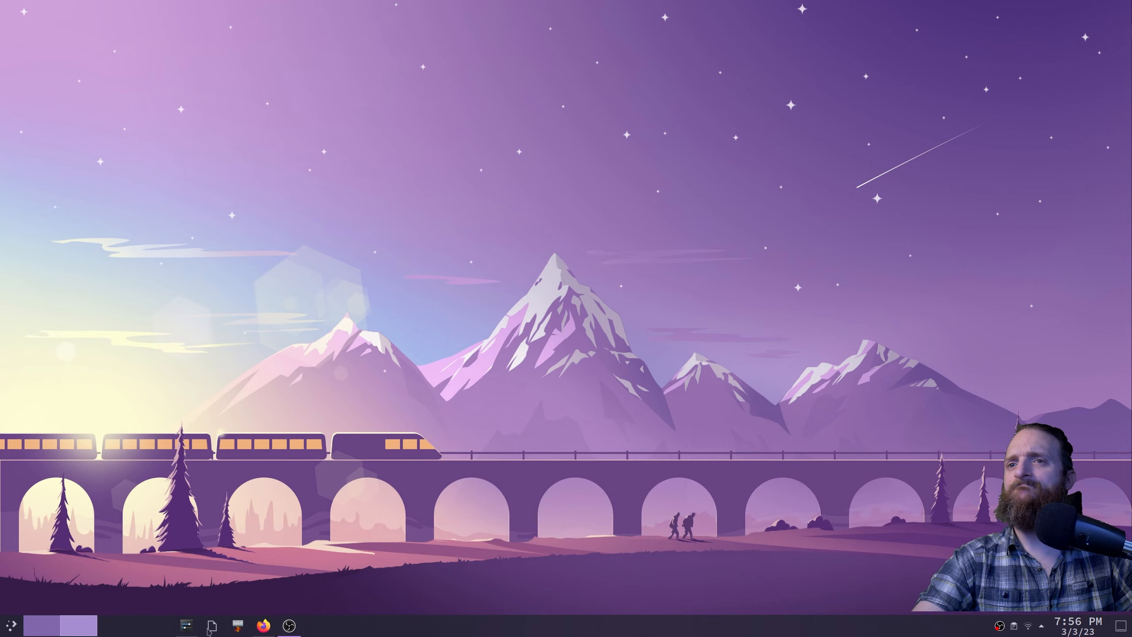
pyautogui.click(186, 625)
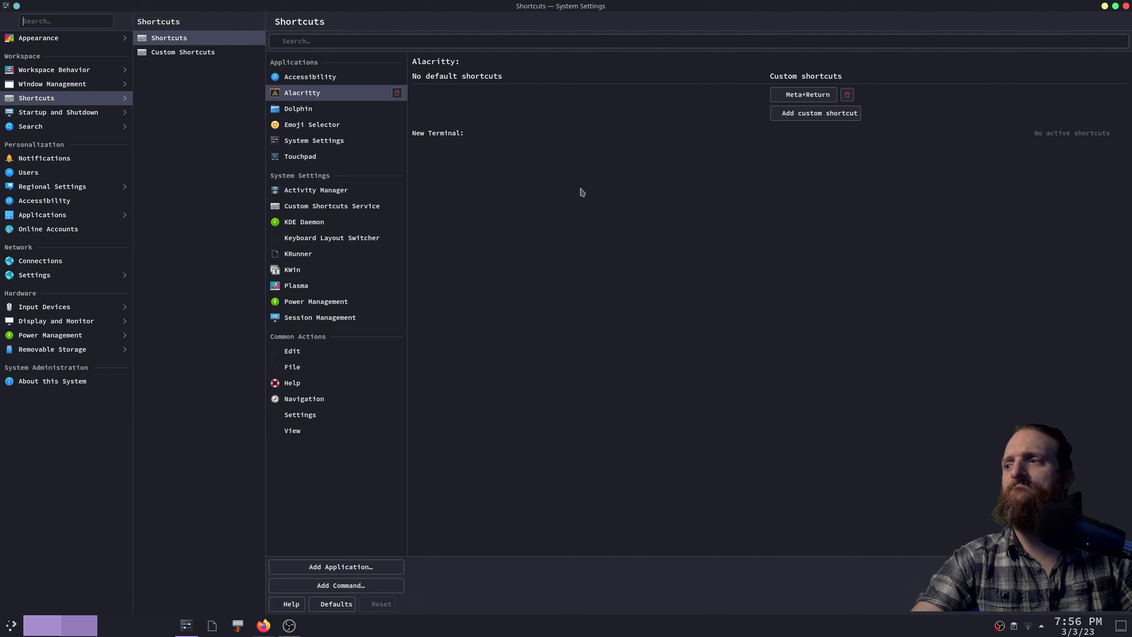
# - Remove the Meta+Return custom shortcut from Alacritty's launch action
pyautogui.click(445, 96)
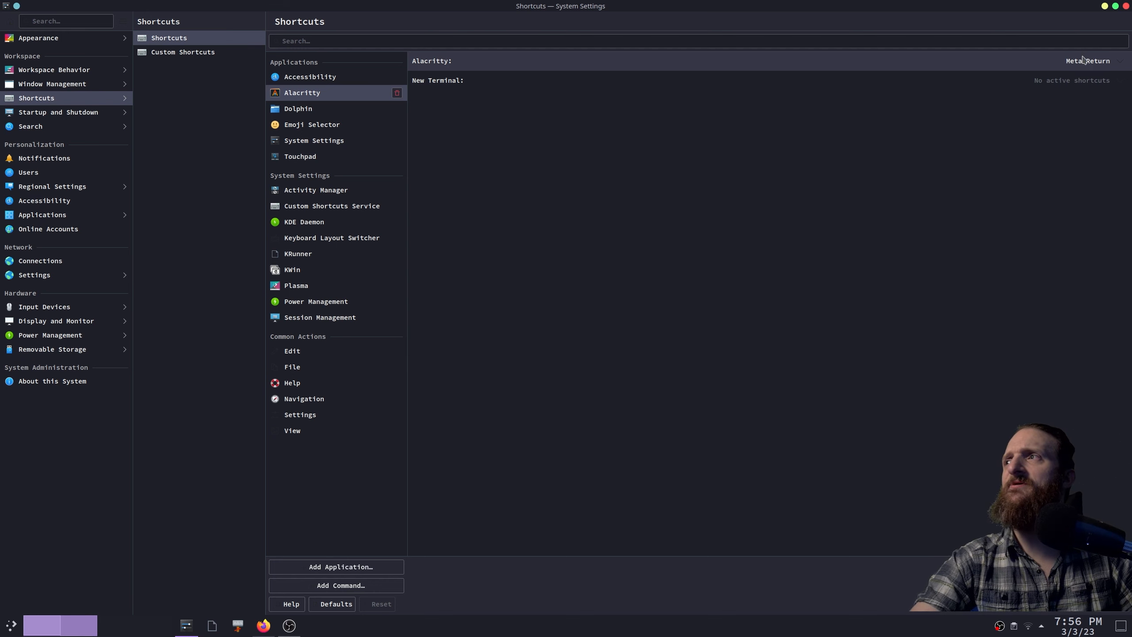
pyautogui.click(527, 87)
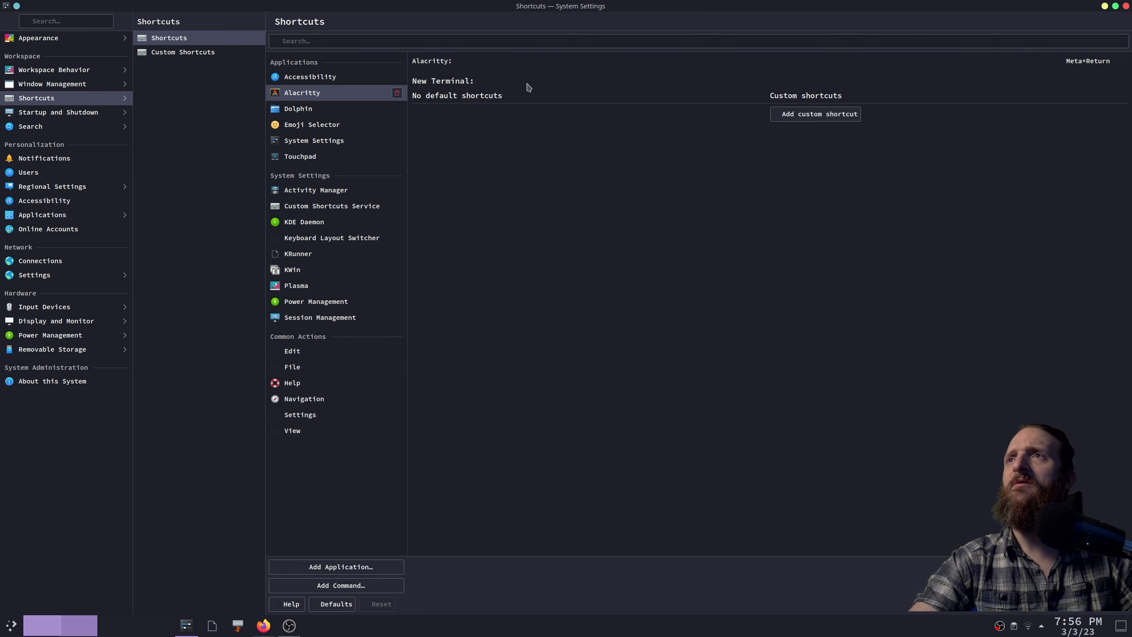
pyautogui.click(528, 87)
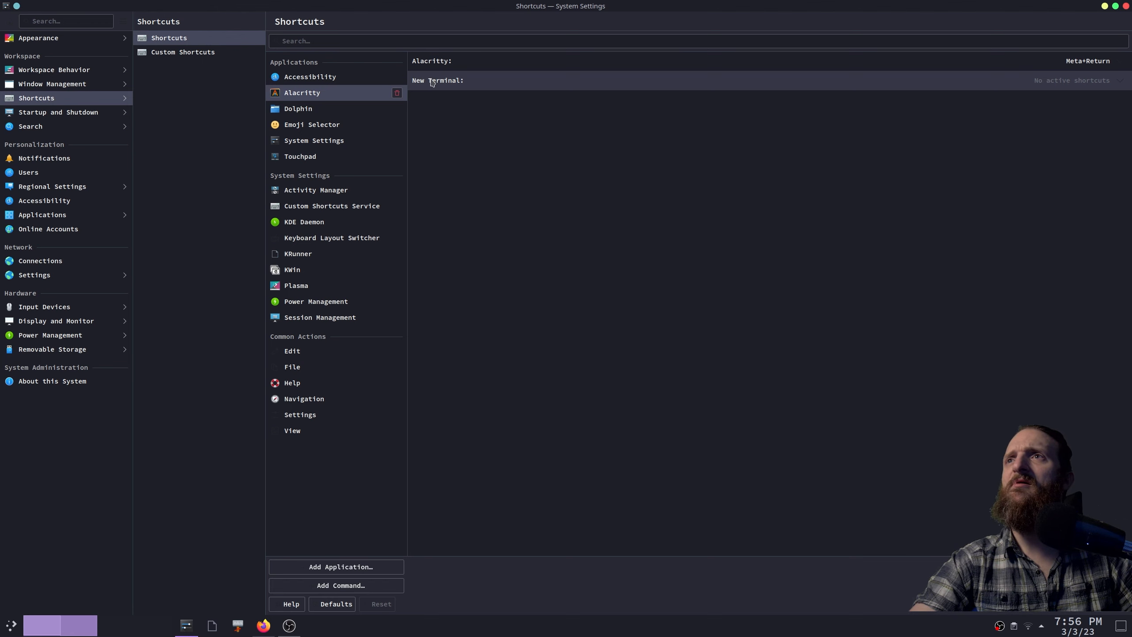
pyautogui.click(539, 66)
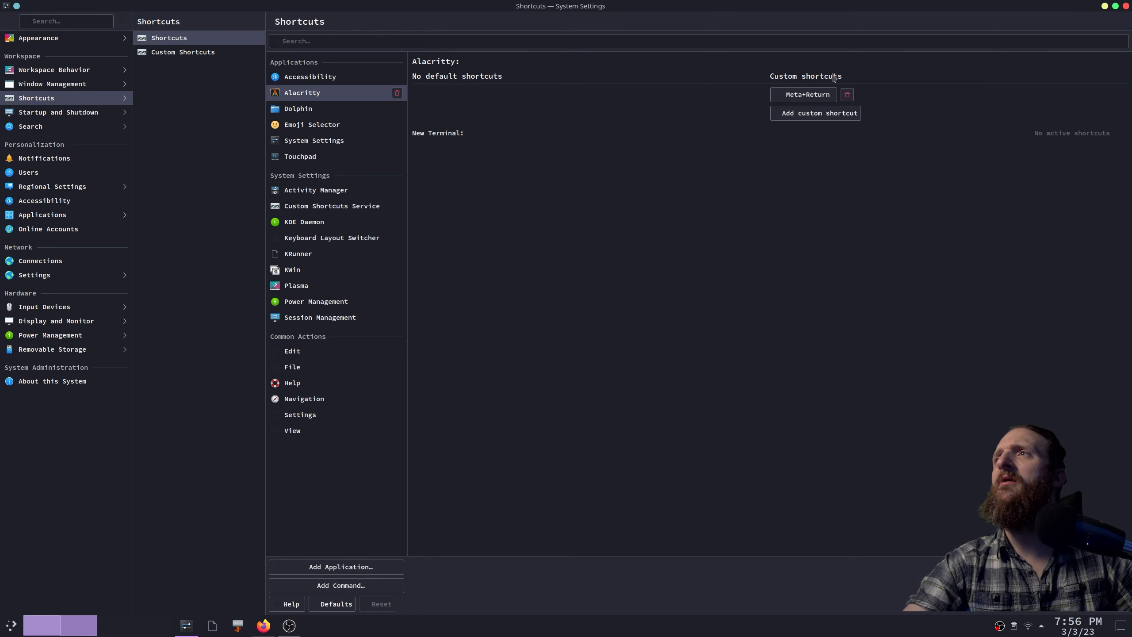
pyautogui.click(847, 95)
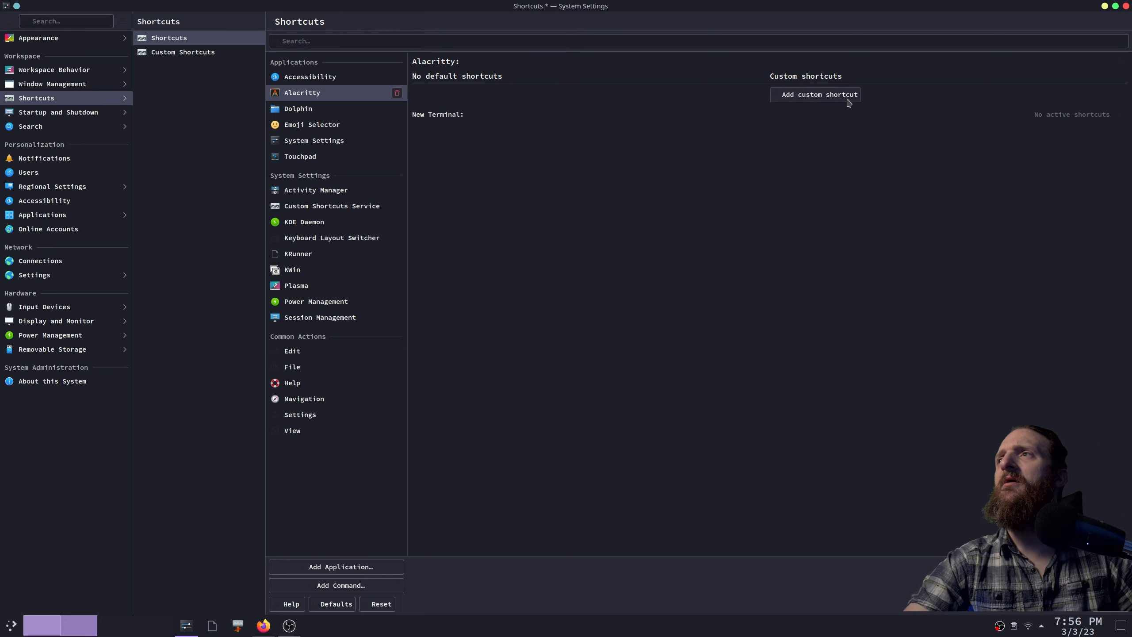
# - Add Meta+Return as a custom shortcut for Alacritty's New Terminal action and apply the change
pyautogui.click(468, 88)
pyautogui.click(468, 87)
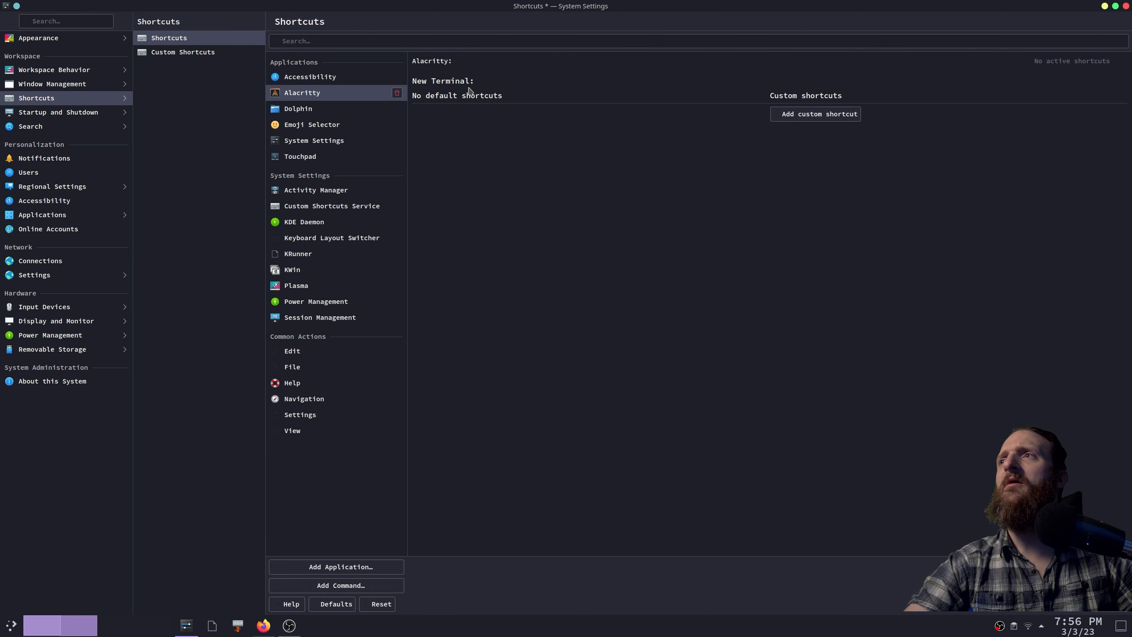
pyautogui.click(804, 115)
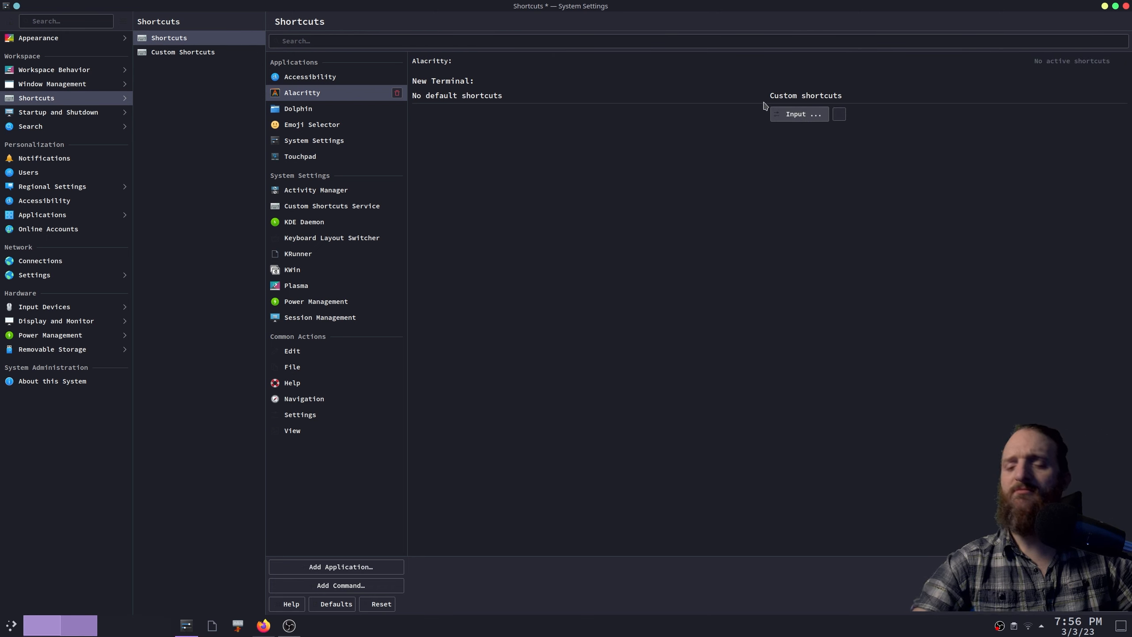
pyautogui.press('super+Return')
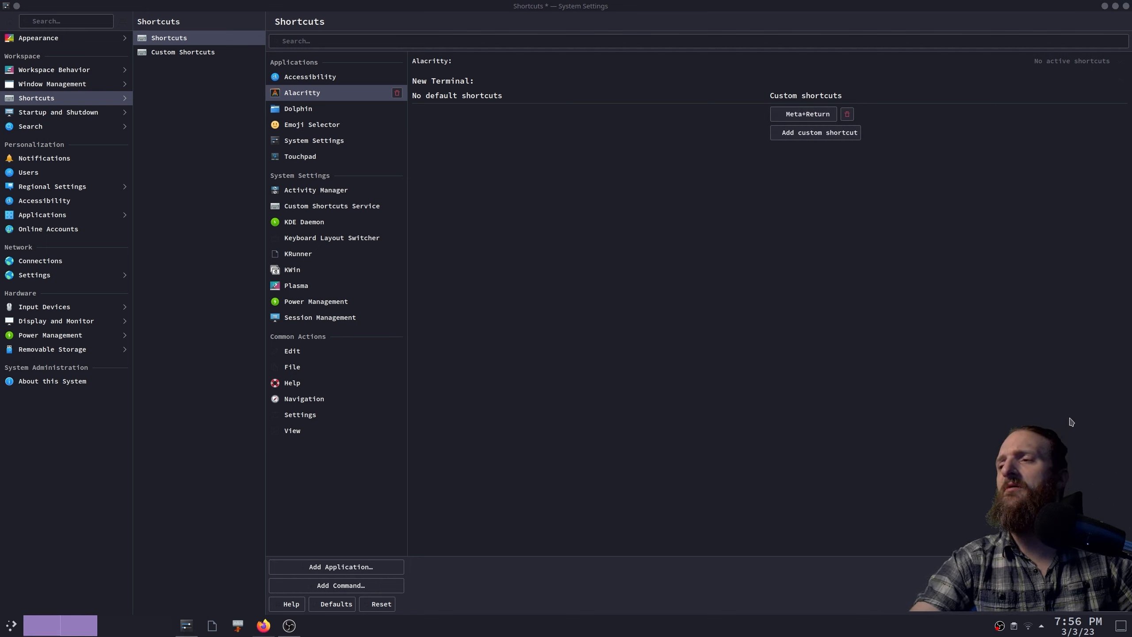
pyautogui.click(1102, 604)
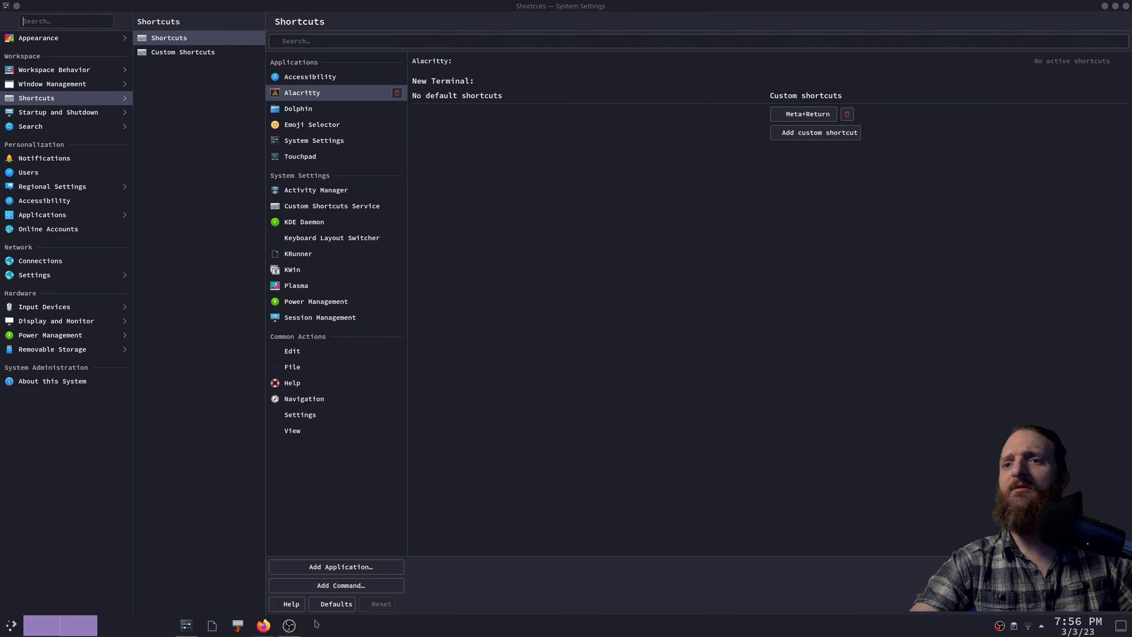
# - Test the Meta+Return shortcut by launching two Alacritty terminals
pyautogui.press('super+Return')
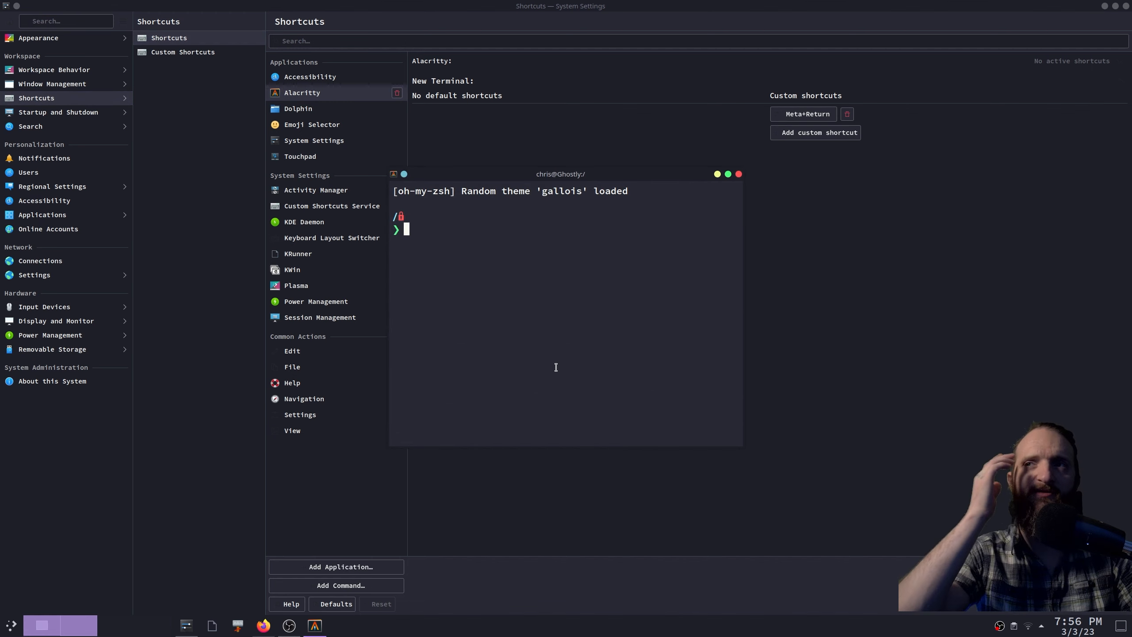
pyautogui.write("'")
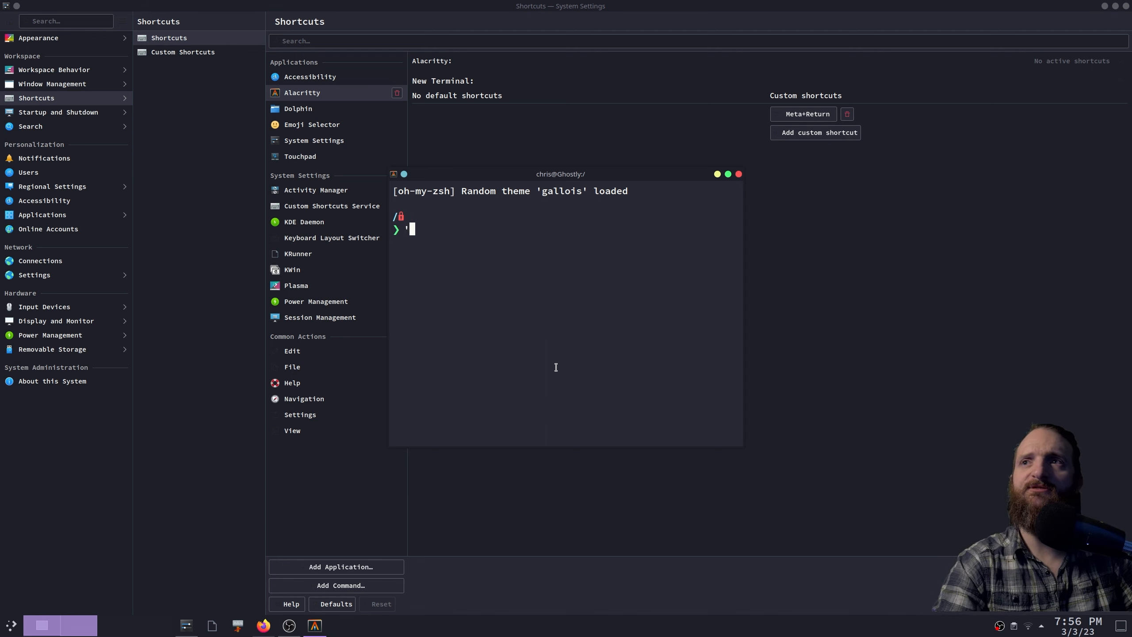
pyautogui.press('super+Return')
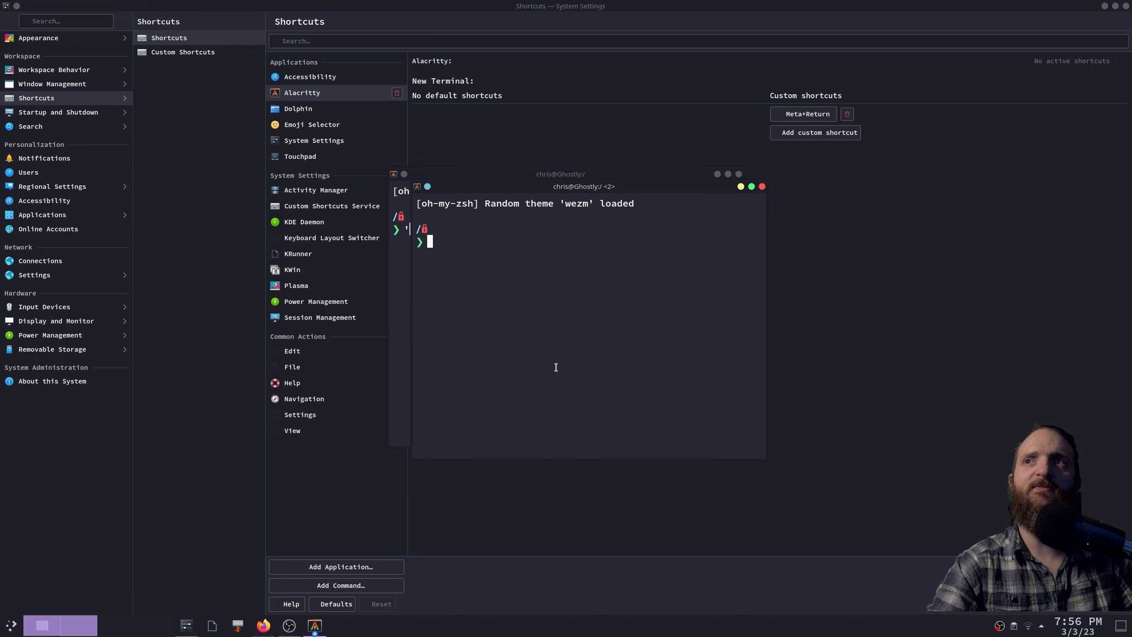
pyautogui.press('super')
pyautogui.press('super')
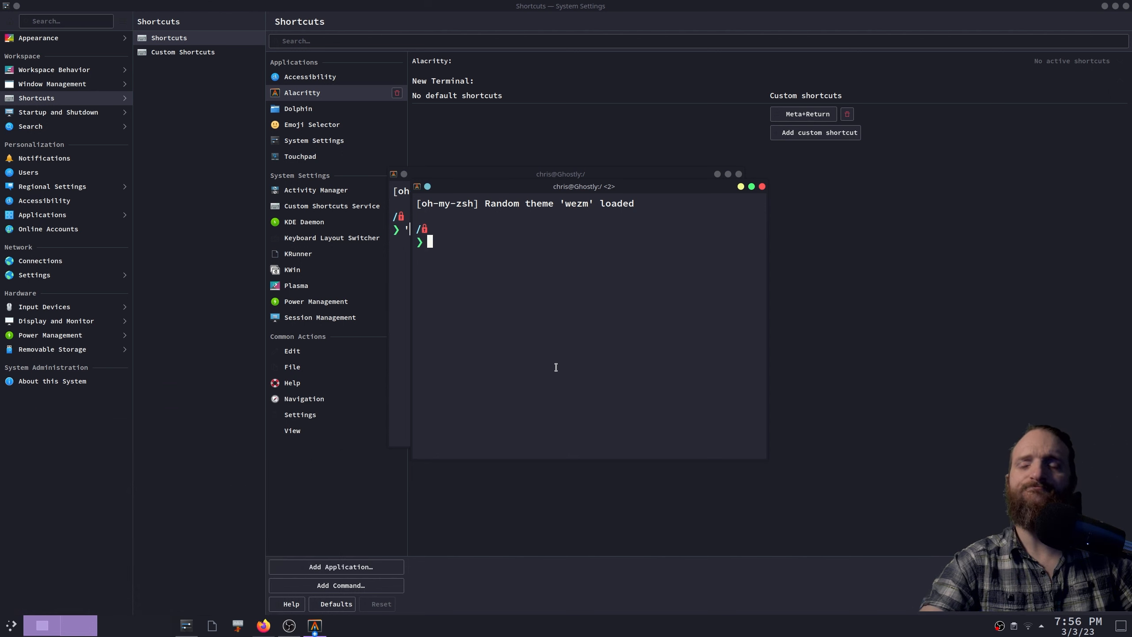
# - List the current directory in the second terminal, change to the root directory / and list its contents
pyautogui.write('ls')
pyautogui.press('Return')
pyautogui.write('cd /')
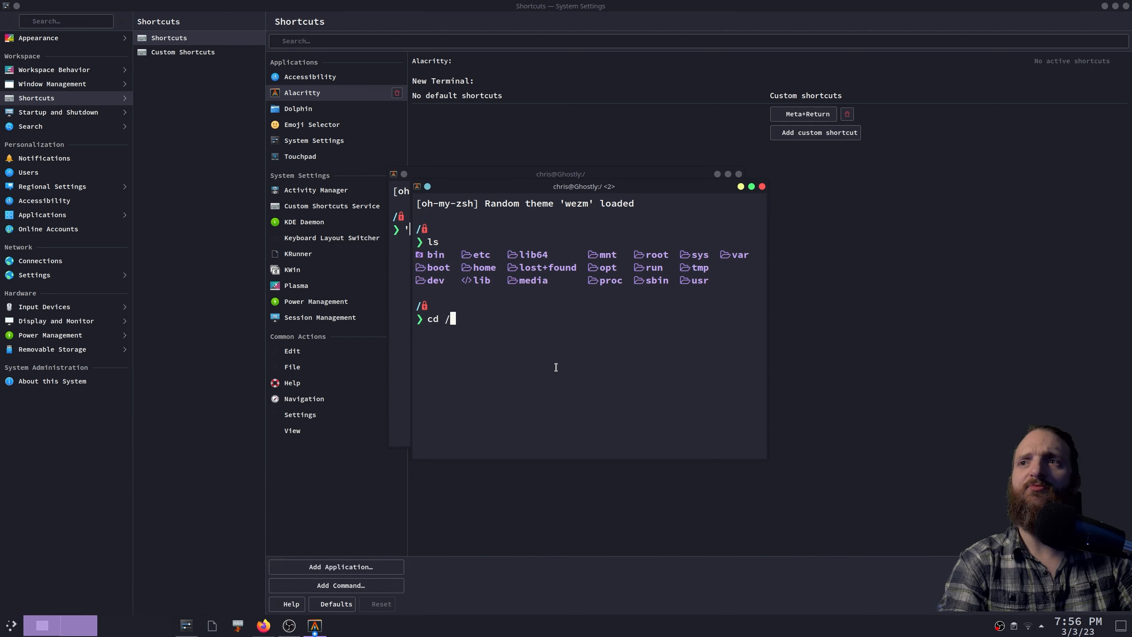
pyautogui.press('Return')
pyautogui.write('ls')
pyautogui.press('Return')
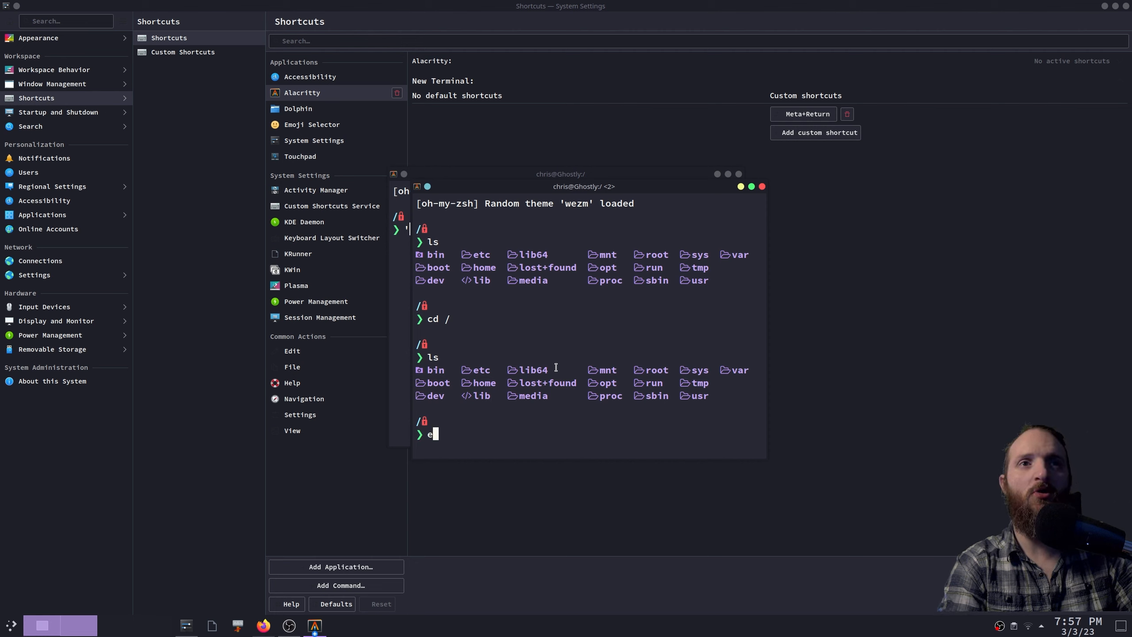
# - Exit both Alacritty terminals with the exit command, clearing the stray quote in the first one
pyautogui.write('exit')
pyautogui.press('Return')
pyautogui.write('exit')
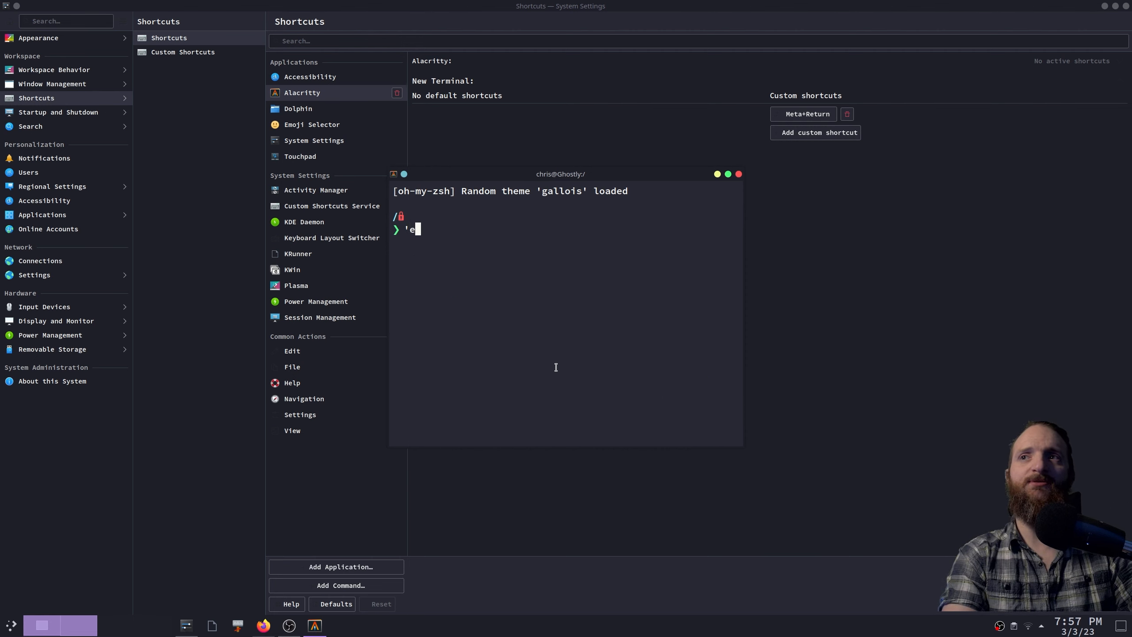
pyautogui.press('BackSpace')
pyautogui.press('BackSpace')
pyautogui.press('BackSpace')
pyautogui.press('BackSpace')
pyautogui.write('exit')
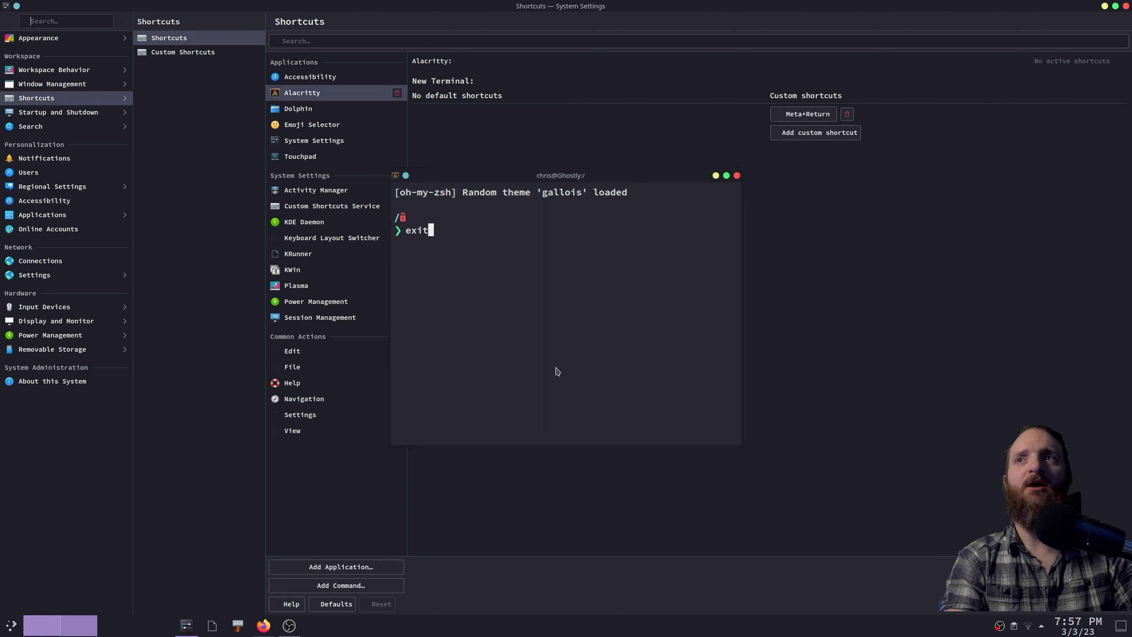
pyautogui.press('Return')
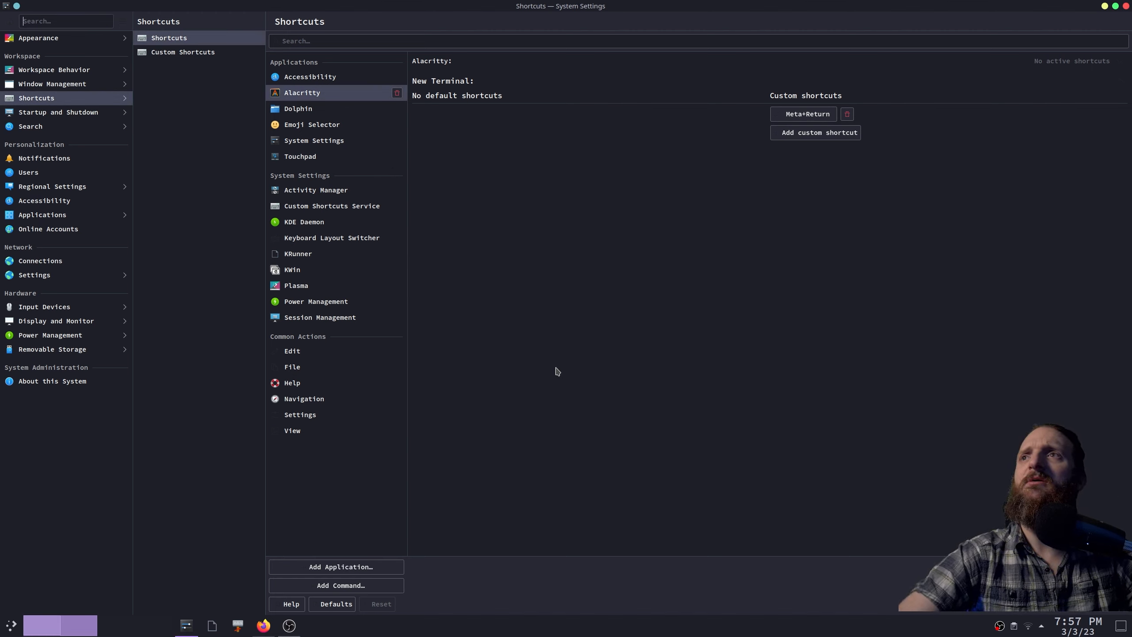
# - Switch to Firefox and load google.com in a new tab
pyautogui.click(806, 139)
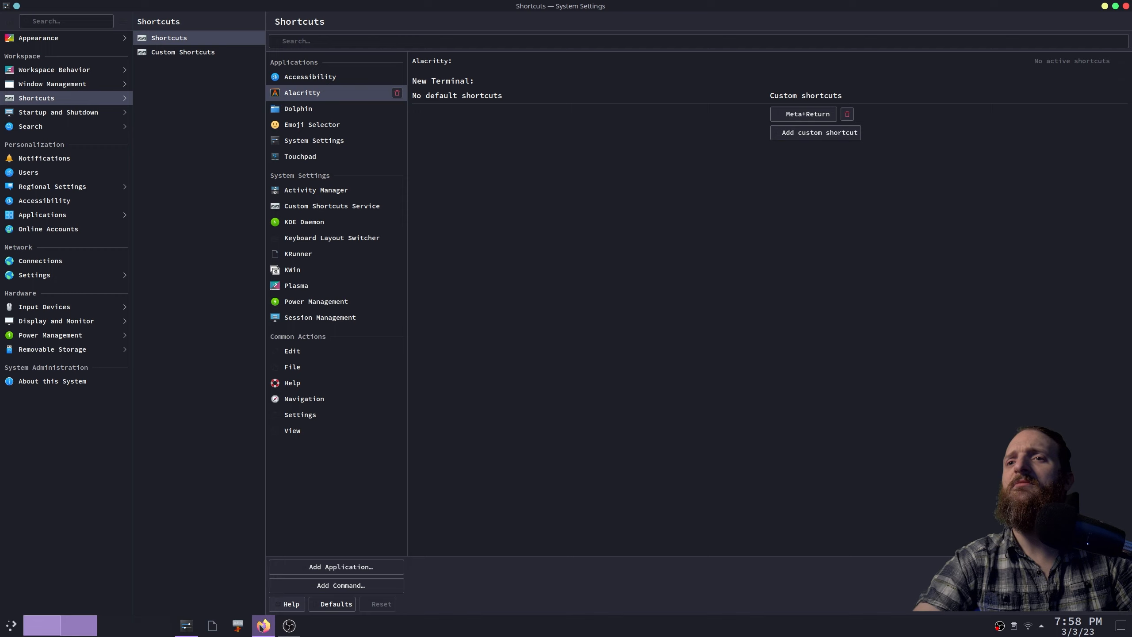
pyautogui.click(262, 625)
pyautogui.click(128, 21)
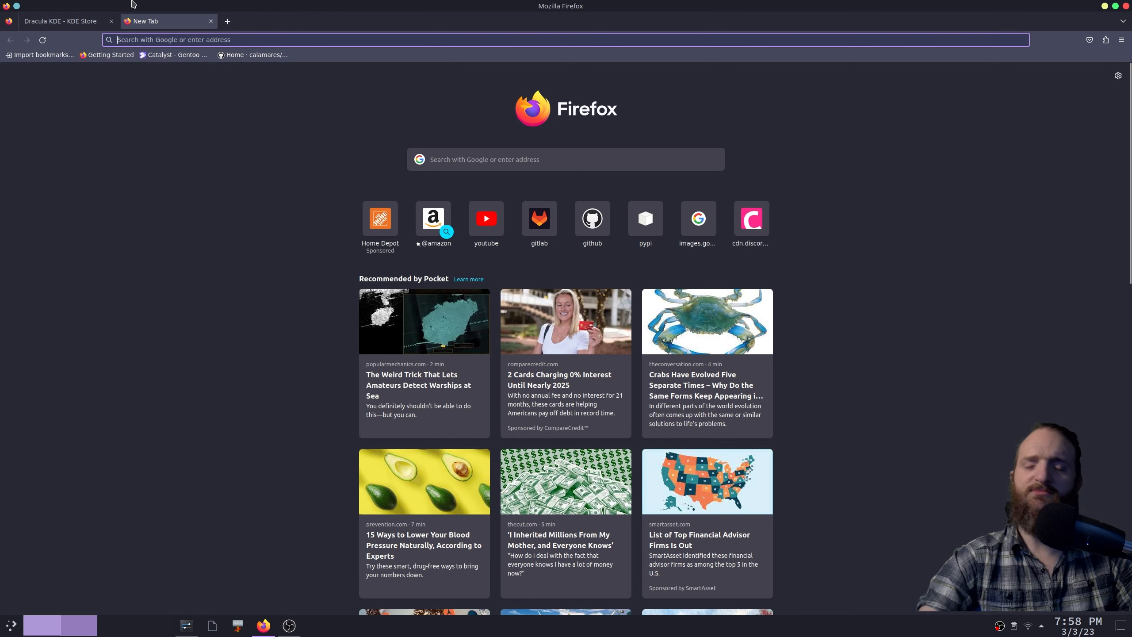
pyautogui.write('google.com/')
pyautogui.press('Return')
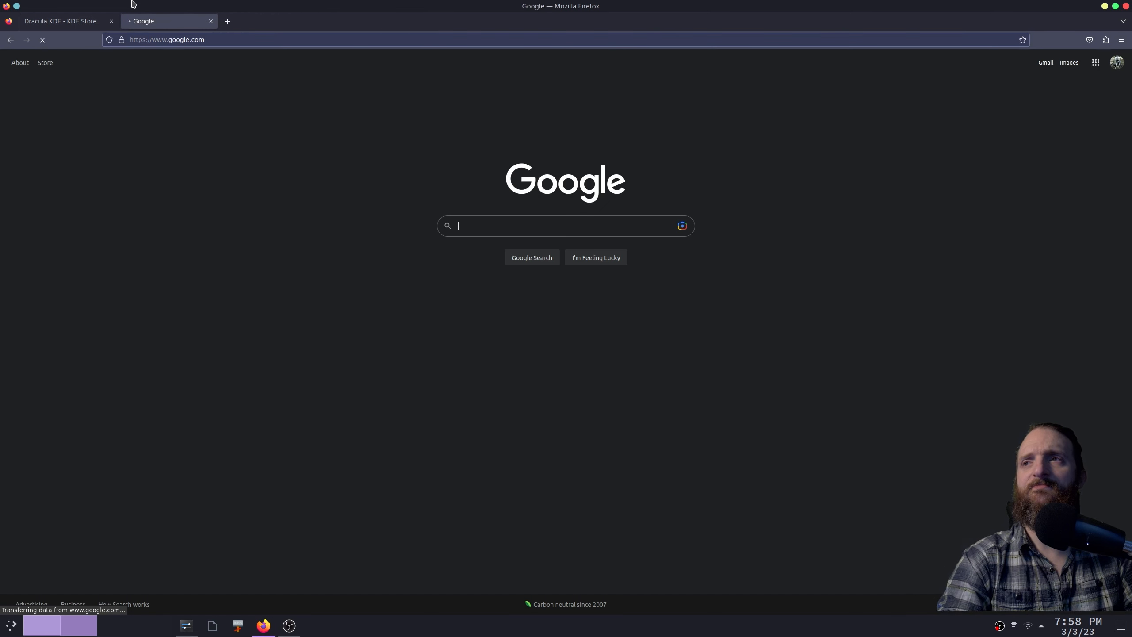
# - Search Google for "kde shortcuts alacritty opening in /" and open the r/kde Reddit thread about making an Alacritty keyboard shortcut
pyautogui.write('kde sh')
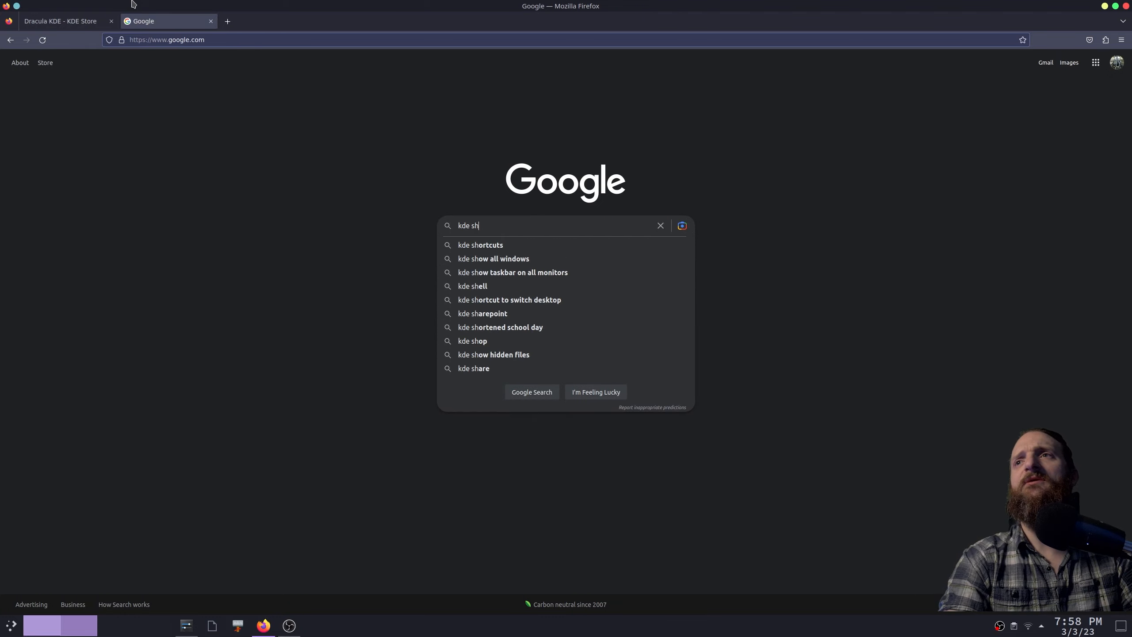
pyautogui.write('ortcuts alacritty')
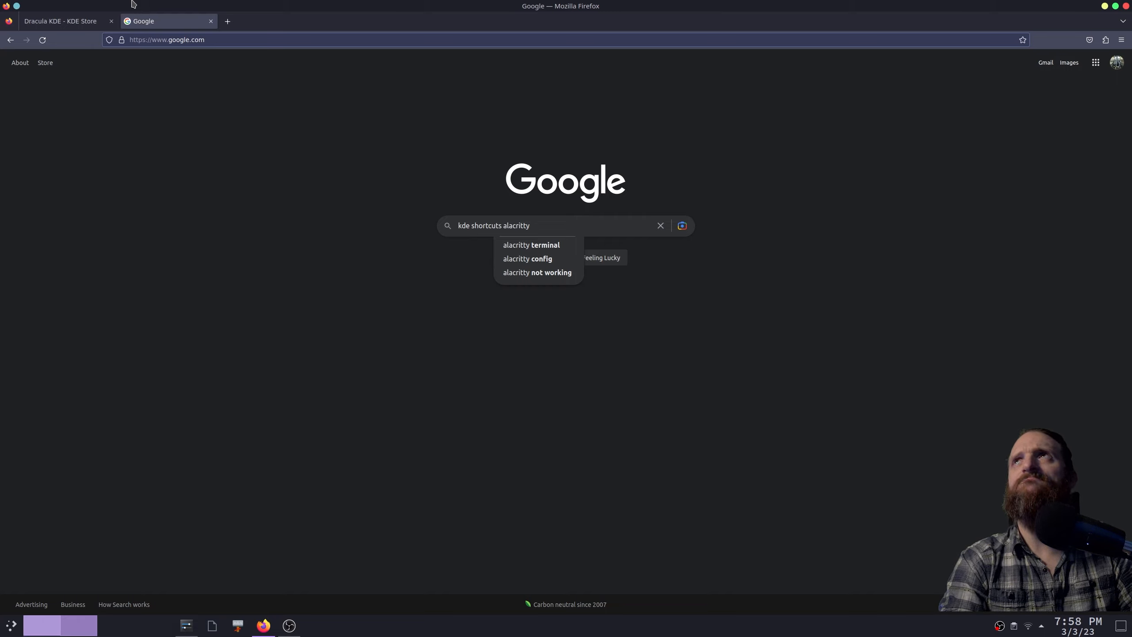
pyautogui.write(' opening i')
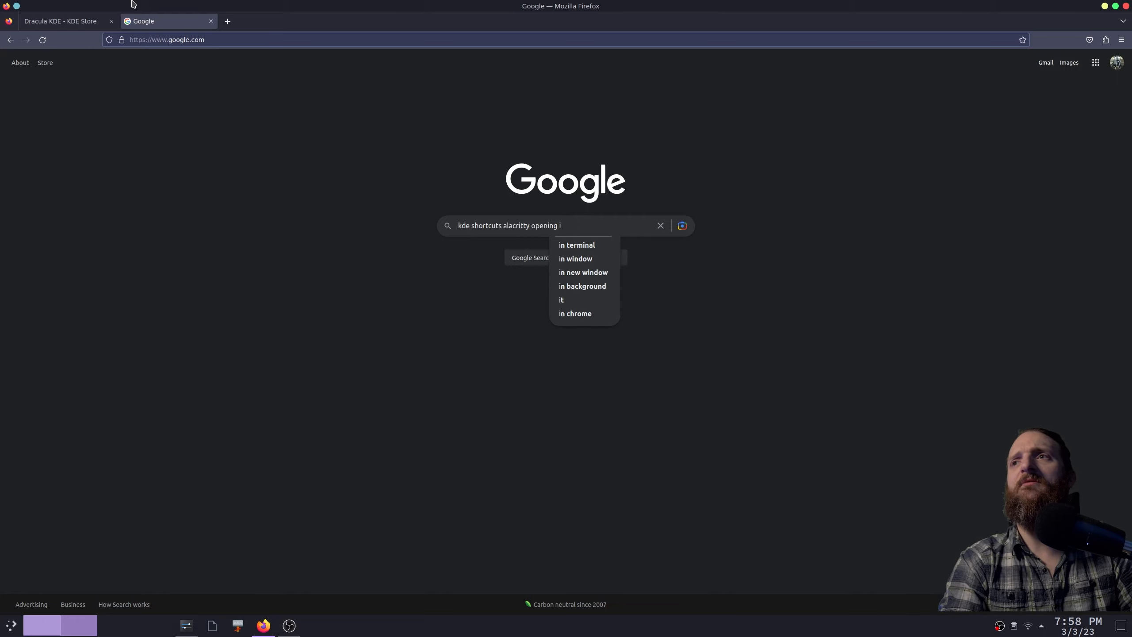
pyautogui.write('n /')
pyautogui.press('Return')
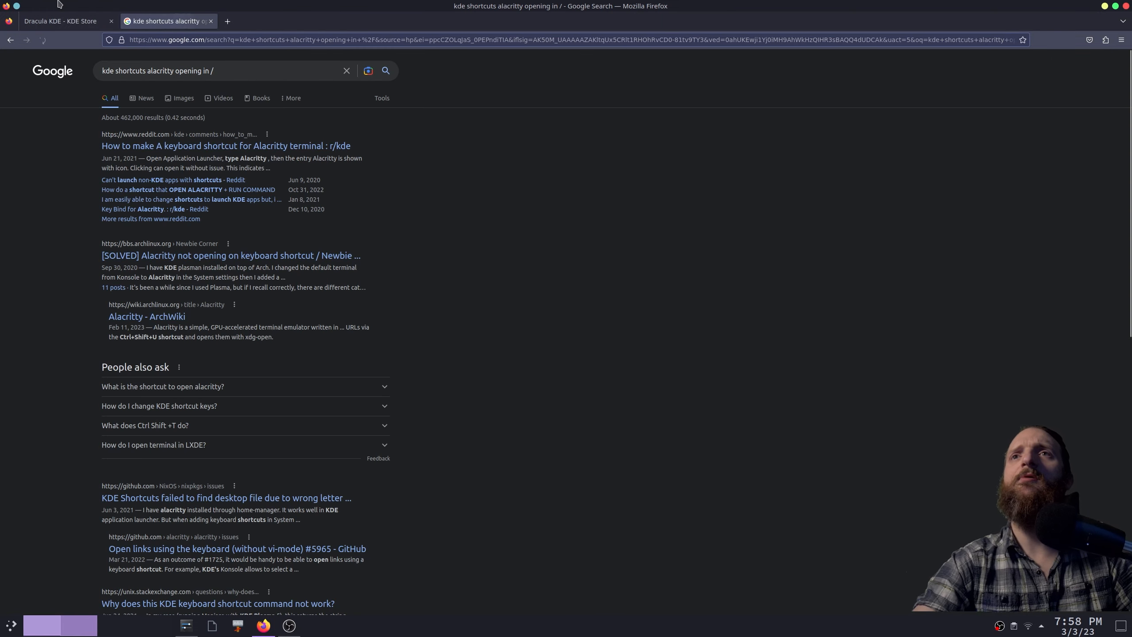
pyautogui.click(242, 148)
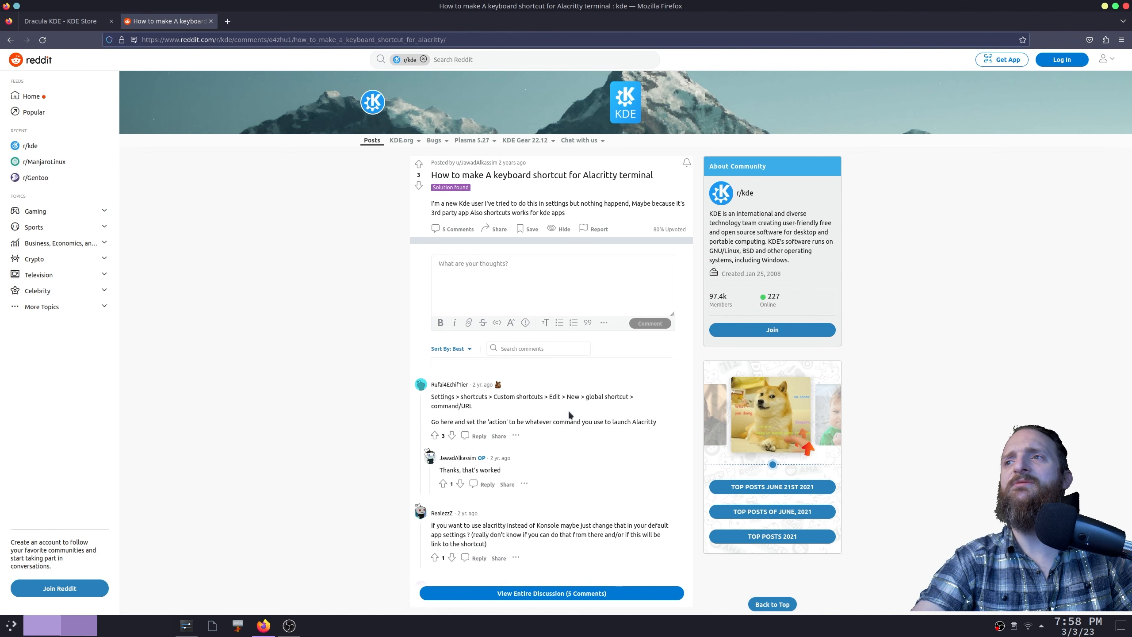
# - Switch to System Settings, remove the Alacritty entry from the application shortcuts and apply the change
pyautogui.click(266, 626)
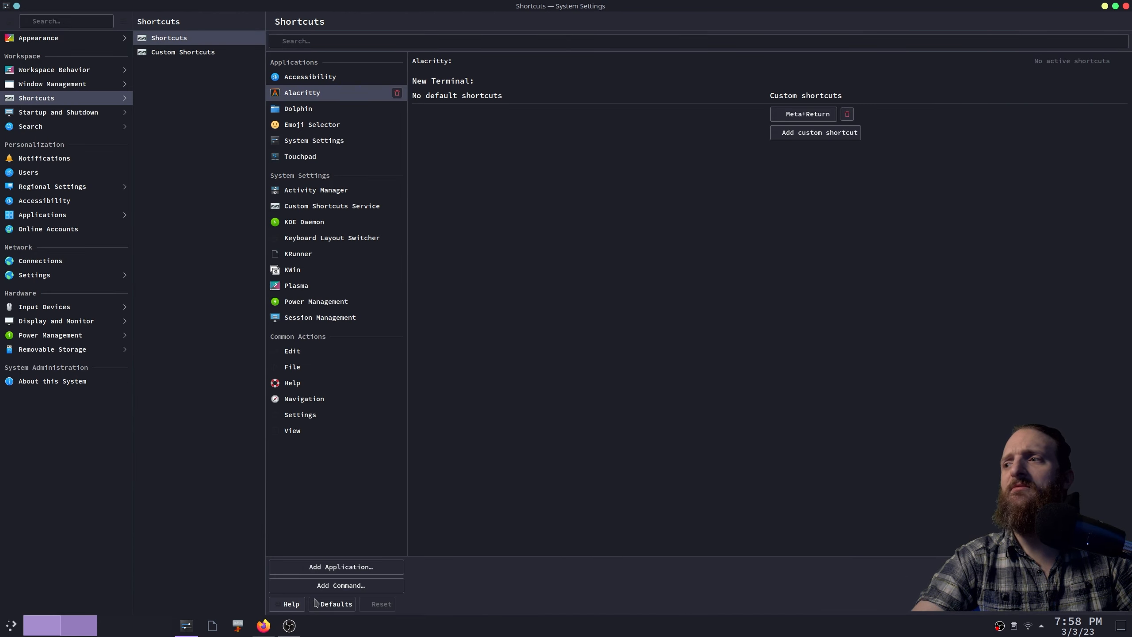
pyautogui.click(397, 93)
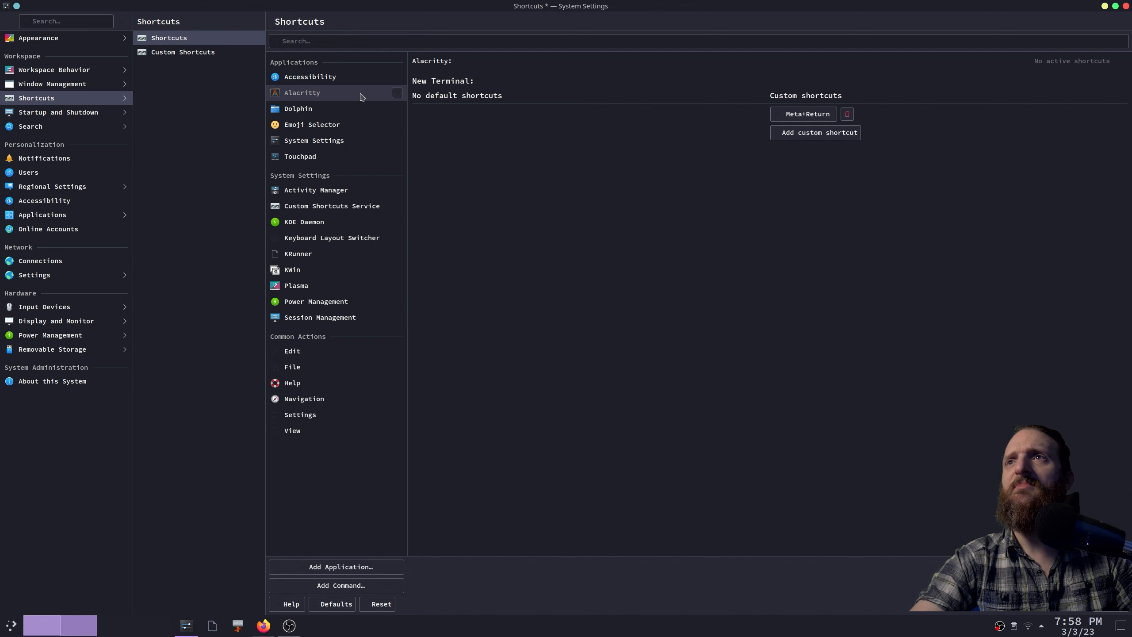
pyautogui.click(178, 56)
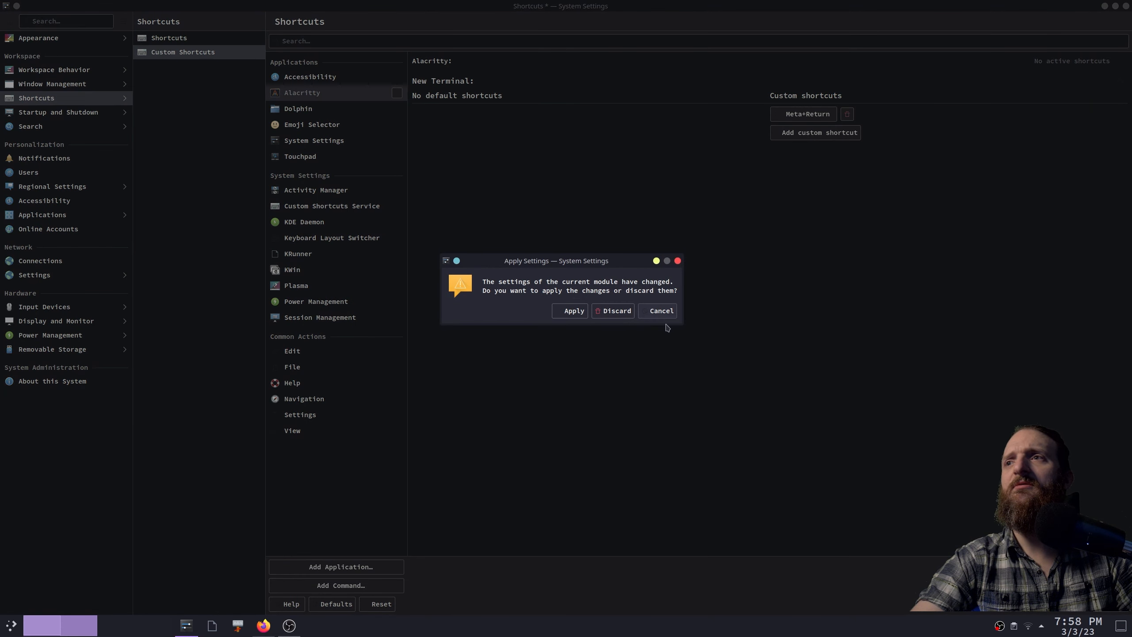
pyautogui.click(629, 315)
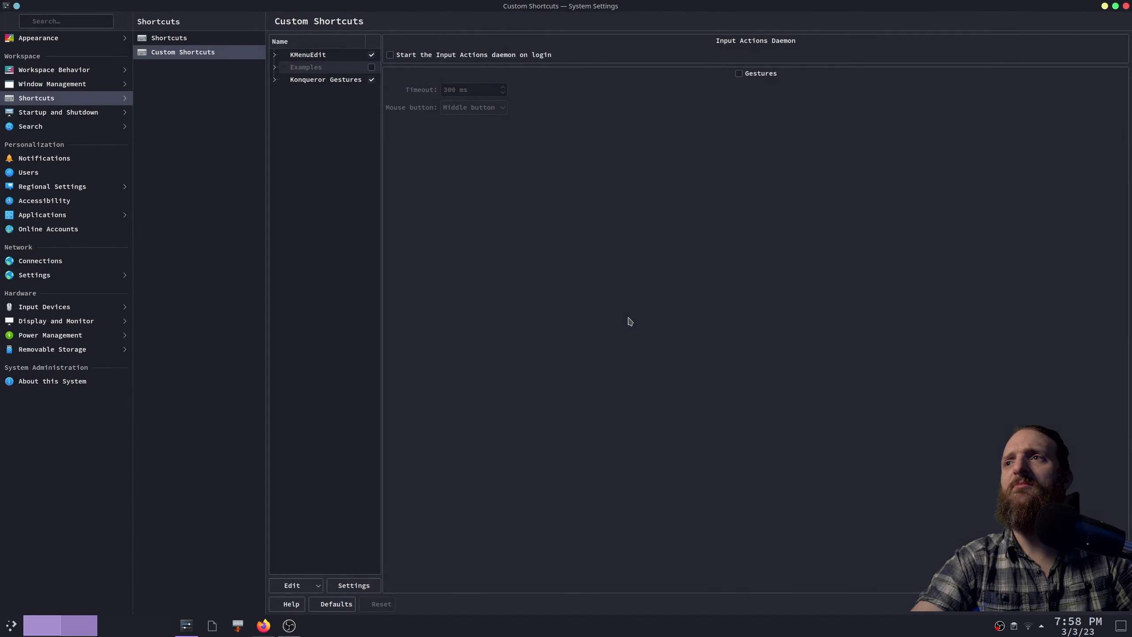
pyautogui.click(173, 39)
pyautogui.click(401, 94)
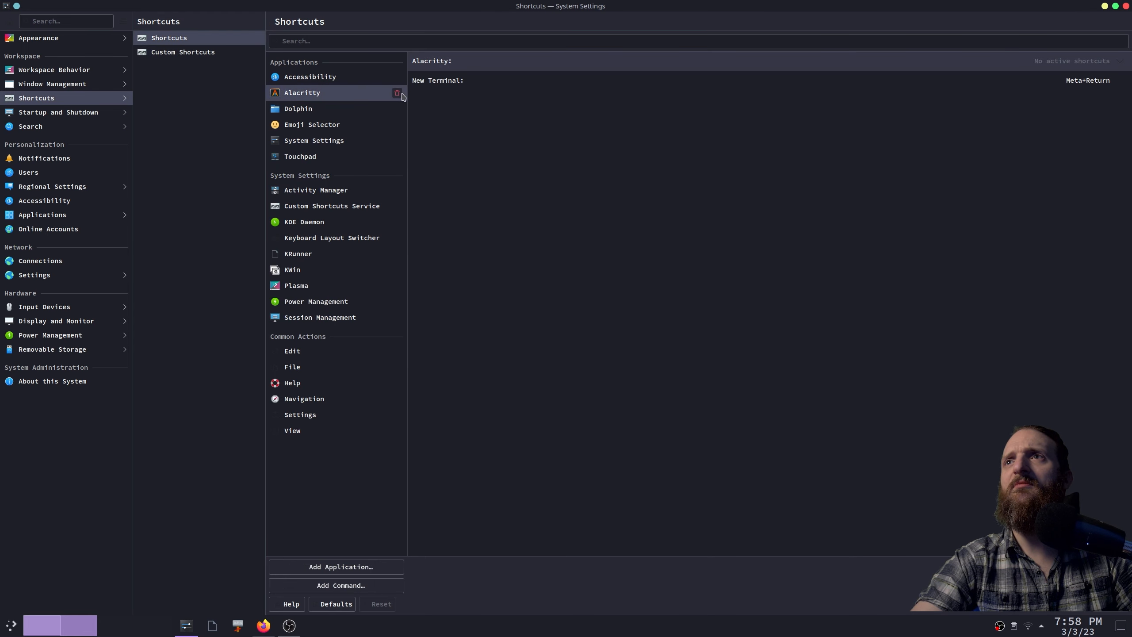
pyautogui.click(397, 93)
pyautogui.click(198, 52)
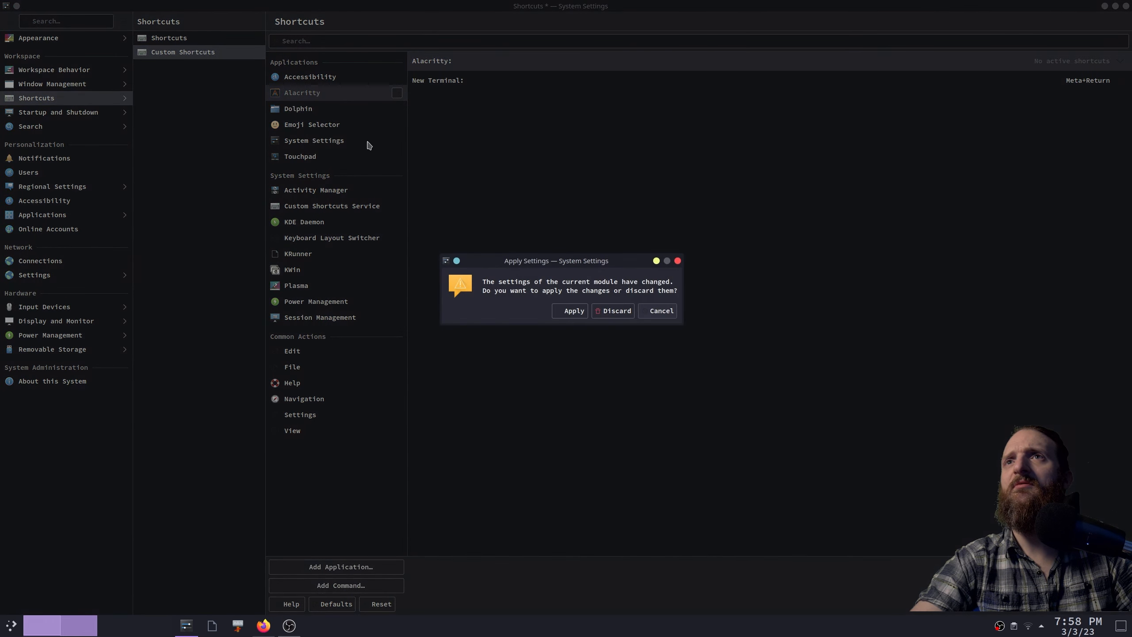
pyautogui.click(576, 313)
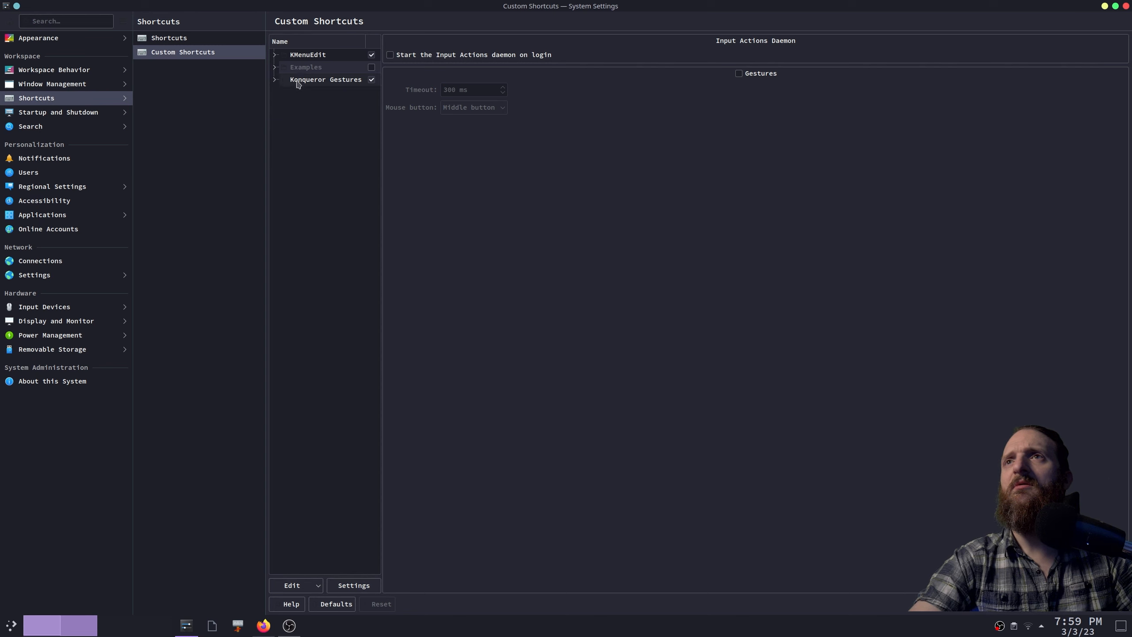
# - Create a custom shortcut group named Applications and enable it
pyautogui.click(275, 80)
pyautogui.click(275, 80)
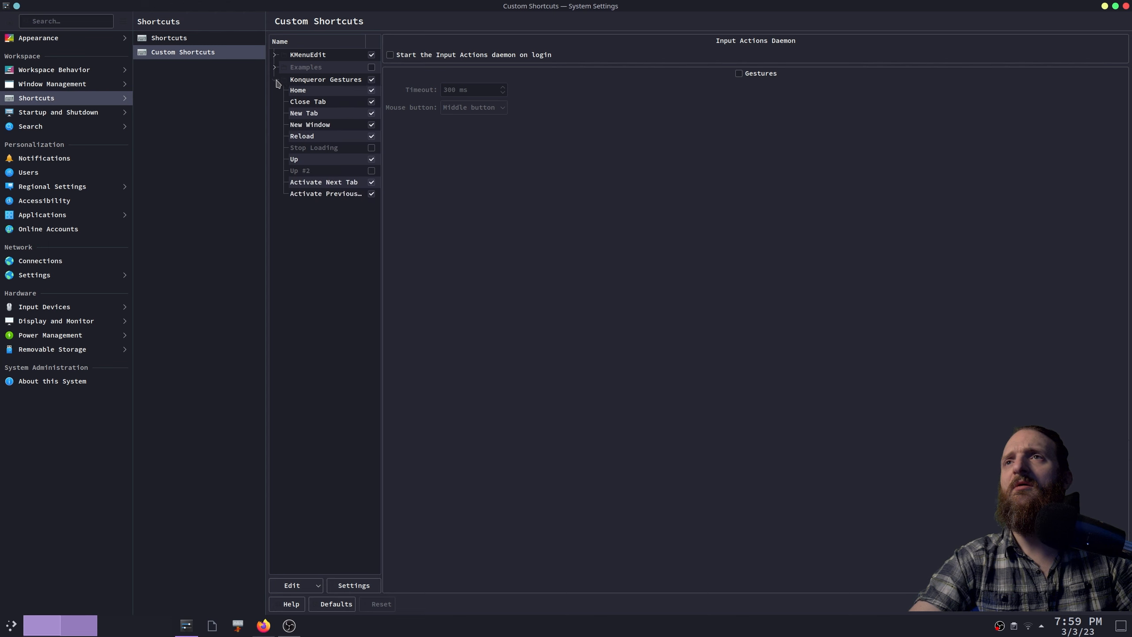
pyautogui.rightClick(302, 129)
pyautogui.moveTo(312, 131)
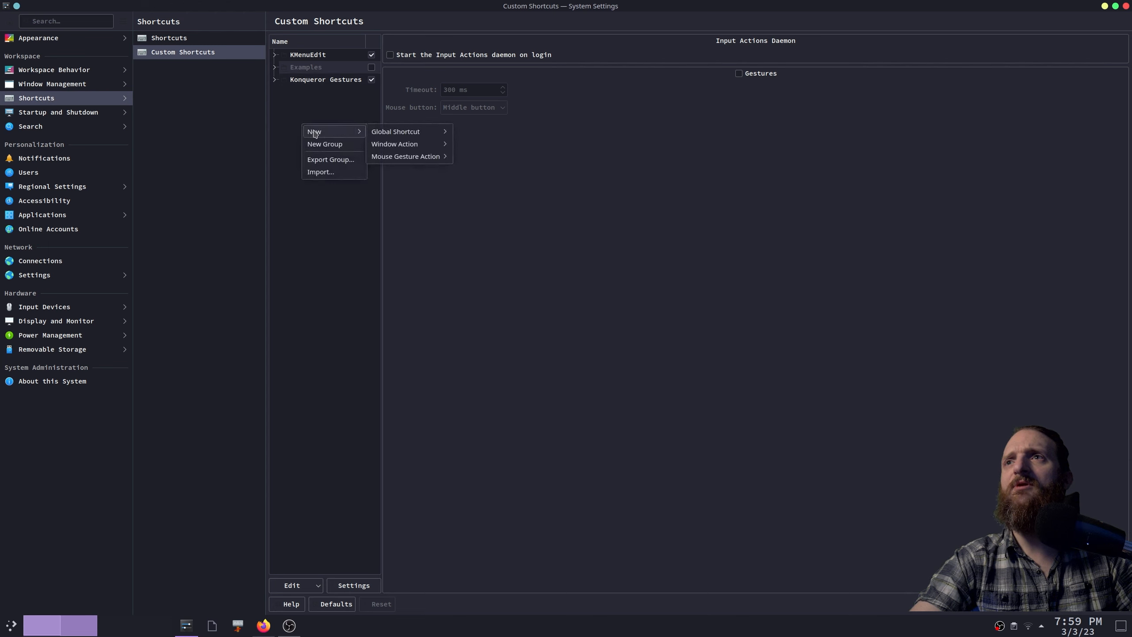
pyautogui.moveTo(382, 130)
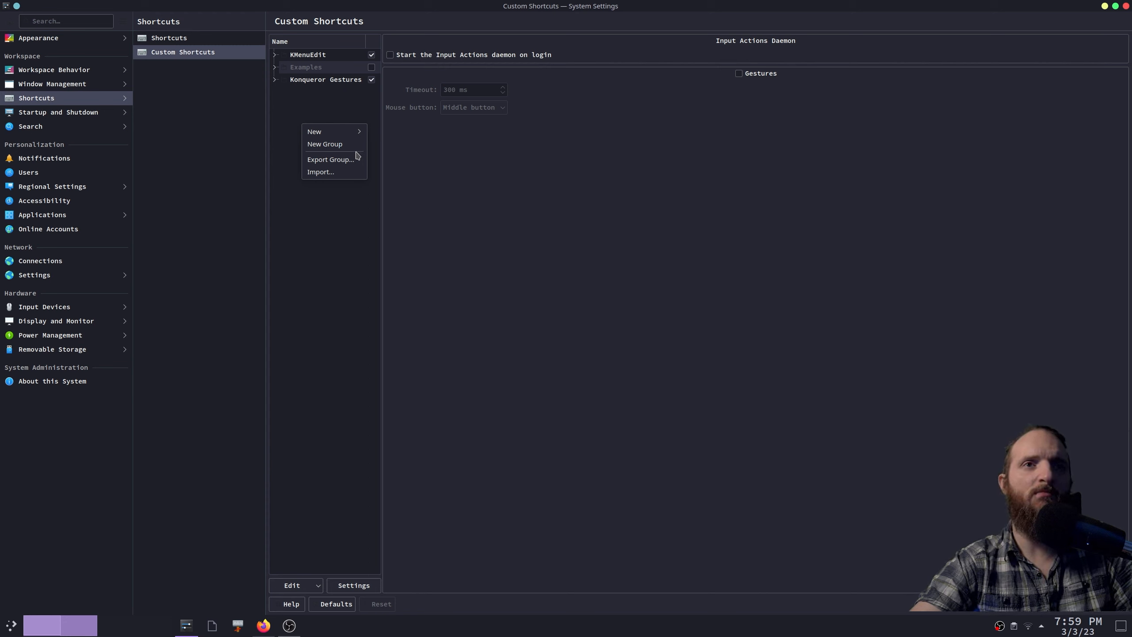
pyautogui.click(347, 143)
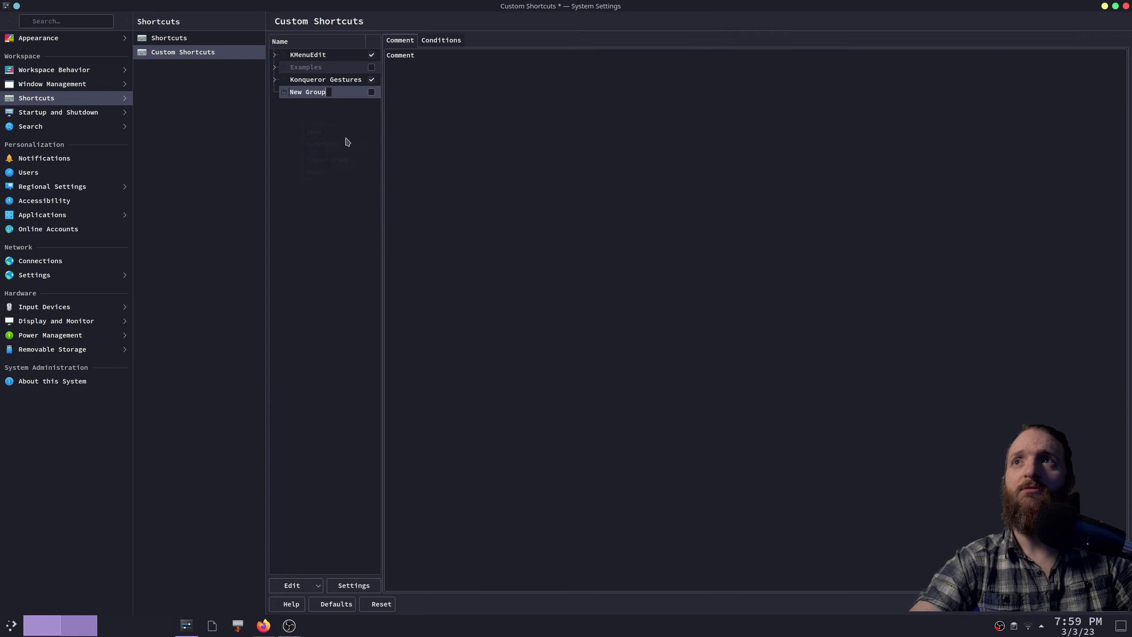
pyautogui.write('Appl')
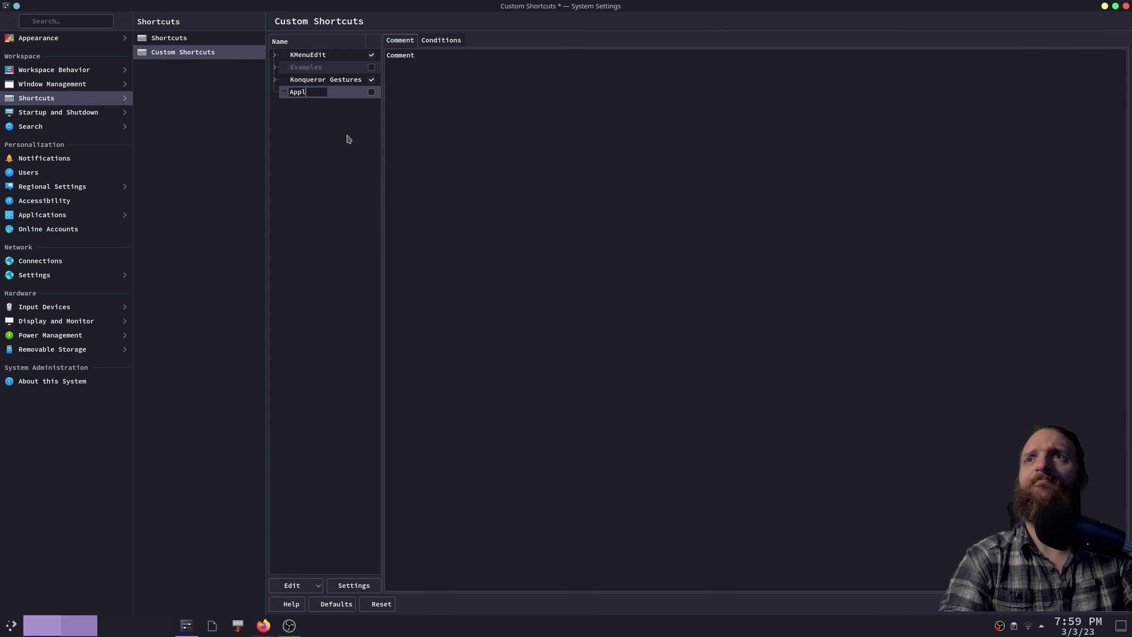
pyautogui.write('ications')
pyautogui.press('Return')
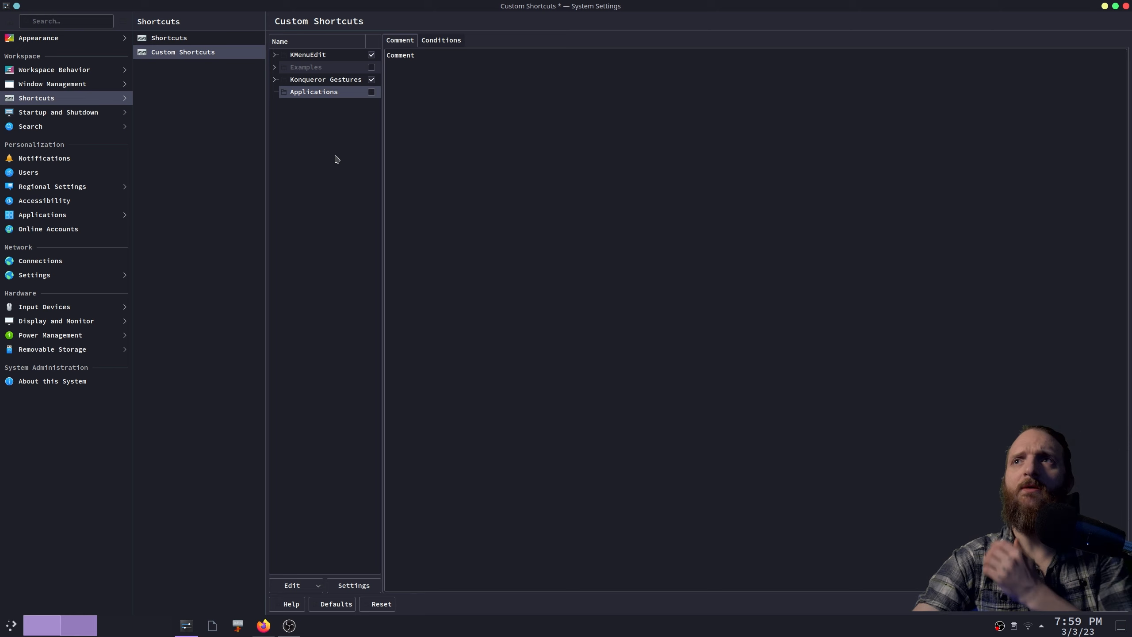
pyautogui.click(313, 165)
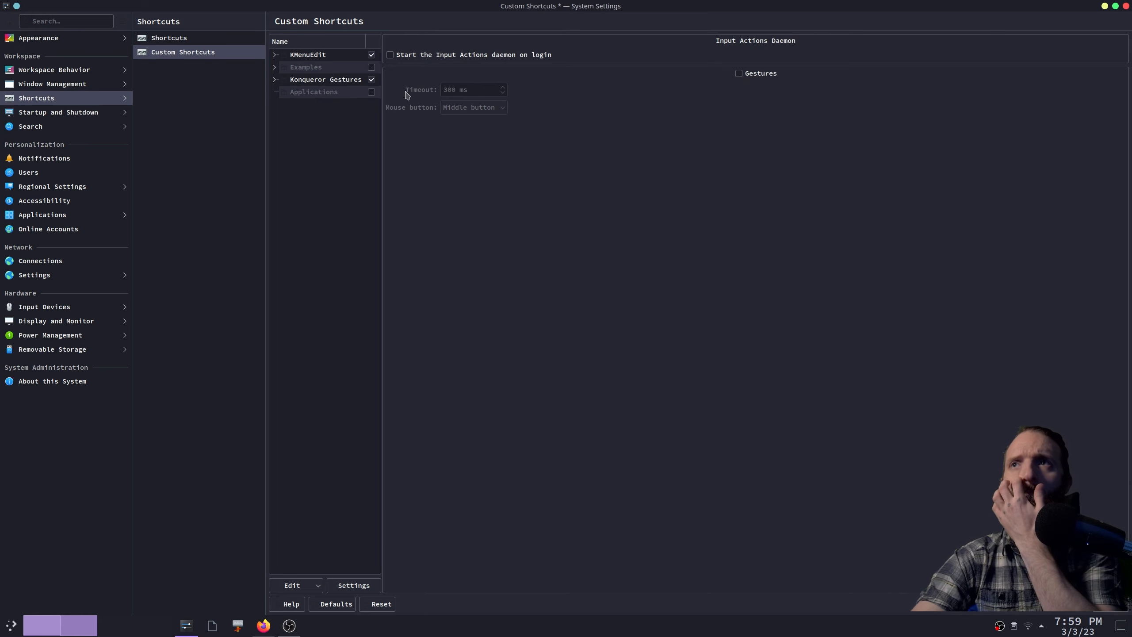
pyautogui.click(372, 92)
pyautogui.click(316, 97)
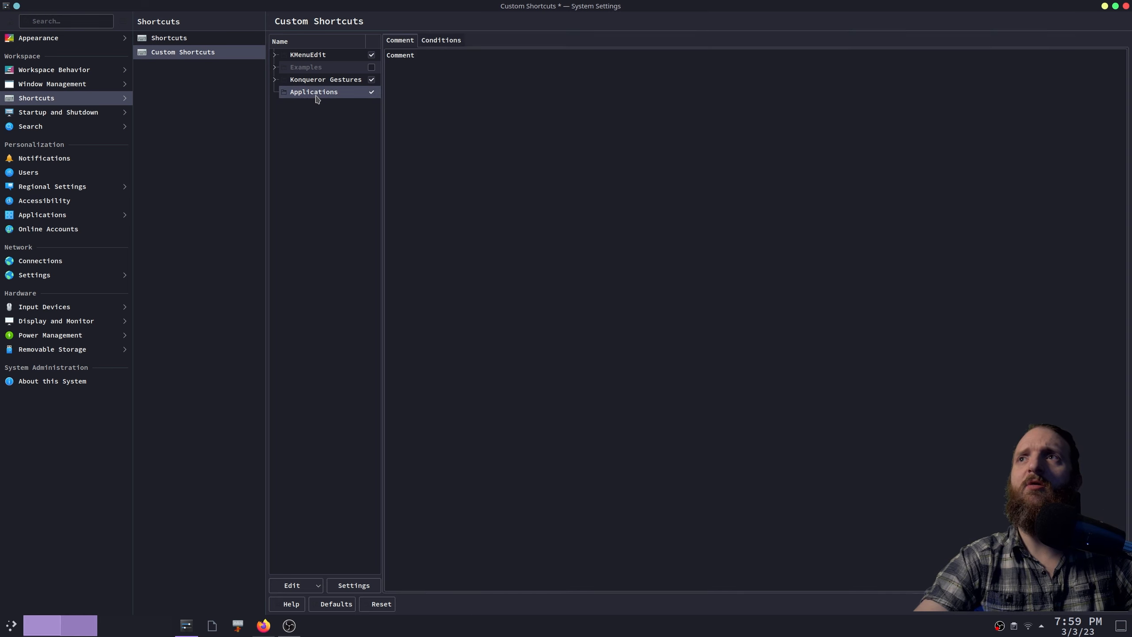
# - Add a global Command/URL shortcut named Alacritty to the Applications group
pyautogui.rightClick(317, 98)
pyautogui.moveTo(323, 104)
pyautogui.moveTo(456, 107)
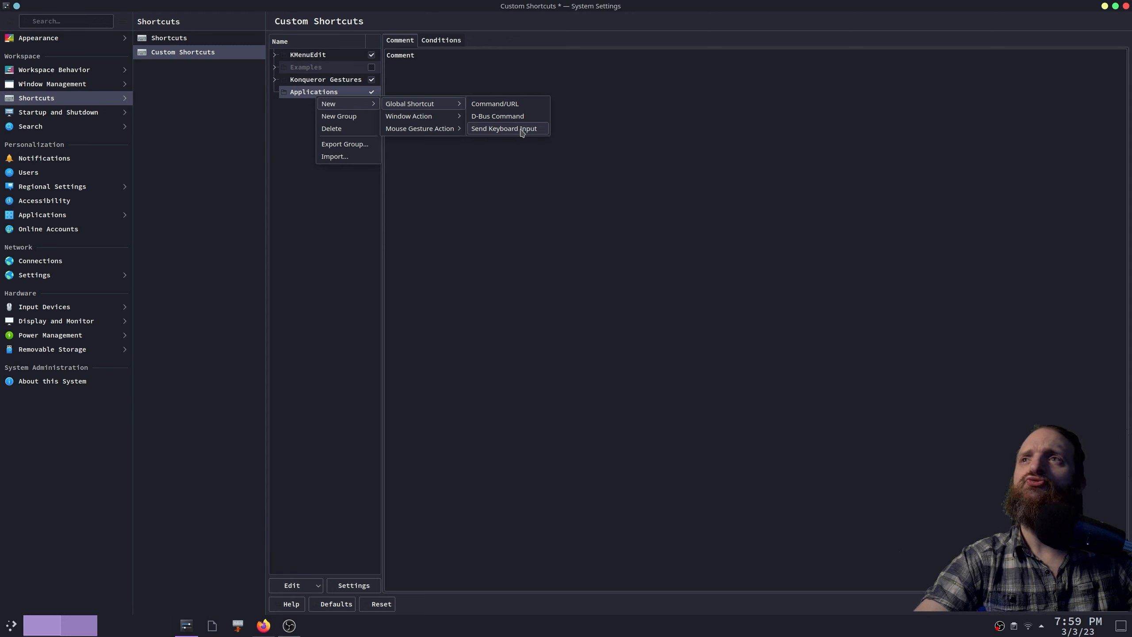
pyautogui.moveTo(419, 116)
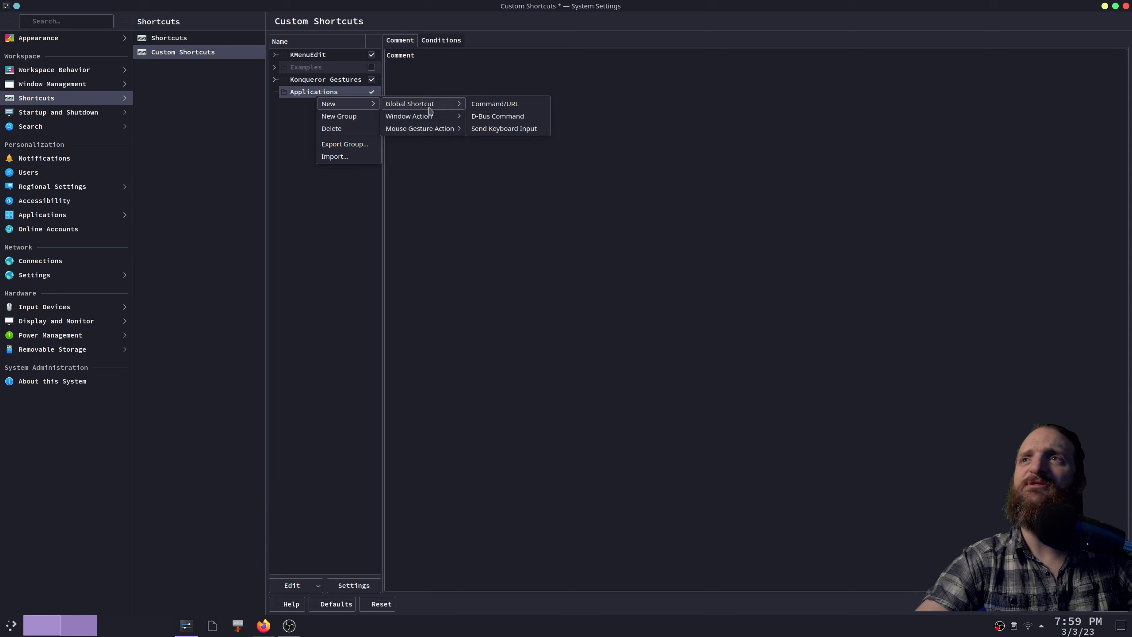
pyautogui.click(542, 103)
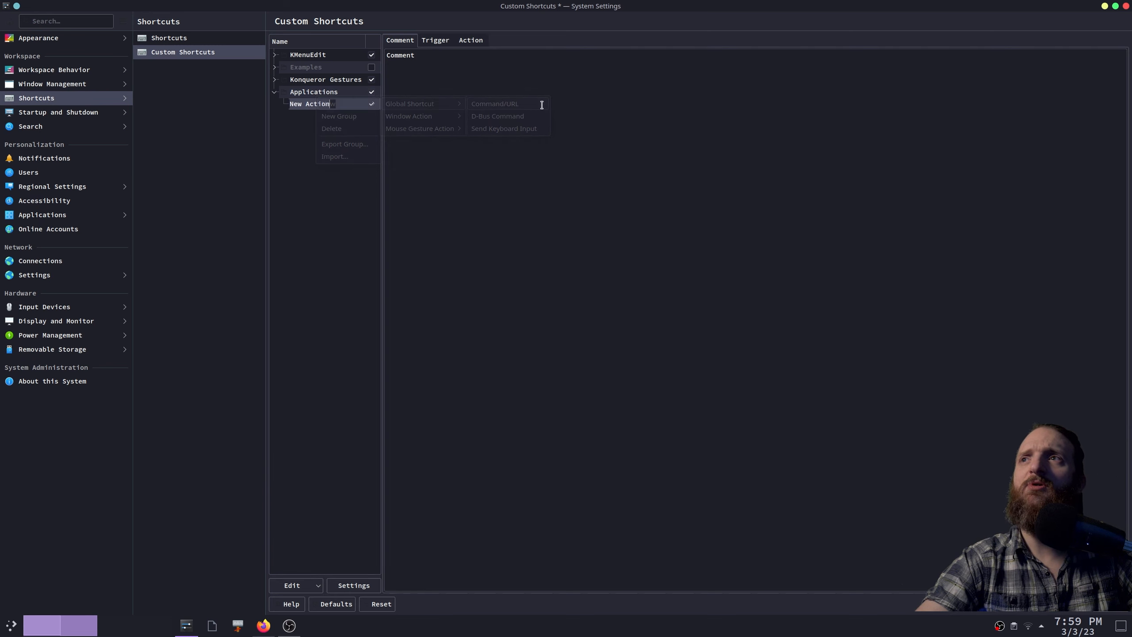
pyautogui.write('A')
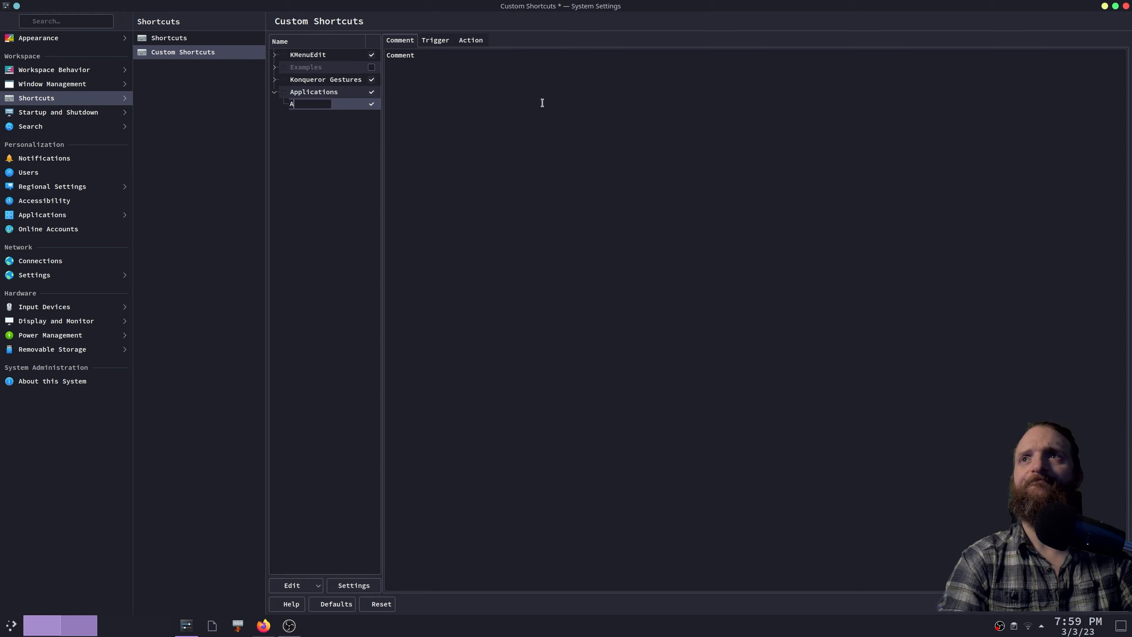
pyautogui.write('lacritty')
# - Replace the Alacritty shortcut's placeholder comment with "Alacritty Terminal"
pyautogui.click(542, 103)
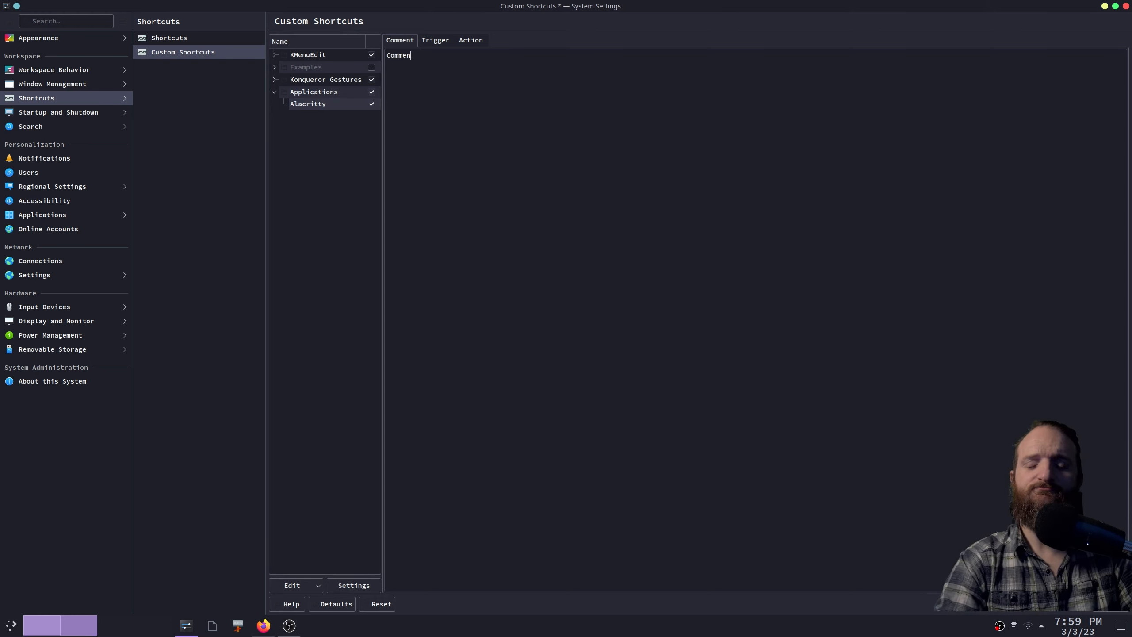
pyautogui.press('BackSpace')
pyautogui.press('BackSpace')
pyautogui.press('BackSpace')
pyautogui.press('BackSpace')
pyautogui.press('BackSpace')
pyautogui.press('BackSpace')
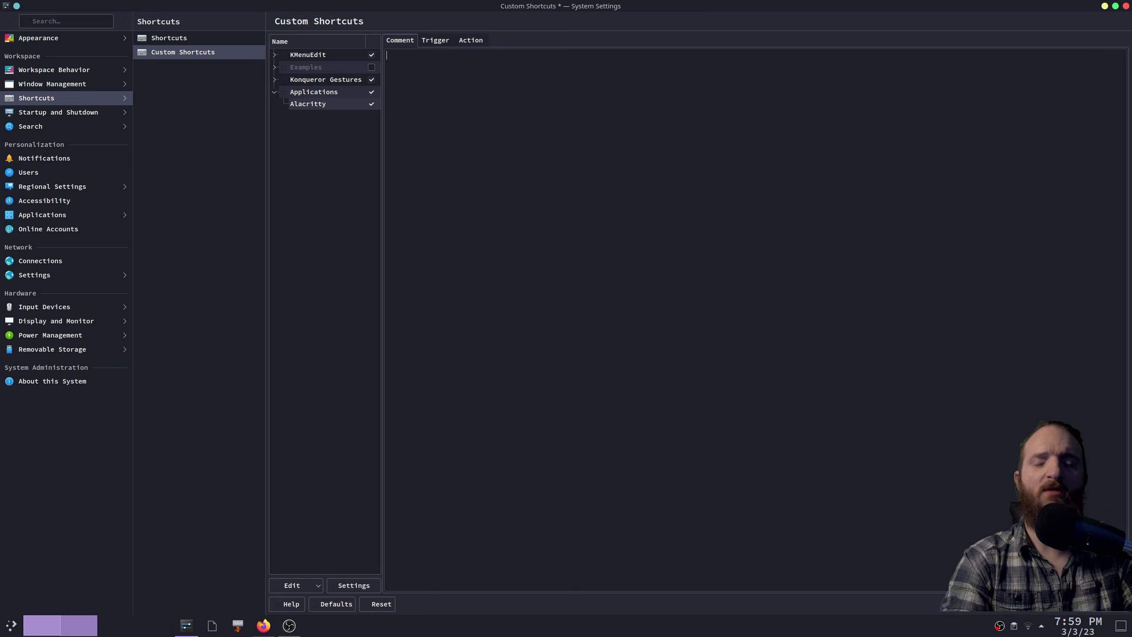
pyautogui.write('Alacritty')
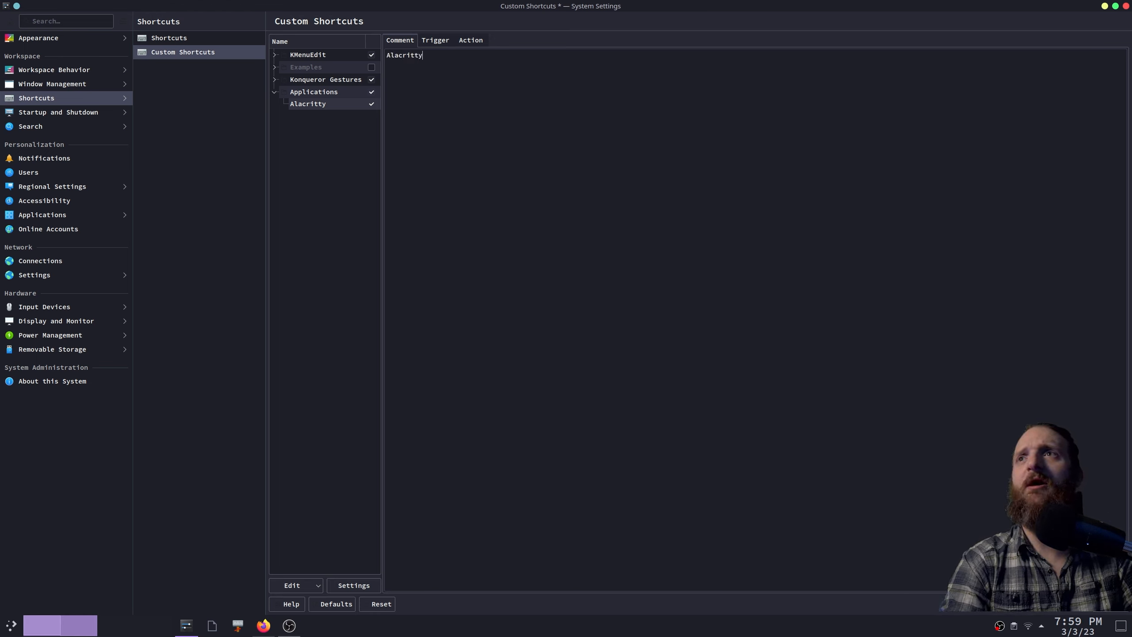
pyautogui.write(' T')
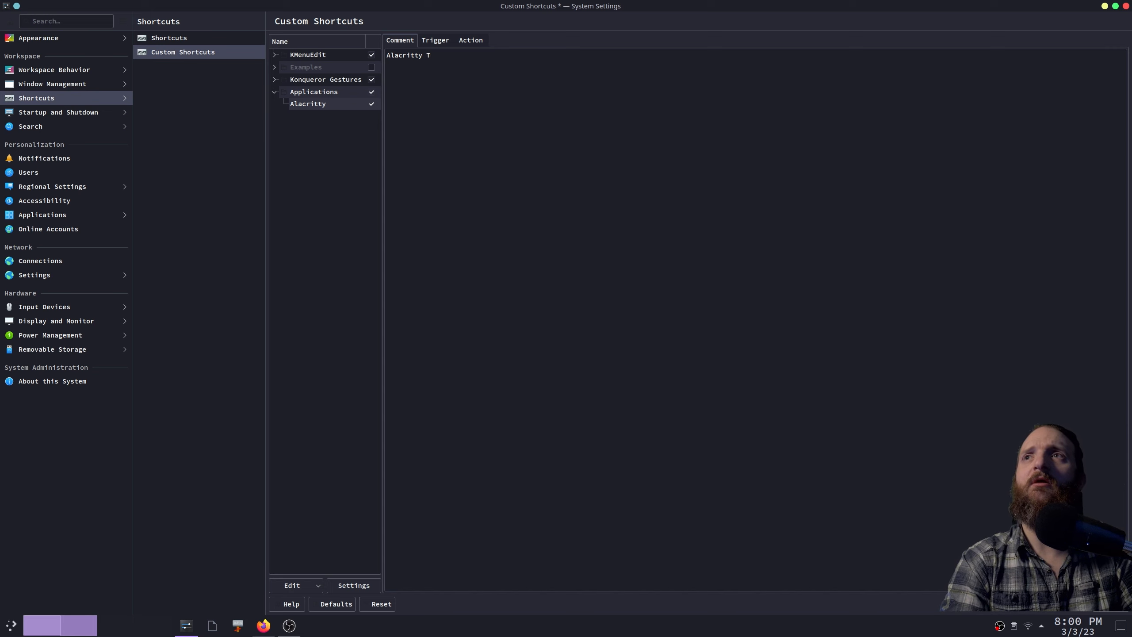
pyautogui.write('erminal')
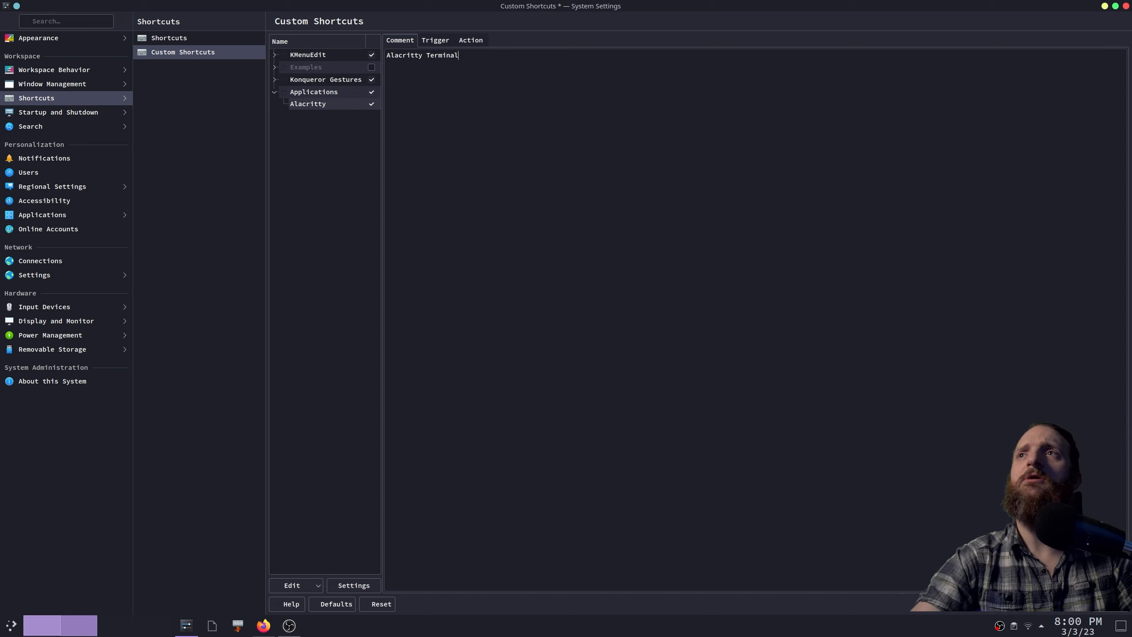
# - Set the Alacritty shortcut's trigger to Meta+Return
pyautogui.click(434, 43)
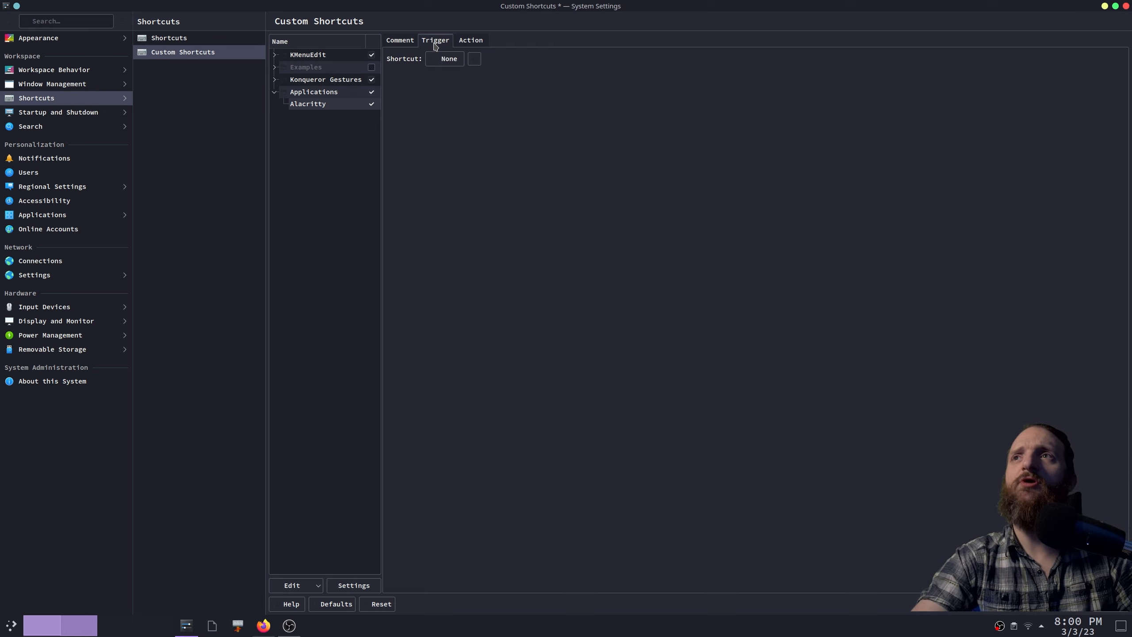
pyautogui.click(450, 61)
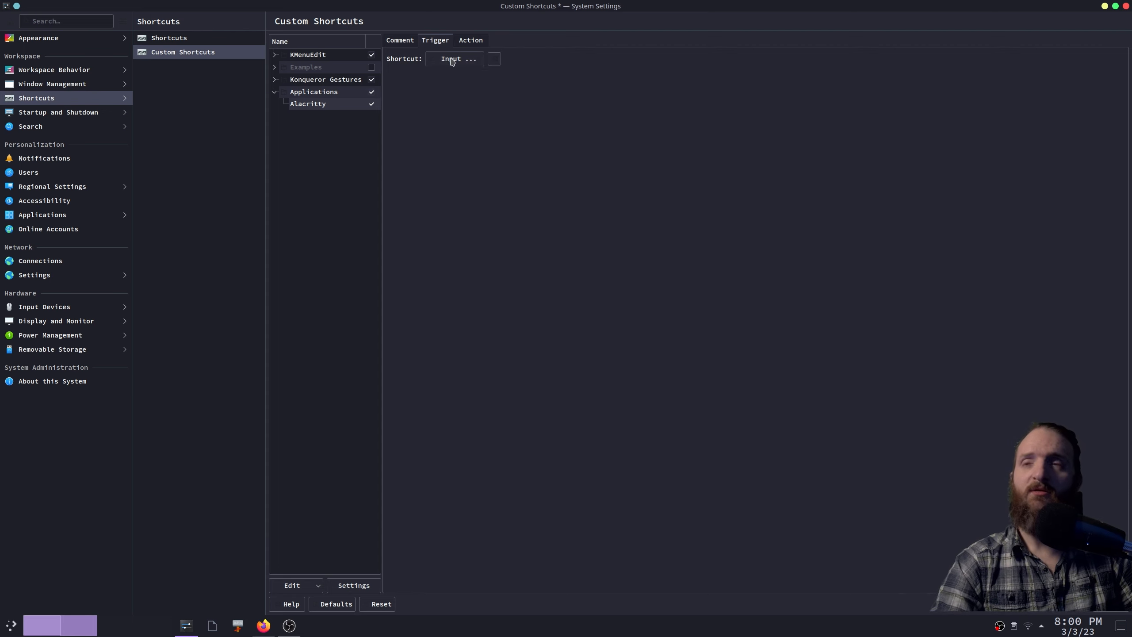
pyautogui.press('super')
pyautogui.press('super+Return')
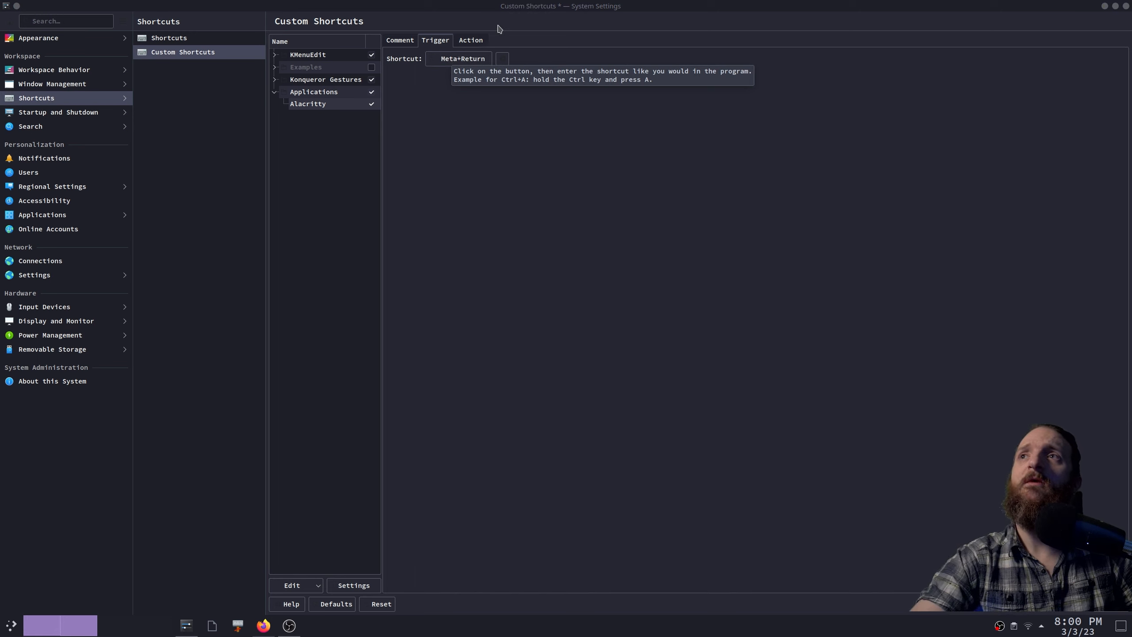
# - Launch an Alacritty terminal and use path completion at its prompt to look up the executable /usr/bin/alacritty for the shortcut's action
pyautogui.click(470, 40)
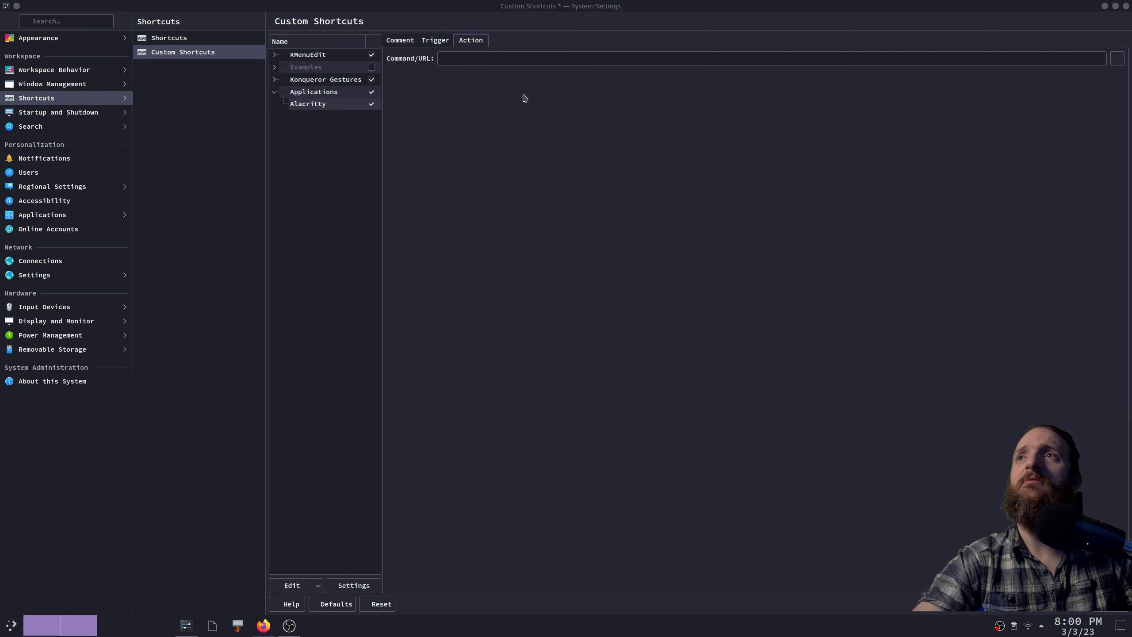
pyautogui.click(468, 57)
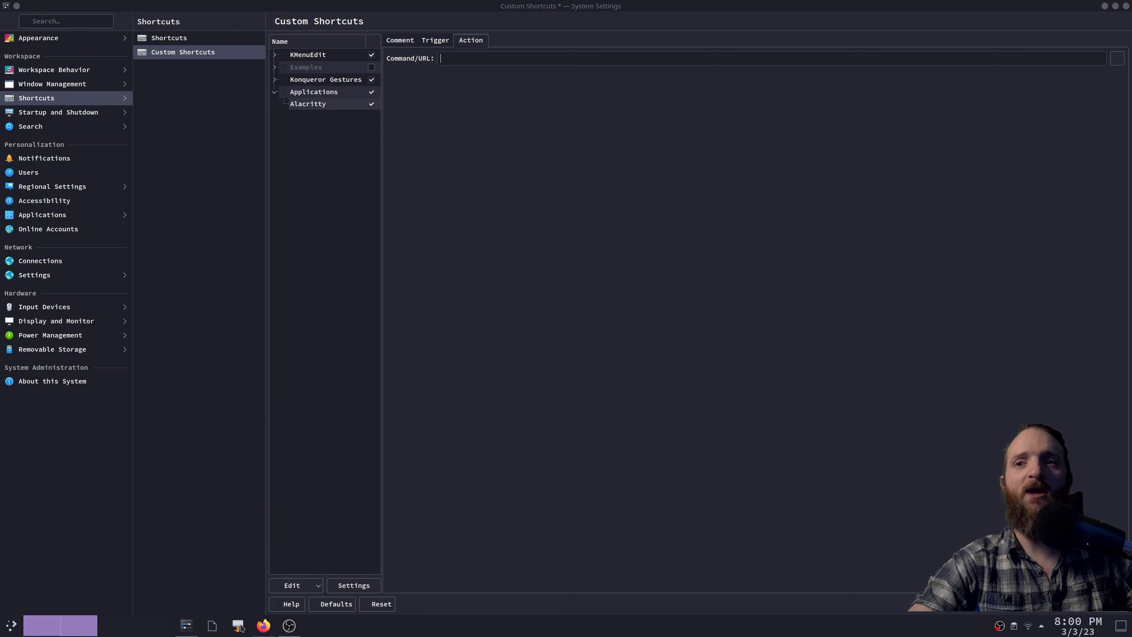
pyautogui.click(10, 626)
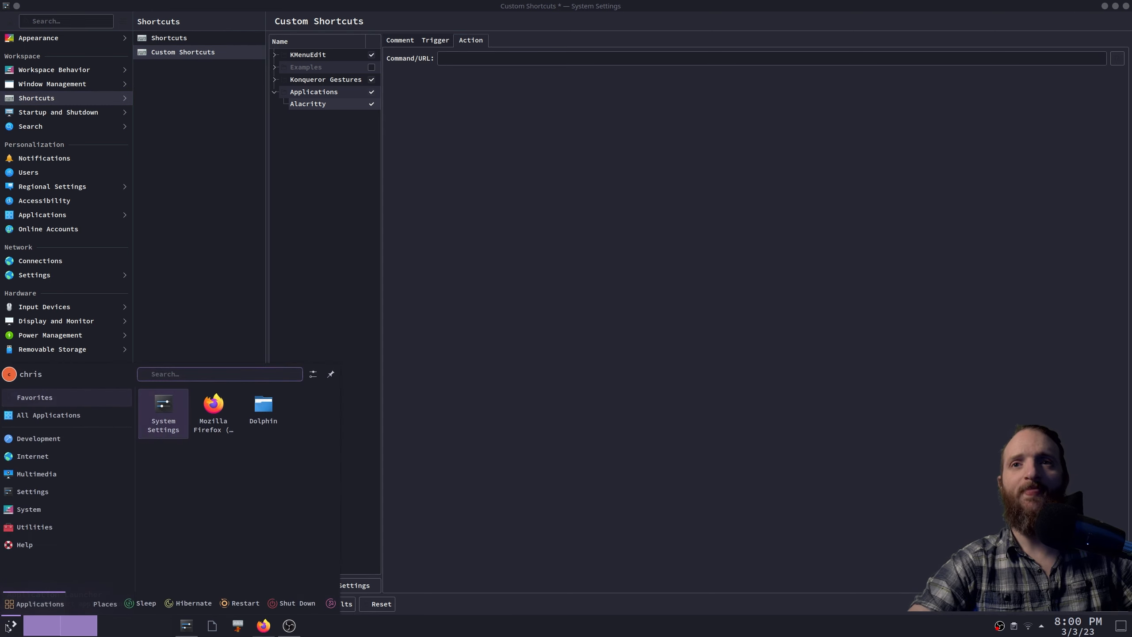
pyautogui.write('ala')
pyautogui.press('Return')
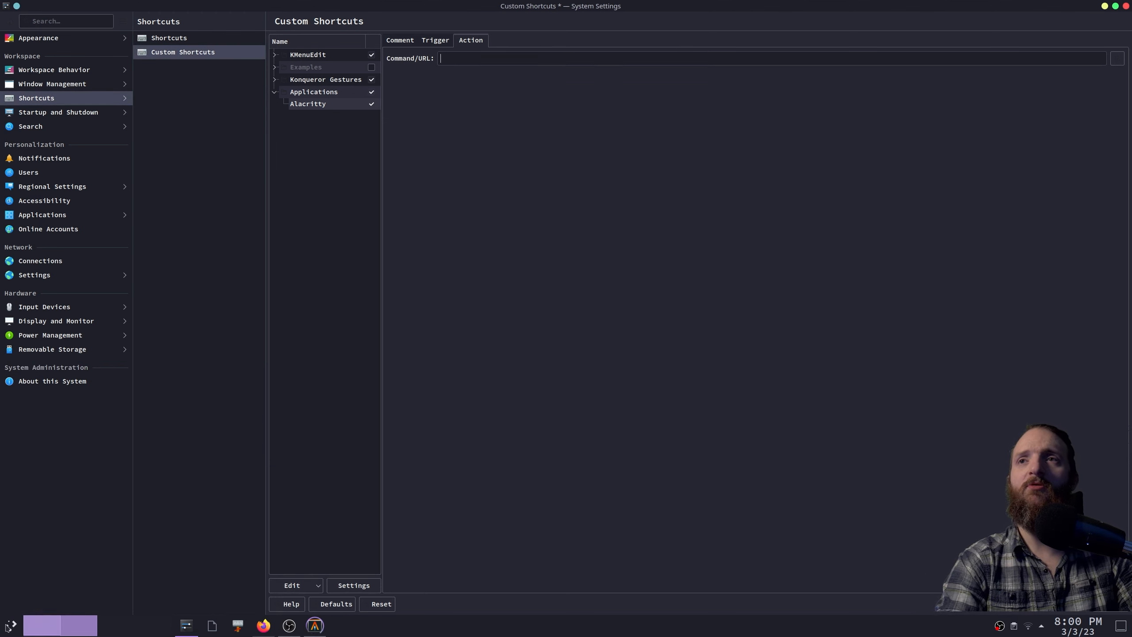
pyautogui.write('ls /')
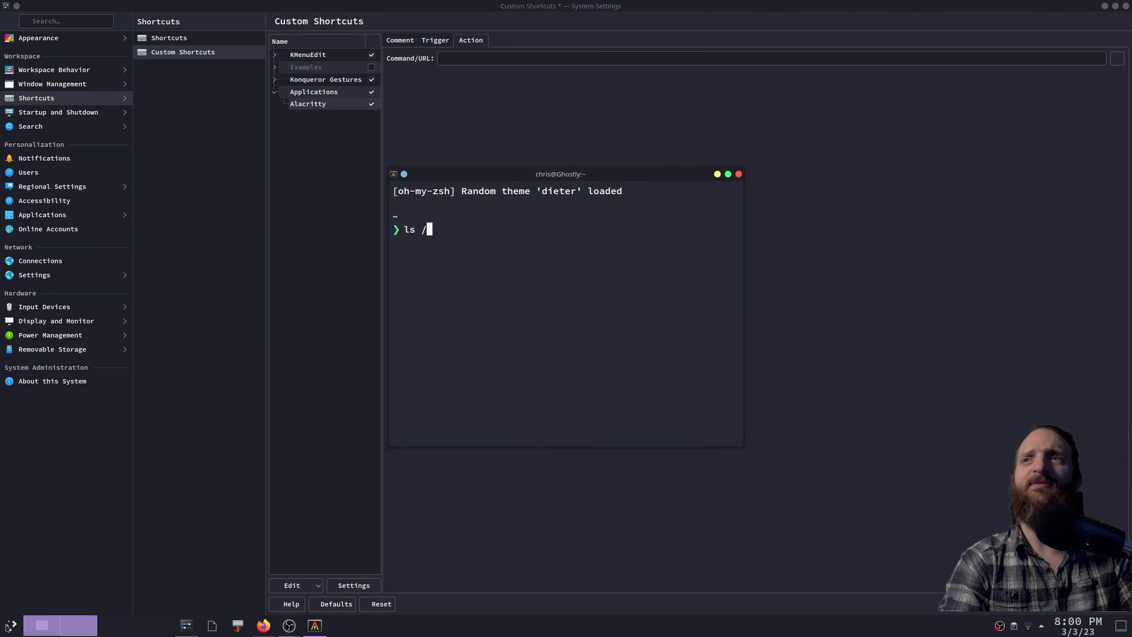
pyautogui.press('BackSpace')
pyautogui.press('BackSpace')
pyautogui.press('BackSpace')
pyautogui.press('BackSpace')
pyautogui.write('/u')
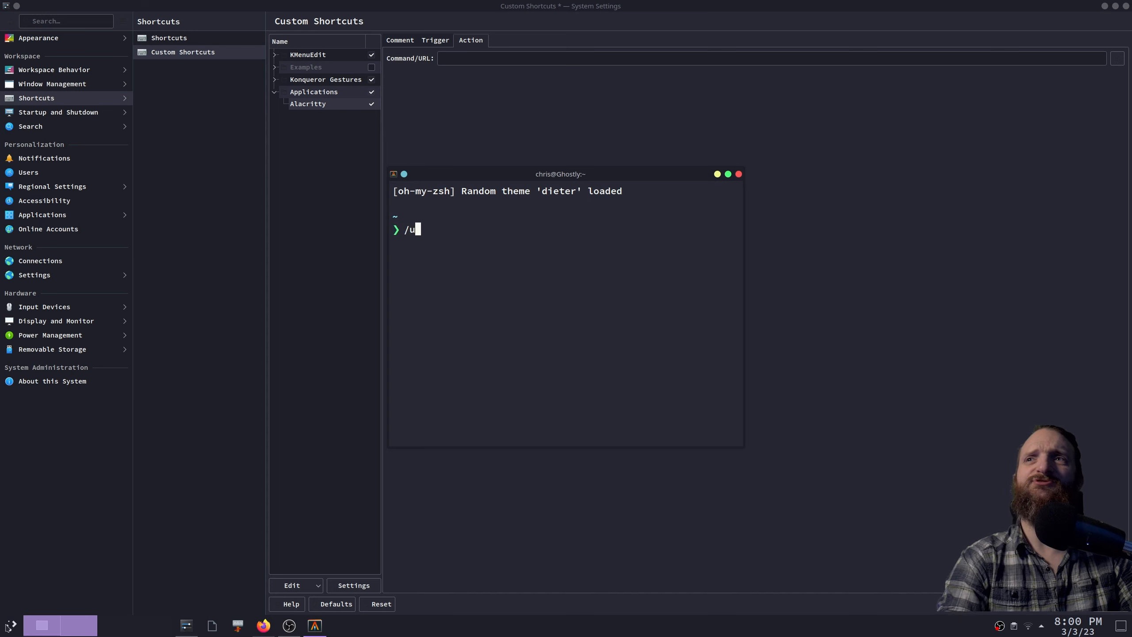
pyautogui.write('sr/bin/ala')
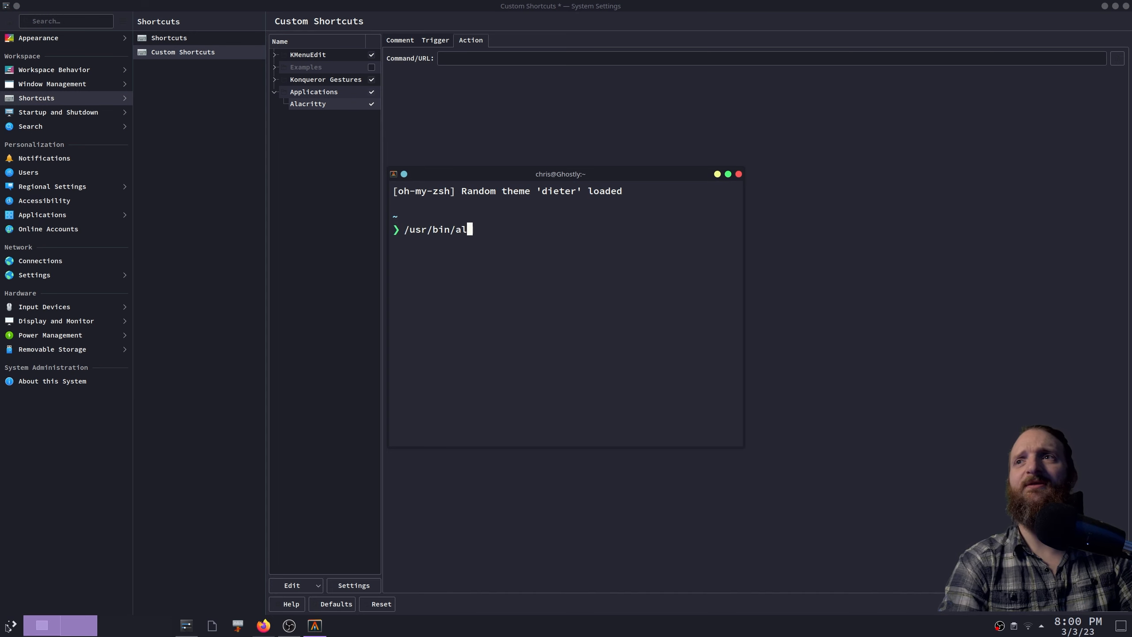
pyautogui.press('Tab')
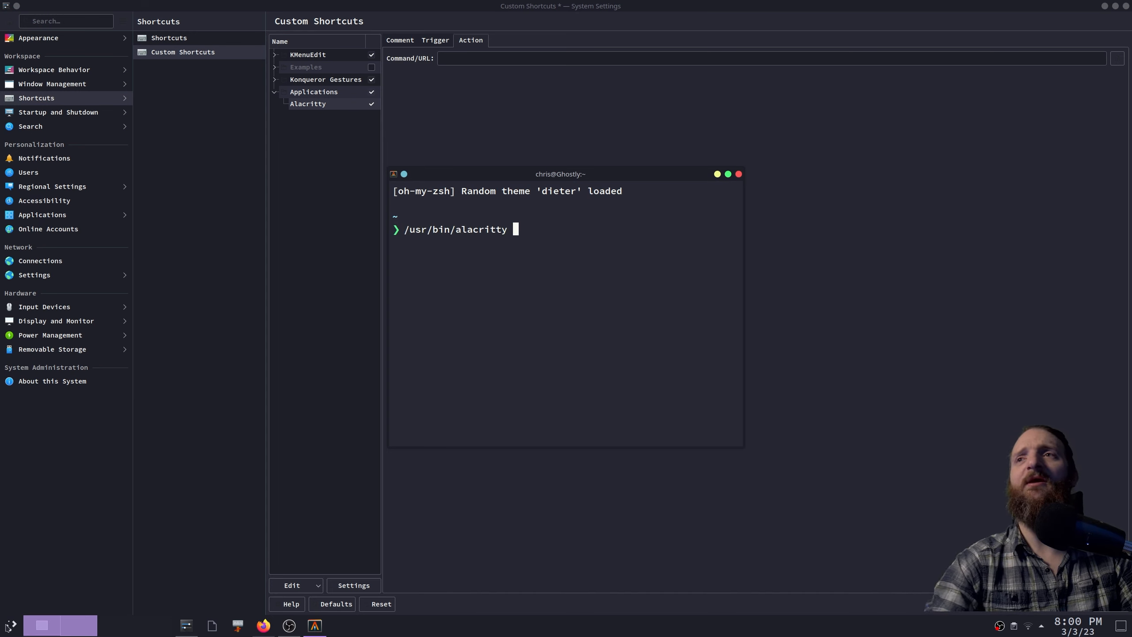
# - Set the Alacritty shortcut's Command/URL to /usr/bin/alacritty and apply the custom shortcut changes
pyautogui.click(463, 58)
pyautogui.write('/us')
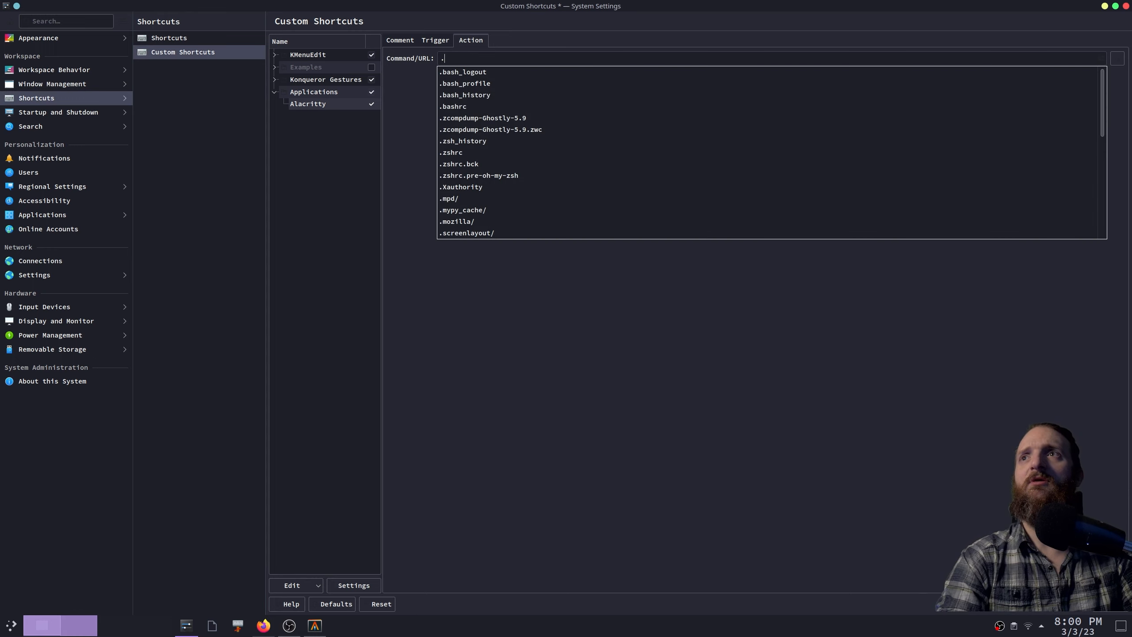
pyautogui.write('r/bin/ala')
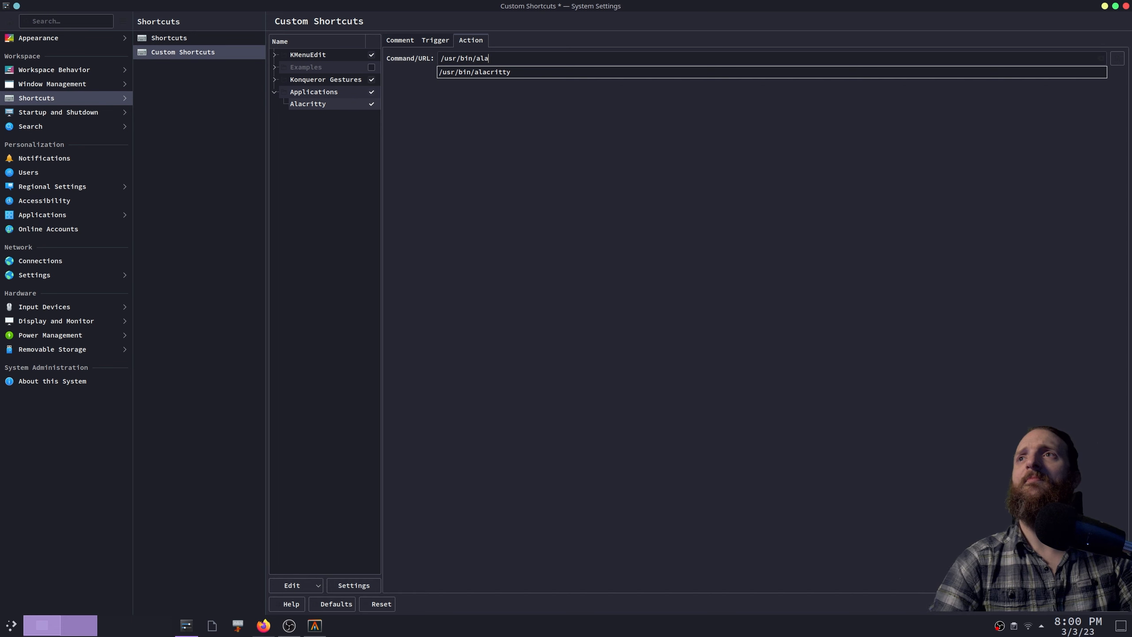
pyautogui.press('Down')
pyautogui.press('Return')
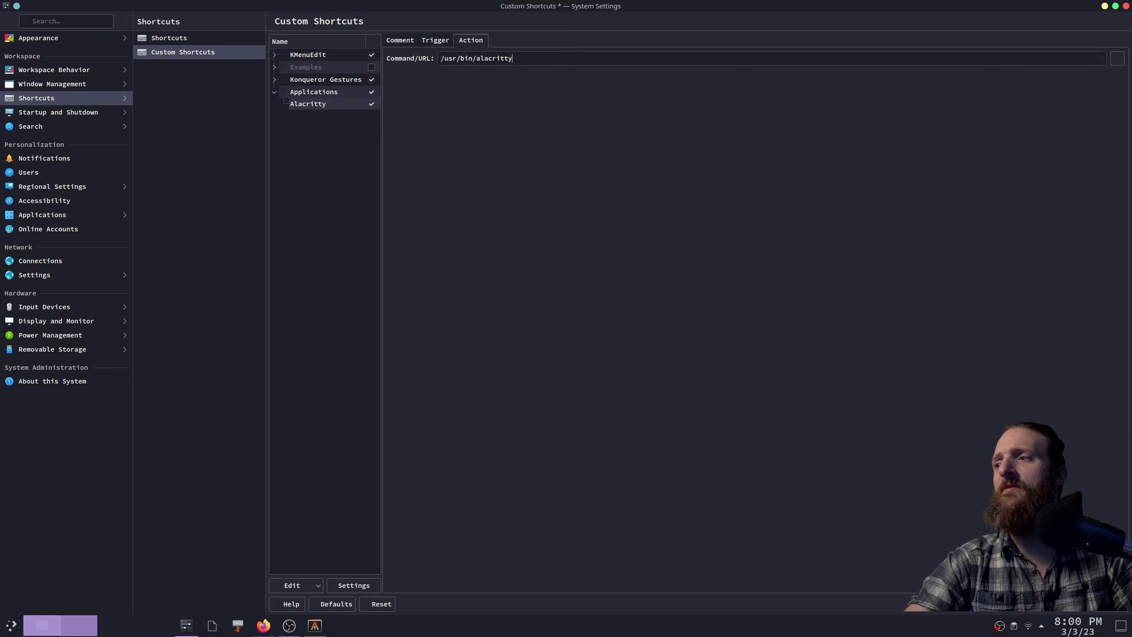
pyautogui.click(1110, 604)
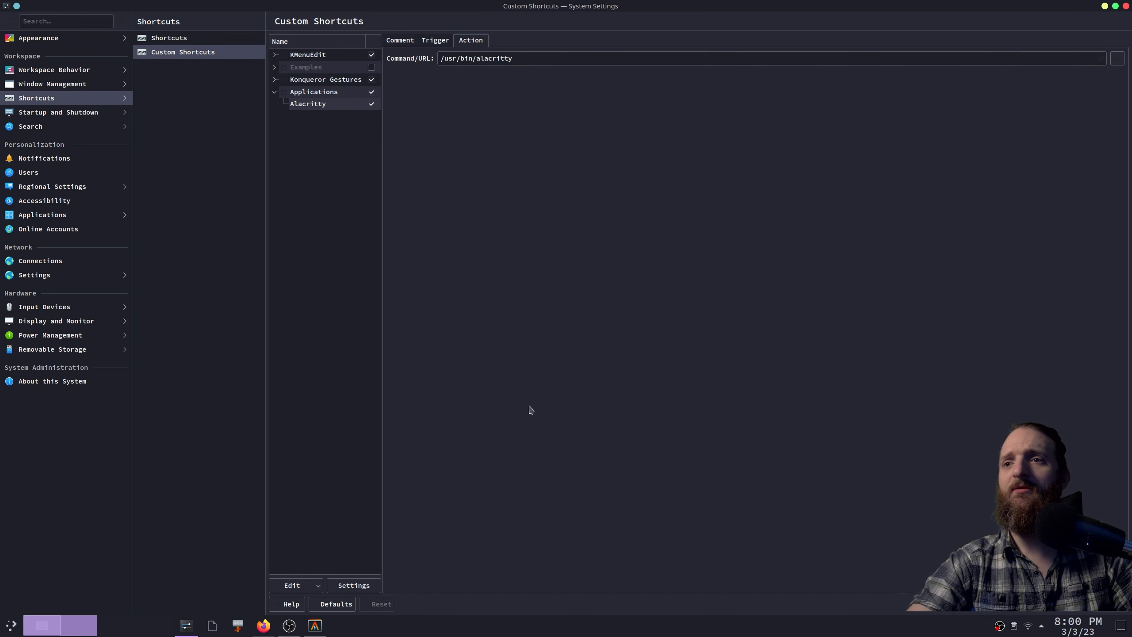
# - Close the Alacritty terminal window that was used for the path lookup
pyautogui.click(315, 624)
pyautogui.rightClick(315, 624)
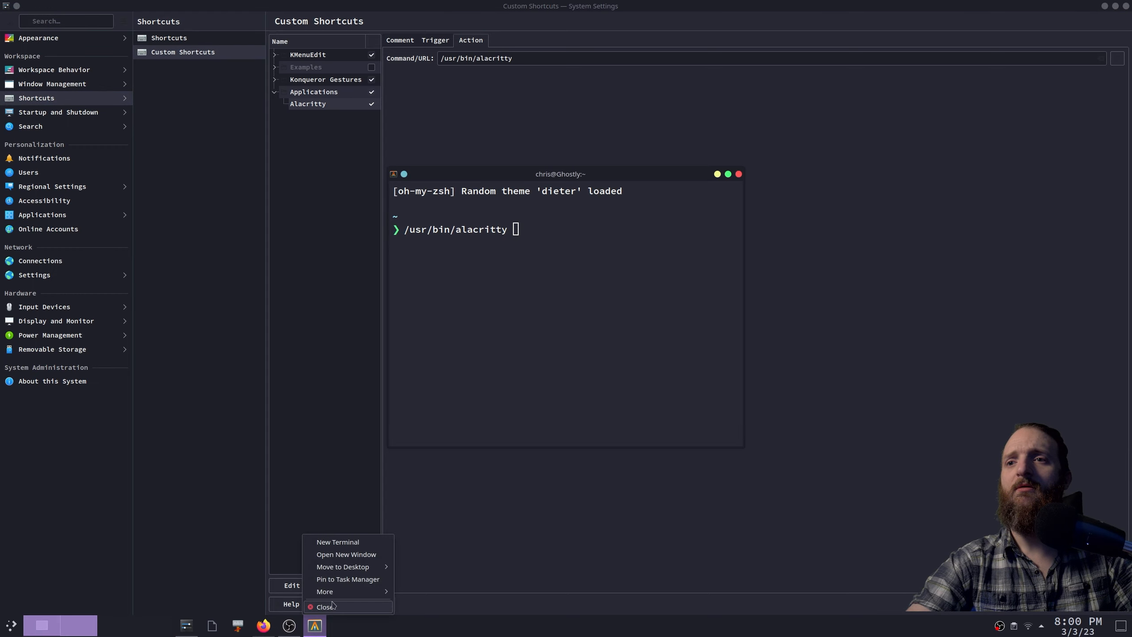
pyautogui.click(334, 607)
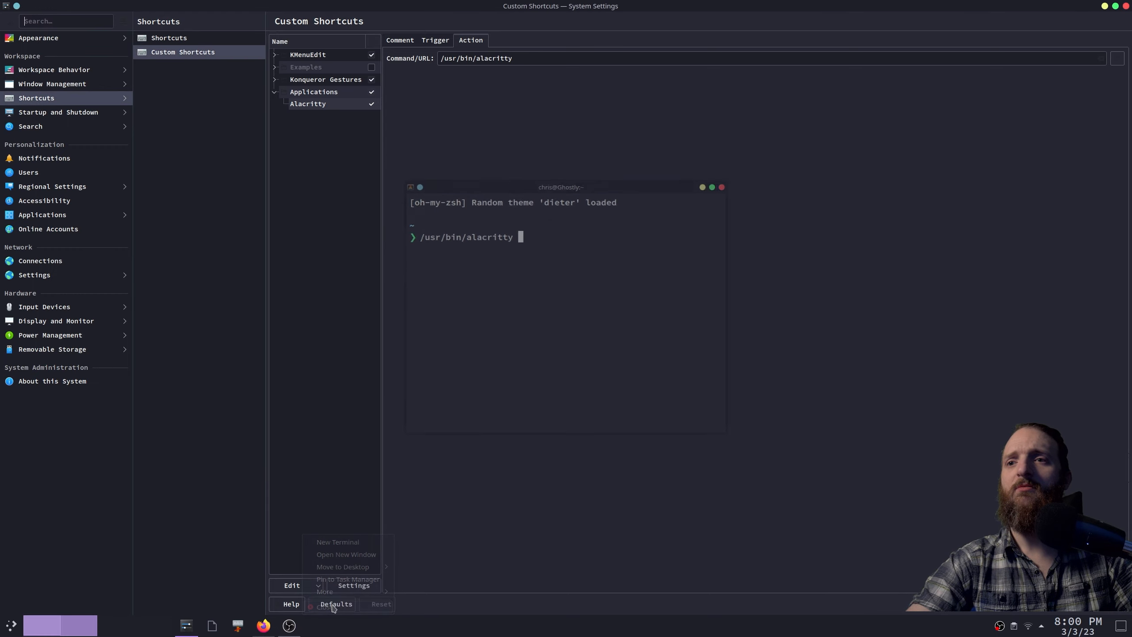
# - Minimize System Settings, test the new shortcut by launching Alacritty from the desktop, and end that terminal session with exit
pyautogui.click(186, 625)
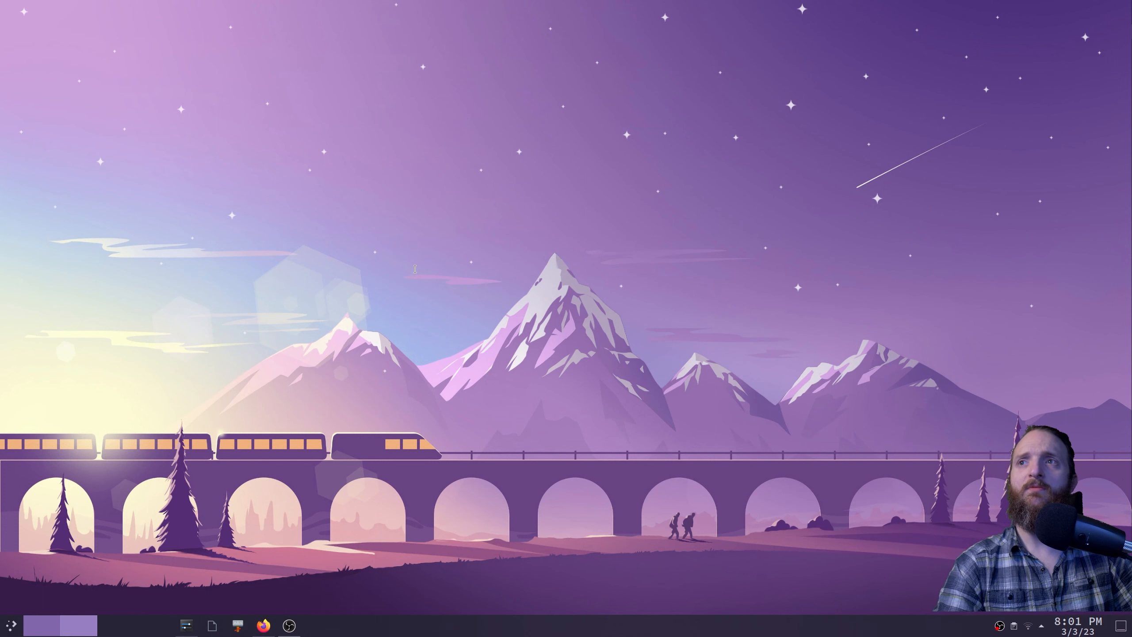
pyautogui.hotkey('ctrl', 'alt', 't')
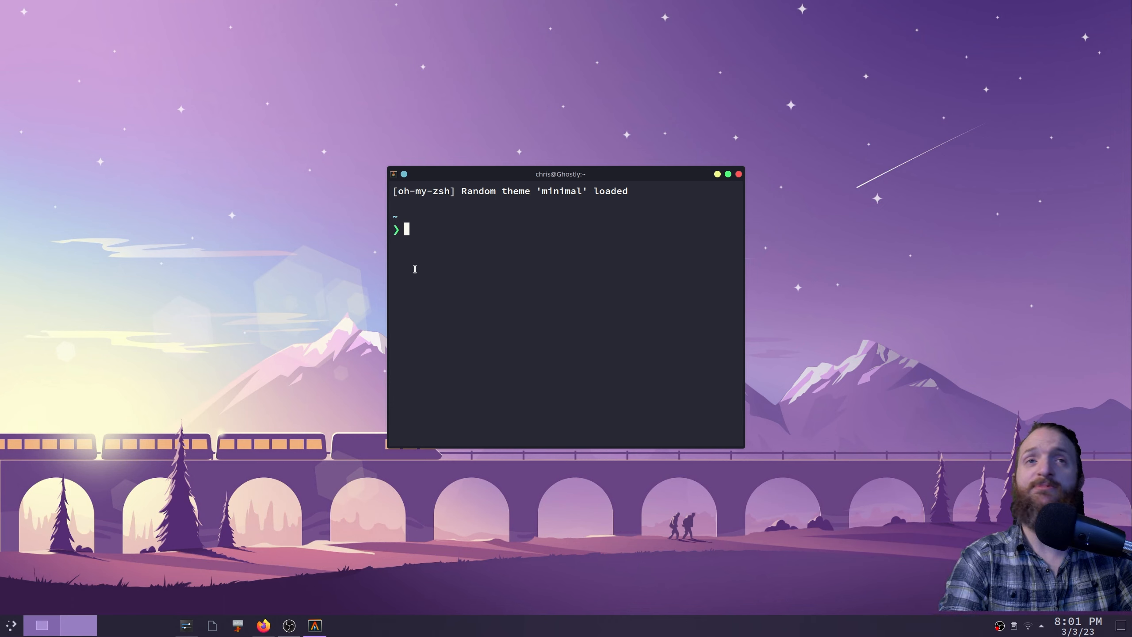
pyautogui.write('exu')
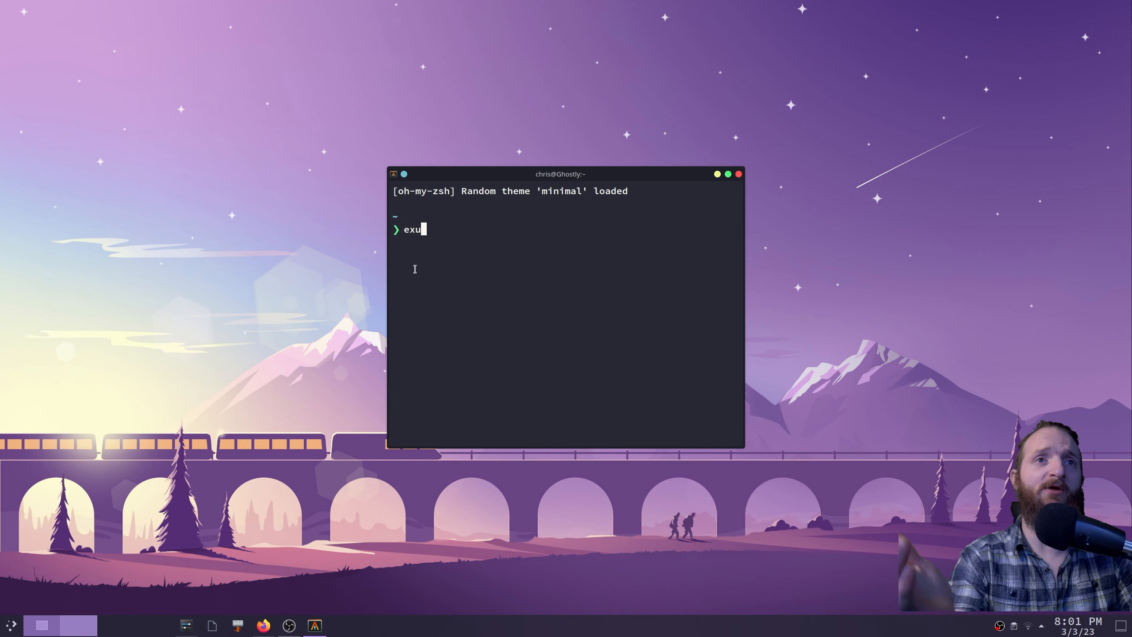
pyautogui.press('BackSpace')
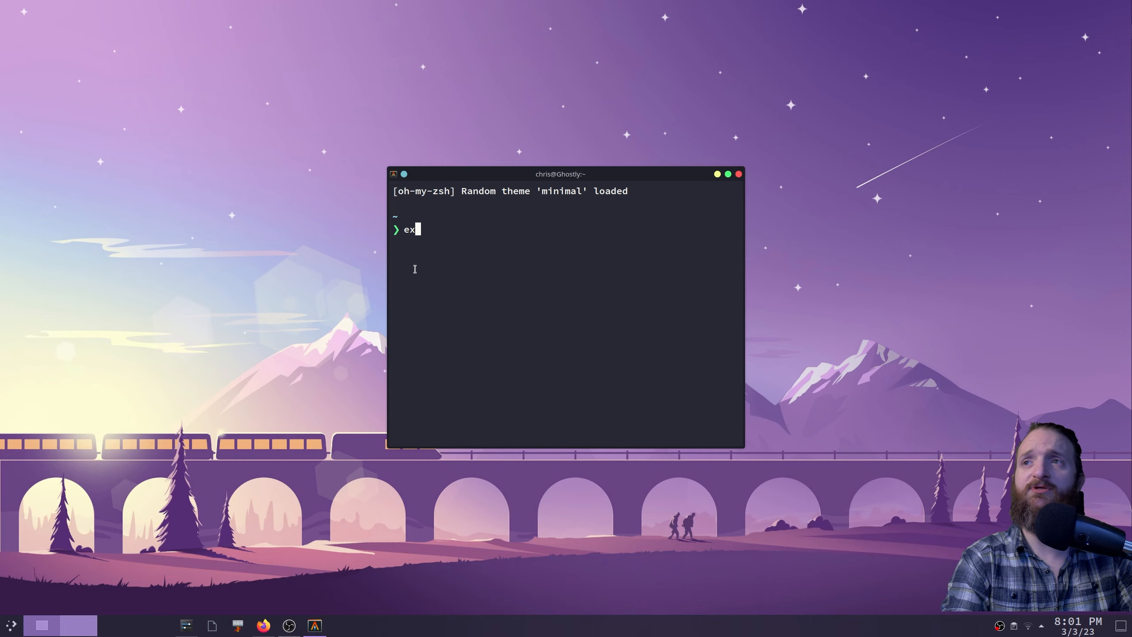
pyautogui.write('it')
pyautogui.press('Return')
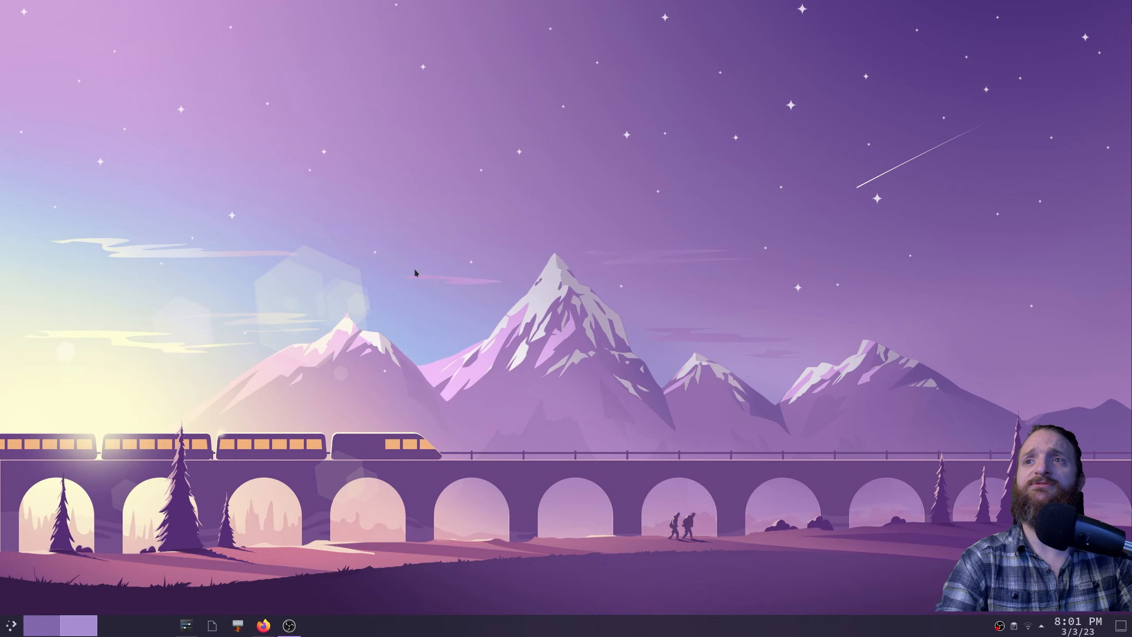
# - Return to System Settings and add a global Command/URL shortcut named Firefox to the Applications group
pyautogui.click(195, 629)
pyautogui.click(338, 100)
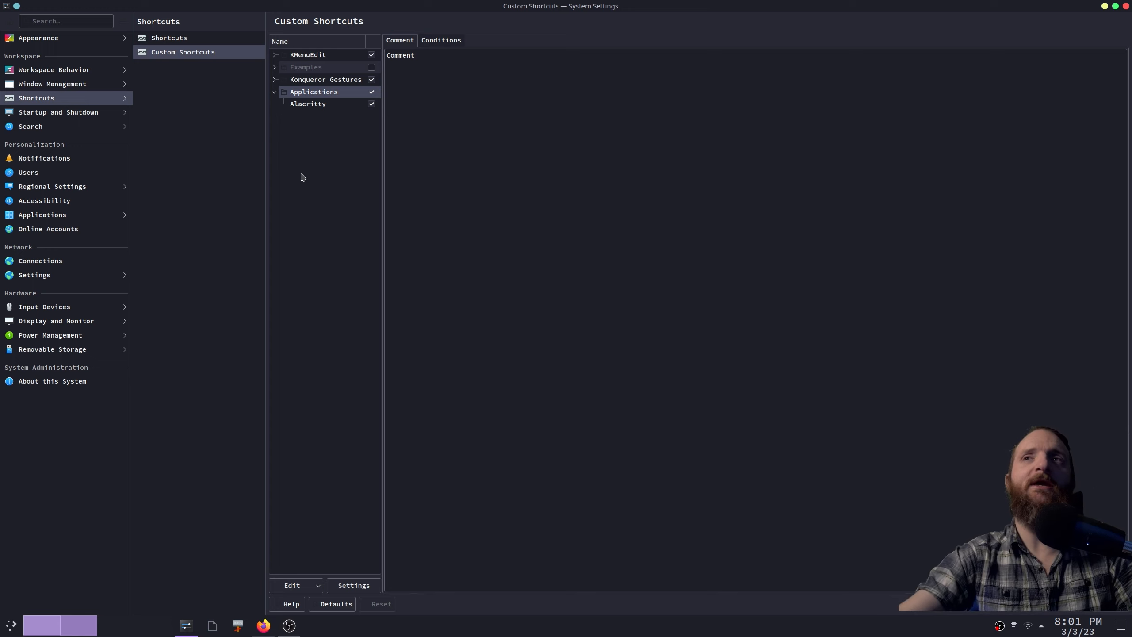
pyautogui.rightClick(341, 92)
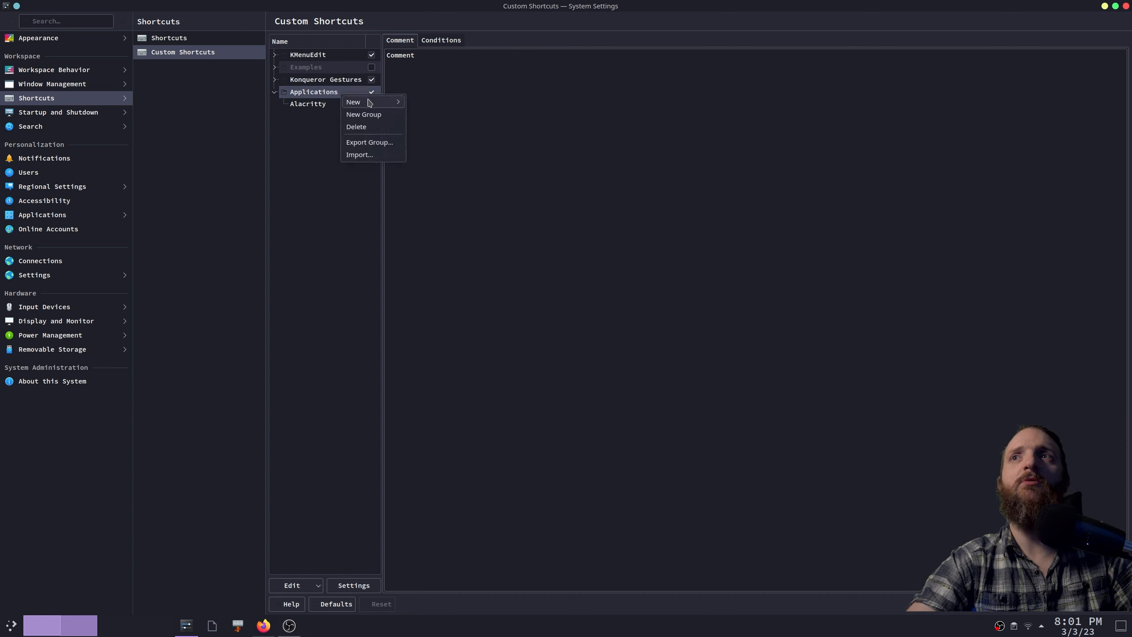
pyautogui.moveTo(370, 102)
pyautogui.moveTo(458, 104)
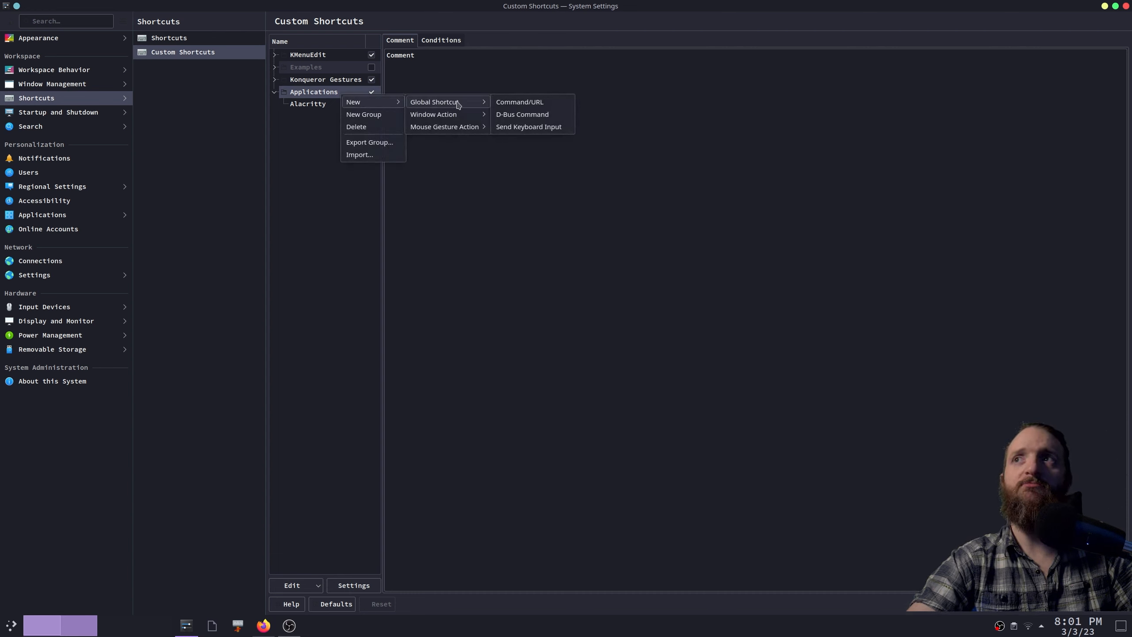
pyautogui.click(534, 103)
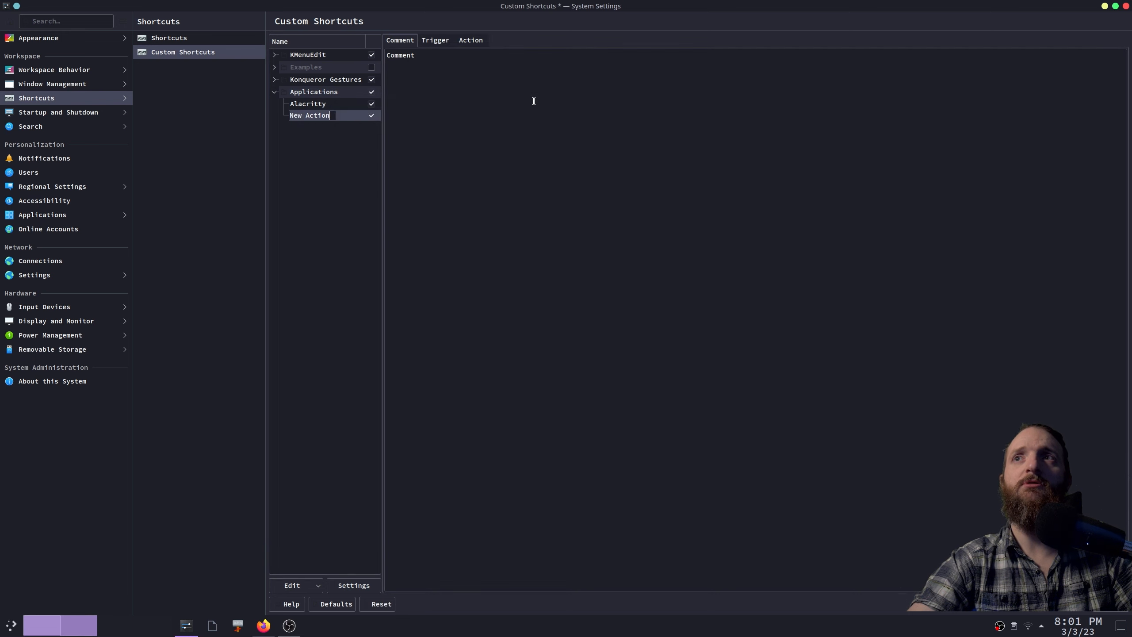
pyautogui.write('Firefox')
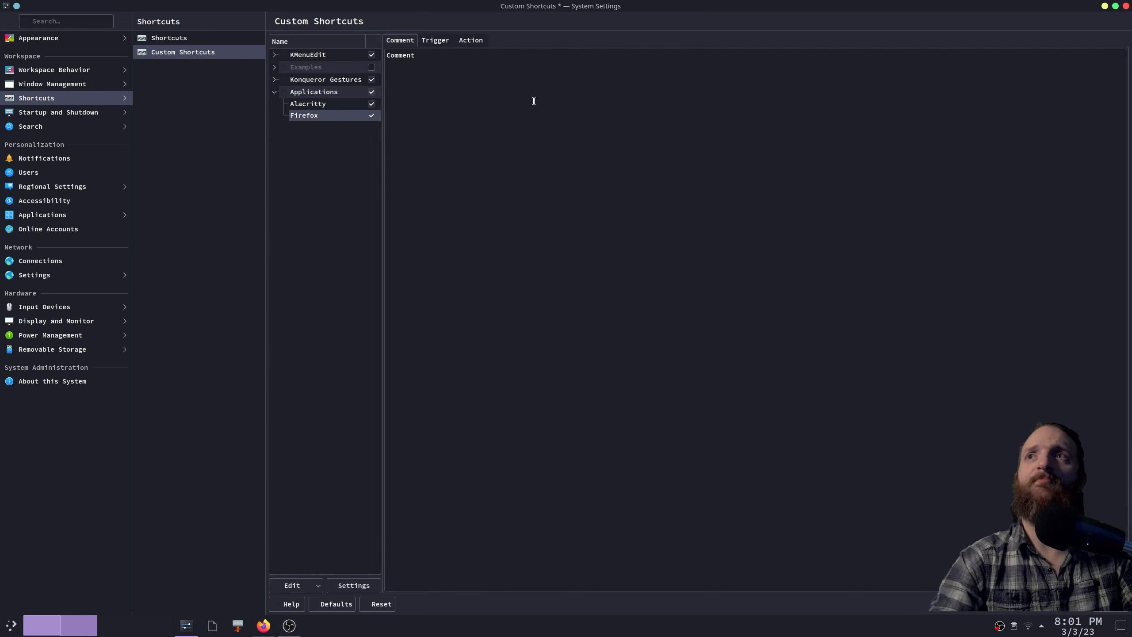
# - Replace the Firefox shortcut's placeholder comment with "Firefox Web Browser"
pyautogui.click(550, 55)
pyautogui.press('BackSpace')
pyautogui.press('BackSpace')
pyautogui.press('BackSpace')
pyautogui.press('BackSpace')
pyautogui.press('BackSpace')
pyautogui.press('BackSpace')
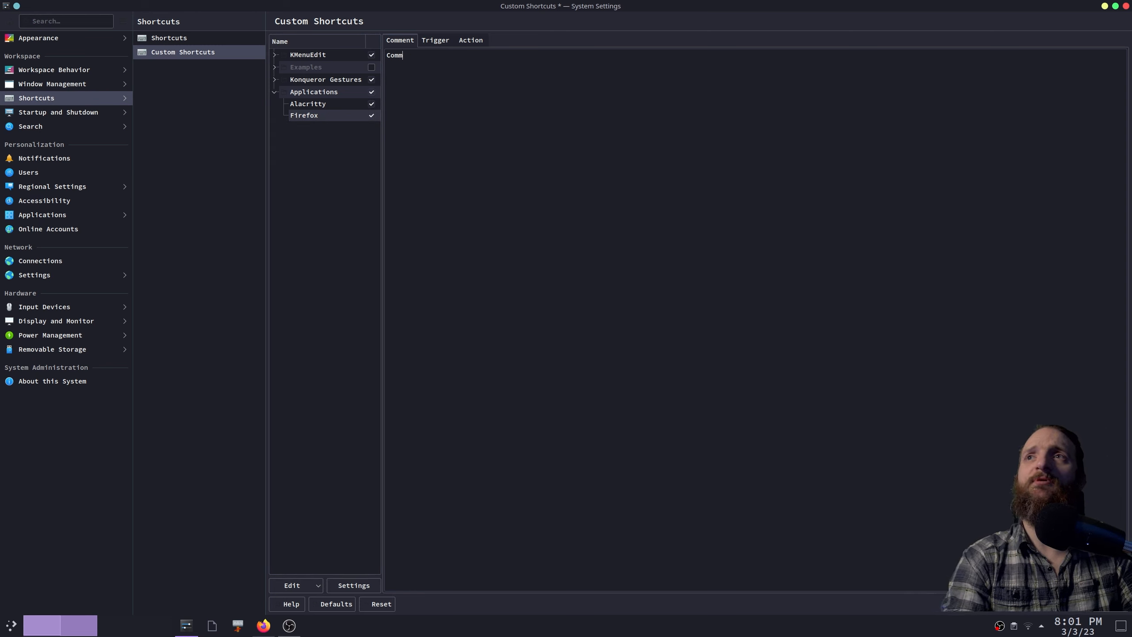
pyautogui.write('Firefox')
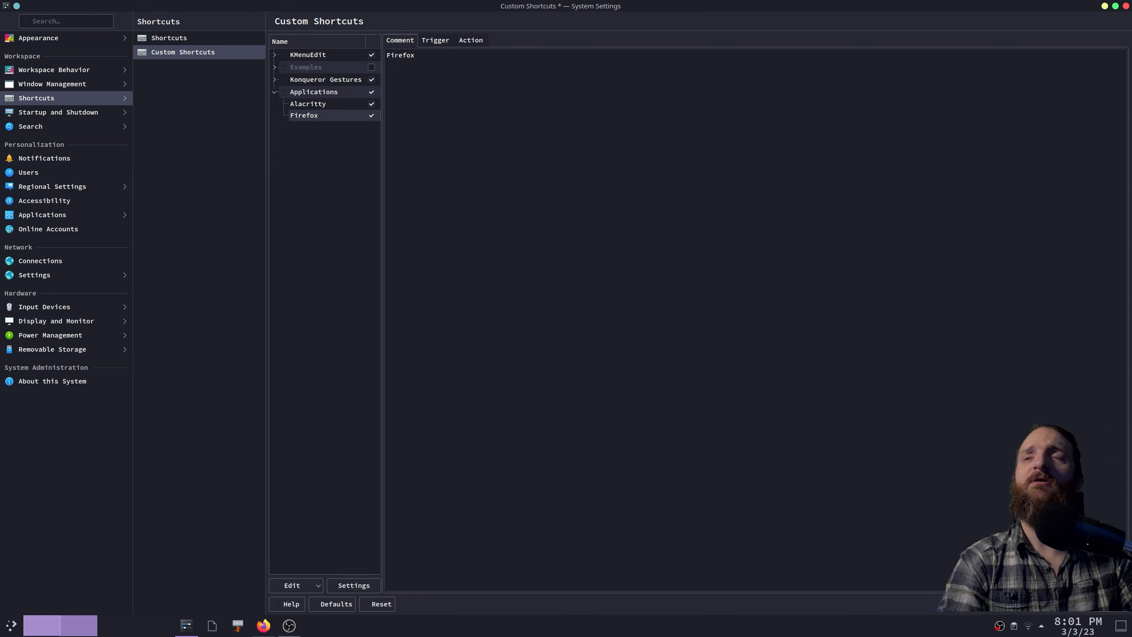
pyautogui.write(' WEb B')
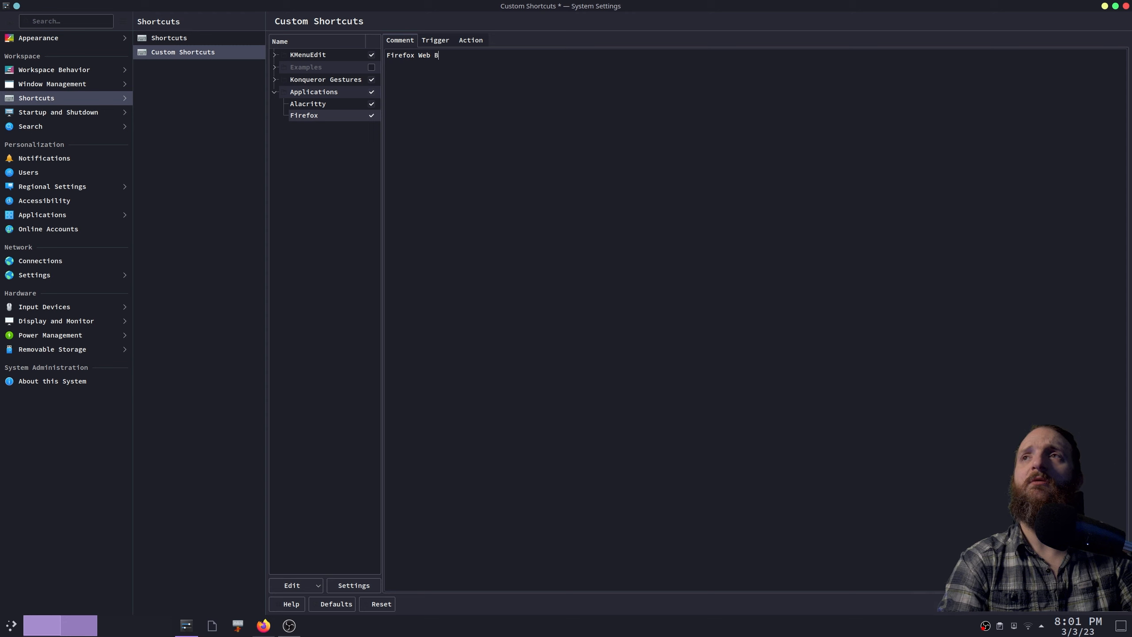
pyautogui.write('row')
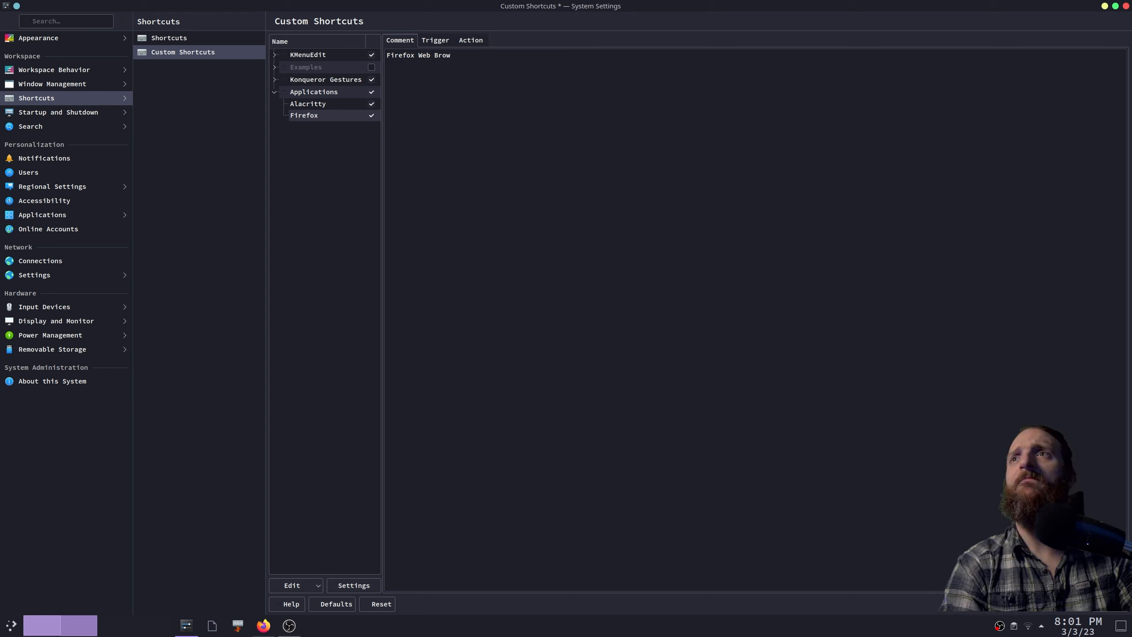
pyautogui.write('eser')
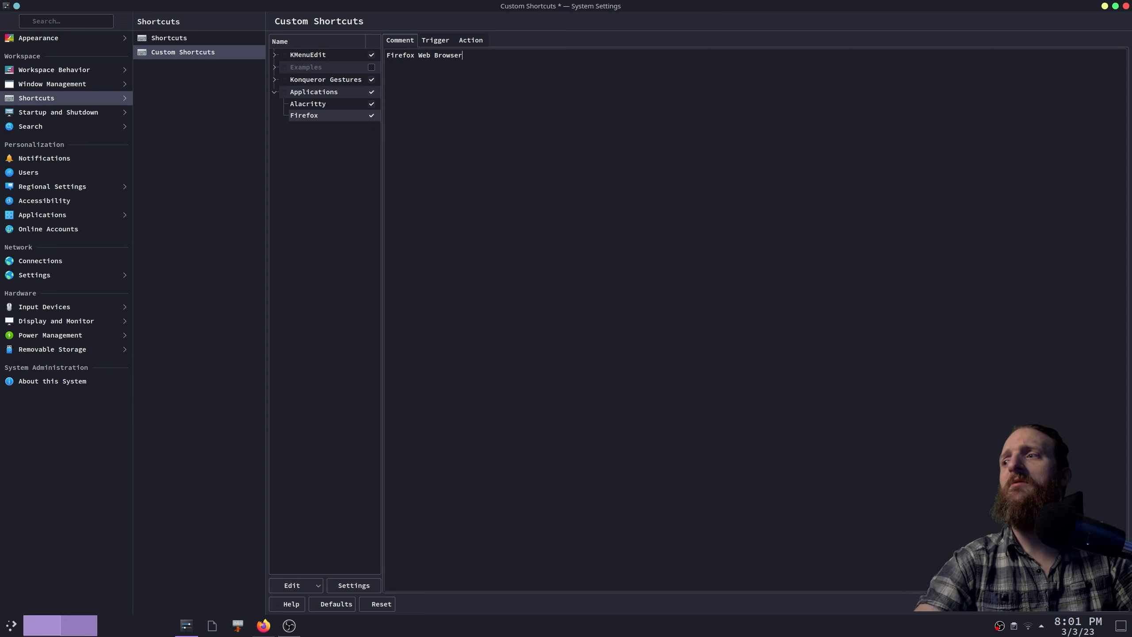
# - Set the Firefox shortcut's trigger to Meta+F
pyautogui.click(435, 41)
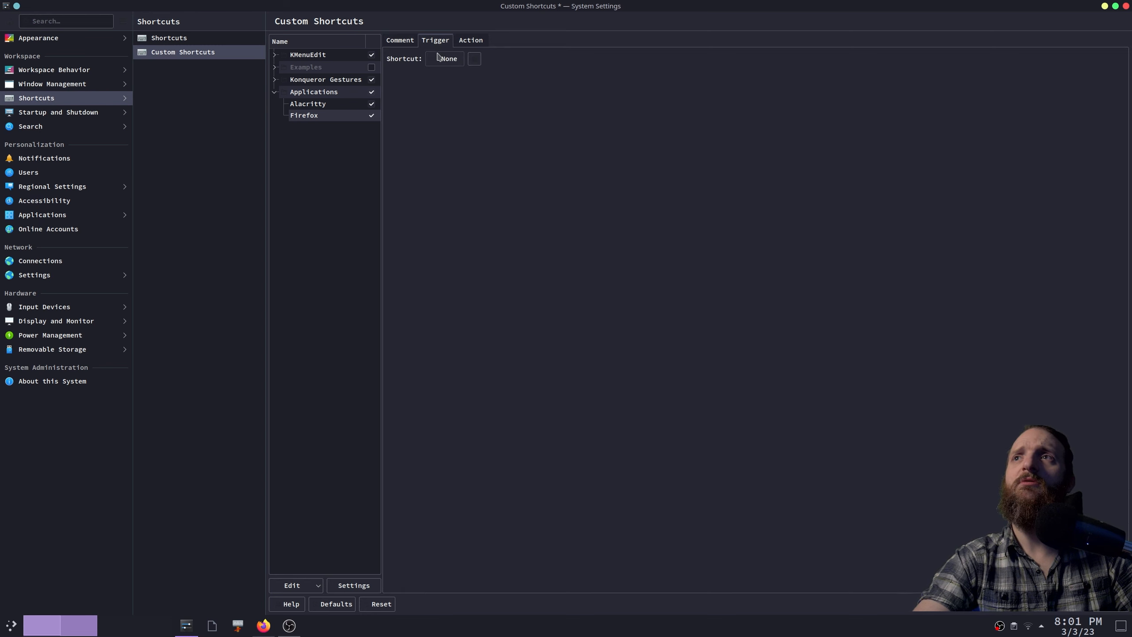
pyautogui.click(447, 62)
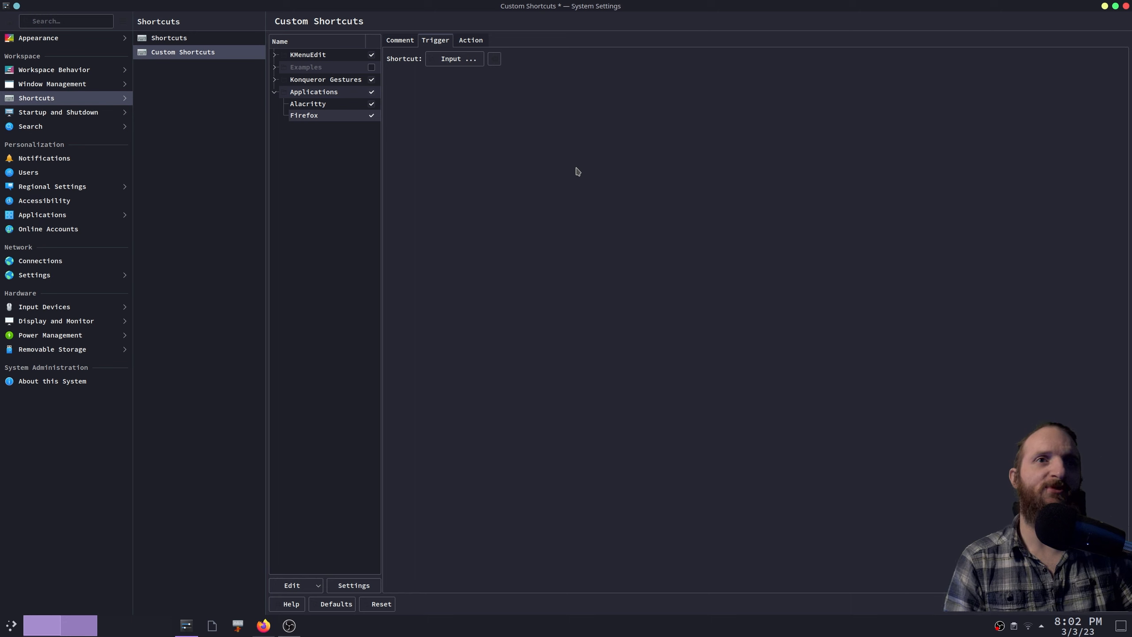
pyautogui.press('super+f')
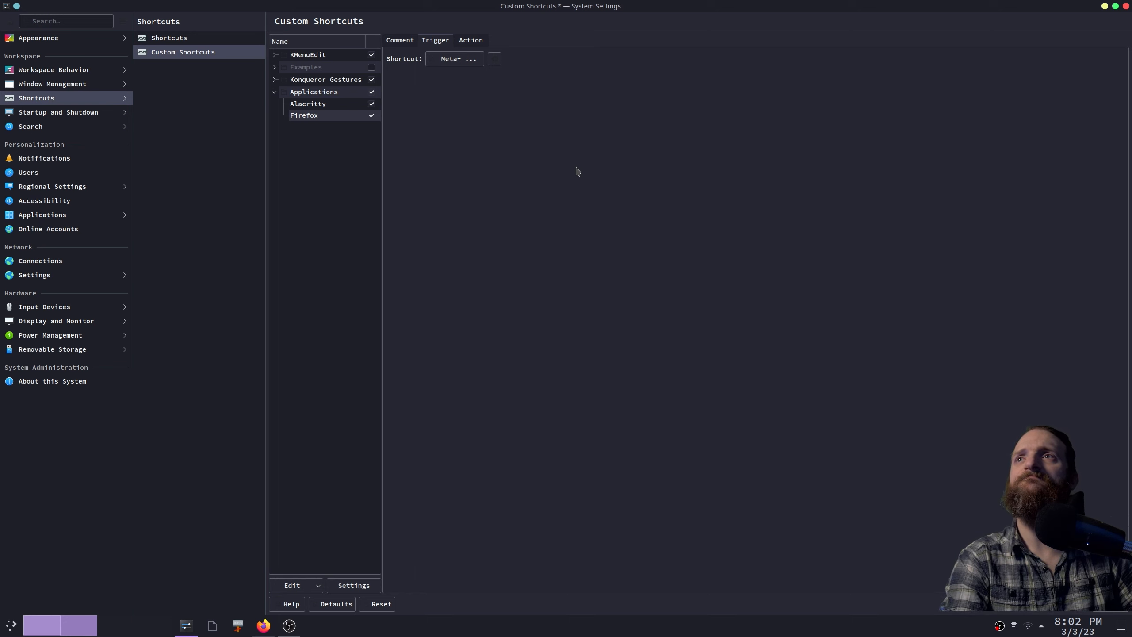
# - Open the Firefox shortcut's action settings and look up the Firefox executable's path under /usr/local/bin and /usr/bin in a new Alacritty terminal
pyautogui.click(464, 45)
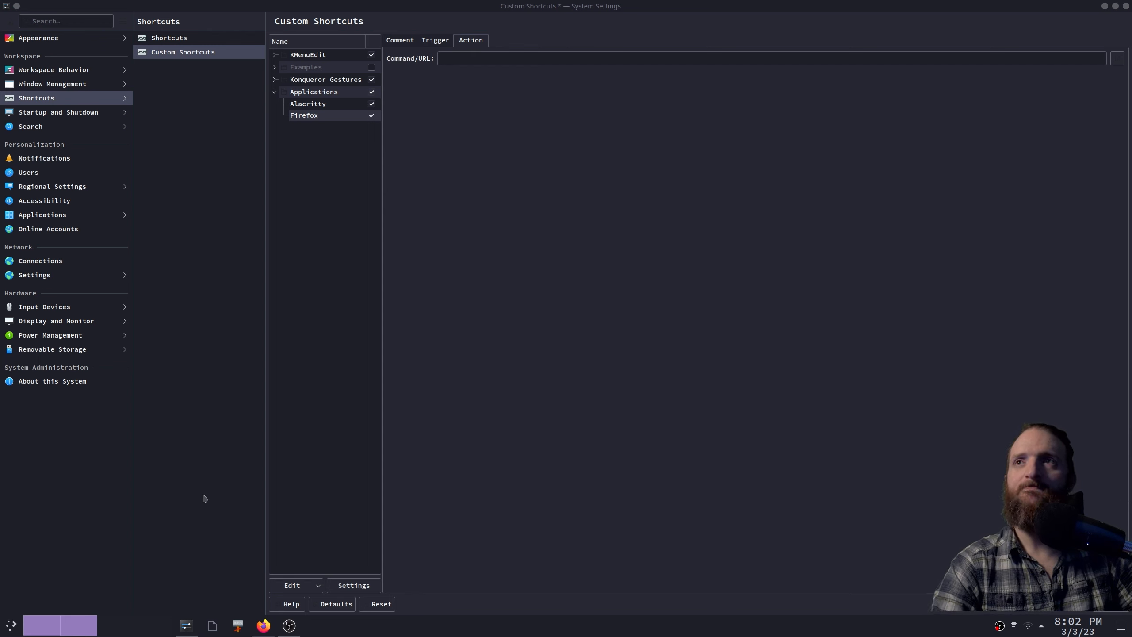
pyautogui.press('super+Return')
pyautogui.write('/')
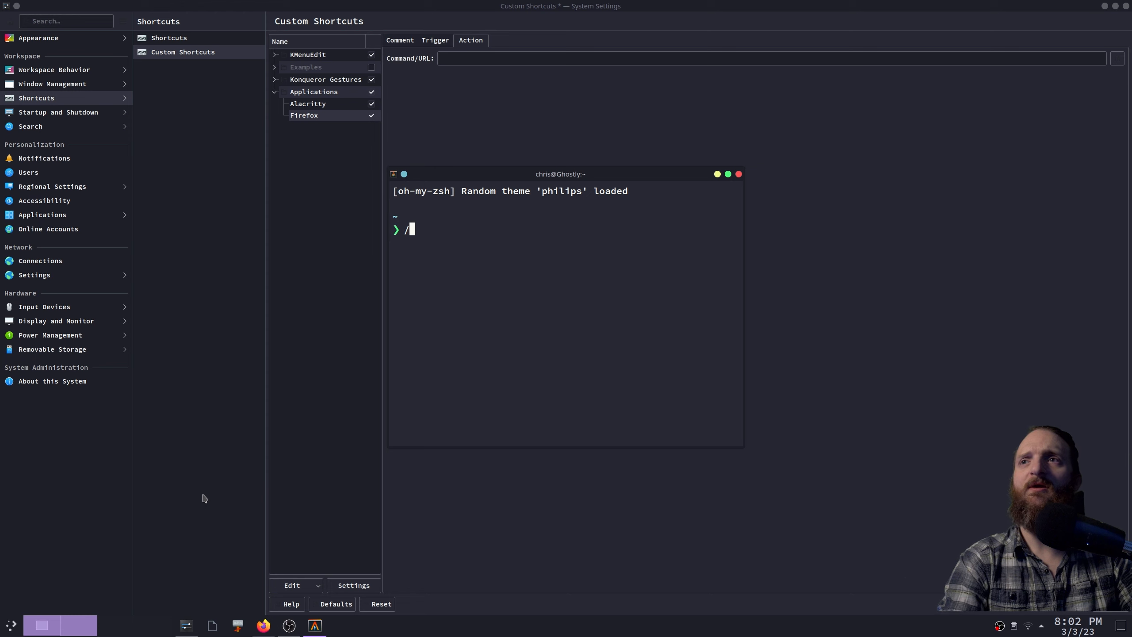
pyautogui.write('usr/local/bin/fi')
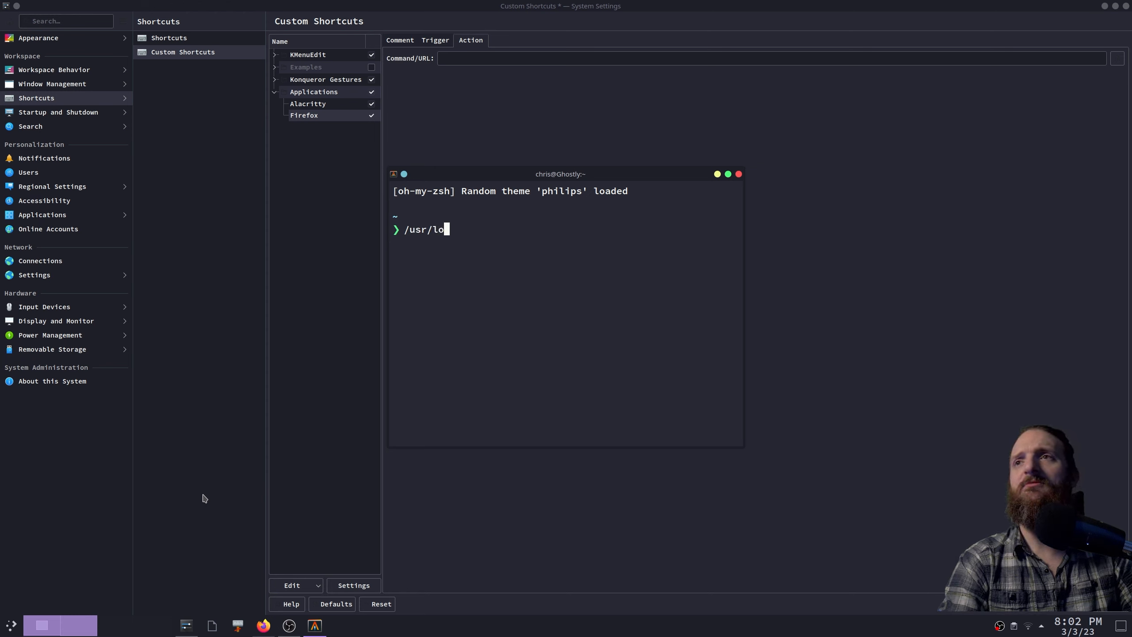
pyautogui.press('BackSpace')
pyautogui.press('BackSpace')
pyautogui.press('BackSpace')
pyautogui.press('BackSpace')
pyautogui.press('BackSpace')
pyautogui.press('BackSpace')
pyautogui.press('BackSpace')
pyautogui.press('BackSpace')
pyautogui.press('BackSpace')
pyautogui.press('BackSpace')
pyautogui.press('BackSpace')
pyautogui.press('BackSpace')
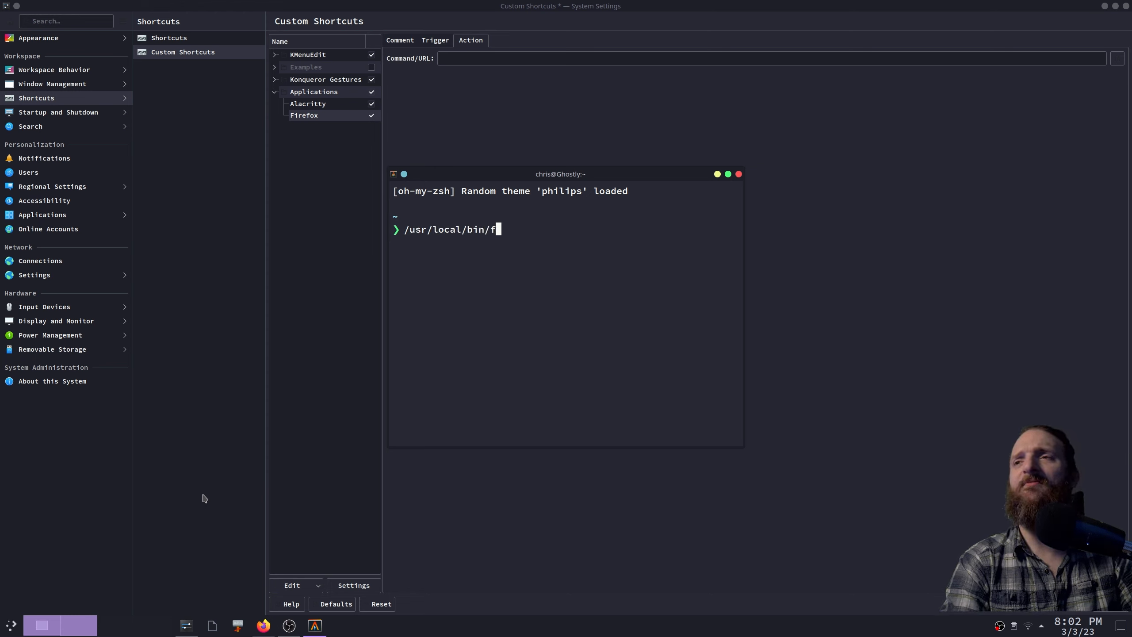
pyautogui.write('bin/firefox-bin')
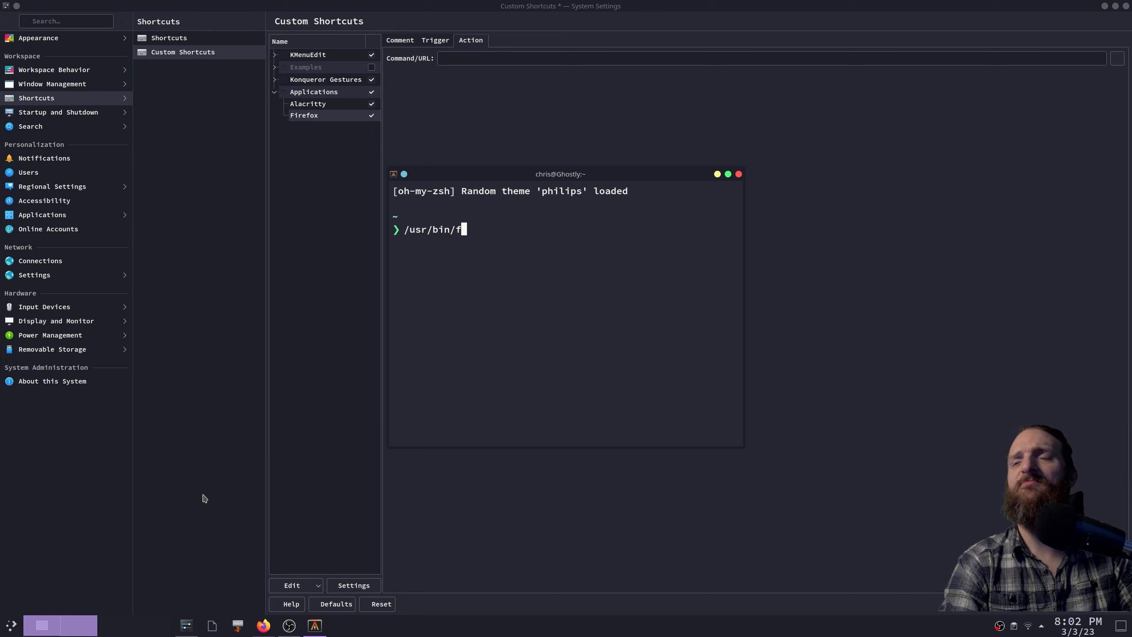
# - Set the Firefox shortcut's command to /usr/bin/firefox-bin in System Settings and apply the changes
pyautogui.click(486, 61)
pyautogui.write('/u')
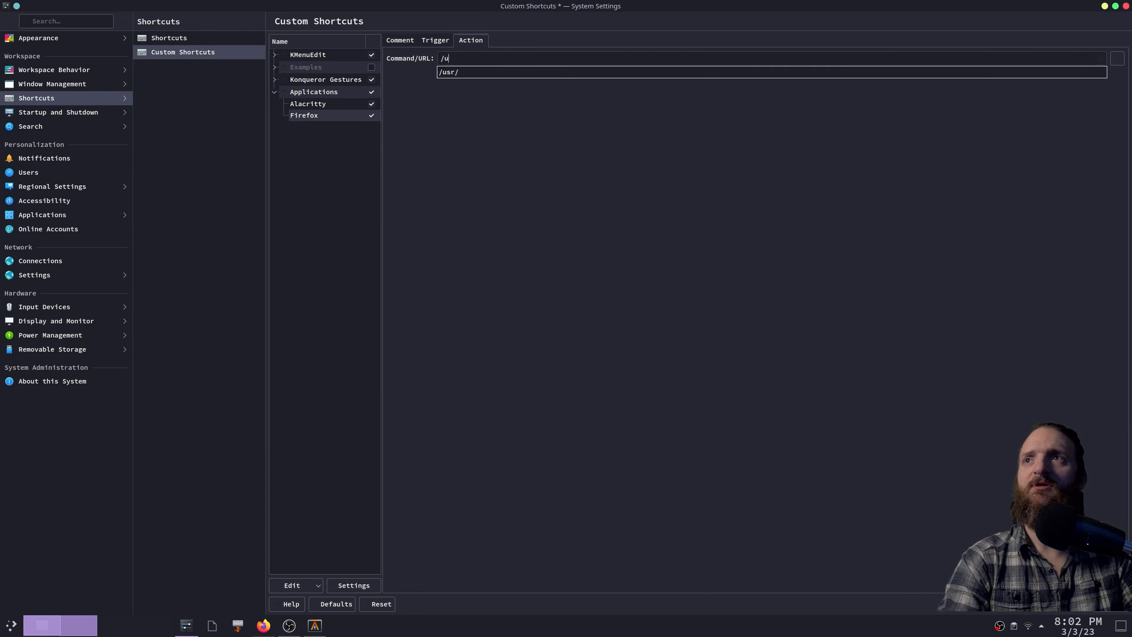
pyautogui.write('sr/bin/firefox-bin')
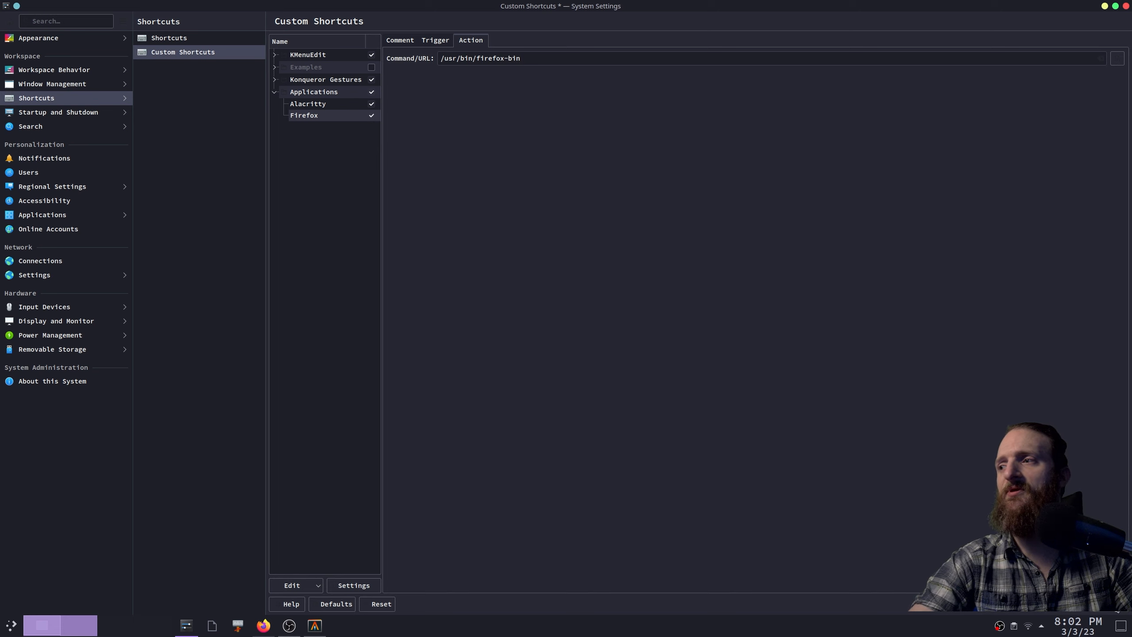
pyautogui.click(1113, 605)
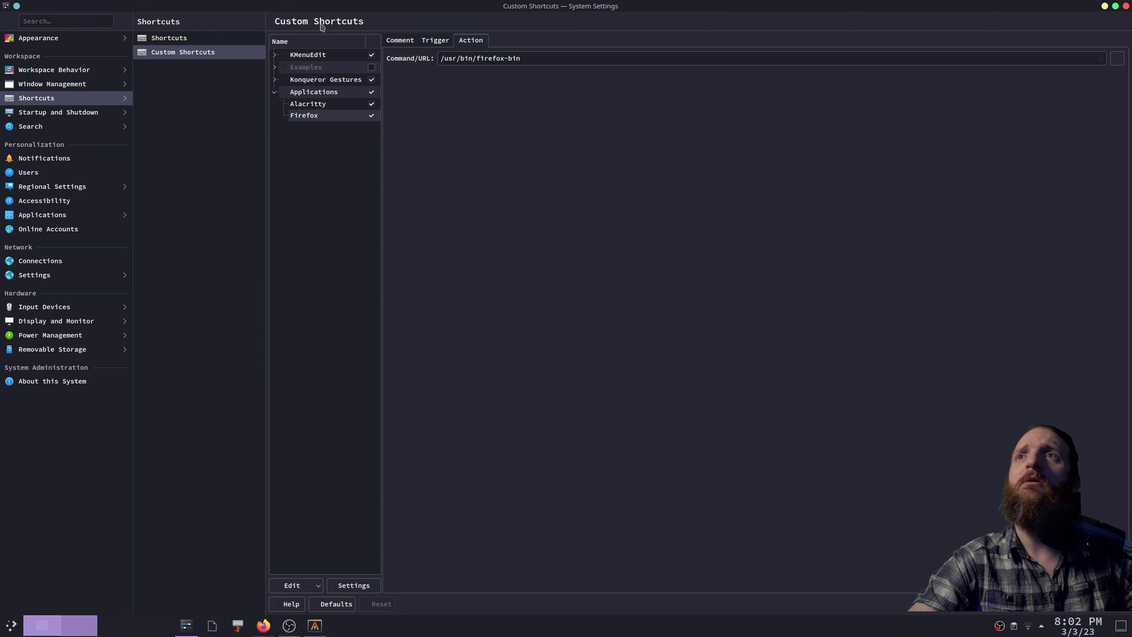
# - Show Dolphin's entry in the standard Shortcuts settings, test its default Meta+E shortcut, and close the file manager window
pyautogui.click(199, 39)
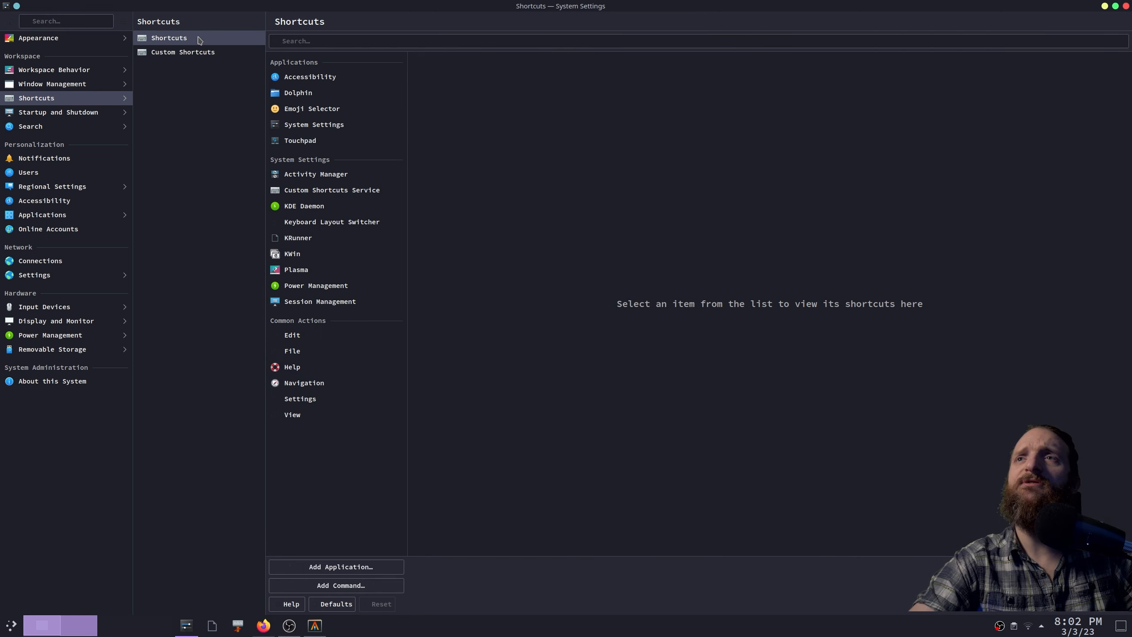
pyautogui.click(346, 93)
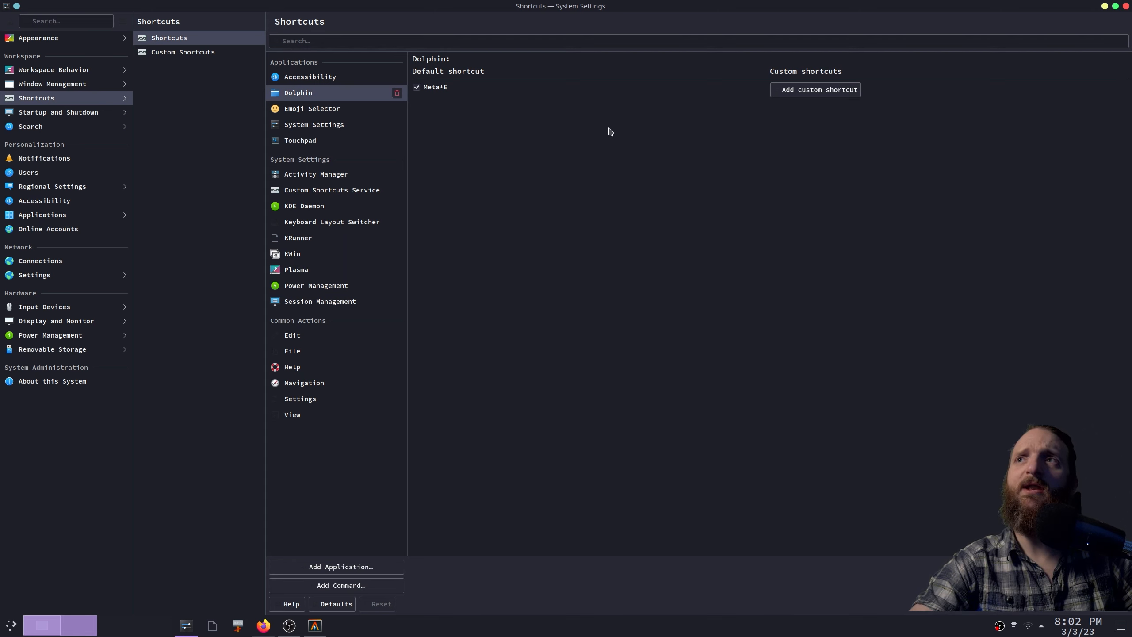
pyautogui.press('super+e')
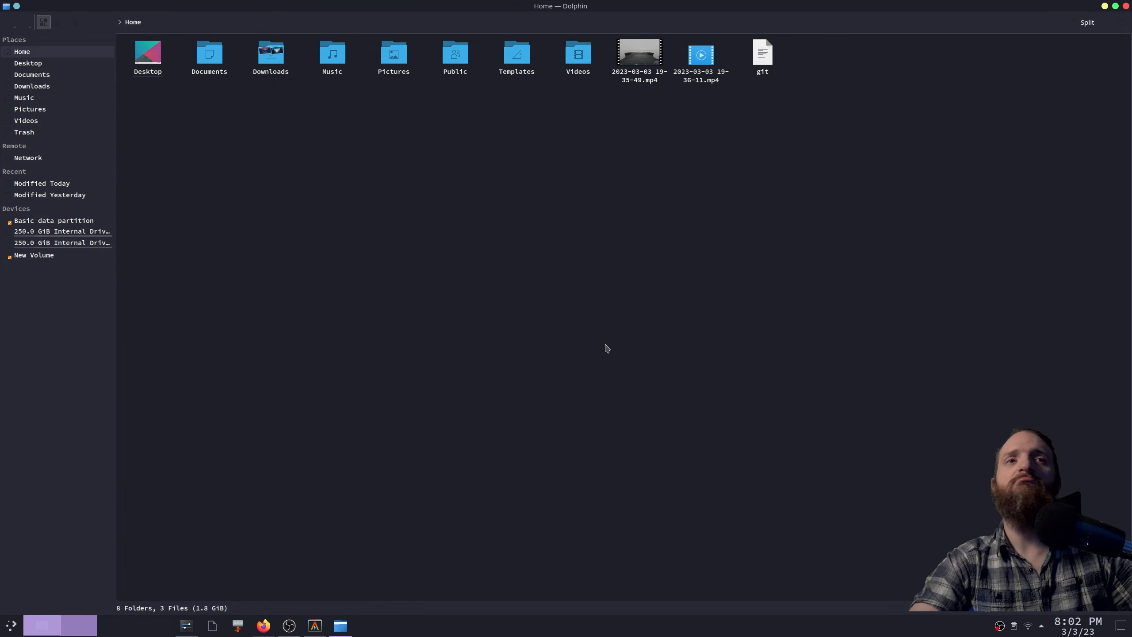
pyautogui.moveTo(821, 357); pyautogui.dragTo(750, 453)
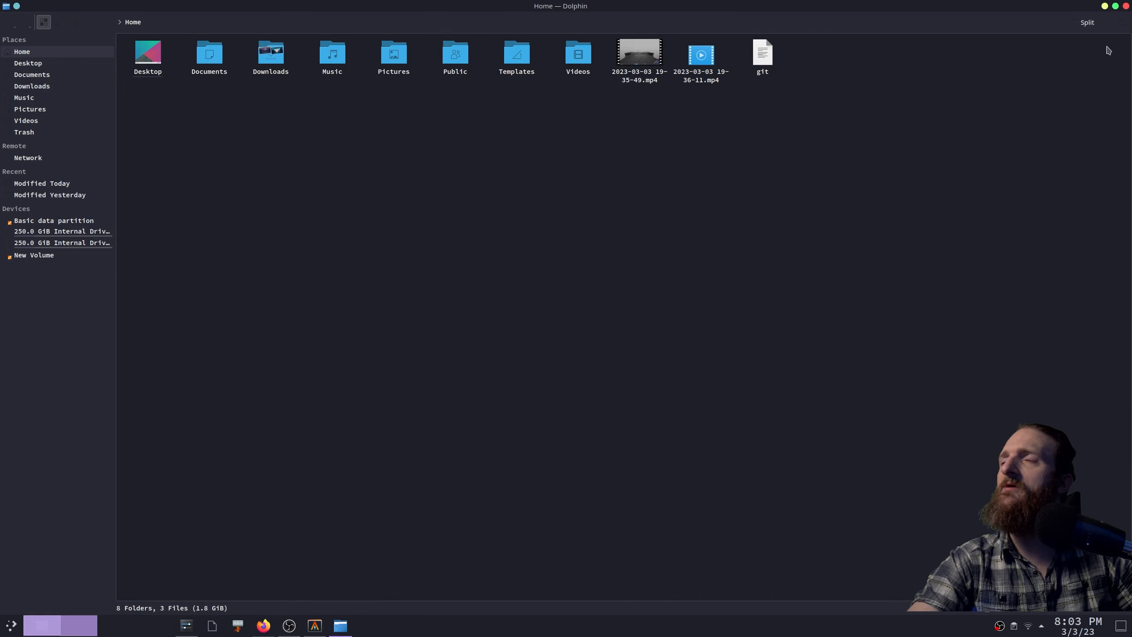
pyautogui.click(1125, 6)
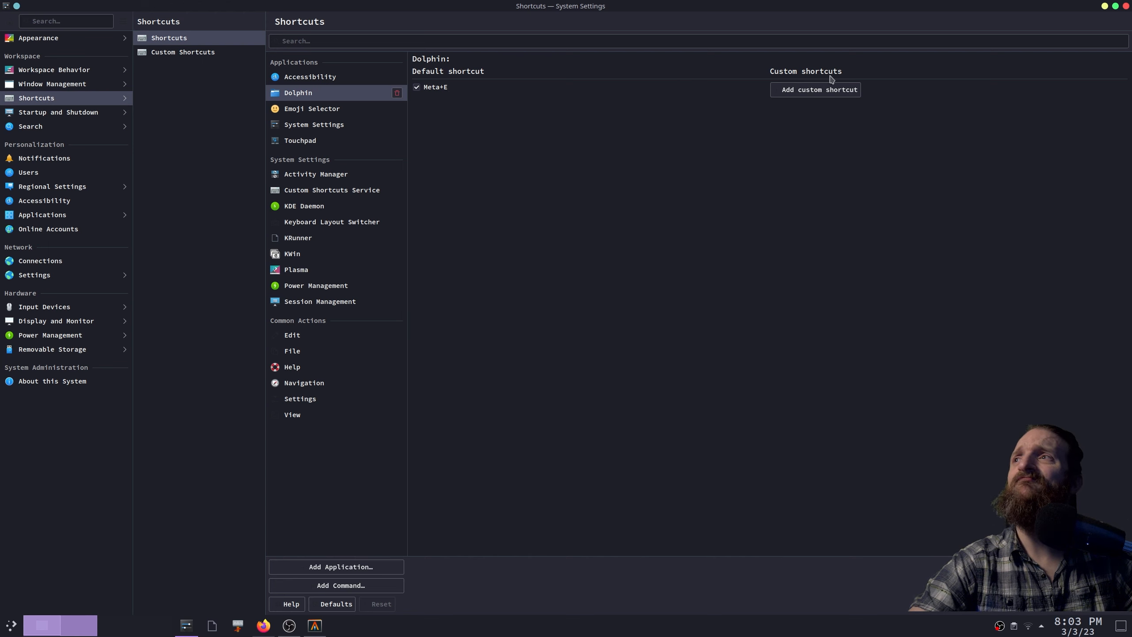
# - Add Meta+D as Dolphin's custom shortcut, reassigning it from Peek at Desktop, apply it, and test it by opening and closing Dolphin
pyautogui.click(805, 96)
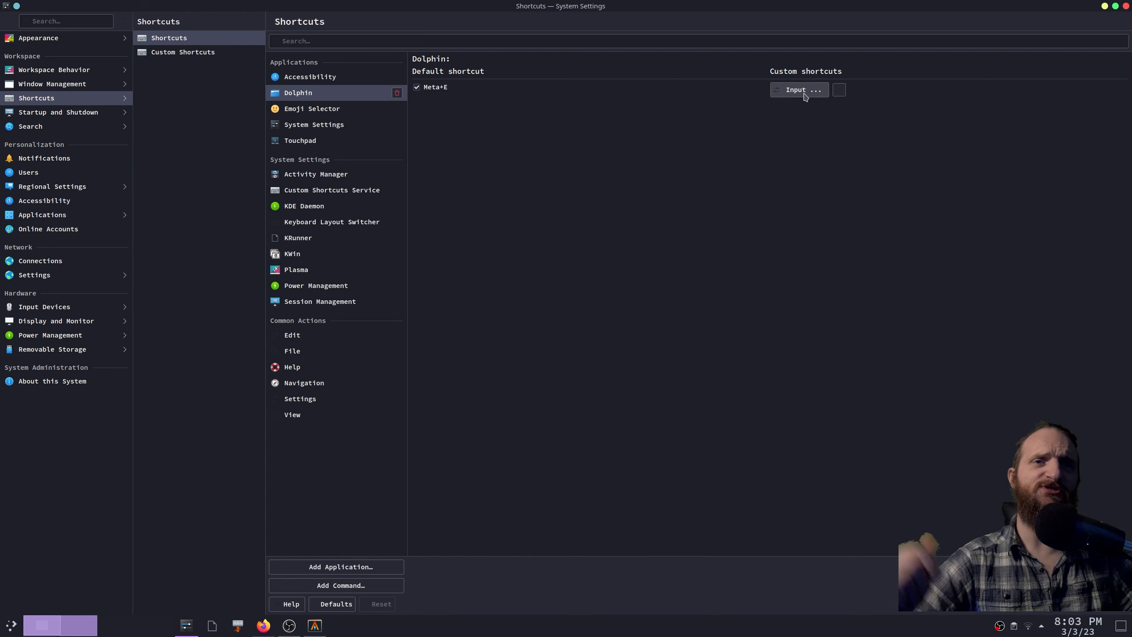
pyautogui.press('super')
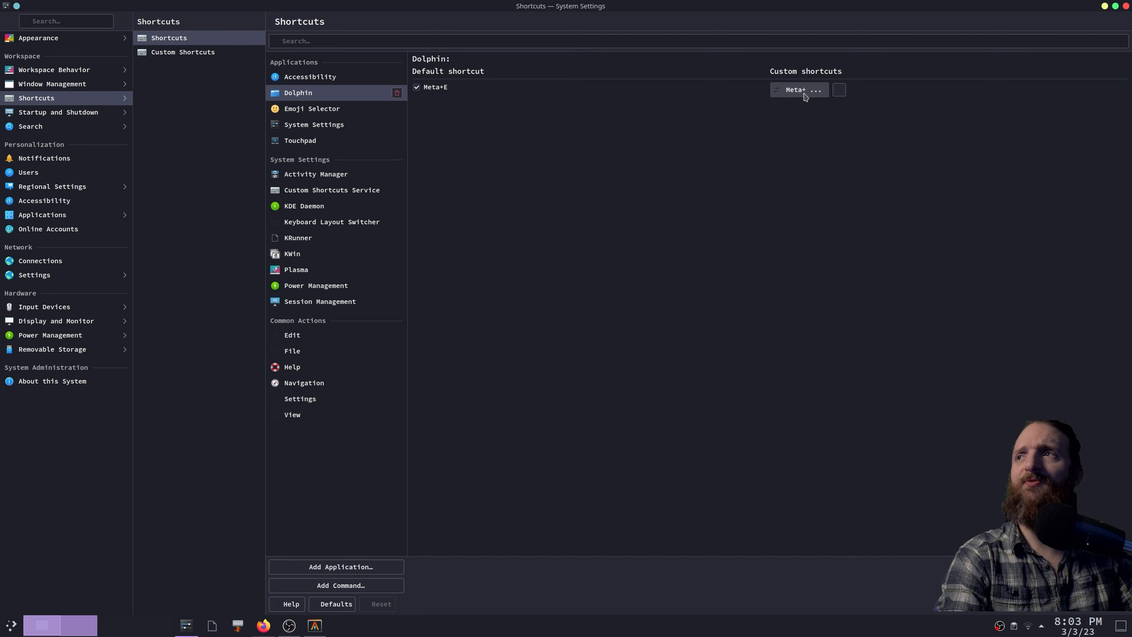
pyautogui.press('super+d')
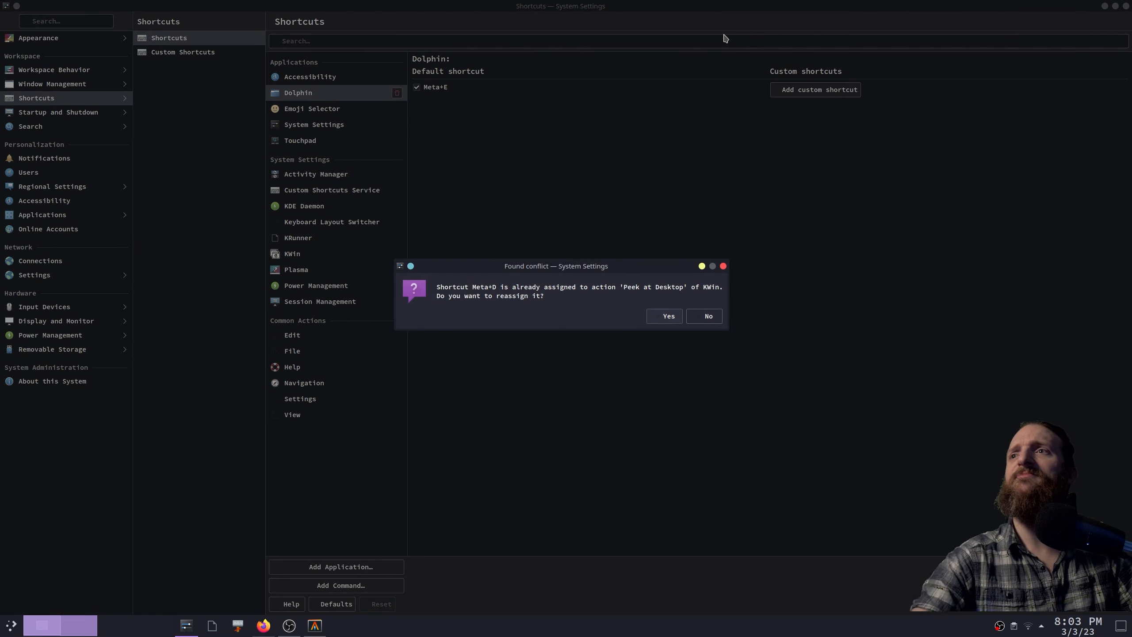
pyautogui.click(668, 318)
pyautogui.click(1104, 603)
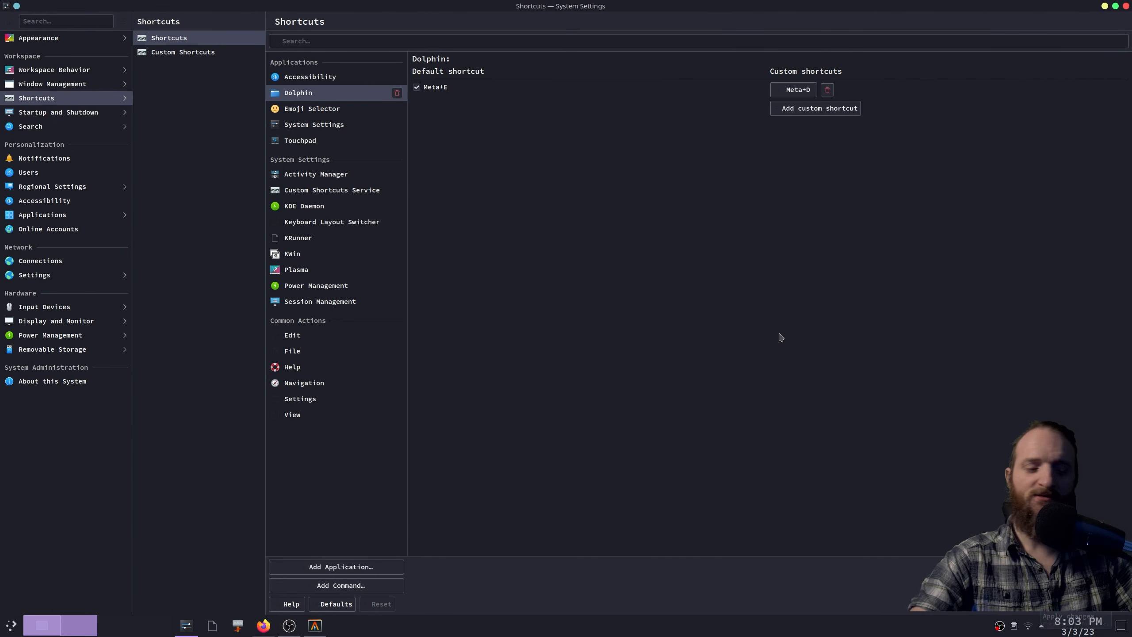
pyautogui.press('super+d')
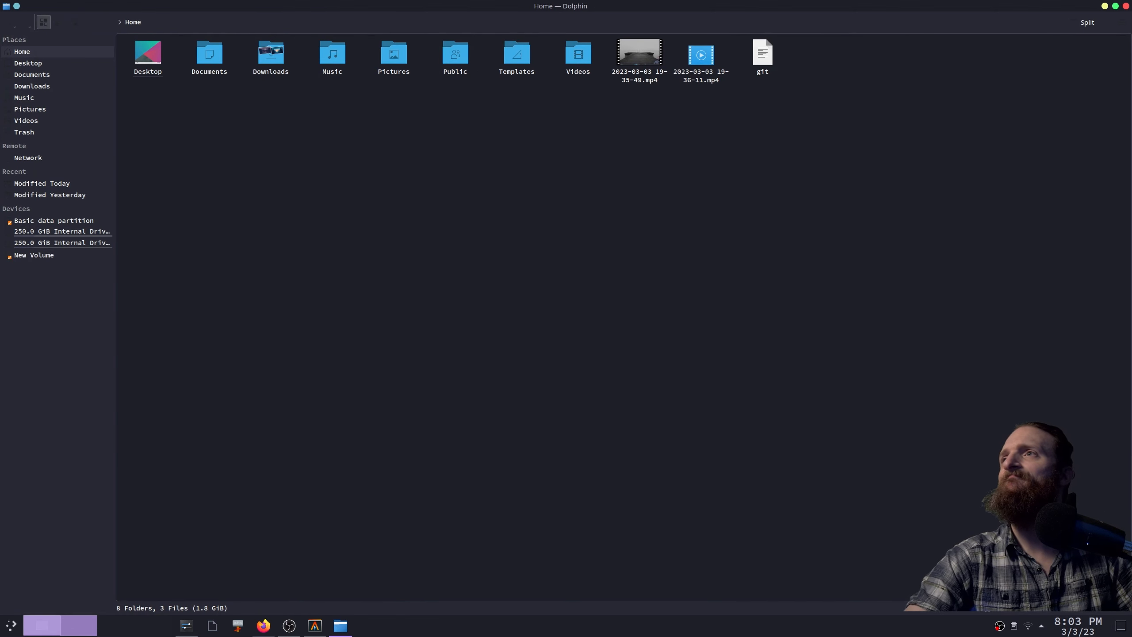
pyautogui.click(1126, 6)
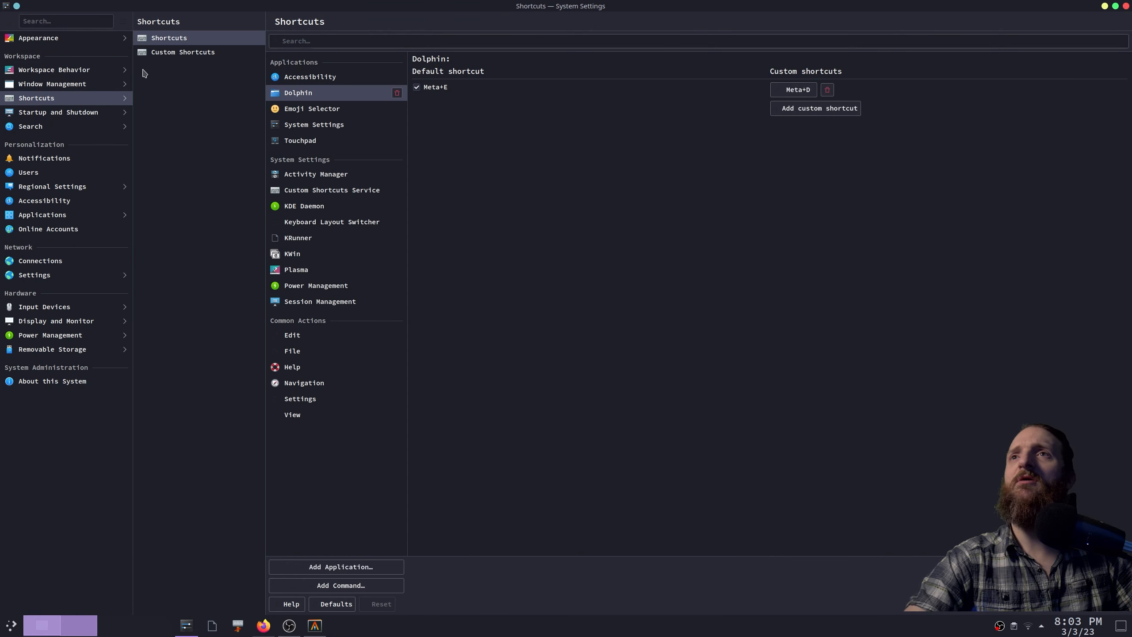
# - Return to Custom Shortcuts and add a global Command/URL shortcut named Emacsclient to the Applications group
pyautogui.click(221, 50)
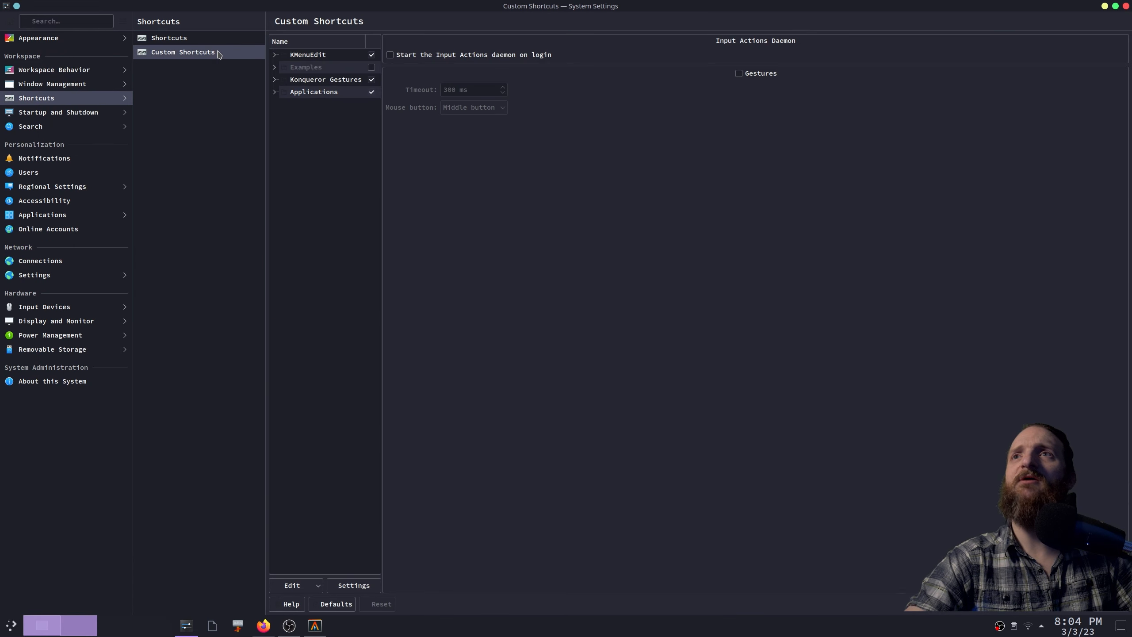
pyautogui.doubleClick(312, 95)
pyautogui.click(312, 108)
pyautogui.click(274, 92)
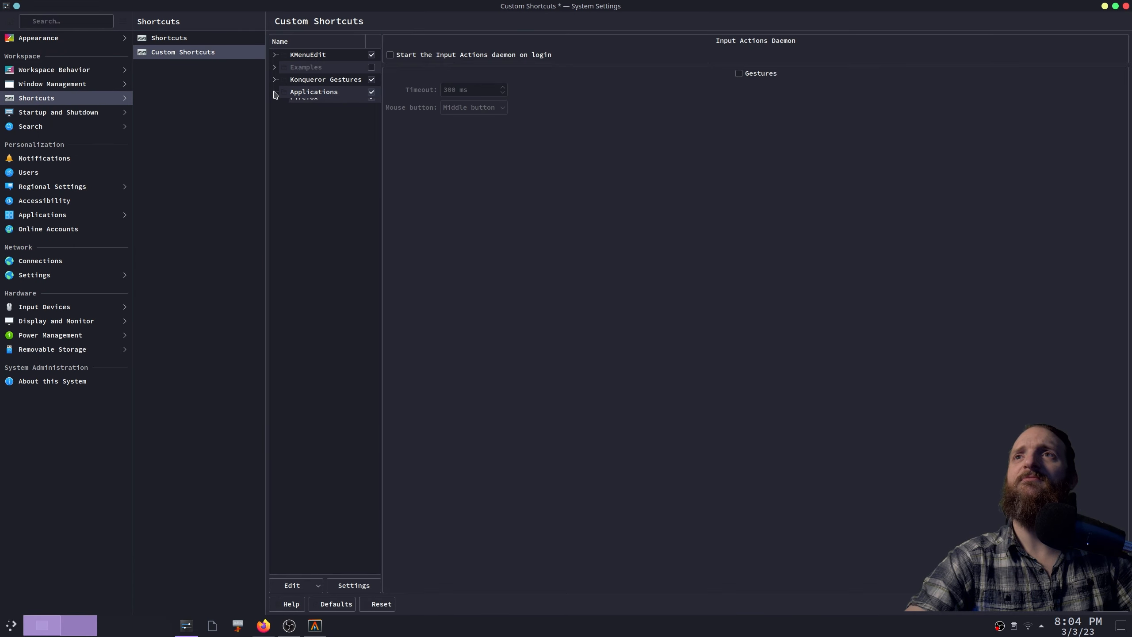
pyautogui.click(341, 97)
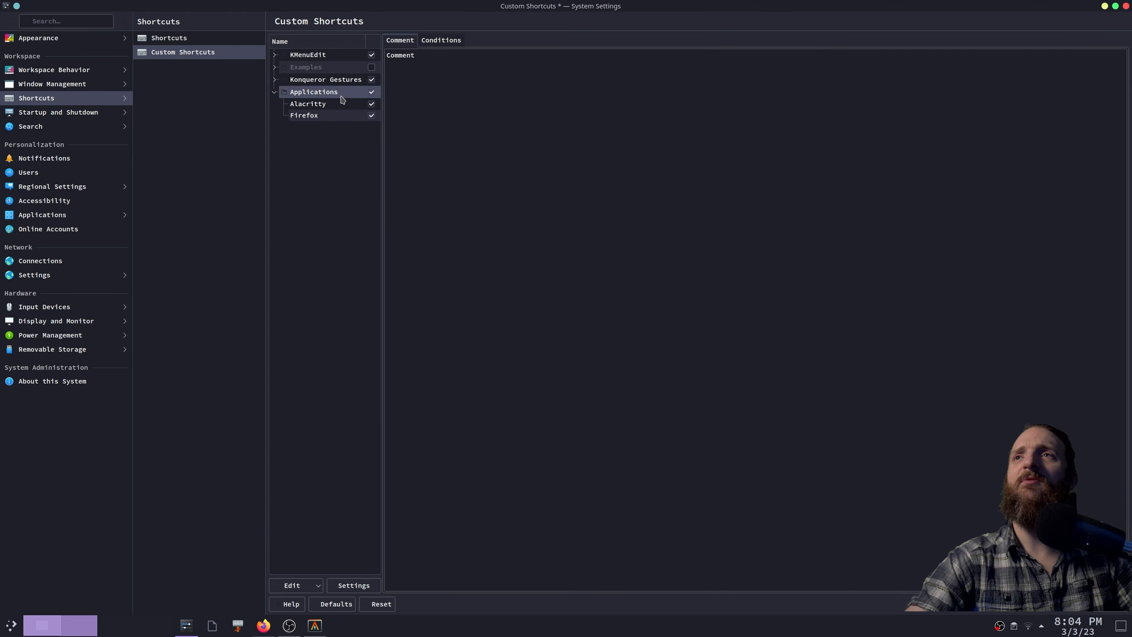
pyautogui.rightClick(342, 99)
pyautogui.moveTo(379, 104)
pyautogui.moveTo(440, 106)
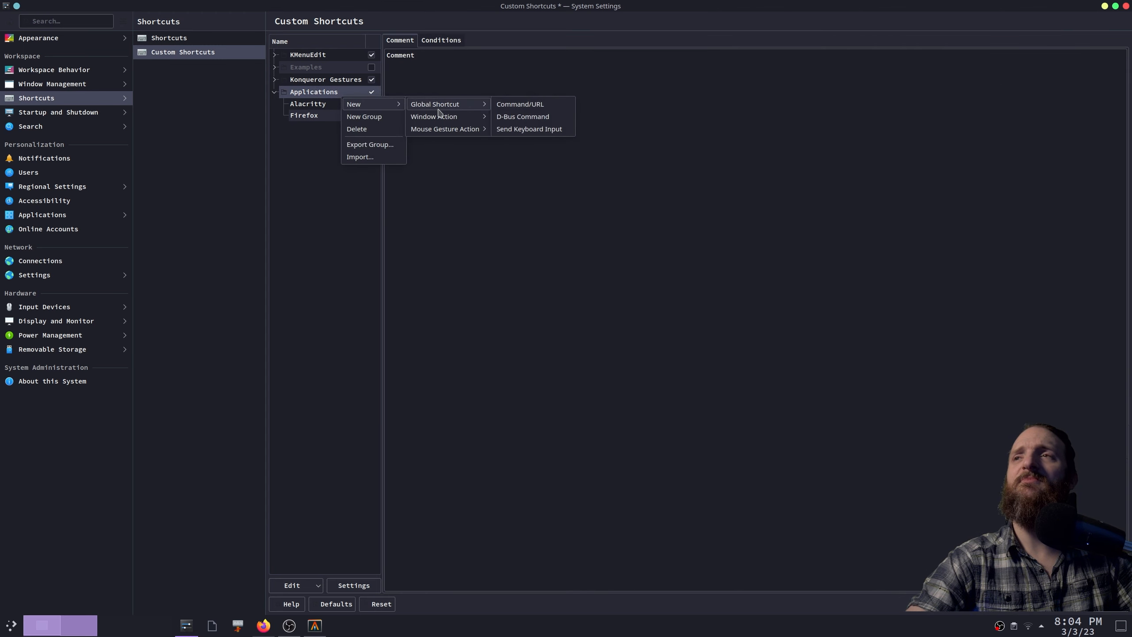
pyautogui.click(511, 105)
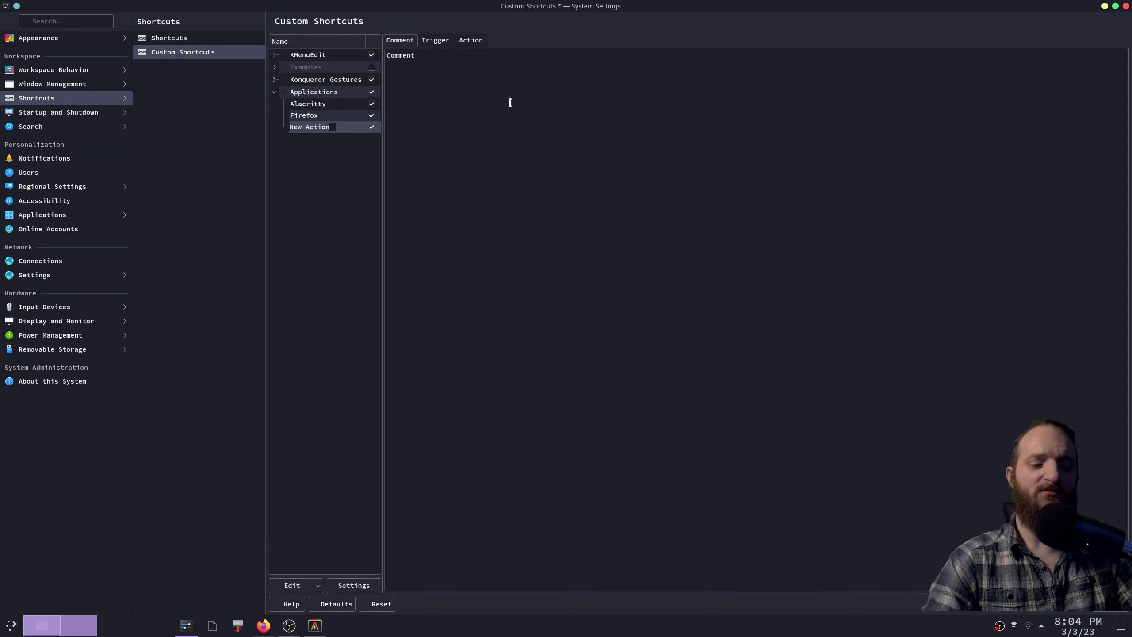
pyautogui.write('Emacs')
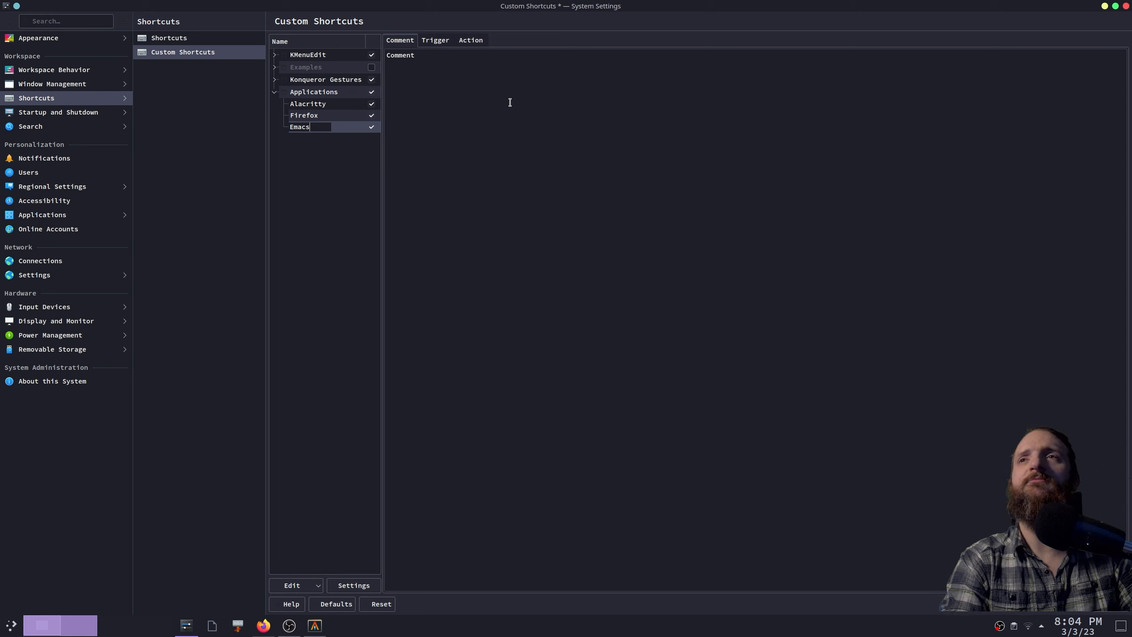
pyautogui.write('client')
pyautogui.press('Return')
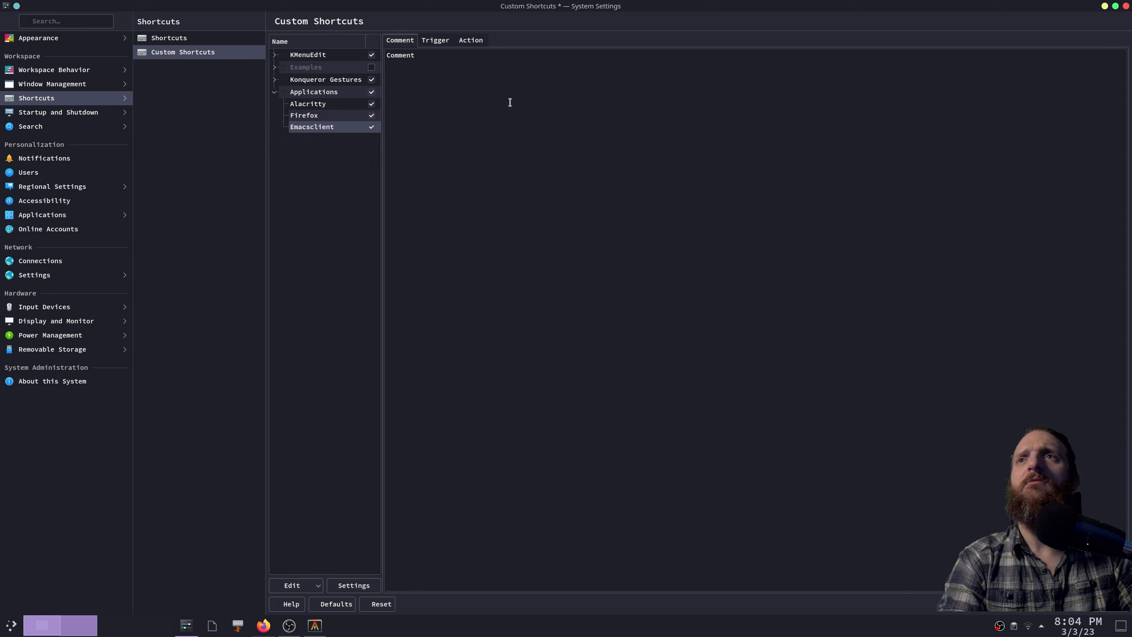
# - Replace the Emacsclient shortcut's placeholder comment with "Emacsclient"
pyautogui.click(510, 102)
pyautogui.press('BackSpace')
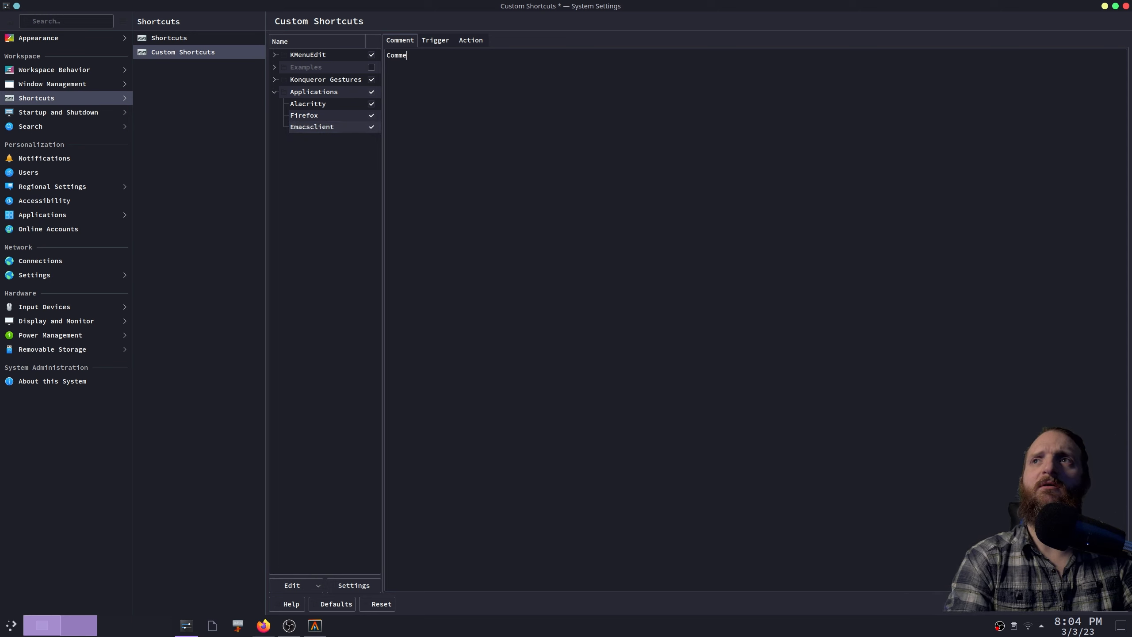
pyautogui.press('BackSpace')
pyautogui.press('BackSpace')
pyautogui.press('BackSpace')
pyautogui.press('BackSpace')
pyautogui.press('BackSpace')
pyautogui.write('Emac')
pyautogui.press('BackSpace')
pyautogui.write('cs')
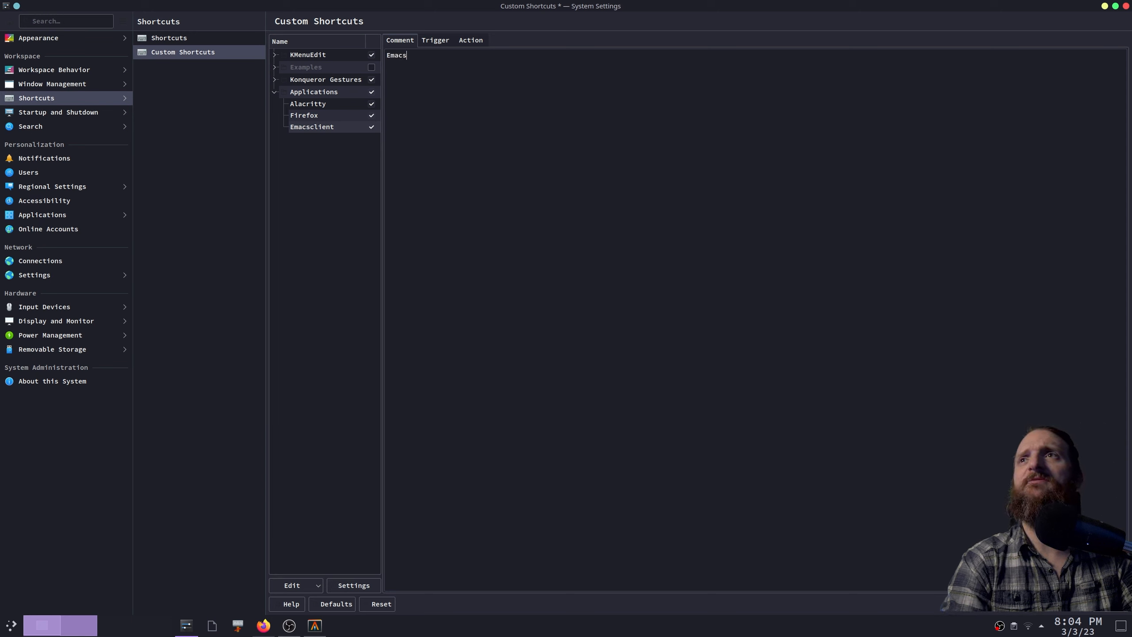
pyautogui.write('client')
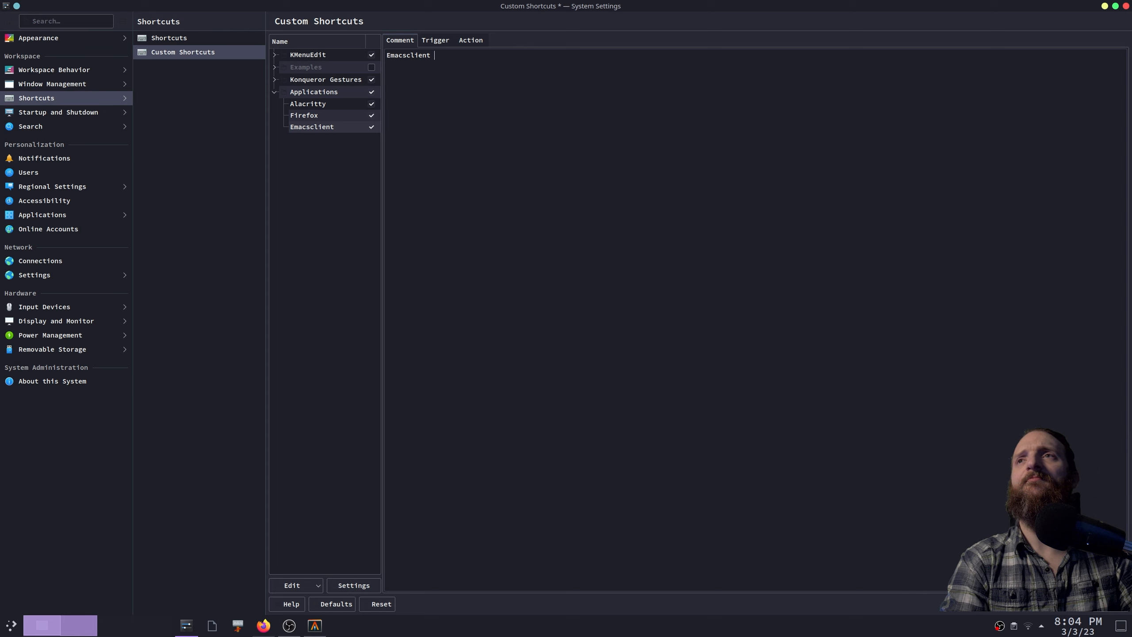
# - Set the Emacsclient shortcut's trigger to Meta+E, reassigning the combination from Dolphin
pyautogui.click(435, 41)
pyautogui.click(446, 60)
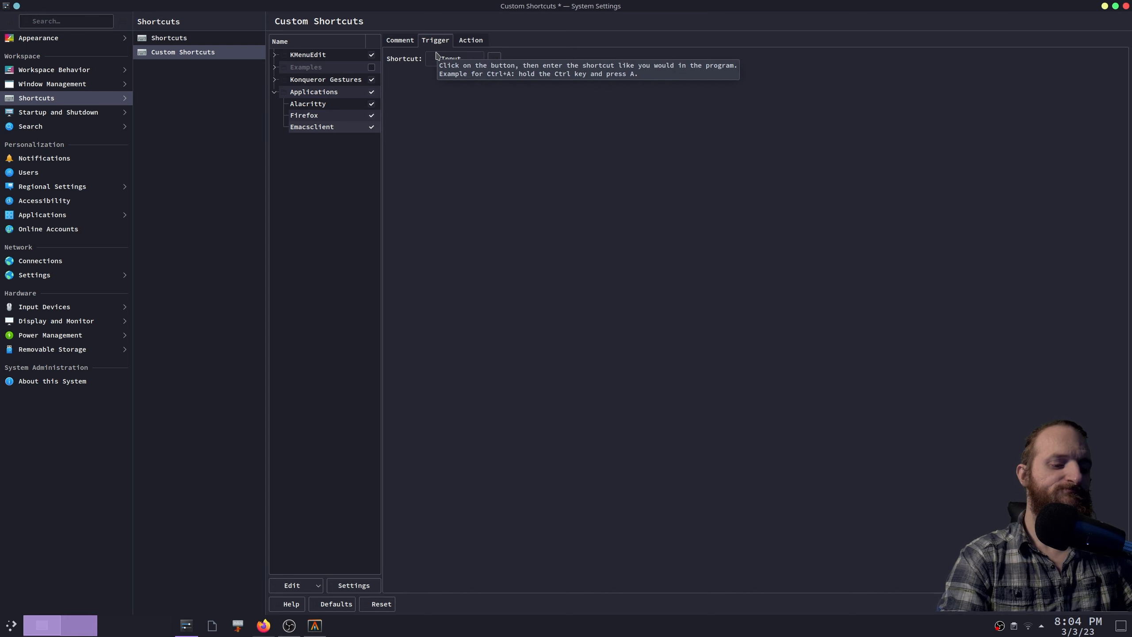
pyautogui.press('super+e')
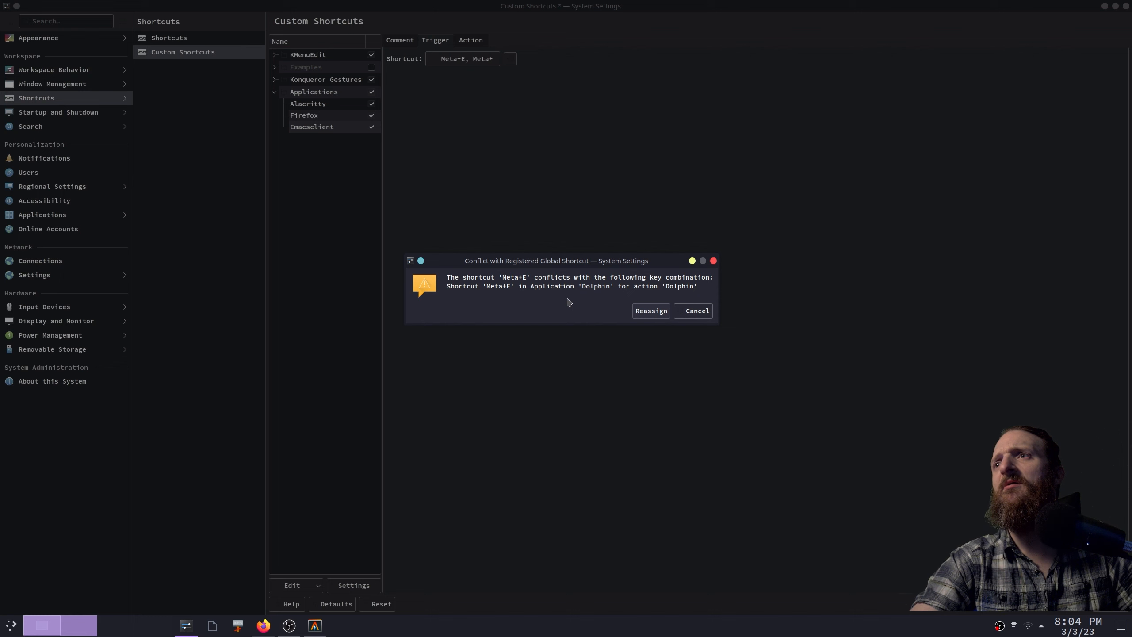
pyautogui.click(661, 315)
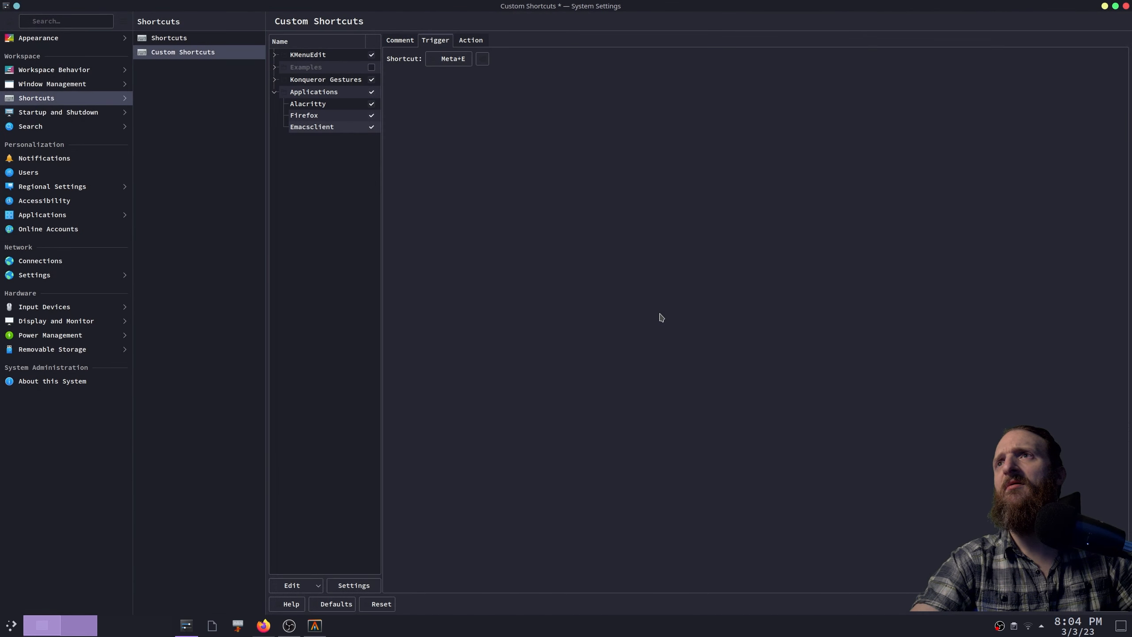
# - Set the Emacsclient shortcut's action command to "/usr/bin/emacsclient -c -a 'emacs'" and apply the custom shortcut changes
pyautogui.click(464, 44)
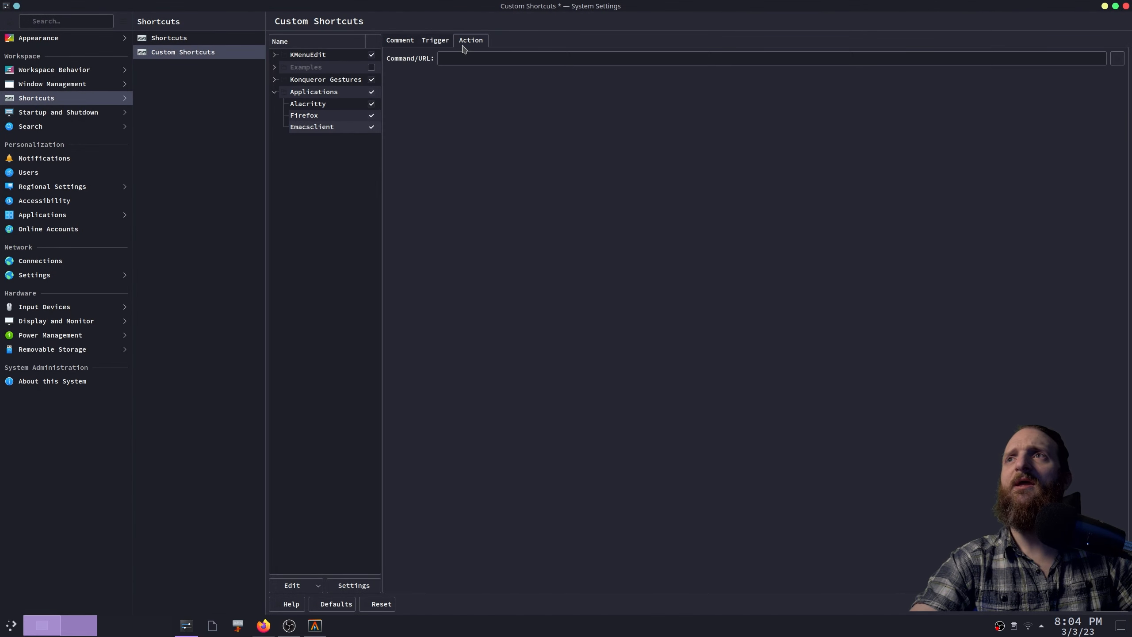
pyautogui.click(461, 60)
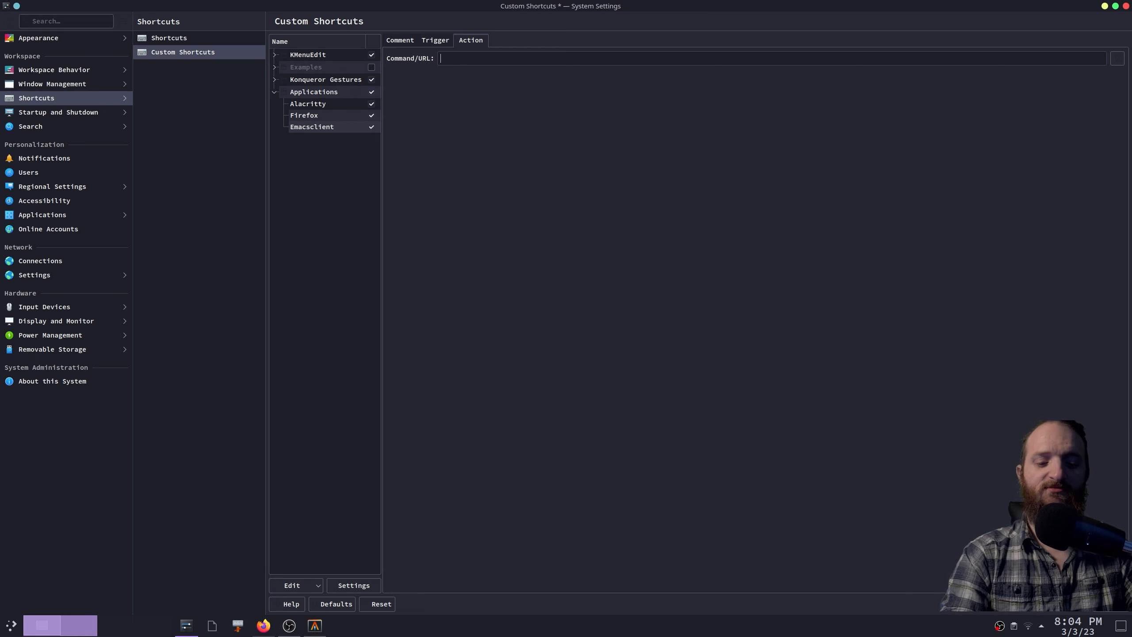
pyautogui.write('/usr/bin/')
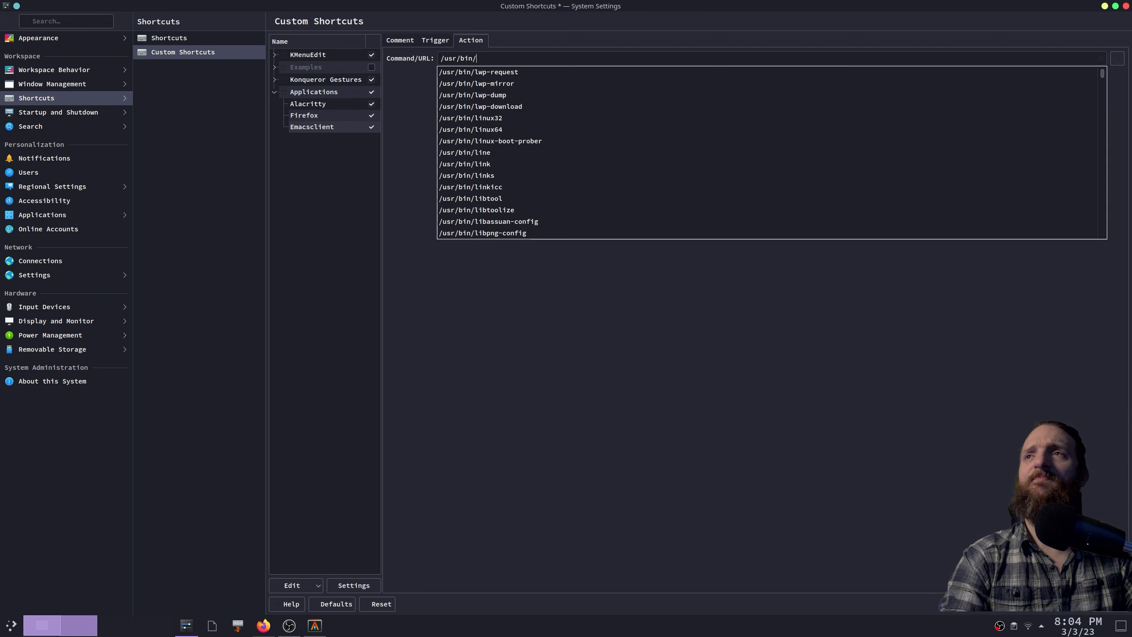
pyautogui.write('emacs')
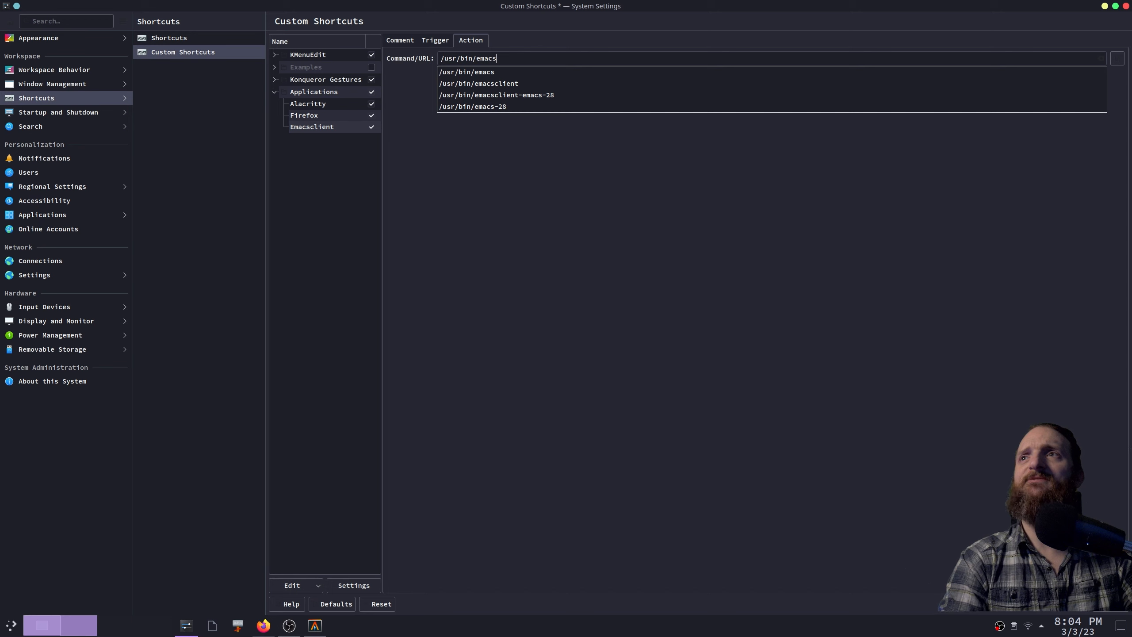
pyautogui.write('client ')
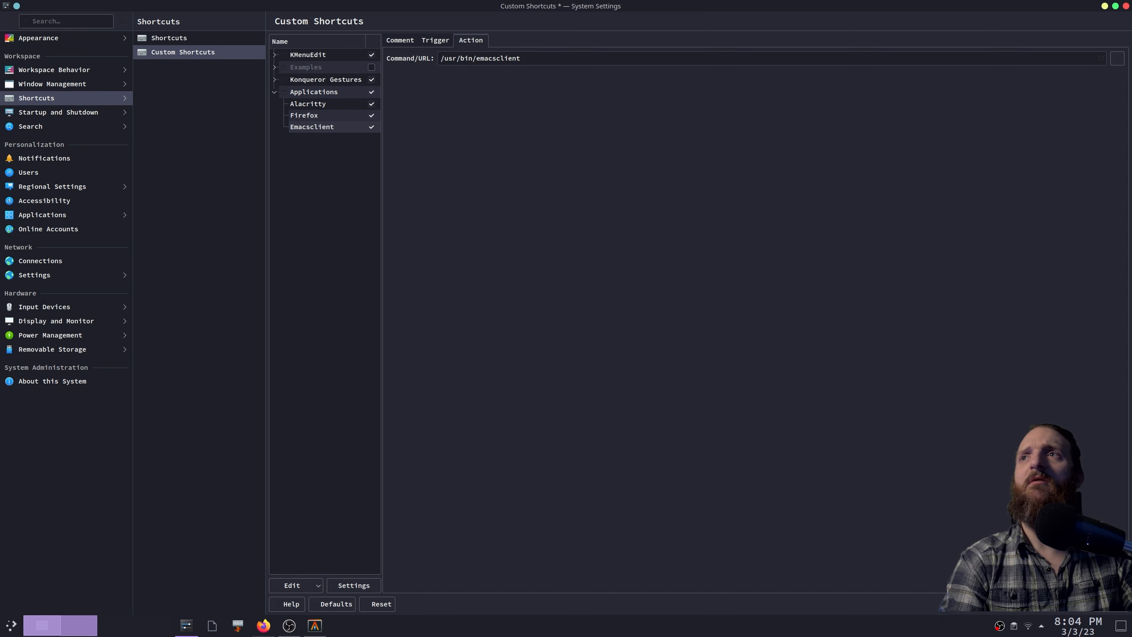
pyautogui.write('-c')
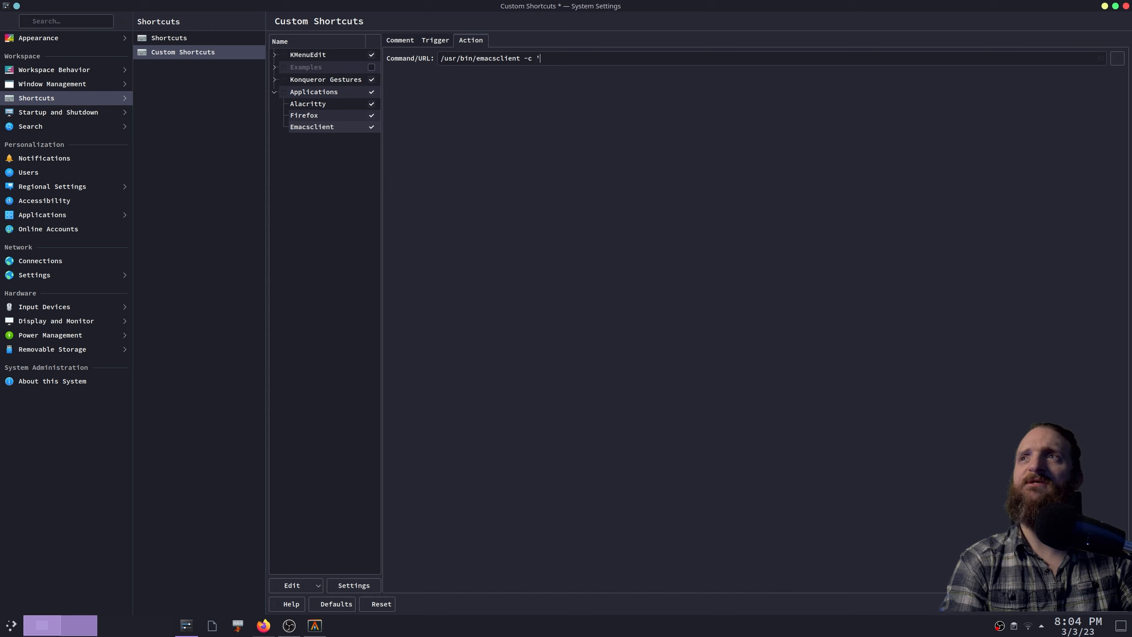
pyautogui.write(' -a')
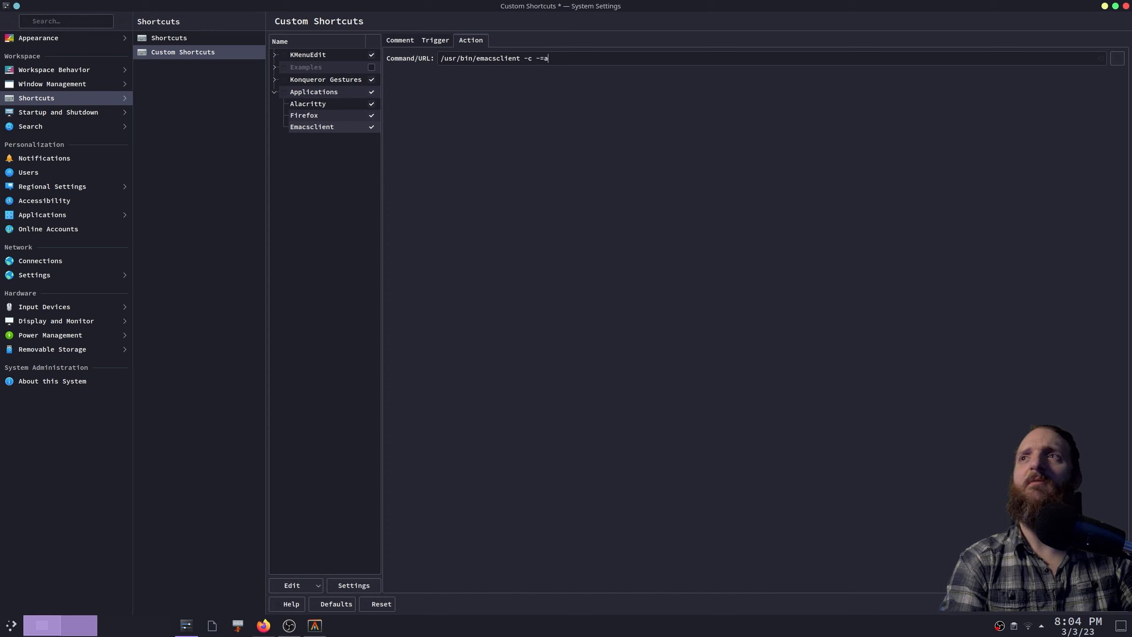
pyautogui.write(" 'emacs")
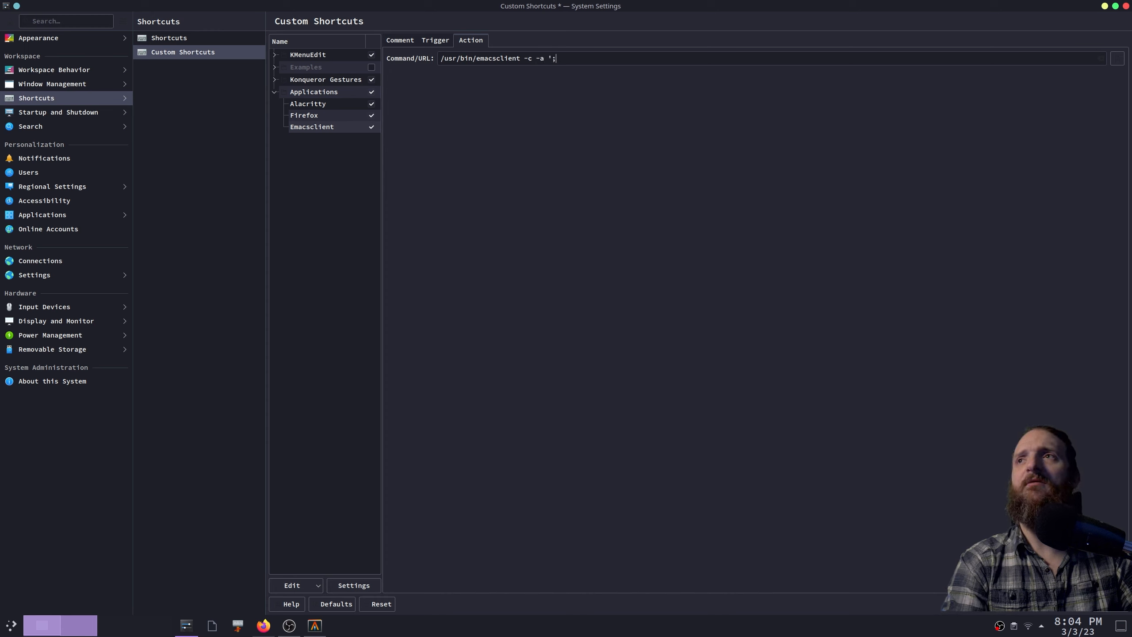
pyautogui.write("'")
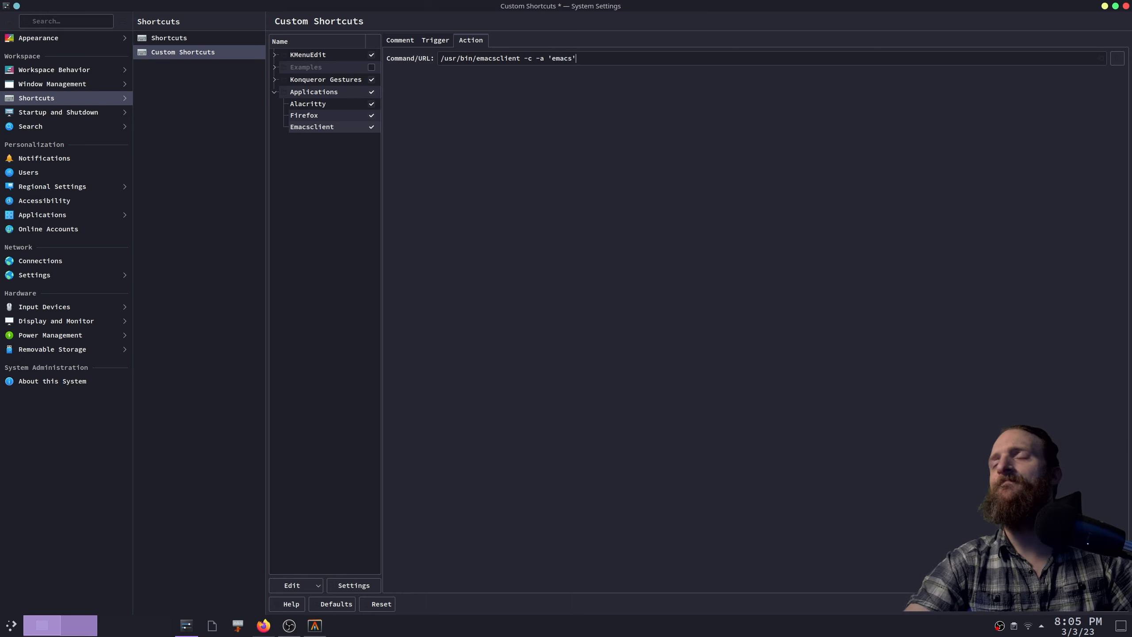
pyautogui.hotkey('ctrl', 's')
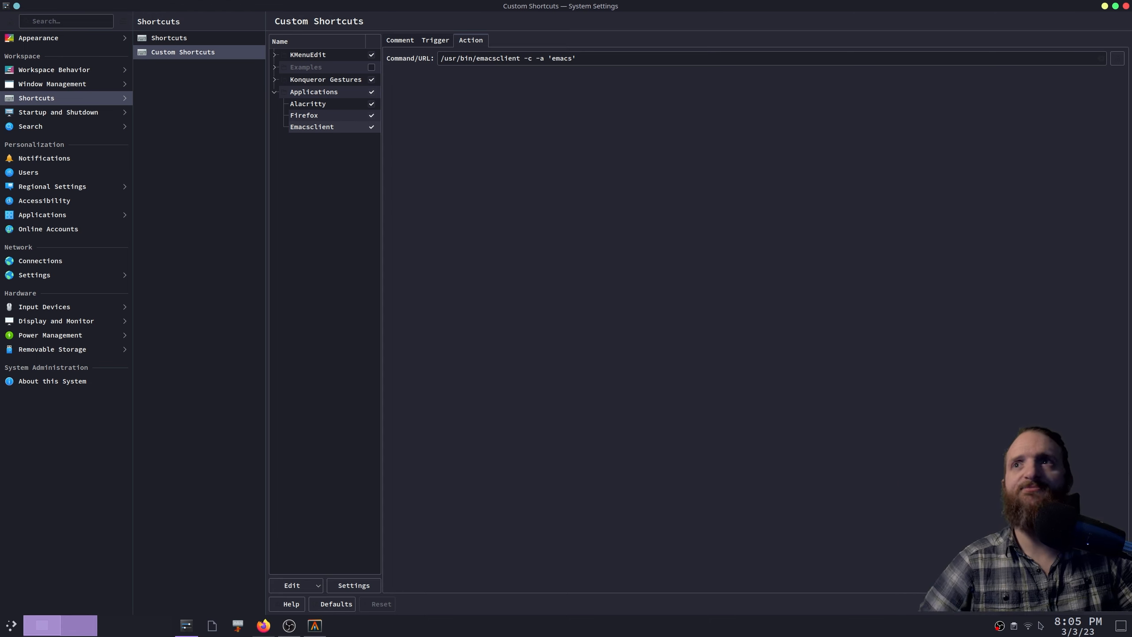
# - Open a new Alacritty terminal and start the Emacs daemon in the background with "emacs --daemon&"
pyautogui.press('super')
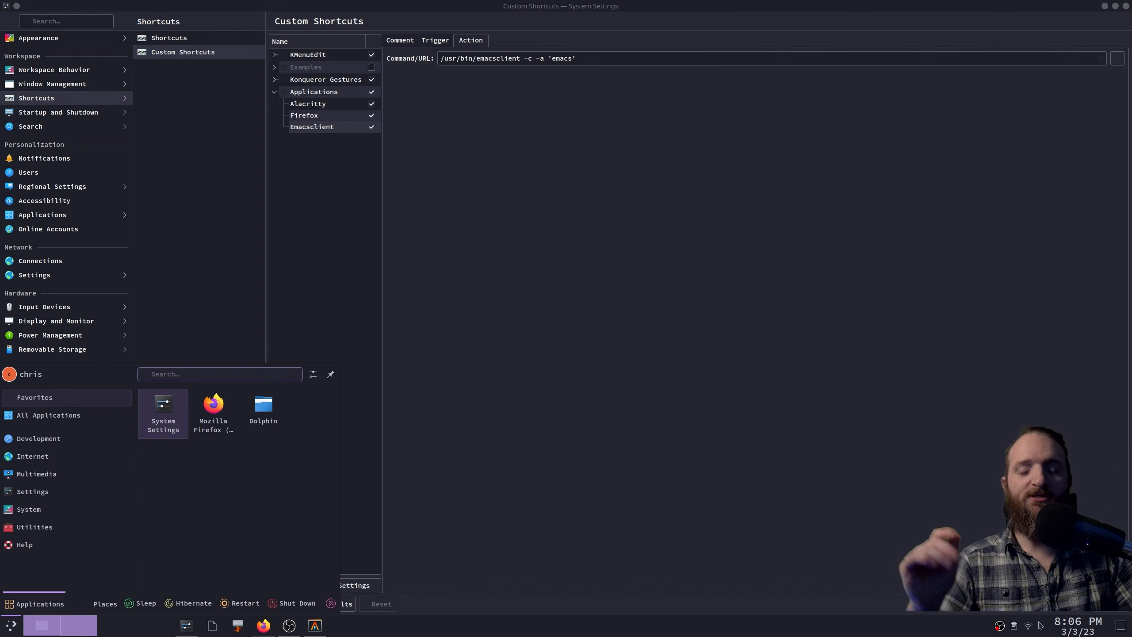
pyautogui.press('super')
pyautogui.press('super+Return')
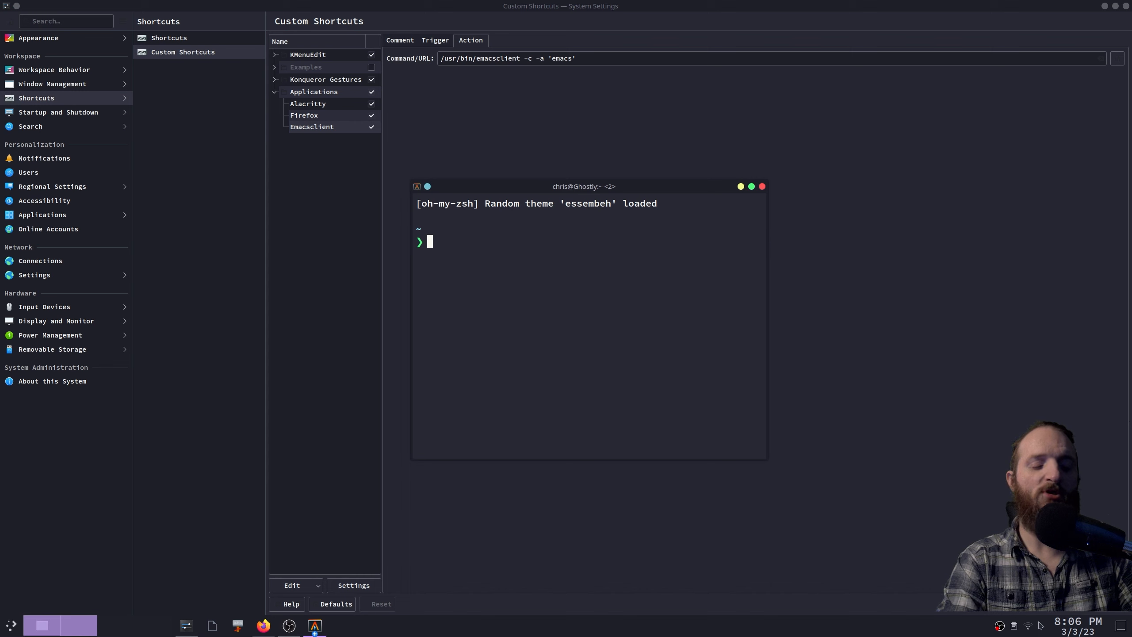
pyautogui.write('emacs')
pyautogui.press('Tab')
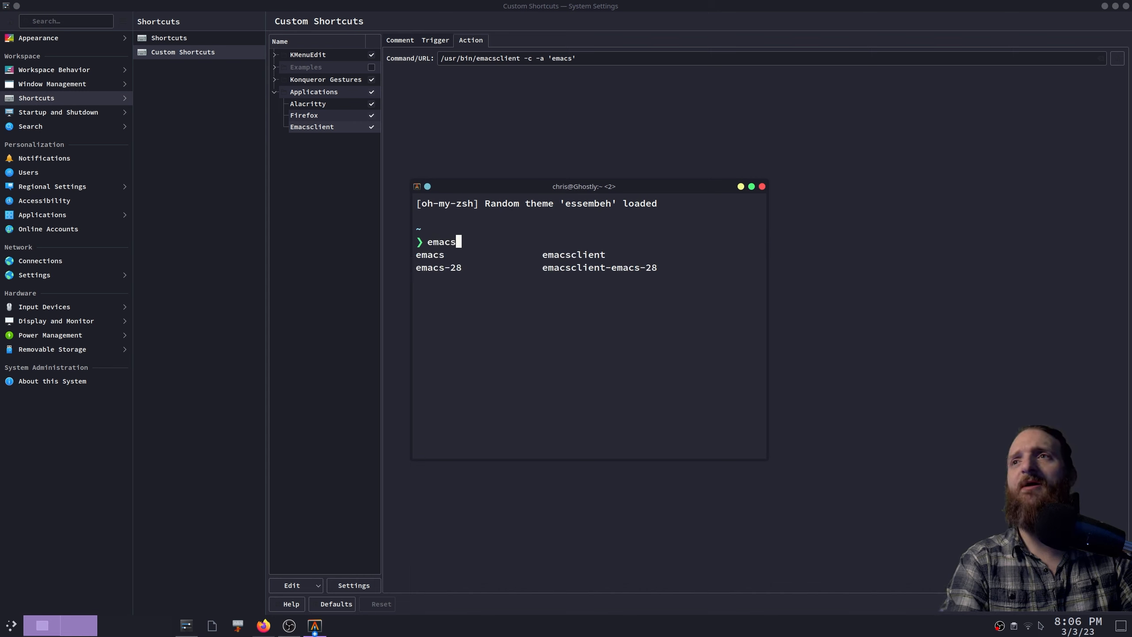
pyautogui.write('--d')
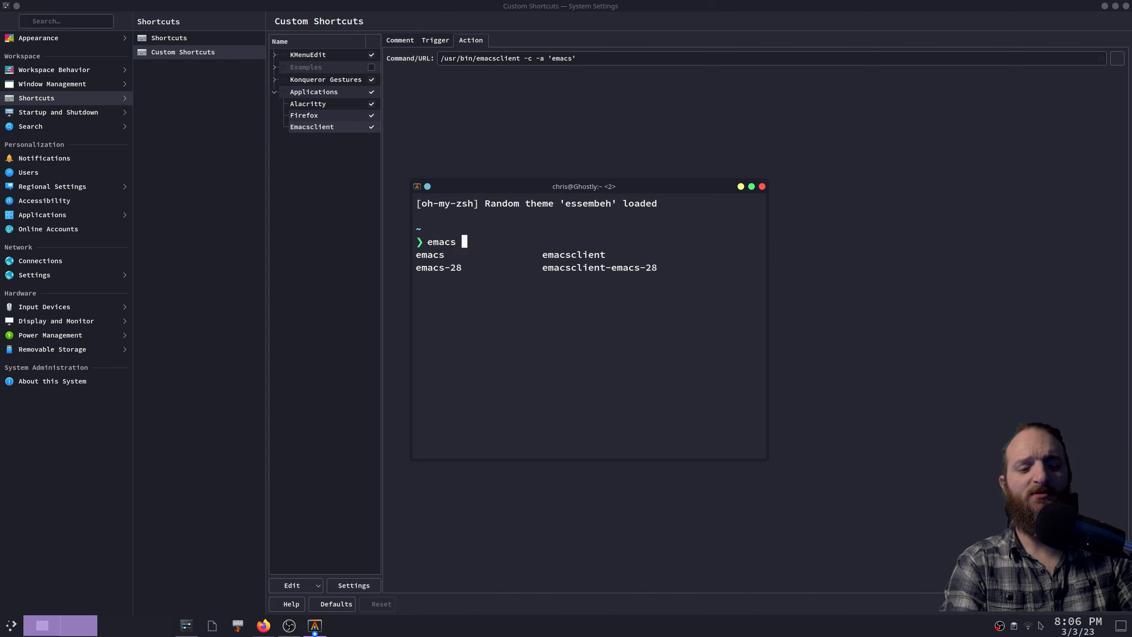
pyautogui.write('ae')
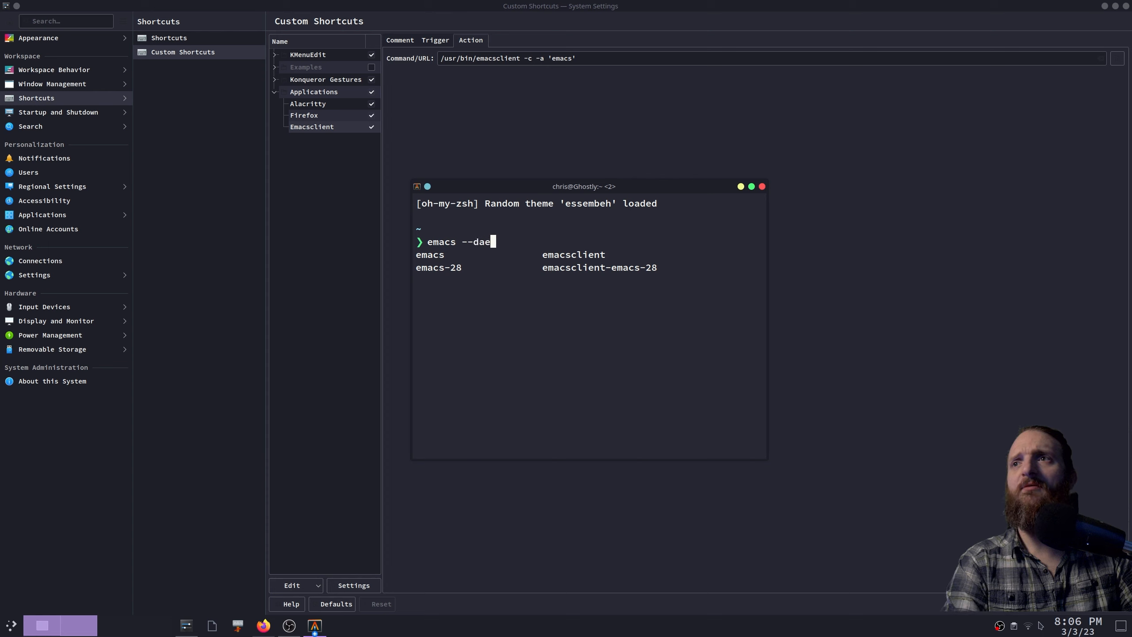
pyautogui.write('mon&')
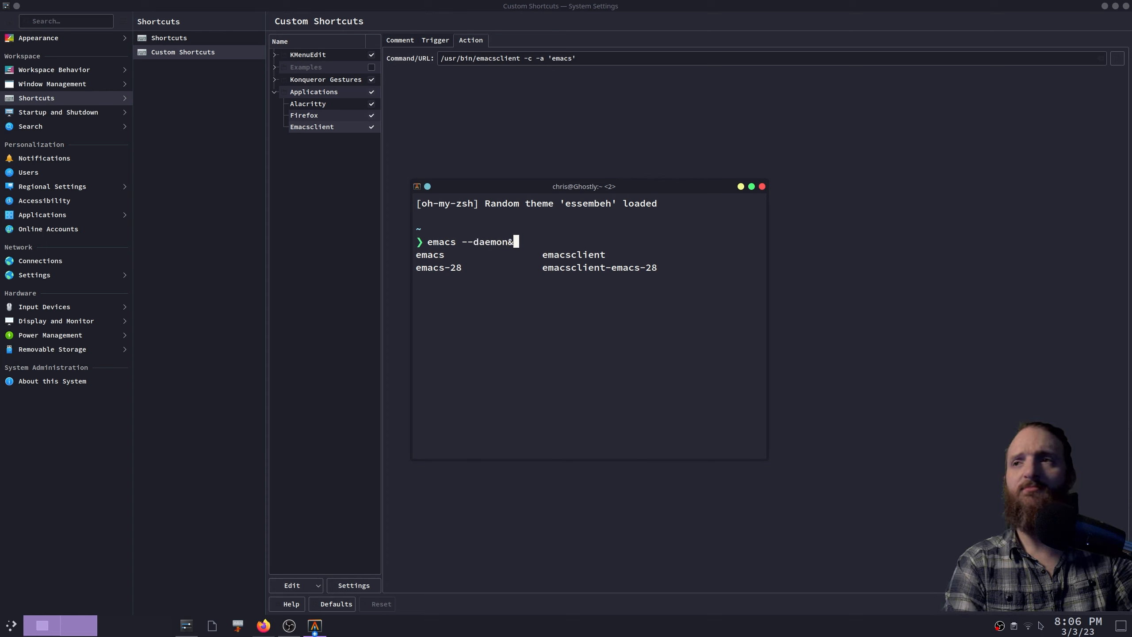
pyautogui.press('Return')
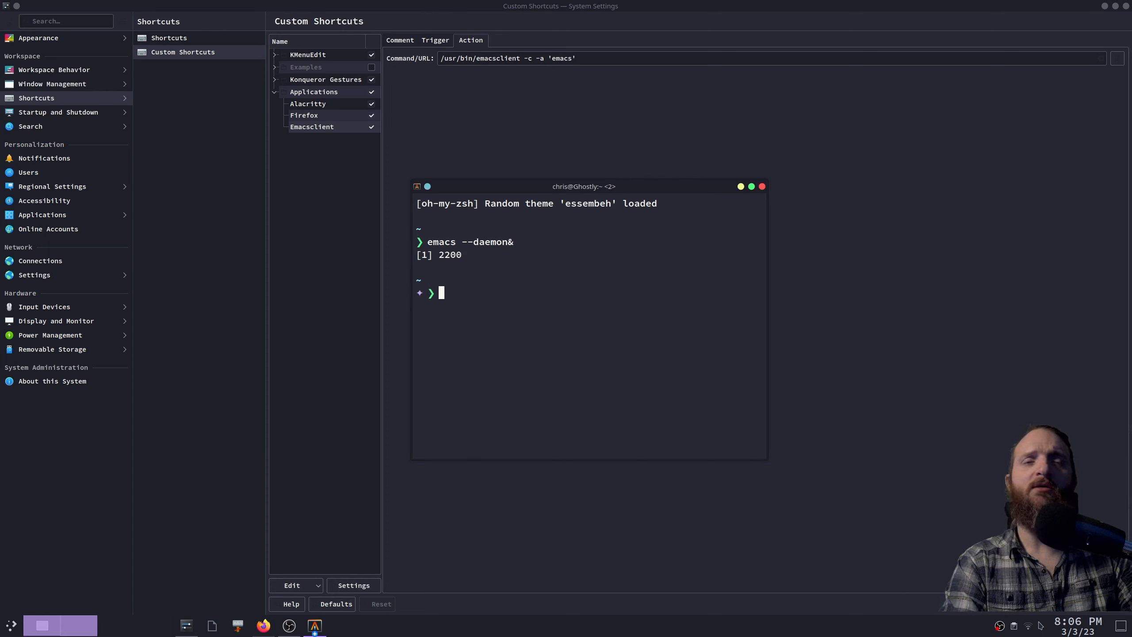
# - List the home folder's contents in the terminal with ls, and exit the shell after clearing its output
pyautogui.write('ls')
pyautogui.press('Return')
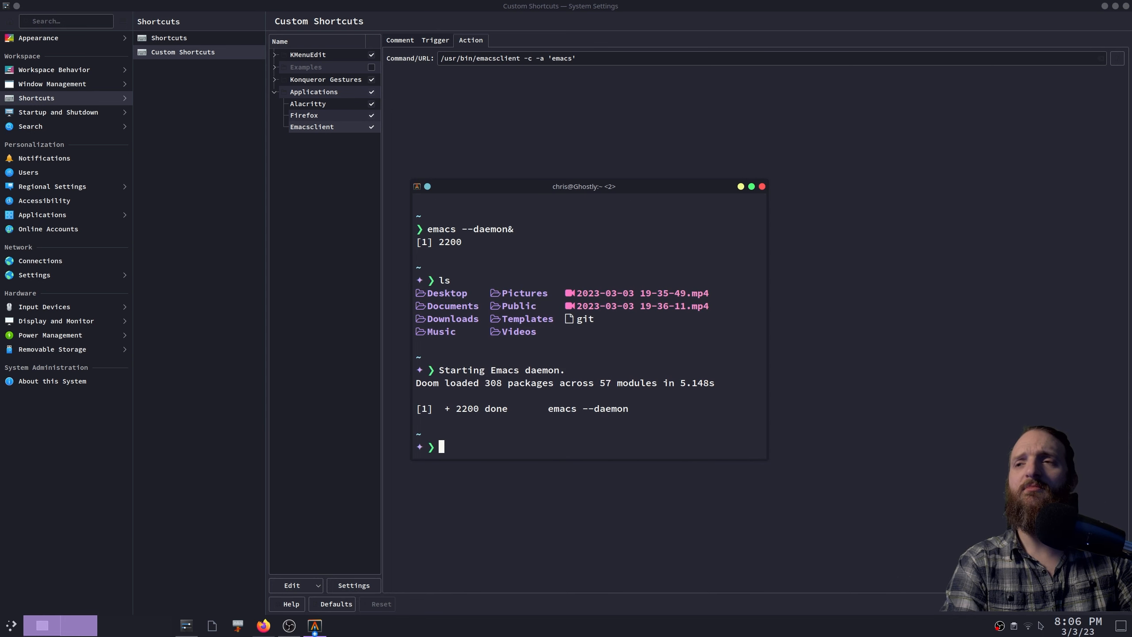
pyautogui.press('Return')
pyautogui.write('clear')
pyautogui.press('Return')
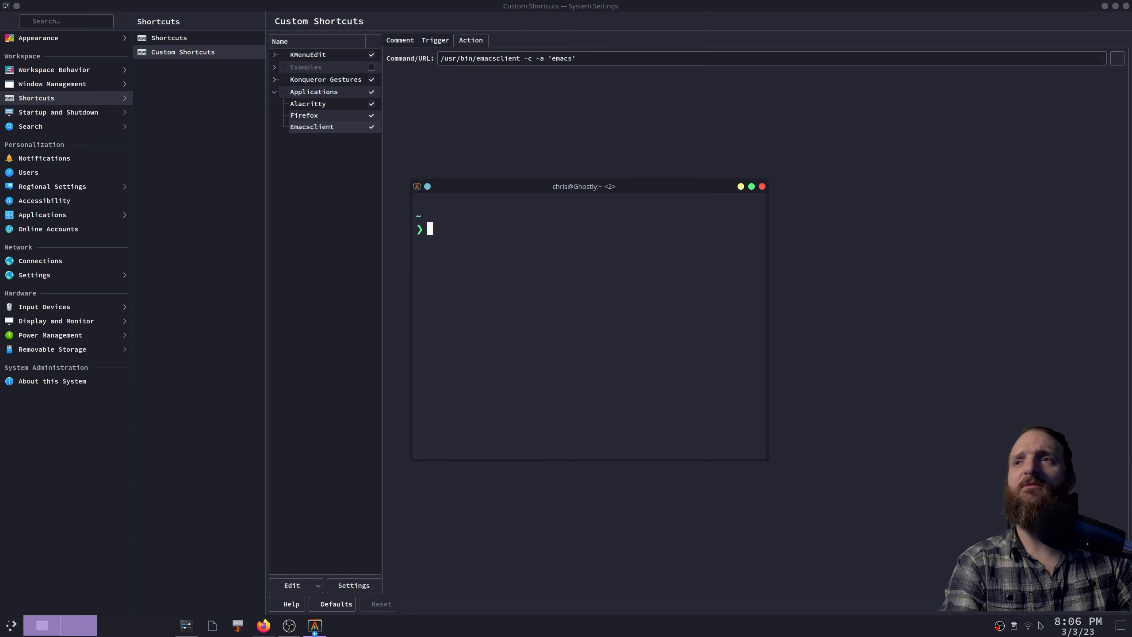
pyautogui.write('exit')
pyautogui.press('Return')
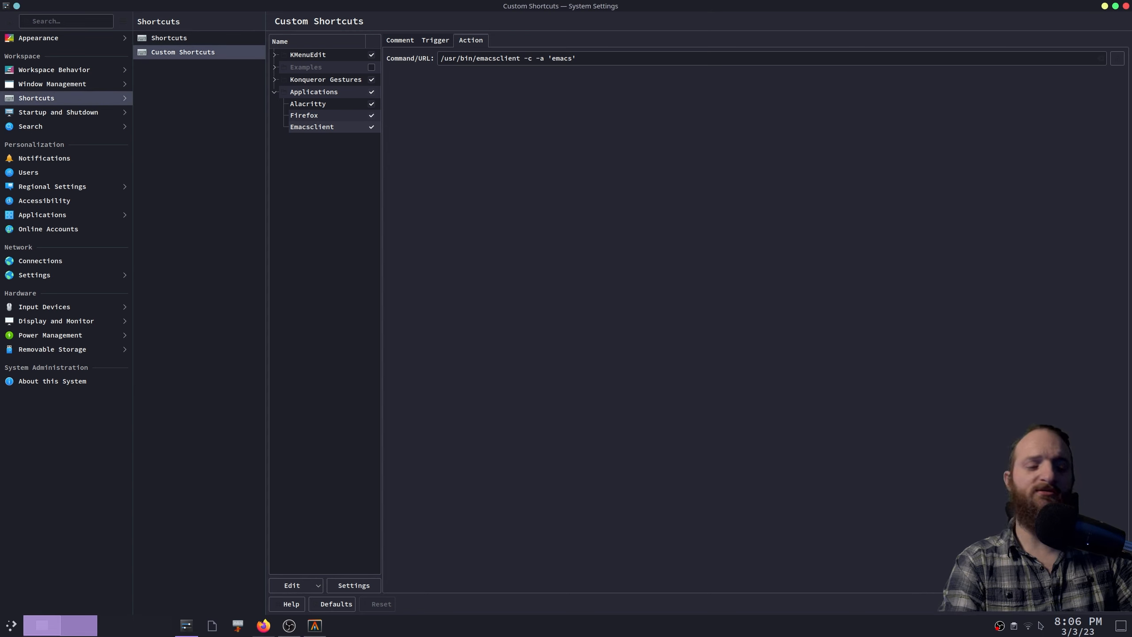
# - Test the Emacsclient custom shortcut by launching it and looking over the maximized start.org page, and close Emacs
pyautogui.press('super+e')
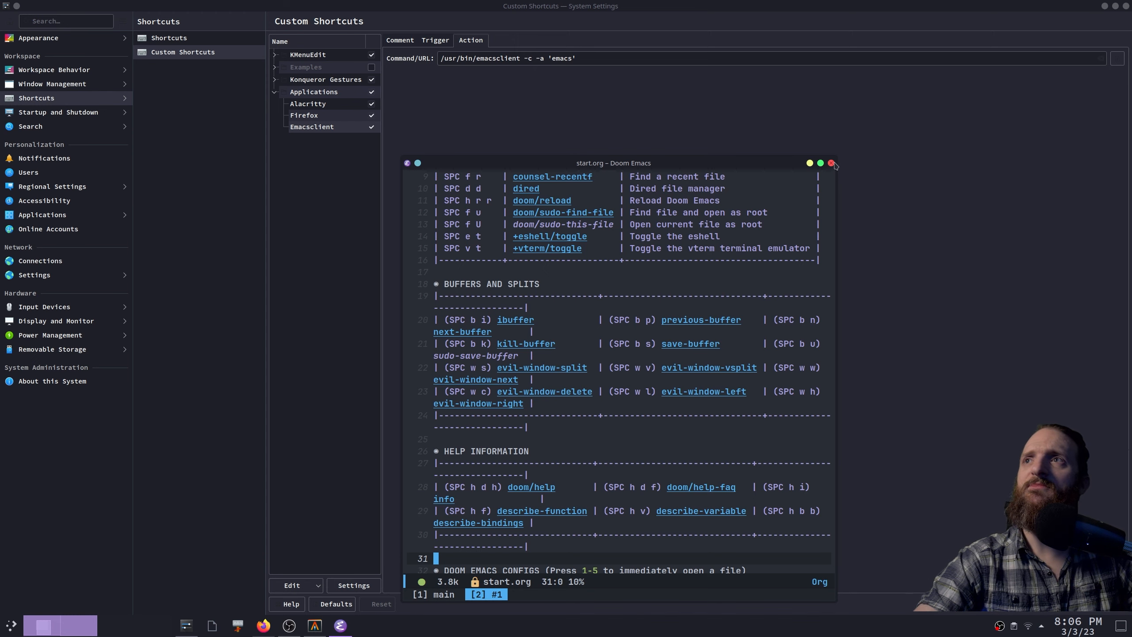
pyautogui.click(820, 163)
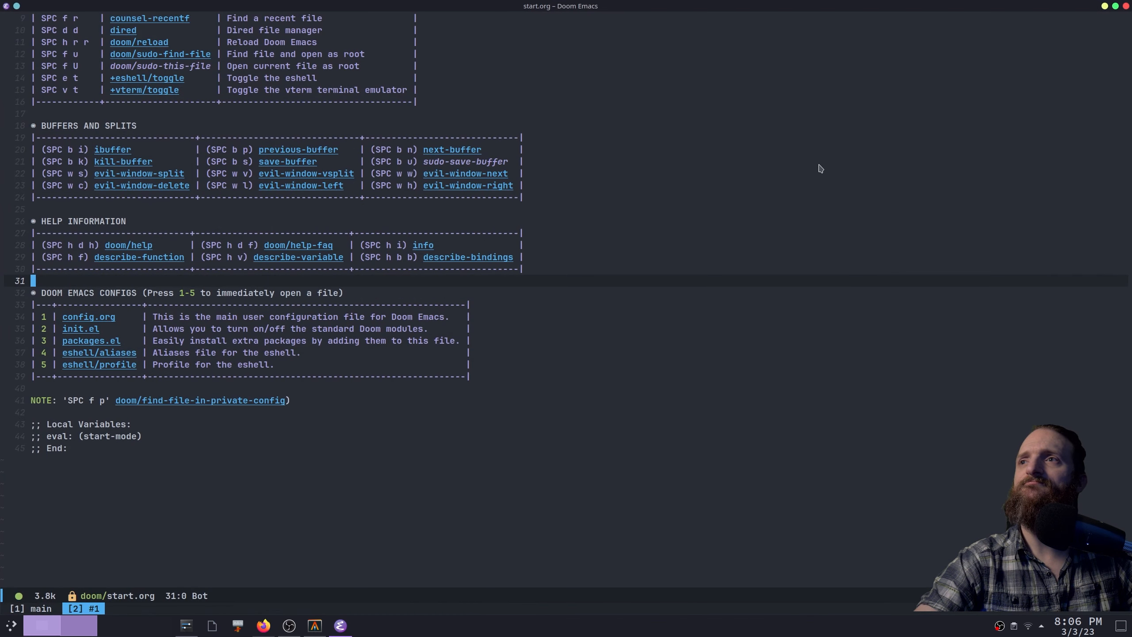
pyautogui.scroll(2, 630, 290)
pyautogui.scroll(-5, 629, 290)
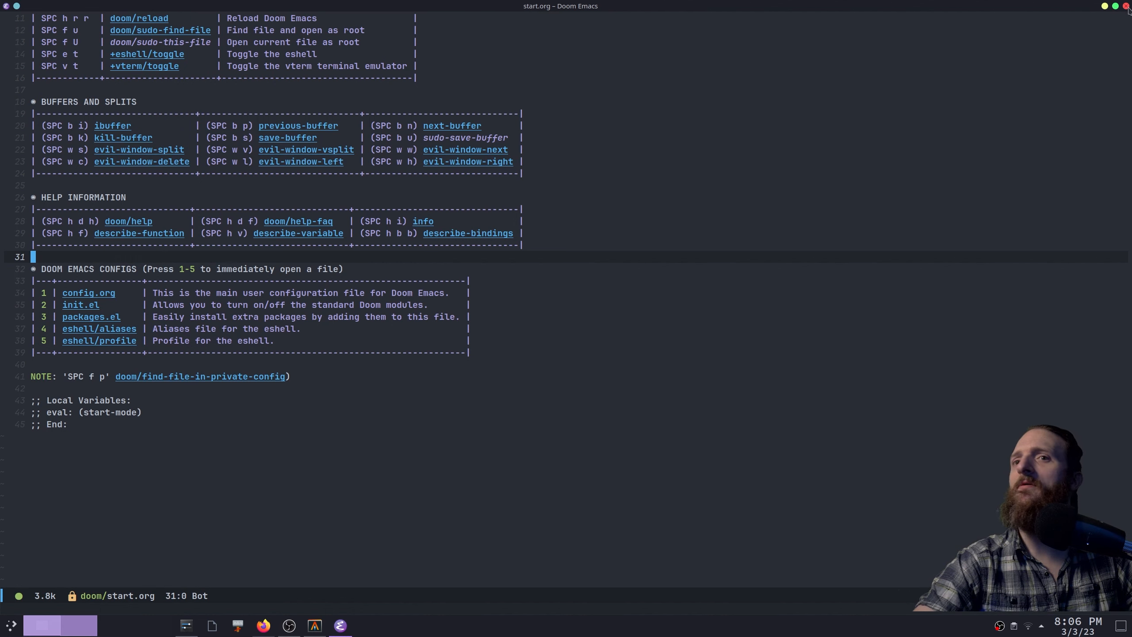
pyautogui.click(1126, 7)
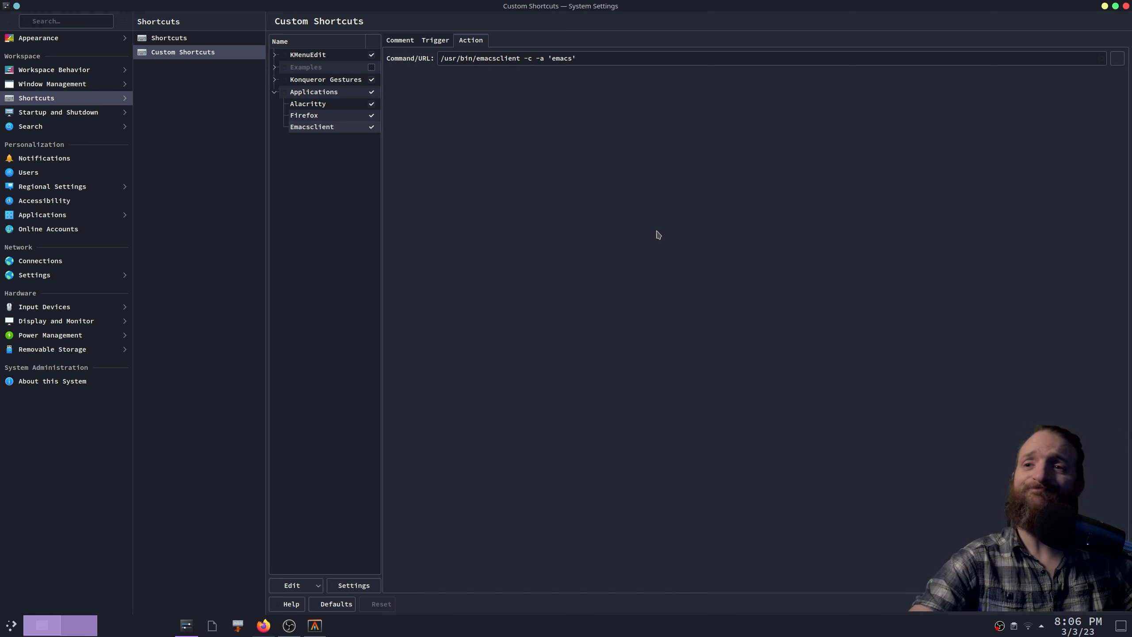
# - Erase the unfinished /usr/bin/firefox-bin command in the remaining terminal and close that window
pyautogui.click(314, 626)
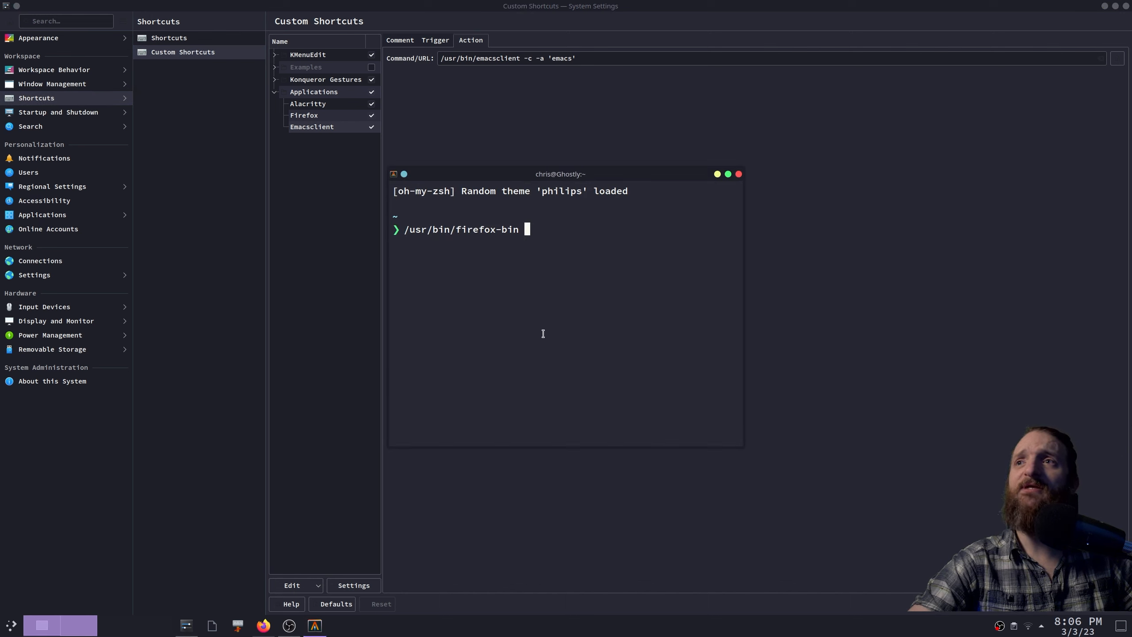
pyautogui.press('BackSpace')
pyautogui.press('BackSpace')
pyautogui.press('BackSpace')
pyautogui.press('BackSpace')
pyautogui.press('BackSpace')
pyautogui.press('BackSpace')
pyautogui.press('BackSpace')
pyautogui.press('BackSpace')
pyautogui.press('BackSpace')
pyautogui.press('BackSpace')
pyautogui.press('BackSpace')
pyautogui.press('BackSpace')
pyautogui.press('BackSpace')
pyautogui.press('BackSpace')
pyautogui.press('BackSpace')
pyautogui.press('BackSpace')
pyautogui.press('BackSpace')
pyautogui.press('BackSpace')
pyautogui.press('BackSpace')
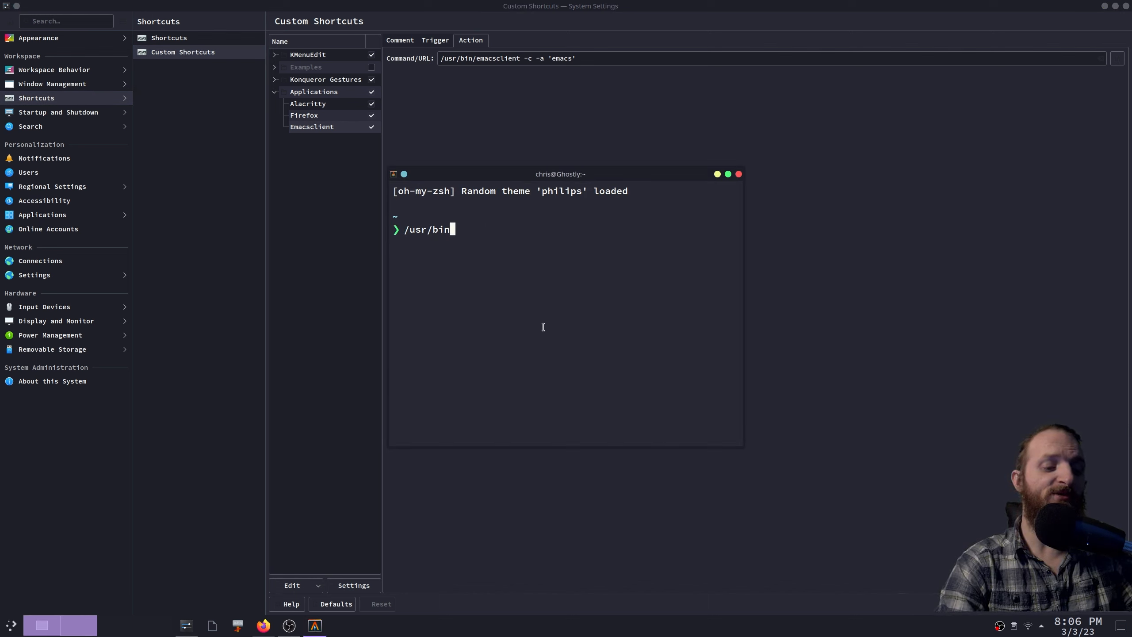
pyautogui.hotkey('alt', 'F4')
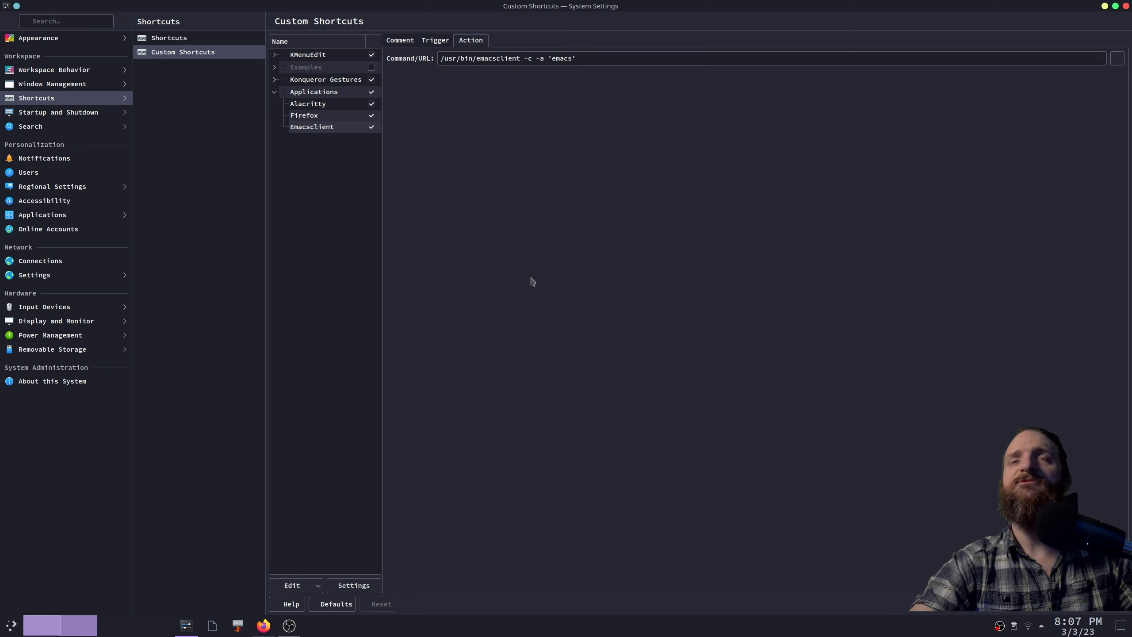
# - Search the system settings for "start" and open the Autostart page
pyautogui.click(54, 20)
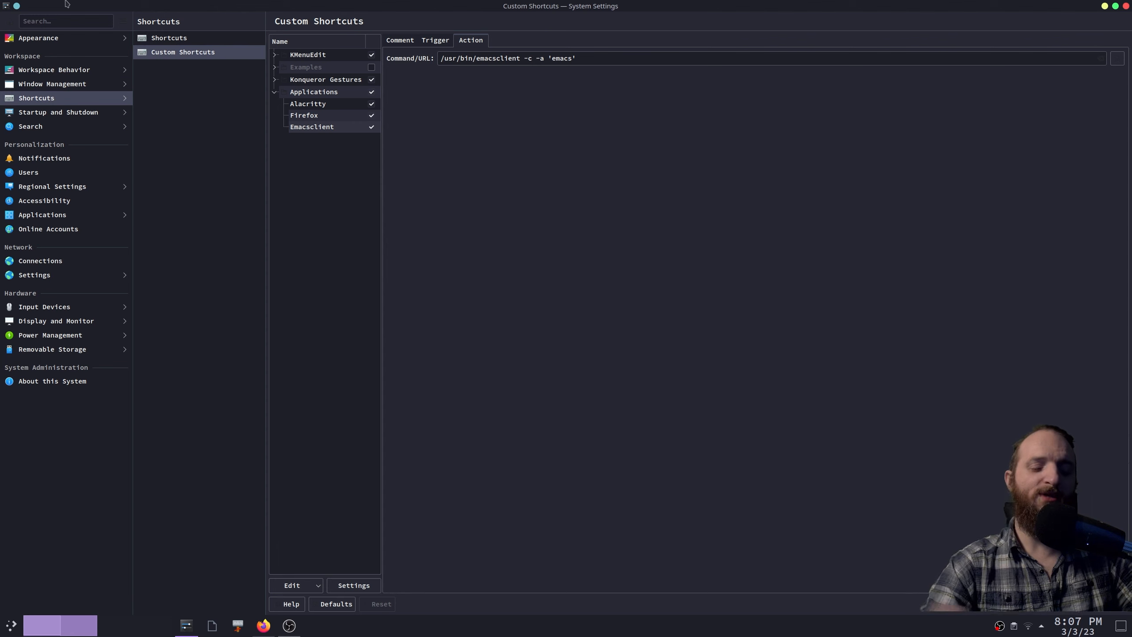
pyautogui.write('start')
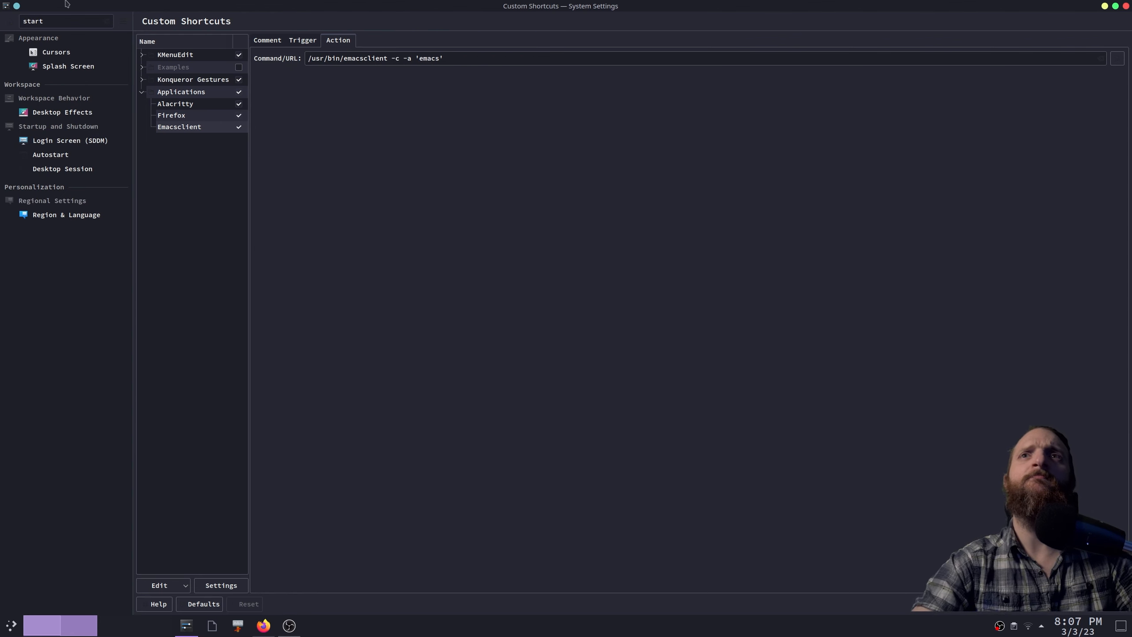
pyautogui.click(111, 160)
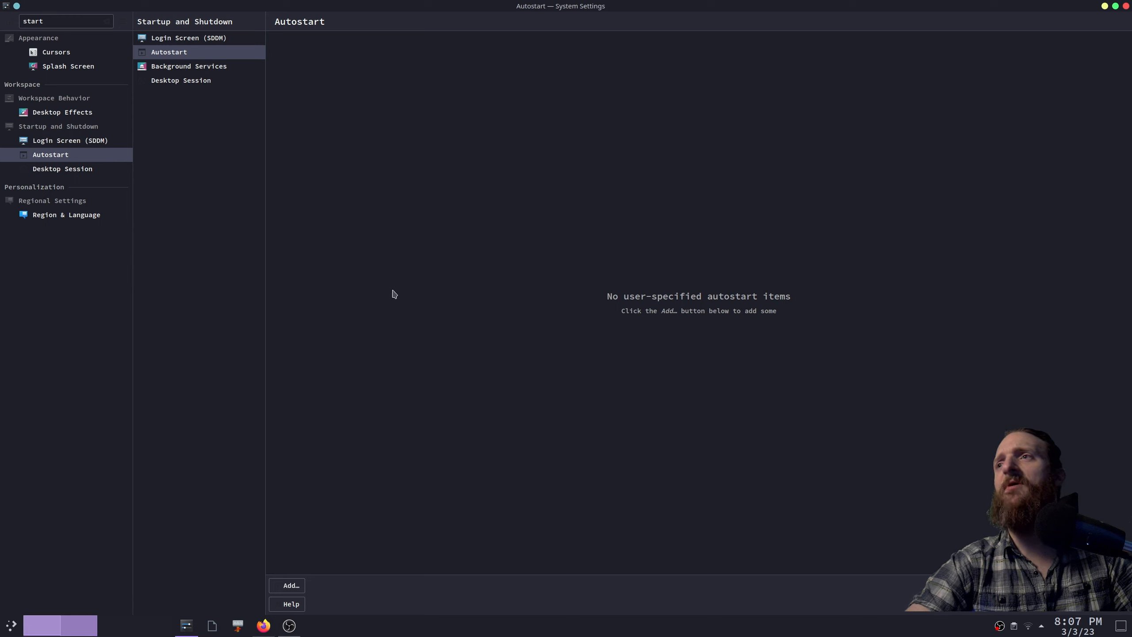
# - Add an autostart application with the command "emacs --daemon", leaving the option to run in a terminal off
pyautogui.click(298, 586)
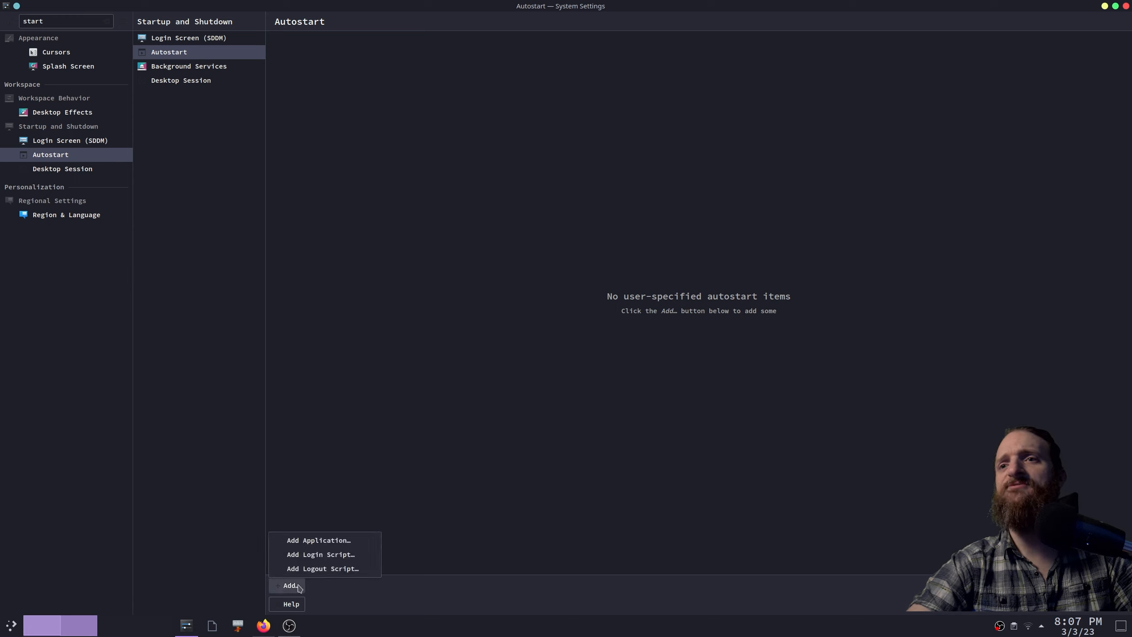
pyautogui.click(316, 540)
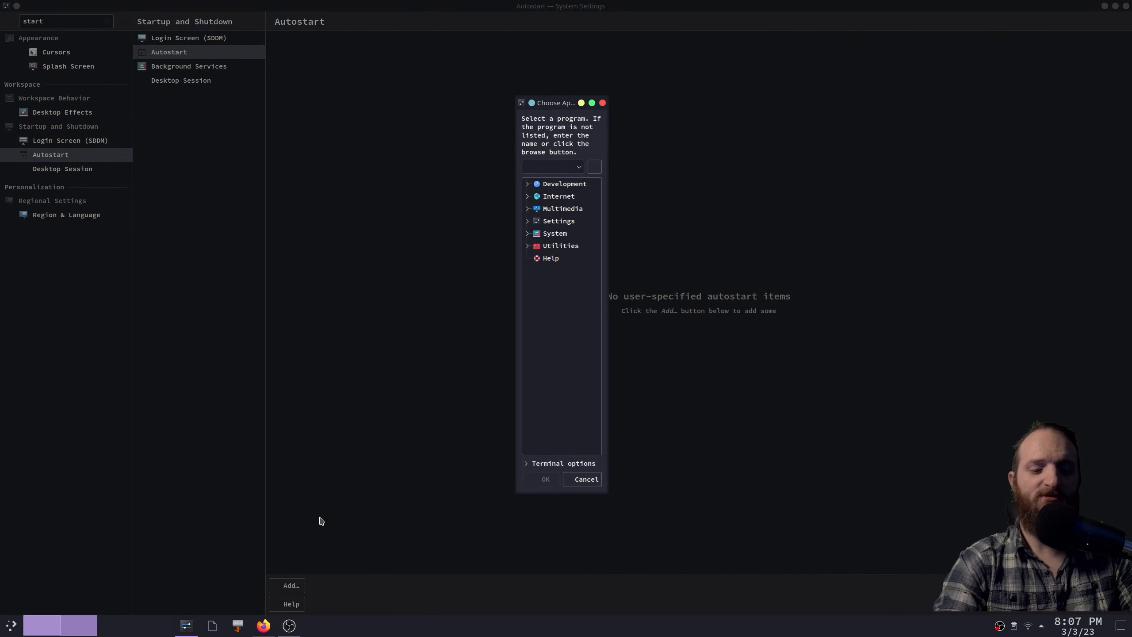
pyautogui.write('emacs')
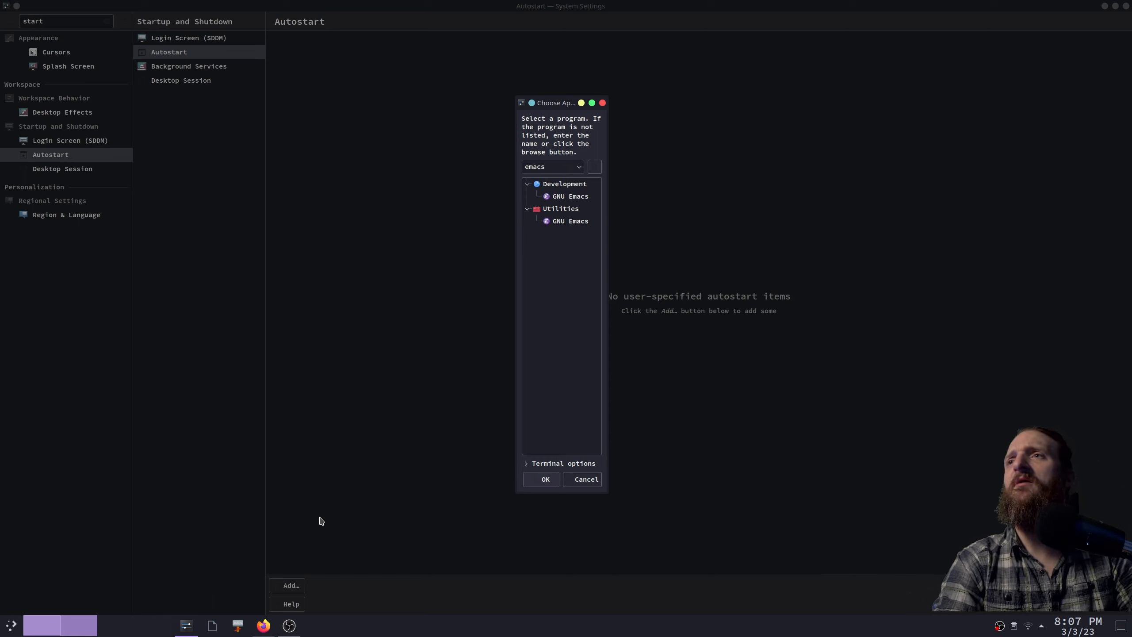
pyautogui.write(' --d')
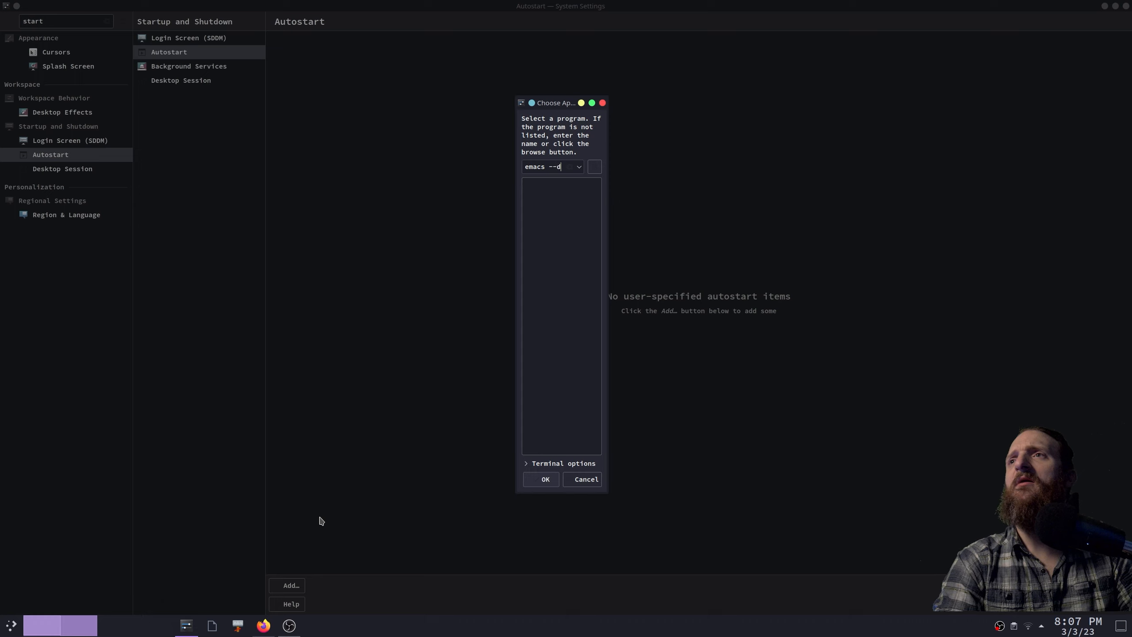
pyautogui.write('aemon')
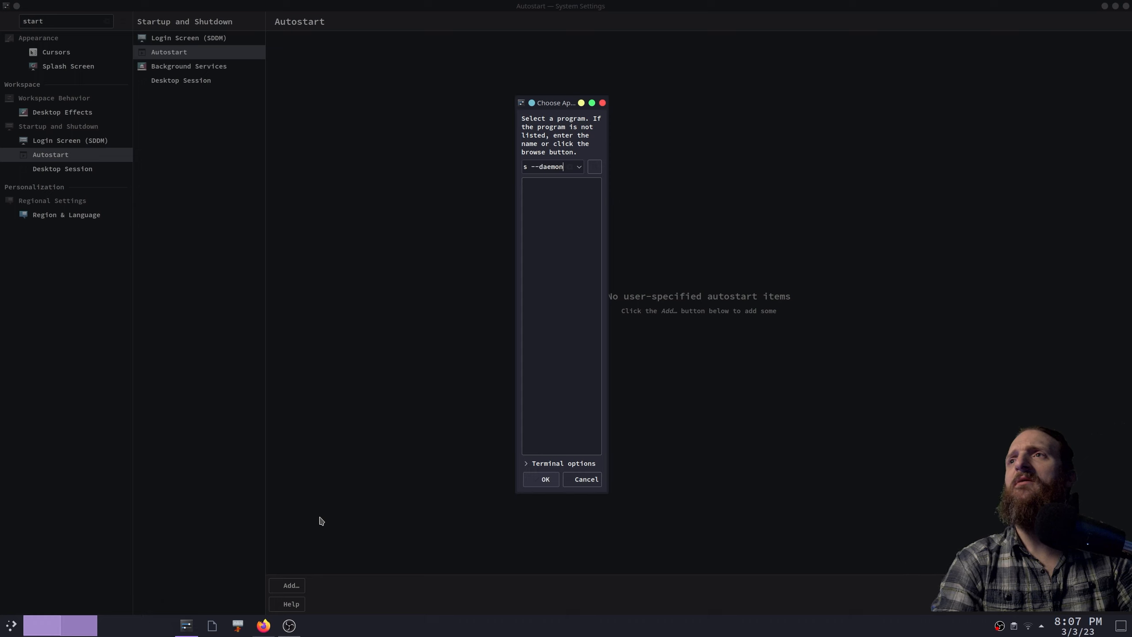
pyautogui.click(530, 465)
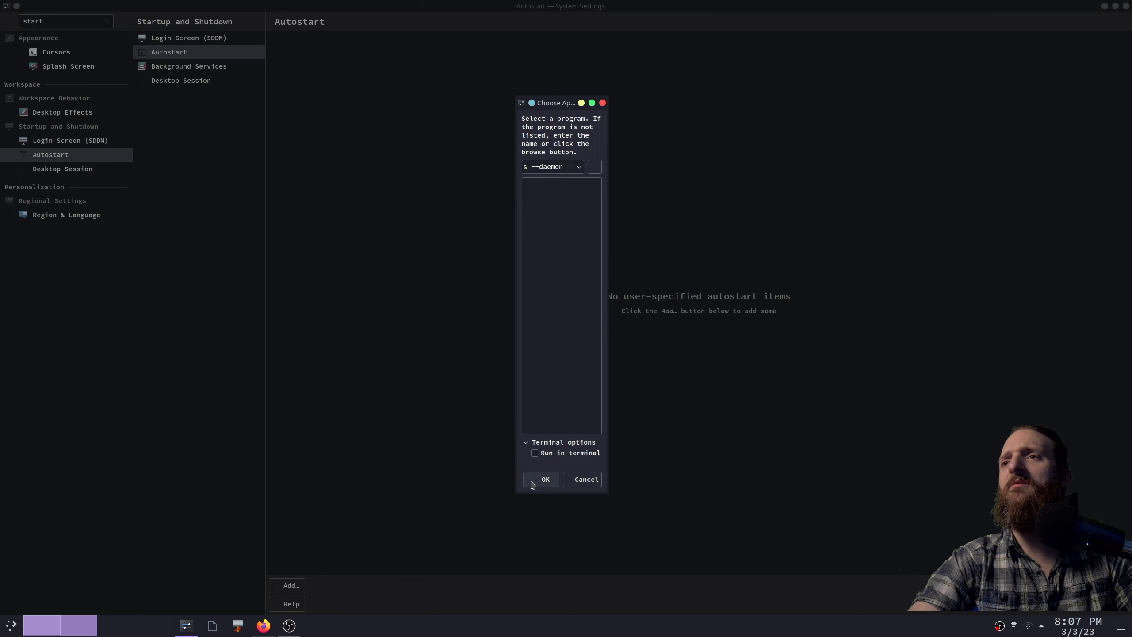
pyautogui.click(532, 484)
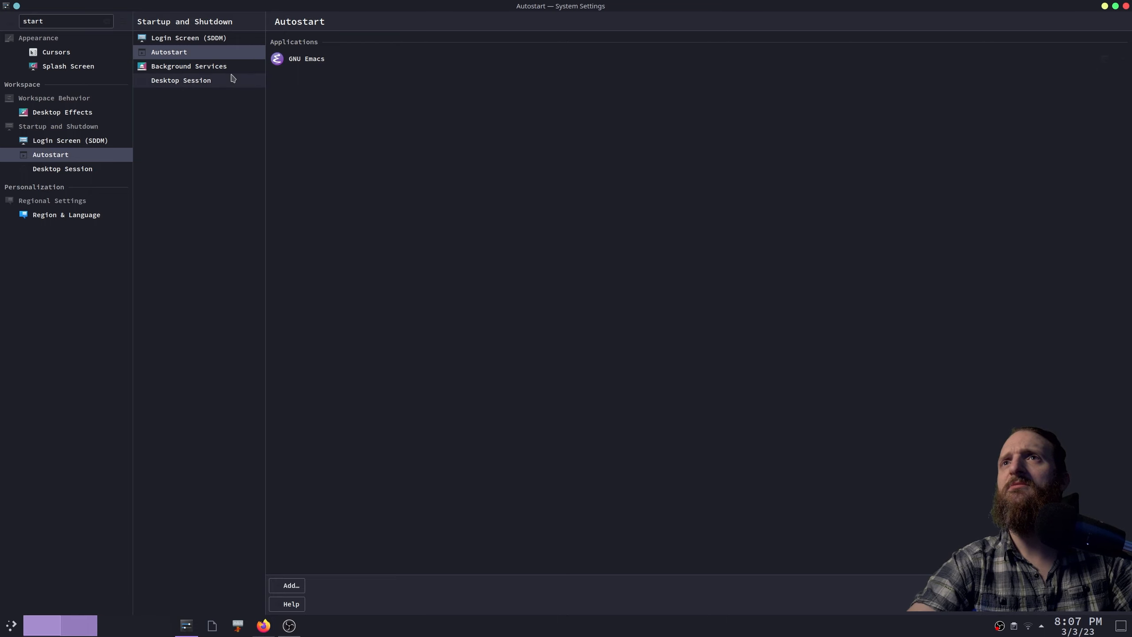
# - Check the Desktop Session page and search Background Services for "emacs", returning to Autostart after clearing the search
pyautogui.click(207, 85)
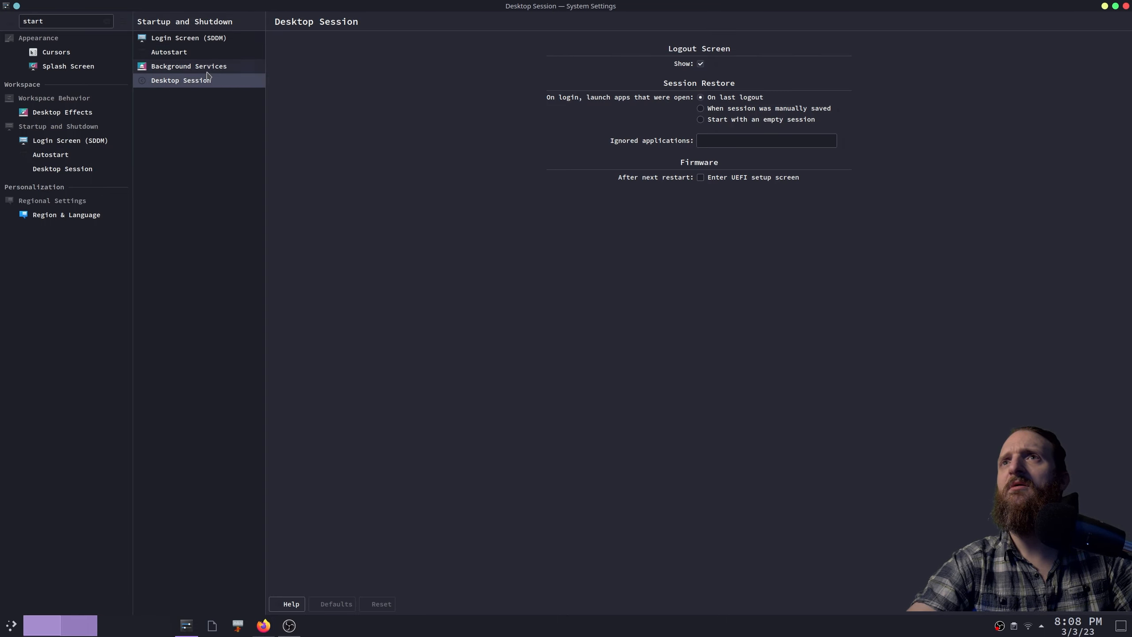
pyautogui.click(207, 71)
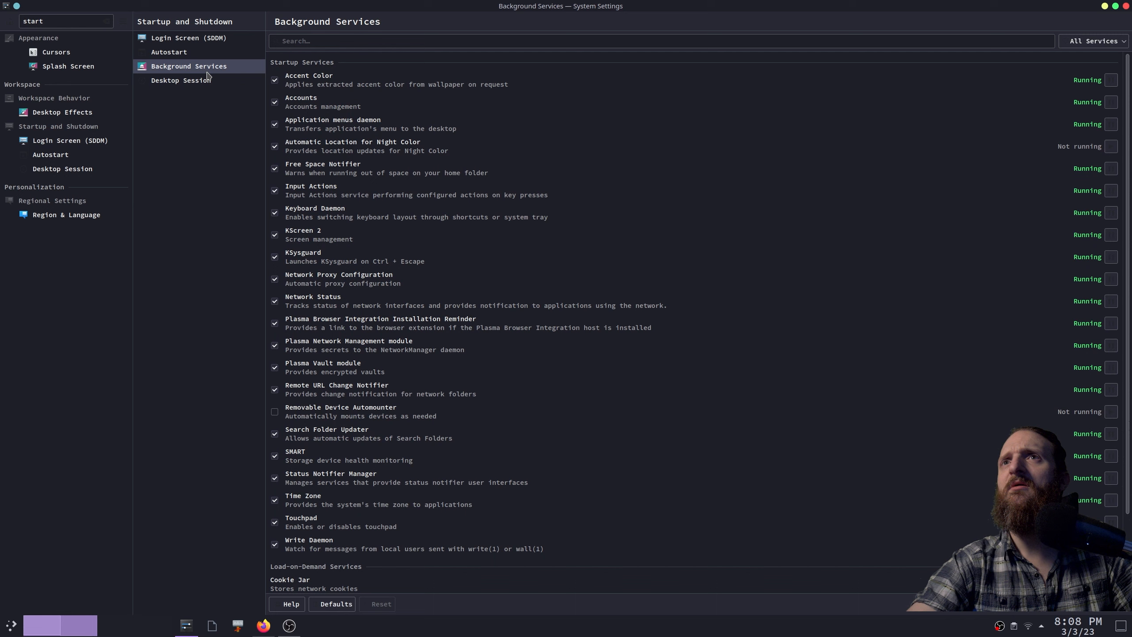
pyautogui.click(374, 42)
pyautogui.write('emoji')
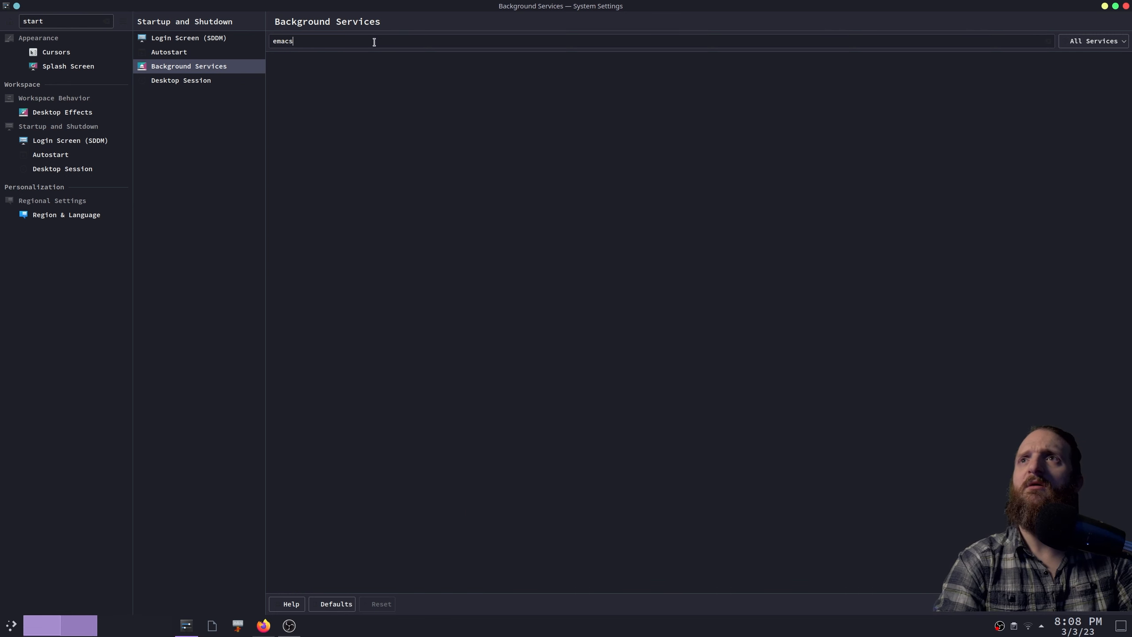
pyautogui.press('BackSpace')
pyautogui.press('BackSpace')
pyautogui.press('BackSpace')
pyautogui.press('BackSpace')
pyautogui.press('BackSpace')
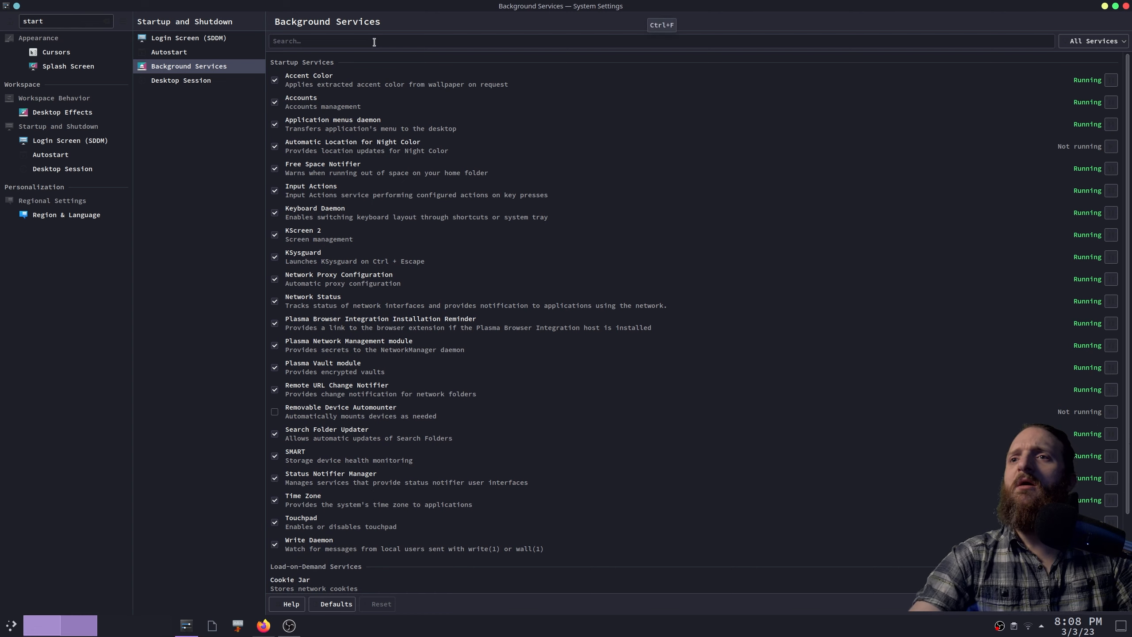
pyautogui.click(213, 53)
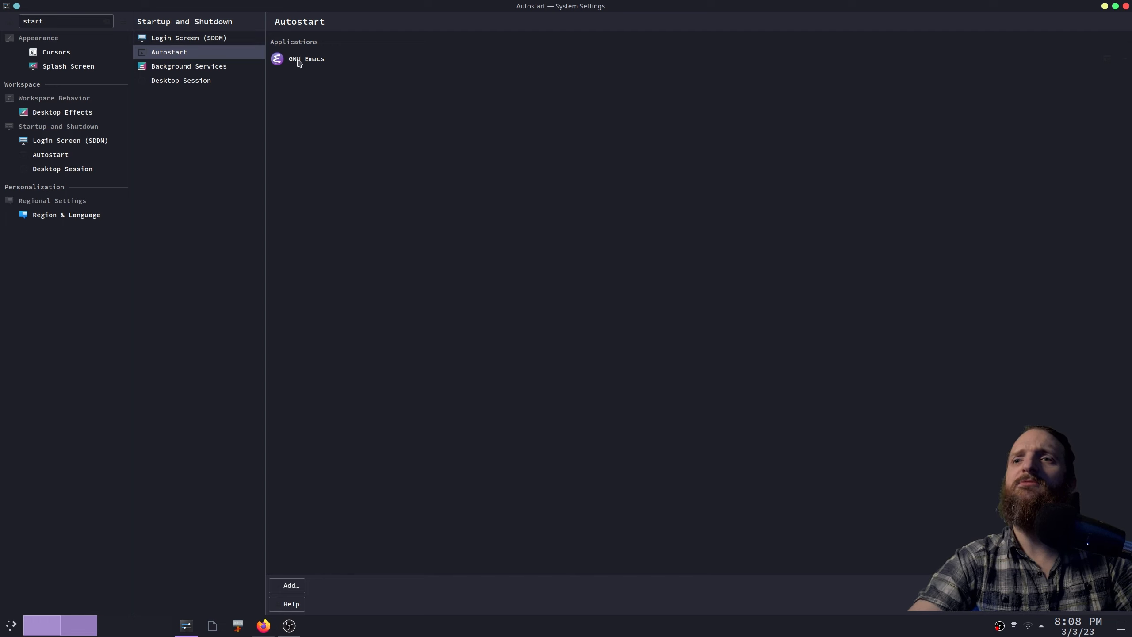
pyautogui.click(301, 591)
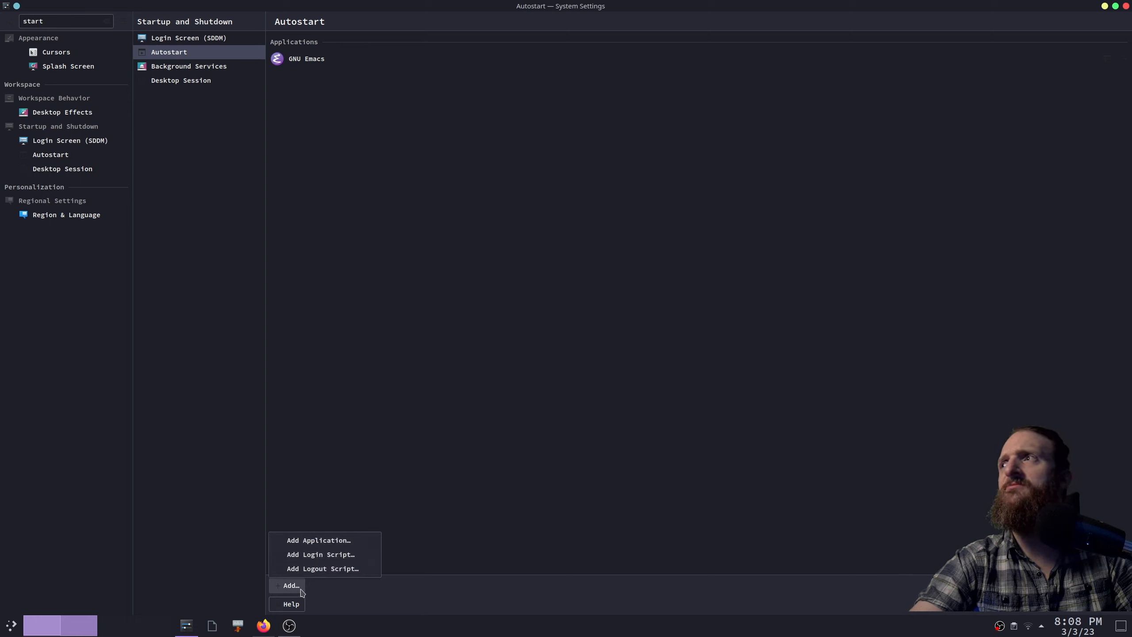
pyautogui.click(662, 303)
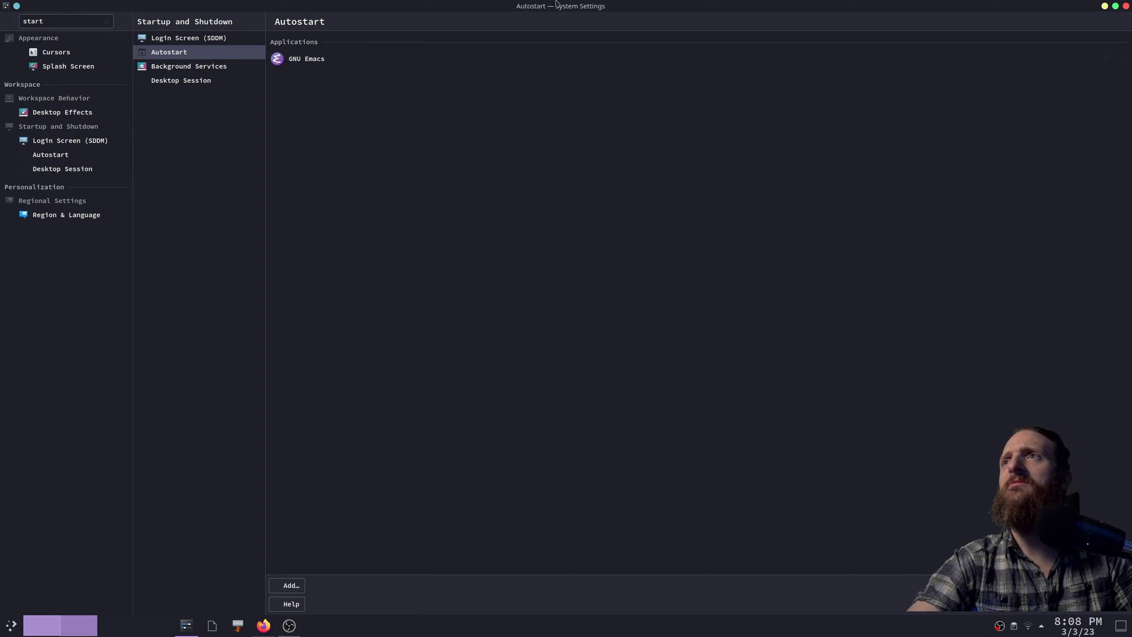
pyautogui.doubleClick(557, 6)
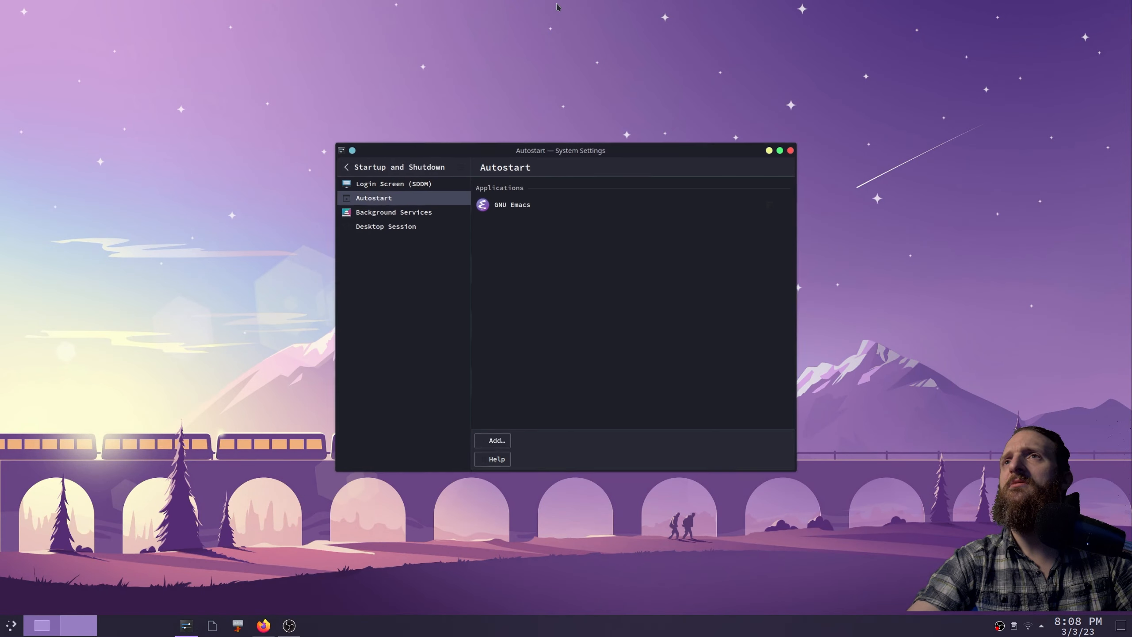
pyautogui.doubleClick(521, 154)
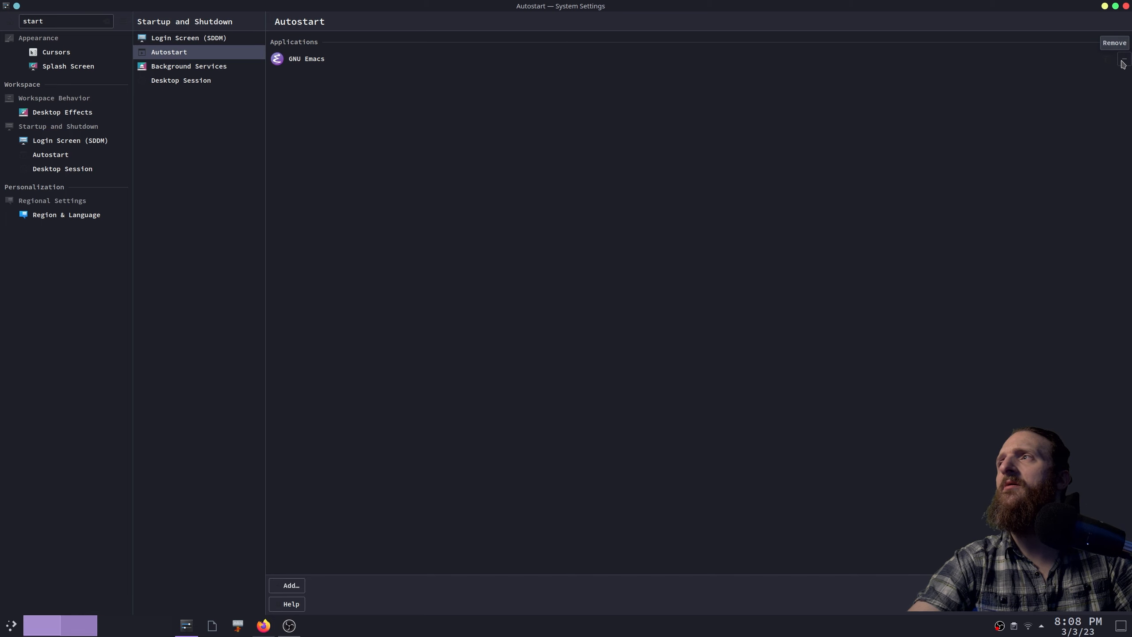
# - Review the program and arguments in the GNU Emacs autostart entry's application properties and close the dialog
pyautogui.click(1107, 59)
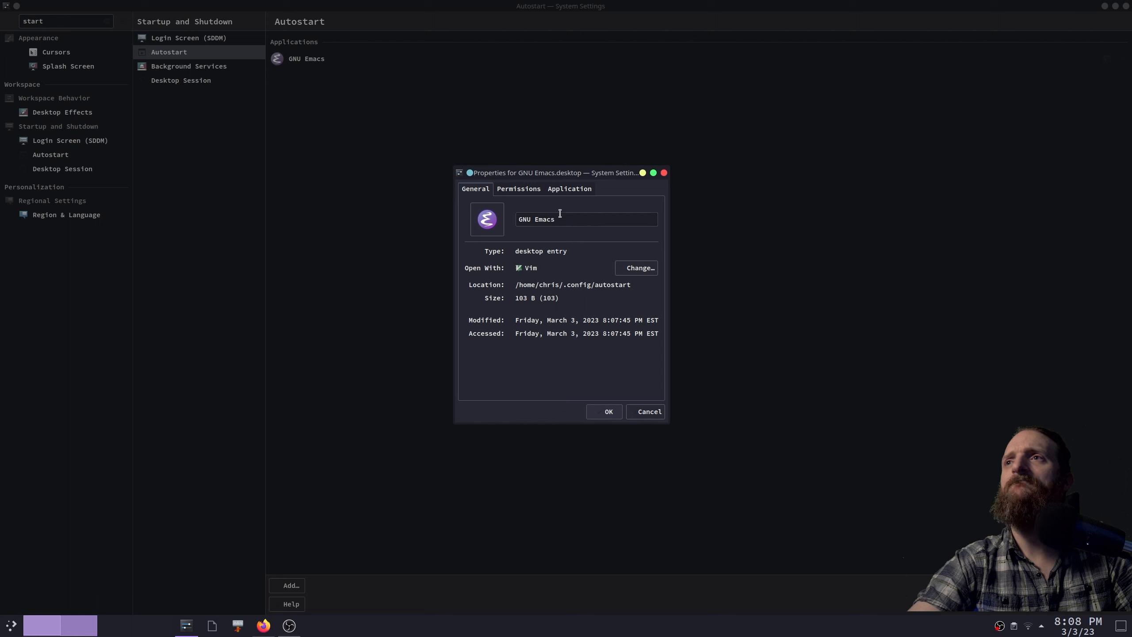
pyautogui.click(543, 189)
pyautogui.click(570, 186)
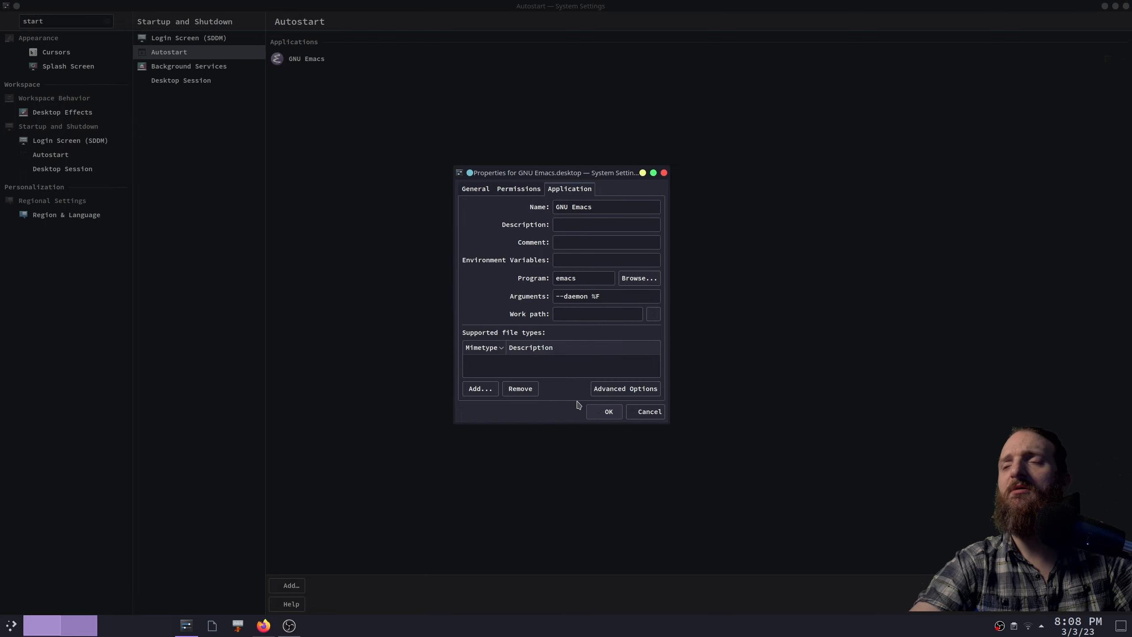
pyautogui.click(607, 419)
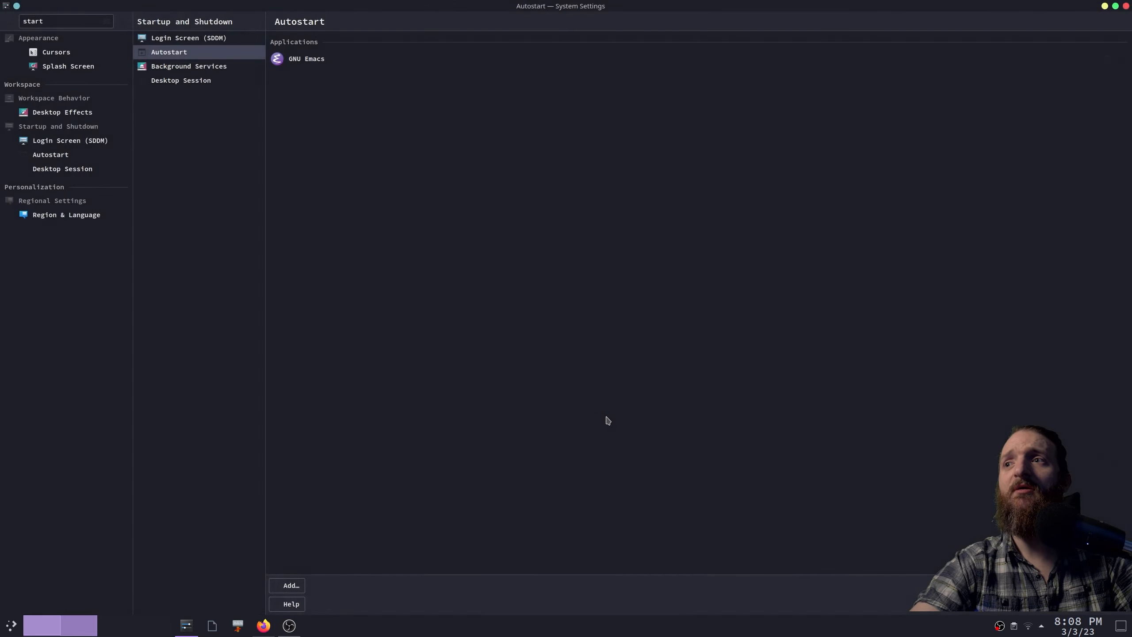
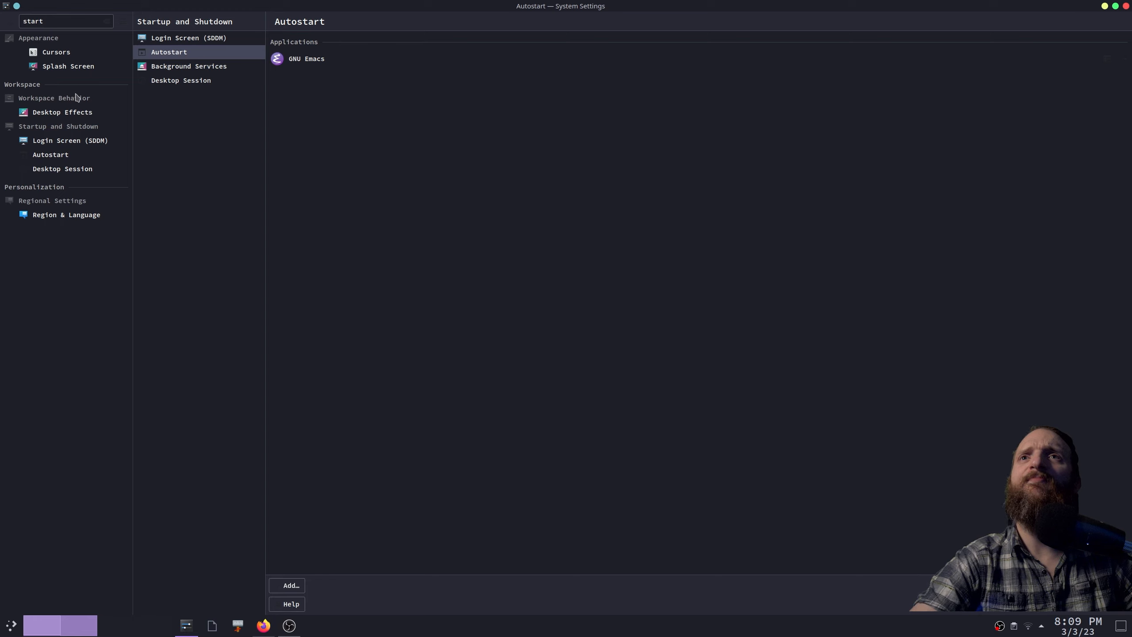
# - View the available splash screens and the window decoration themes in the appearance settings
pyautogui.click(67, 67)
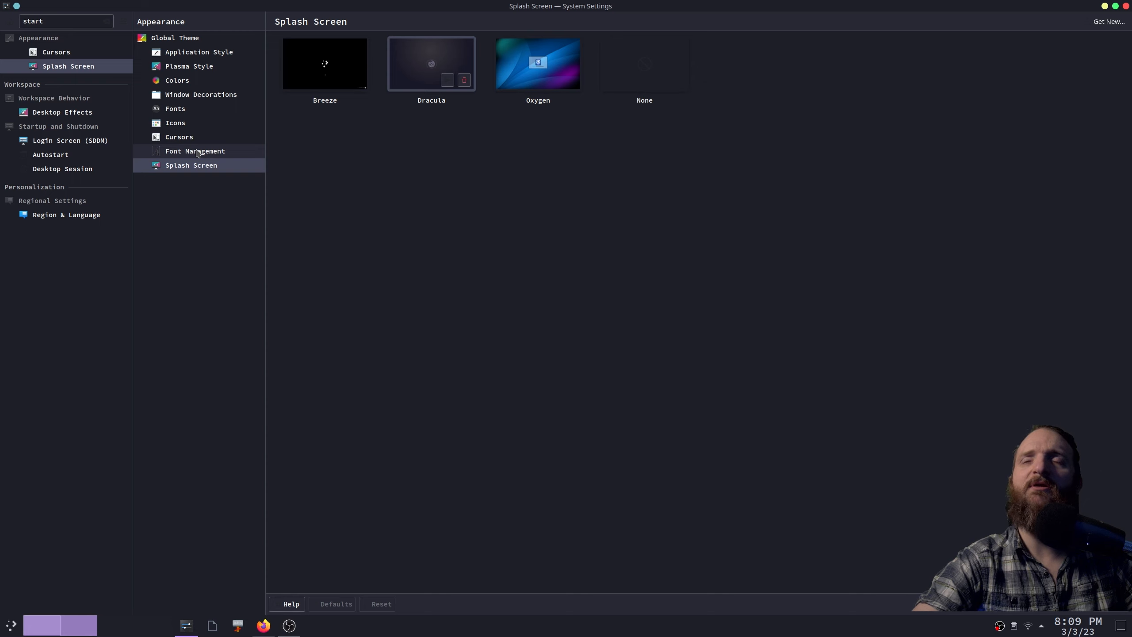
pyautogui.click(229, 98)
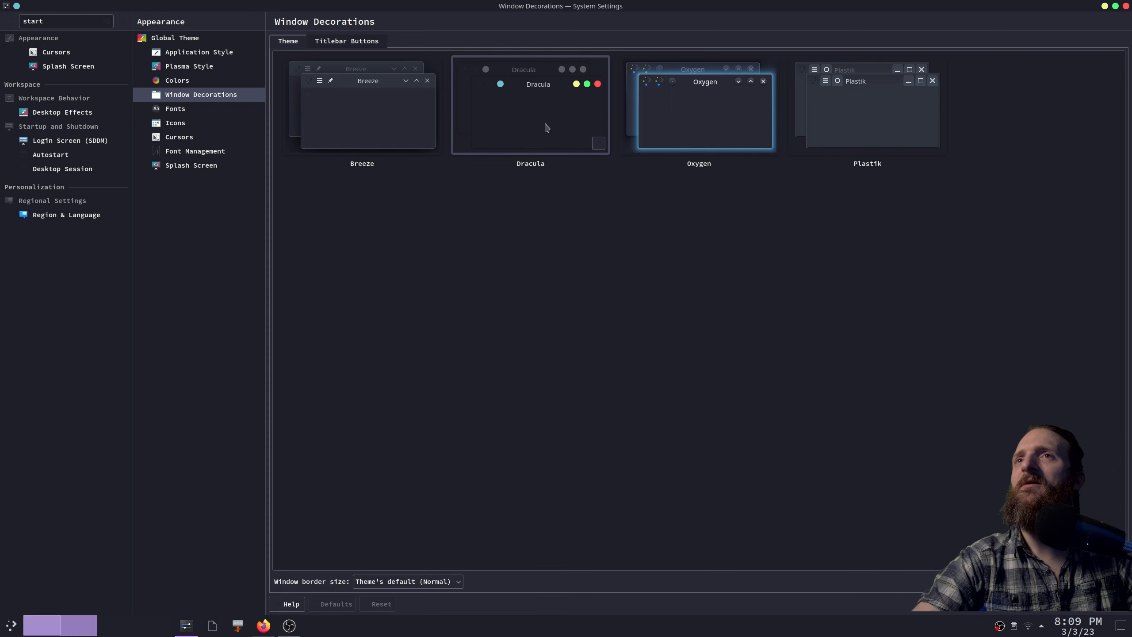
# - Review the icons, application style, Plasma style, colors, window decorations, fonts and font management pages in the appearance settings
pyautogui.click(198, 123)
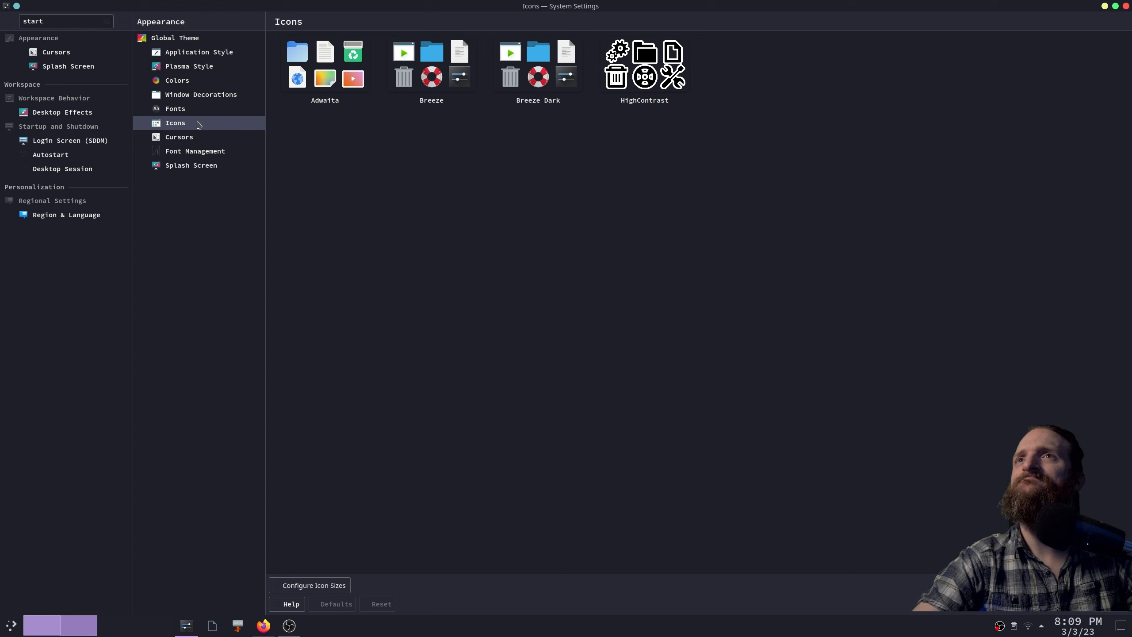
pyautogui.click(182, 58)
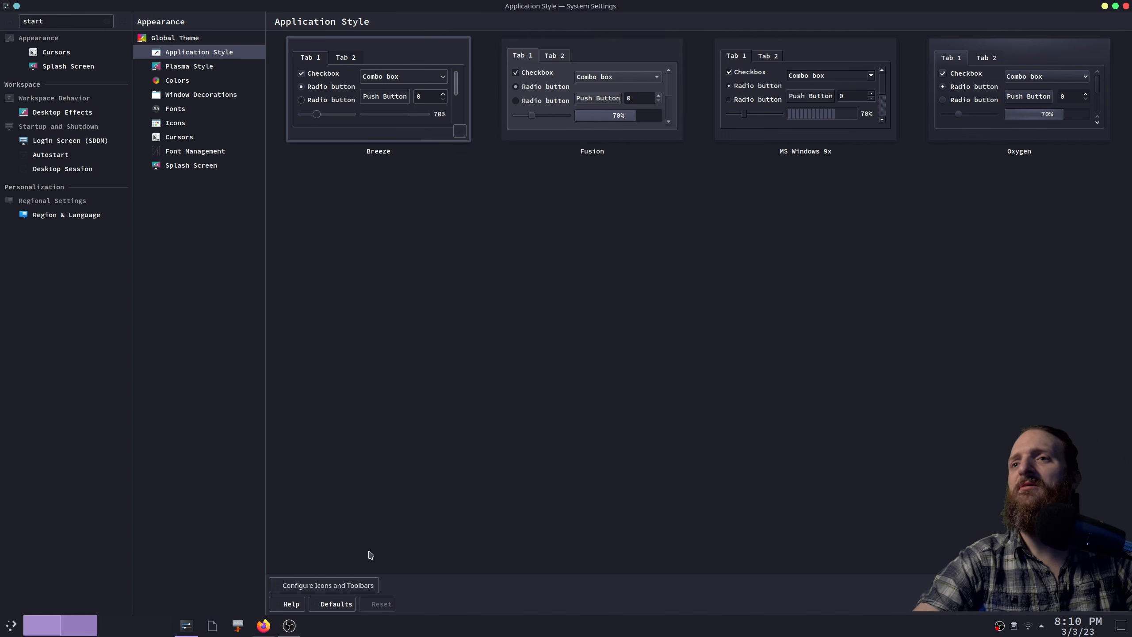
pyautogui.click(246, 67)
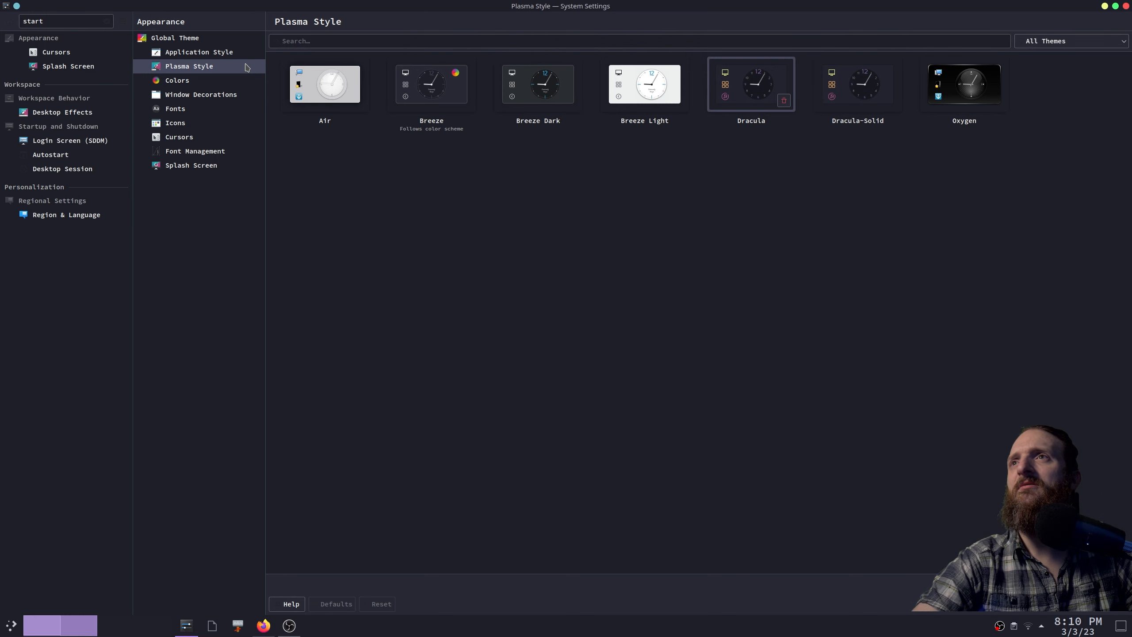
pyautogui.click(231, 84)
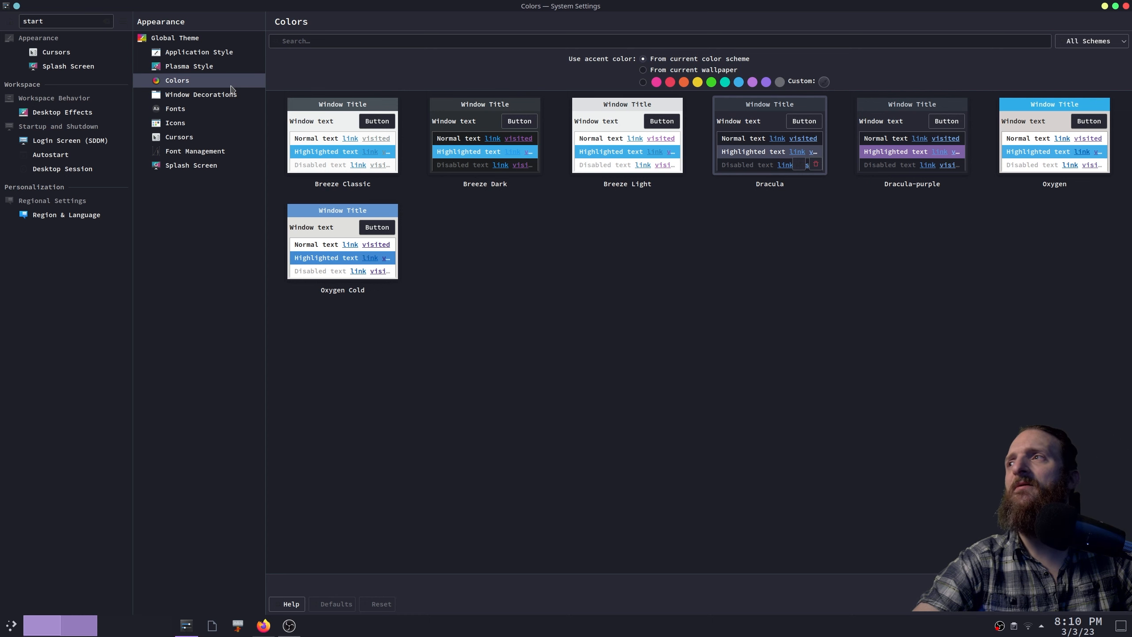
pyautogui.click(229, 97)
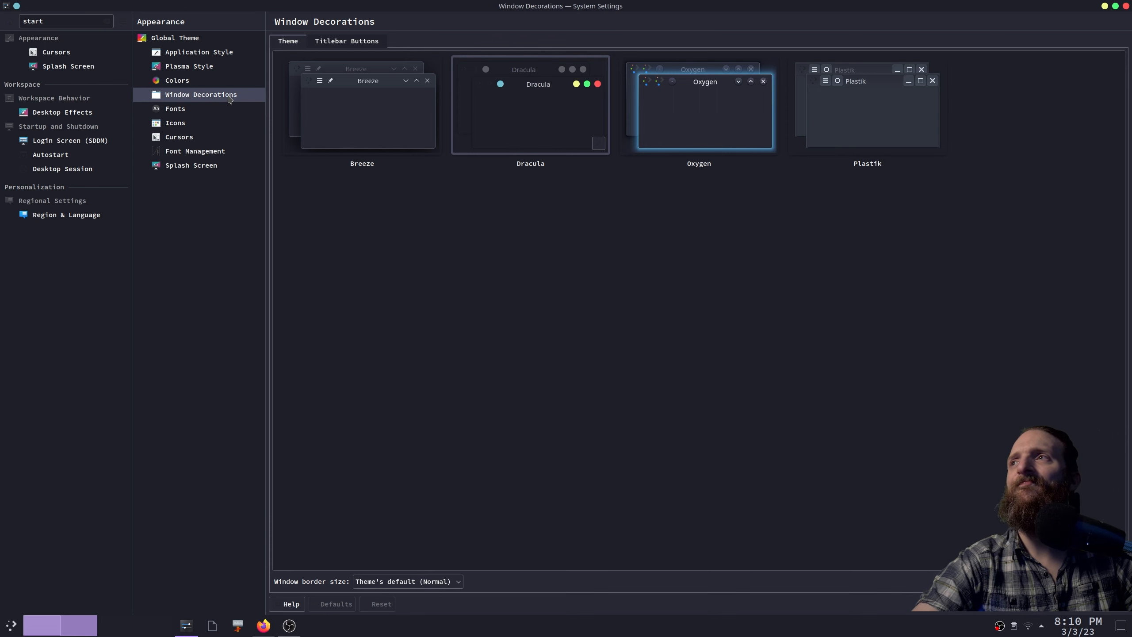
pyautogui.click(219, 111)
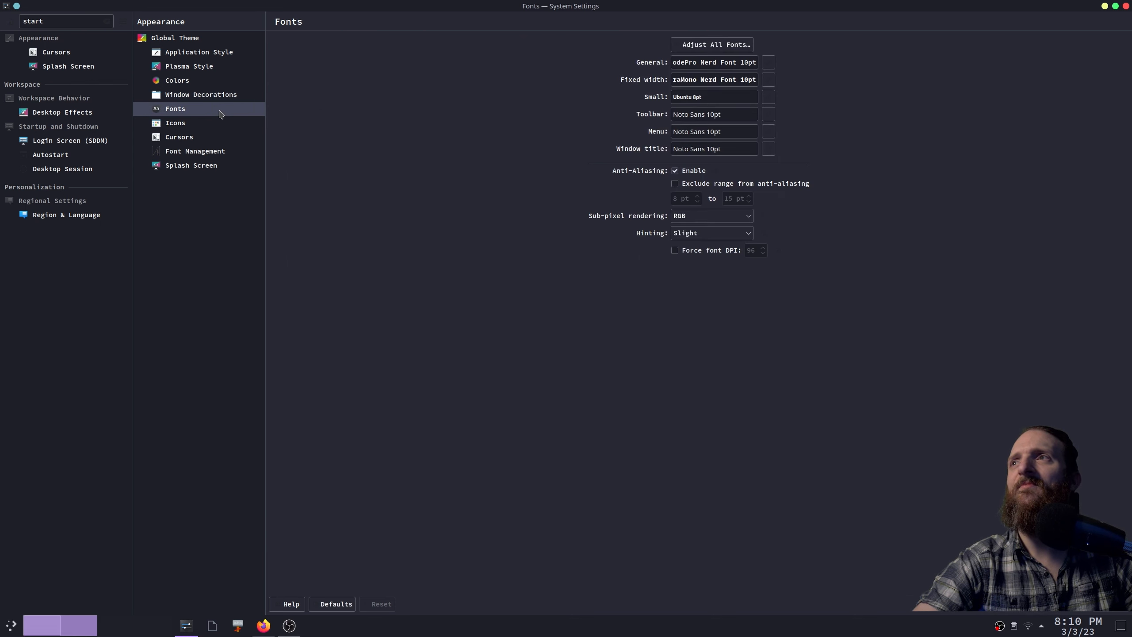
pyautogui.click(214, 125)
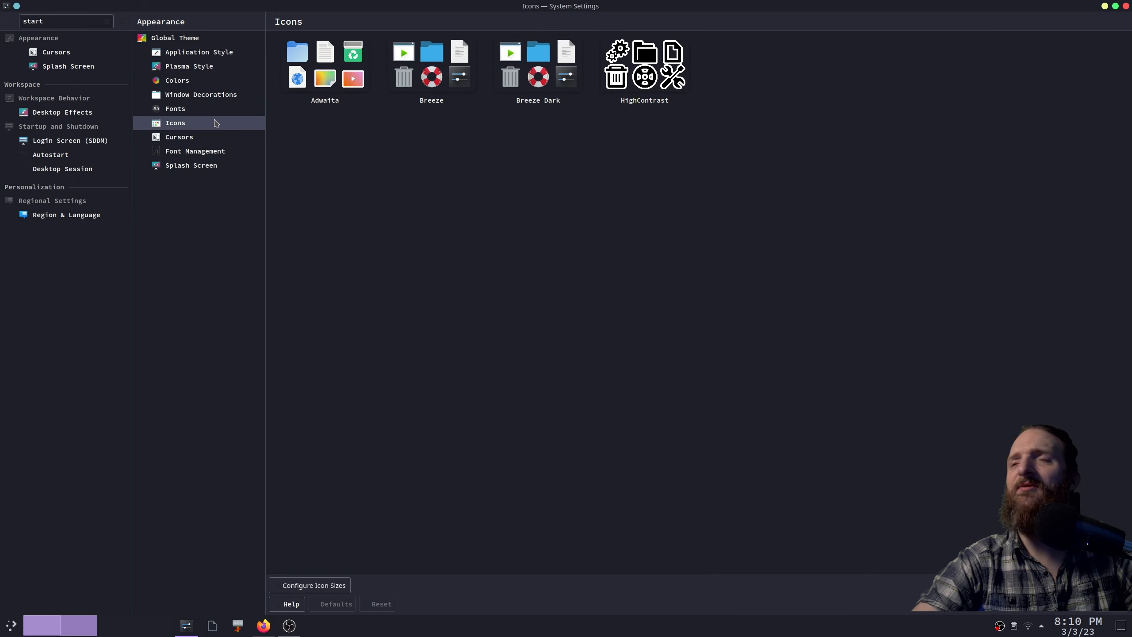
pyautogui.click(207, 152)
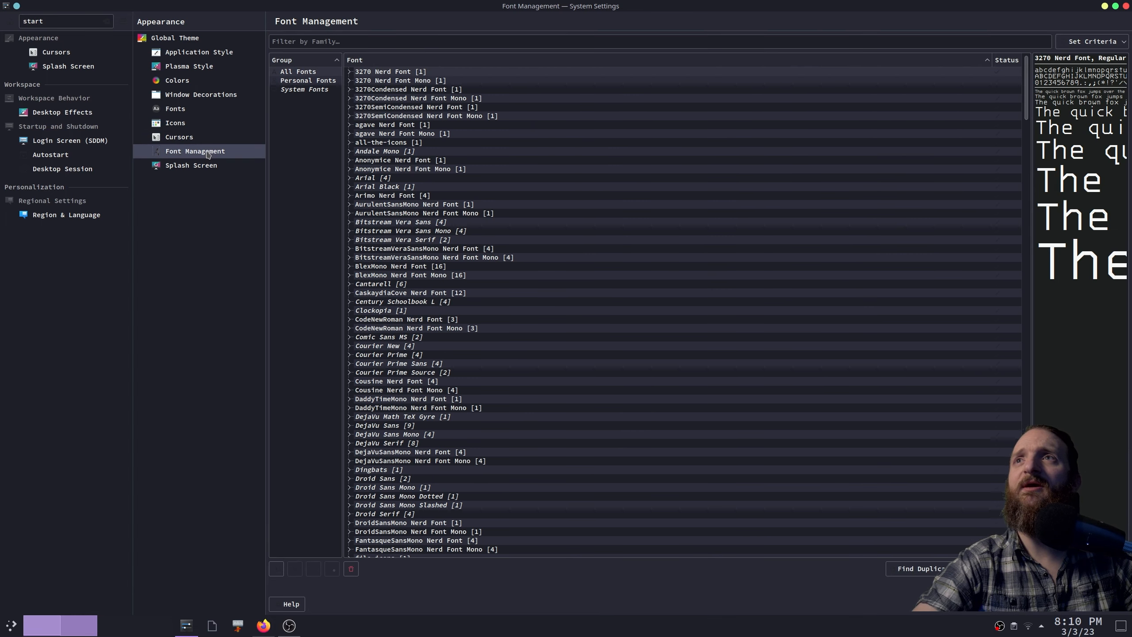
pyautogui.click(212, 109)
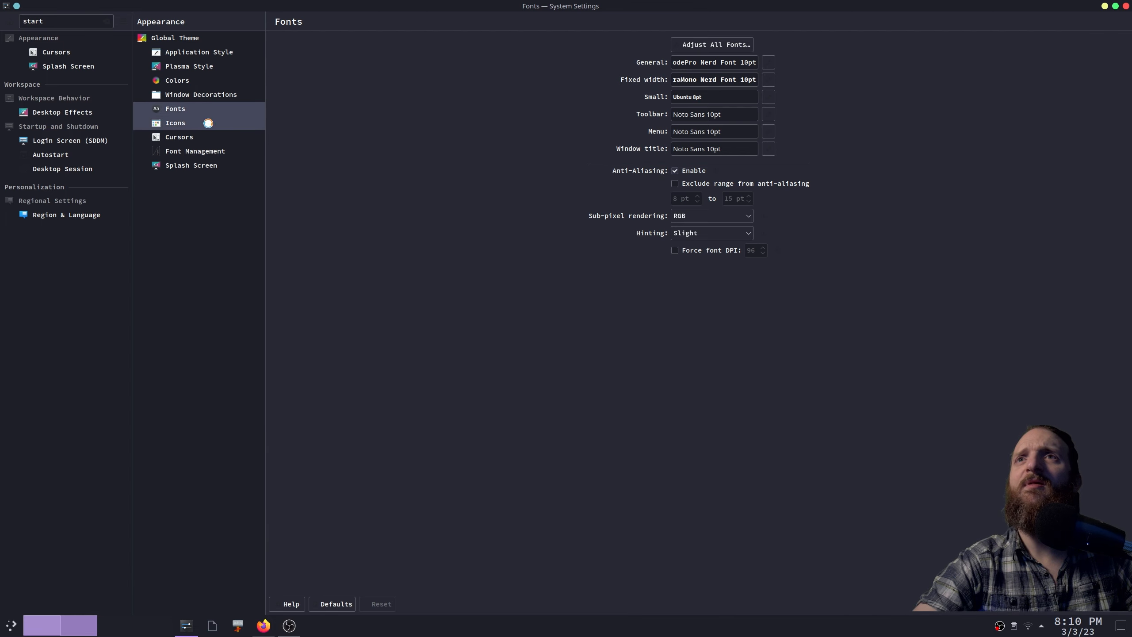
pyautogui.click(210, 125)
pyautogui.click(217, 108)
# - Search the downloadable window decorations for "dracula" and maximize the download window
pyautogui.click(220, 99)
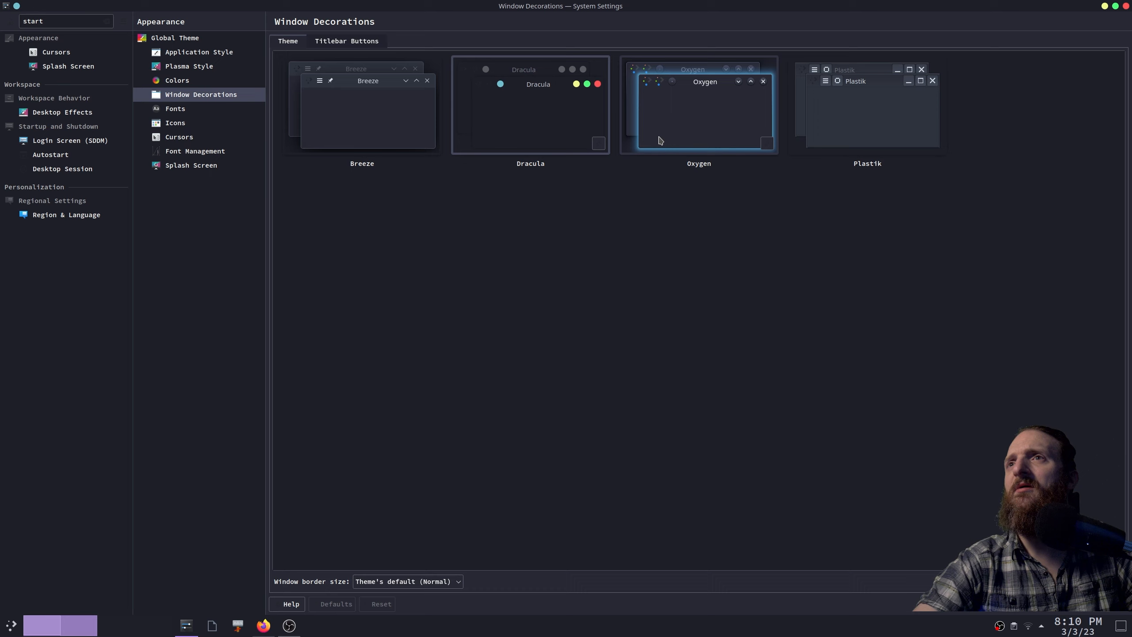
pyautogui.click(1061, 581)
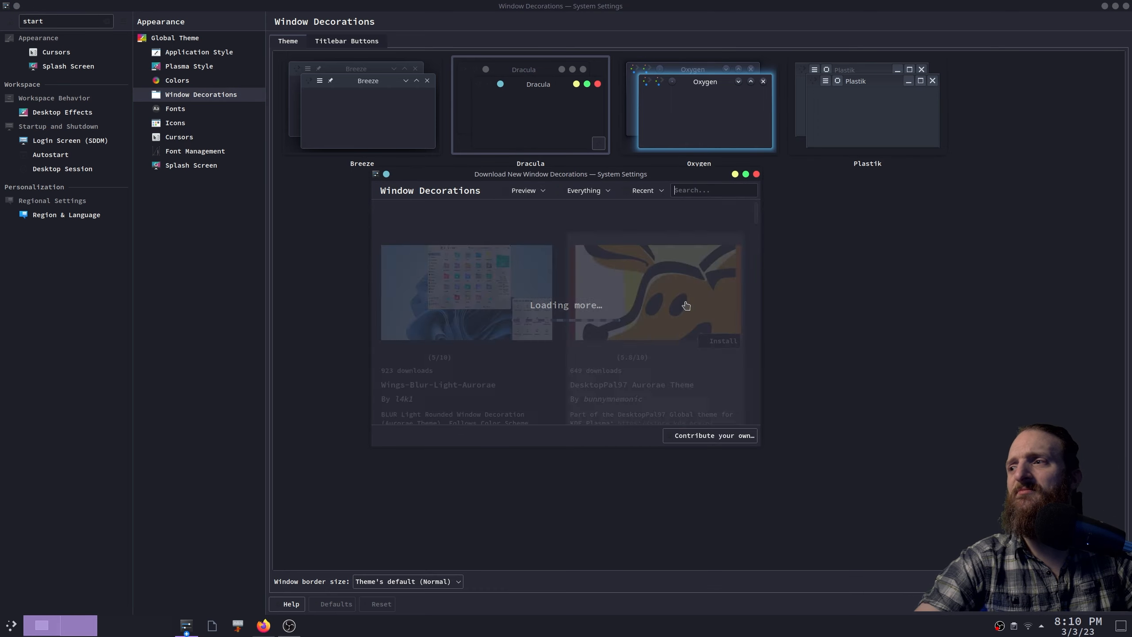
pyautogui.click(690, 195)
pyautogui.write('dracula')
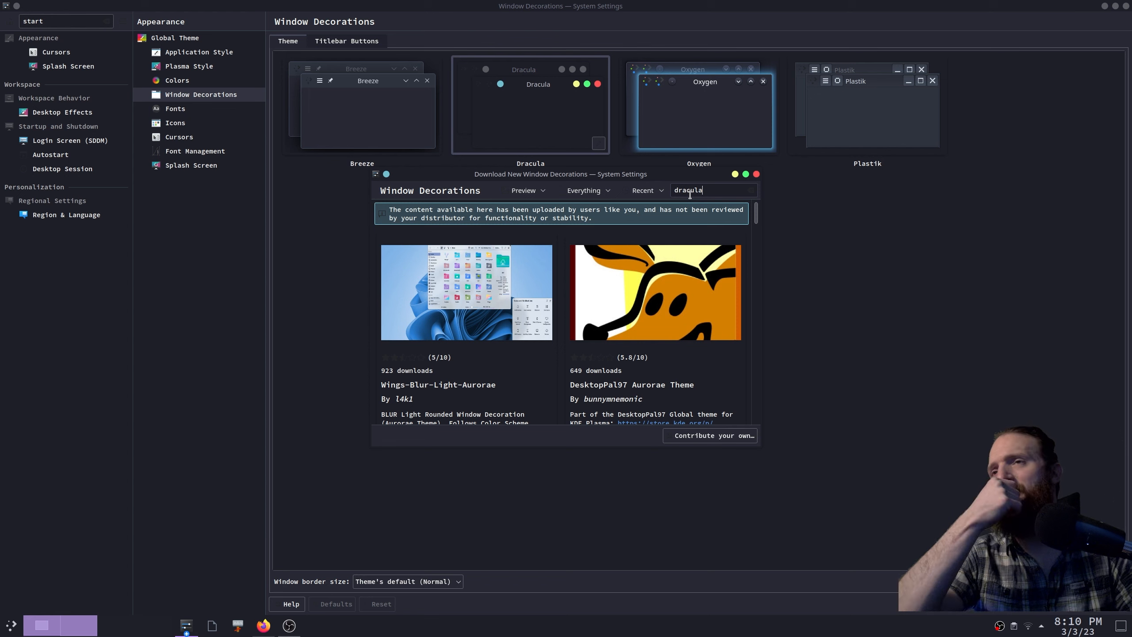
pyautogui.click(745, 174)
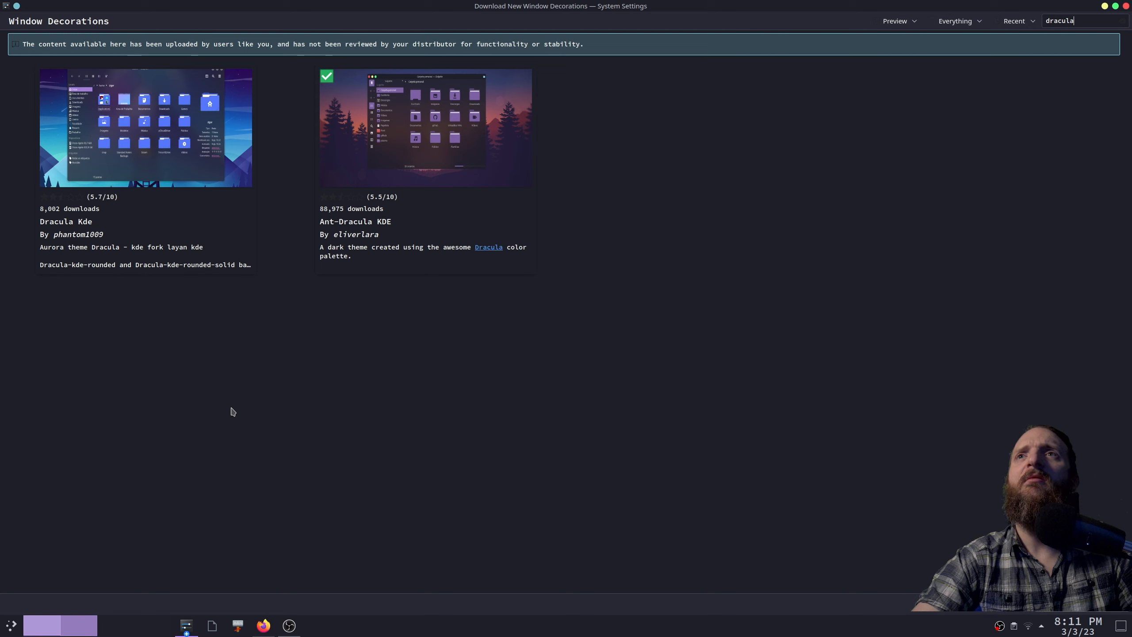
# - Install the Dracula-kde-rounded-solid.tar.gz option of the Dracula Kde window decoration and close the download window
pyautogui.moveTo(177, 213)
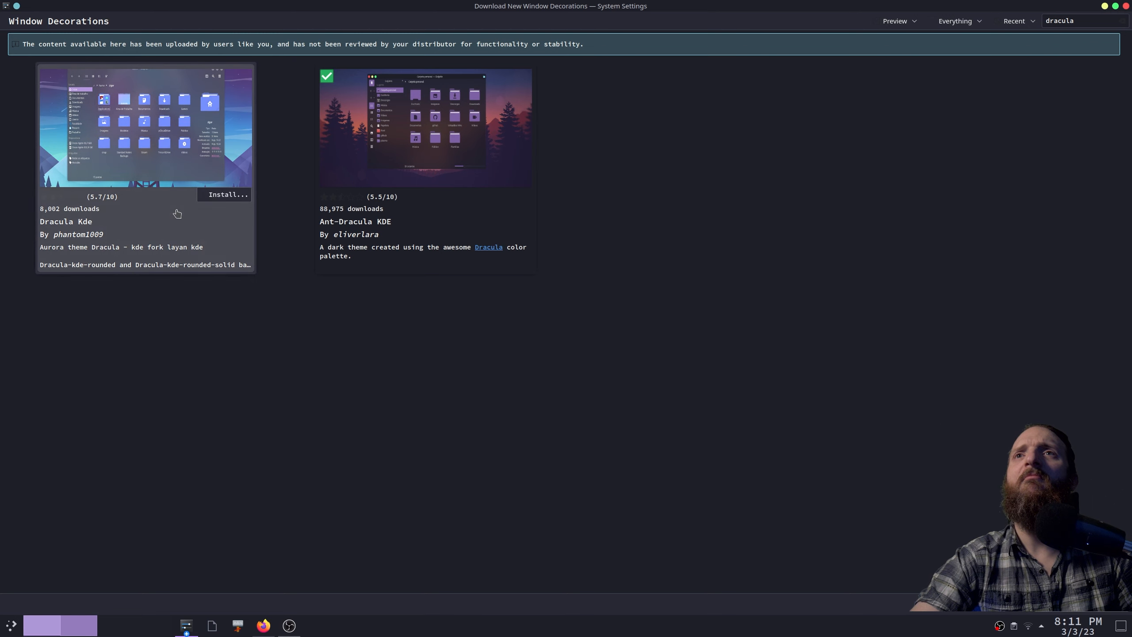
pyautogui.click(214, 199)
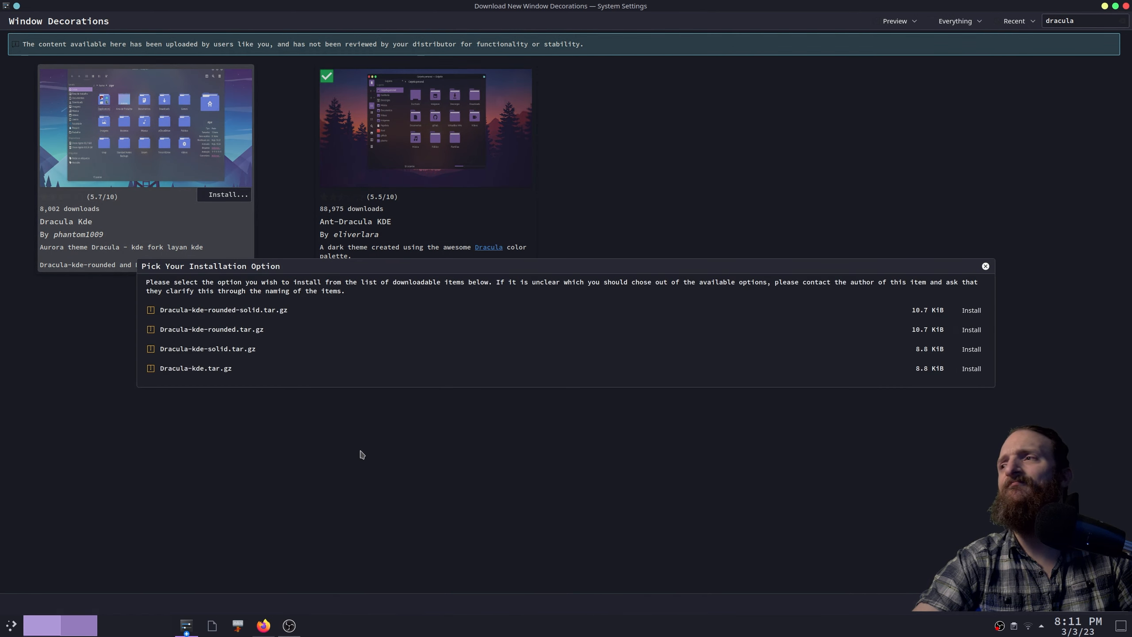
pyautogui.click(966, 316)
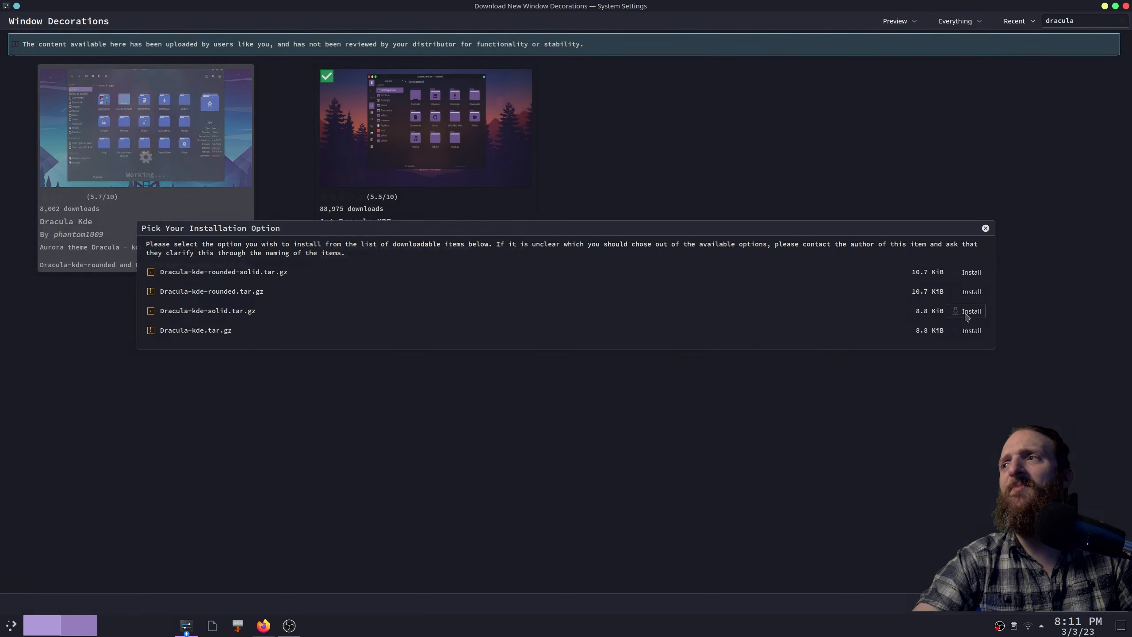
pyautogui.moveTo(545, 211)
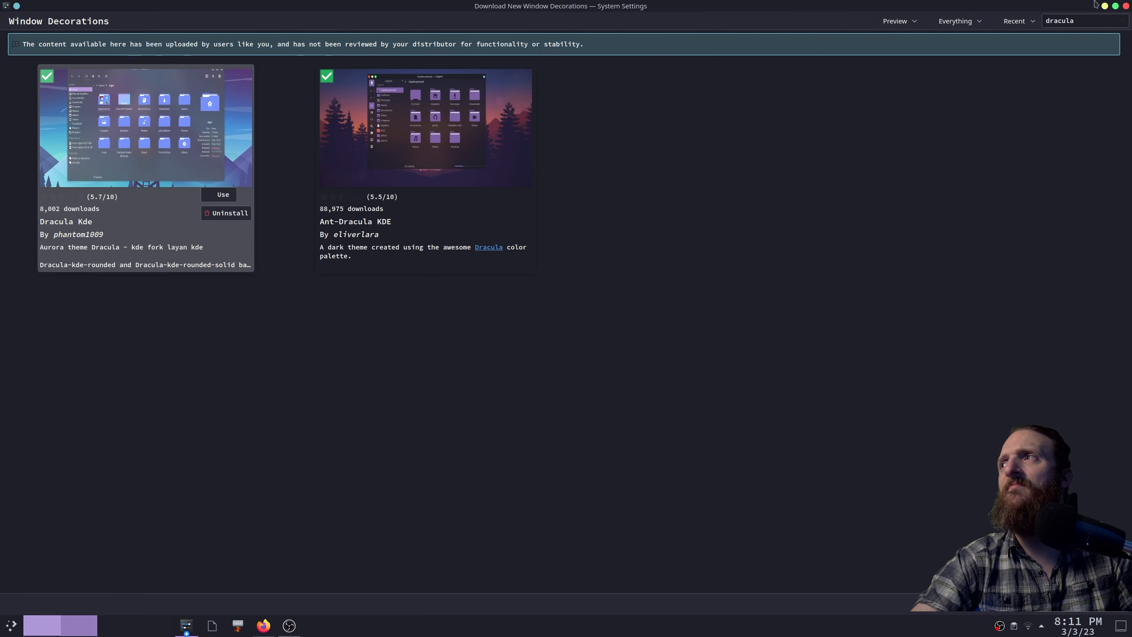
pyautogui.click(1126, 7)
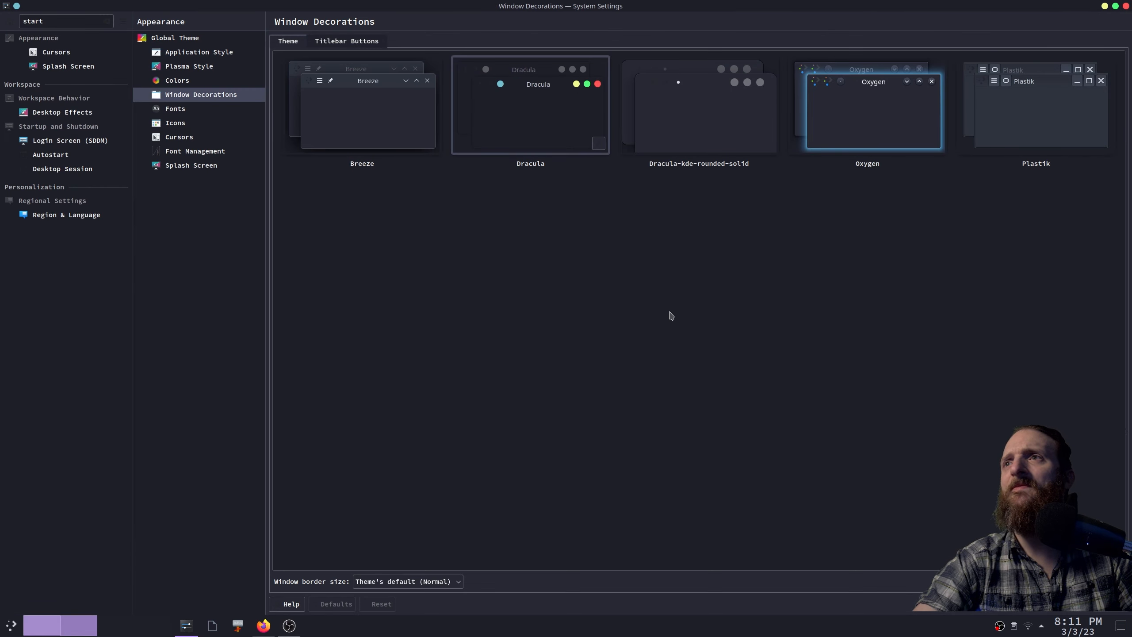
# - Apply the Dracula-kde-rounded-solid window decoration theme and try using Dracula Kde from the downloadable decorations
pyautogui.click(712, 125)
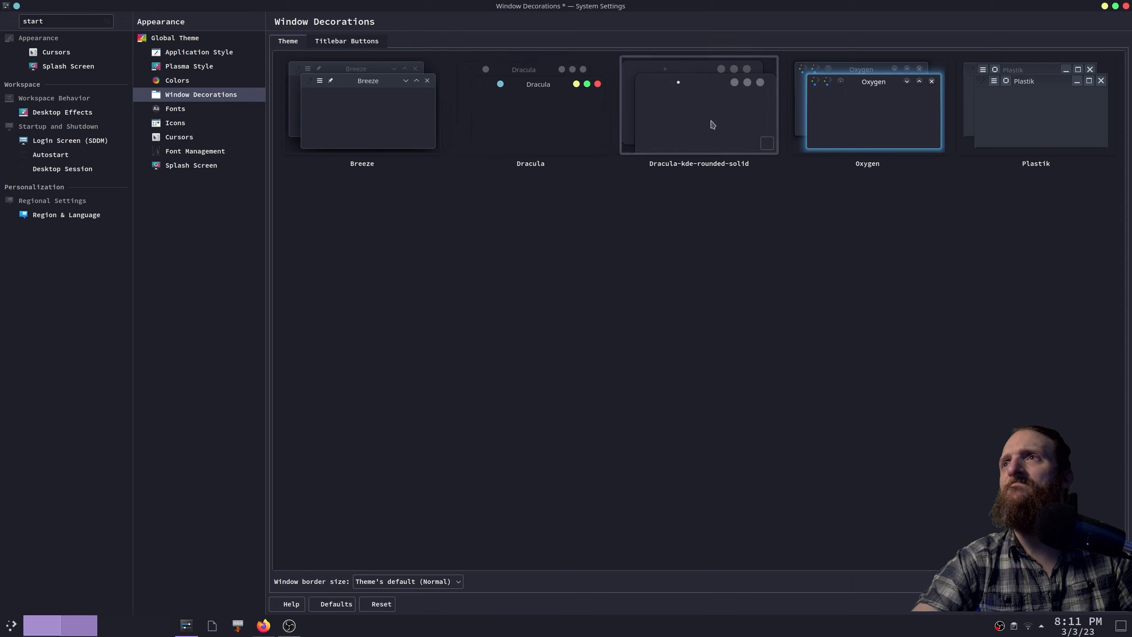
pyautogui.click(1109, 604)
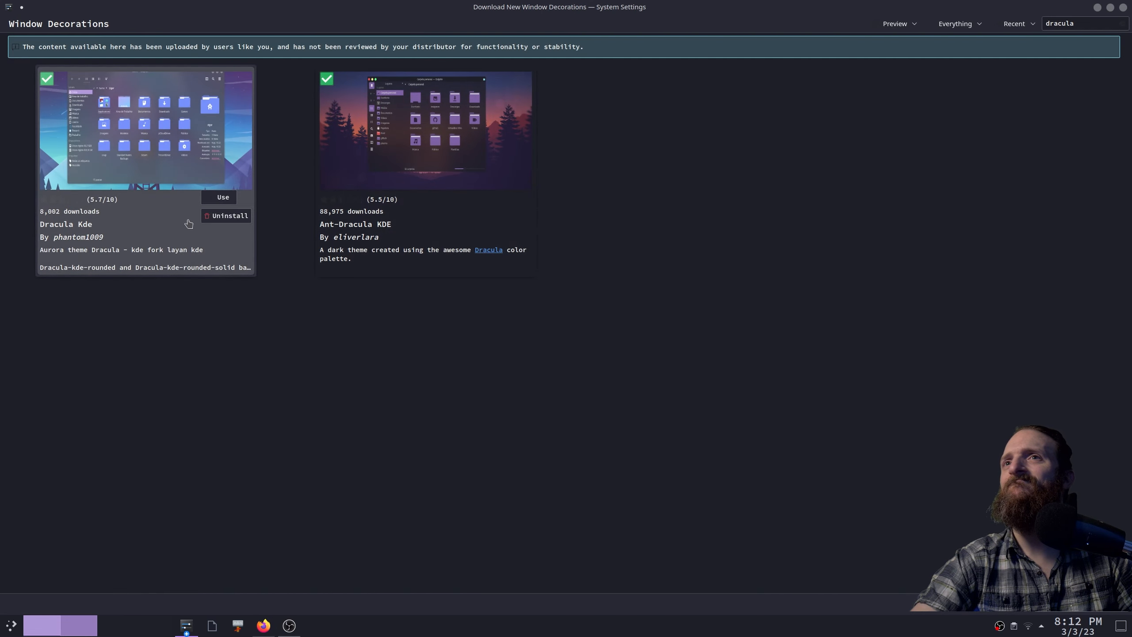
pyautogui.click(208, 201)
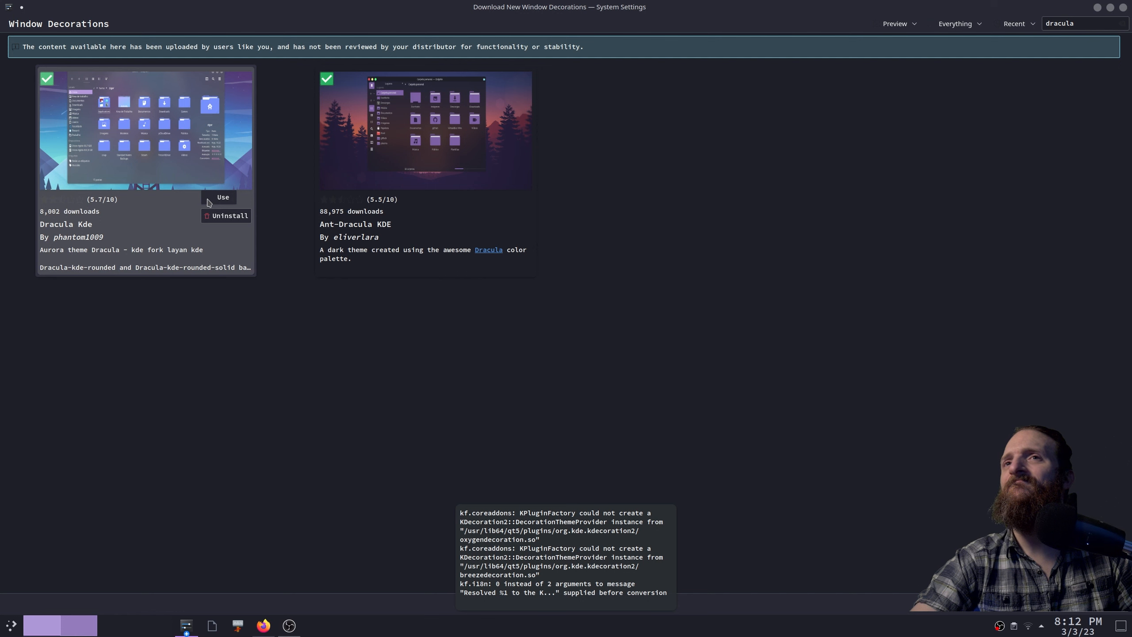
# - View the details of the Dracula Kde and Ant-Dracula KDE decorations, enlarging Dracula Kde's first preview image
pyautogui.click(141, 236)
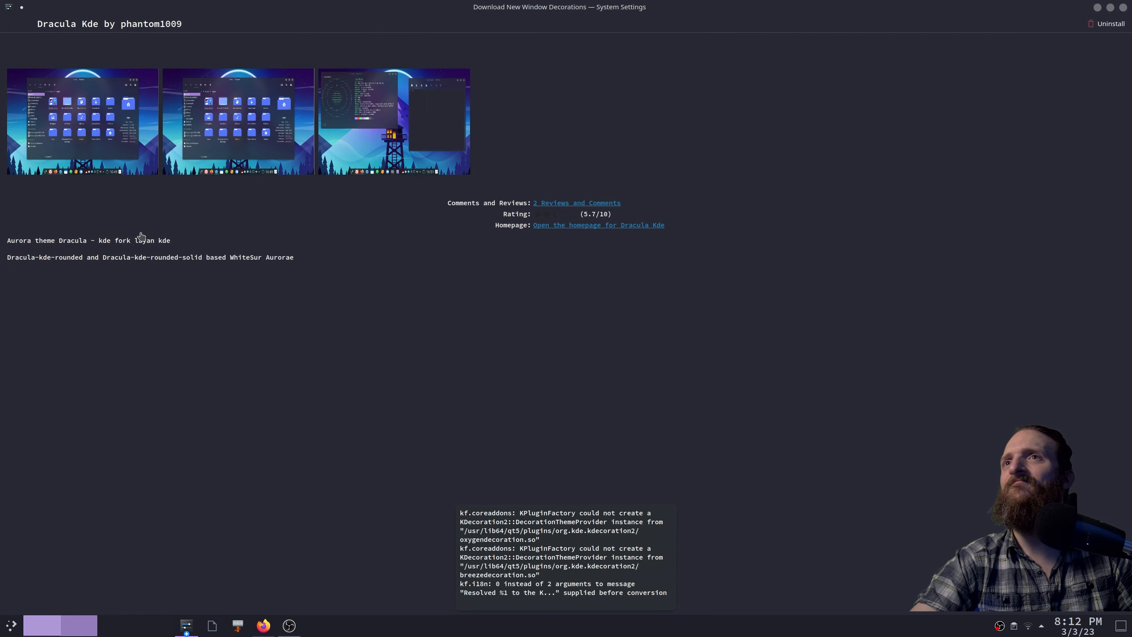
pyautogui.click(140, 154)
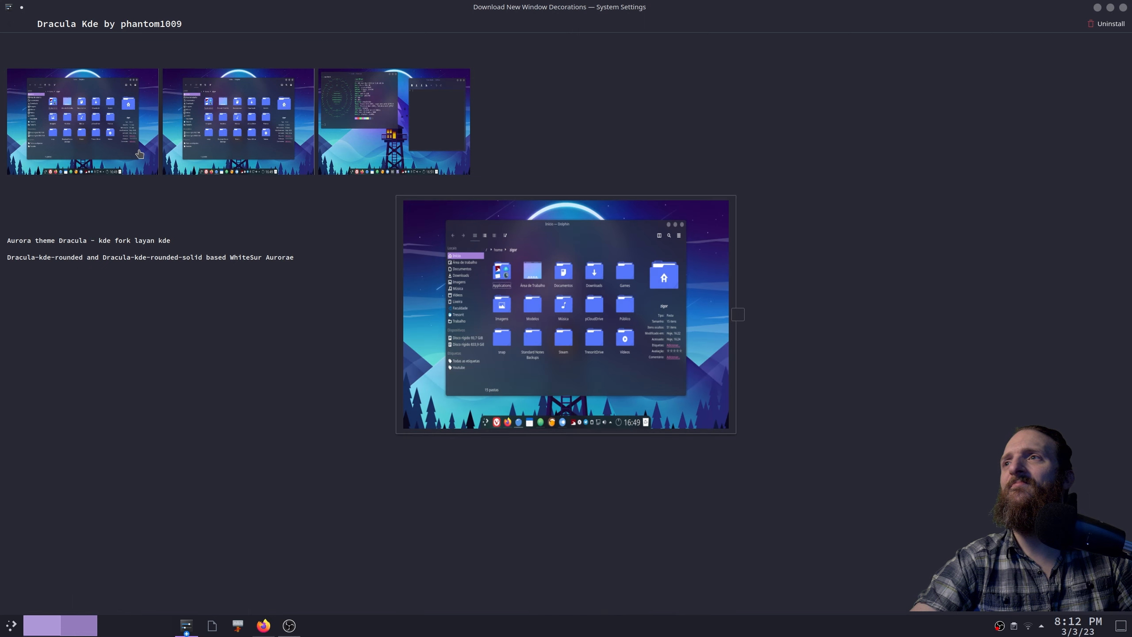
pyautogui.click(173, 260)
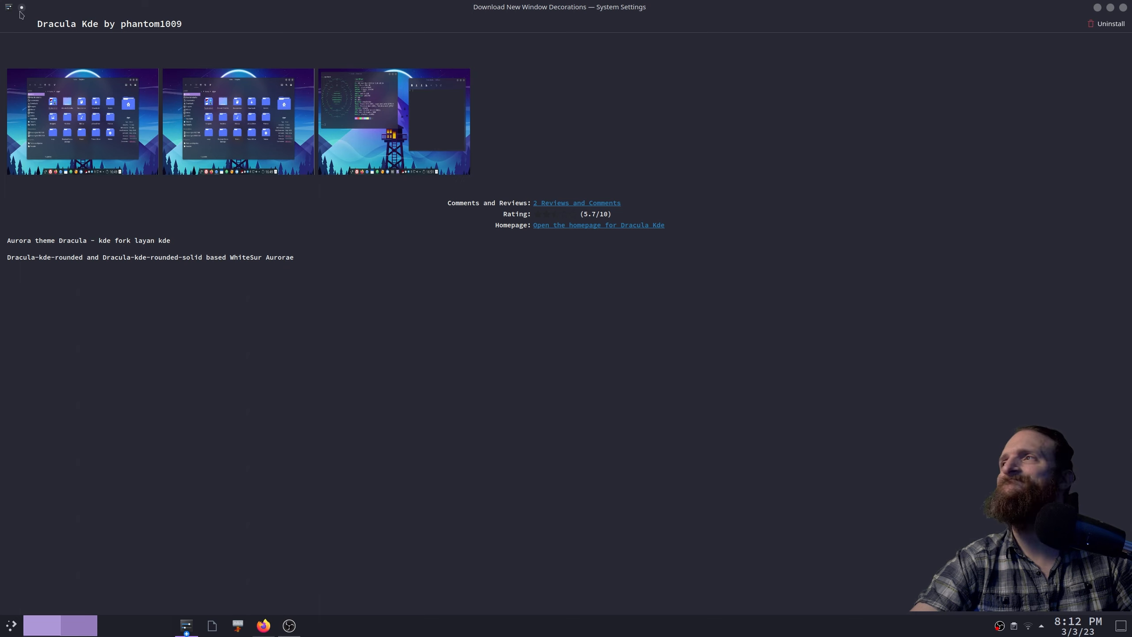
pyautogui.click(13, 25)
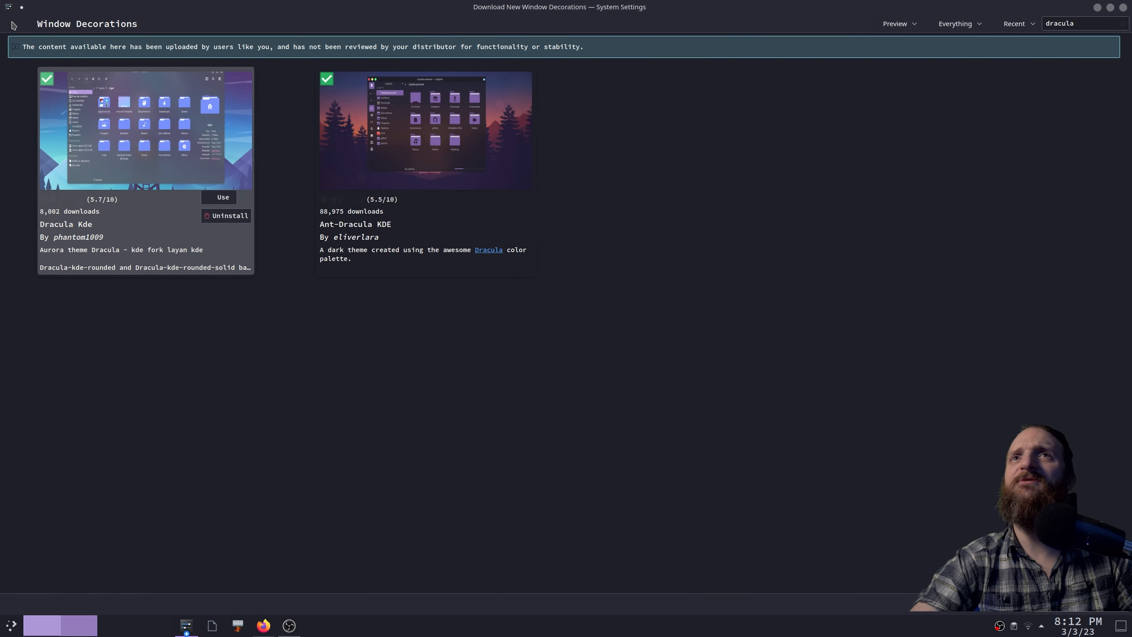
pyautogui.click(414, 164)
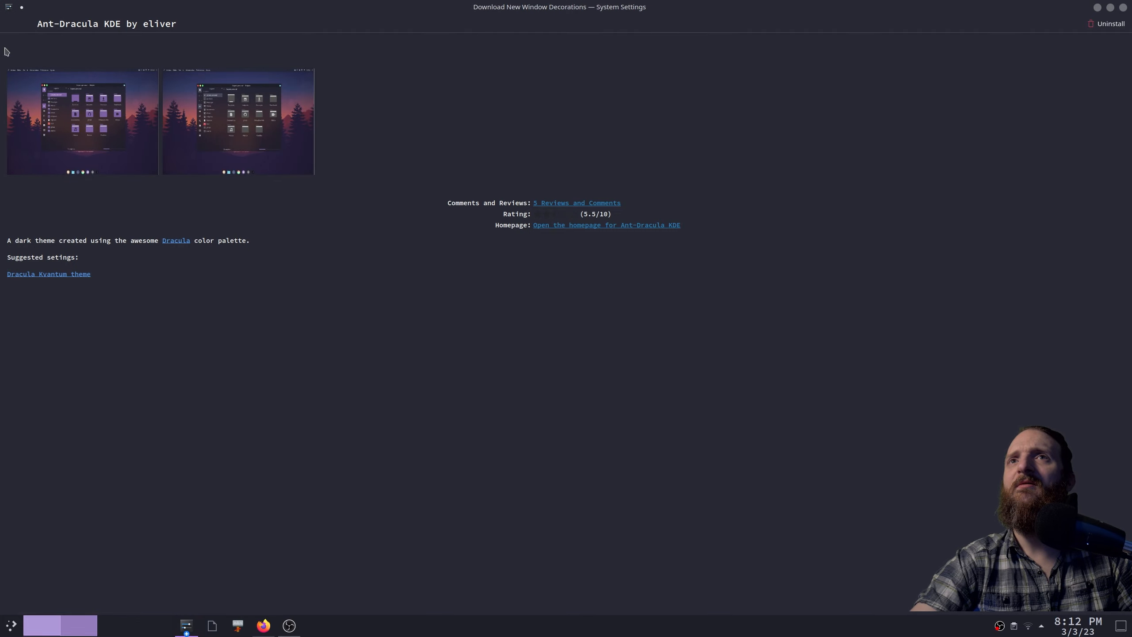
pyautogui.click(19, 22)
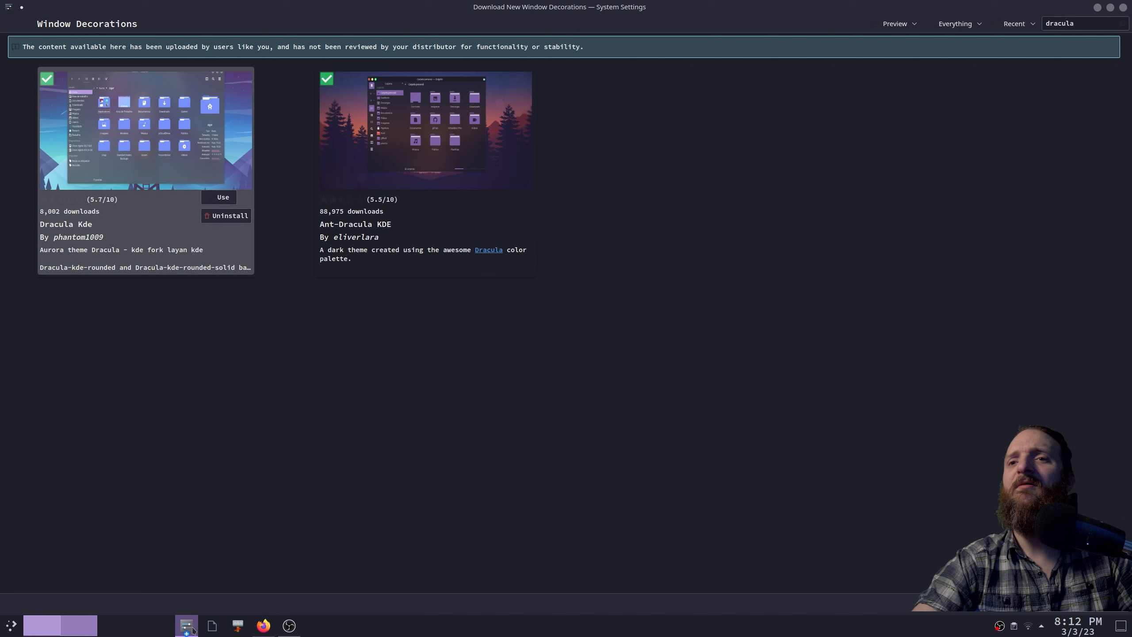
# - Return to the installed window decorations and apply the Dracula theme
pyautogui.click(193, 628)
pyautogui.click(542, 125)
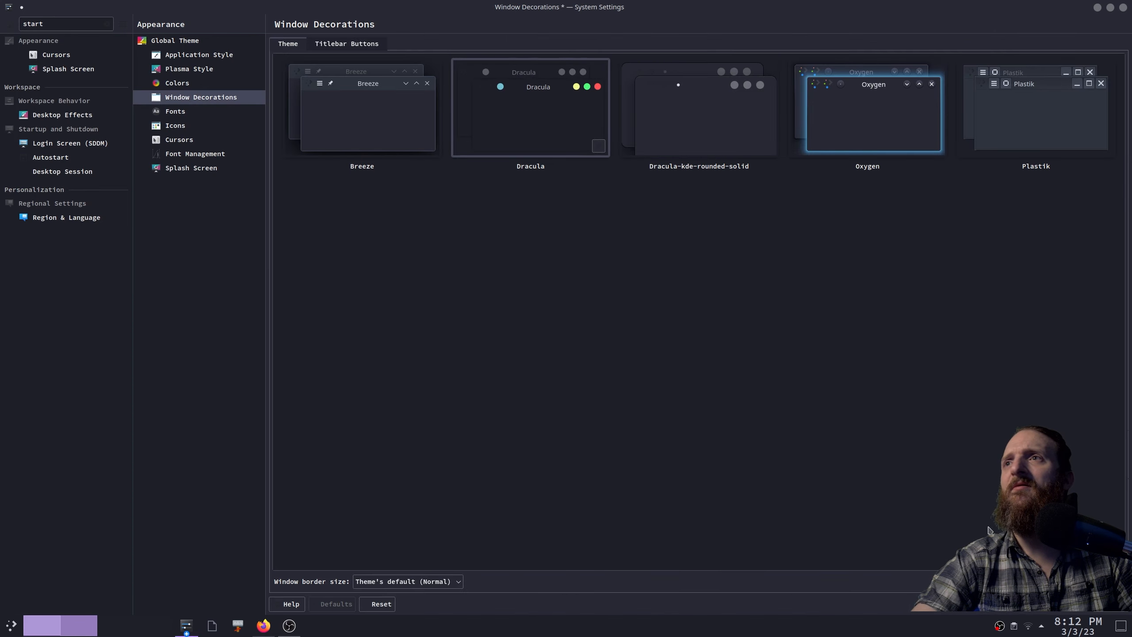
pyautogui.click(1106, 603)
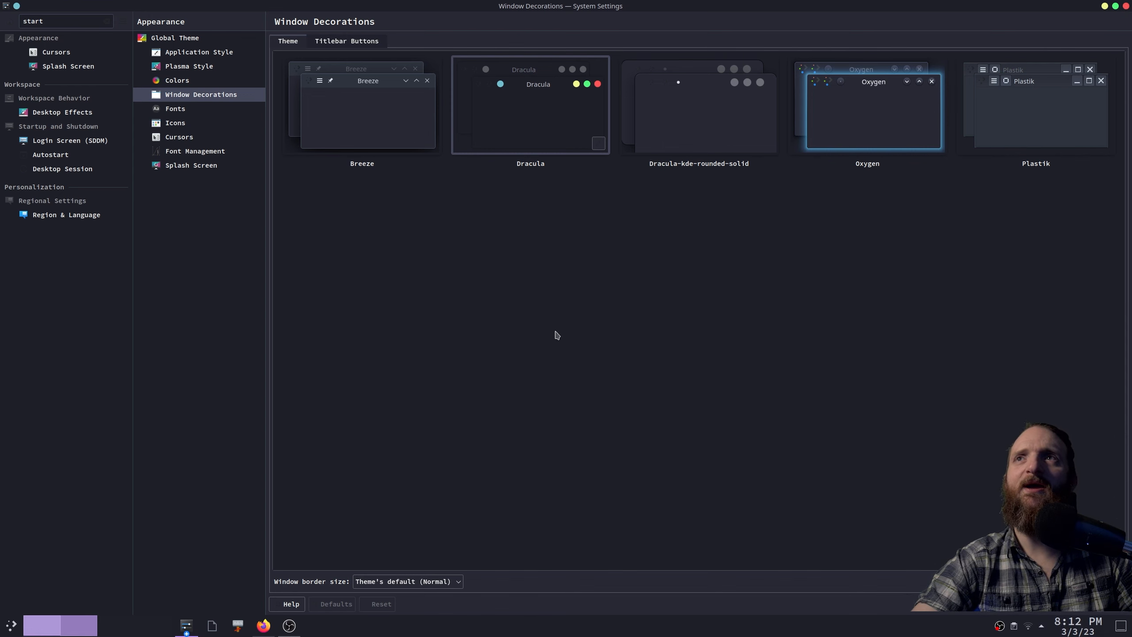
# - Return to the downloadable window decorations, clear the dracula search, and sort the entries by most downloaded first
pyautogui.click(185, 623)
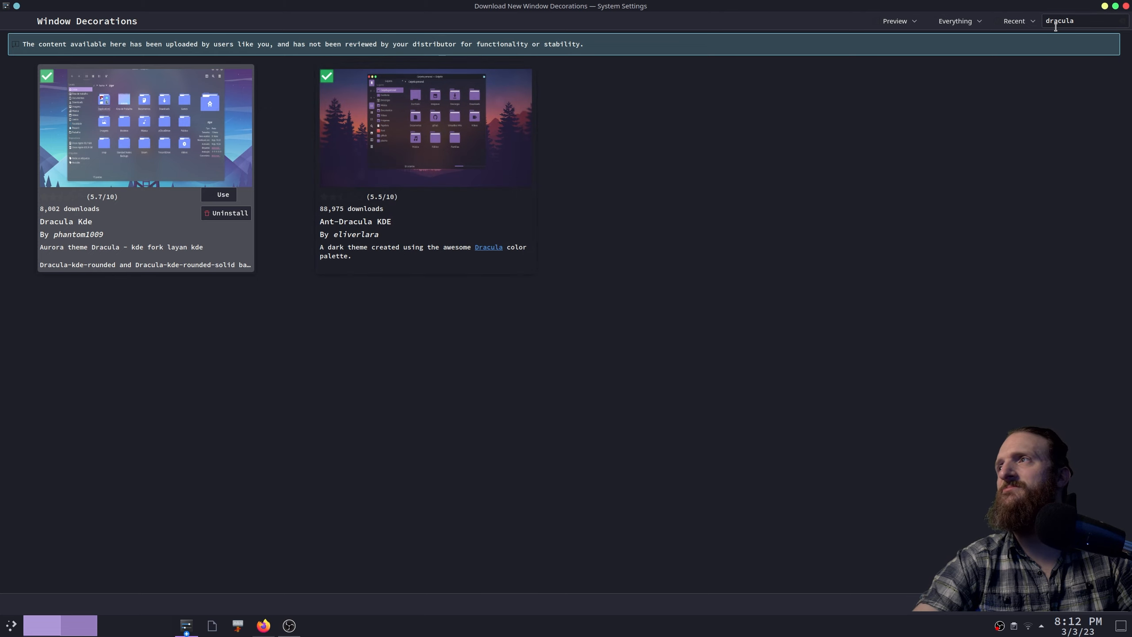
pyautogui.doubleClick(1076, 20)
pyautogui.press('BackSpace')
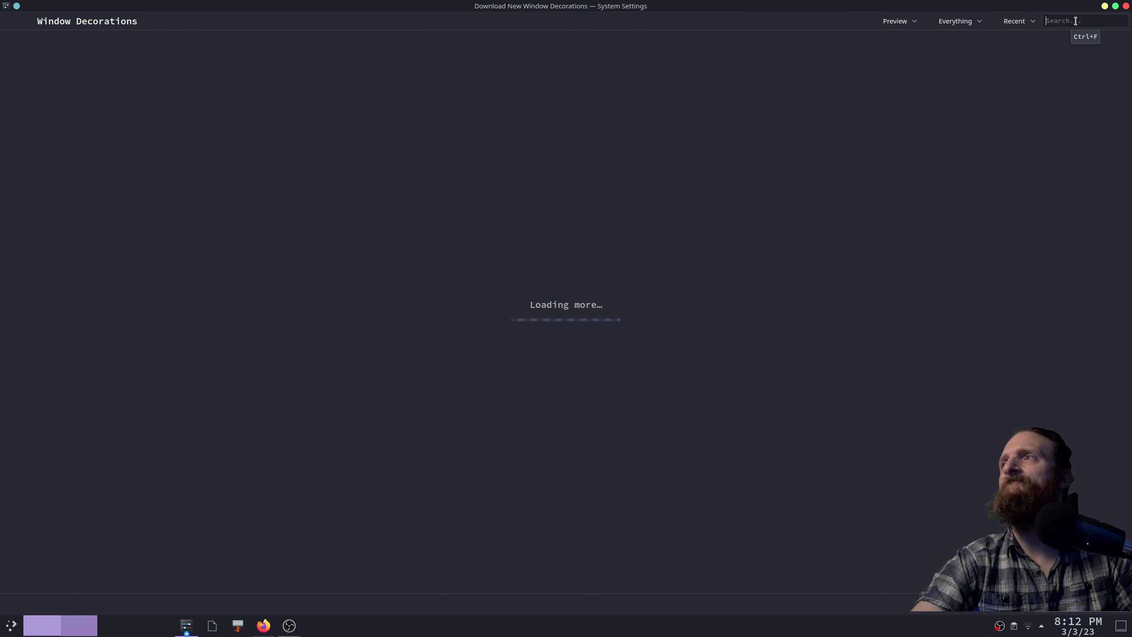
pyautogui.click(1014, 20)
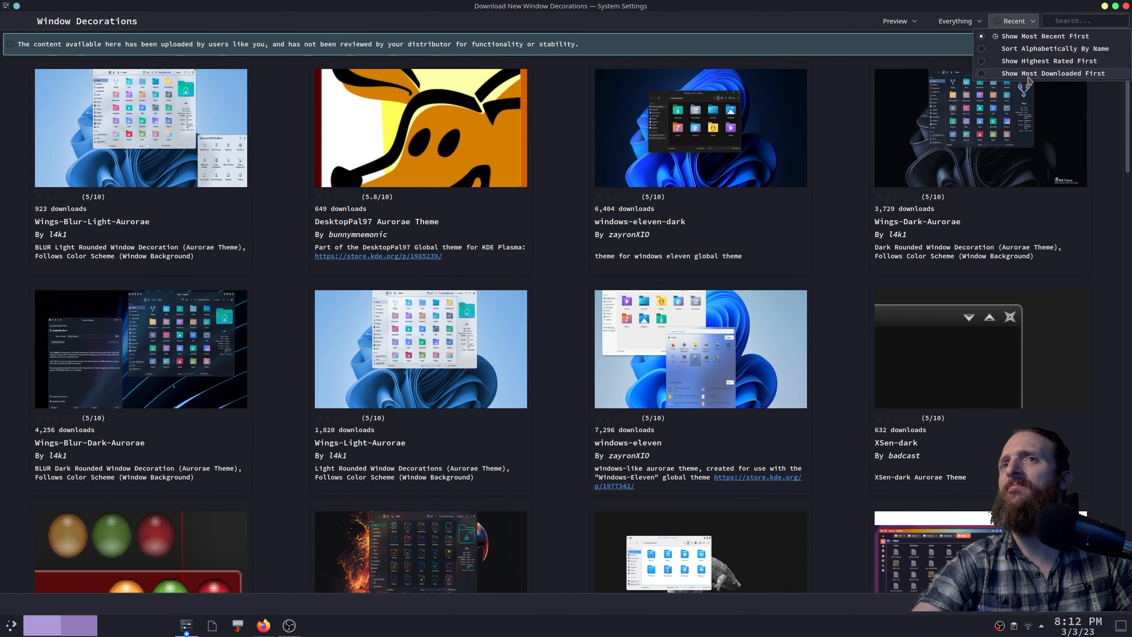
pyautogui.click(1028, 73)
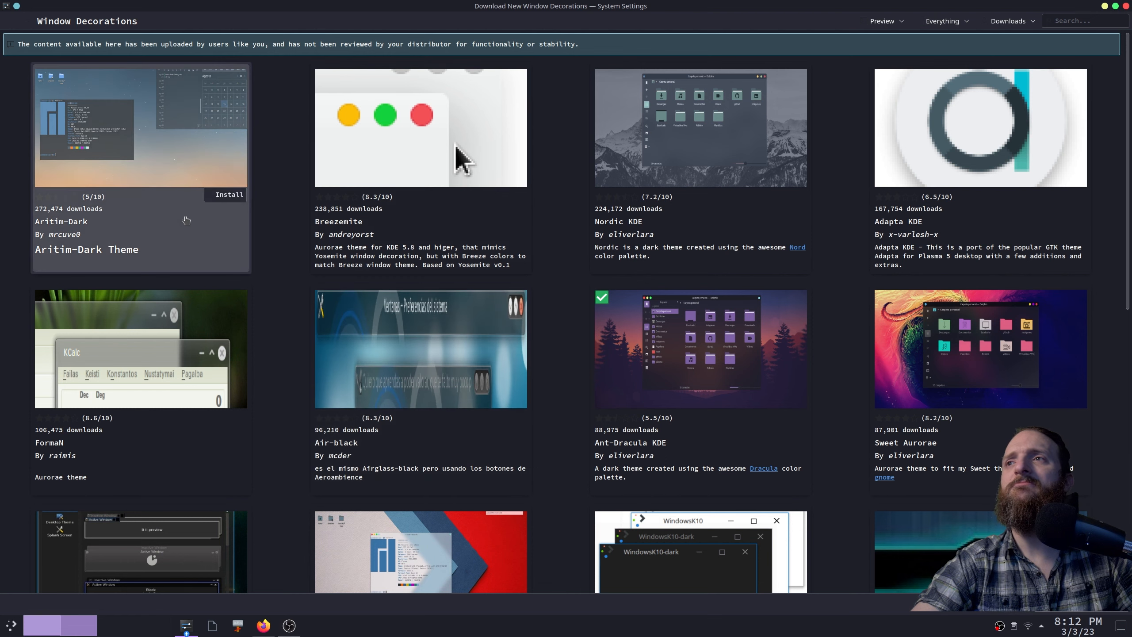
# - Browse the most downloaded window decorations, examining their previews, ratings and descriptions
pyautogui.scroll(-2, 210, 250)
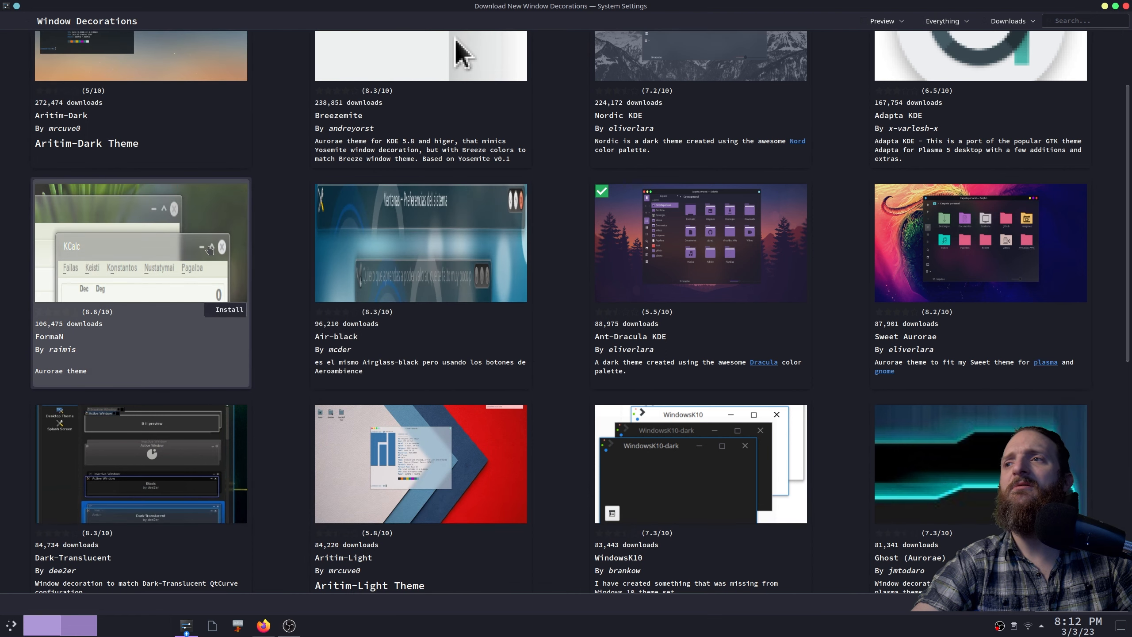
pyautogui.scroll(-2, 209, 250)
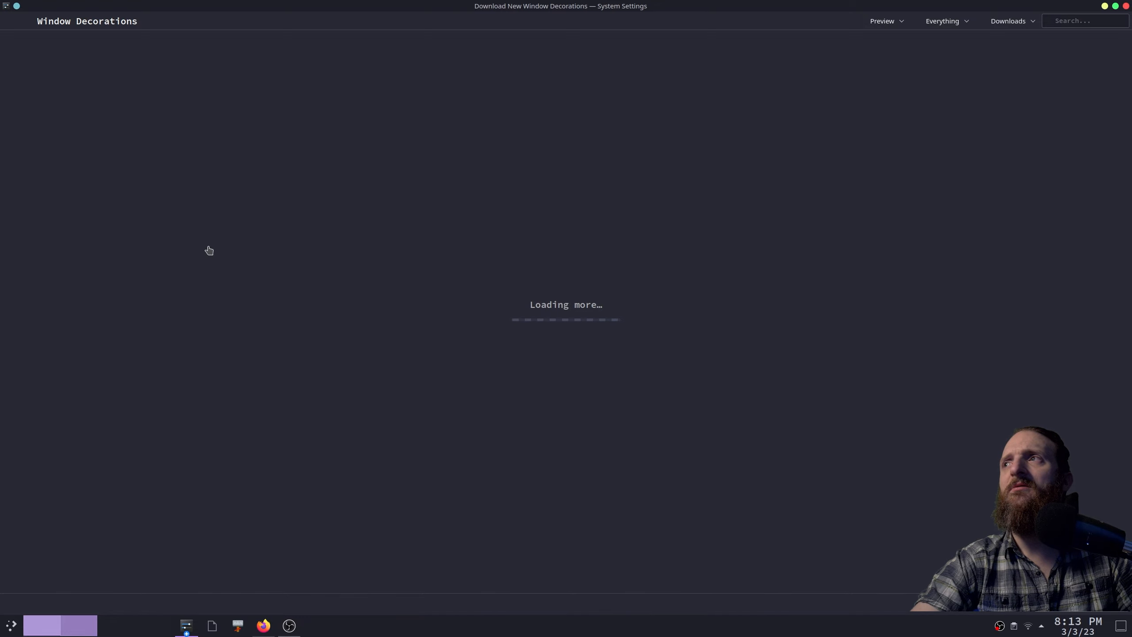
pyautogui.scroll(-2, 210, 250)
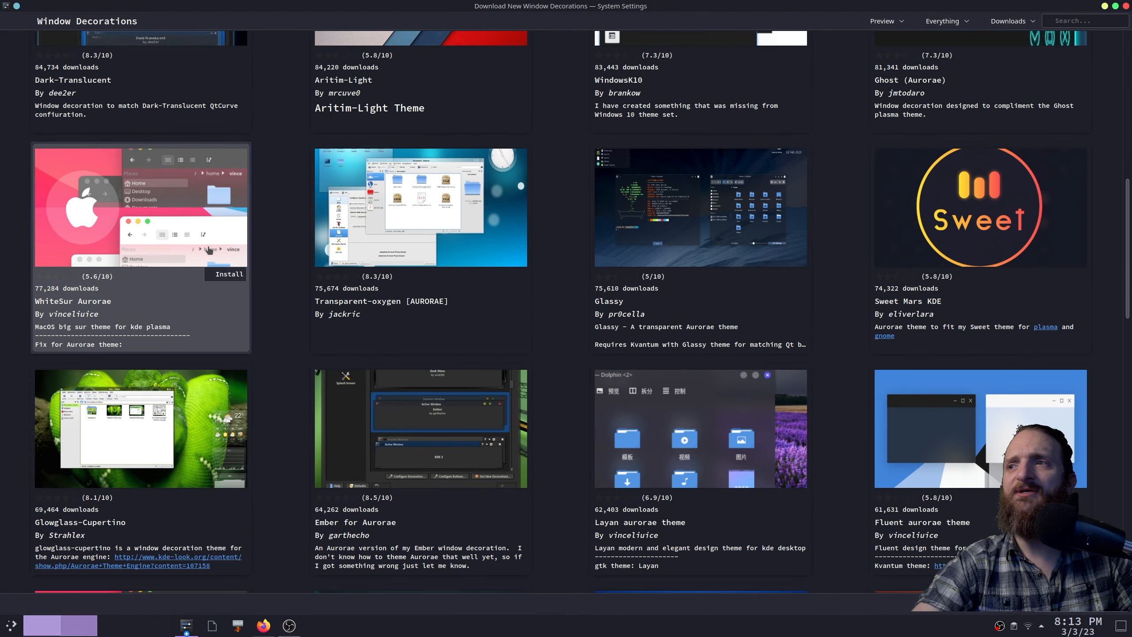
pyautogui.scroll(-5, 209, 250)
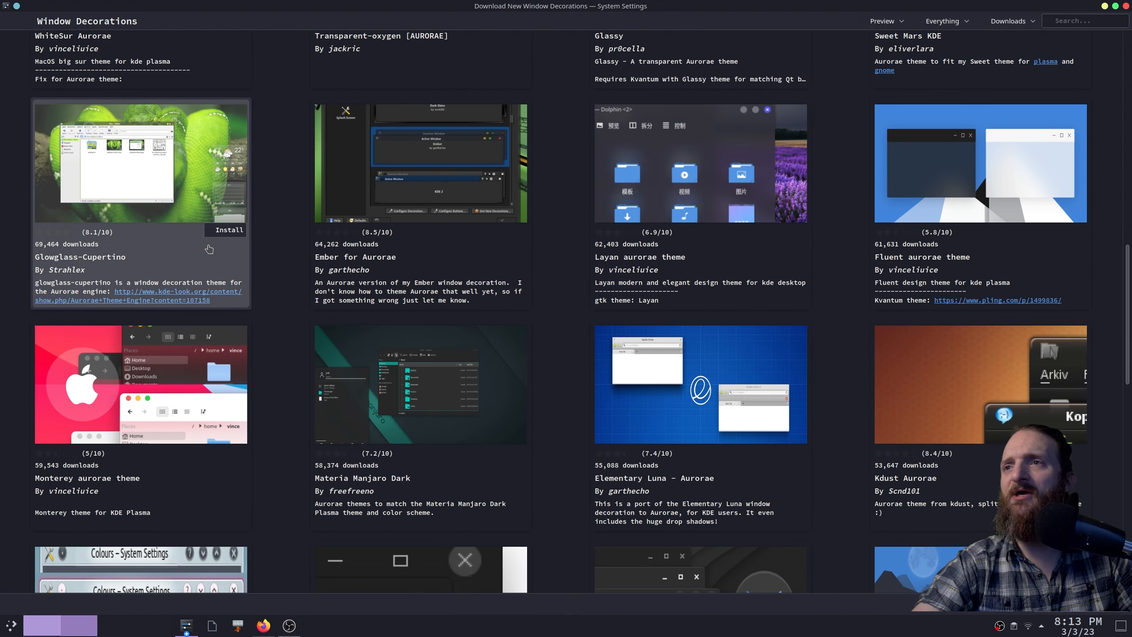
pyautogui.scroll(-3, 209, 249)
pyautogui.scroll(-1, 209, 249)
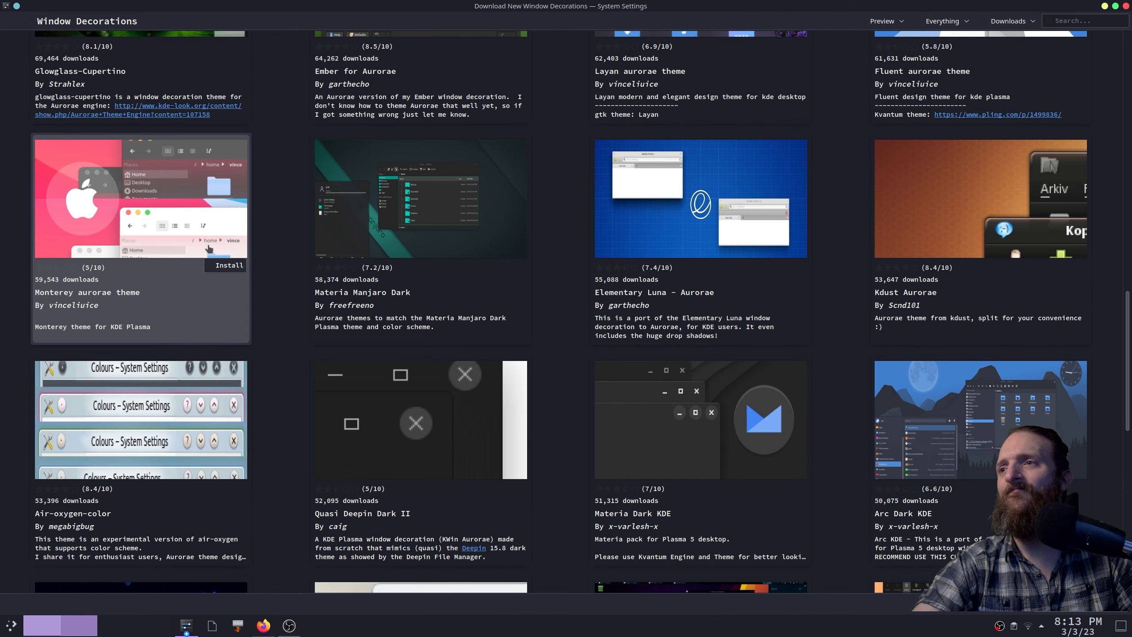
pyautogui.scroll(-2, 209, 249)
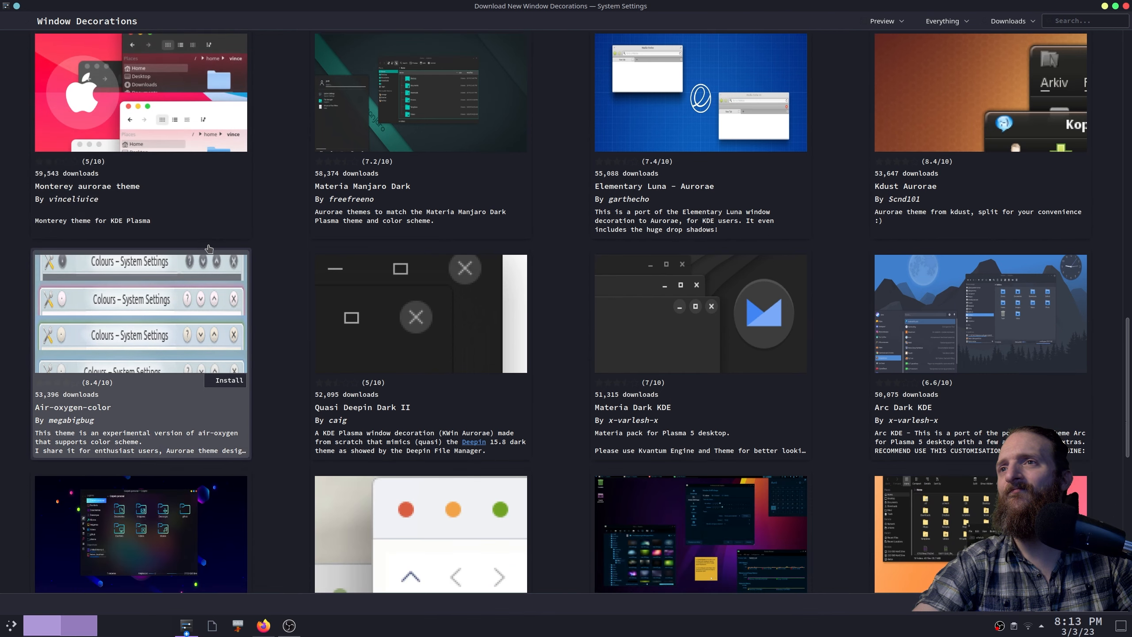
pyautogui.scroll(-1, 209, 248)
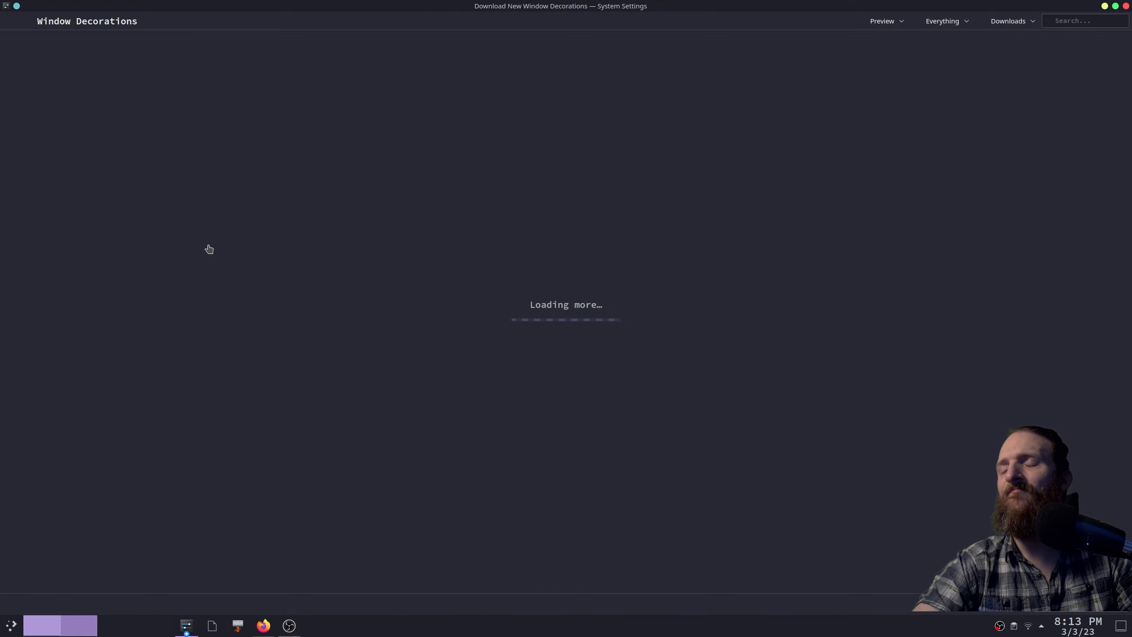
pyautogui.scroll(-5, 209, 248)
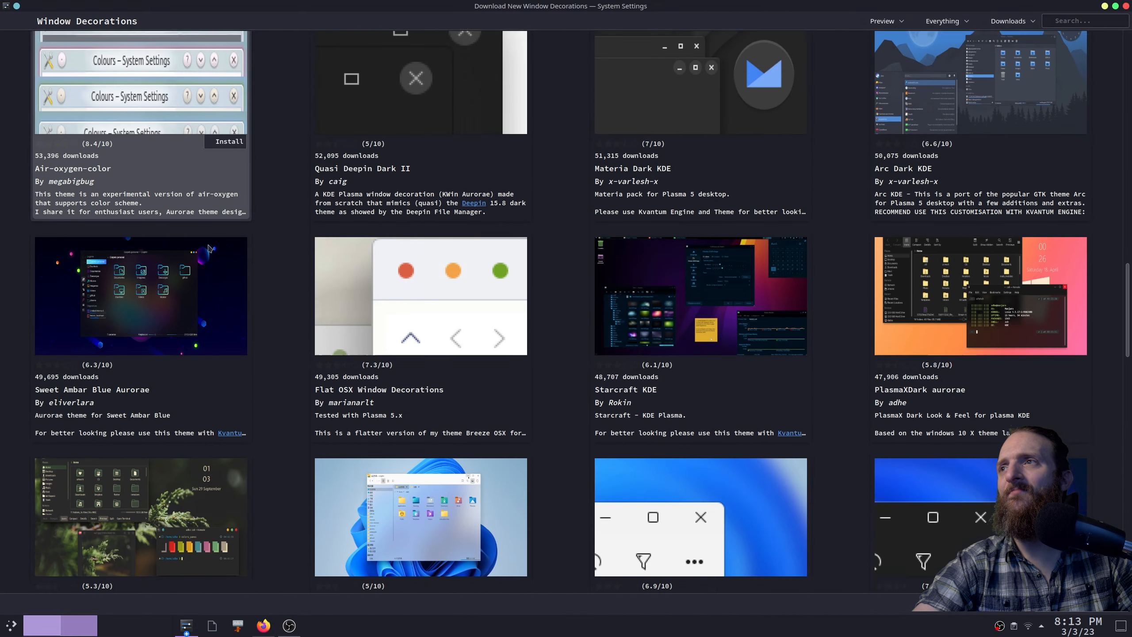
pyautogui.scroll(-2, 210, 248)
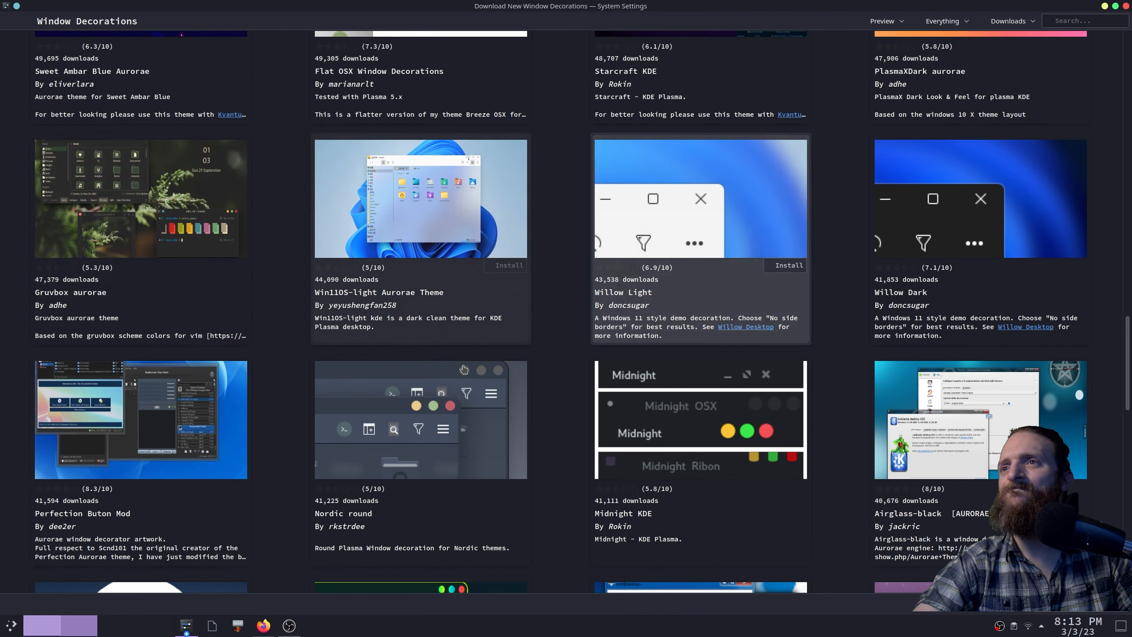
pyautogui.scroll(-10, 462, 376)
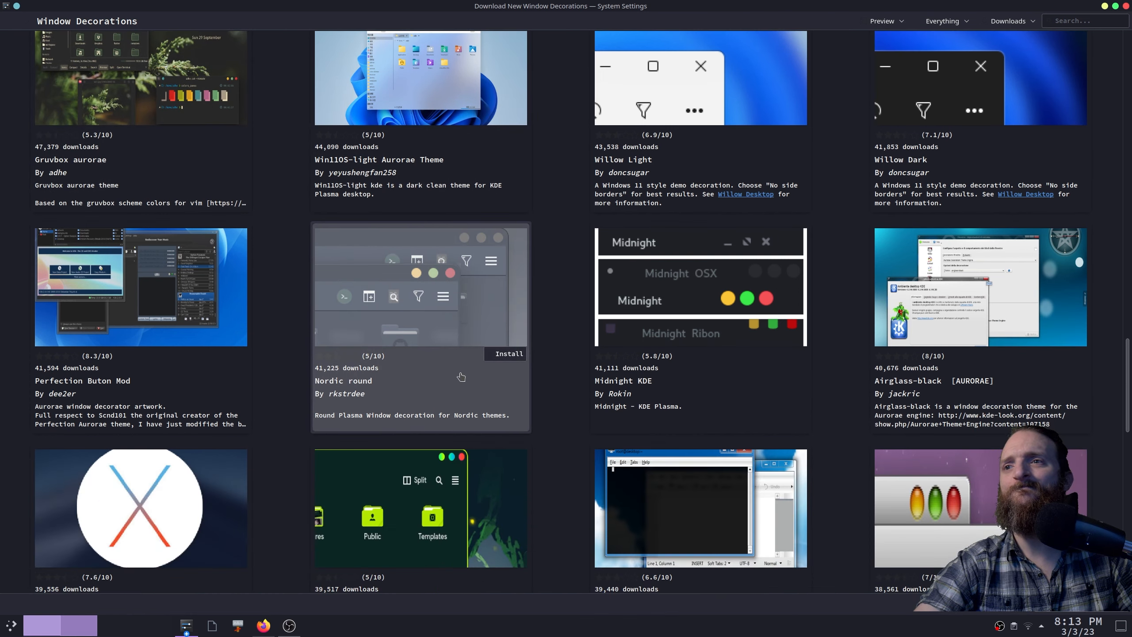
pyautogui.scroll(-5, 458, 353)
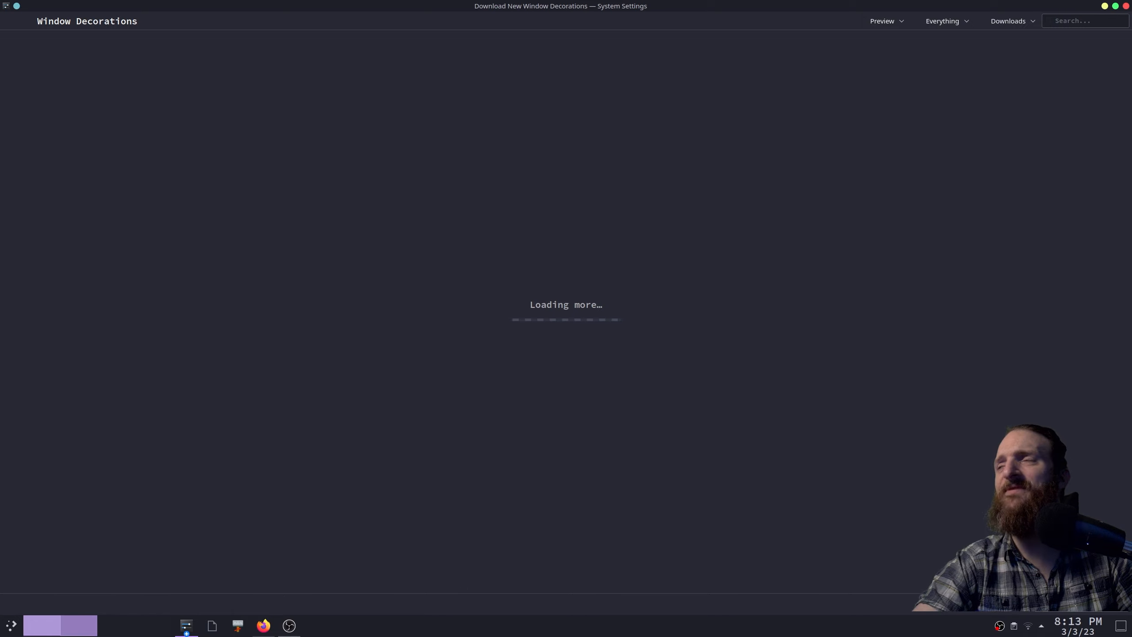
# - Close the window decoration downloads and check the titlebar button layout before returning to the installed themes
pyautogui.click(1126, 6)
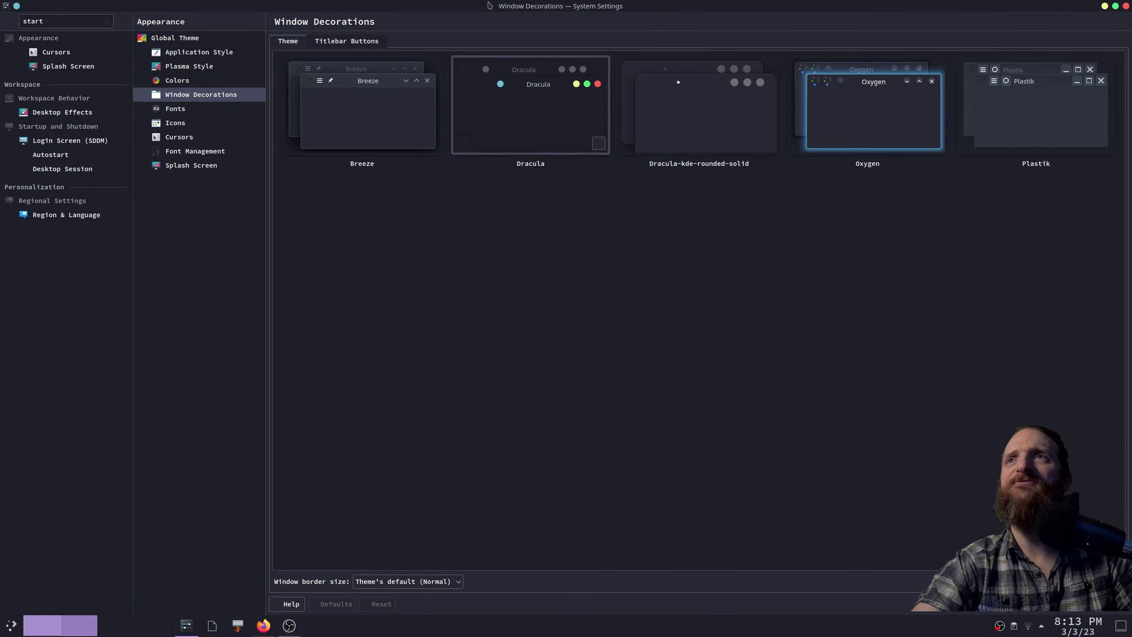
pyautogui.click(364, 44)
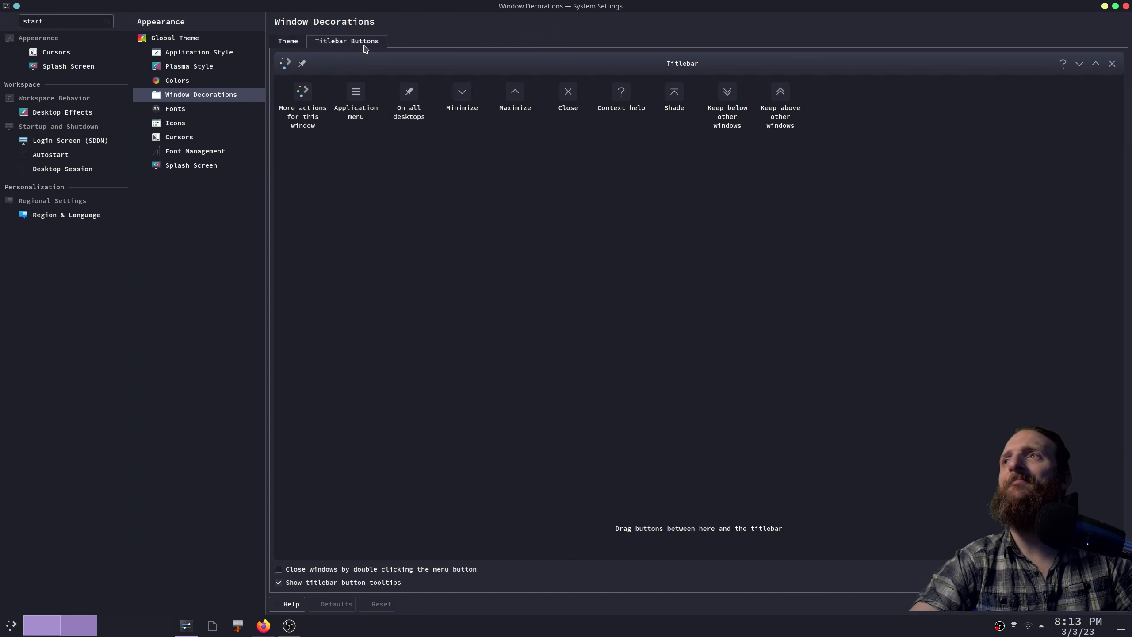
pyautogui.click(305, 47)
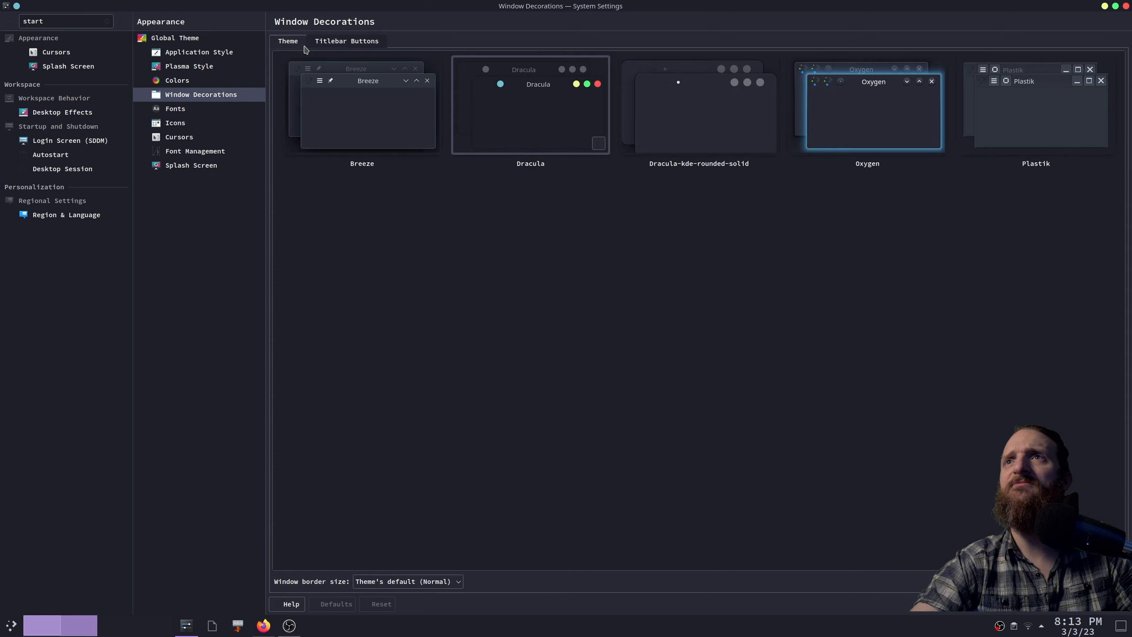
# - Open the downloadable icon themes from the Icons settings and try searching them for dracula, dismissing the error message
pyautogui.click(191, 128)
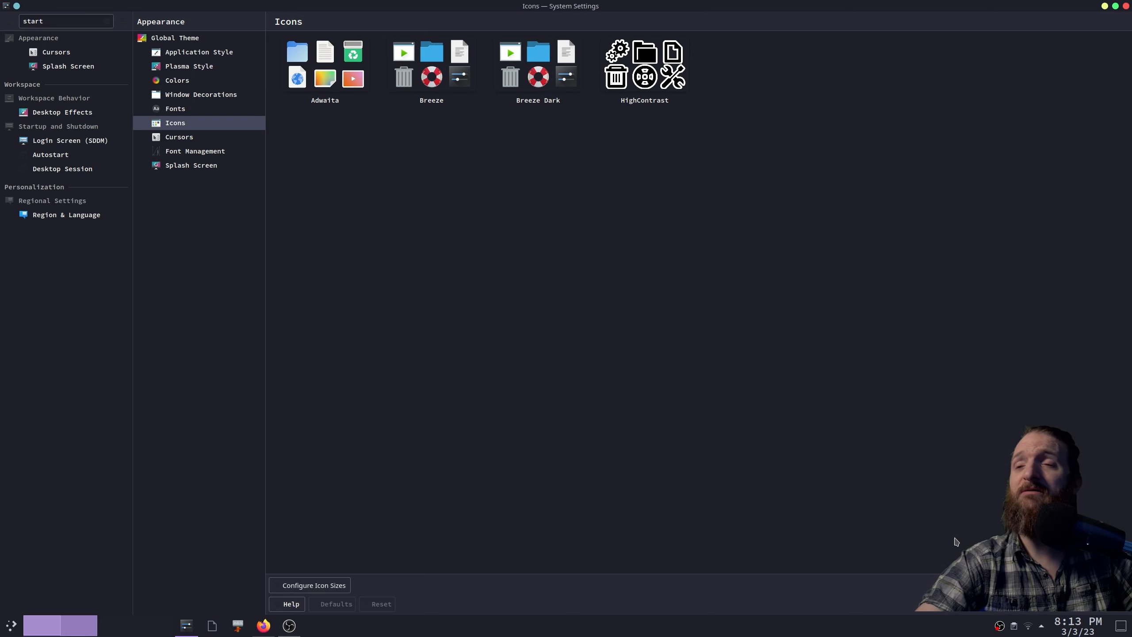
pyautogui.click(1093, 584)
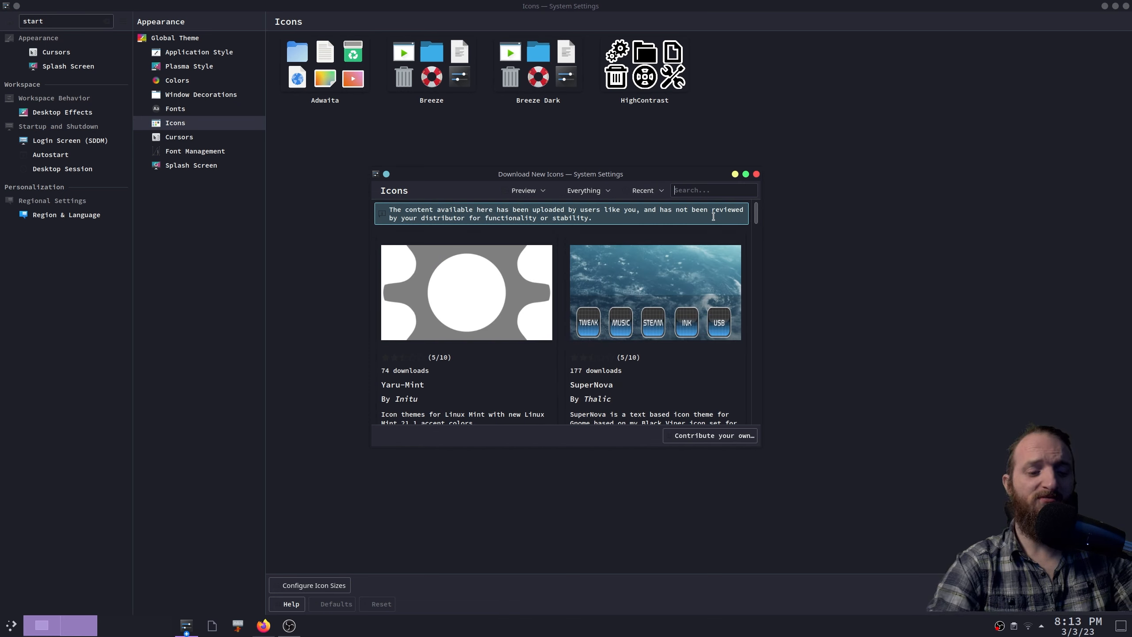
pyautogui.write('dracula')
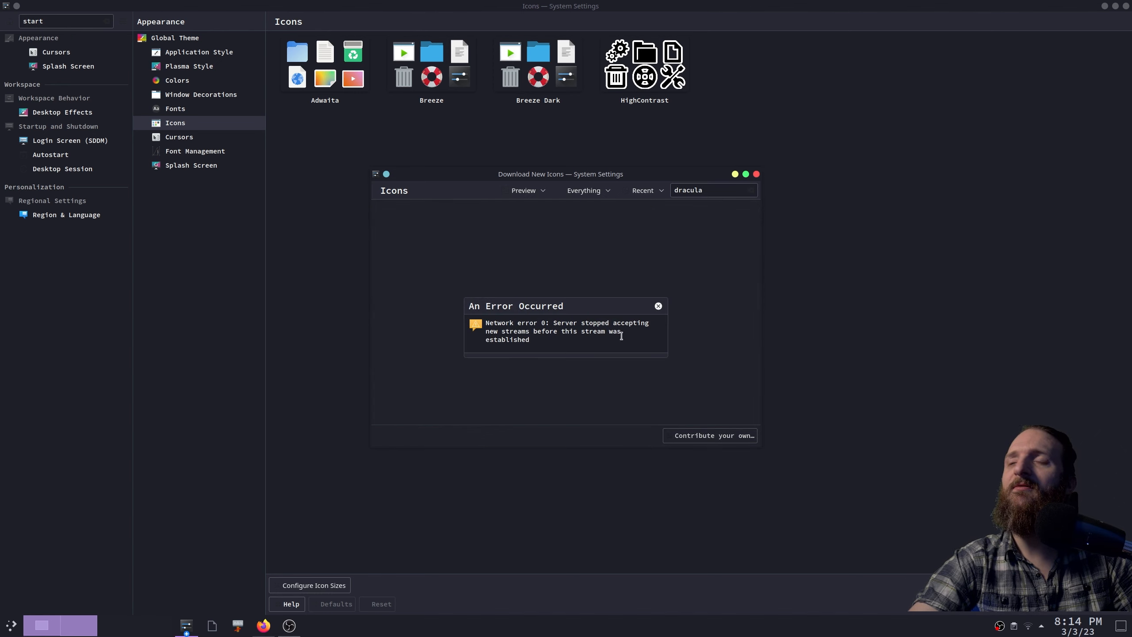
pyautogui.click(658, 306)
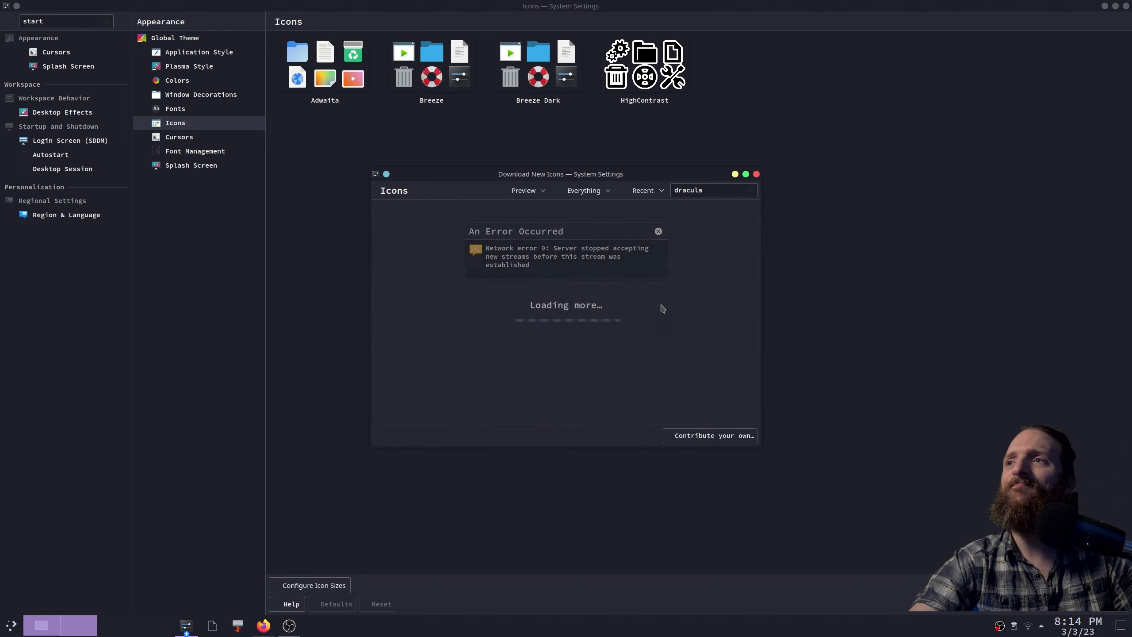
# - Maximize the icon download window, clear its search, and sort the icon themes by most downloaded first
pyautogui.click(746, 174)
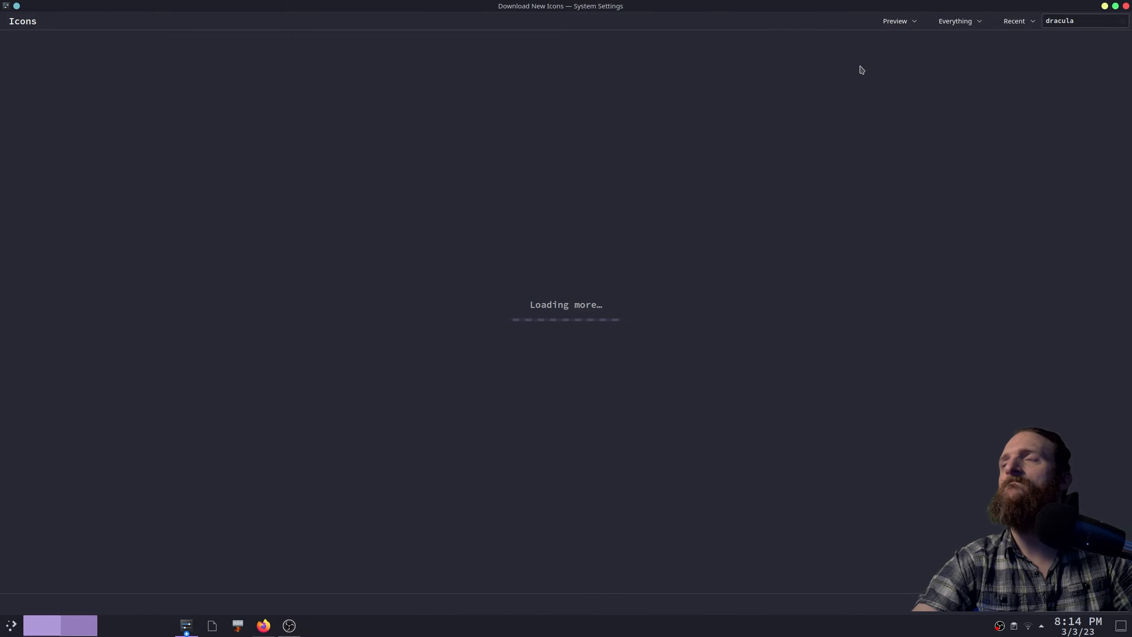
pyautogui.doubleClick(1077, 21)
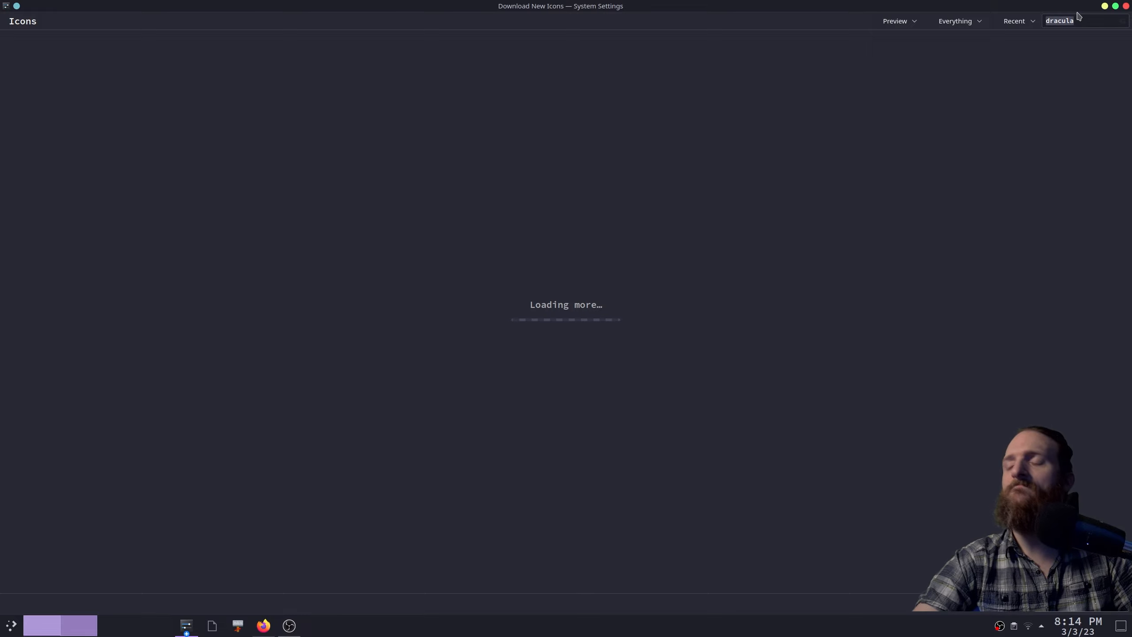
pyautogui.press('BackSpace')
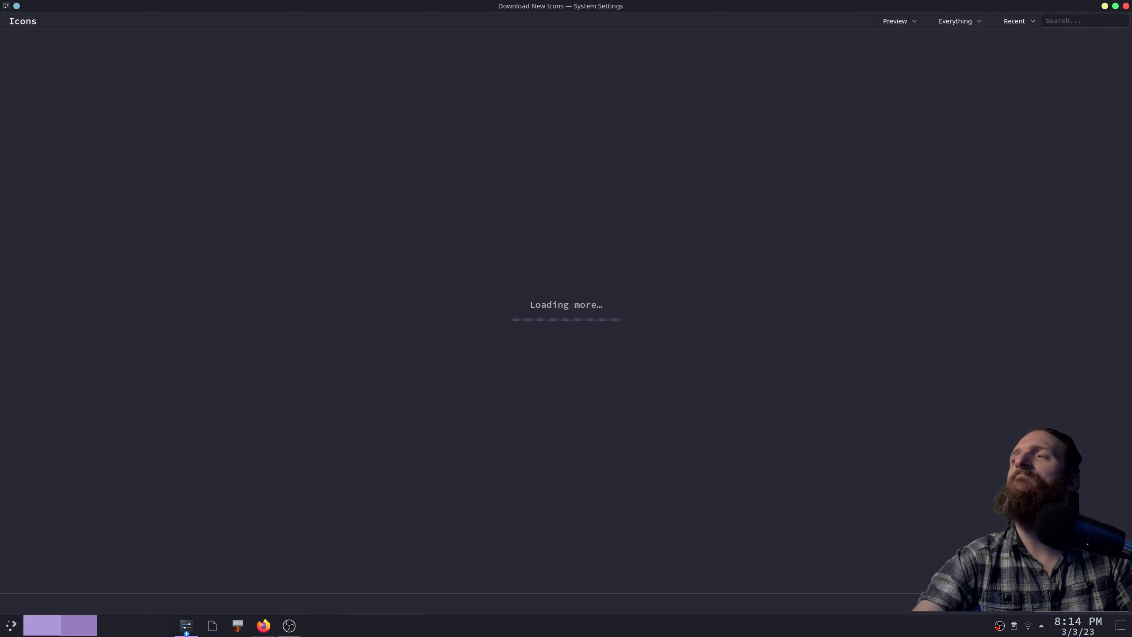
pyautogui.click(957, 27)
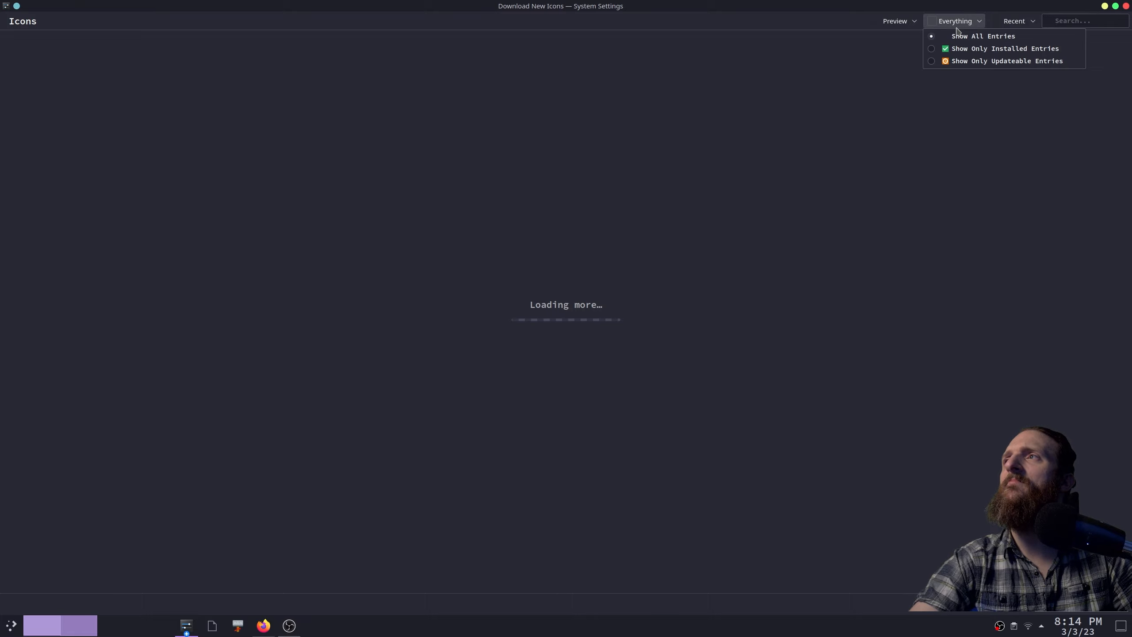
pyautogui.click(930, 28)
pyautogui.click(917, 25)
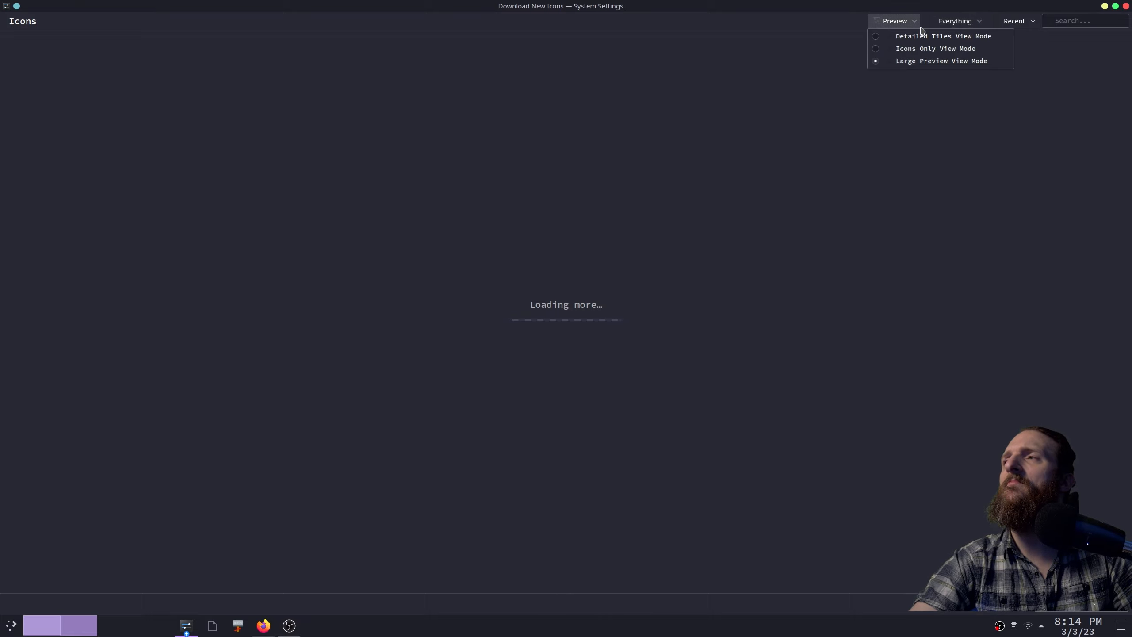
pyautogui.click(1012, 22)
pyautogui.click(1012, 21)
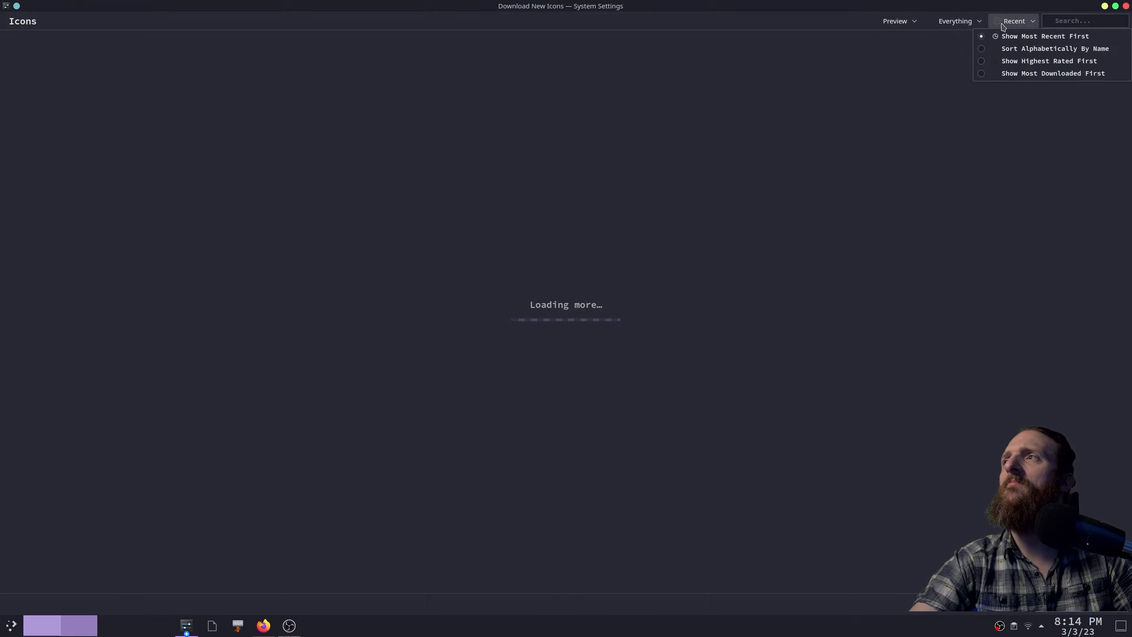
pyautogui.click(1023, 75)
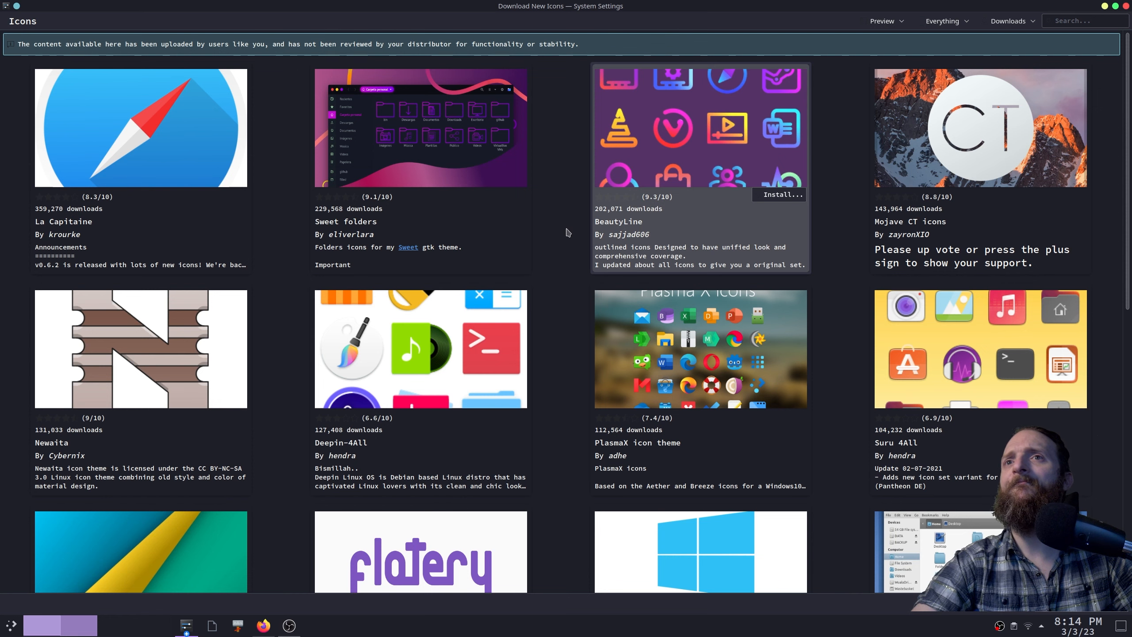
# - Browse the most downloaded icon themes and search them for dracula
pyautogui.scroll(-2, 567, 232)
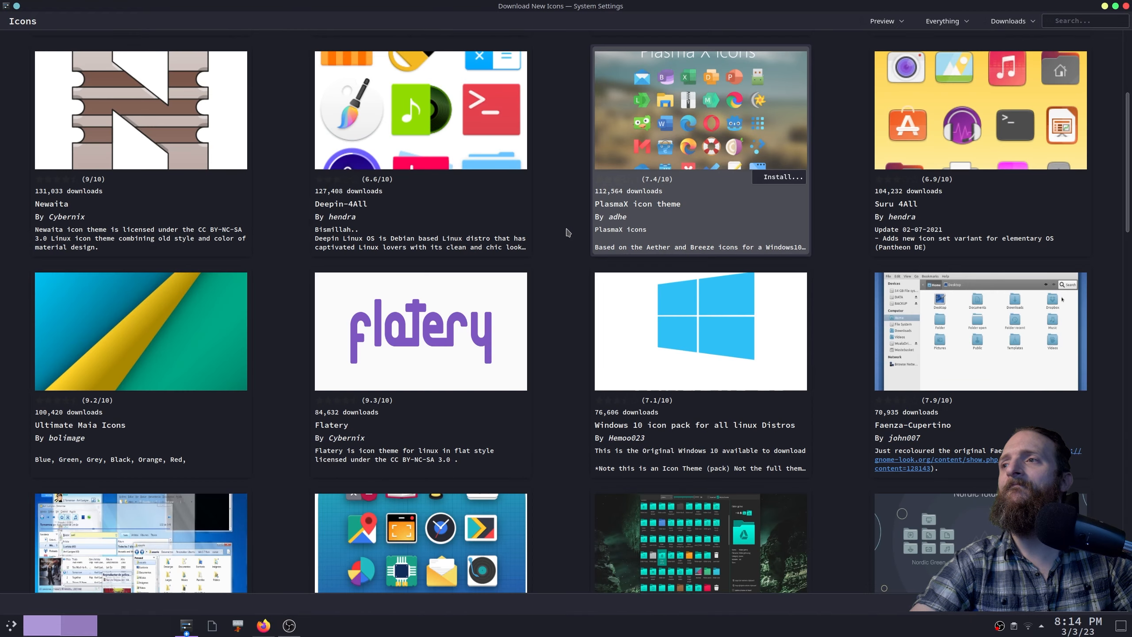
pyautogui.scroll(-2, 567, 232)
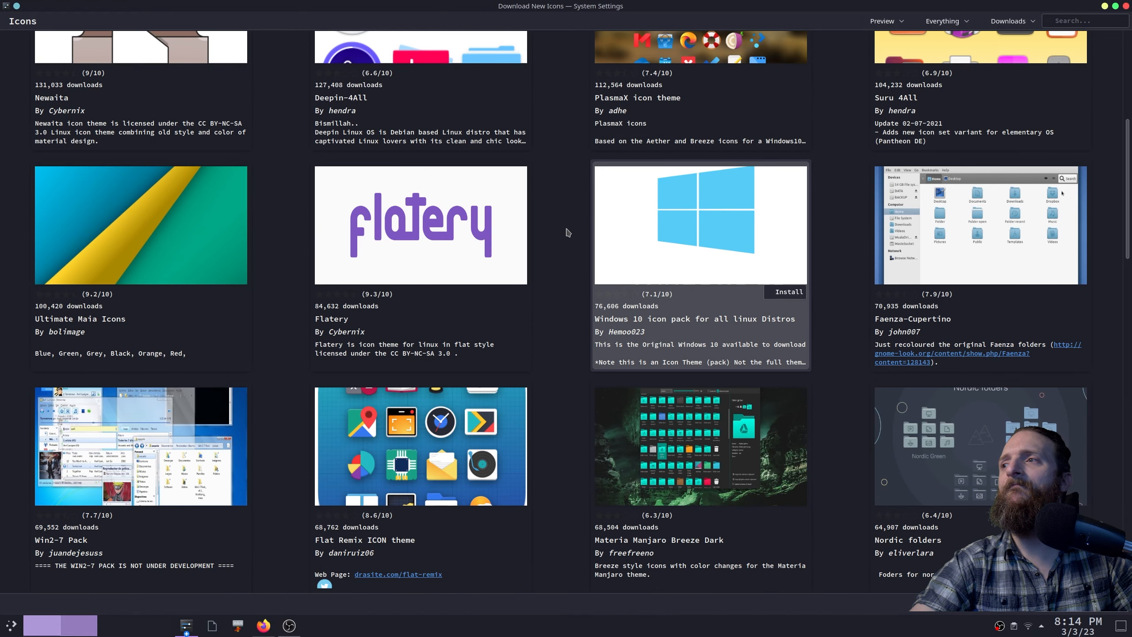
pyautogui.scroll(-2, 567, 232)
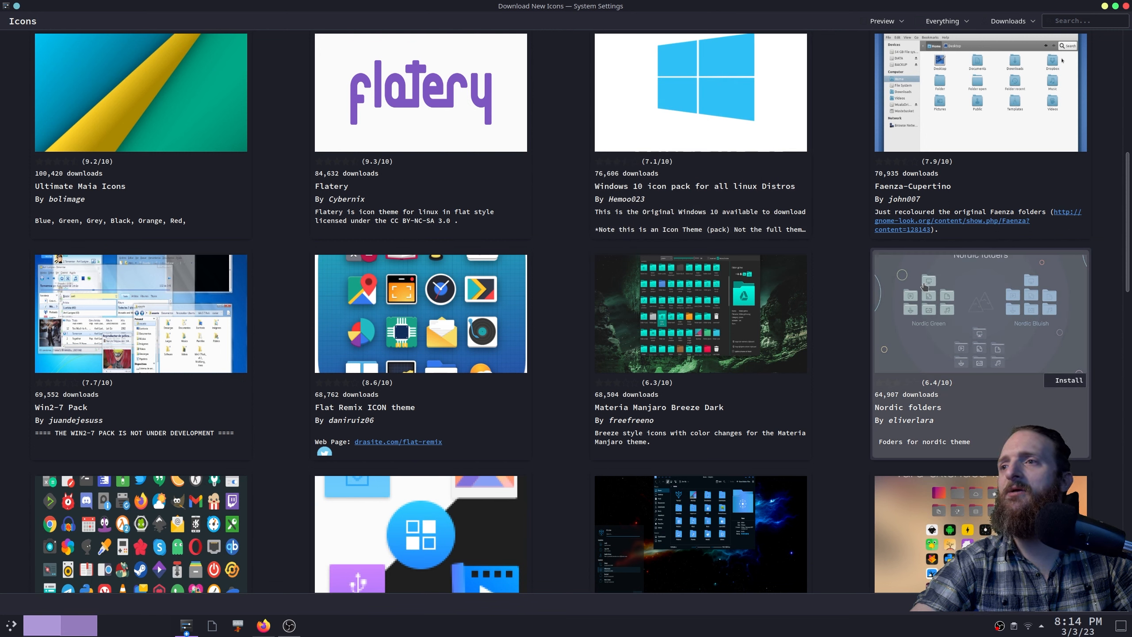
pyautogui.click(1074, 21)
pyautogui.write('dr')
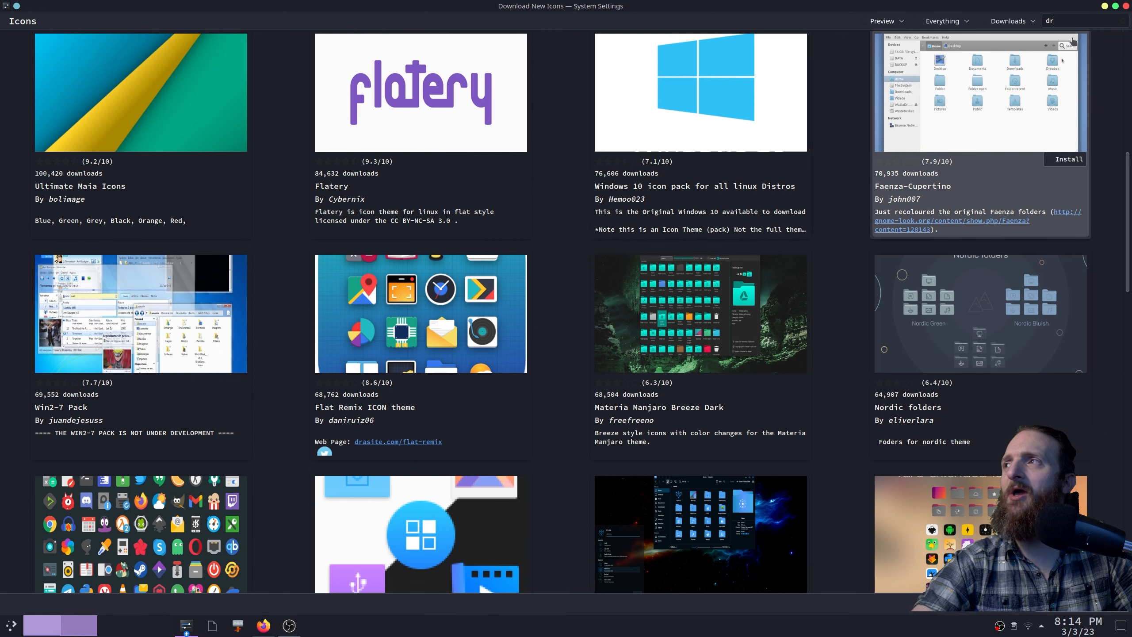
pyautogui.write('acu')
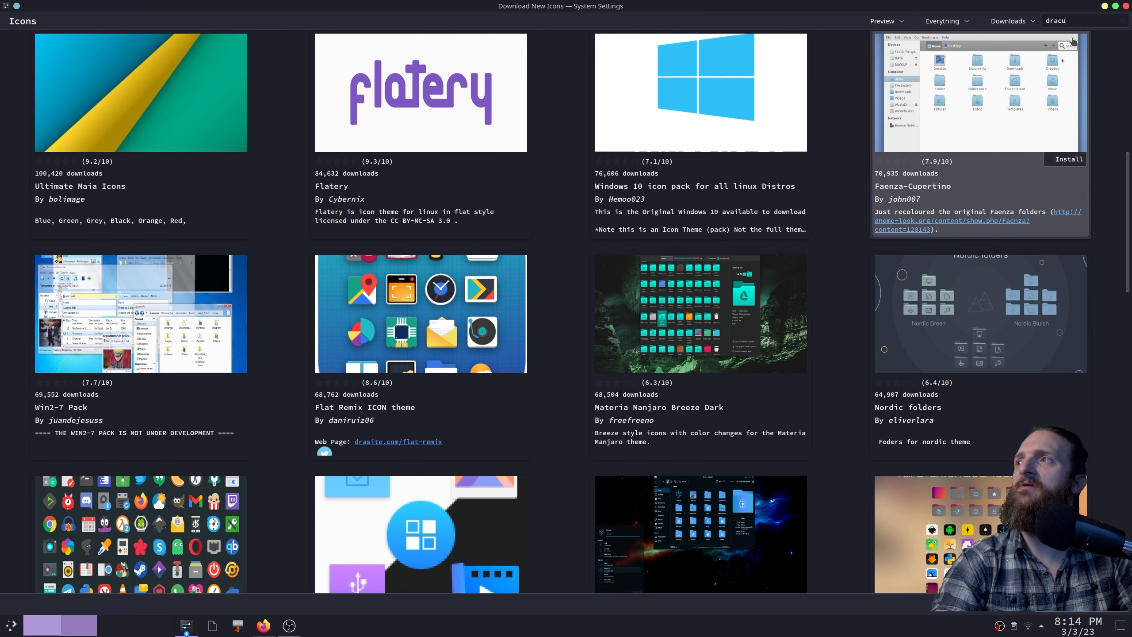
pyautogui.write('la')
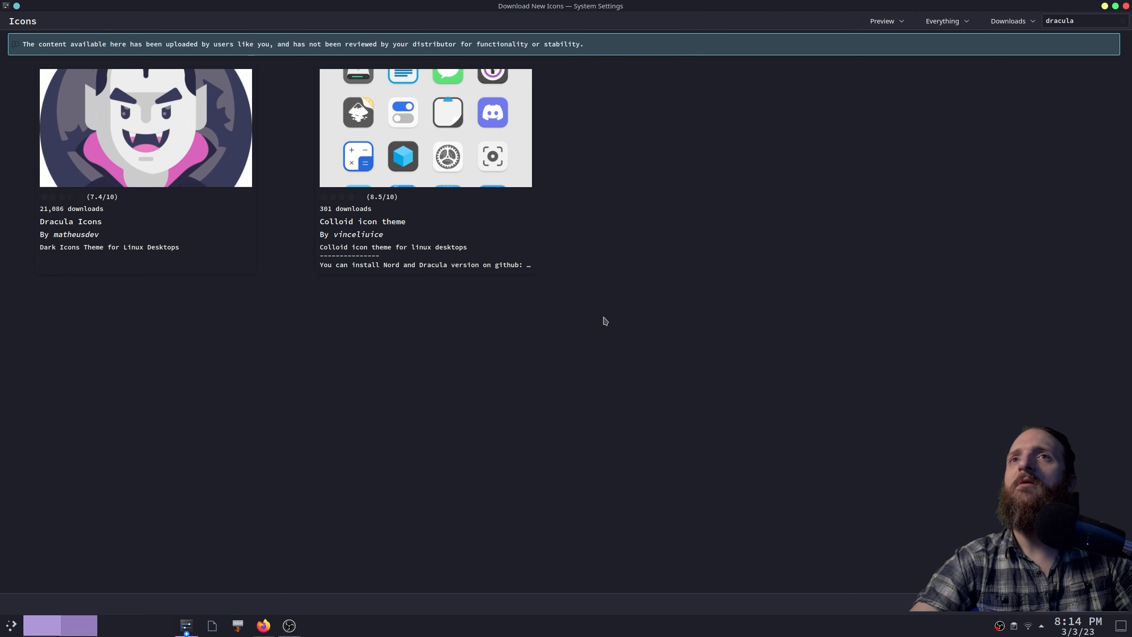
# - Try to install the Dracula Icons theme from the search results and dismiss the error message
pyautogui.moveTo(201, 208)
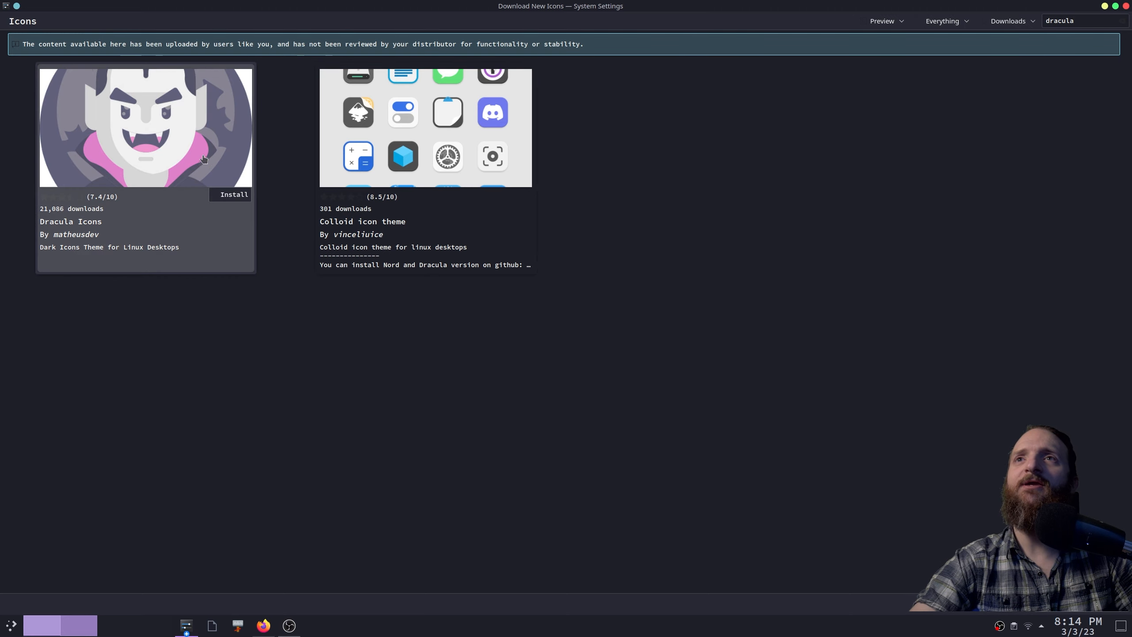
pyautogui.click(230, 195)
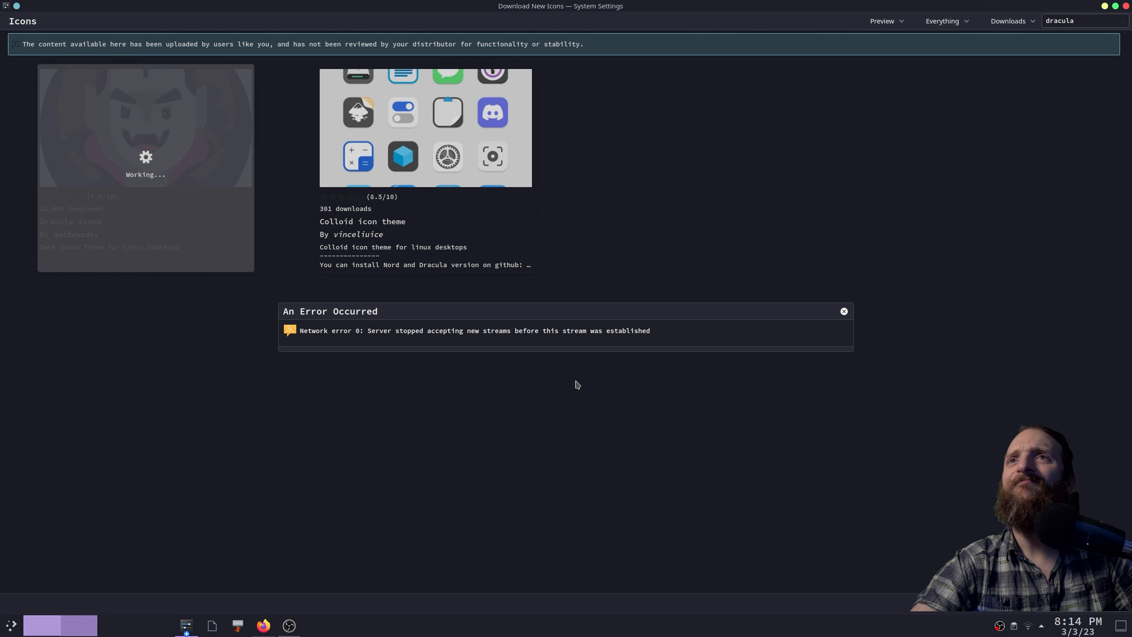
pyautogui.click(844, 312)
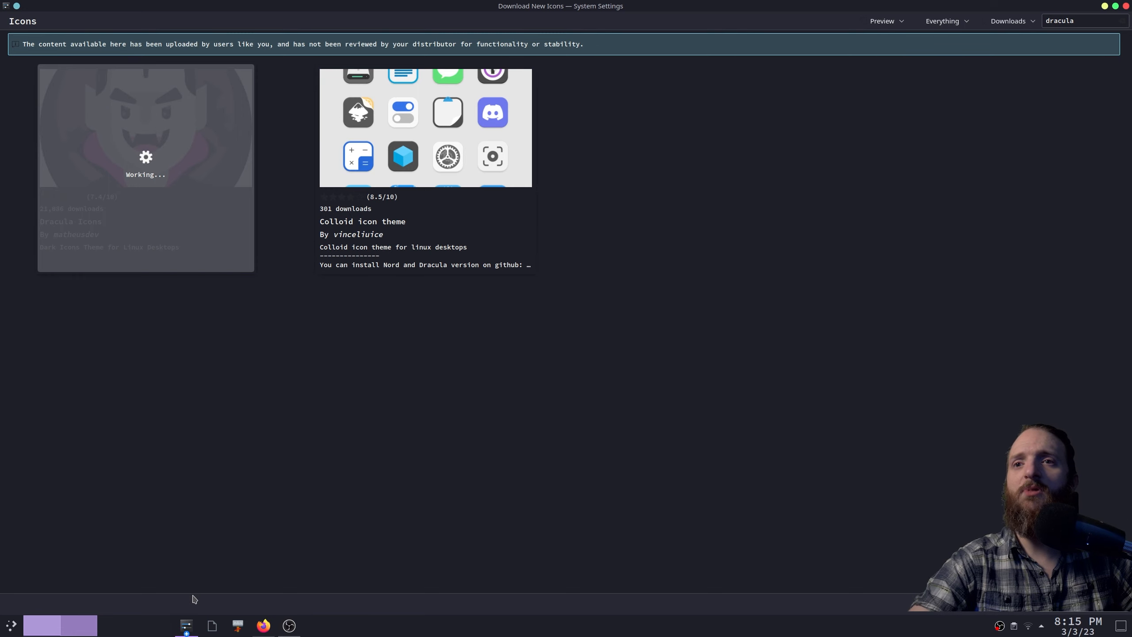
pyautogui.click(187, 625)
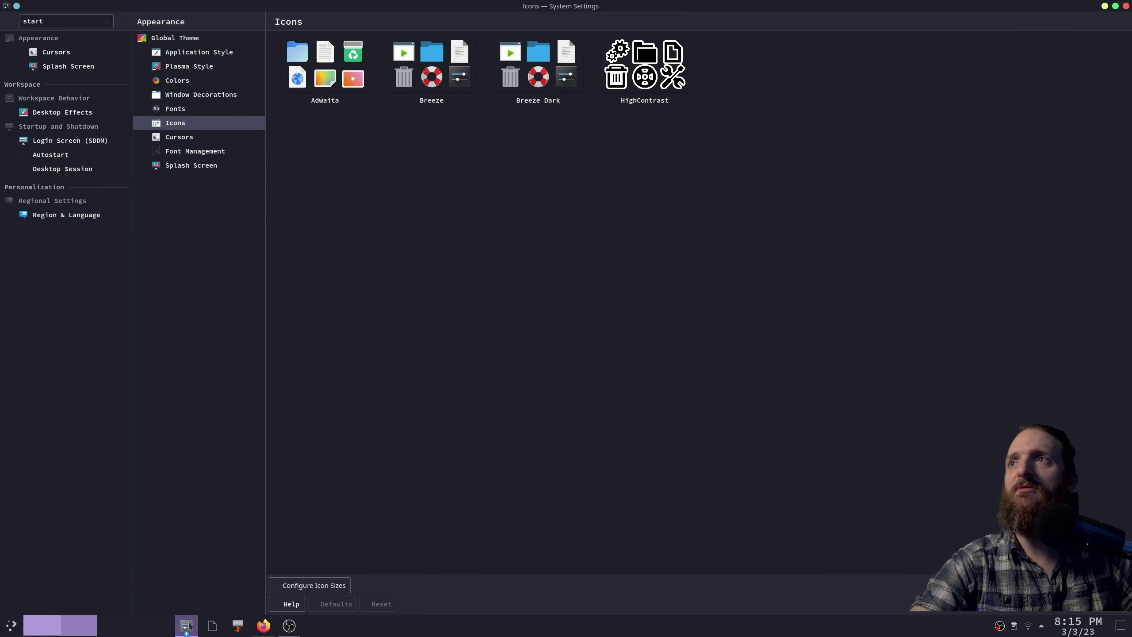
pyautogui.click(187, 626)
pyautogui.click(187, 625)
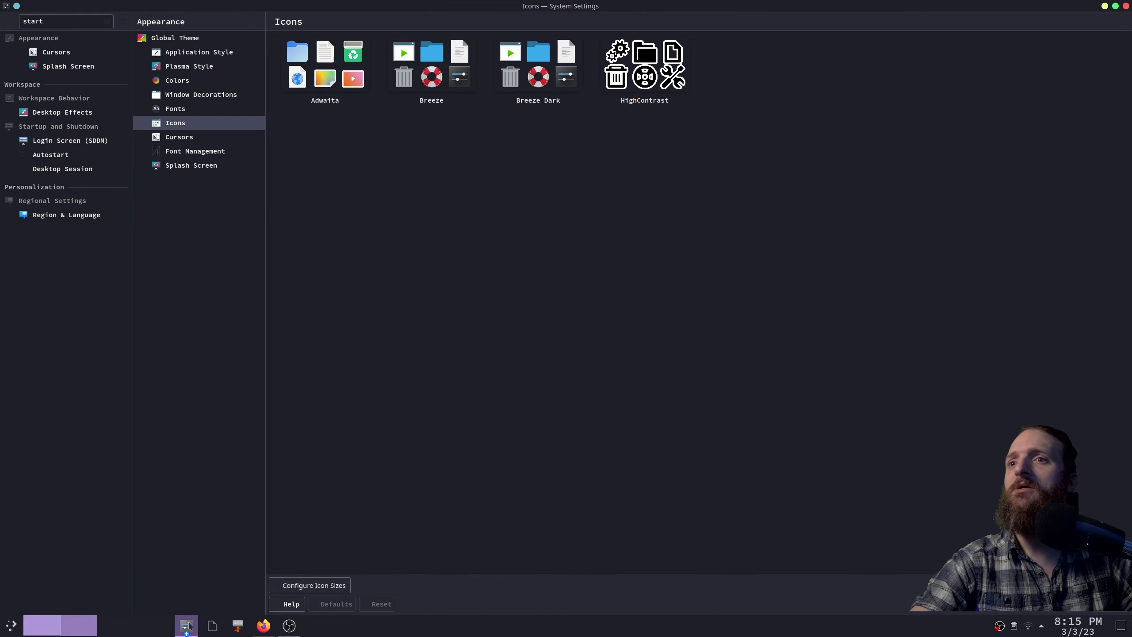
pyautogui.click(262, 626)
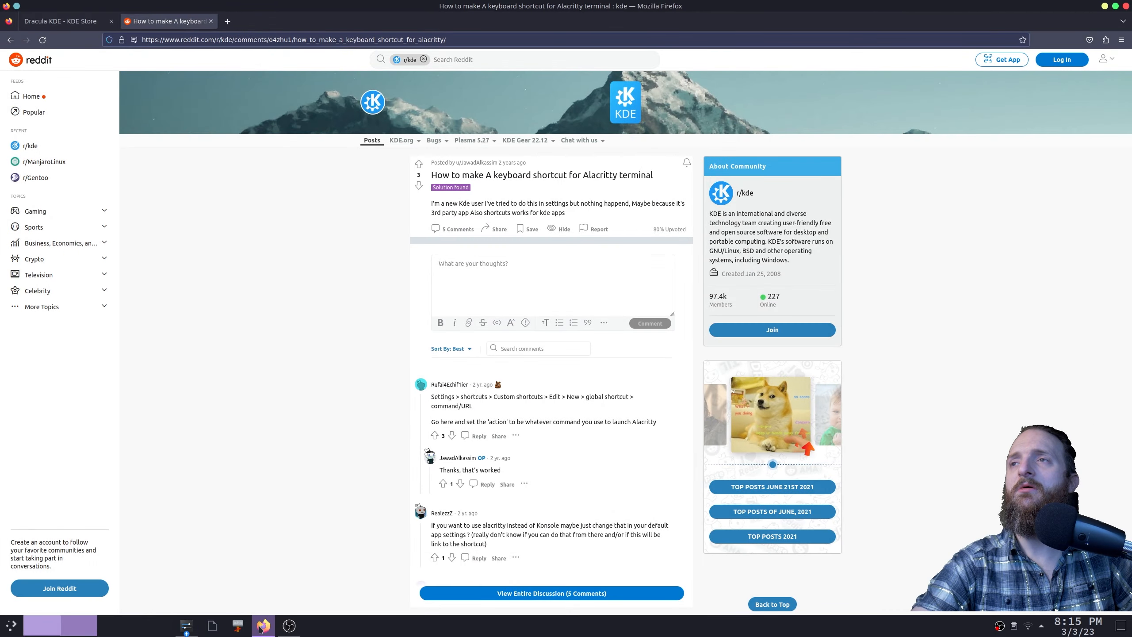
pyautogui.click(261, 629)
pyautogui.click(262, 630)
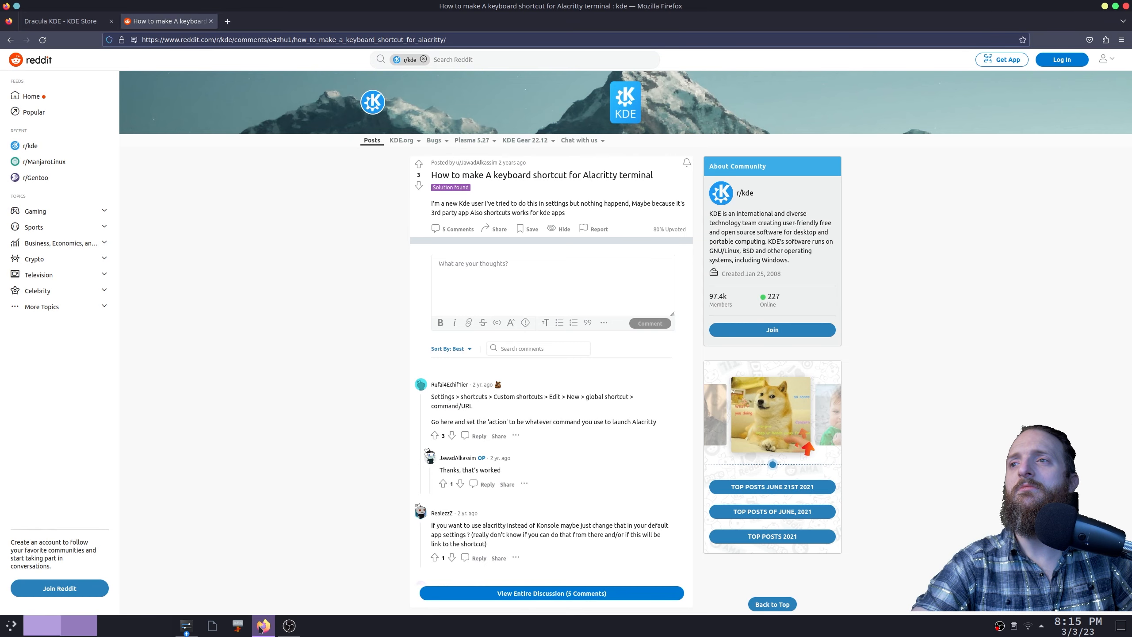
pyautogui.click(261, 629)
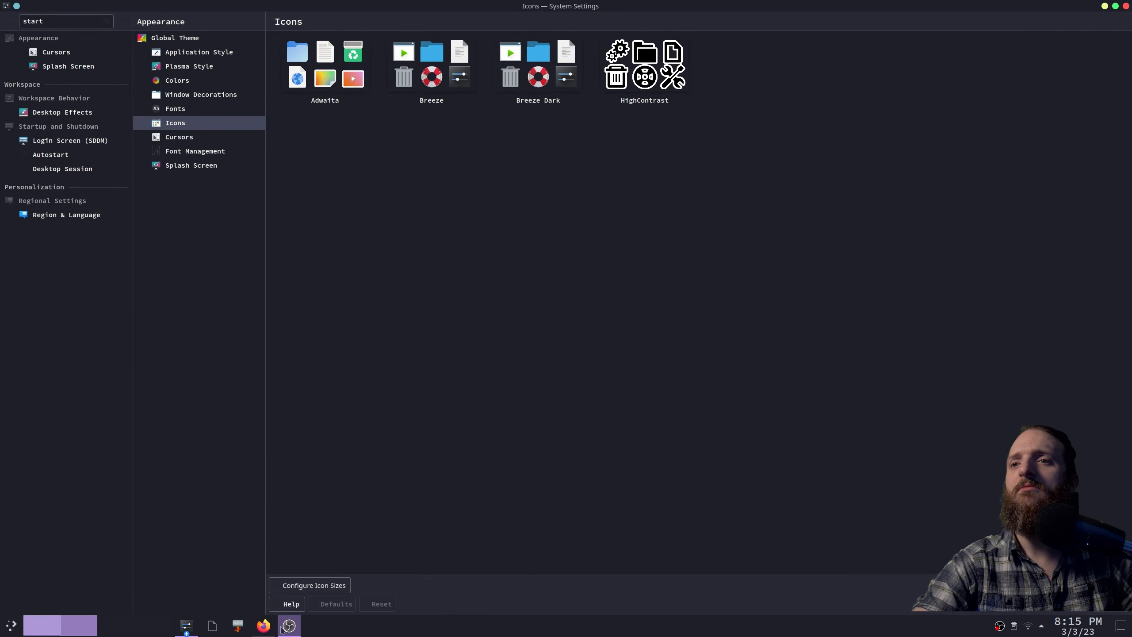
pyautogui.moveTo(281, 628)
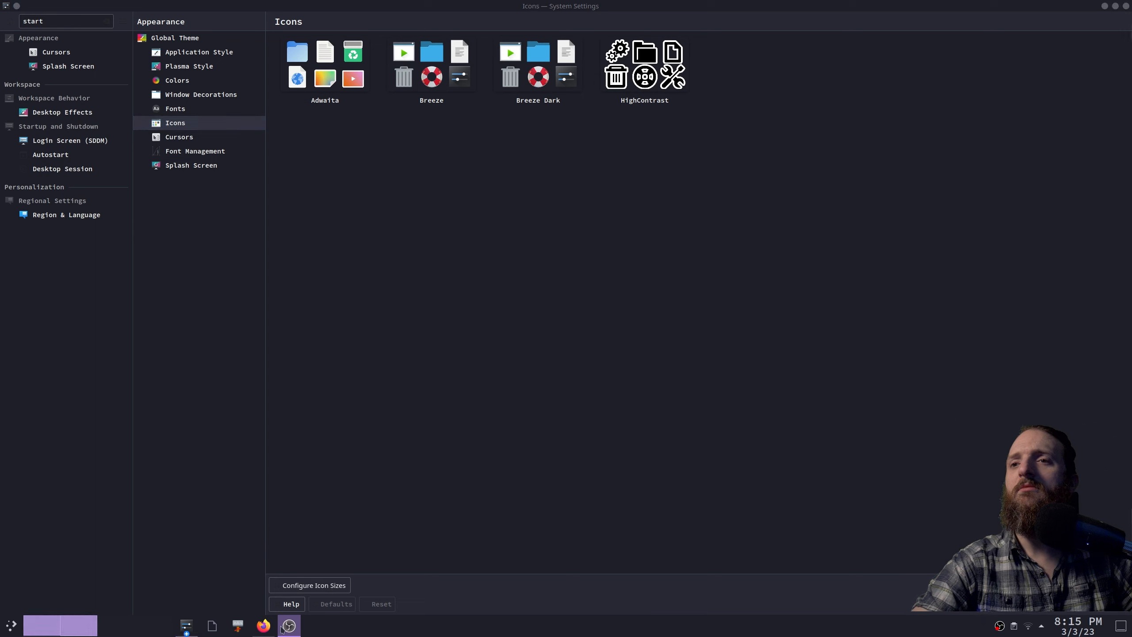
pyautogui.click(585, 207)
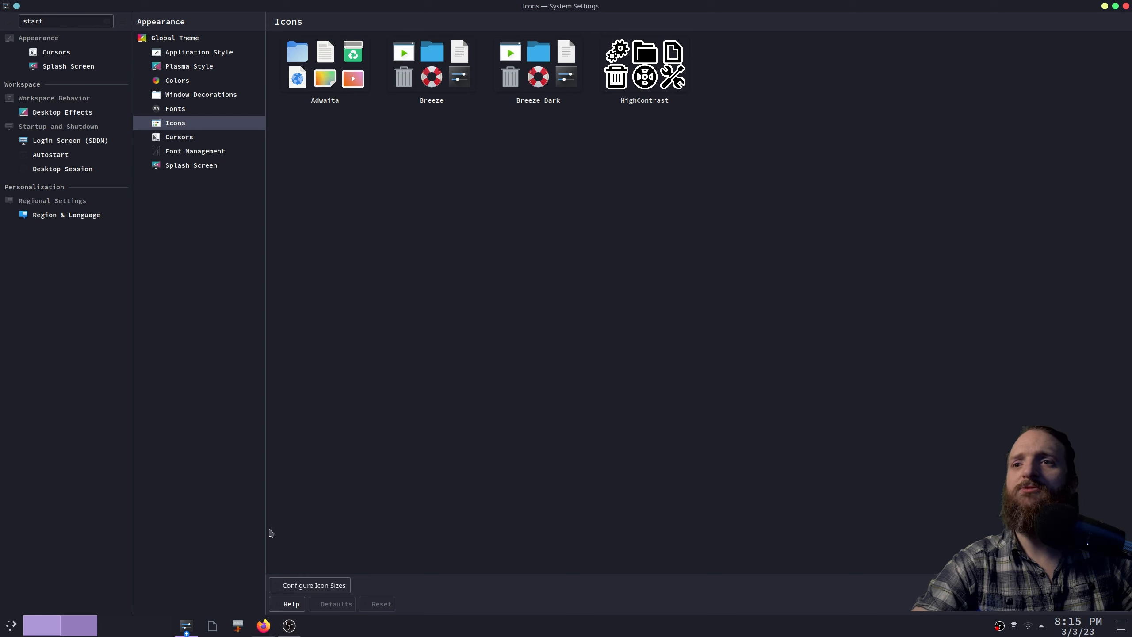
# - Return to the icon downloads, open the Dracula Icons details and enlarge the preview of its app and folder icons
pyautogui.click(190, 628)
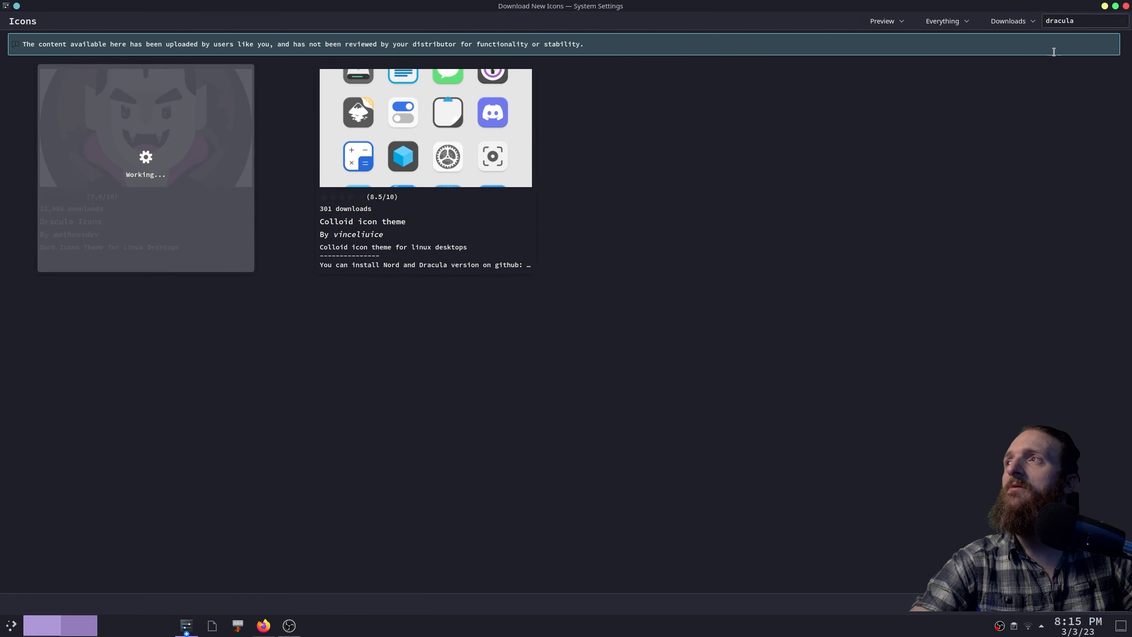
pyautogui.click(1001, 25)
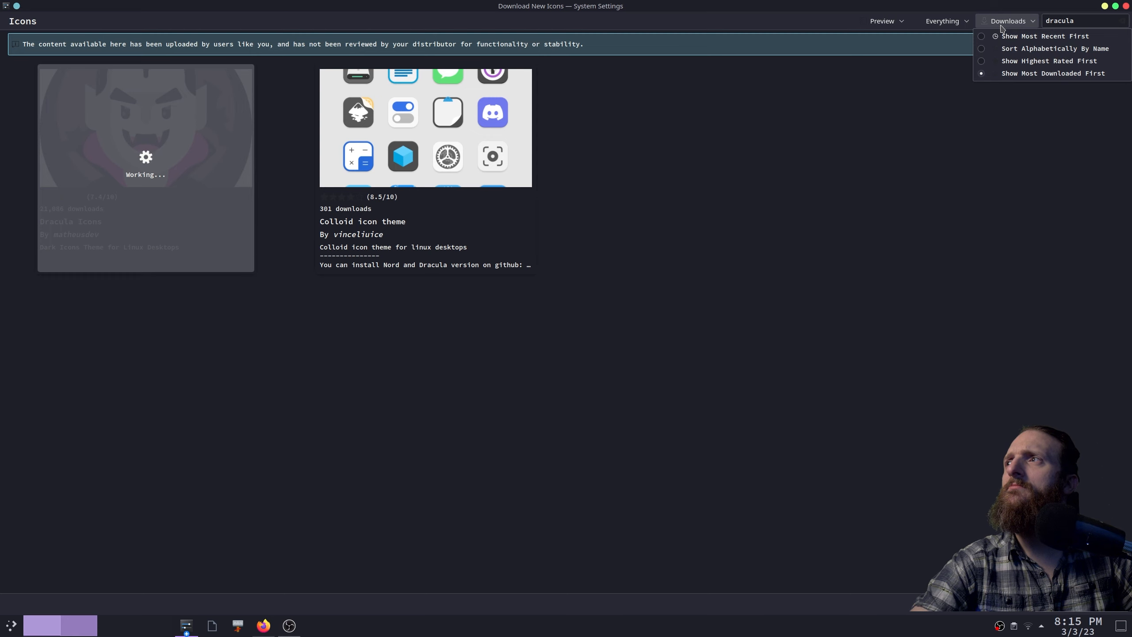
pyautogui.click(1001, 25)
pyautogui.click(152, 141)
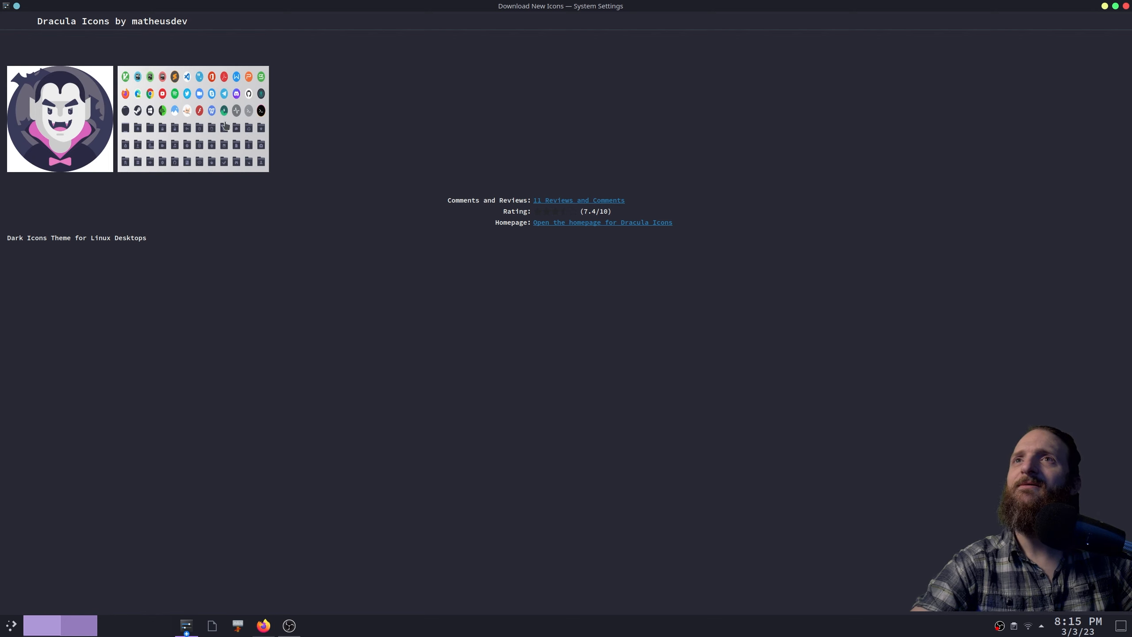
pyautogui.click(154, 110)
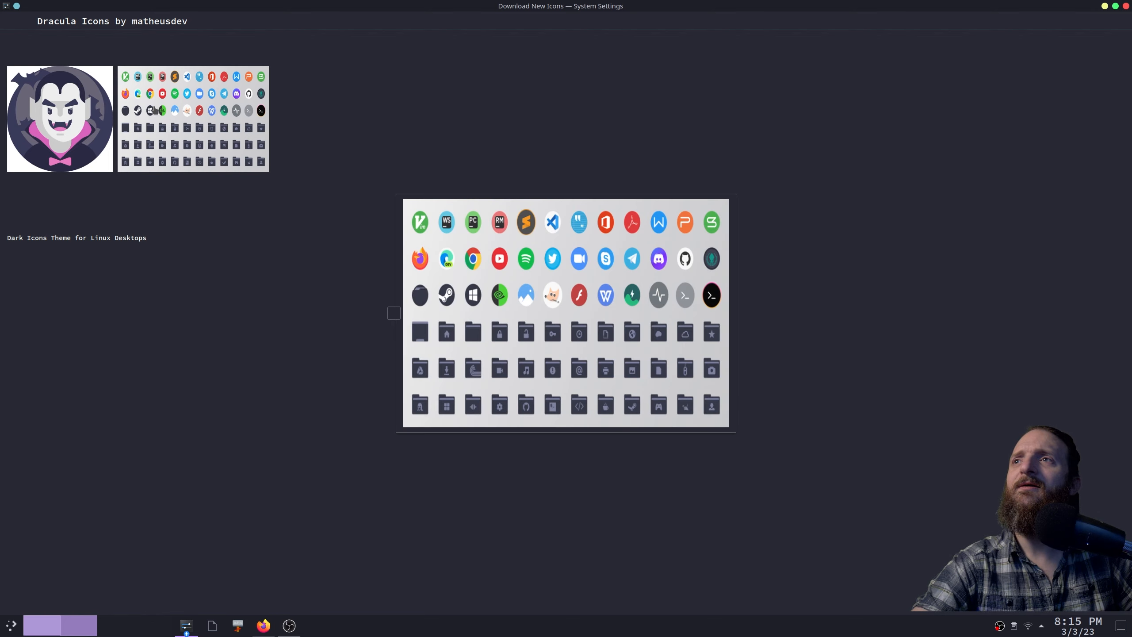
pyautogui.click(284, 361)
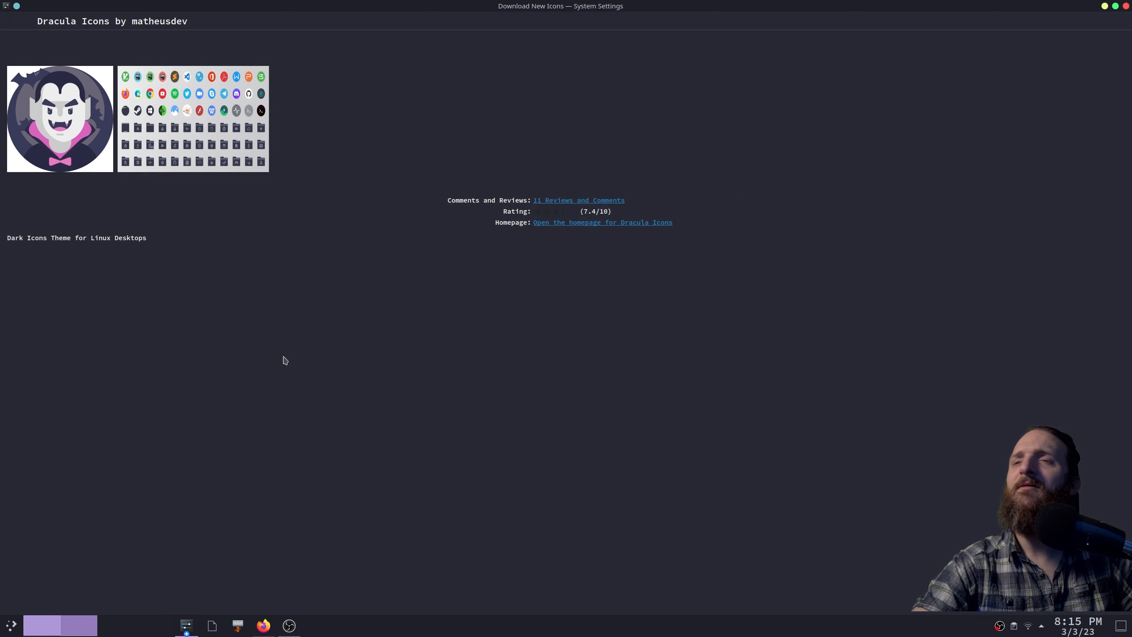
# - Check the current folder icons in the home folder, then return to the dracula icon search results
pyautogui.press('super+e')
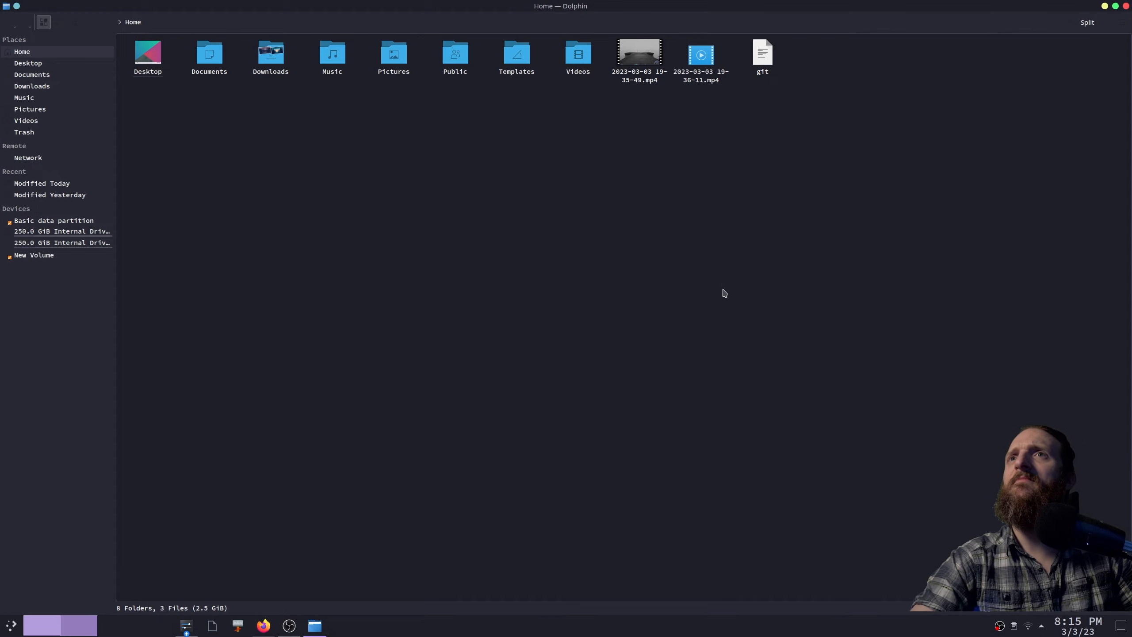
pyautogui.click(1126, 8)
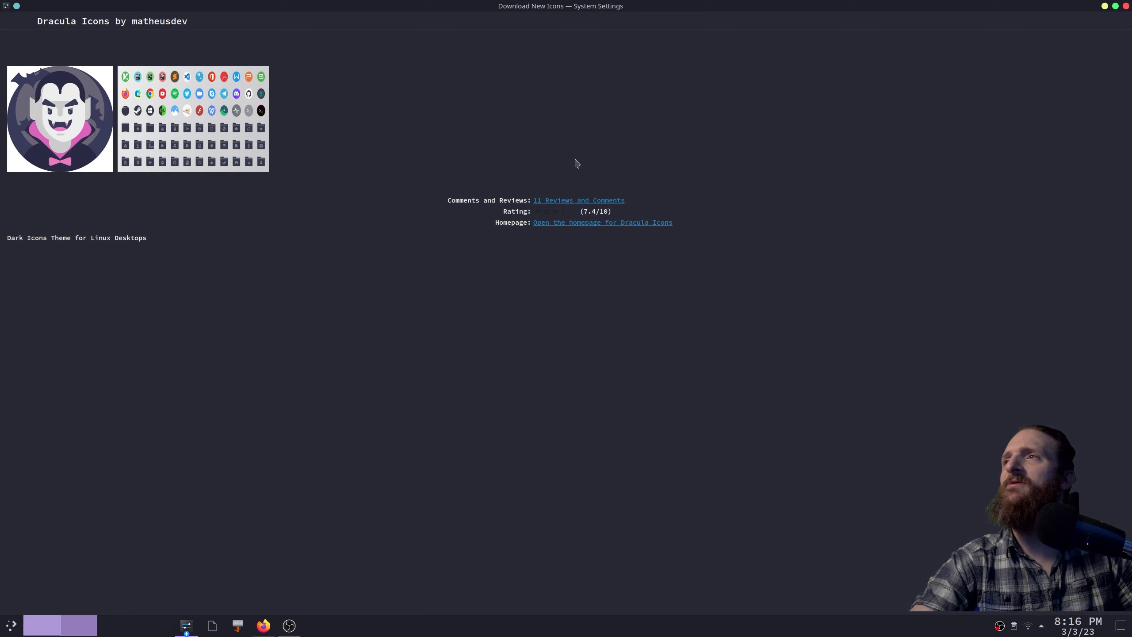
pyautogui.click(20, 21)
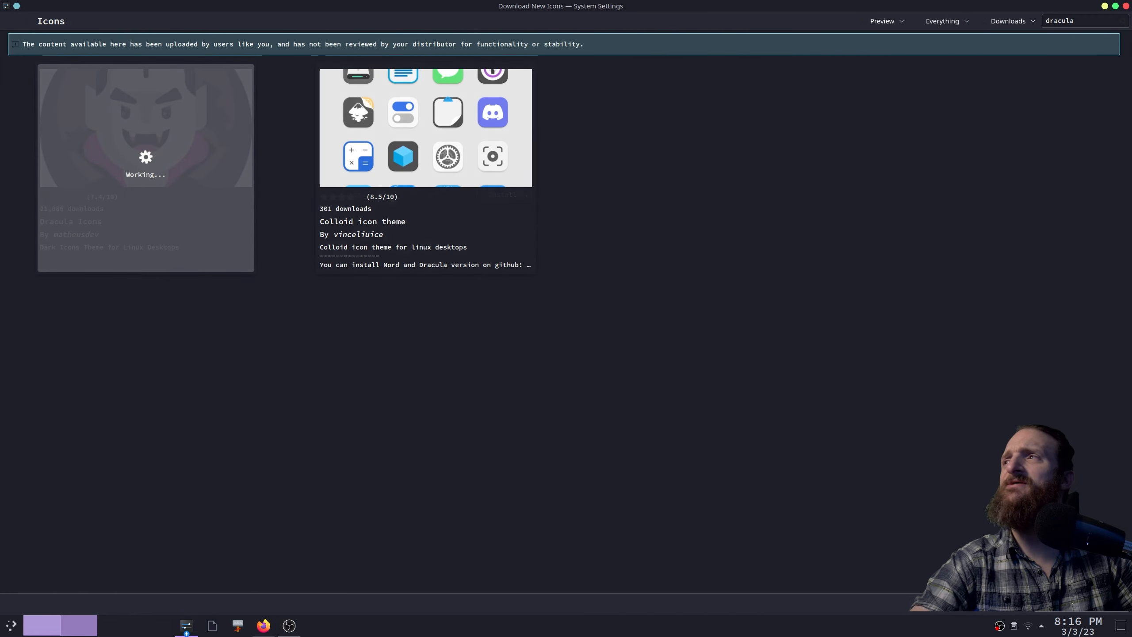
pyautogui.click(1127, 7)
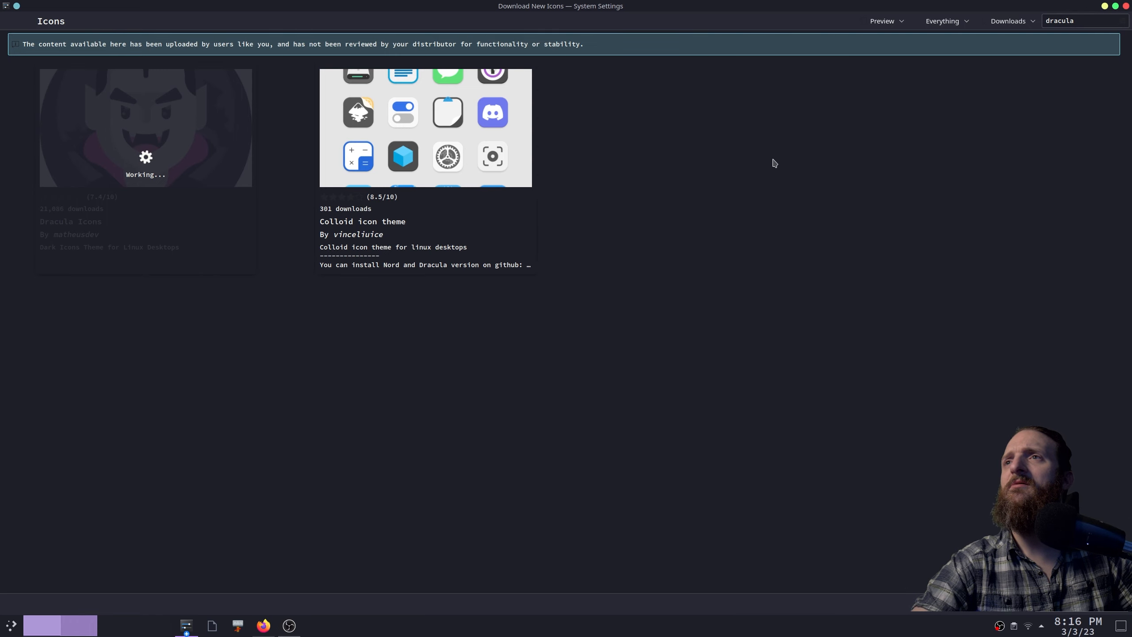
# - Install the Colloid-purple.tar.xz variant of the Colloid icon theme and apply it
pyautogui.click(490, 197)
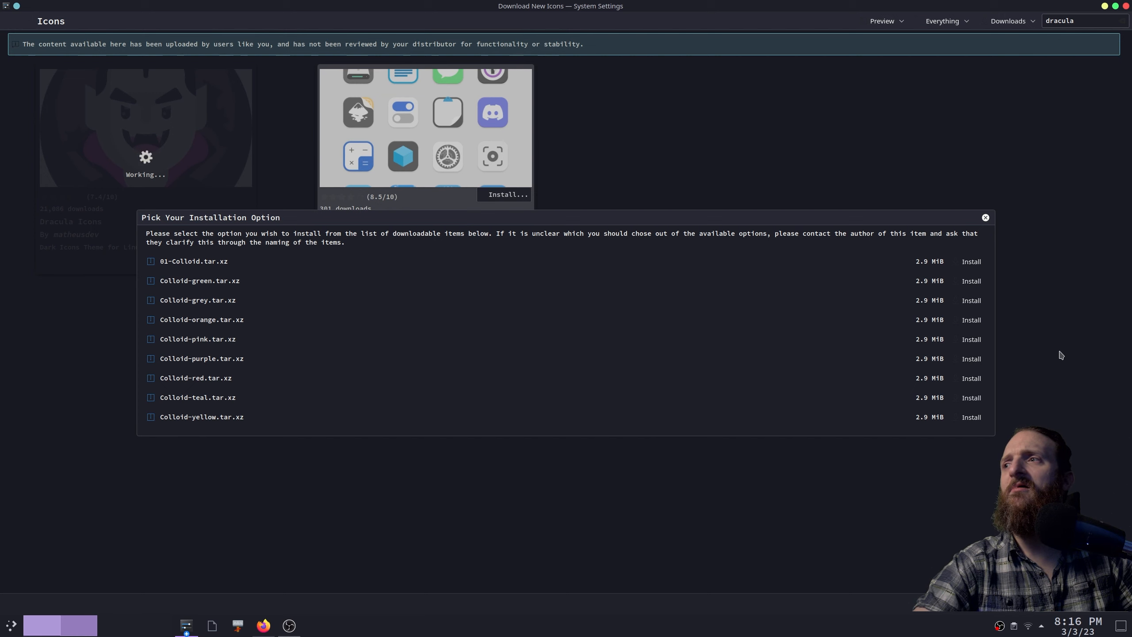
pyautogui.click(971, 359)
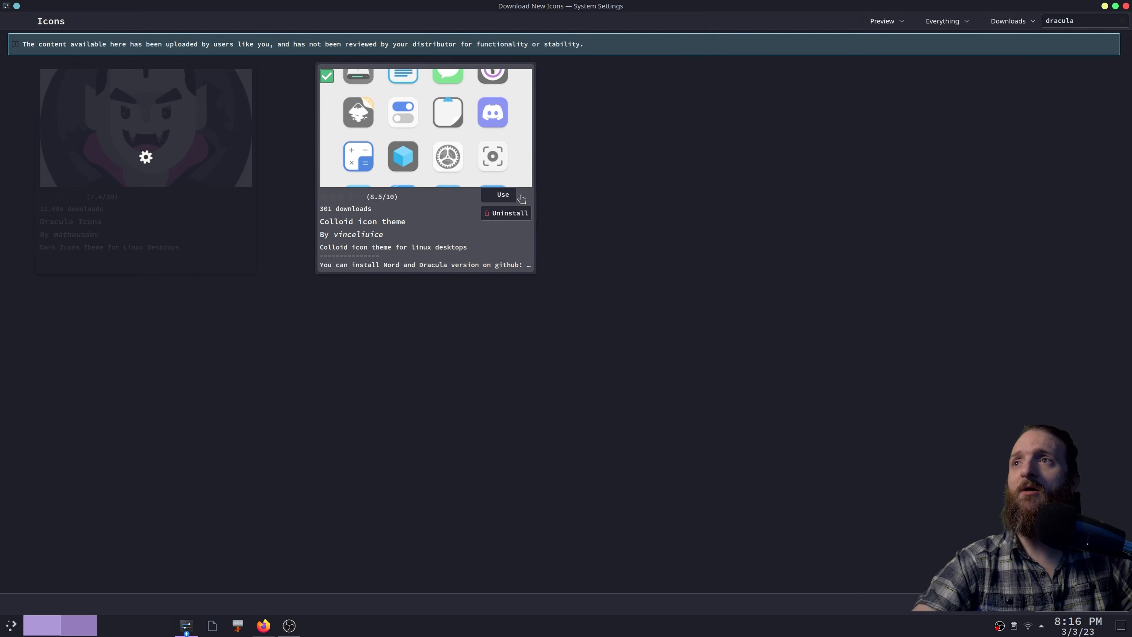
pyautogui.click(506, 199)
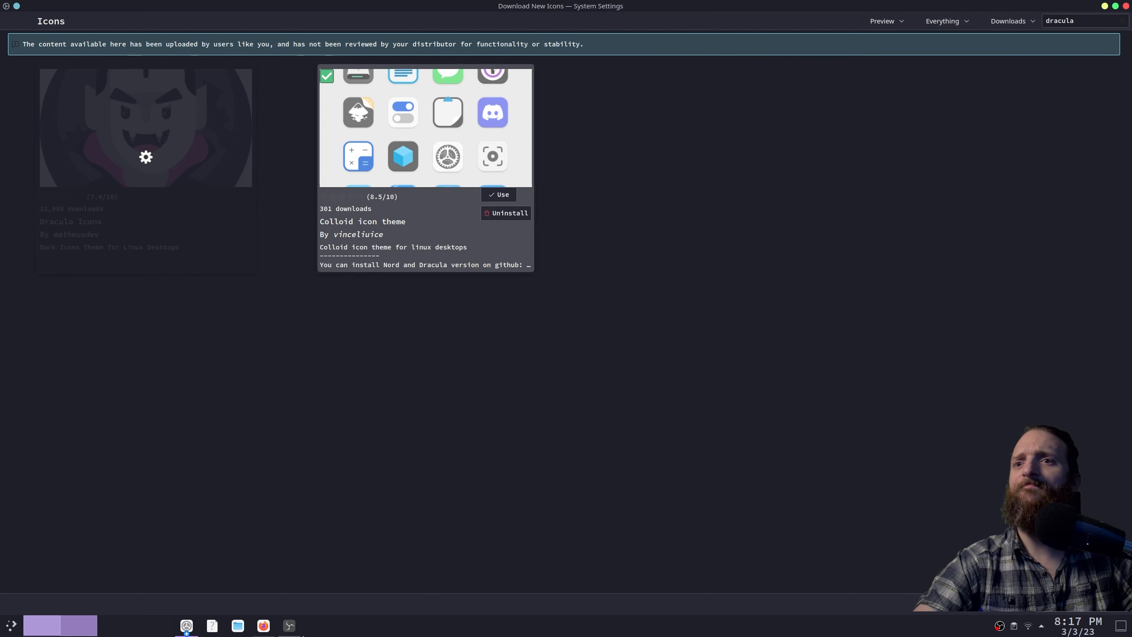
# - Look over the installed icon themes and inspect the folder icons in the home folder
pyautogui.click(182, 629)
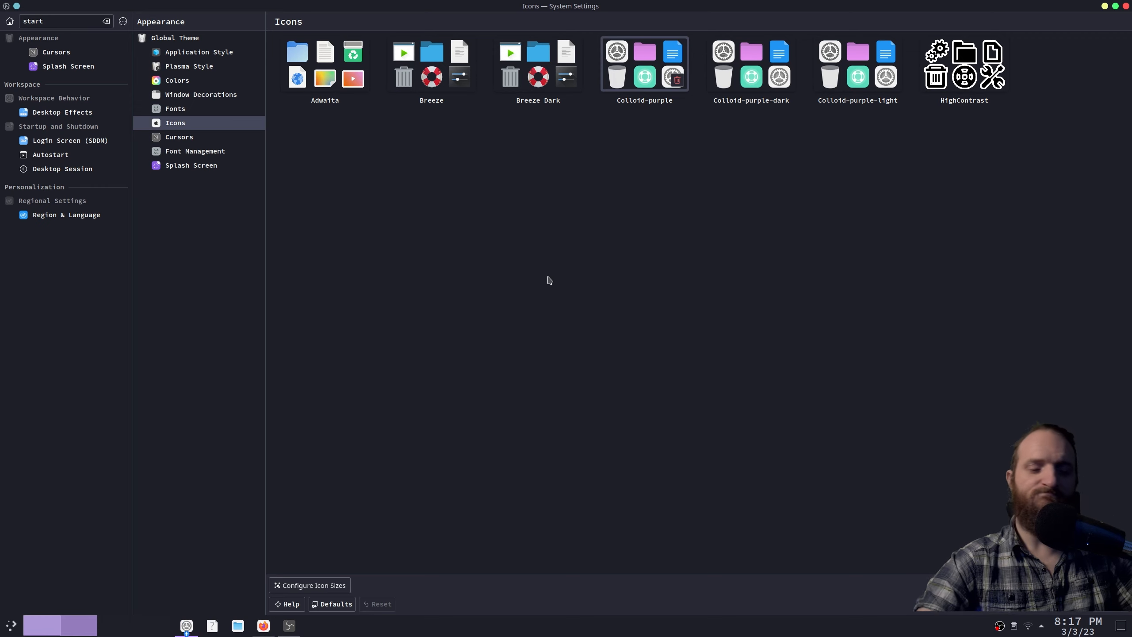
pyautogui.press('super+e')
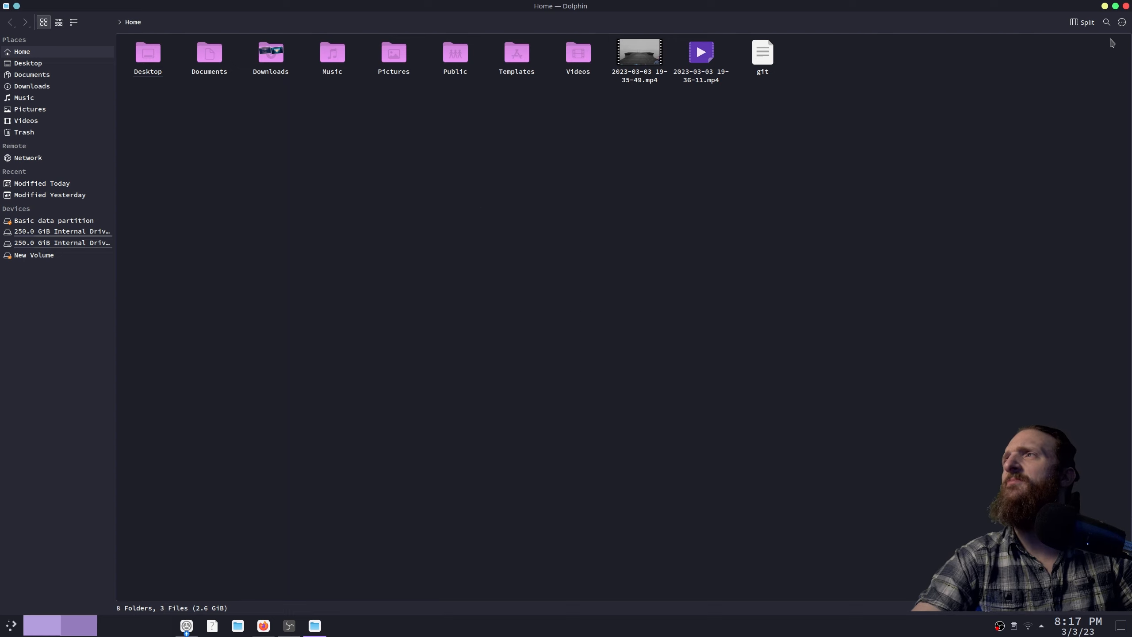
pyautogui.click(1125, 6)
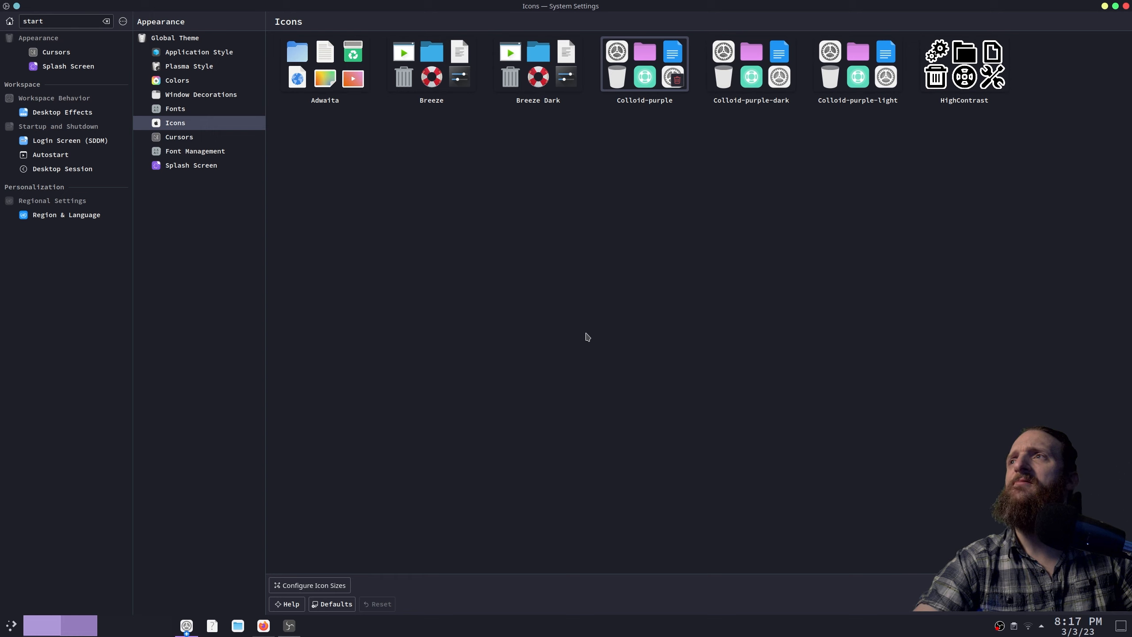
# - Apply the Colloid-purple-dark icon theme and check its folder icons in the home folder
pyautogui.click(764, 76)
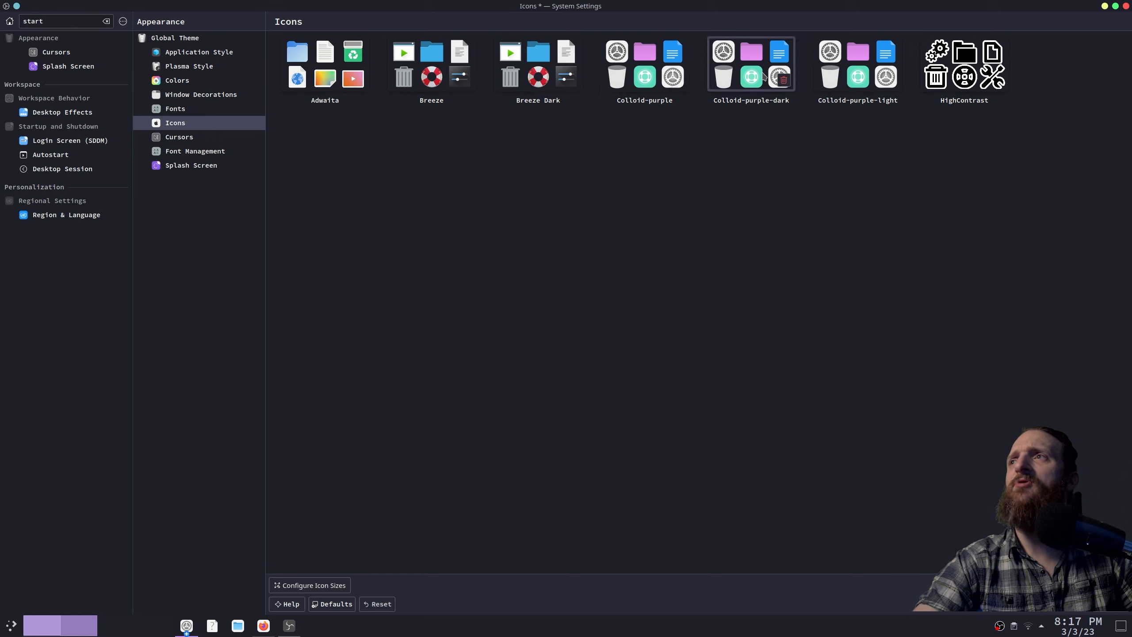
pyautogui.click(1106, 605)
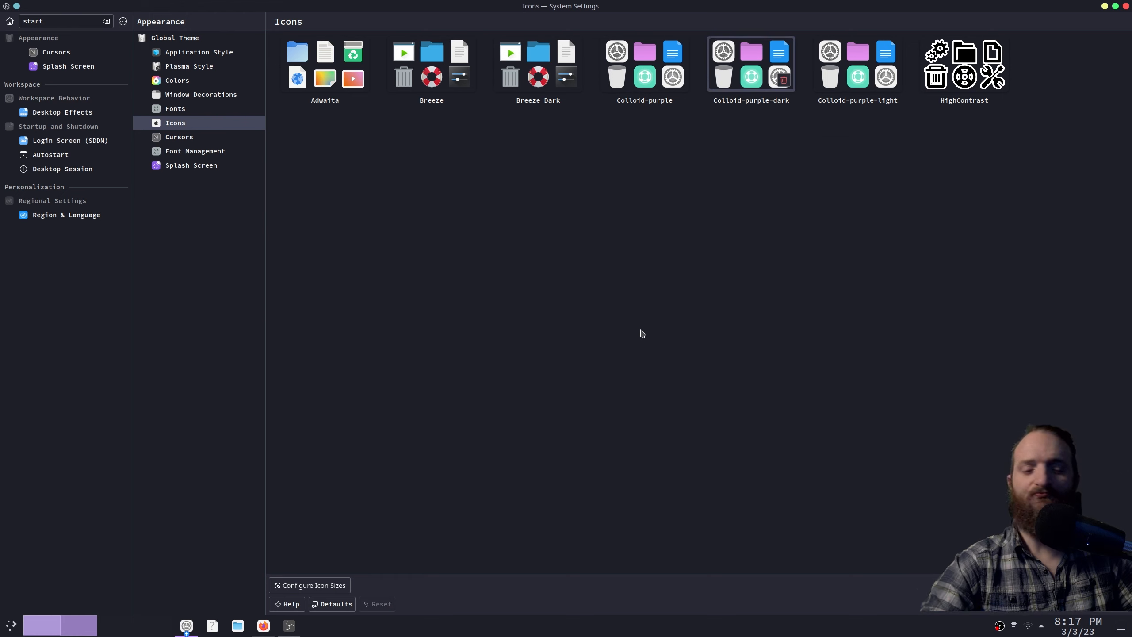
pyautogui.press('super+e')
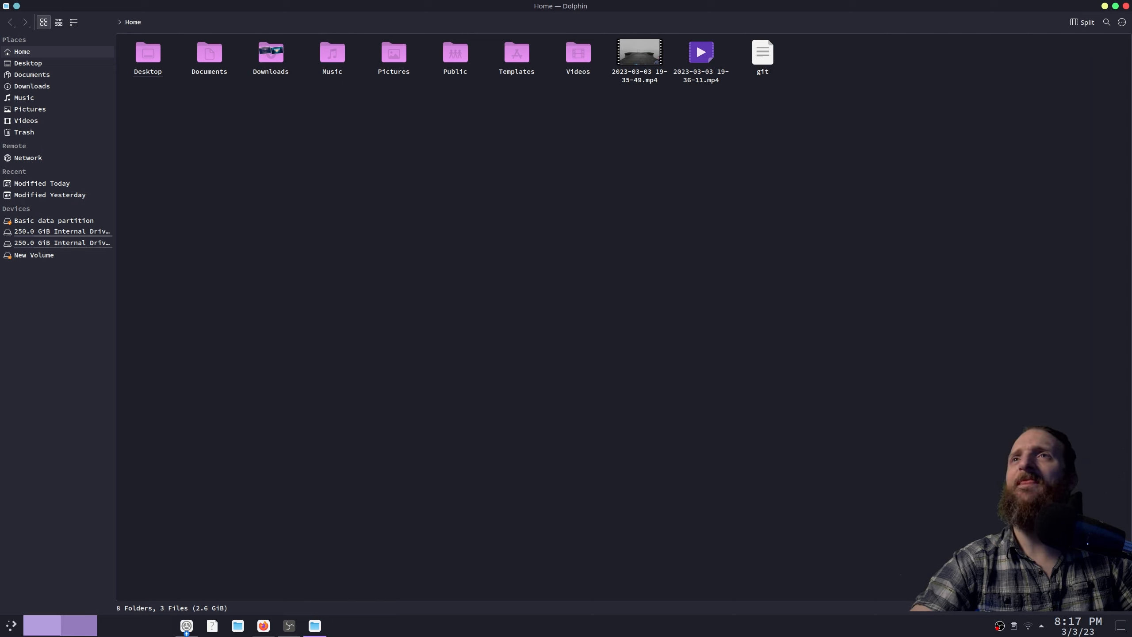
pyautogui.click(1125, 6)
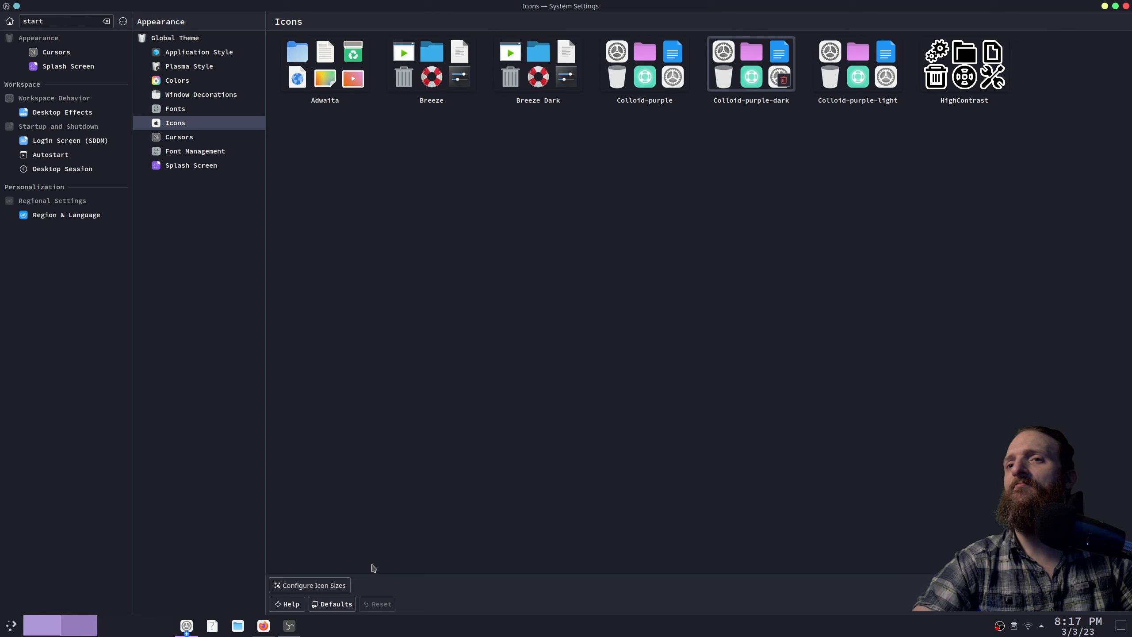
# - Review the Colloid icon theme's details in the icon downloads and uninstall the theme
pyautogui.click(188, 626)
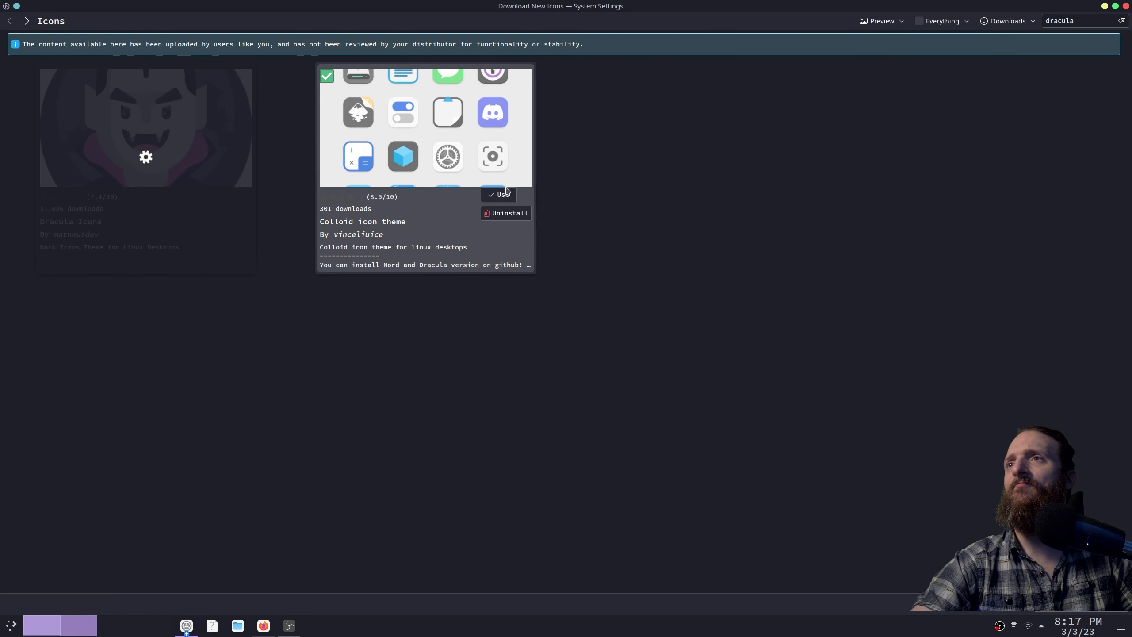
pyautogui.click(483, 142)
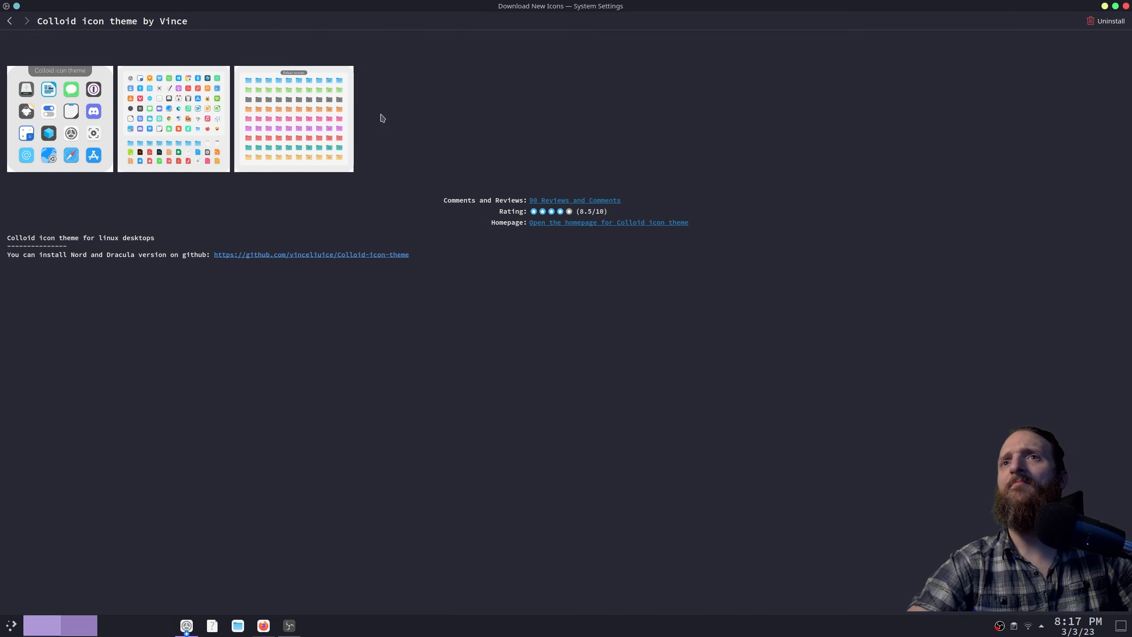
pyautogui.click(9, 21)
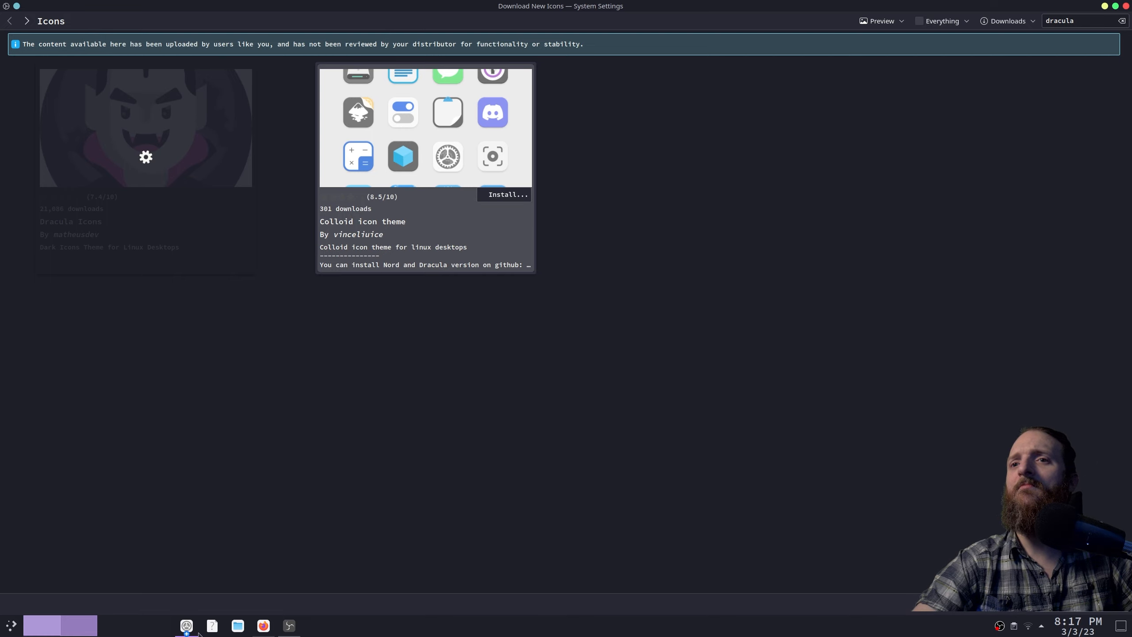
# - Check the installed icon themes, then return past the Dracula Icons details to the icon download results
pyautogui.click(186, 626)
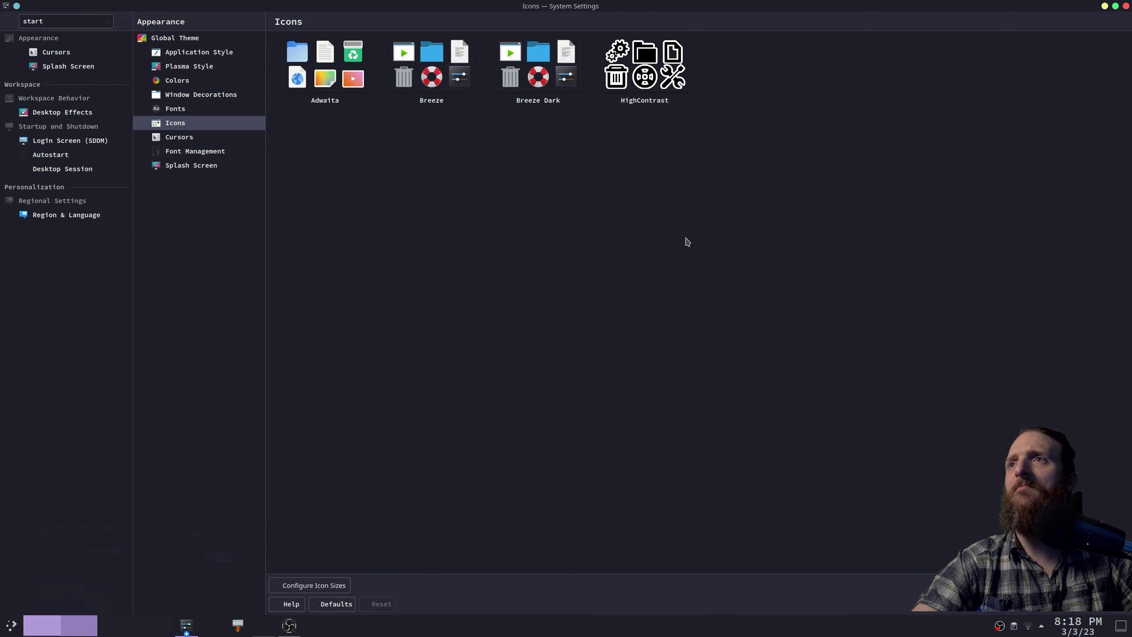
pyautogui.click(187, 628)
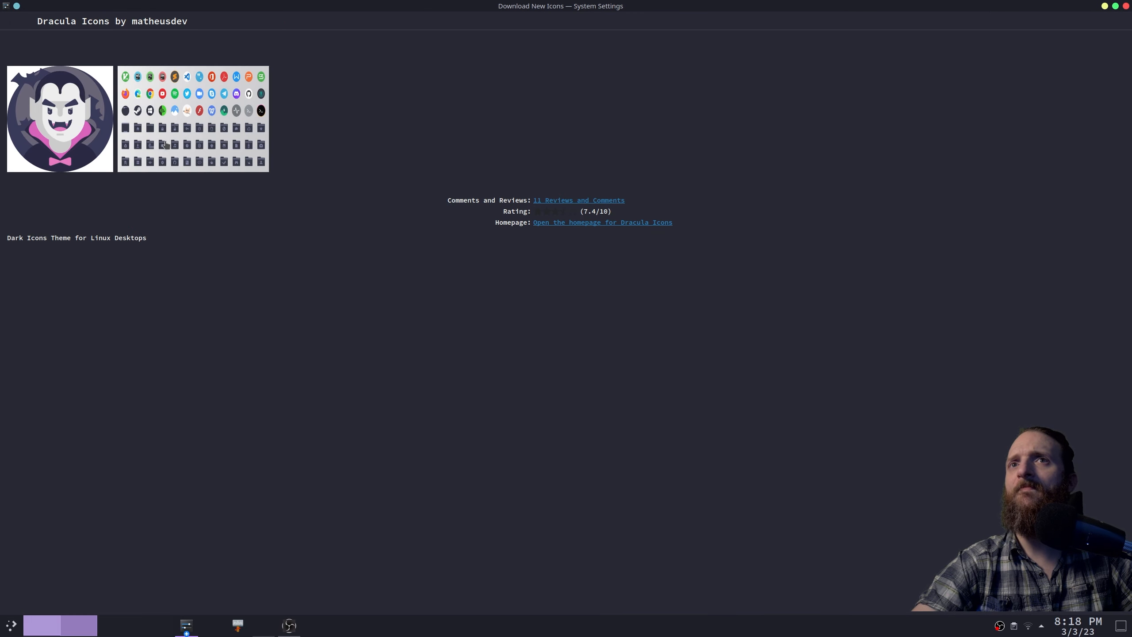
pyautogui.click(17, 22)
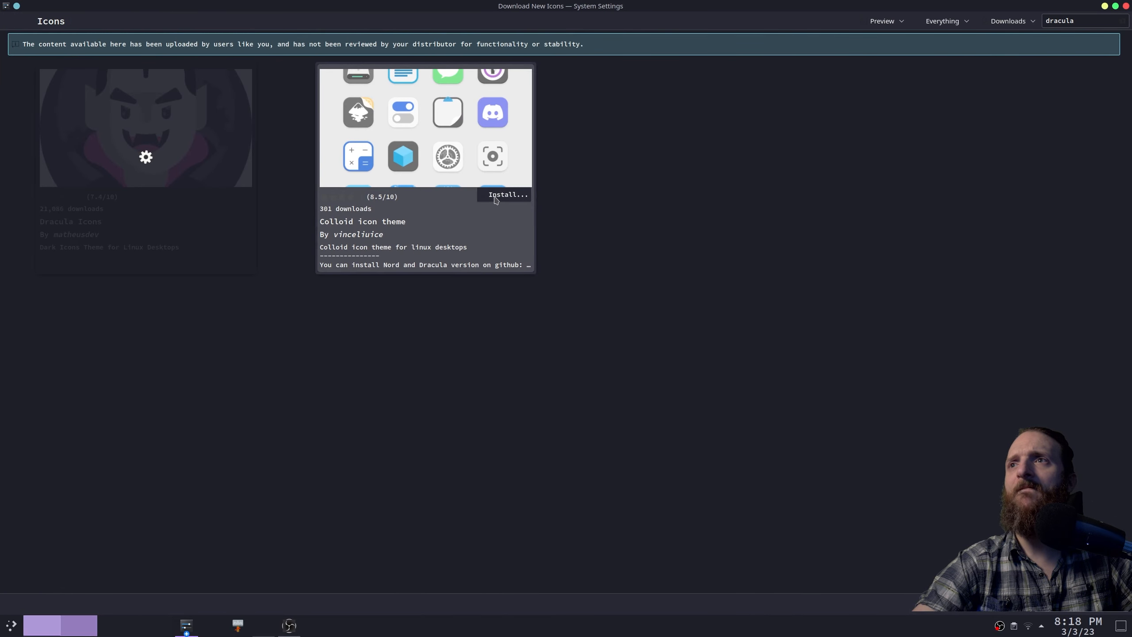
# - Install the Colloid-grey.tar.xz variant of the Colloid icon theme and close the icon downloads
pyautogui.click(496, 195)
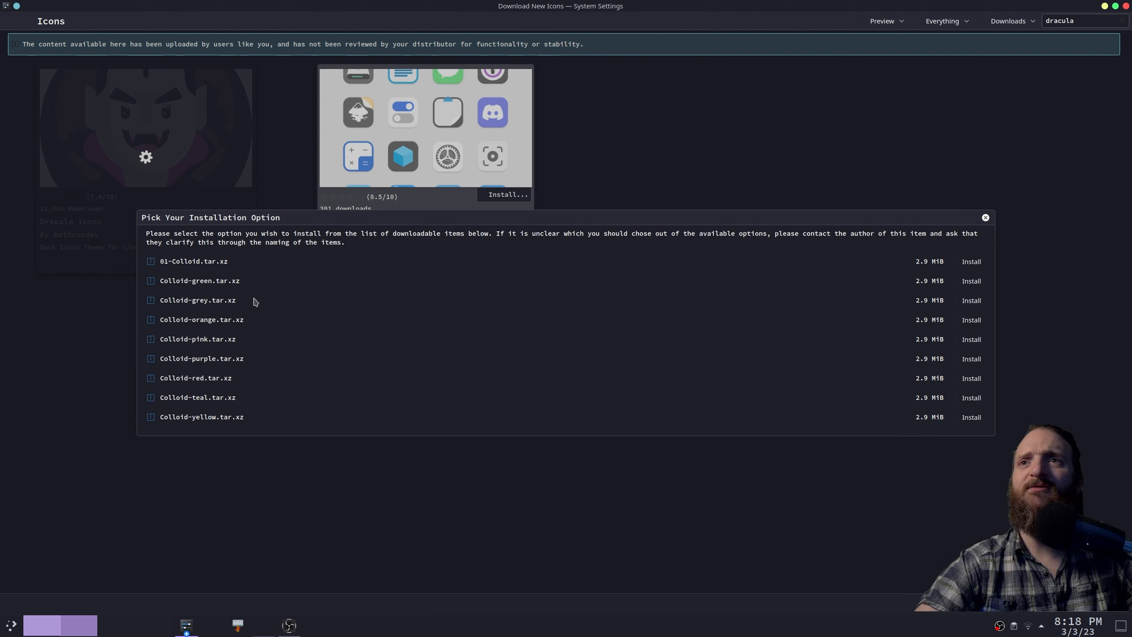
pyautogui.click(967, 301)
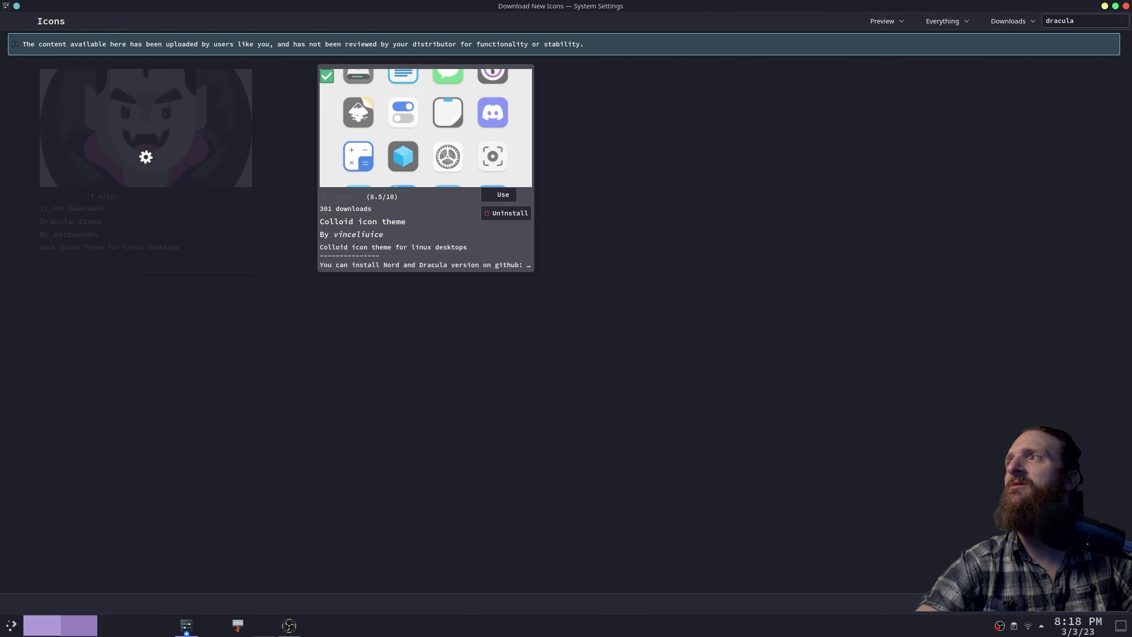
pyautogui.click(1125, 6)
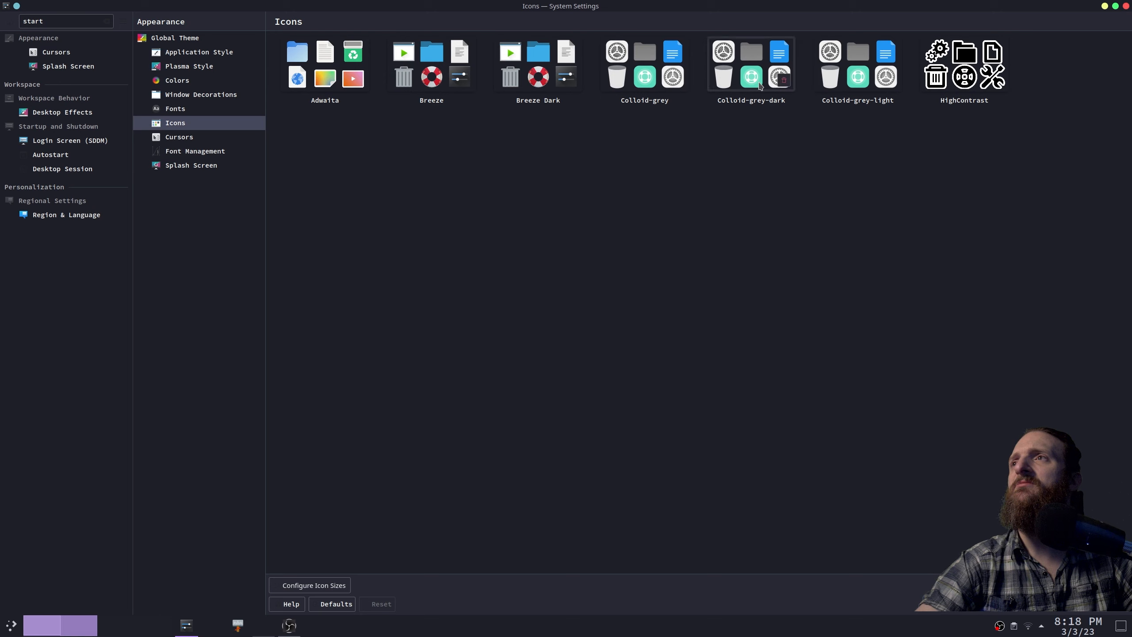
# - Apply the Colloid-grey-dark icon theme and check its icons on the desktop panel and in the home folder
pyautogui.click(751, 66)
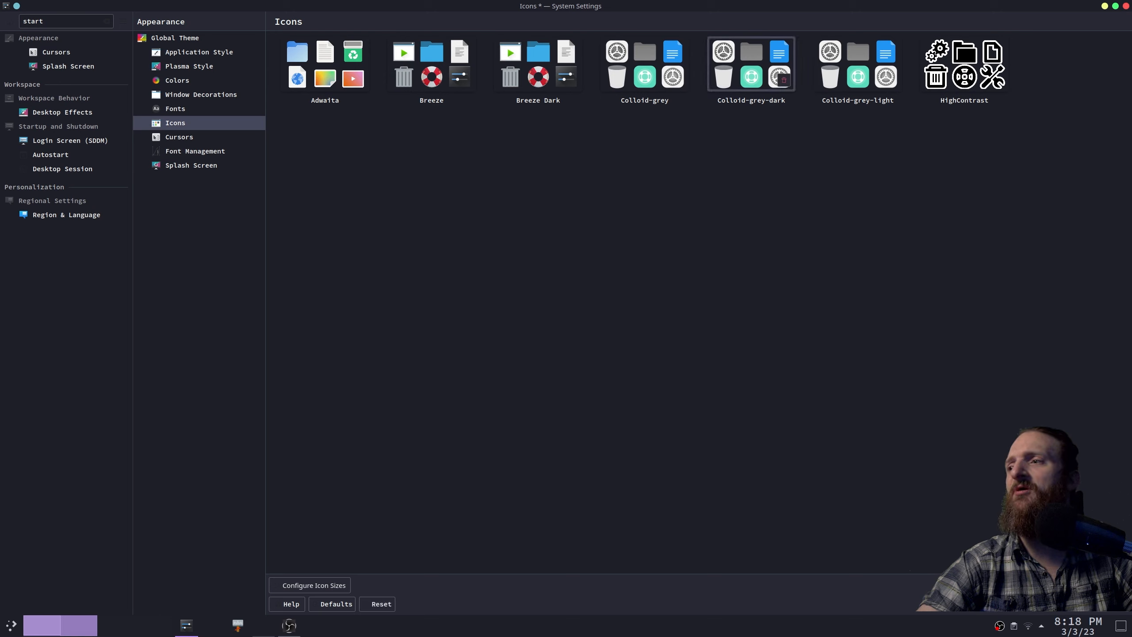
pyautogui.click(1111, 612)
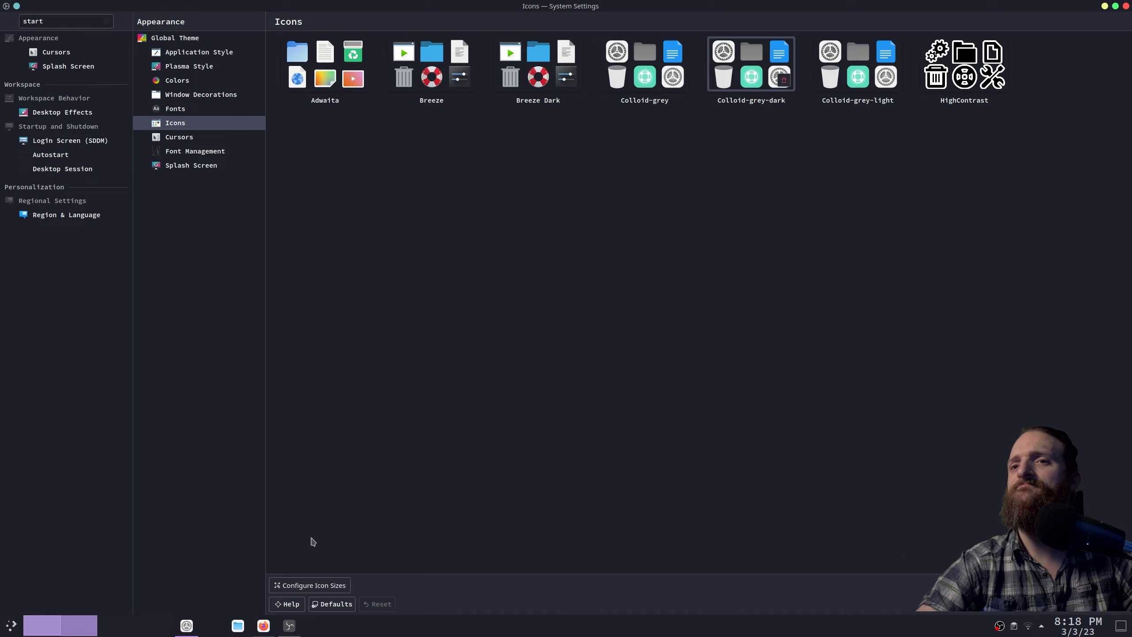
pyautogui.click(187, 626)
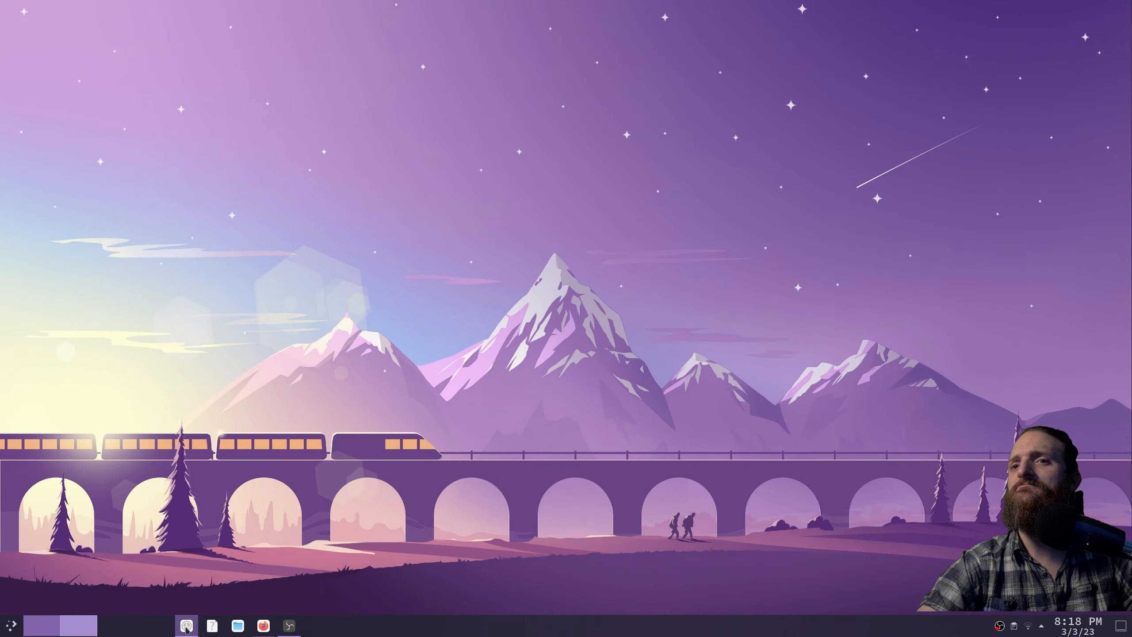
pyautogui.click(187, 626)
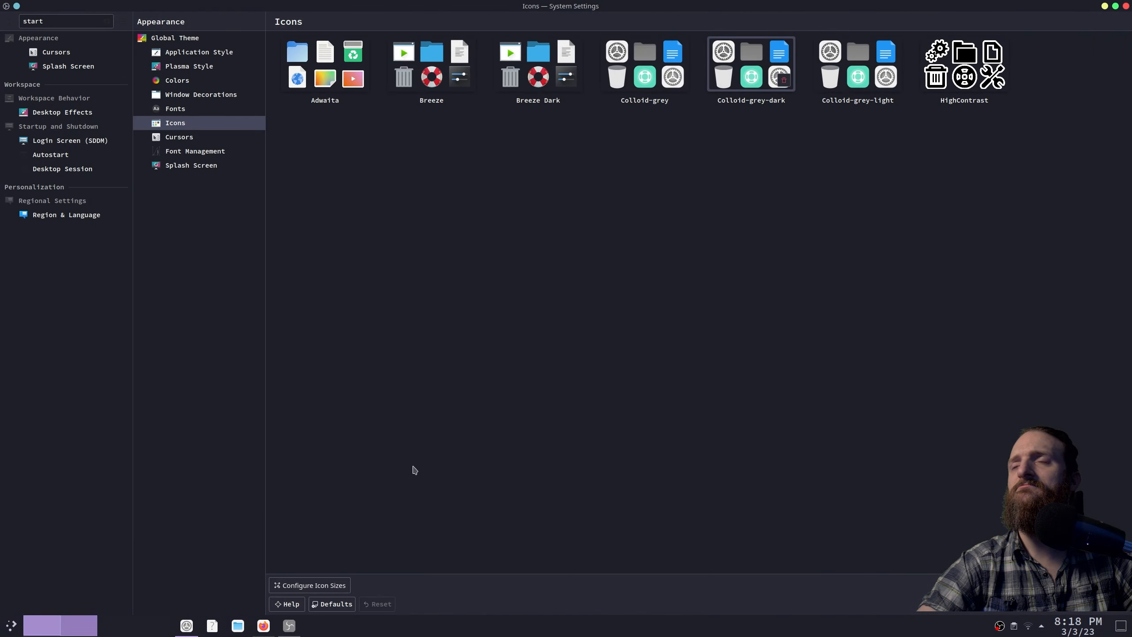
pyautogui.press('super+e')
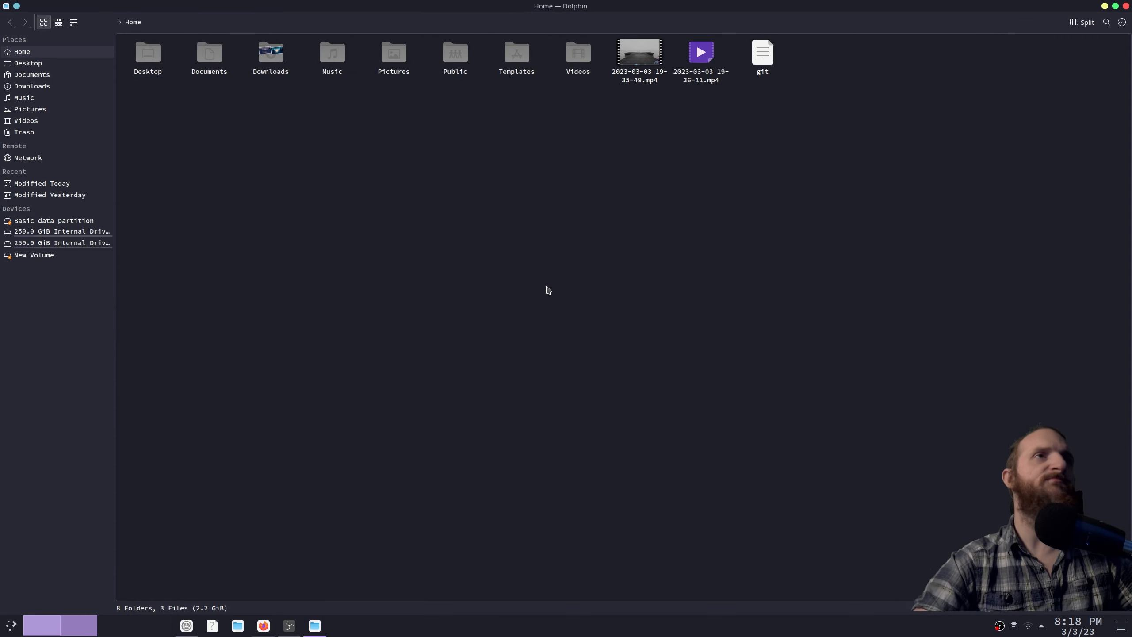
pyautogui.moveTo(709, 300); pyautogui.dragTo(732, 338)
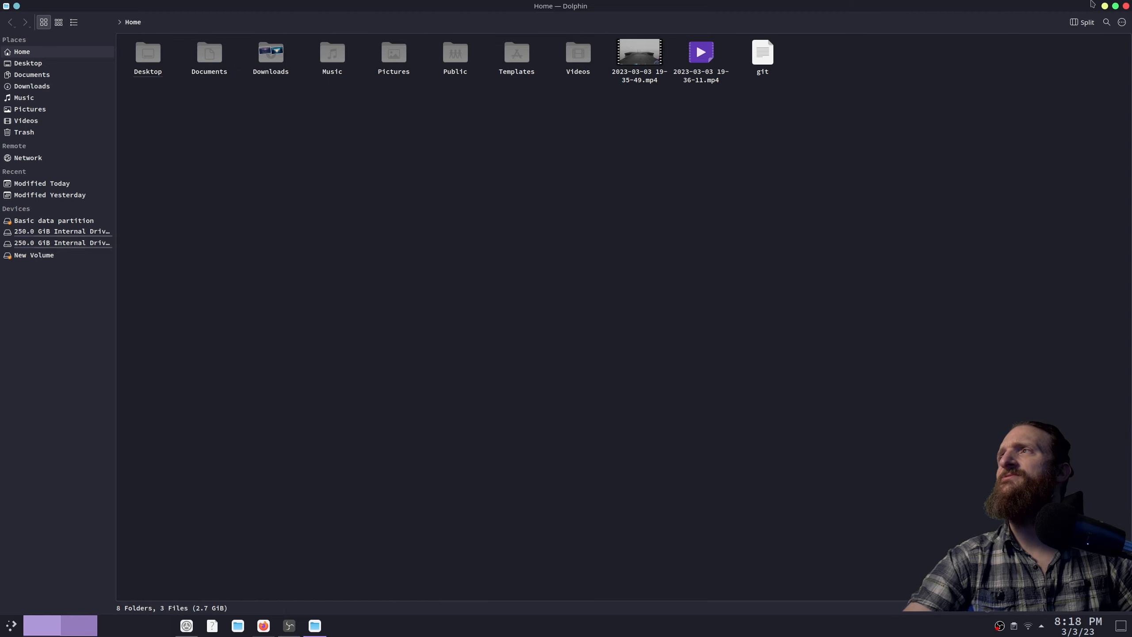
pyautogui.click(1125, 6)
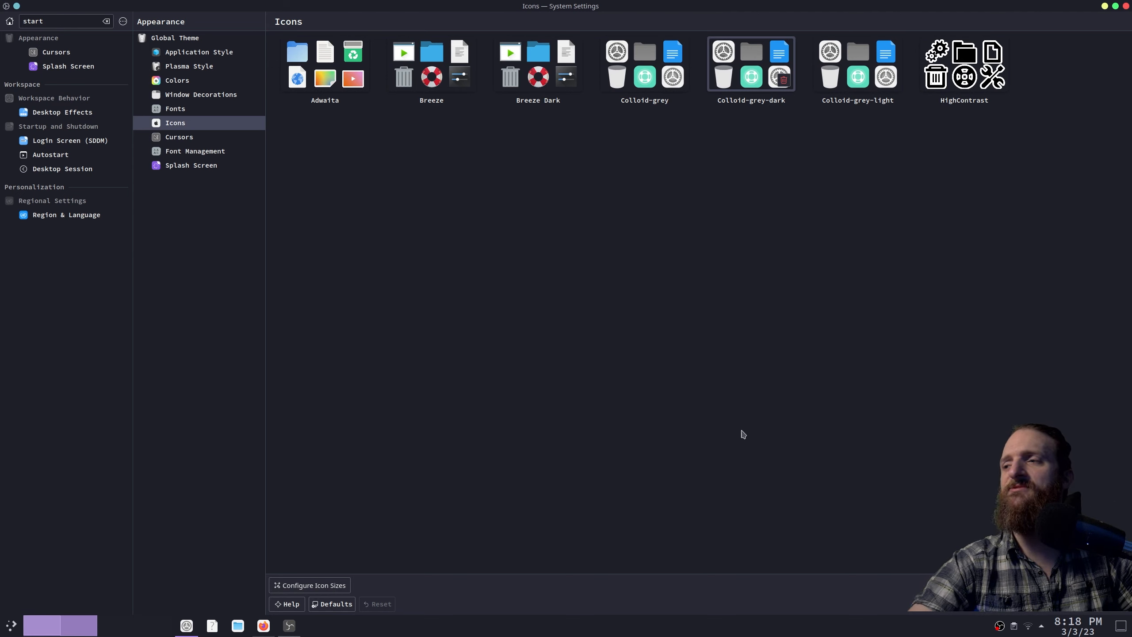
# - Reopen the icon downloads, look over the Dracula Icons details, and return to the results
pyautogui.click(290, 629)
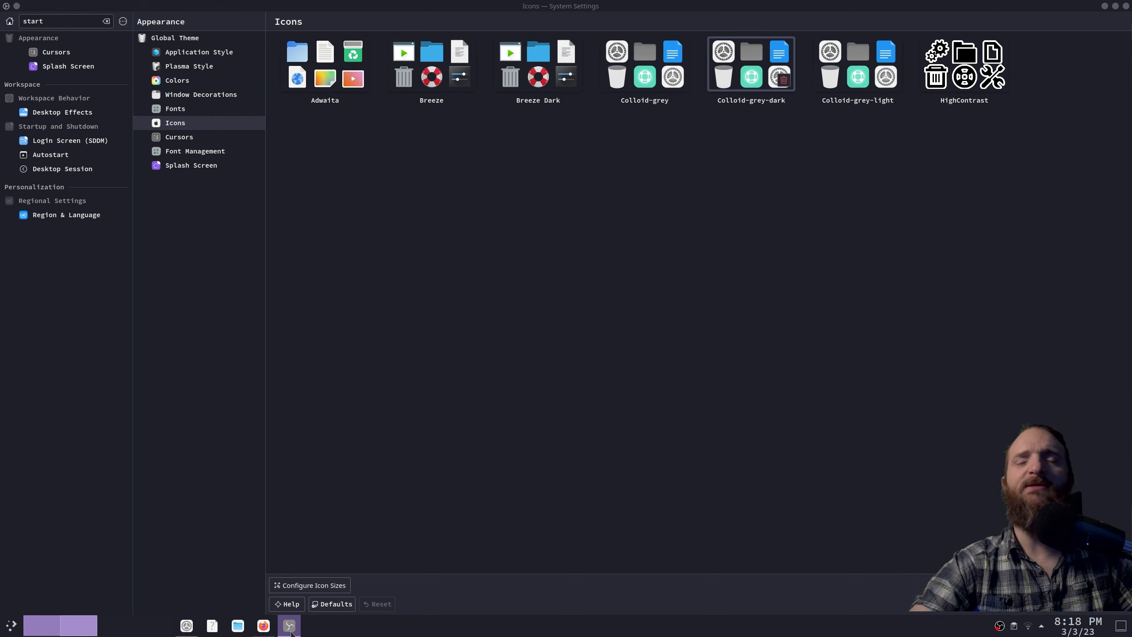
pyautogui.click(756, 408)
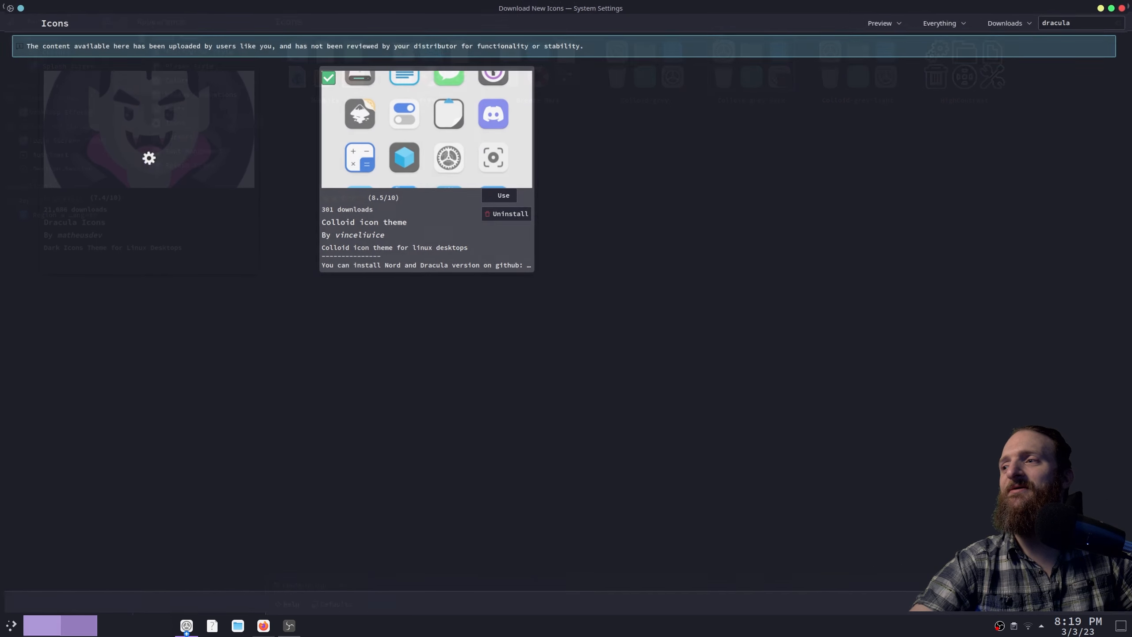
pyautogui.click(143, 187)
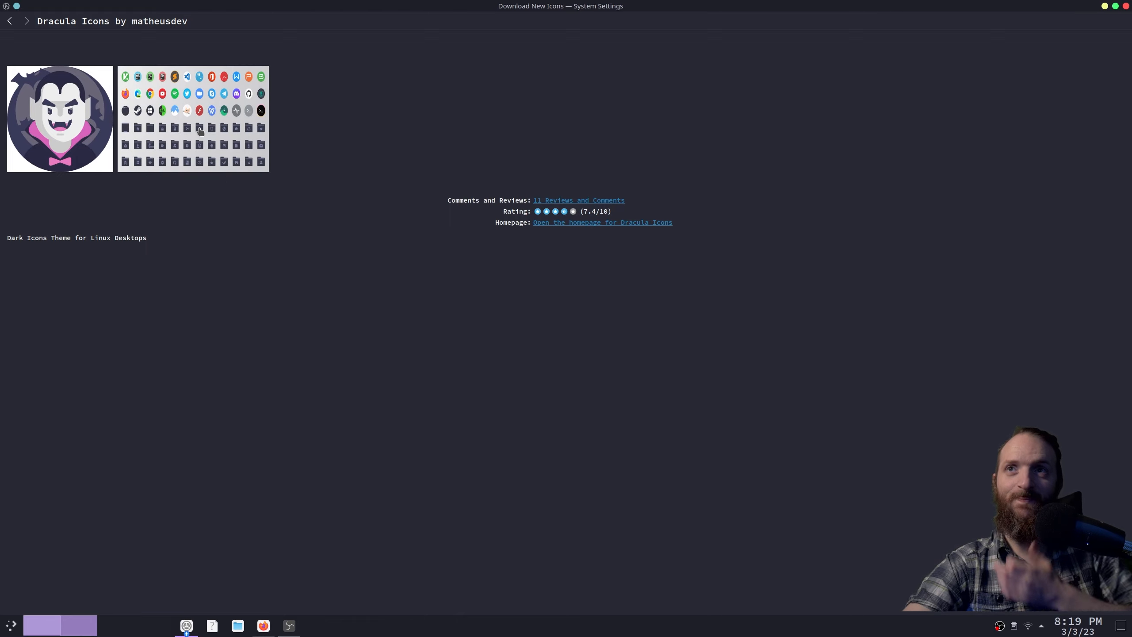
pyautogui.click(9, 21)
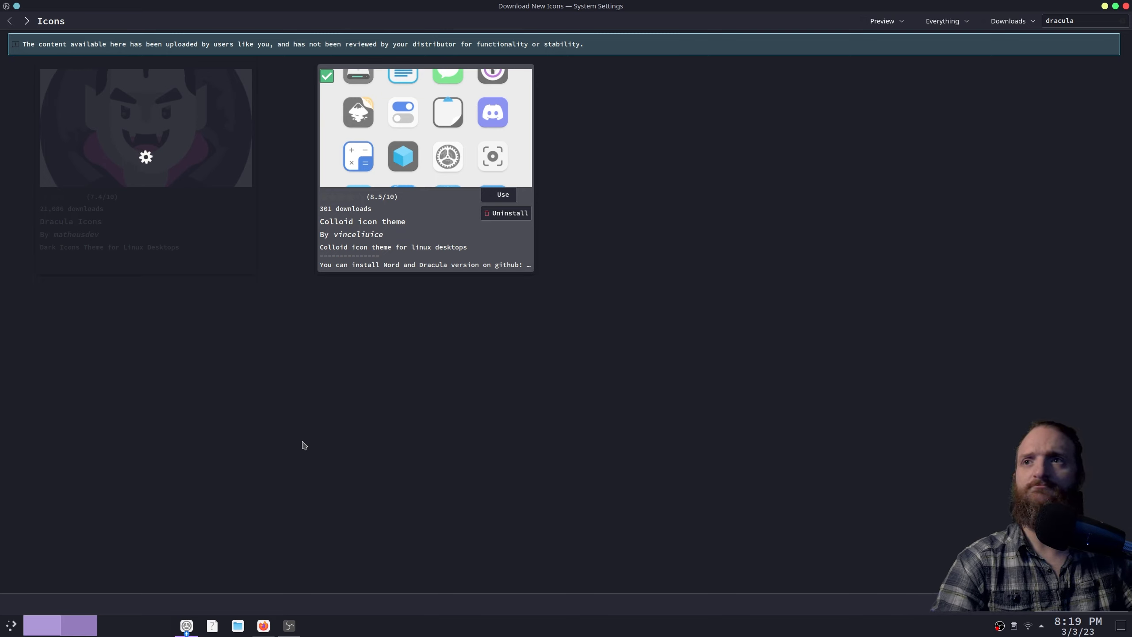
# - Run xkill from a new terminal and force-close the System Settings window with the stuck icon downloads
pyautogui.hotkey('ctrl', 'alt', 't')
pyautogui.write('xkill')
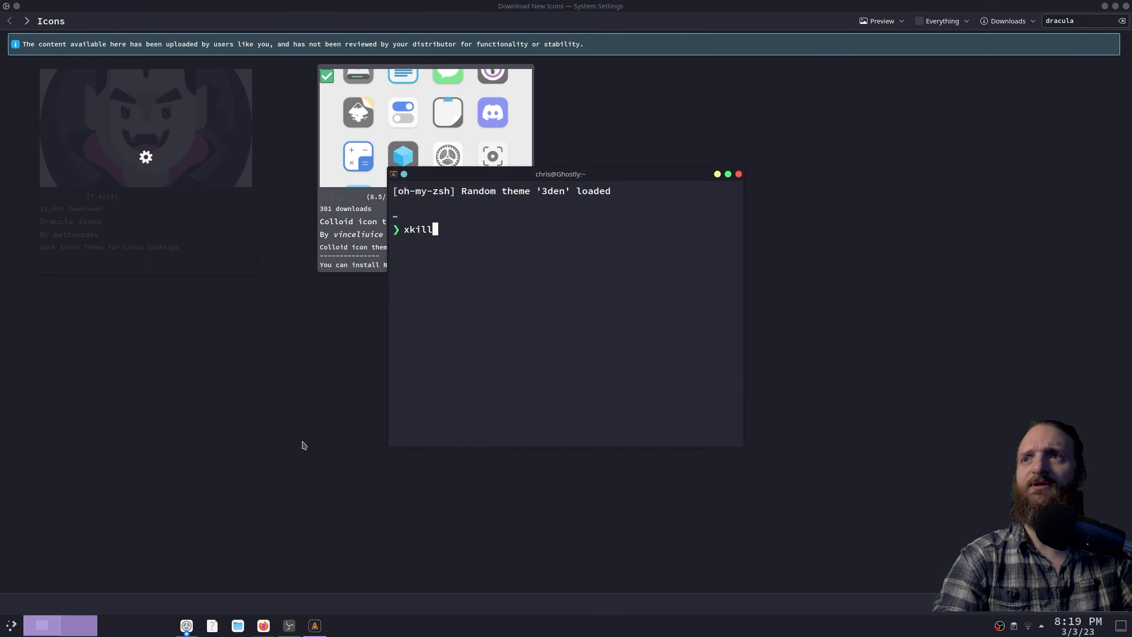
pyautogui.press('Return')
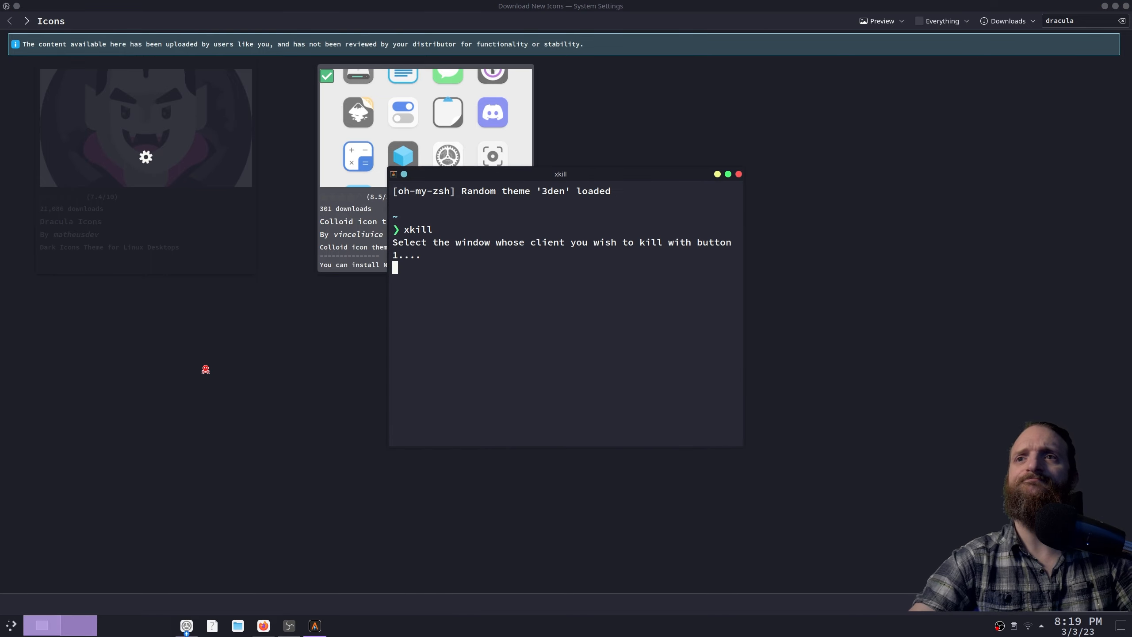
pyautogui.click(206, 369)
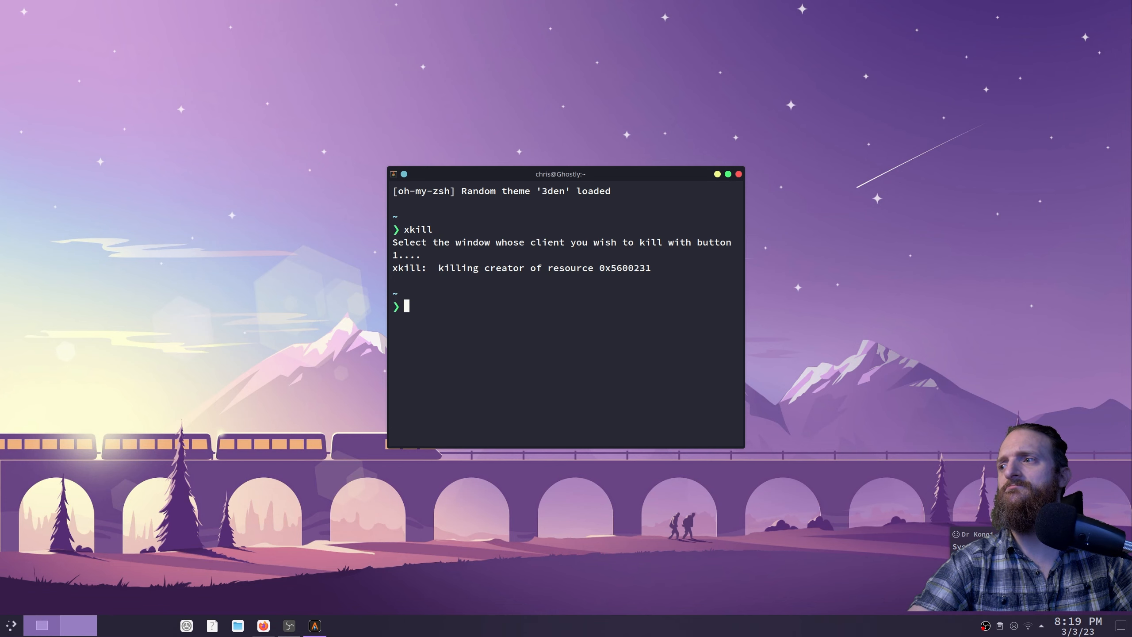
# - Reopen System Settings and find the Icons page by searching for icons, dismissing the theme file chooser
pyautogui.press('super+i')
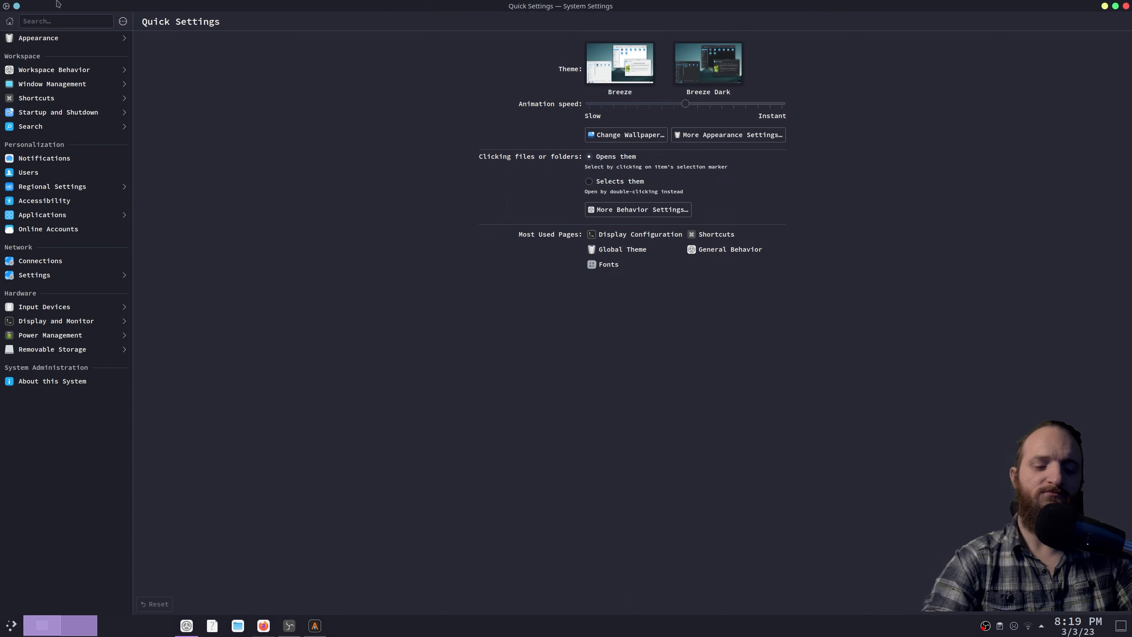
pyautogui.write('icons')
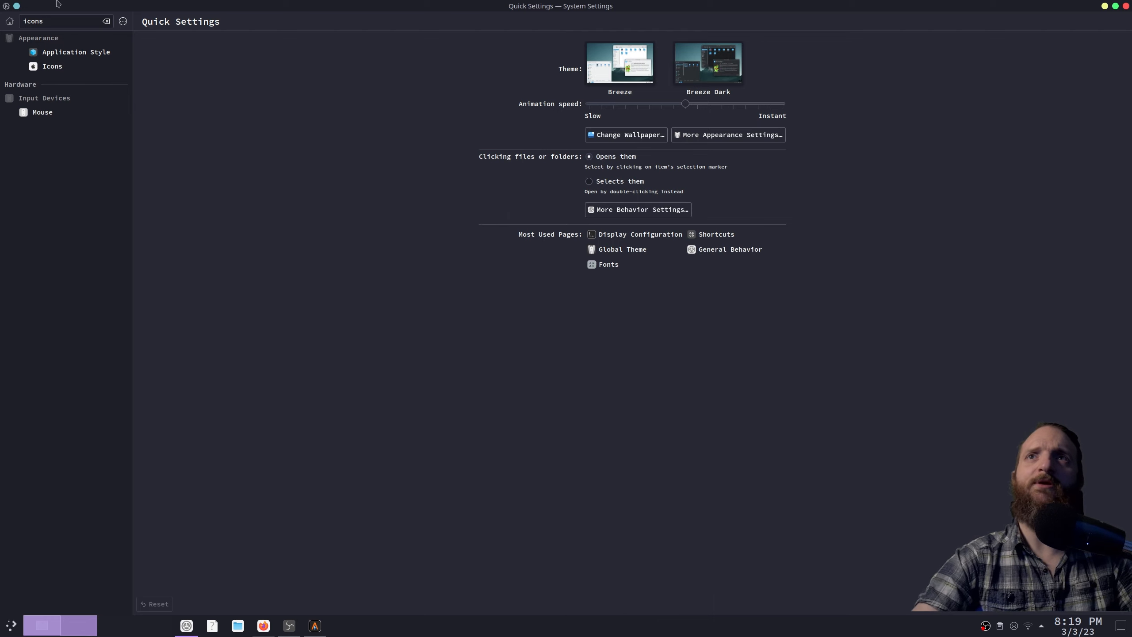
pyautogui.click(102, 68)
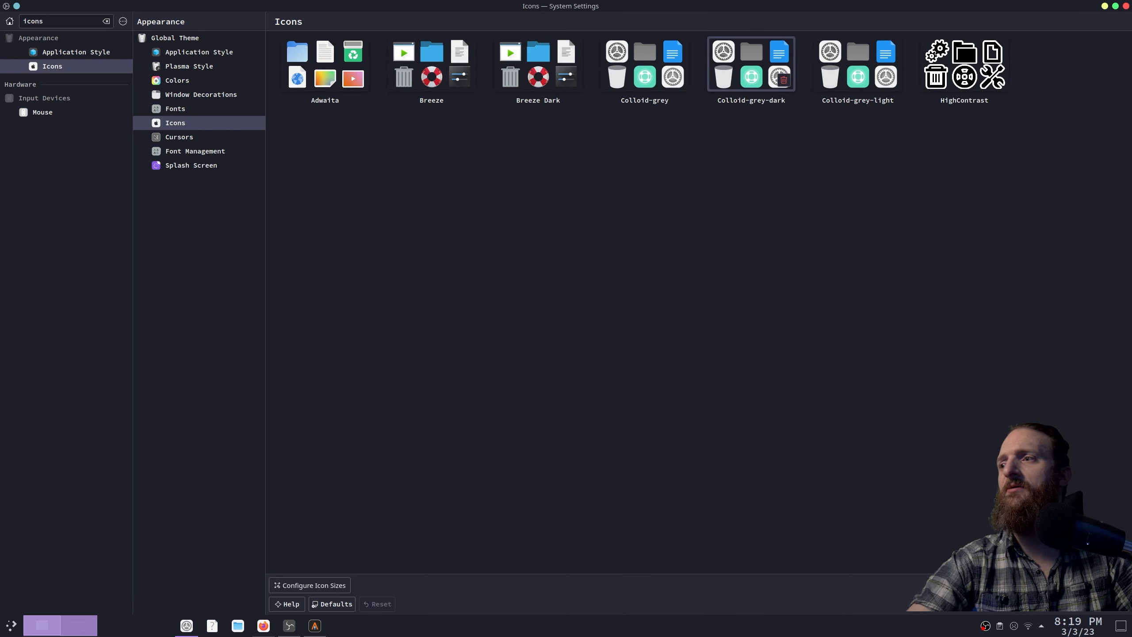
pyautogui.click(1019, 584)
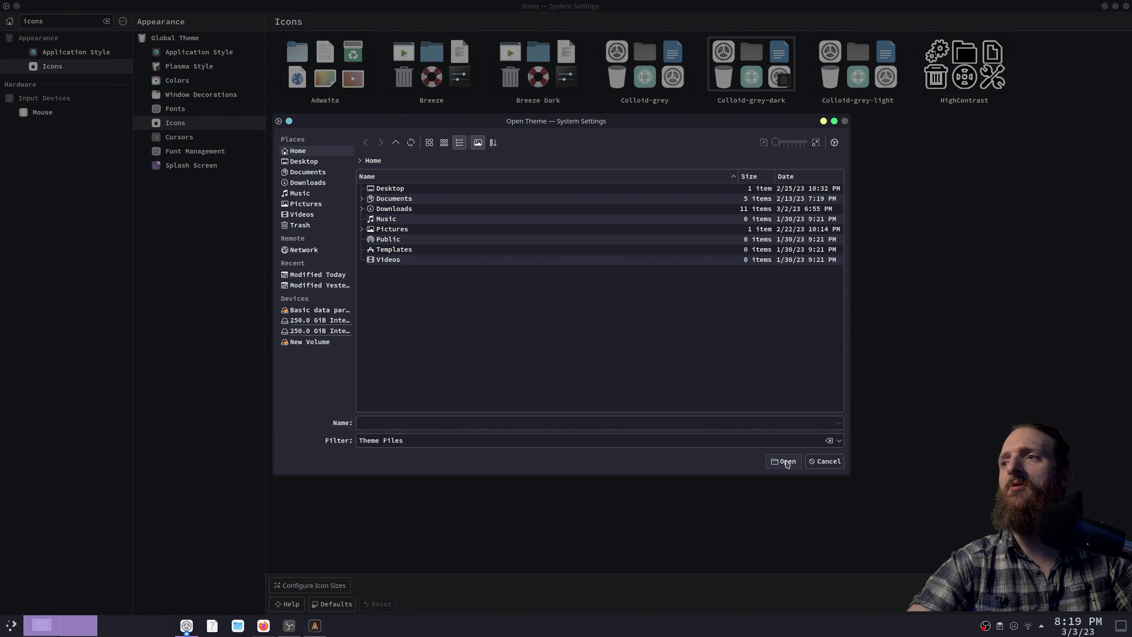
pyautogui.click(818, 462)
# - Search the new icon downloads for dracula, install Dracula Icons by matheusdev, and close the downloads
pyautogui.click(1093, 585)
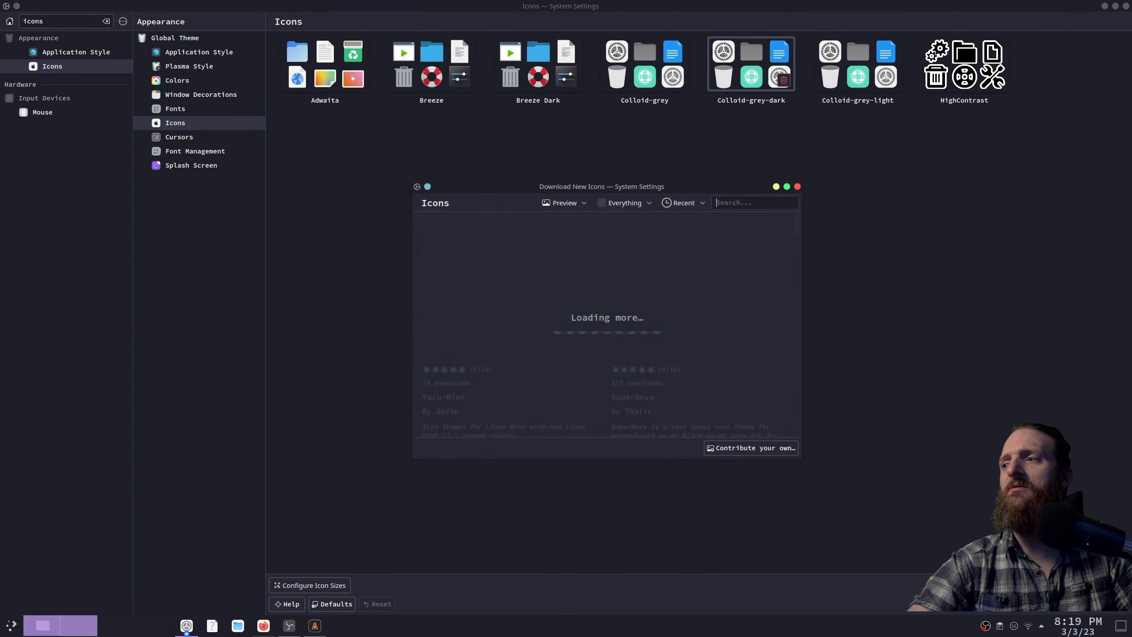
pyautogui.write('d')
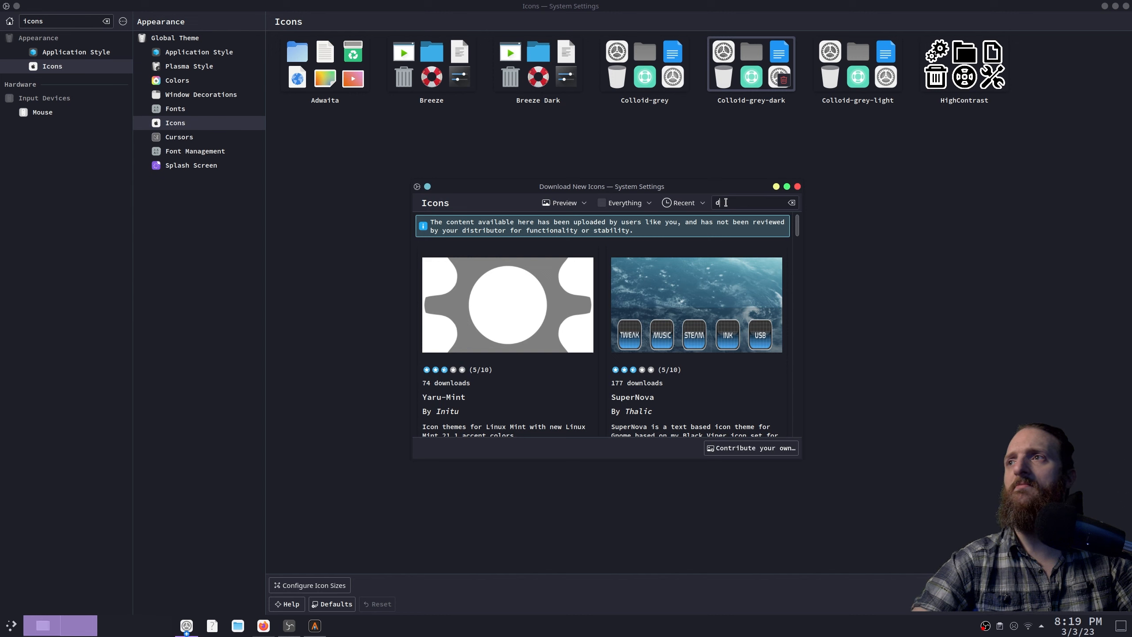
pyautogui.write('racula')
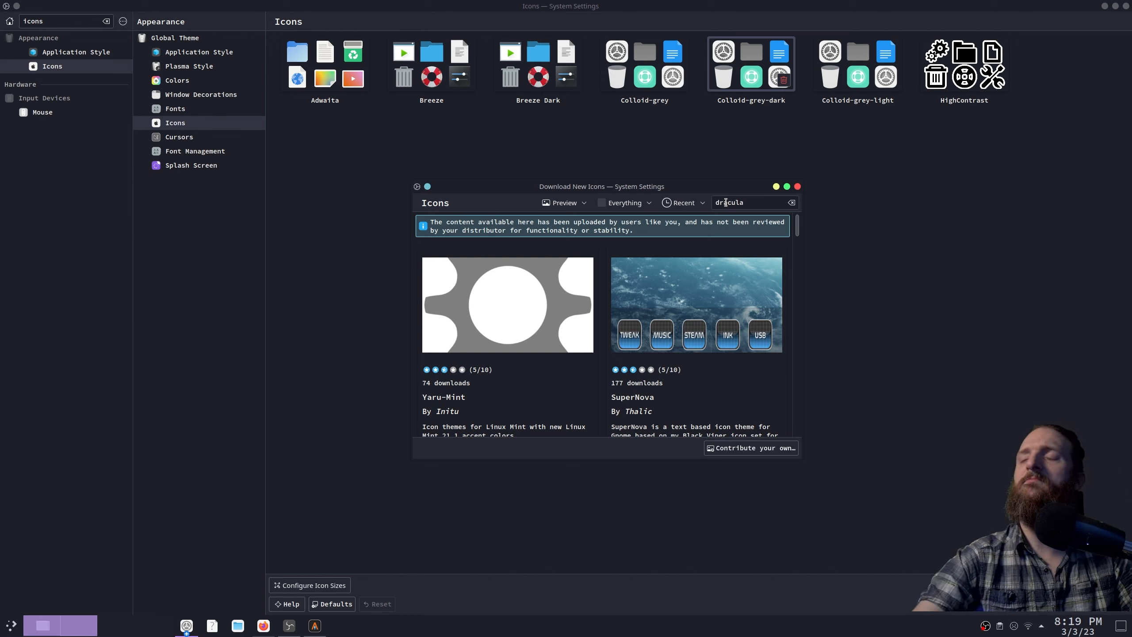
pyautogui.press('Return')
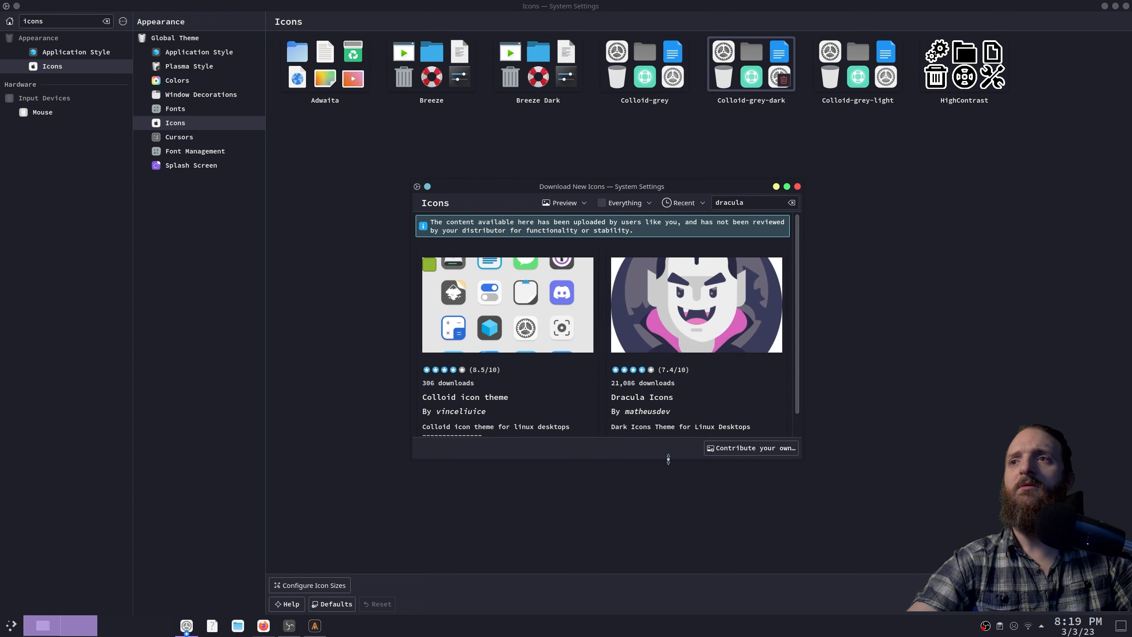
pyautogui.click(691, 304)
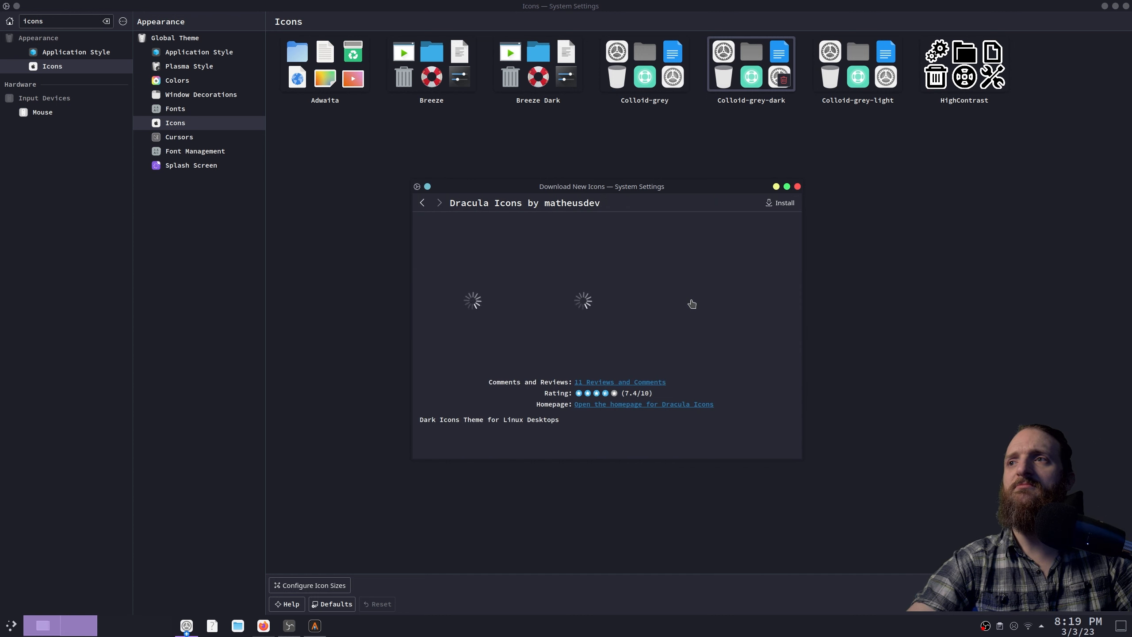
pyautogui.click(784, 205)
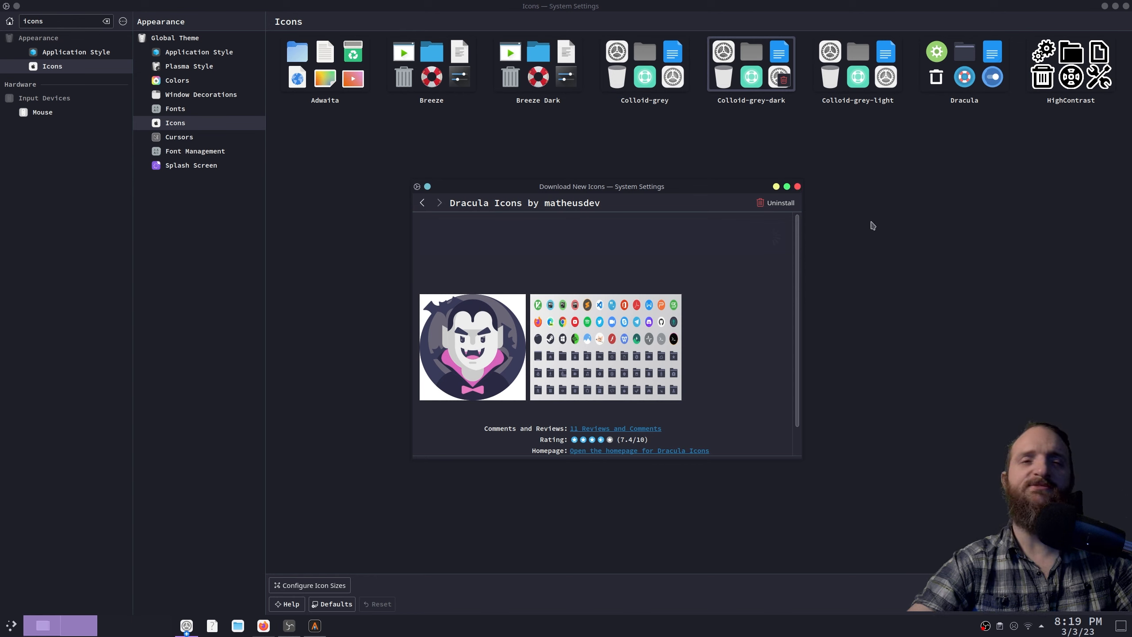
pyautogui.press('Escape')
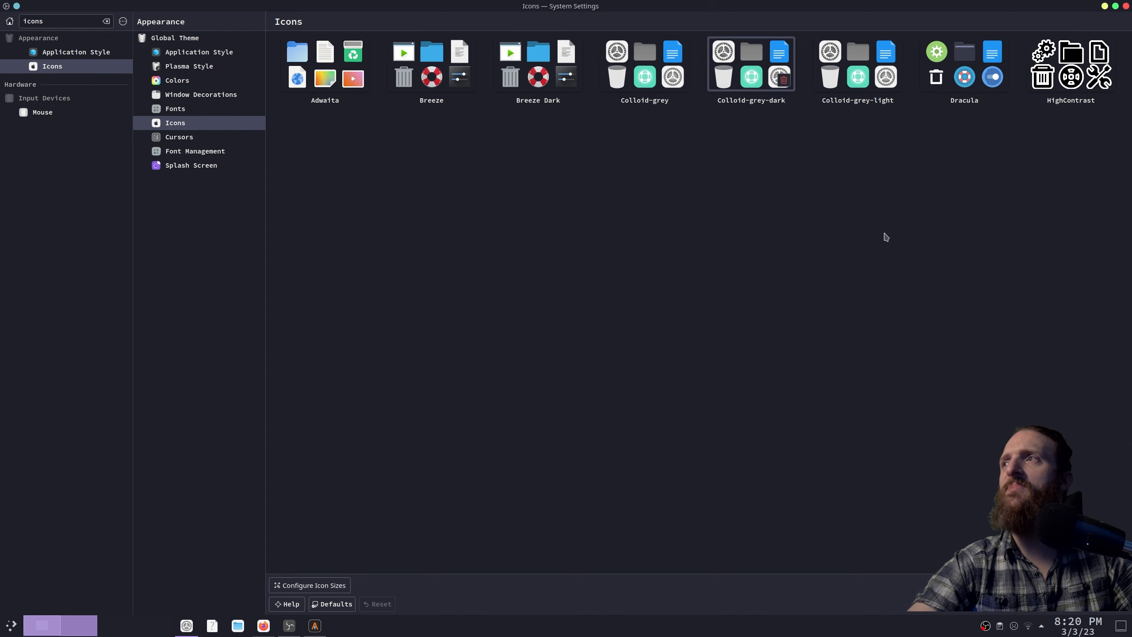
# - Apply the Dracula icon theme and check its folder icons in the home folder
pyautogui.click(995, 68)
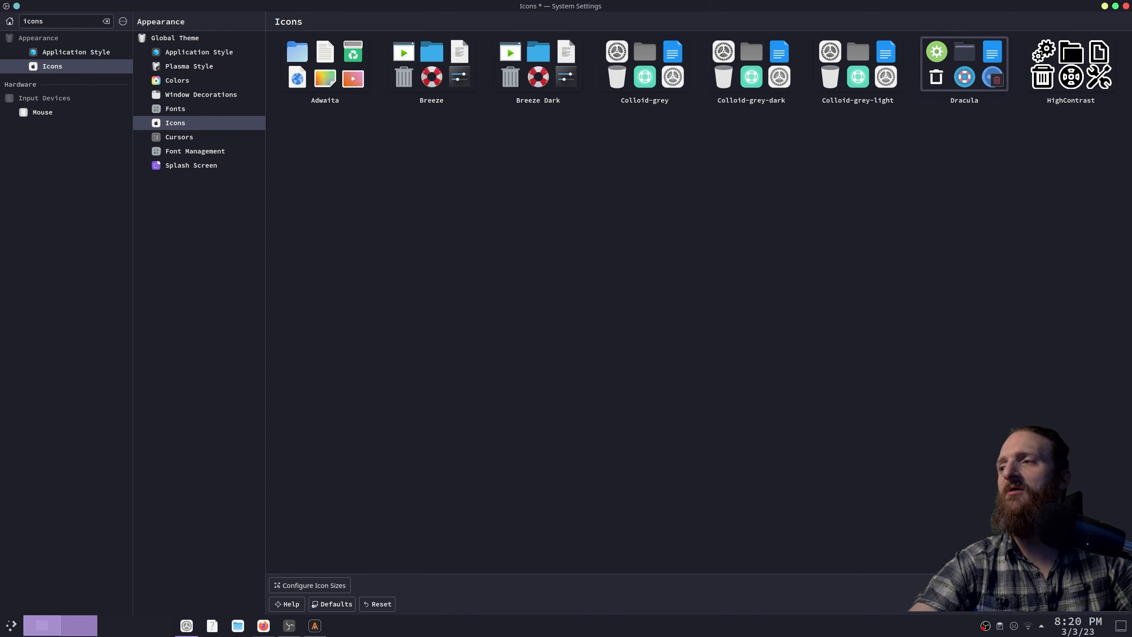
pyautogui.click(1111, 603)
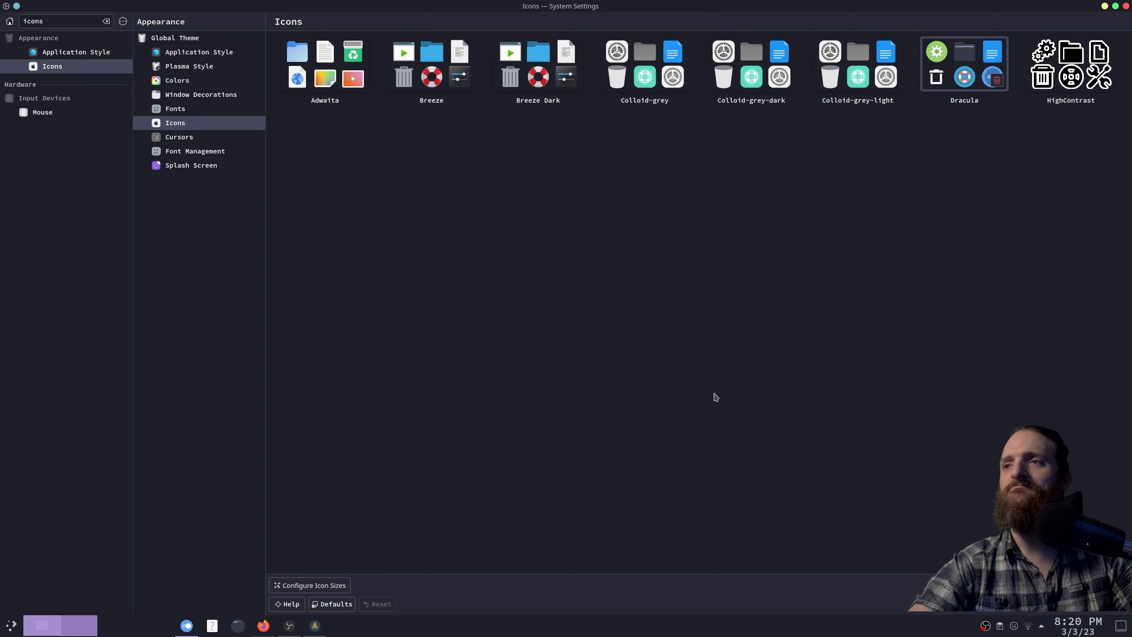
pyautogui.press('super+e')
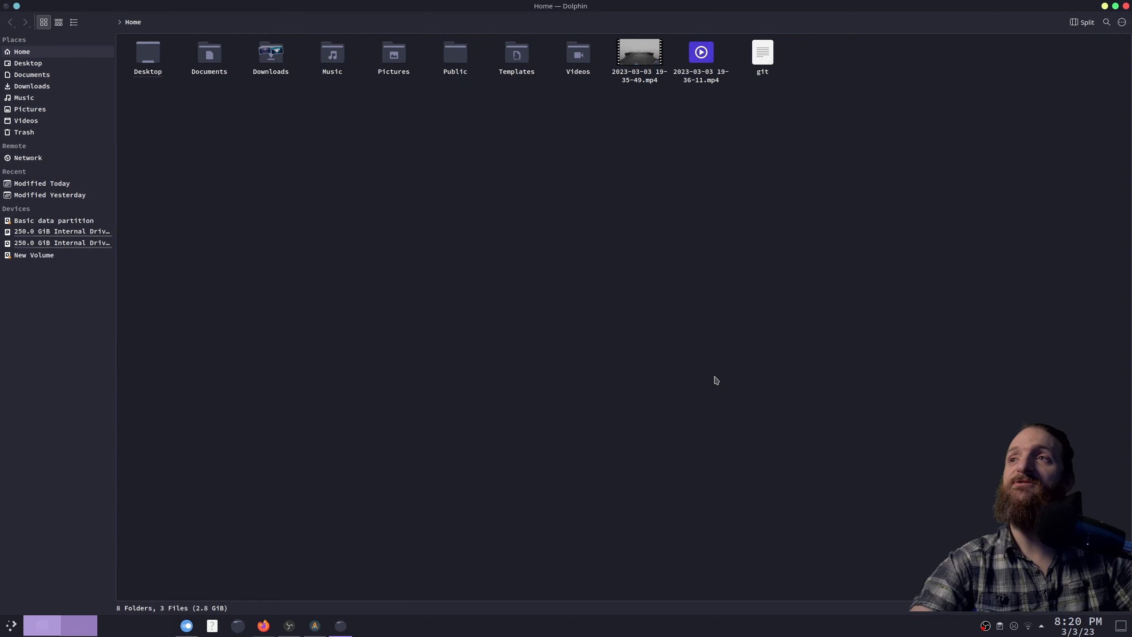
pyautogui.moveTo(517, 241); pyautogui.dragTo(580, 321)
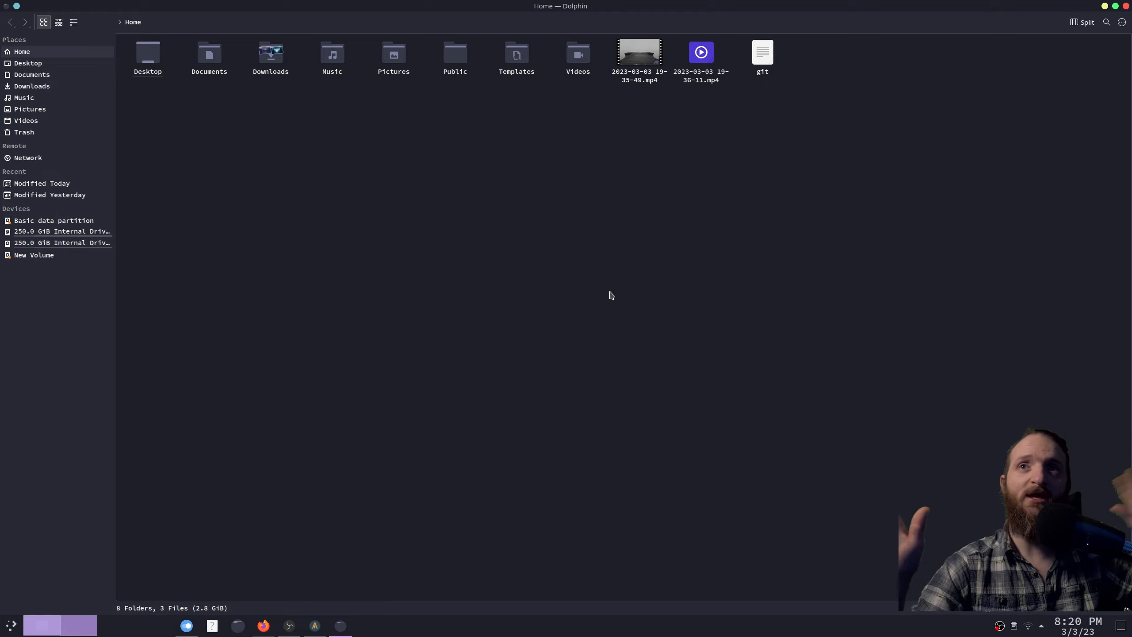
pyautogui.click(1126, 6)
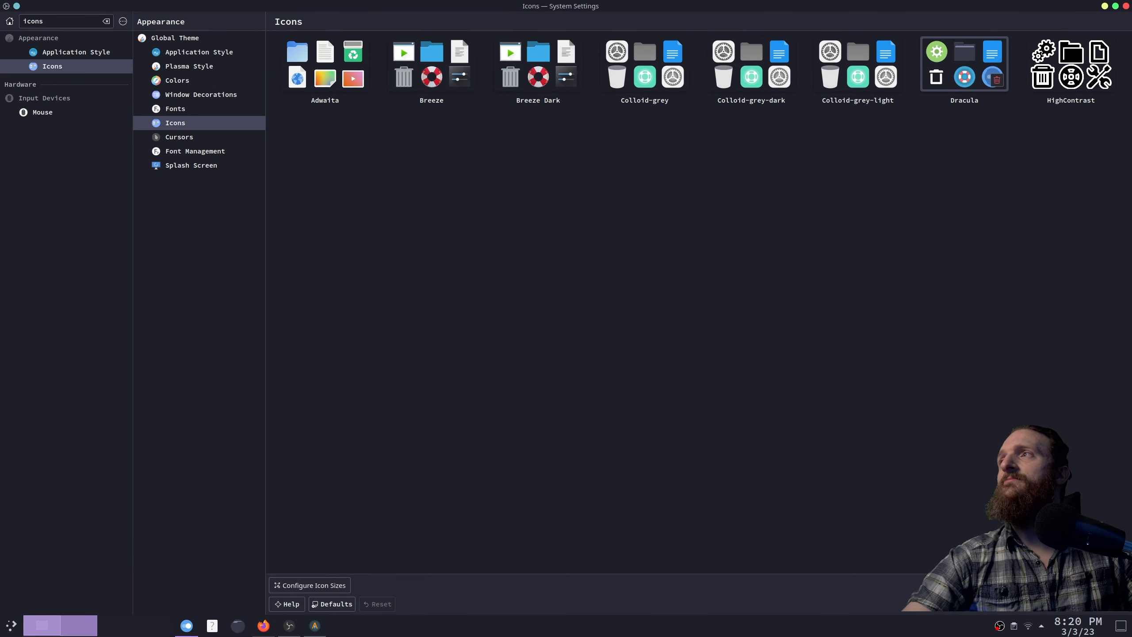
# - Close System Settings and the terminal to return to the empty desktop
pyautogui.click(1126, 12)
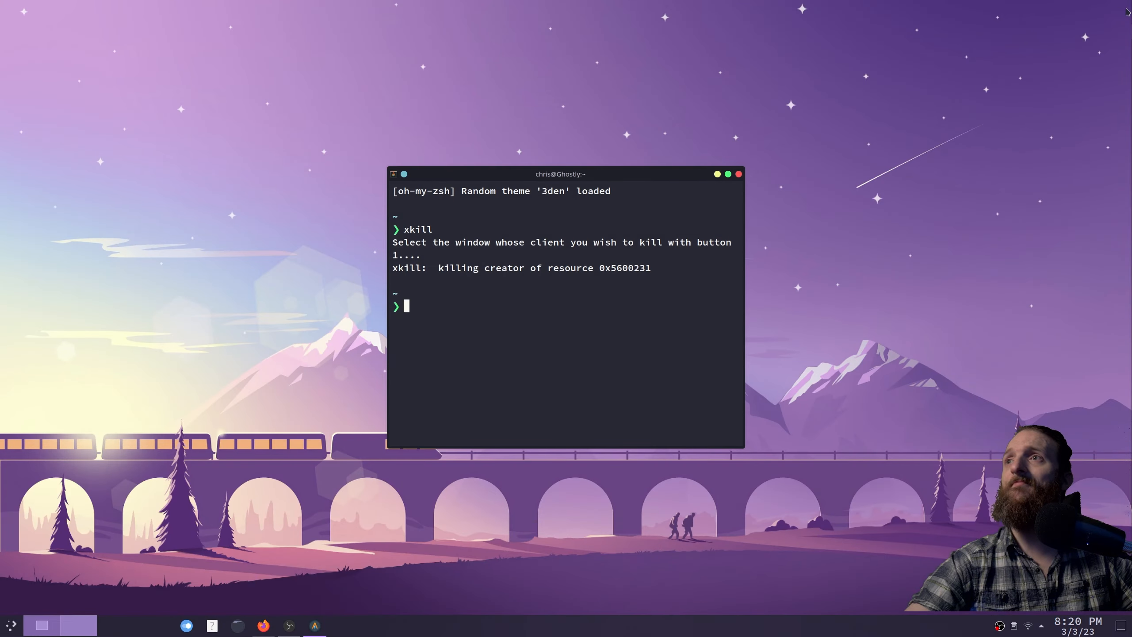
pyautogui.click(738, 174)
pyautogui.moveTo(749, 107); pyautogui.dragTo(477, 282)
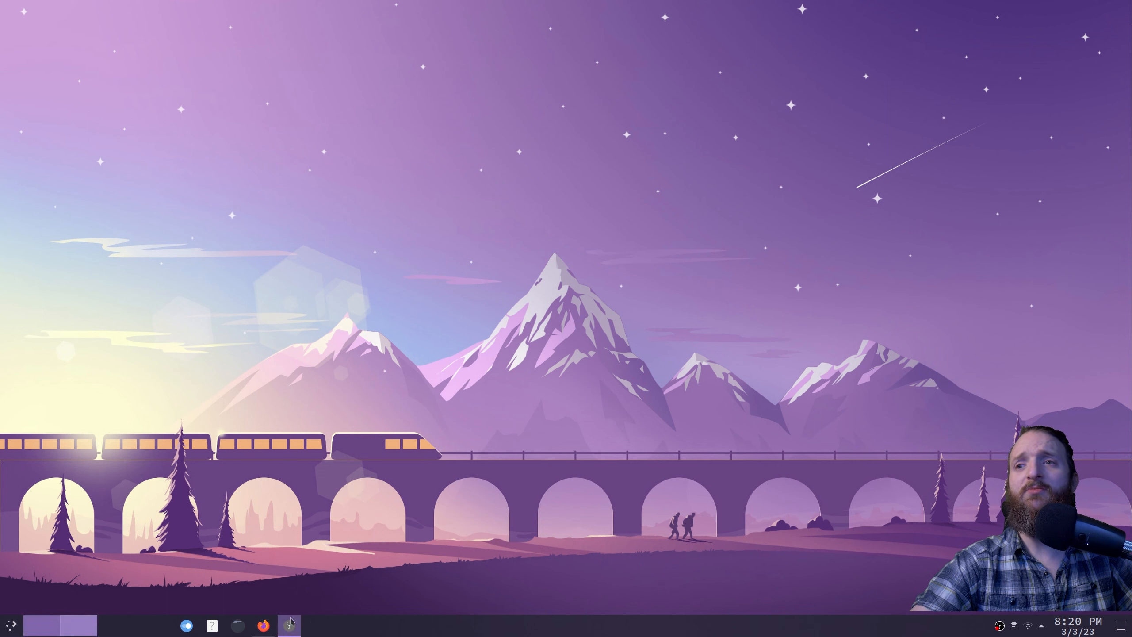
# - Enter panel edit mode and set the panel height to 40
pyautogui.rightClick(320, 629)
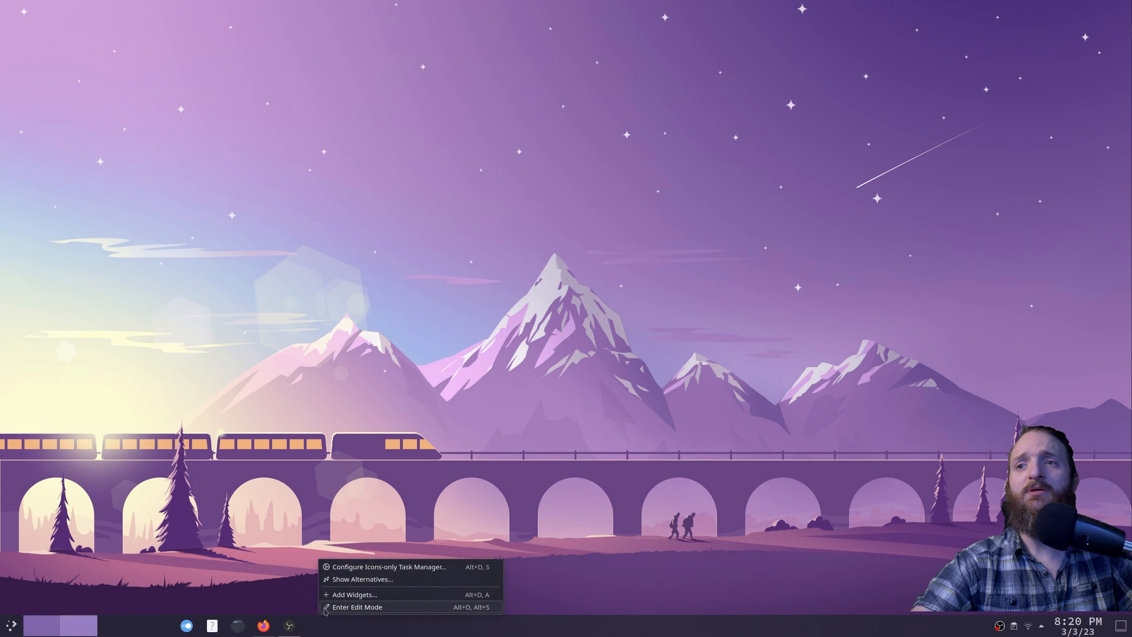
pyautogui.click(324, 612)
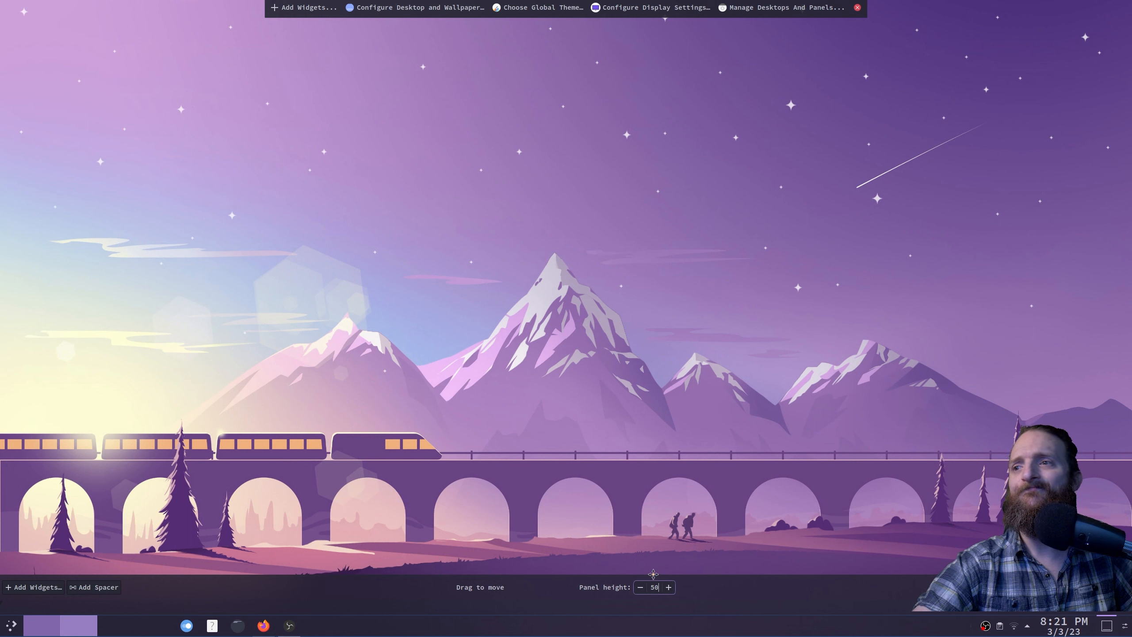
pyautogui.click(641, 587)
pyautogui.click(642, 589)
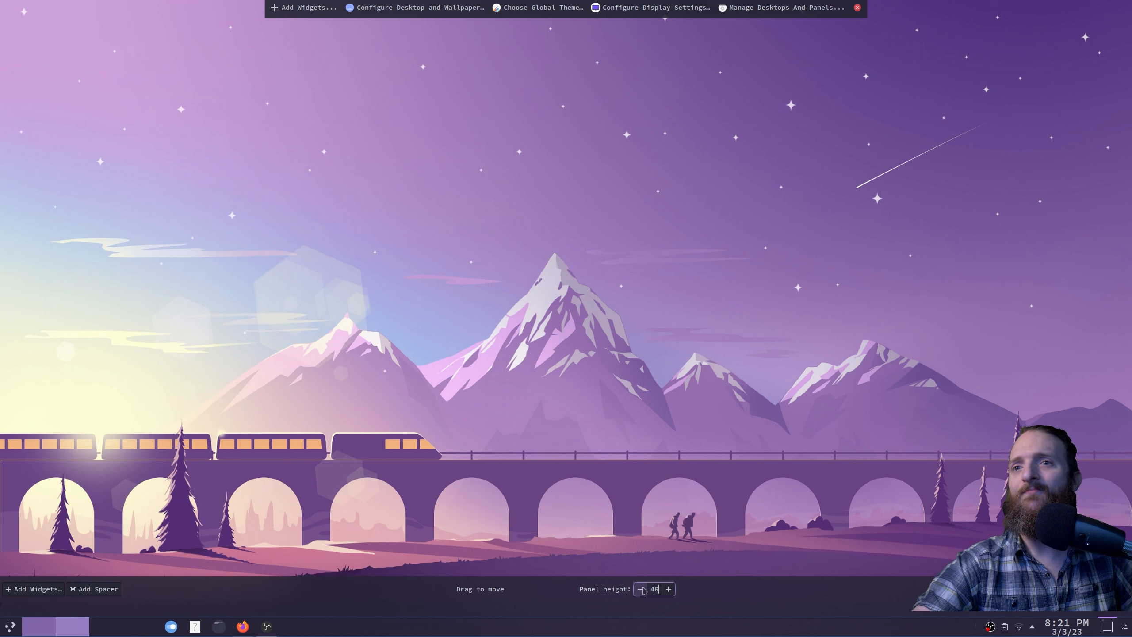
pyautogui.click(642, 590)
pyautogui.click(642, 591)
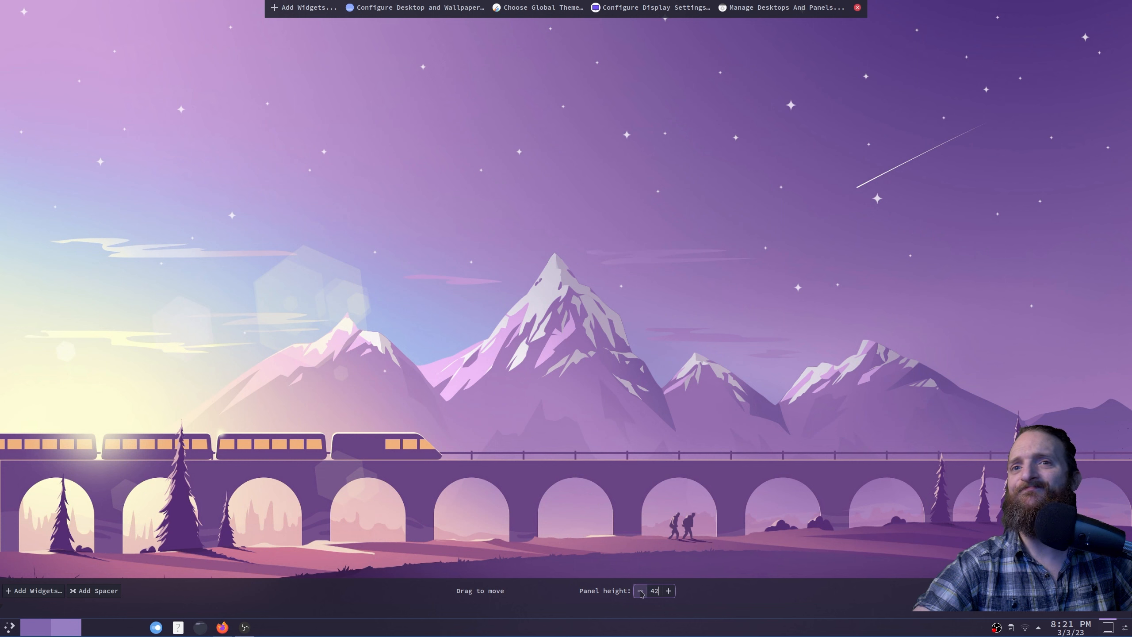
pyautogui.click(641, 591)
pyautogui.click(640, 592)
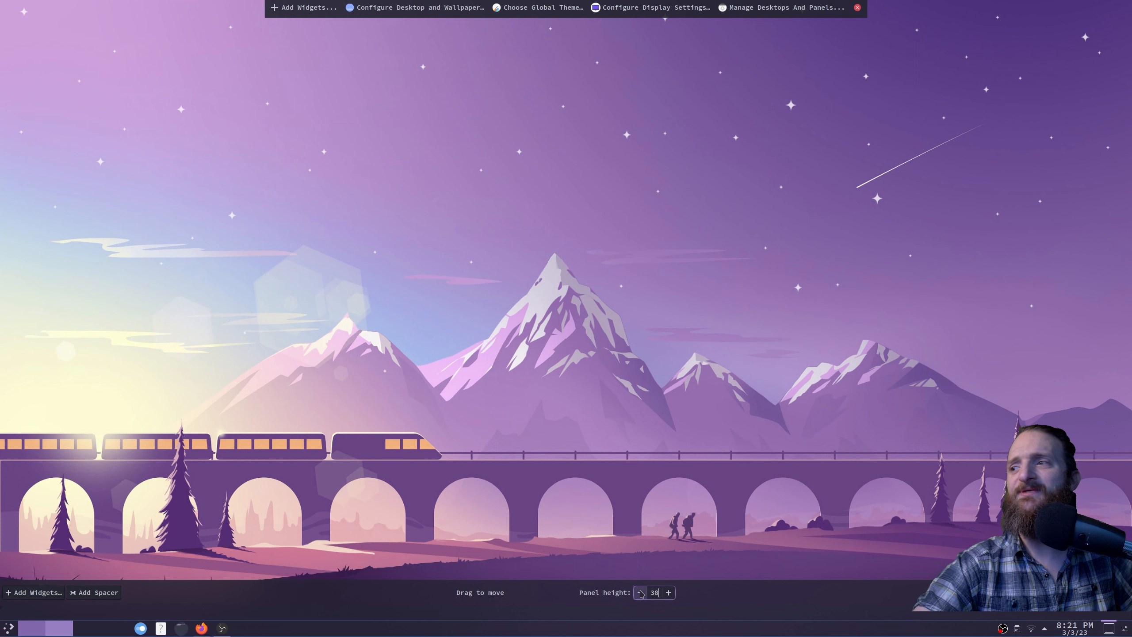
pyautogui.click(669, 594)
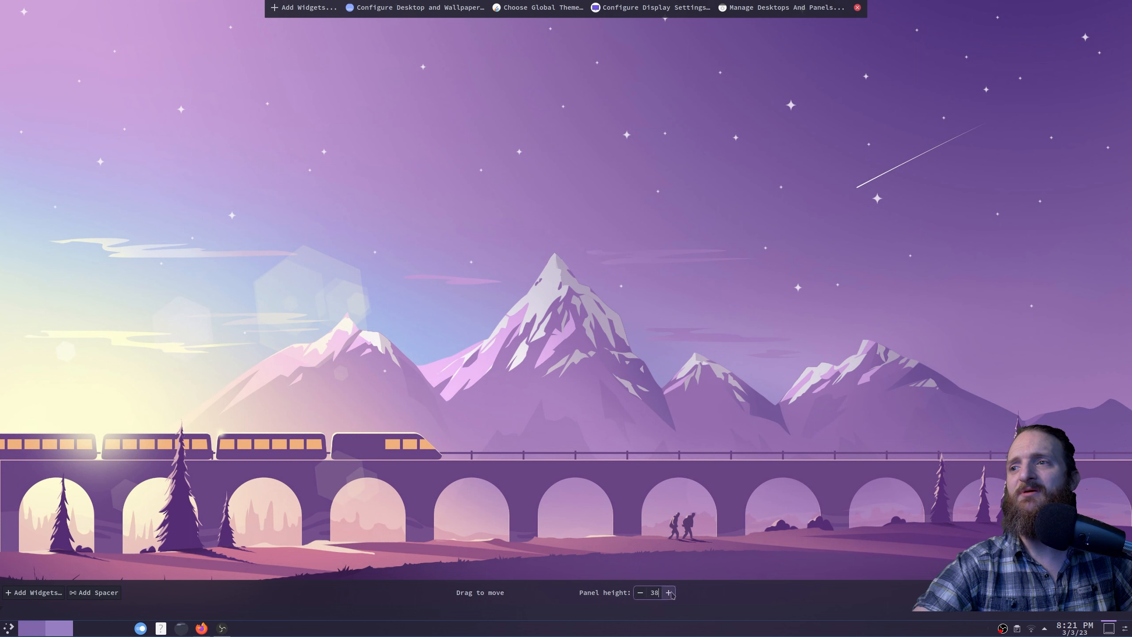
pyautogui.click(670, 595)
pyautogui.click(641, 592)
pyautogui.click(640, 591)
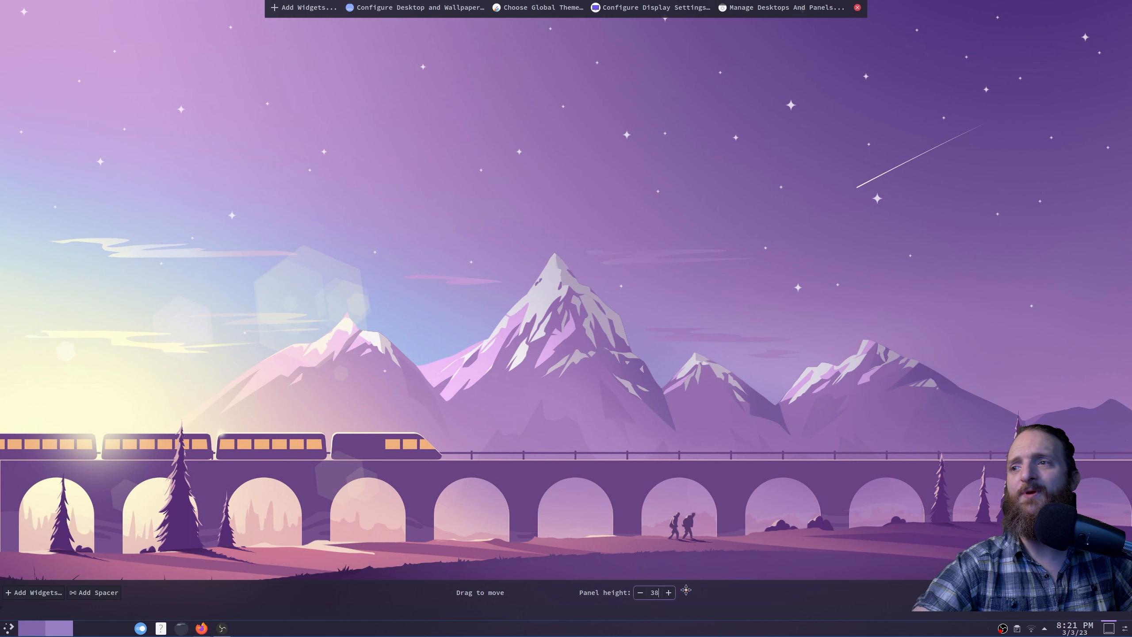
pyautogui.click(669, 593)
# - Remove the Pager widget from the panel
pyautogui.moveTo(342, 615)
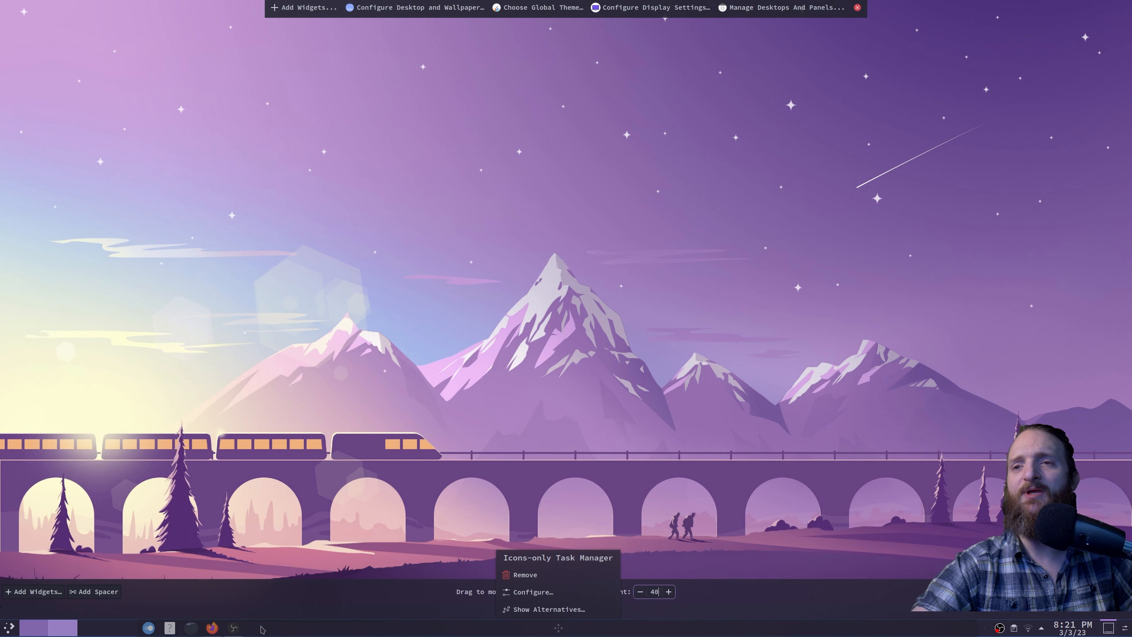
pyautogui.moveTo(61, 632)
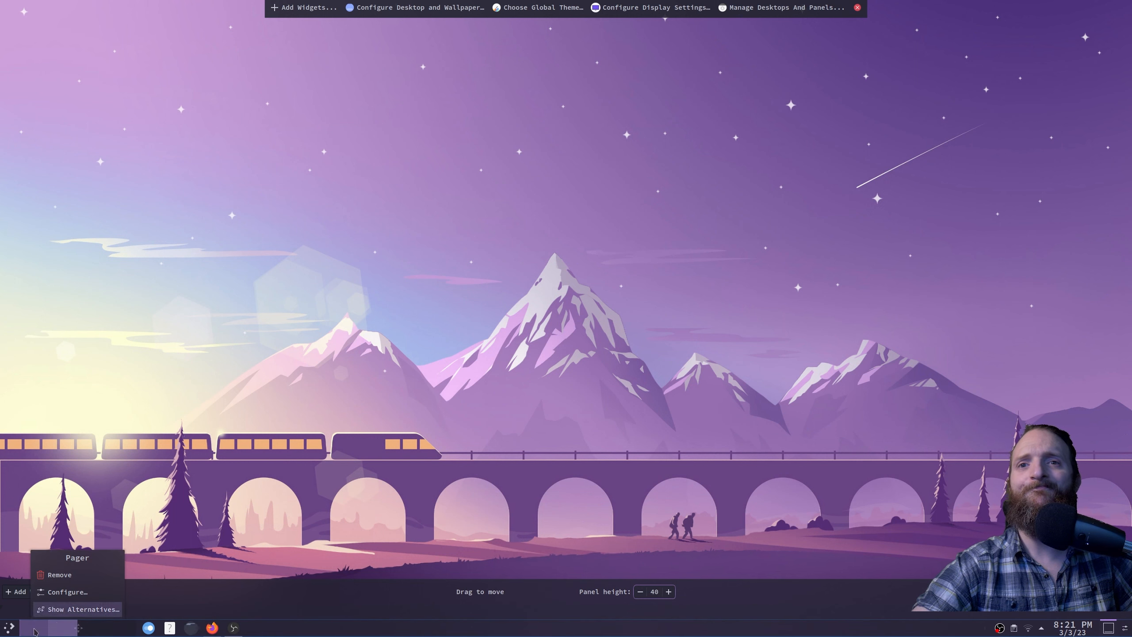
pyautogui.click(84, 581)
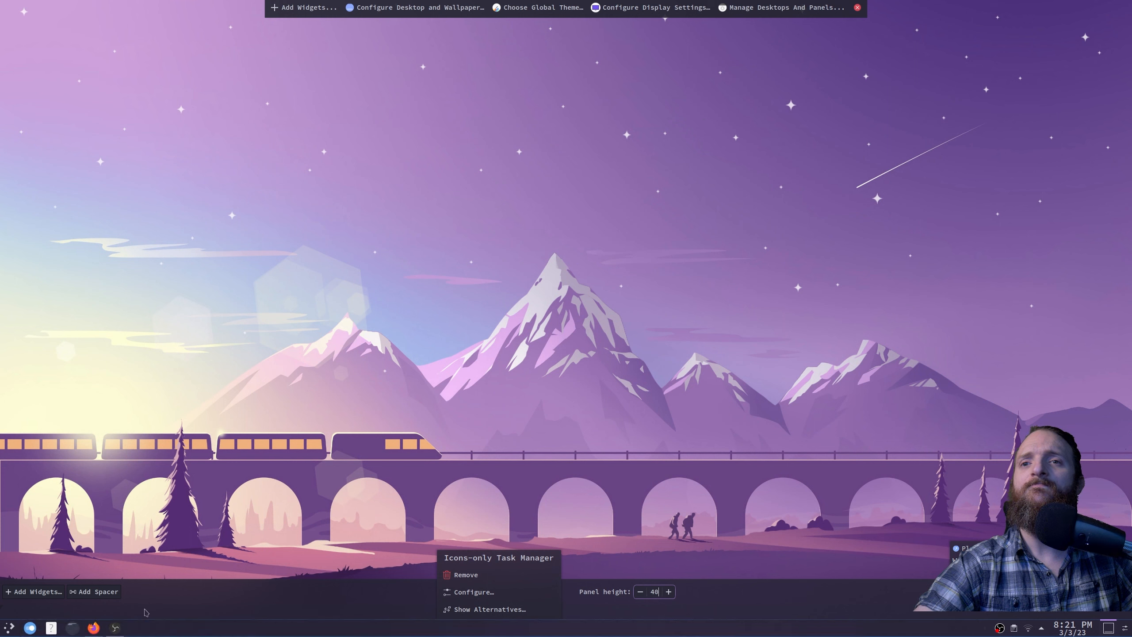
# - Try adding a spacer to the panel and remove it again
pyautogui.click(104, 593)
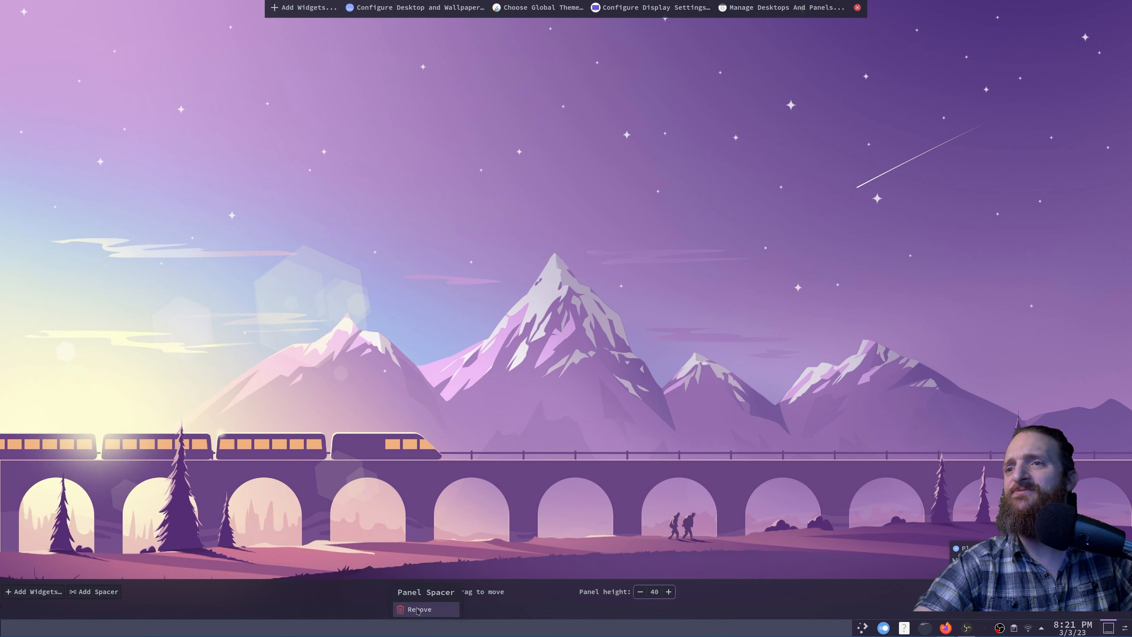
pyautogui.click(417, 607)
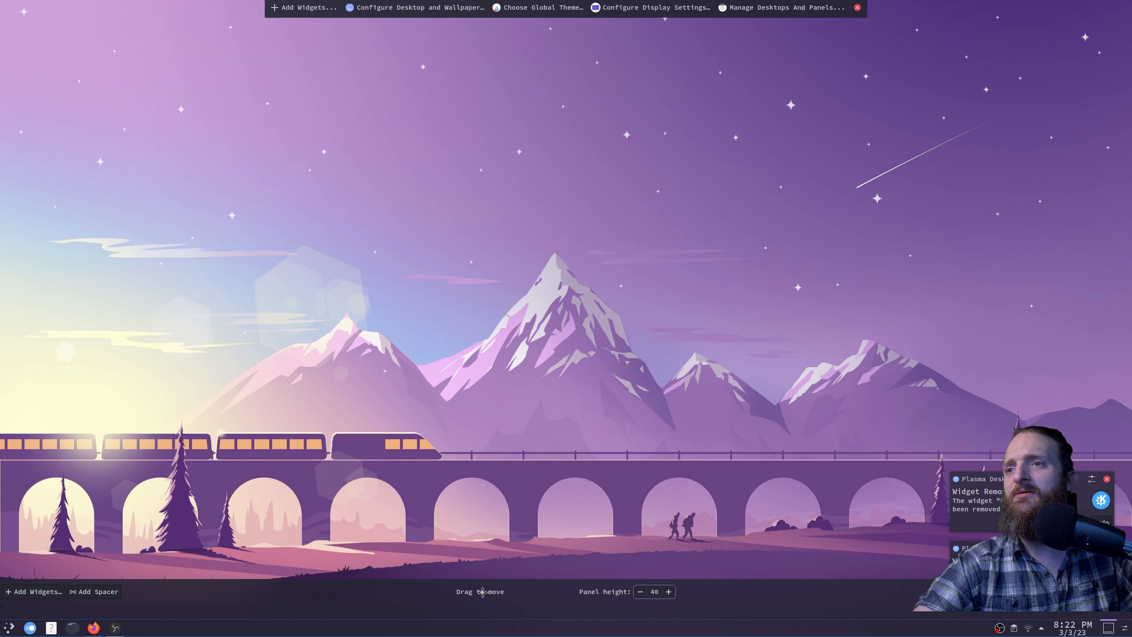
pyautogui.moveTo(270, 599); pyautogui.dragTo(298, 617)
# - Remove the Application Launcher widget from the panel and exit edit mode
pyautogui.moveTo(127, 613)
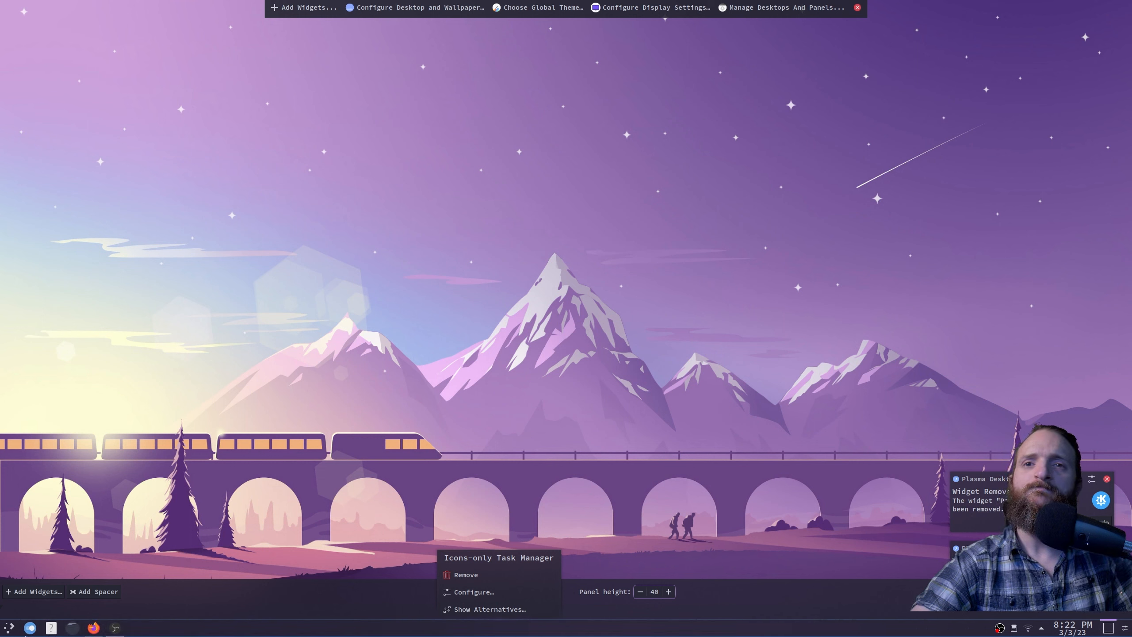
pyautogui.moveTo(15, 630)
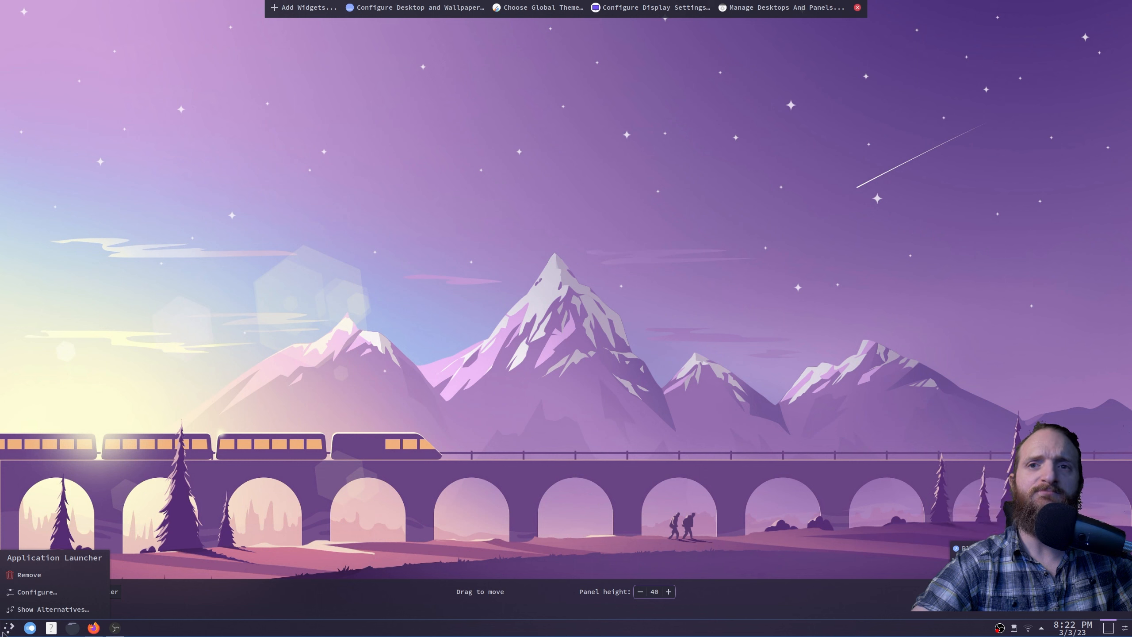
pyautogui.click(29, 575)
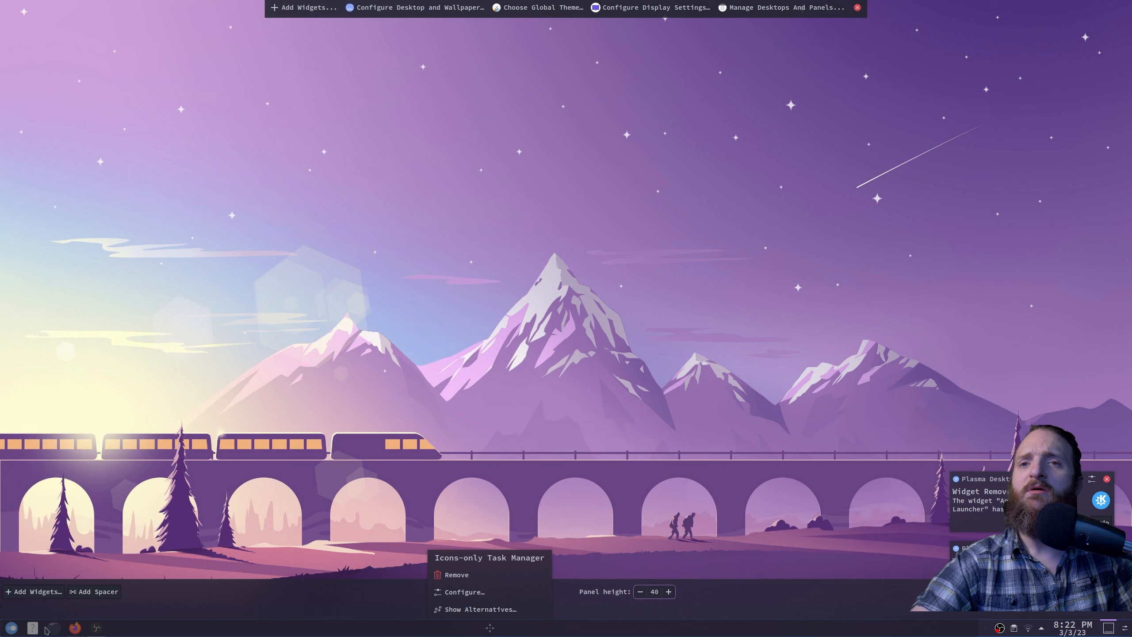
pyautogui.click(859, 9)
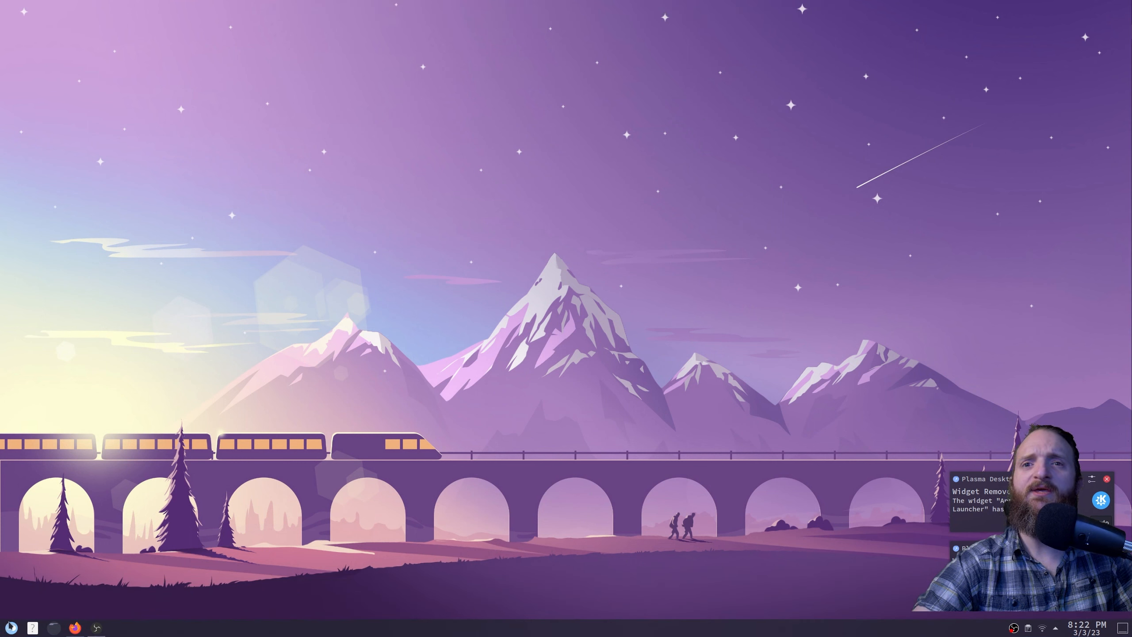
# - Unpin System Settings, the question-mark launcher and Thunar File Manager from the task manager
pyautogui.rightClick(12, 628)
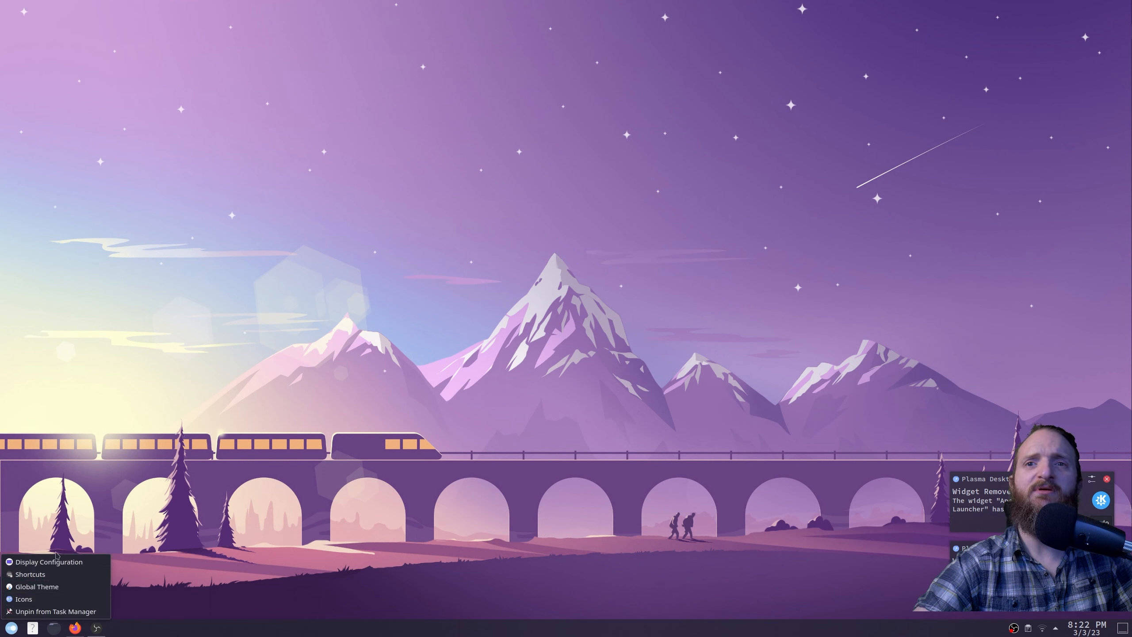
pyautogui.click(37, 612)
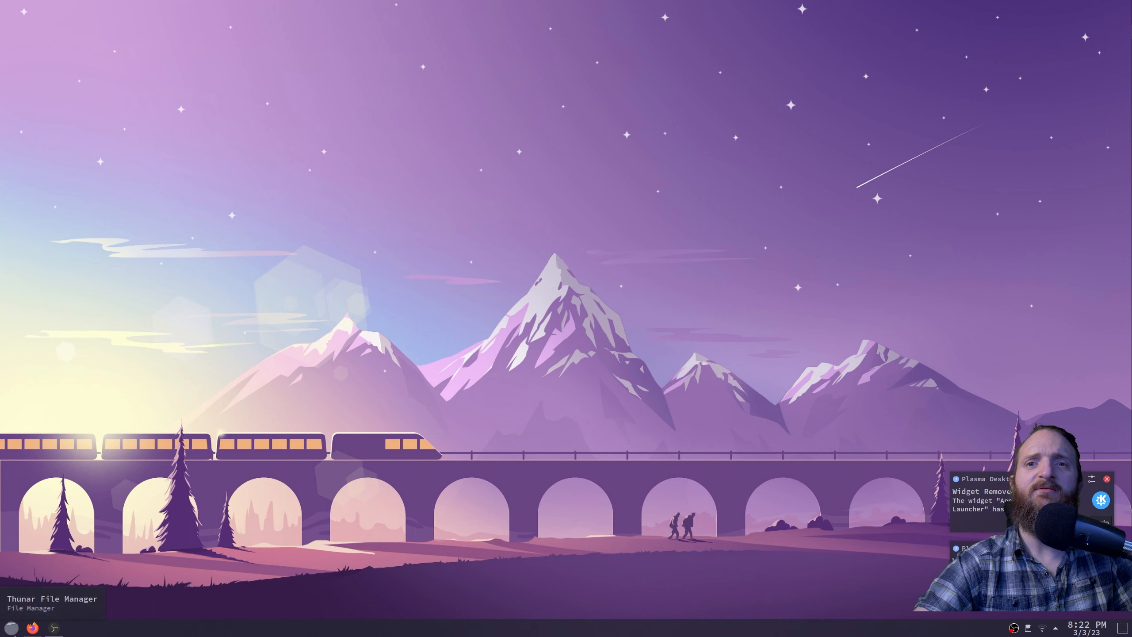
pyautogui.rightClick(12, 628)
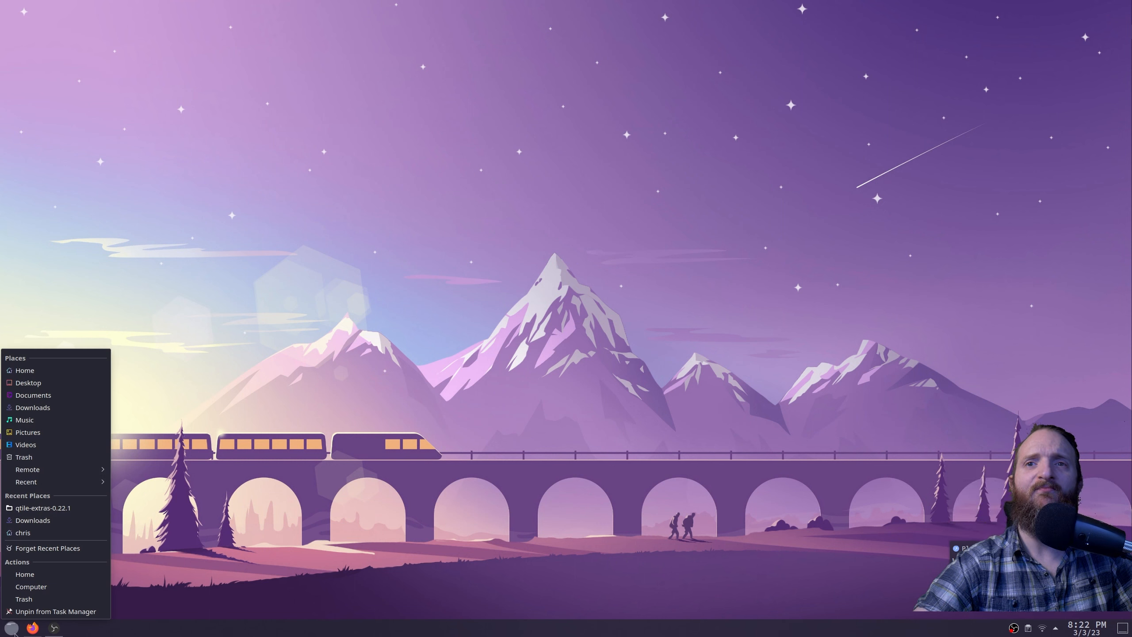
pyautogui.click(54, 611)
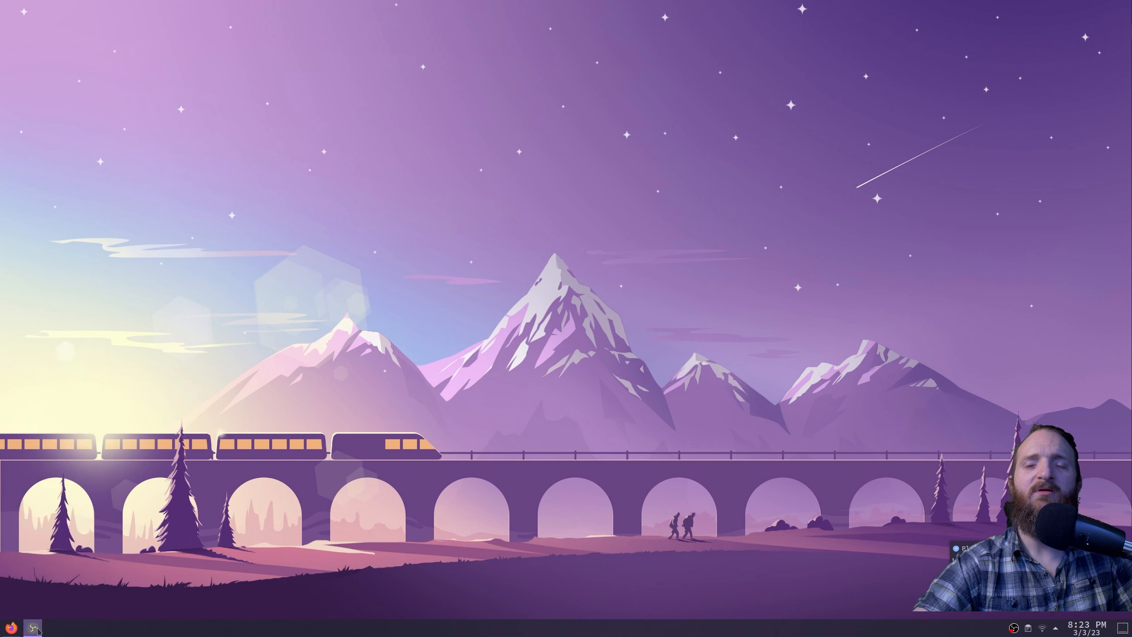
# - Check the remaining OBS Studio and Firefox task entries and the hidden system tray items
pyautogui.moveTo(39, 631)
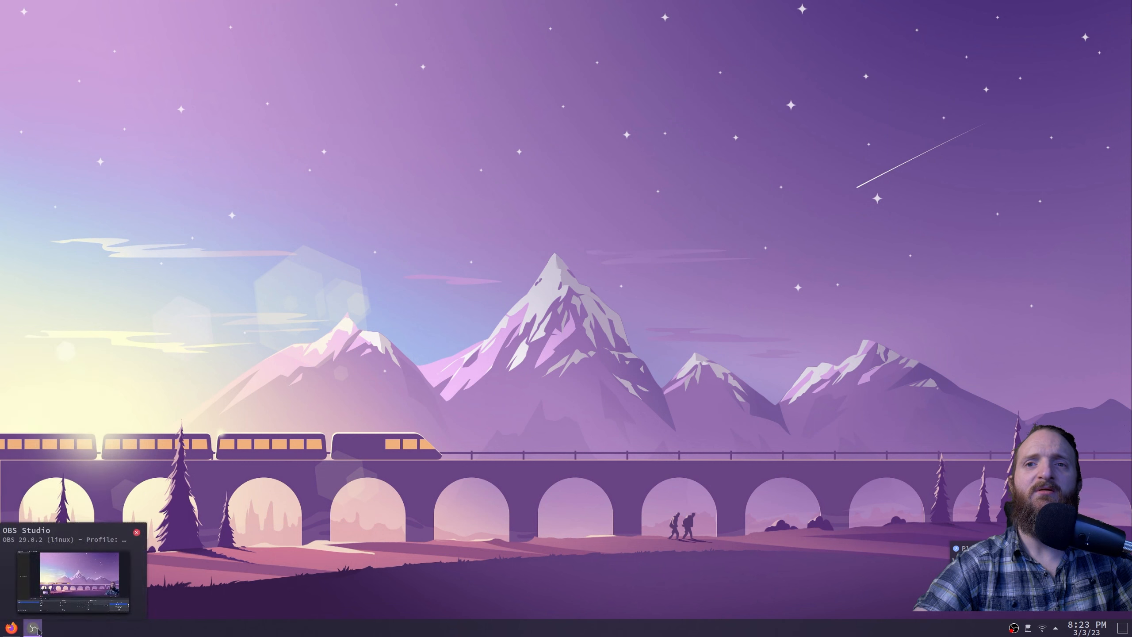
pyautogui.rightClick(16, 633)
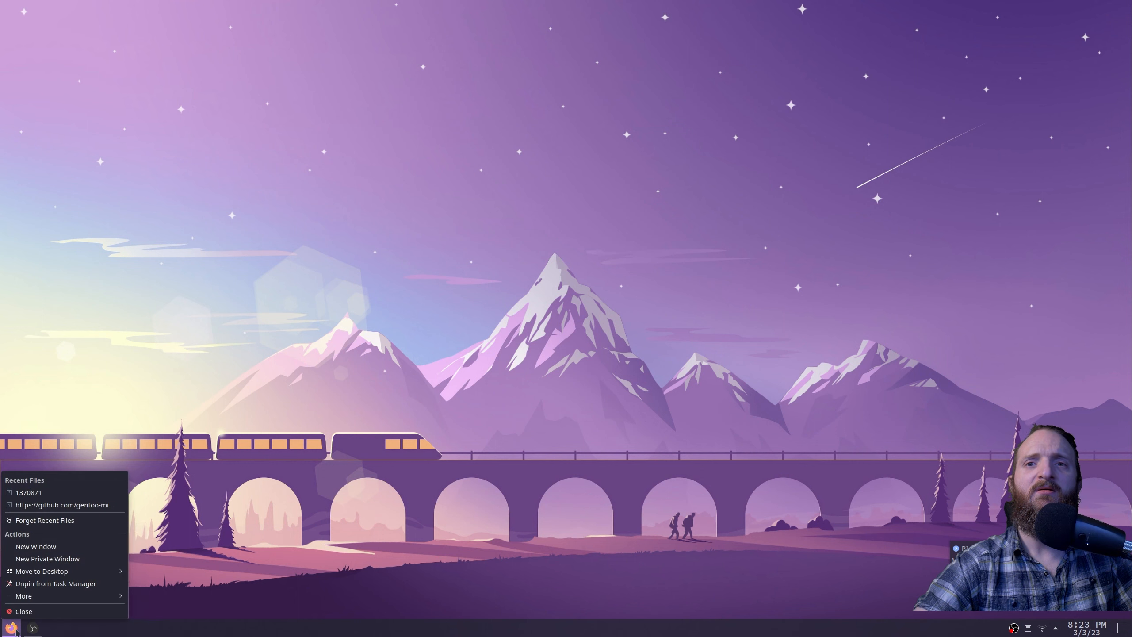
pyautogui.click(380, 516)
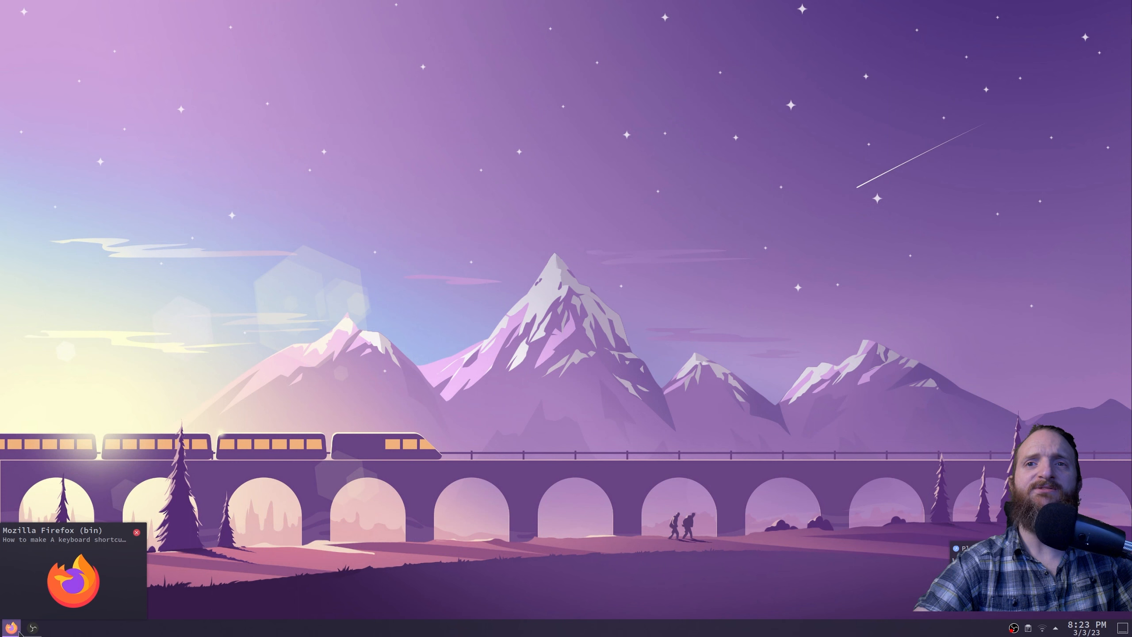
pyautogui.moveTo(36, 629)
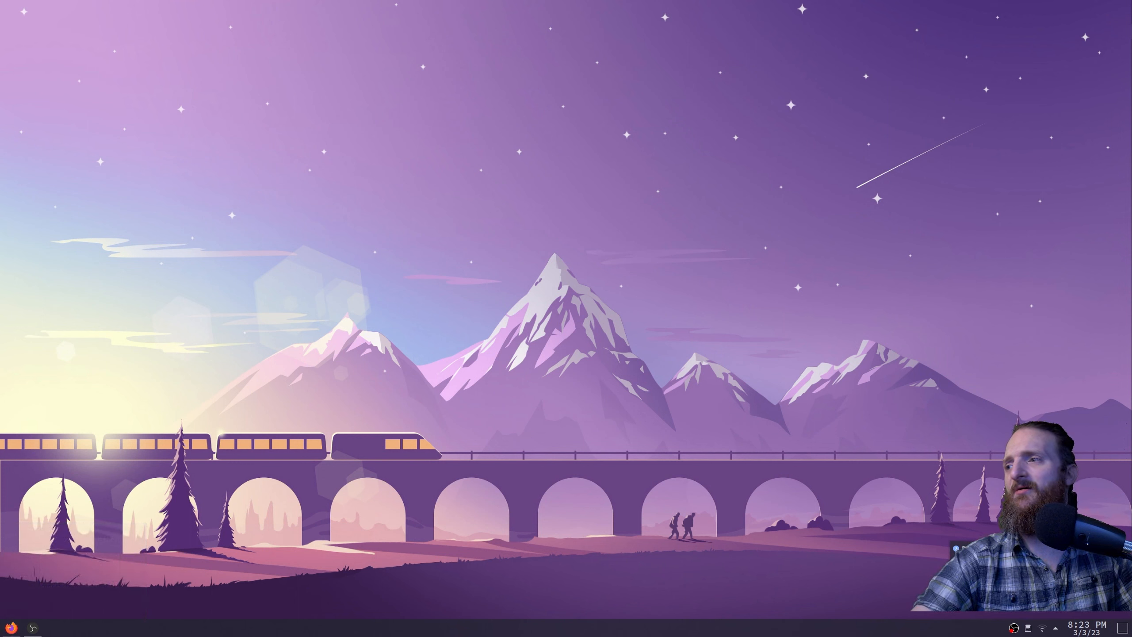
pyautogui.click(1056, 627)
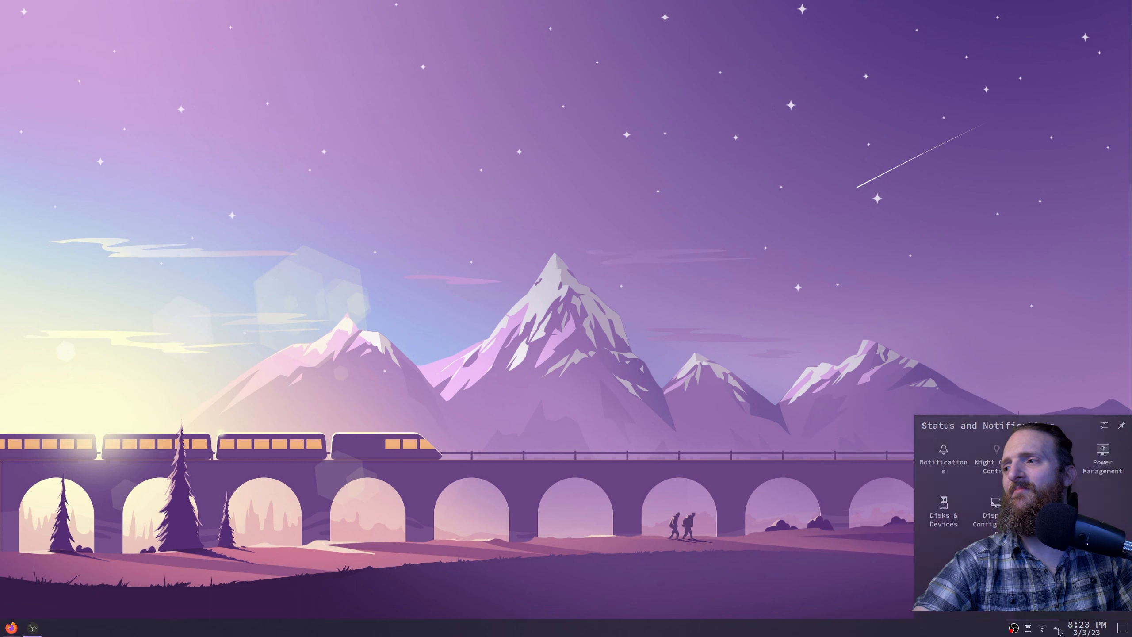
pyautogui.click(1056, 628)
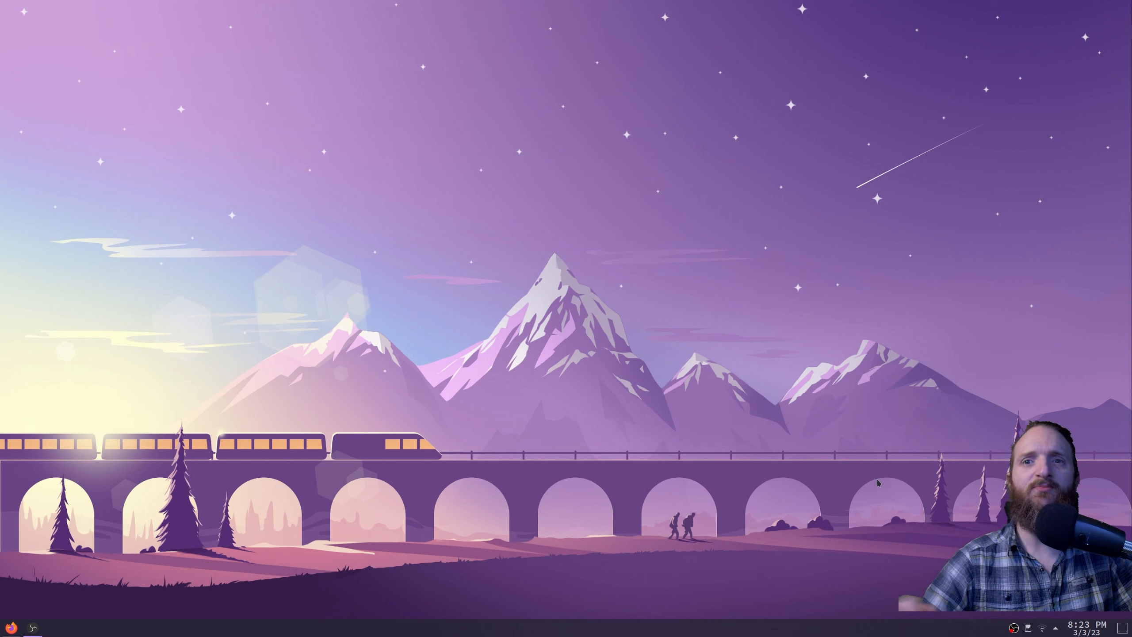
# - Add the Trashcan widget to the panel from the list of available widgets
pyautogui.rightClick(263, 630)
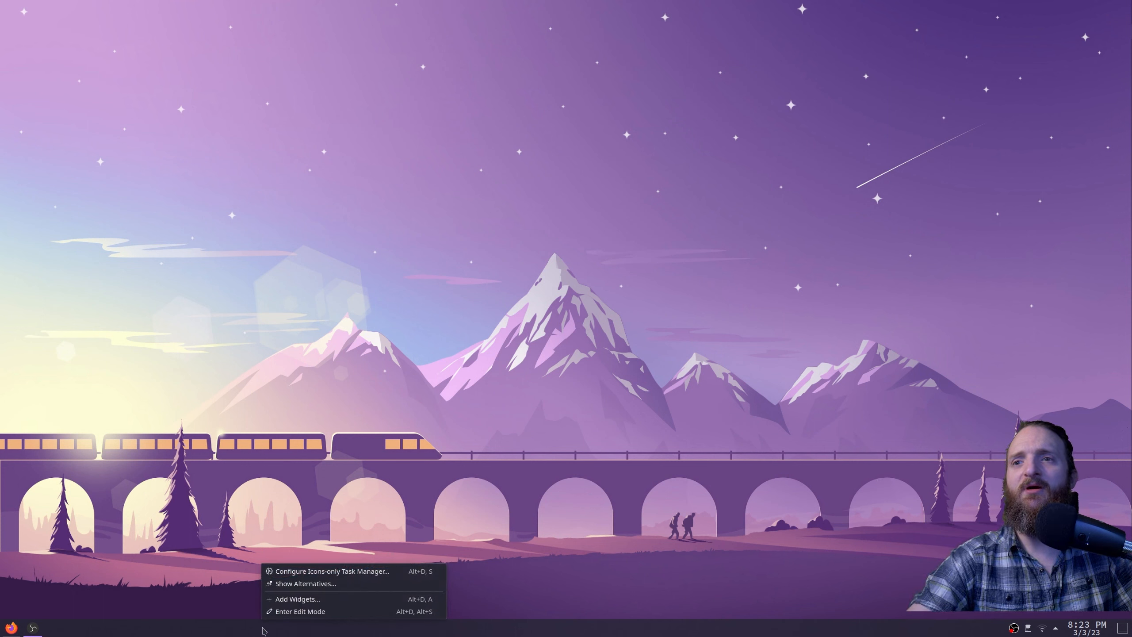
pyautogui.click(305, 597)
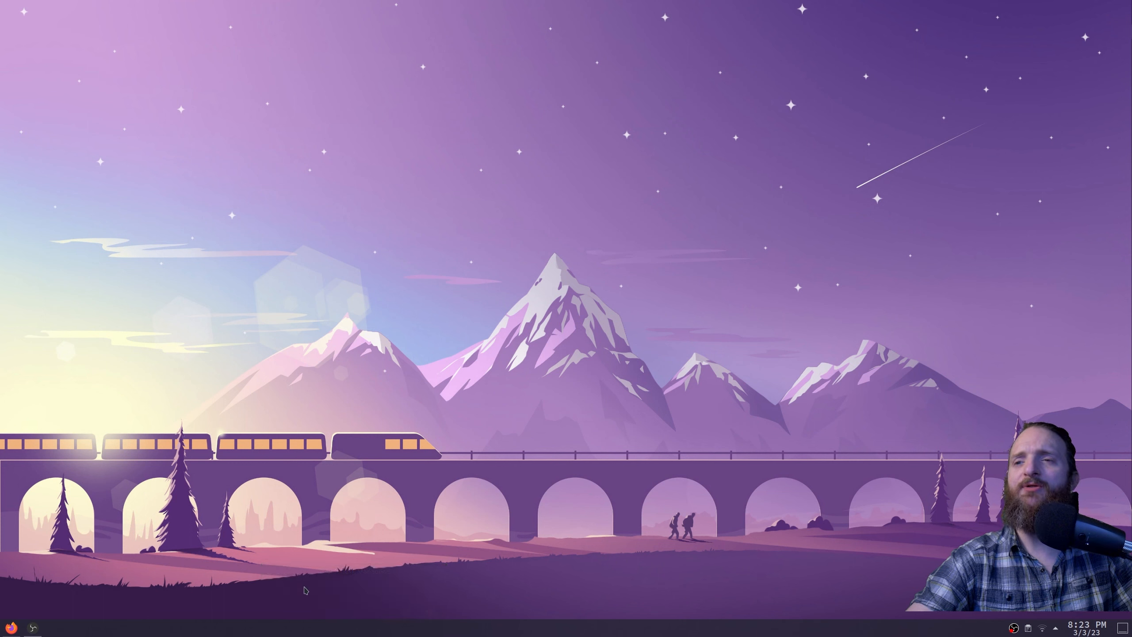
pyautogui.rightClick(262, 632)
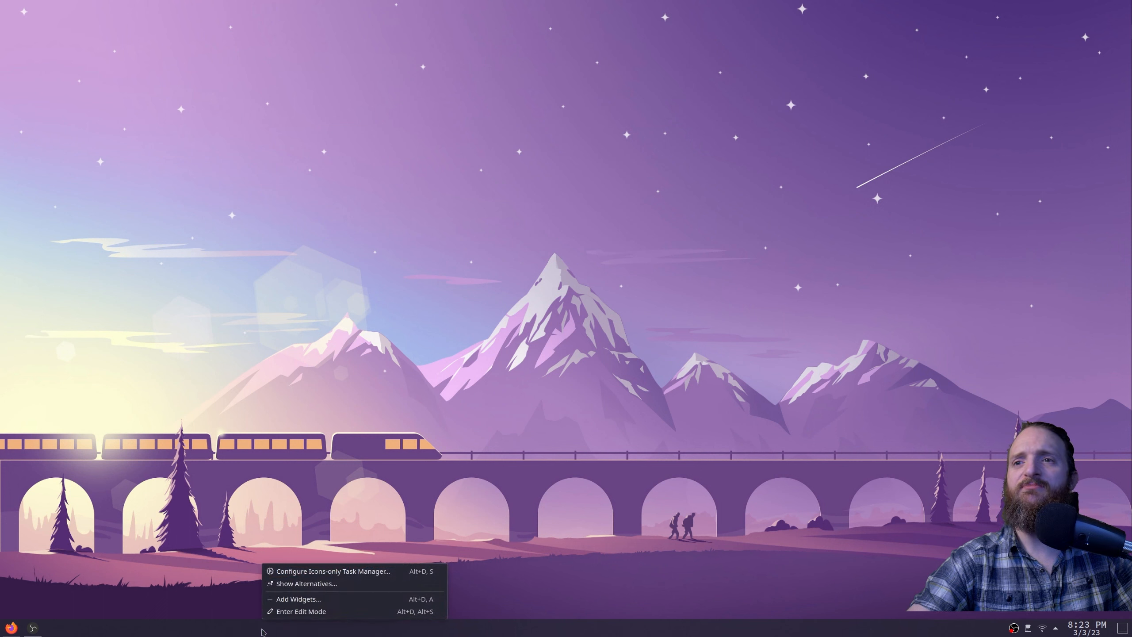
pyautogui.click(283, 602)
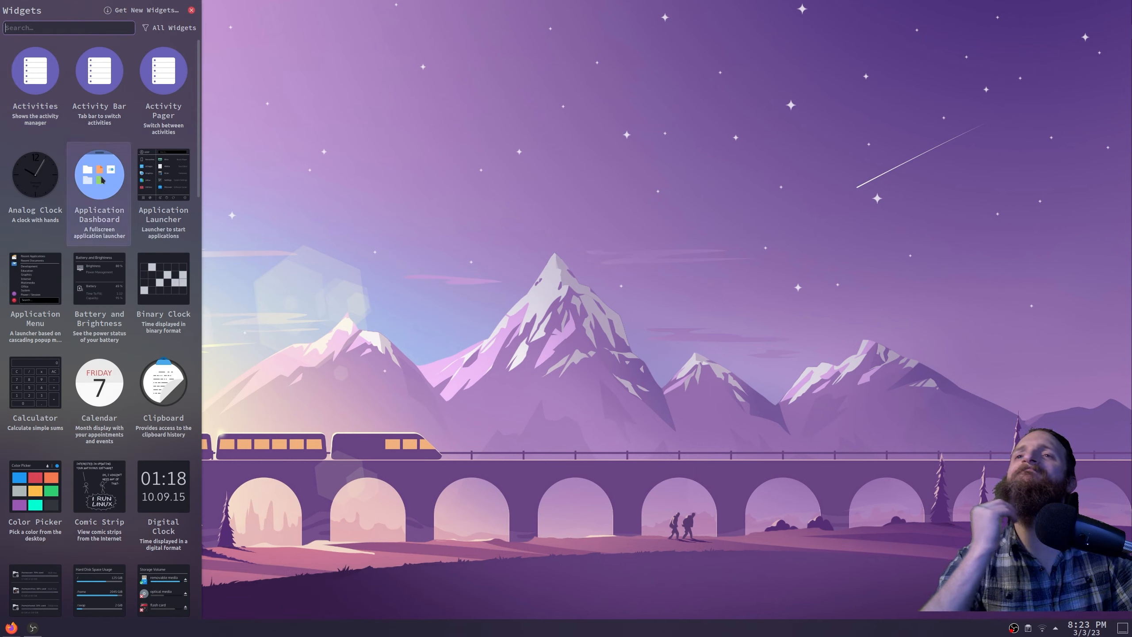
pyautogui.scroll(-1, 81, 359)
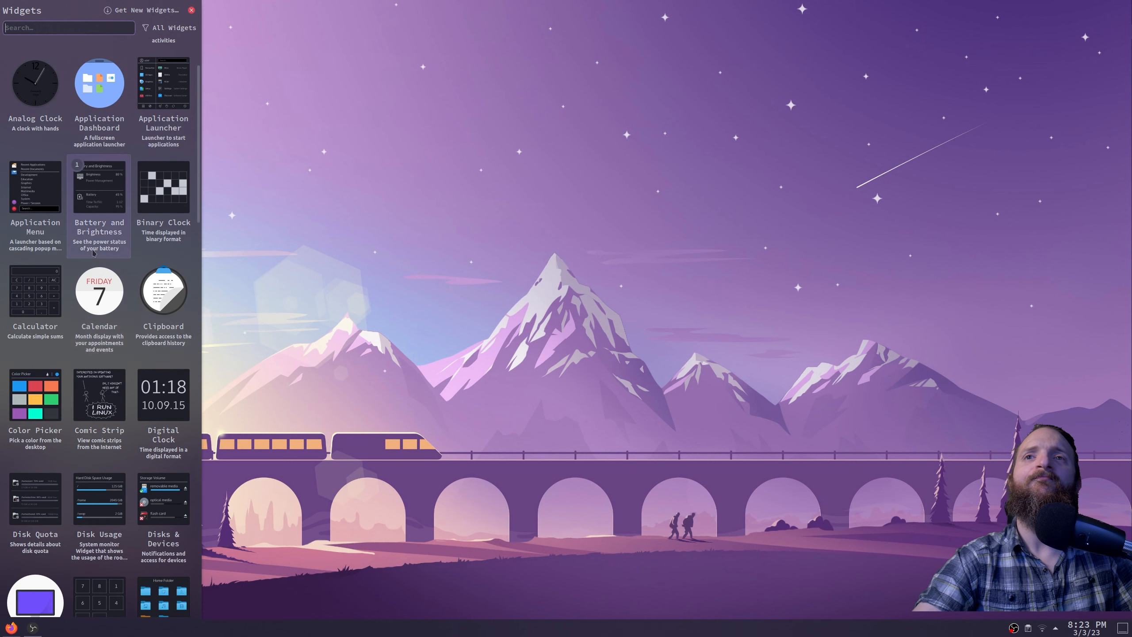
pyautogui.scroll(-2, 84, 356)
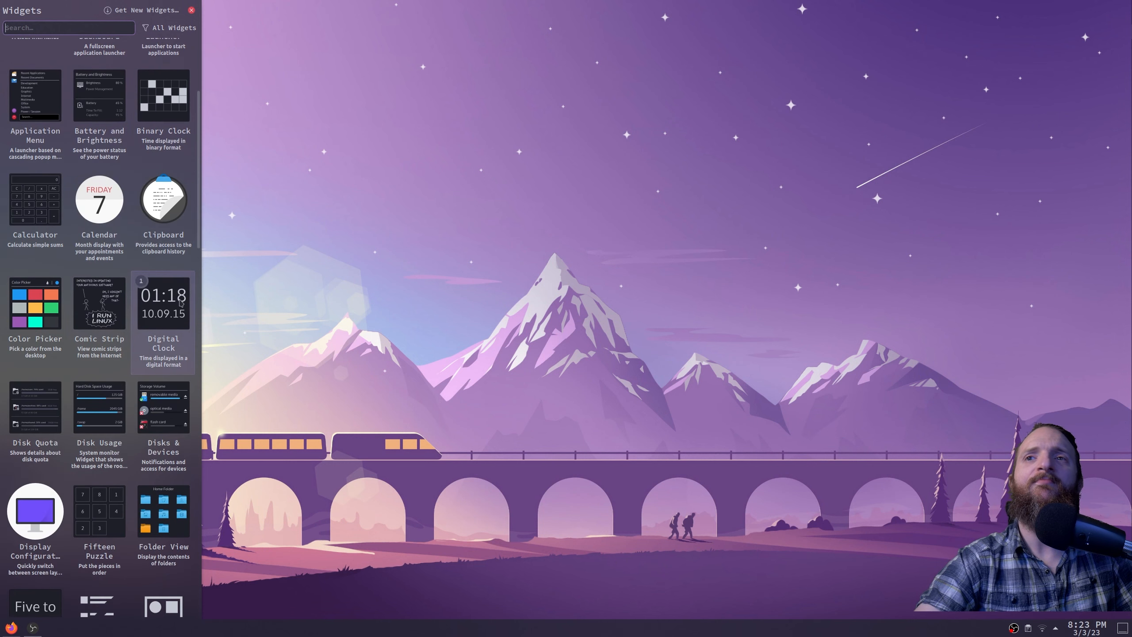
pyautogui.scroll(-2, 181, 303)
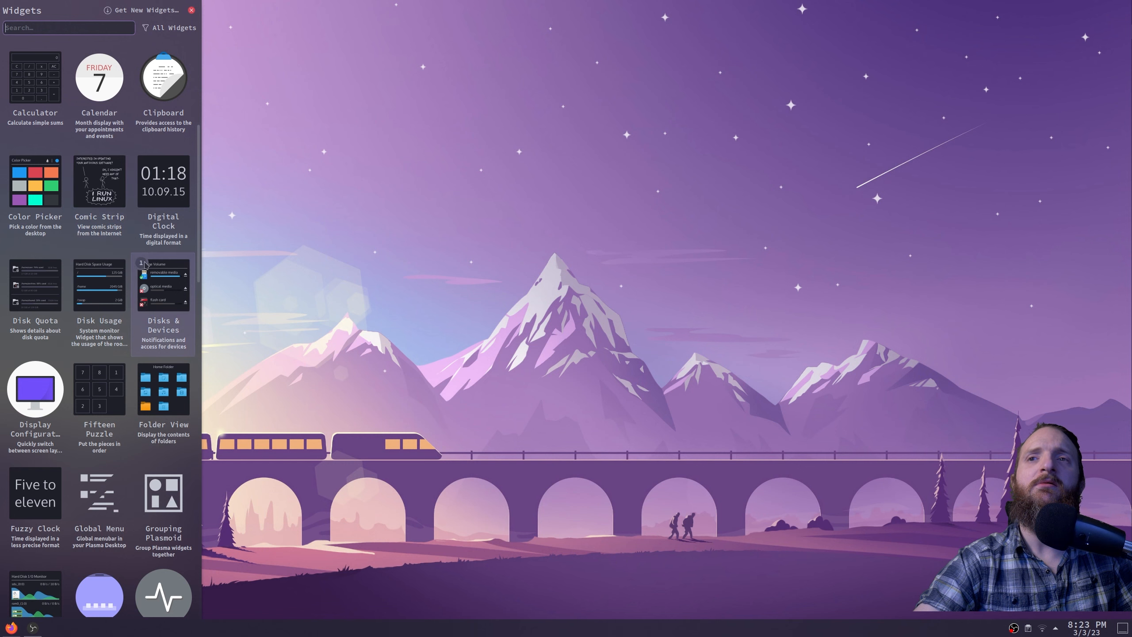
pyautogui.scroll(-2, 145, 264)
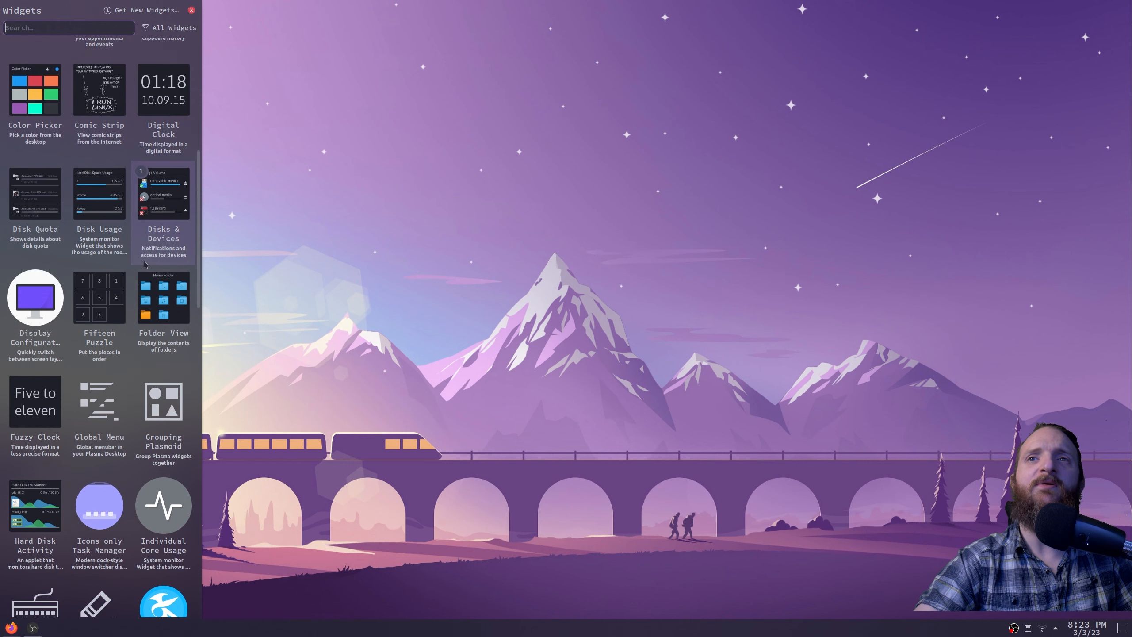
pyautogui.scroll(-8, 145, 264)
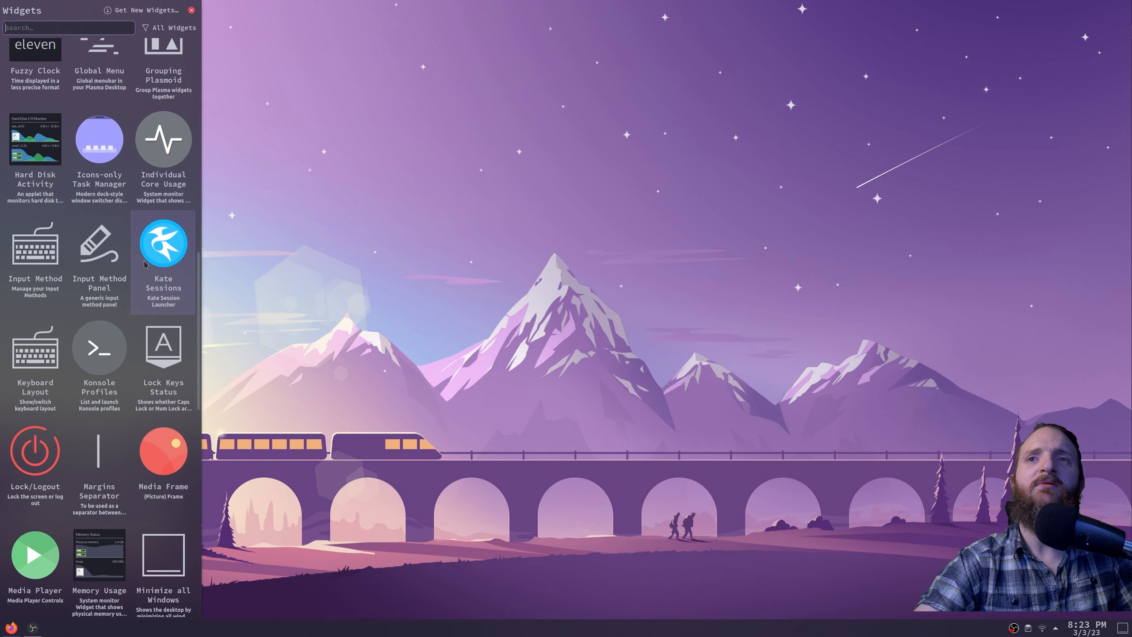
pyautogui.scroll(-5, 144, 264)
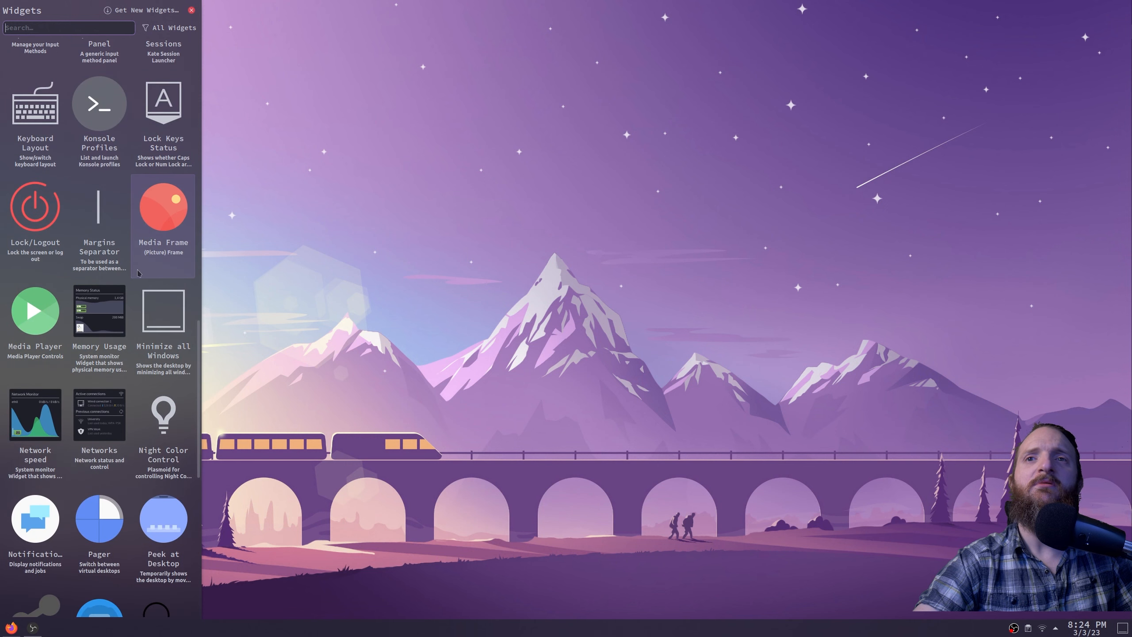
pyautogui.scroll(-2, 139, 270)
pyautogui.scroll(-5, 138, 270)
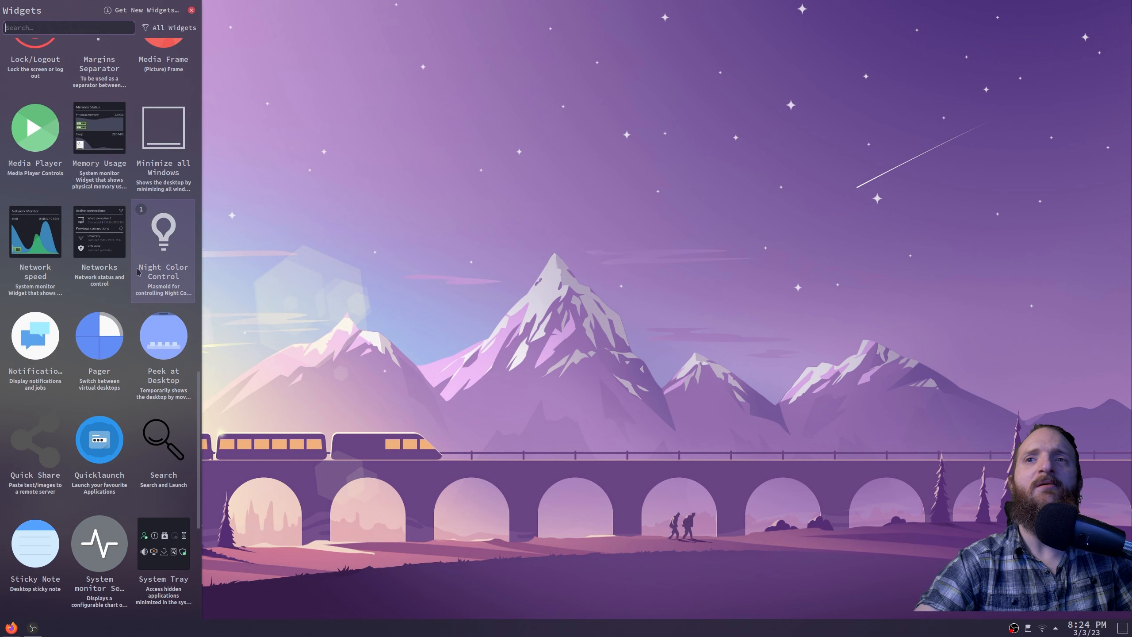
pyautogui.scroll(-1, 138, 271)
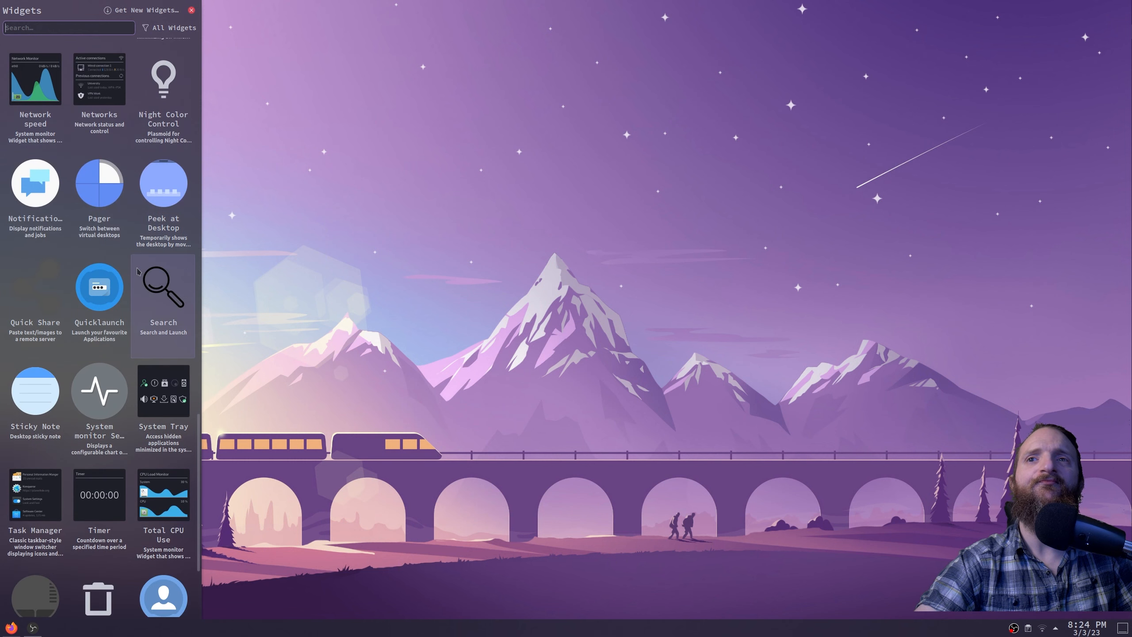
pyautogui.scroll(-4, 138, 271)
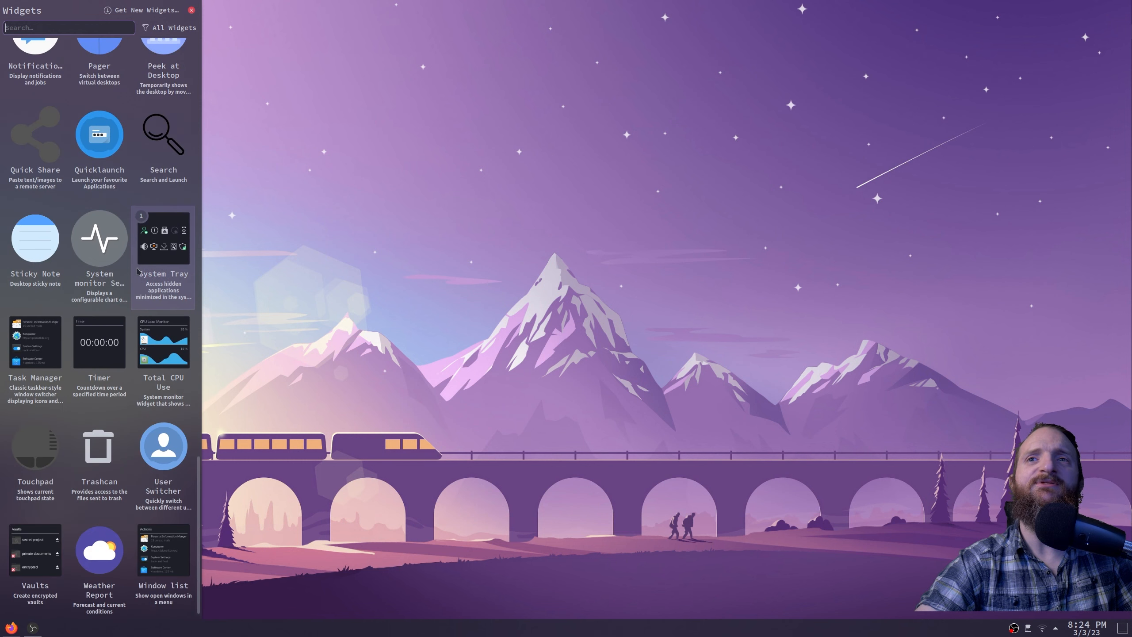
pyautogui.scroll(-1, 138, 270)
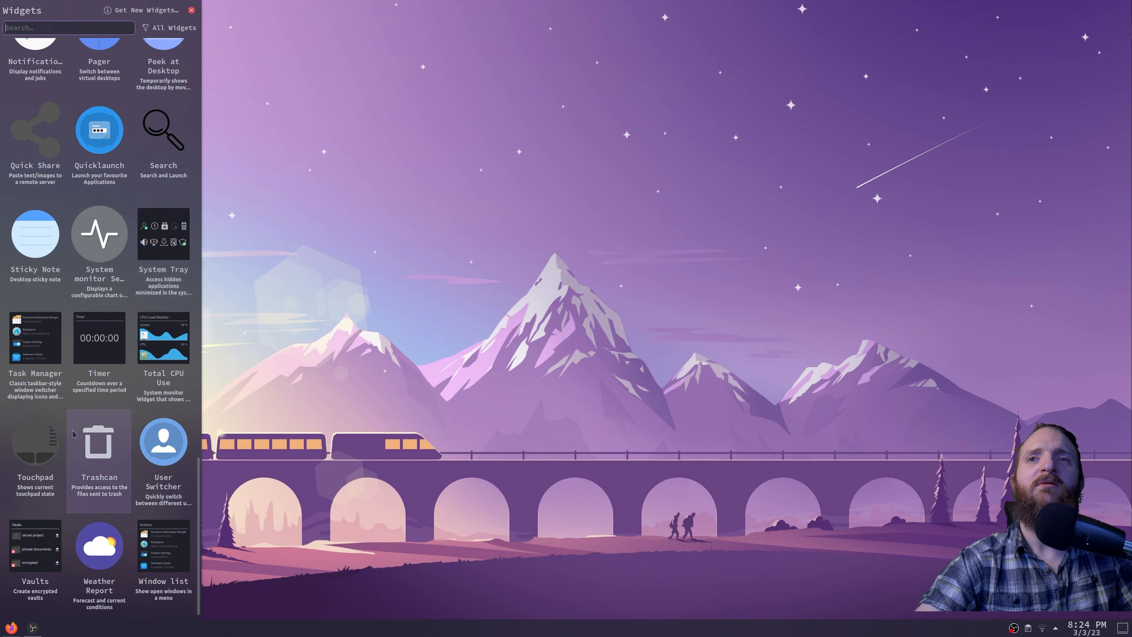
pyautogui.doubleClick(102, 434)
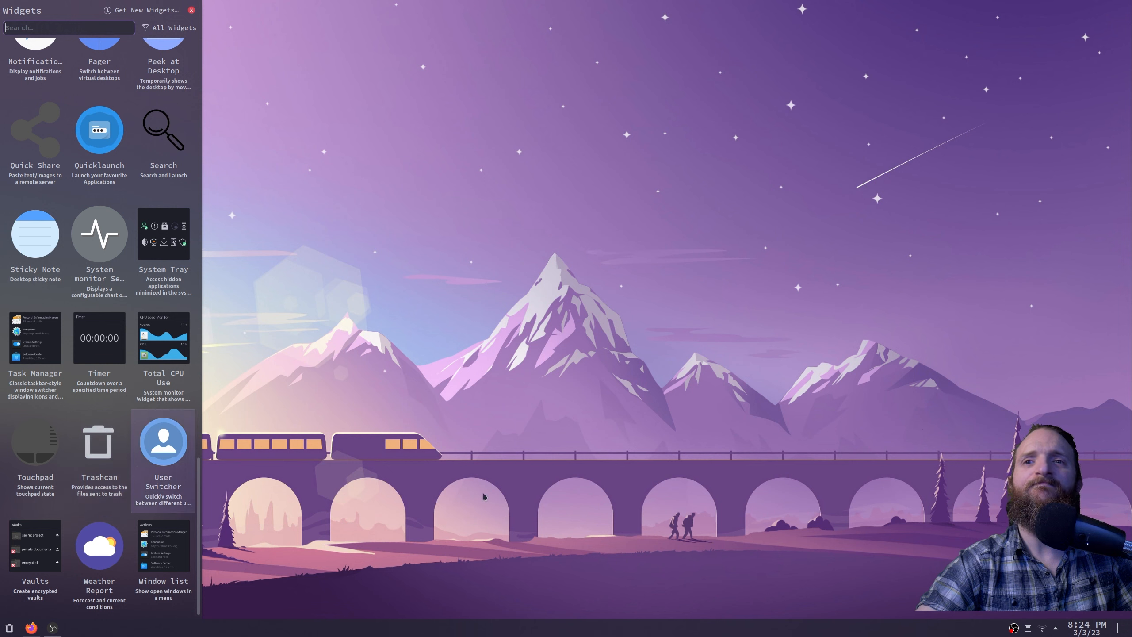
# - Look over the filter categories for widgets and close the widget list
pyautogui.scroll(1, 162, 111)
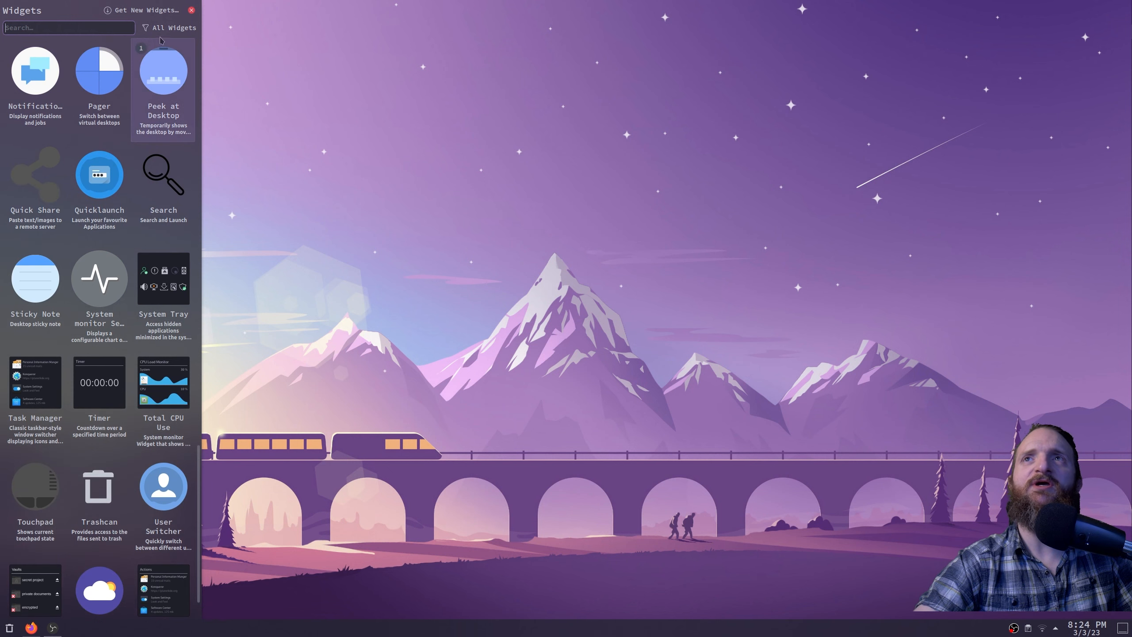
pyautogui.click(163, 31)
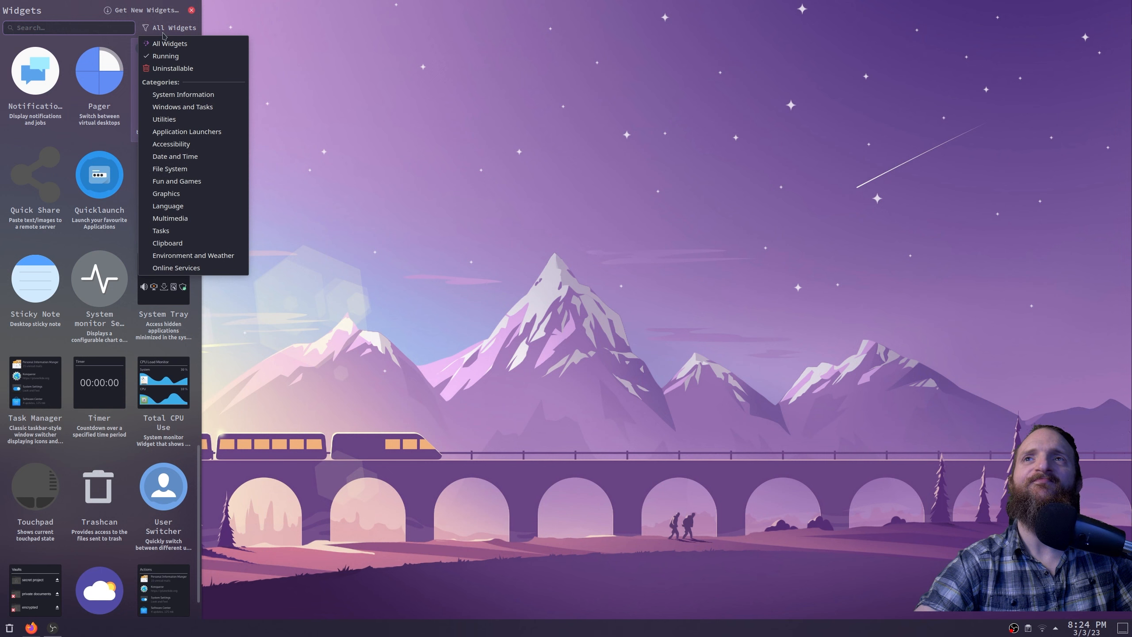
pyautogui.click(168, 29)
pyautogui.click(192, 10)
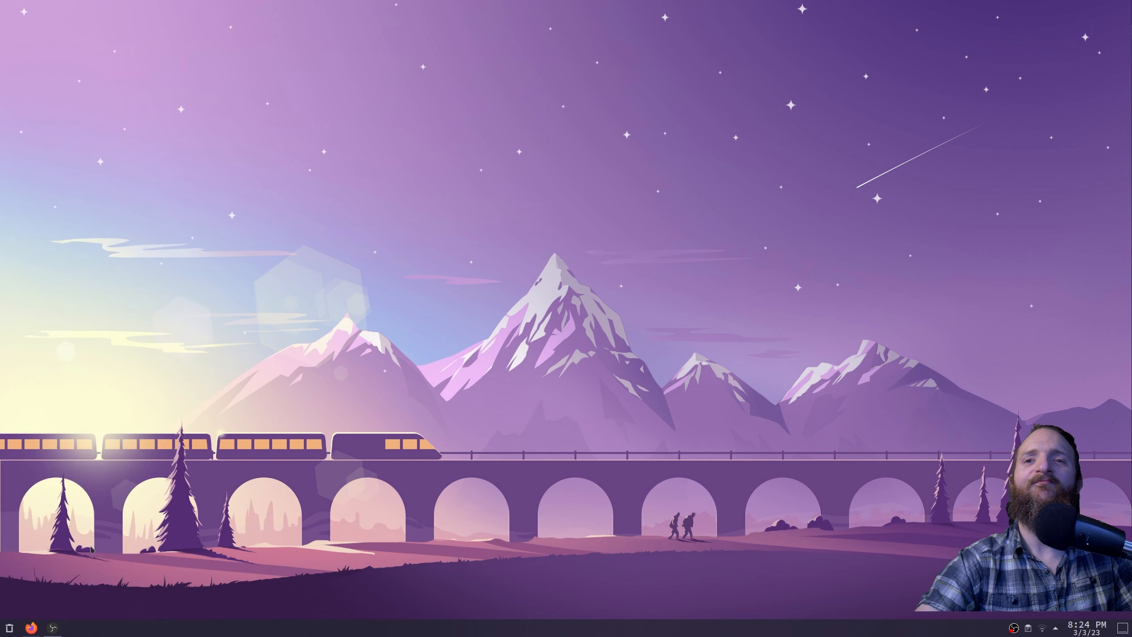
# - Check the Trashcan widget's context options and view the trash folder it opens, closing the window when done
pyautogui.rightClick(8, 628)
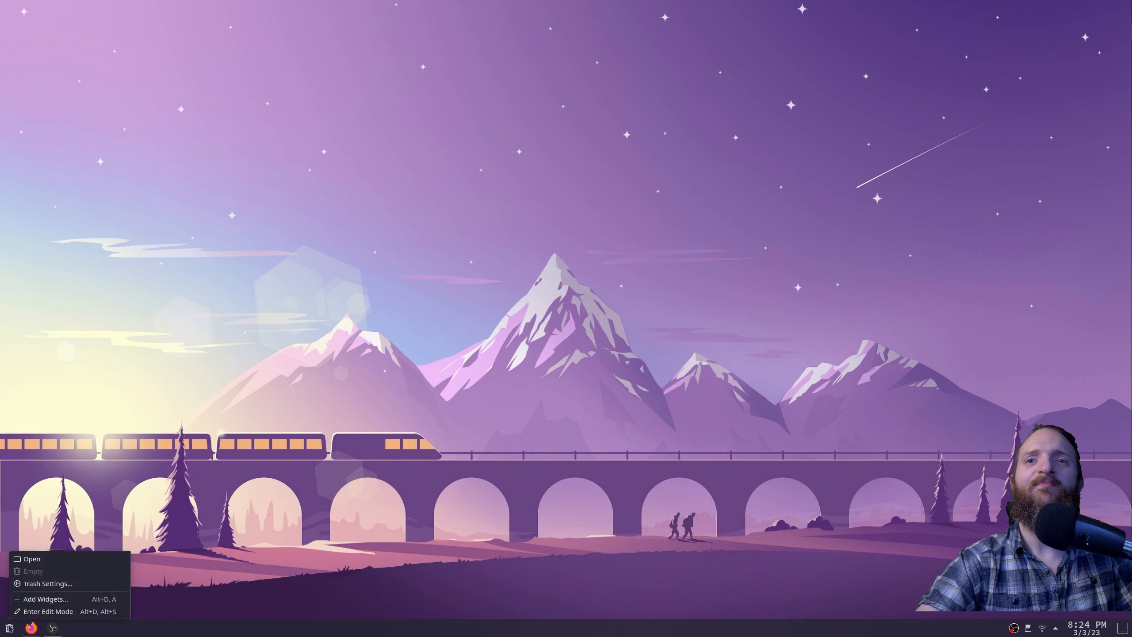
pyautogui.click(191, 513)
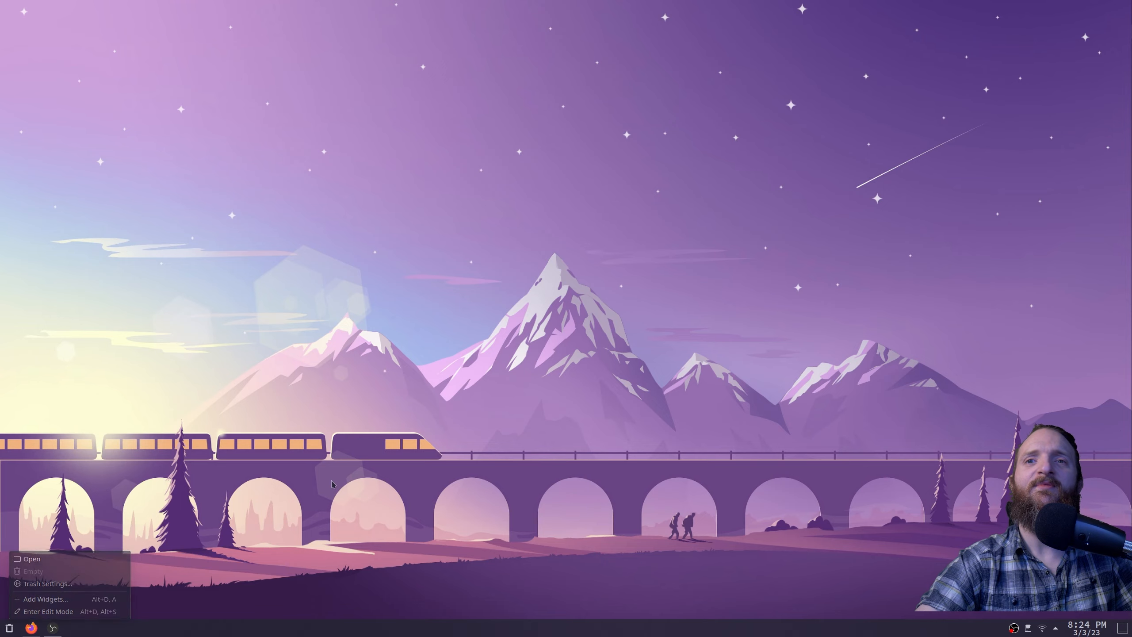
pyautogui.click(10, 628)
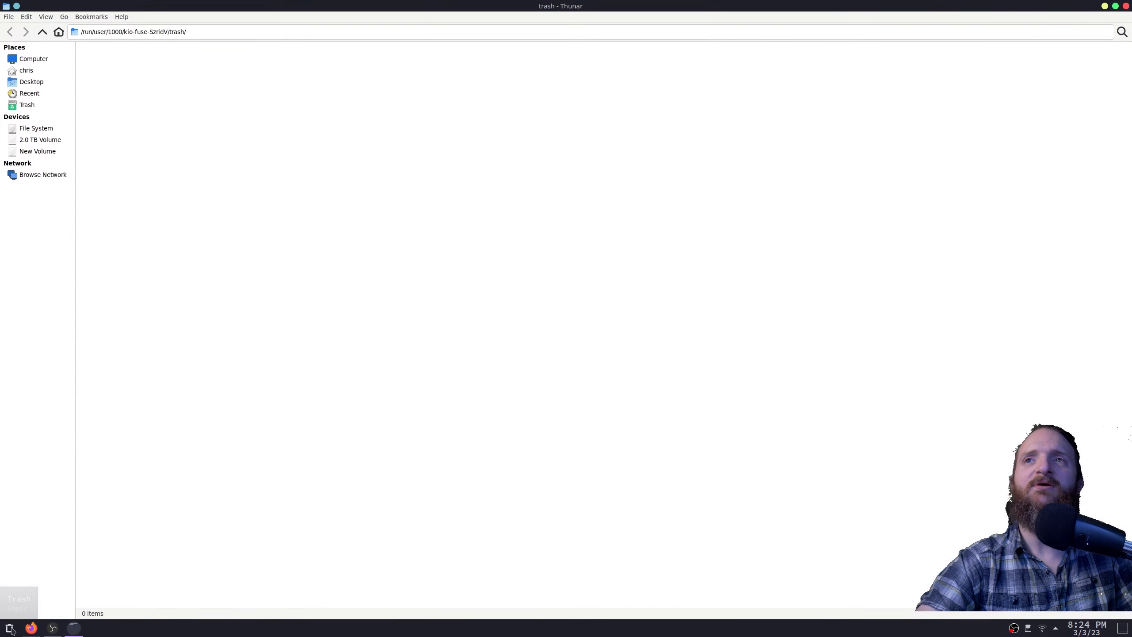
pyautogui.moveTo(308, 137); pyautogui.dragTo(517, 292)
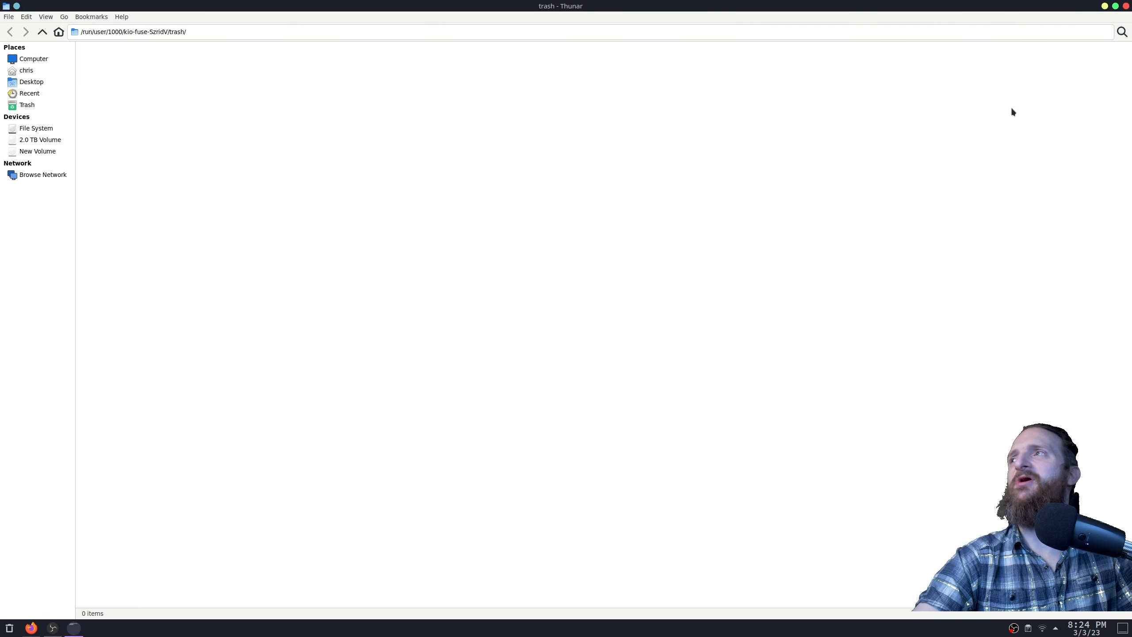
pyautogui.click(1125, 7)
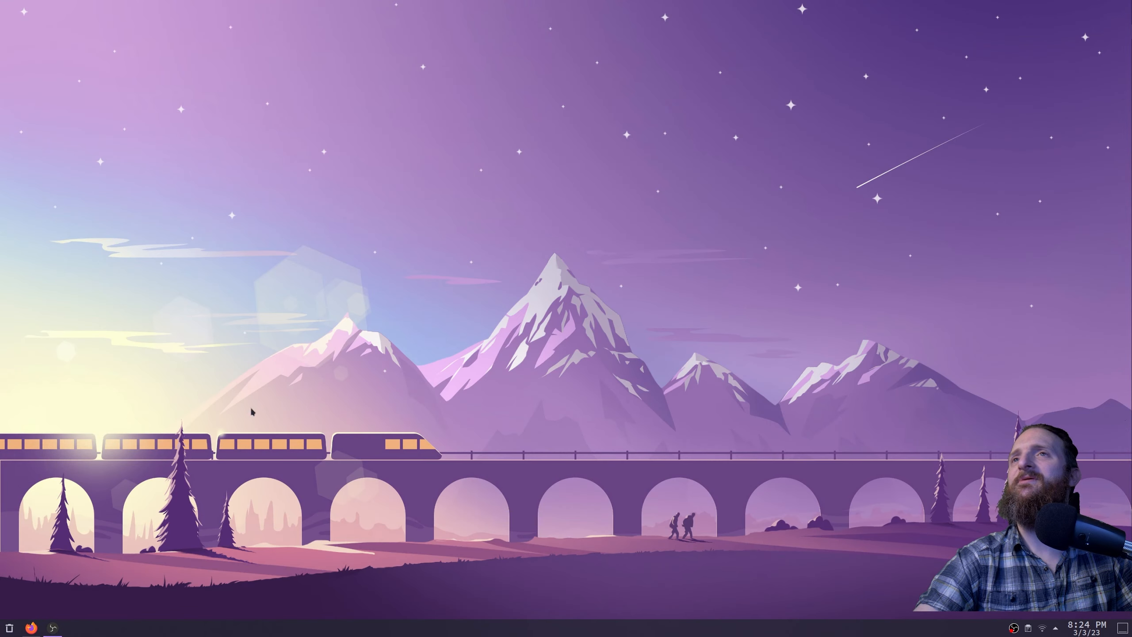
# - Open the Dolphin file manager, pin it to the task manager and close its window
pyautogui.press('super+e')
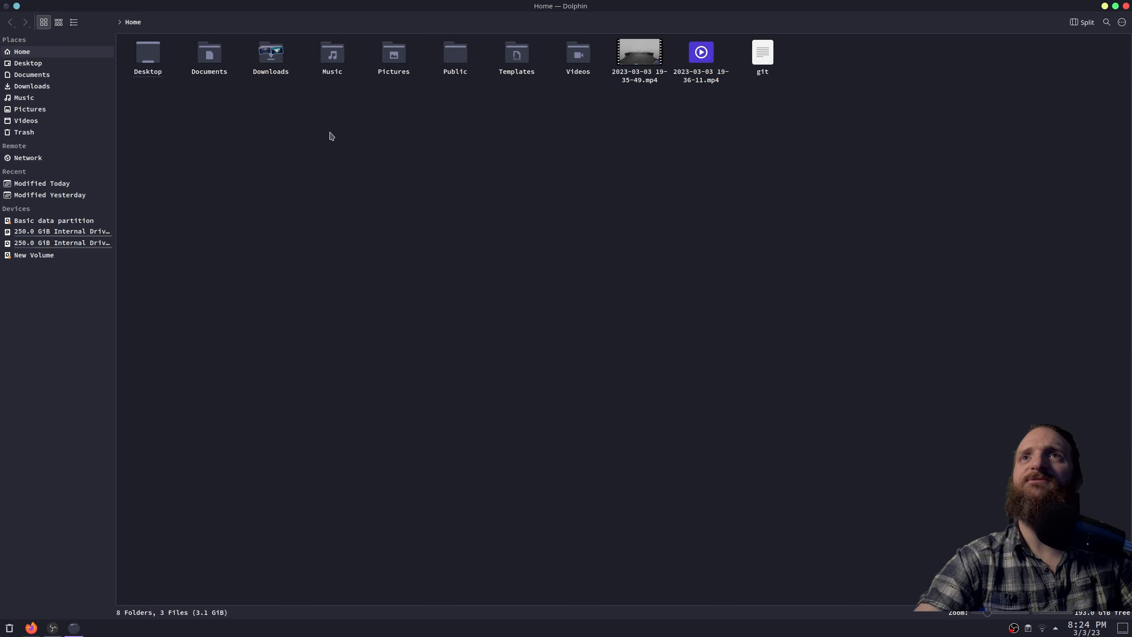
pyautogui.moveTo(270, 129); pyautogui.dragTo(460, 296)
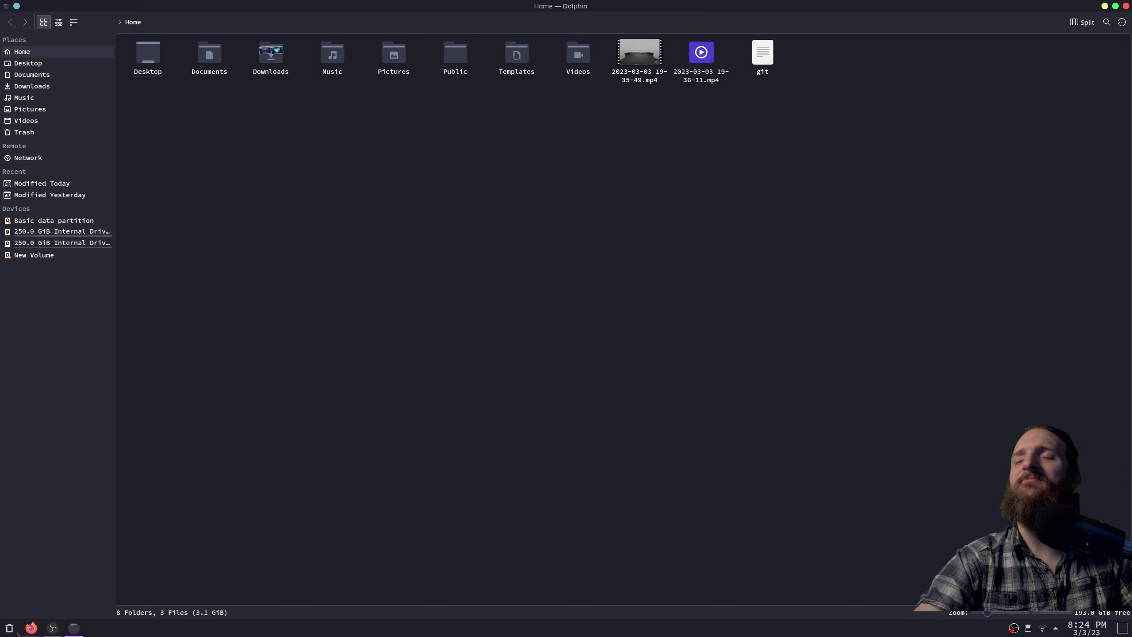
pyautogui.rightClick(78, 631)
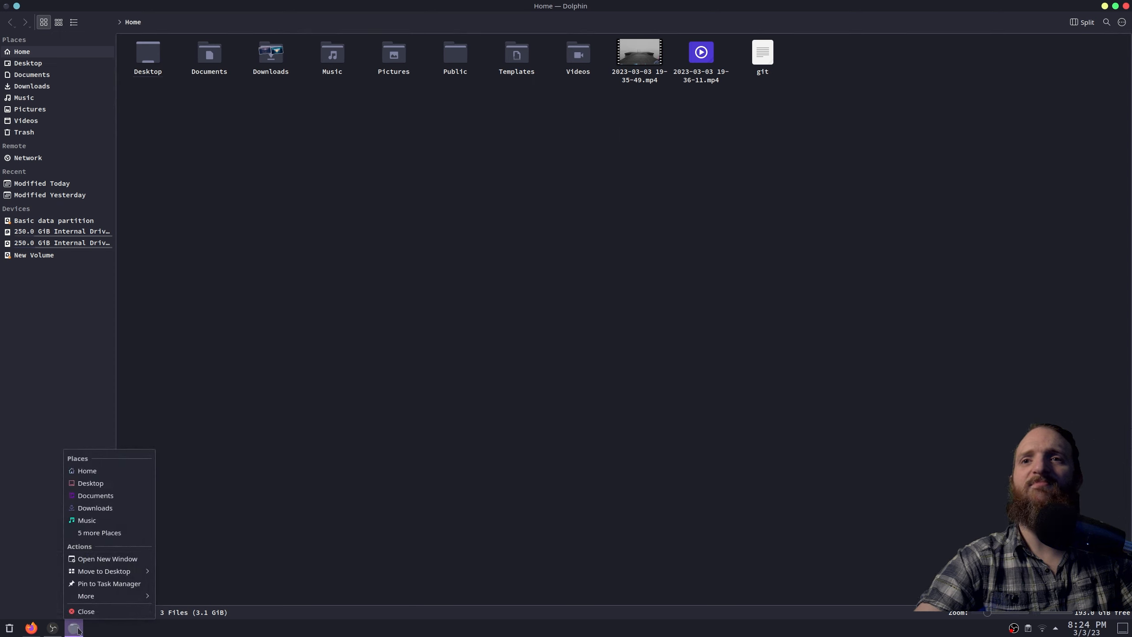
pyautogui.click(109, 584)
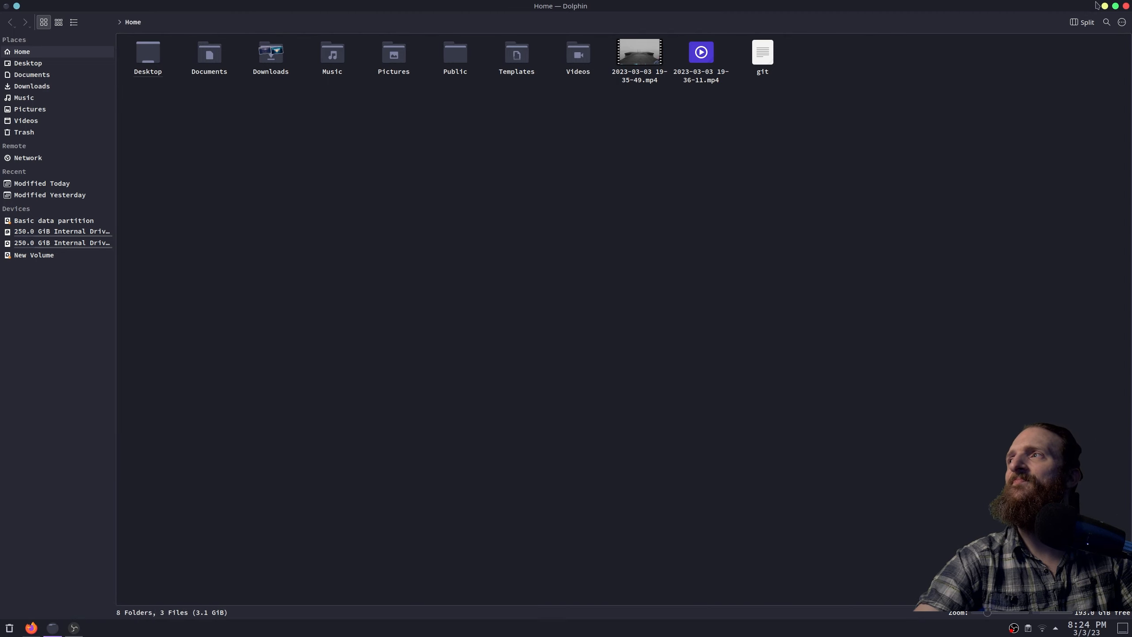
pyautogui.click(1122, 8)
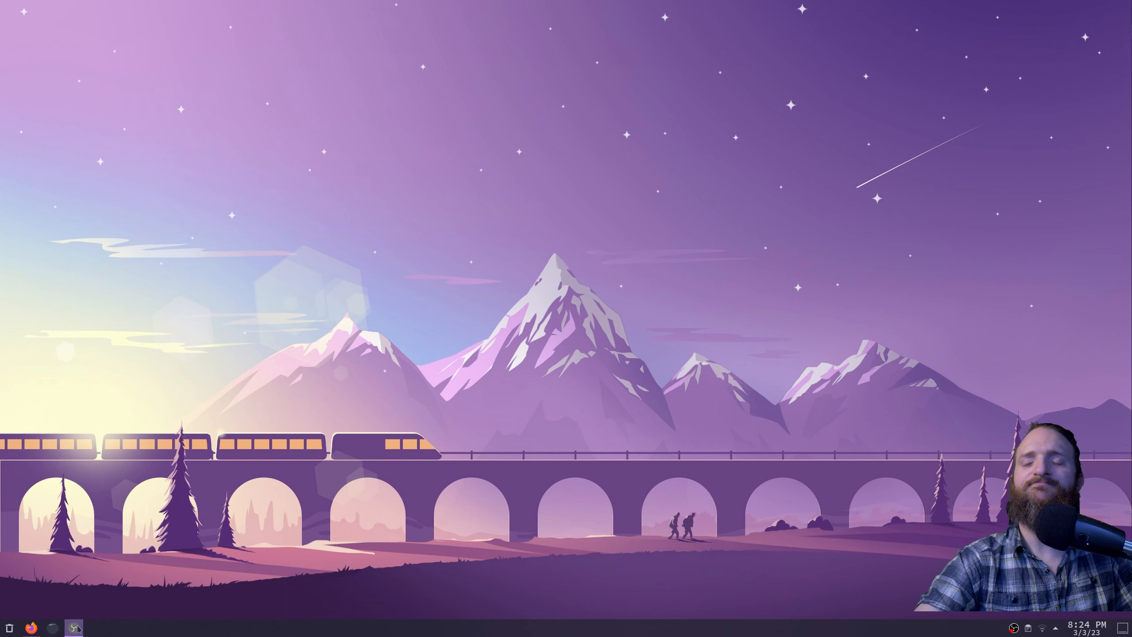
# - Reorder the task manager so that the Dolphin launcher sits between the Trashcan widget and Firefox
pyautogui.moveTo(77, 631)
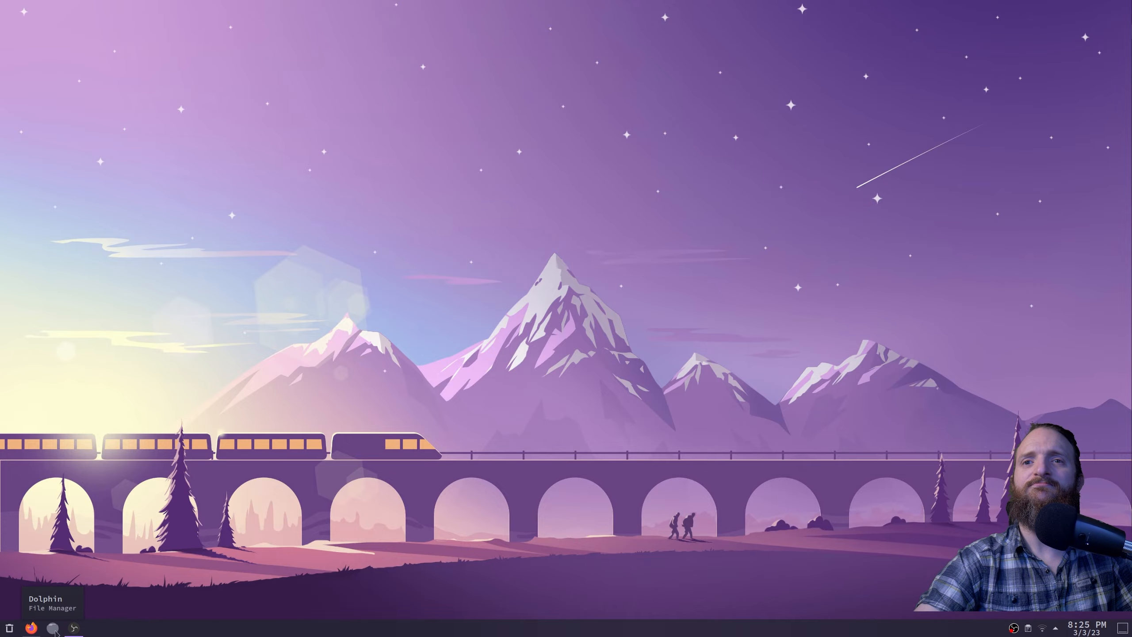
pyautogui.moveTo(56, 634); pyautogui.dragTo(32, 631)
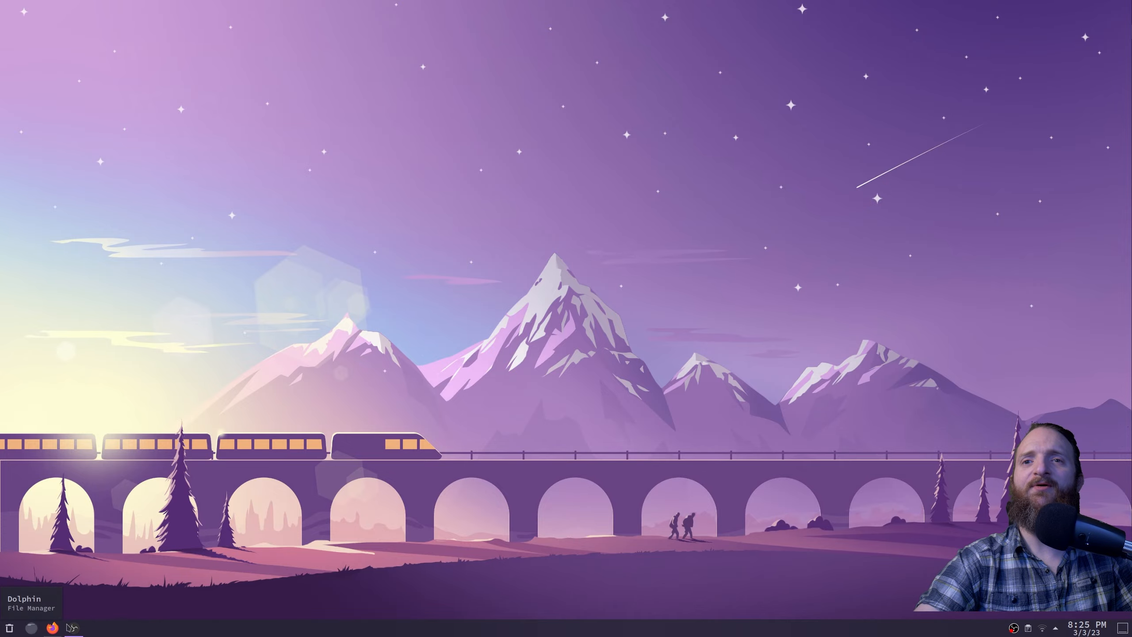
pyautogui.click(52, 628)
pyautogui.click(53, 631)
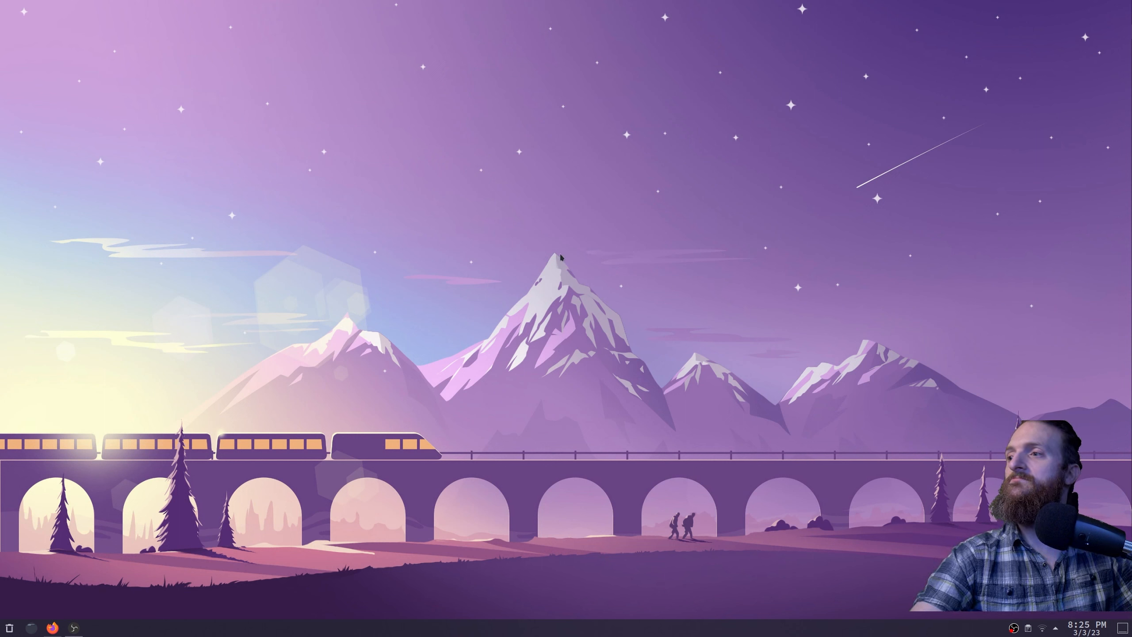
# - View the desktop's context options and the screen layout switcher, dismissing both without choosing anything
pyautogui.rightClick(383, 197)
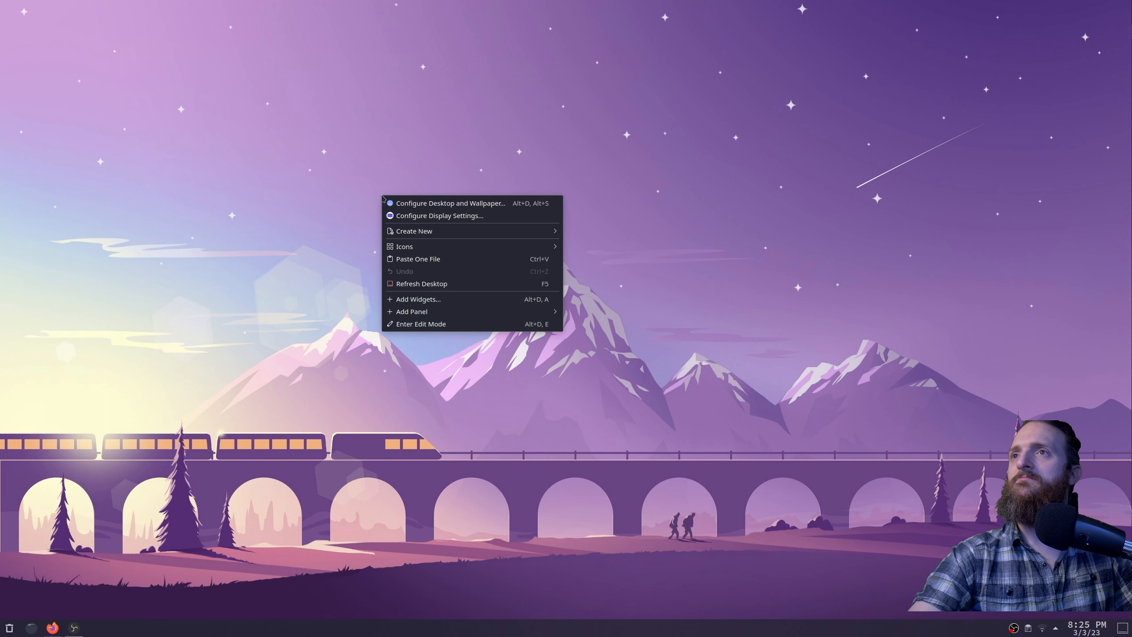
pyautogui.click(315, 206)
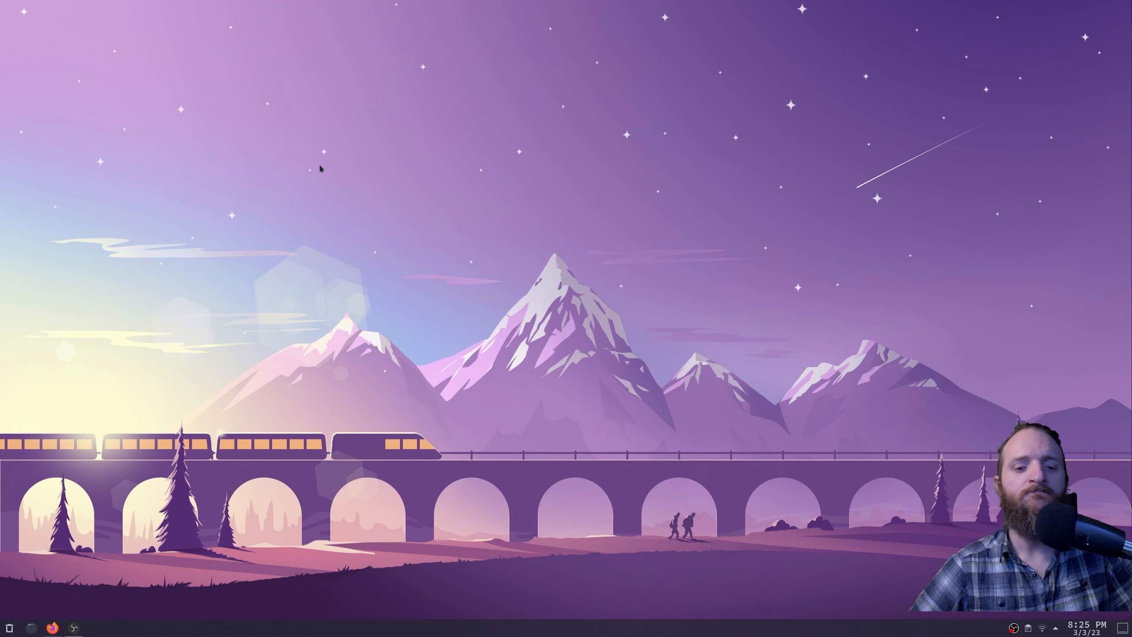
pyautogui.press('super+p')
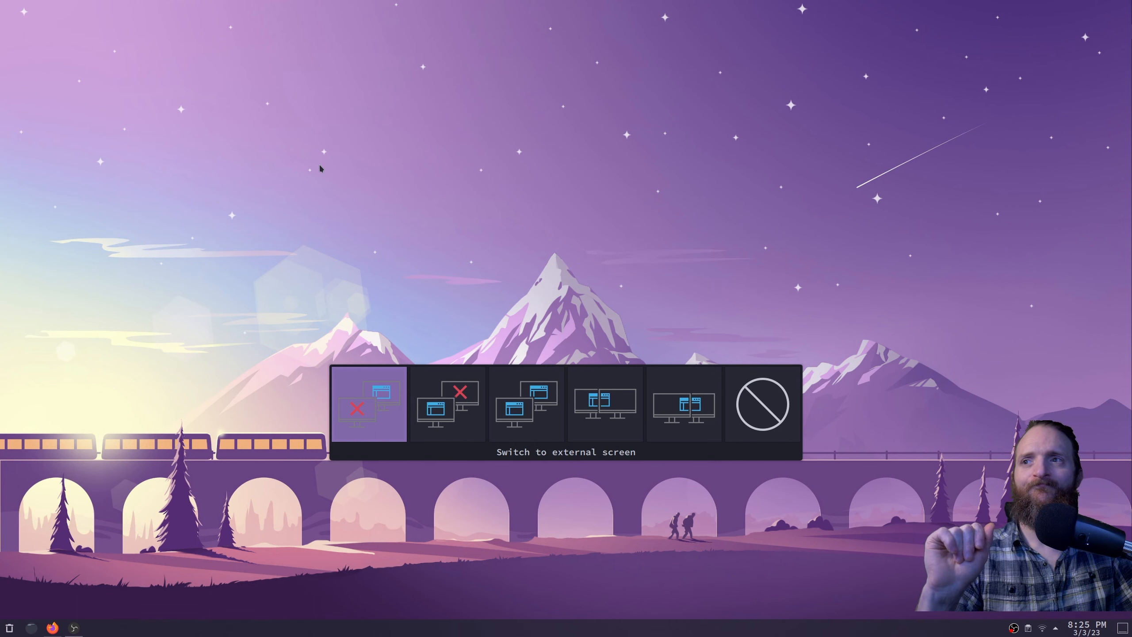
pyautogui.press('Escape')
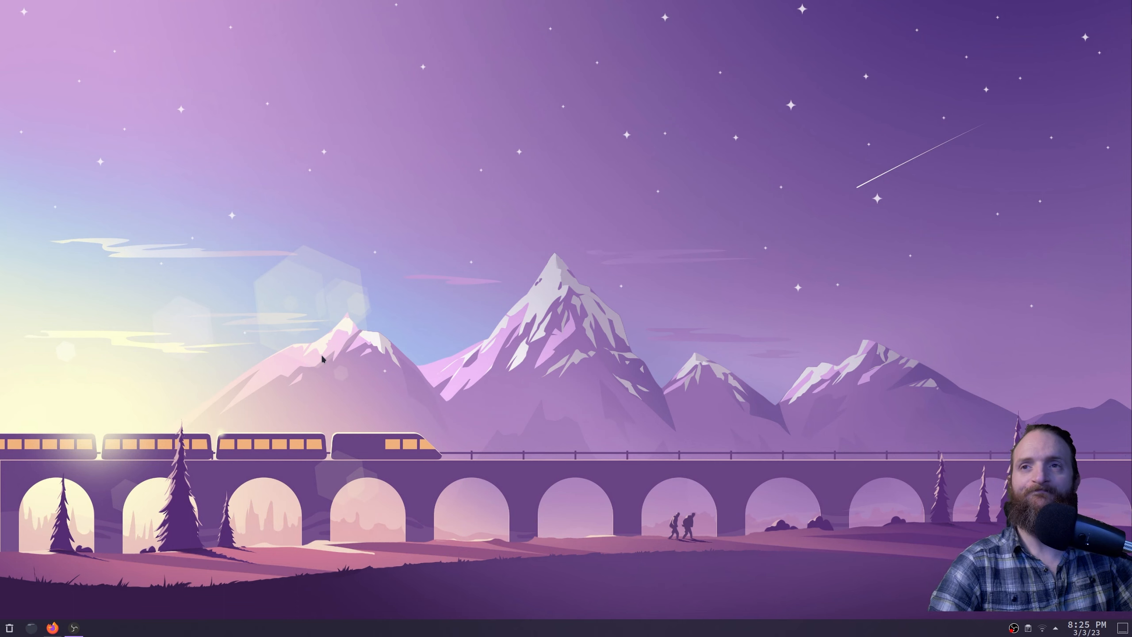
# - Open a terminal, test the dmenu launcher by running dmenu_run, and dismiss the launcher bar
pyautogui.hotkey('ctrl', 'alt', 't')
pyautogui.write('dmenu_')
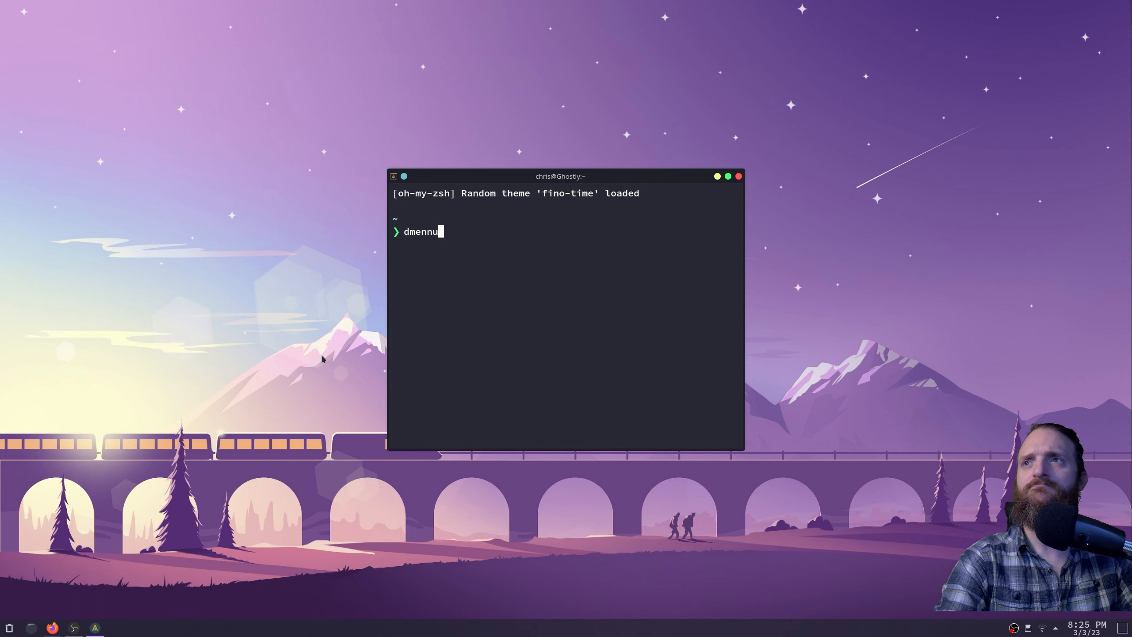
pyautogui.press('BackSpace')
pyautogui.press('BackSpace')
pyautogui.press('BackSpace')
pyautogui.press('Tab')
pyautogui.write('nu')
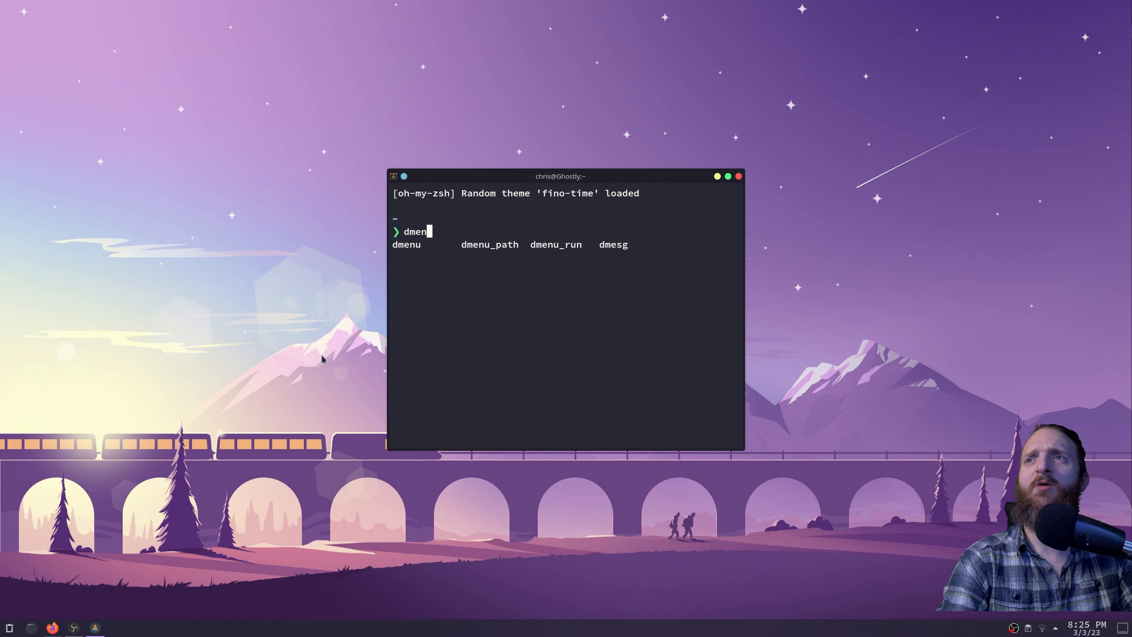
pyautogui.press('BackSpace')
pyautogui.press('BackSpace')
pyautogui.press('BackSpace')
pyautogui.write('enu_run')
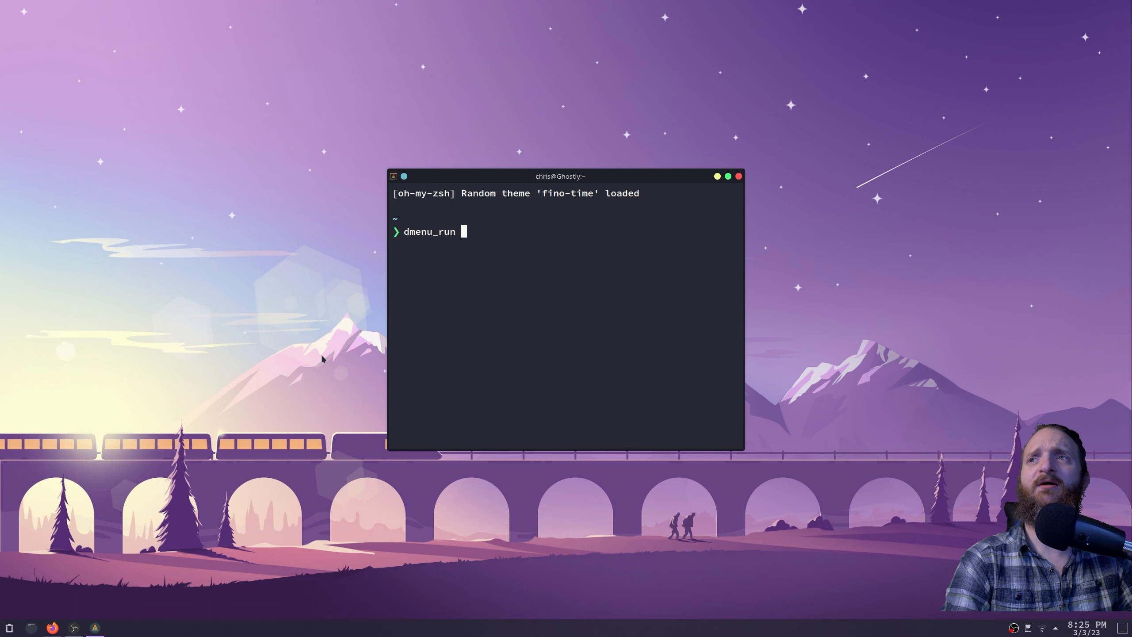
pyautogui.press('Return')
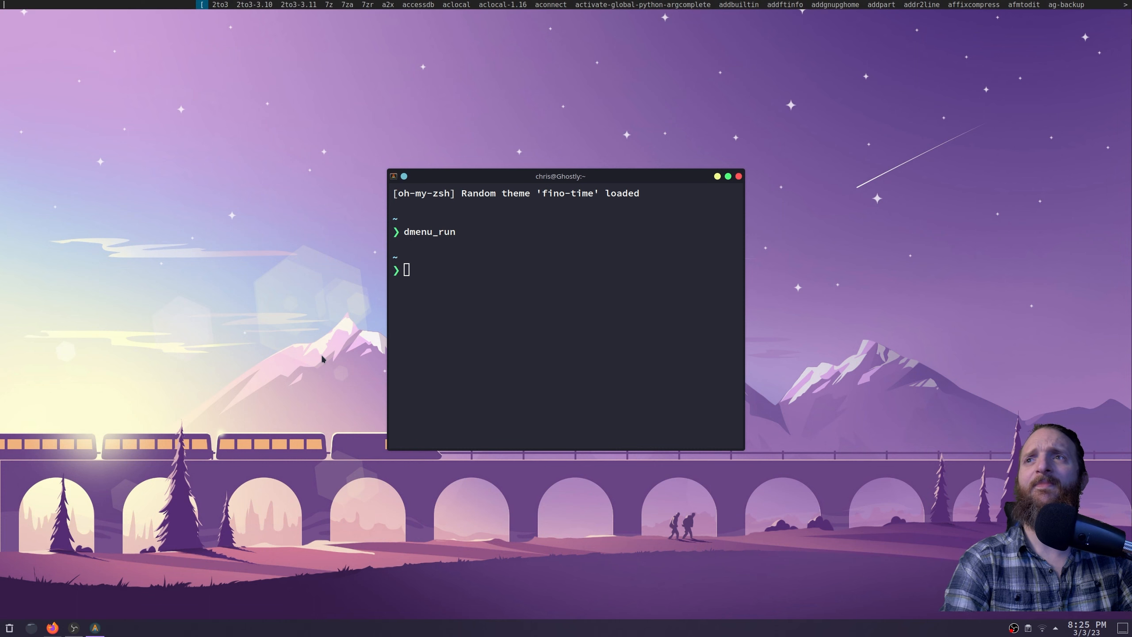
pyautogui.press('Escape')
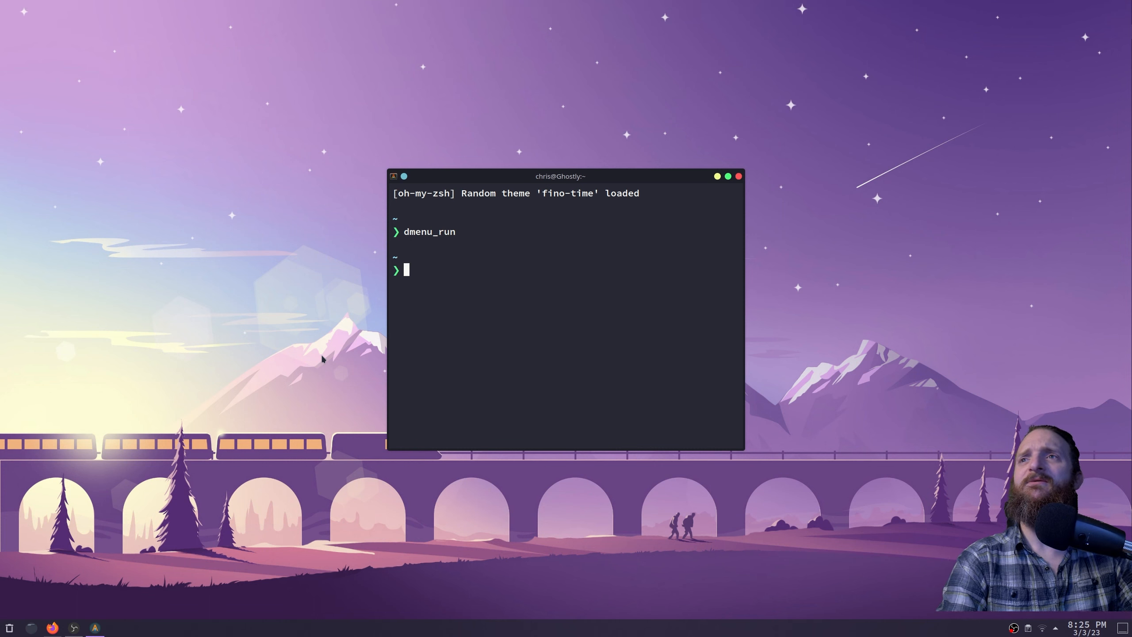
# - List the home directory's contents in the terminal and exit the session
pyautogui.write('ls')
pyautogui.press('Return')
pyautogui.write('s')
pyautogui.press('Return')
pyautogui.write('ls')
pyautogui.press('Return')
pyautogui.write('exit')
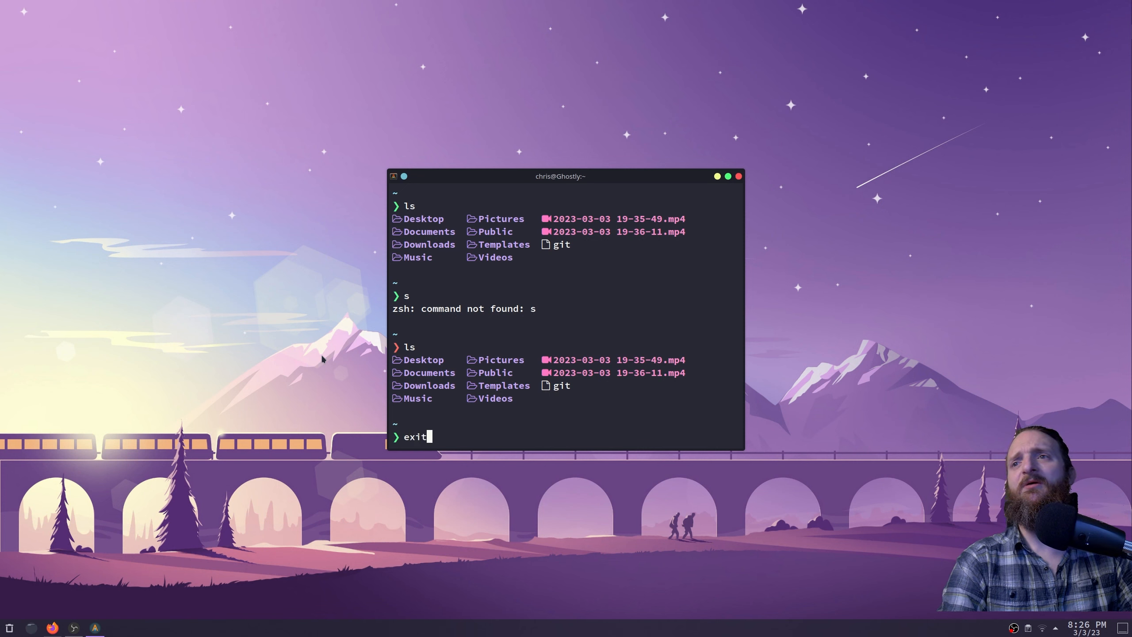
pyautogui.press('Return')
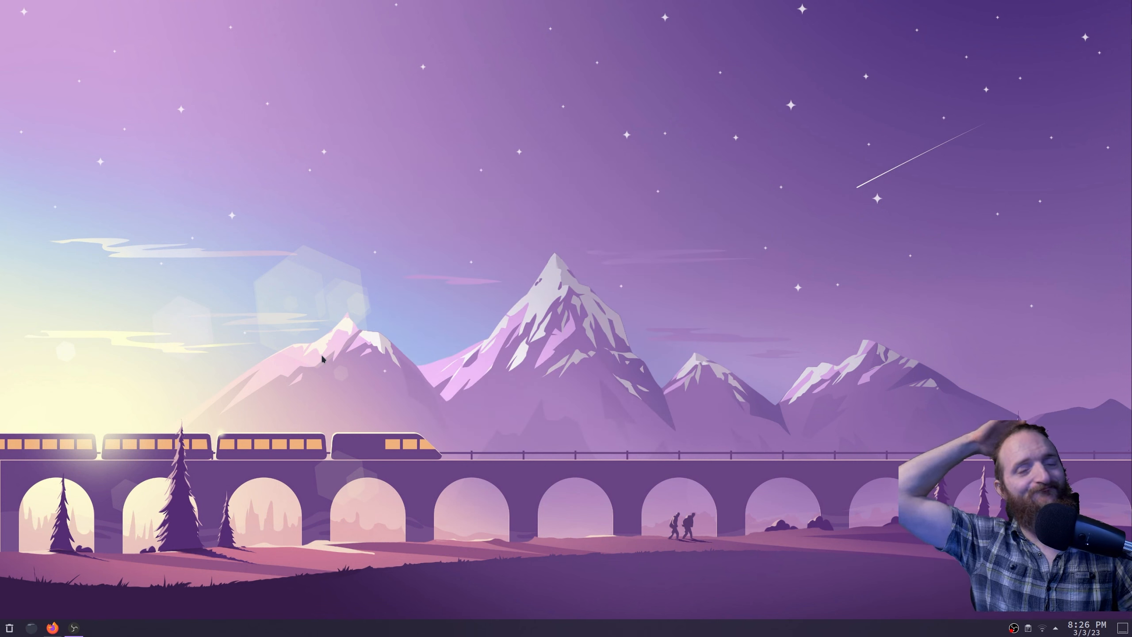
# - Find the Application Menu widget by searching for "application", add it to the panel and close the widget browser
pyautogui.rightClick(366, 627)
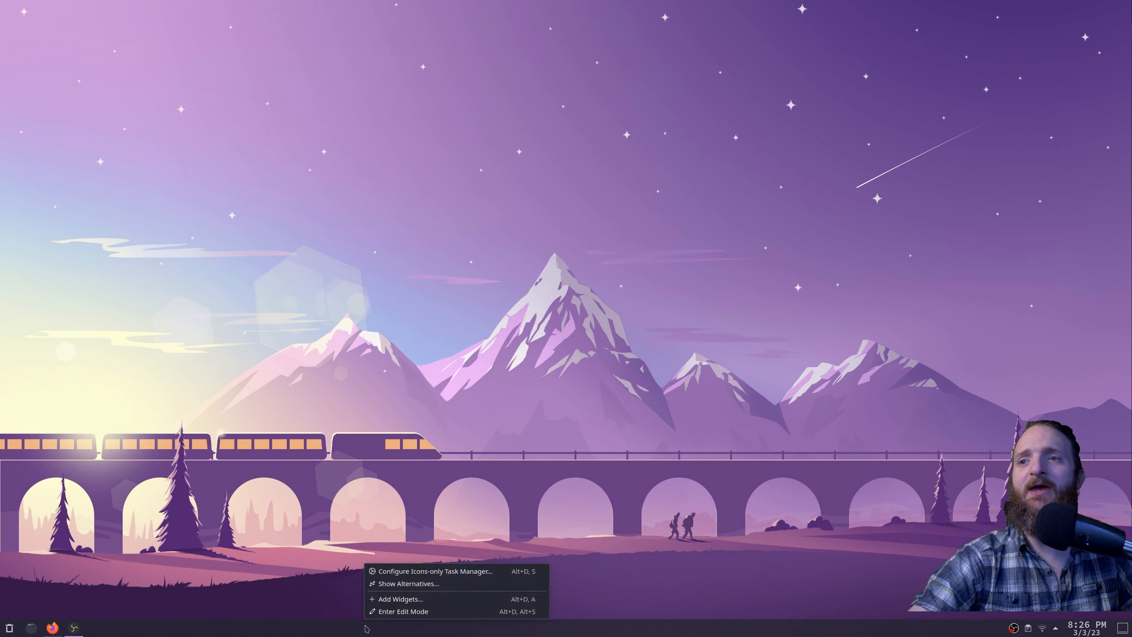
pyautogui.click(399, 598)
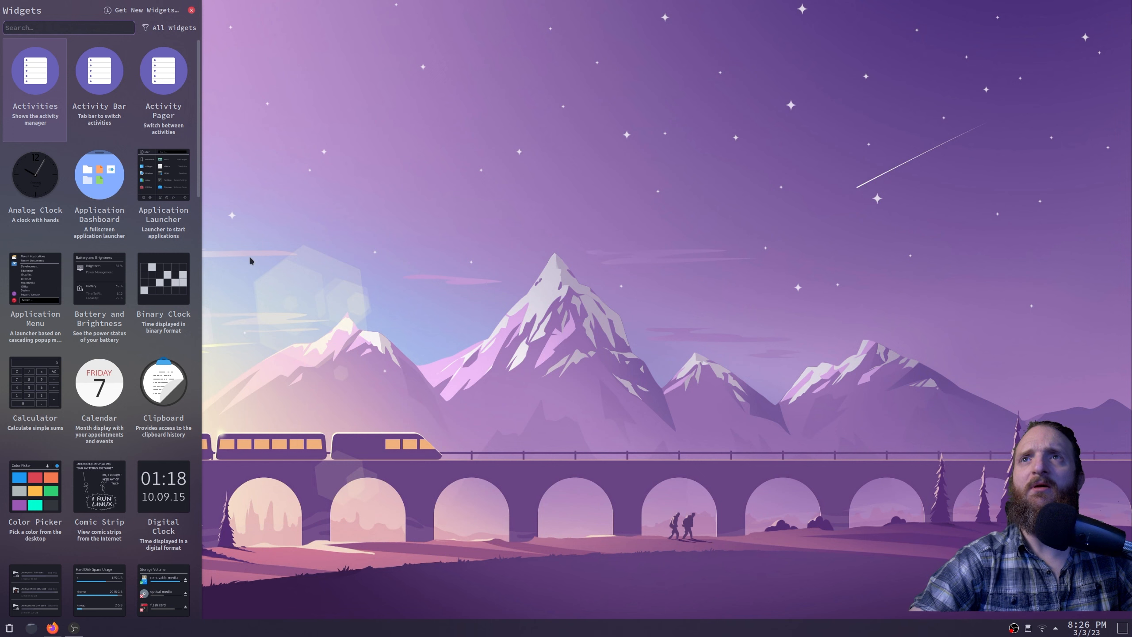
pyautogui.write('application')
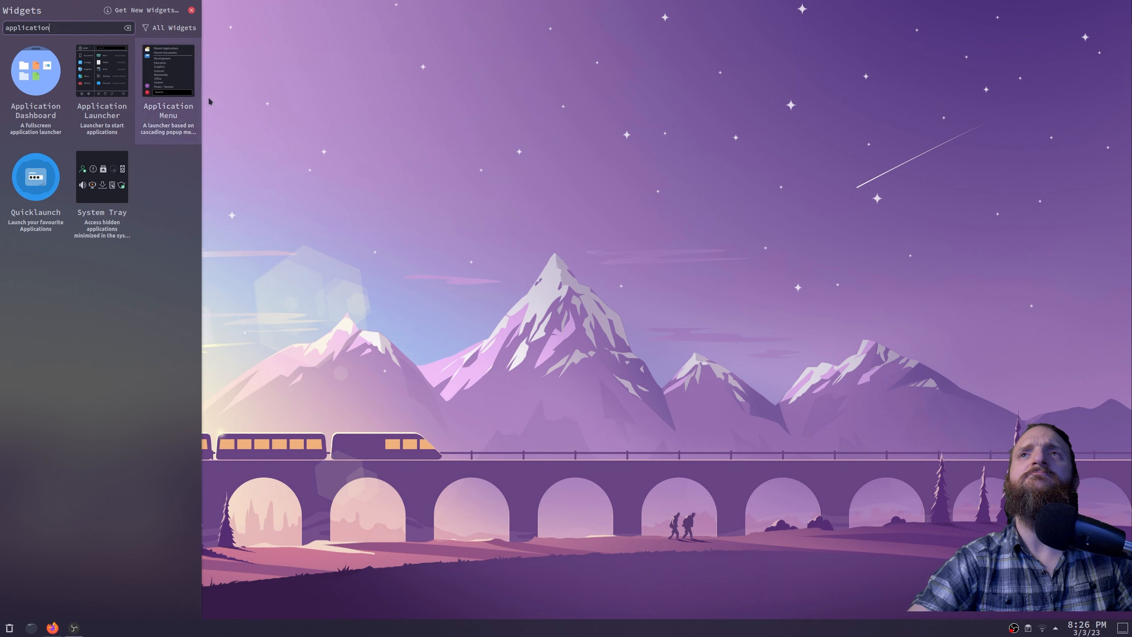
pyautogui.doubleClick(155, 98)
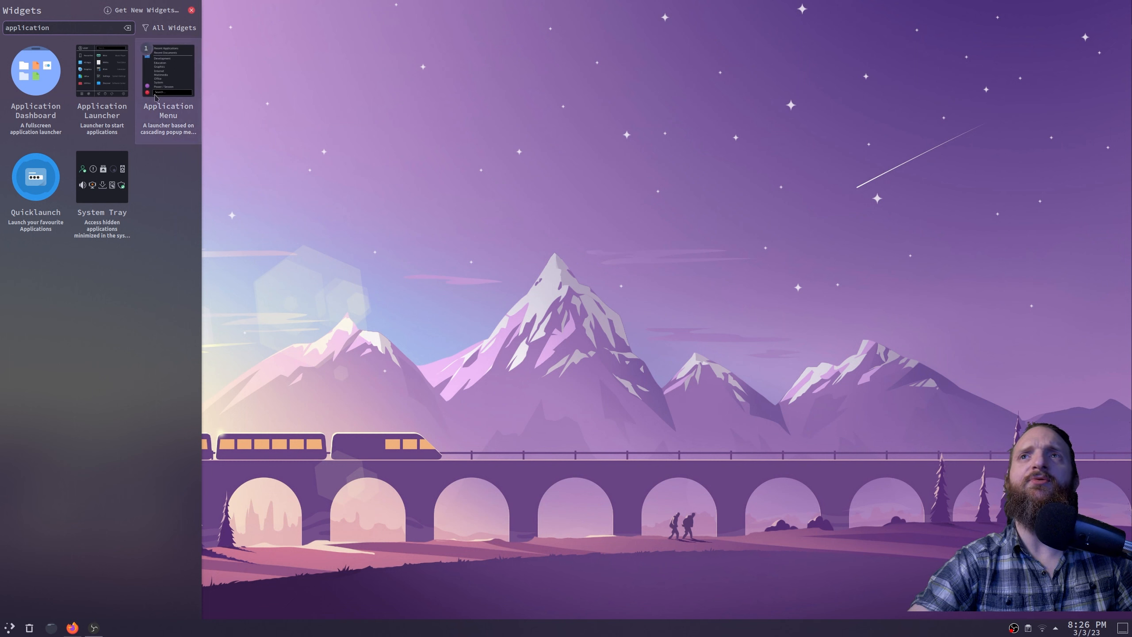
pyautogui.click(452, 593)
# - Test the new Application Menu on the panel by opening and closing it several times
pyautogui.click(12, 628)
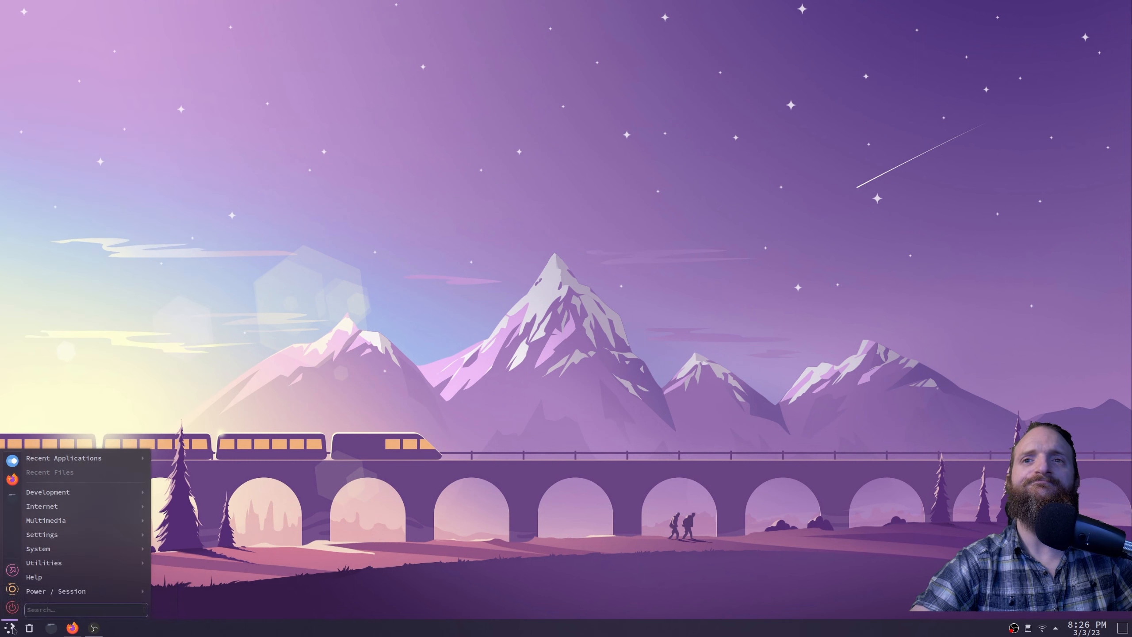
pyautogui.click(13, 627)
pyautogui.click(13, 626)
pyautogui.click(13, 625)
pyautogui.click(13, 625)
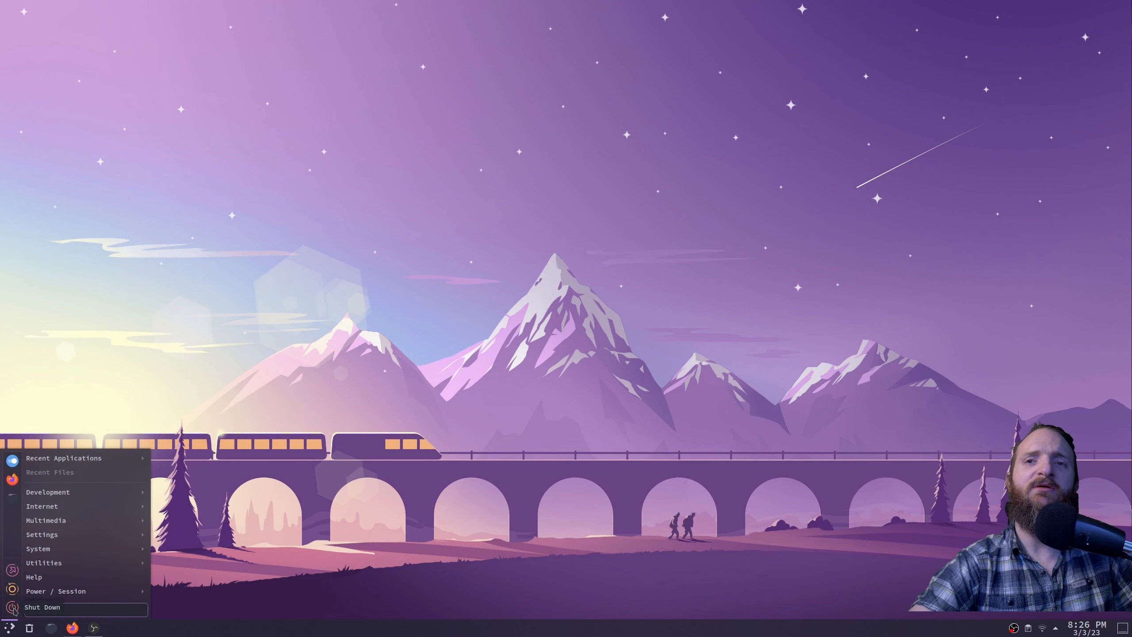
pyautogui.click(5, 628)
pyautogui.click(4, 628)
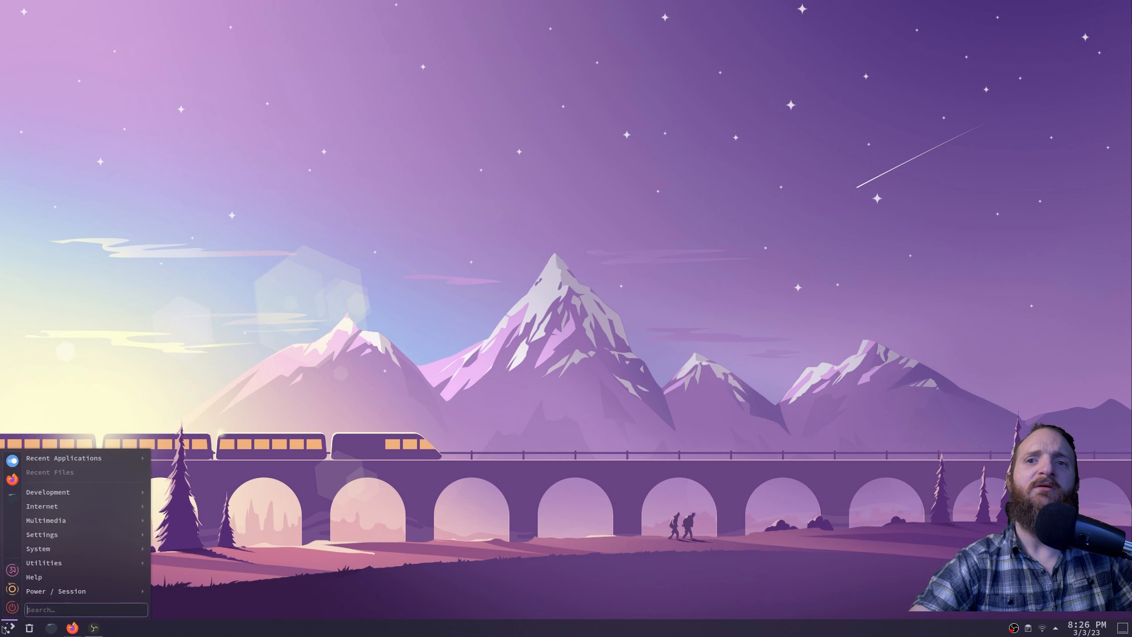
pyautogui.click(5, 630)
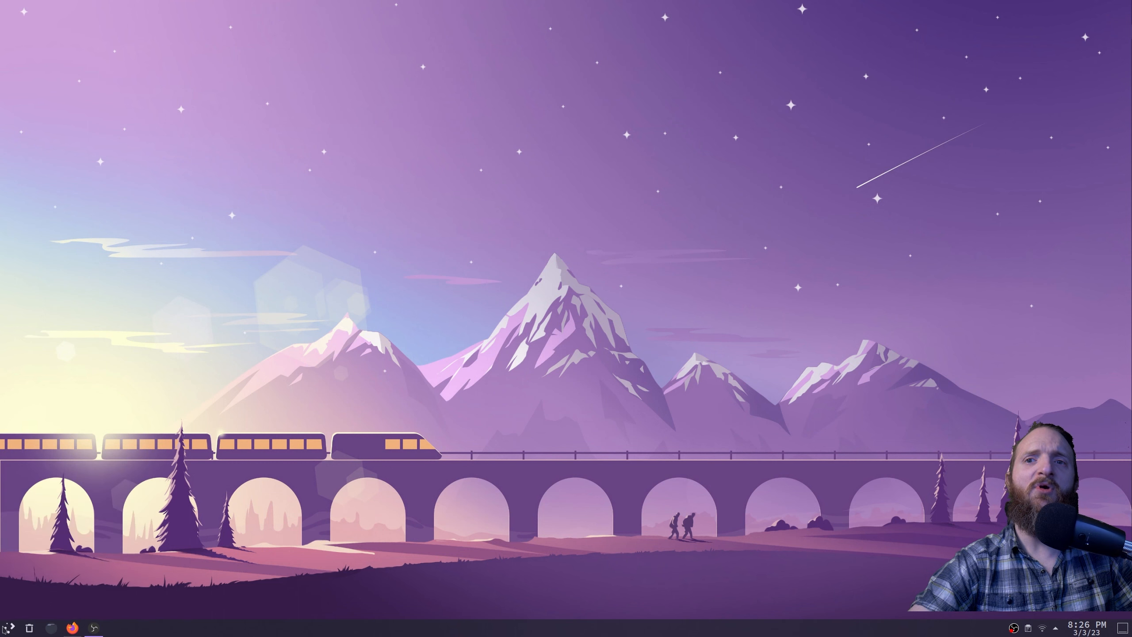
# - Browse the Application Menu's Internet, Utilities and Power / Session categories, closing the menu without choosing anything
pyautogui.click(5, 630)
pyautogui.moveTo(65, 513)
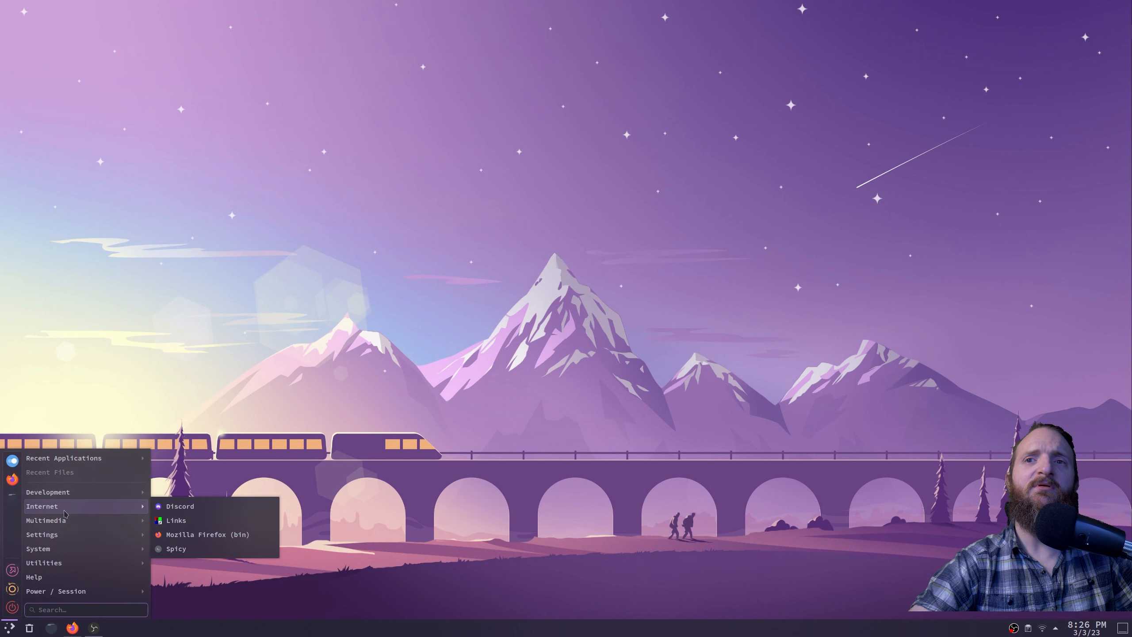
pyautogui.moveTo(58, 551)
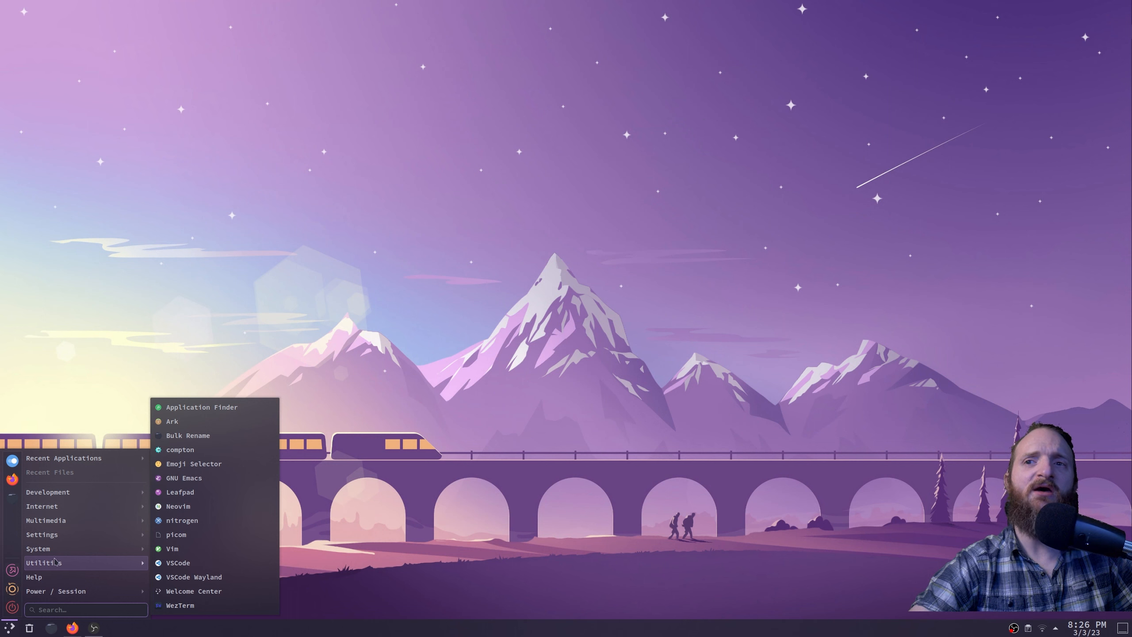
pyautogui.moveTo(46, 591)
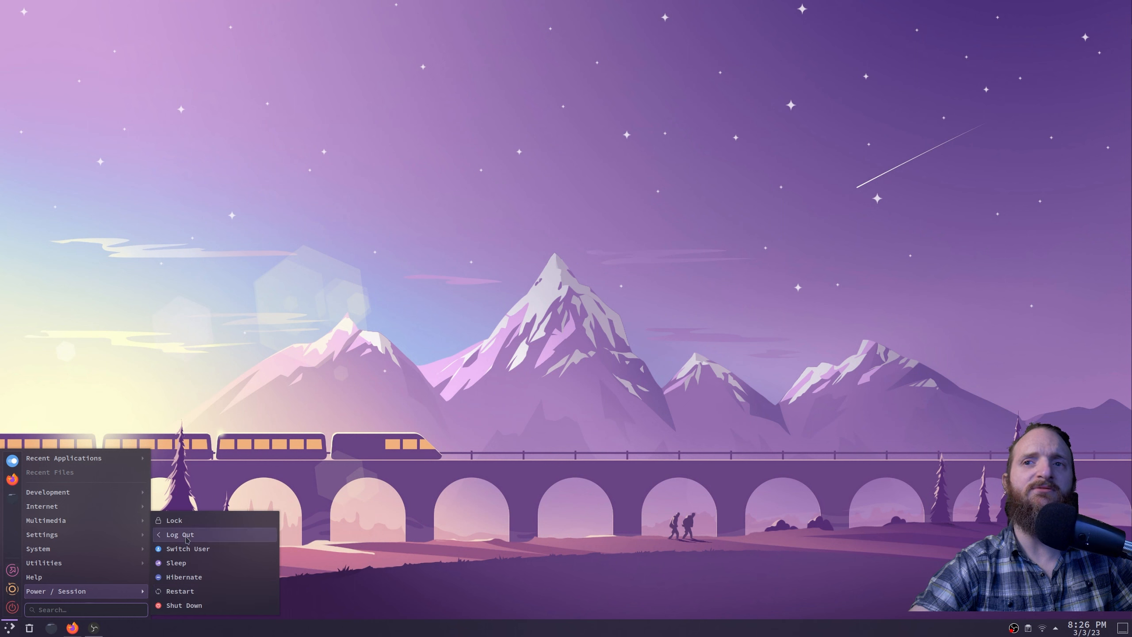
pyautogui.click(535, 380)
# - Check that the Application Menu opens by keyboard, and view its context options, dismissing both
pyautogui.press('super')
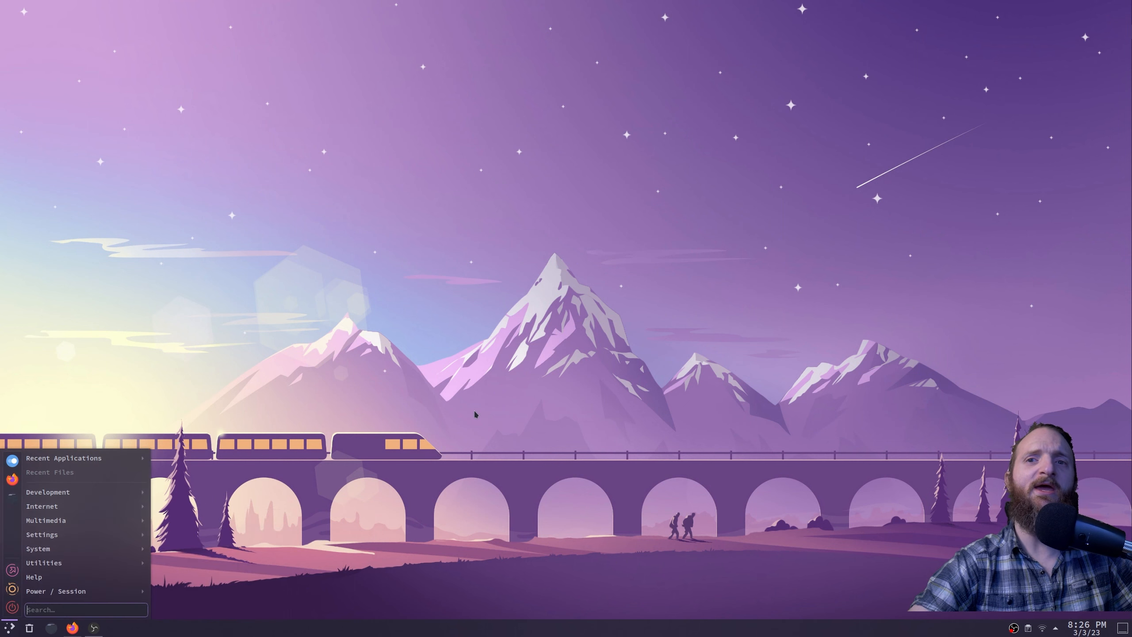
pyautogui.click(475, 415)
pyautogui.rightClick(9, 629)
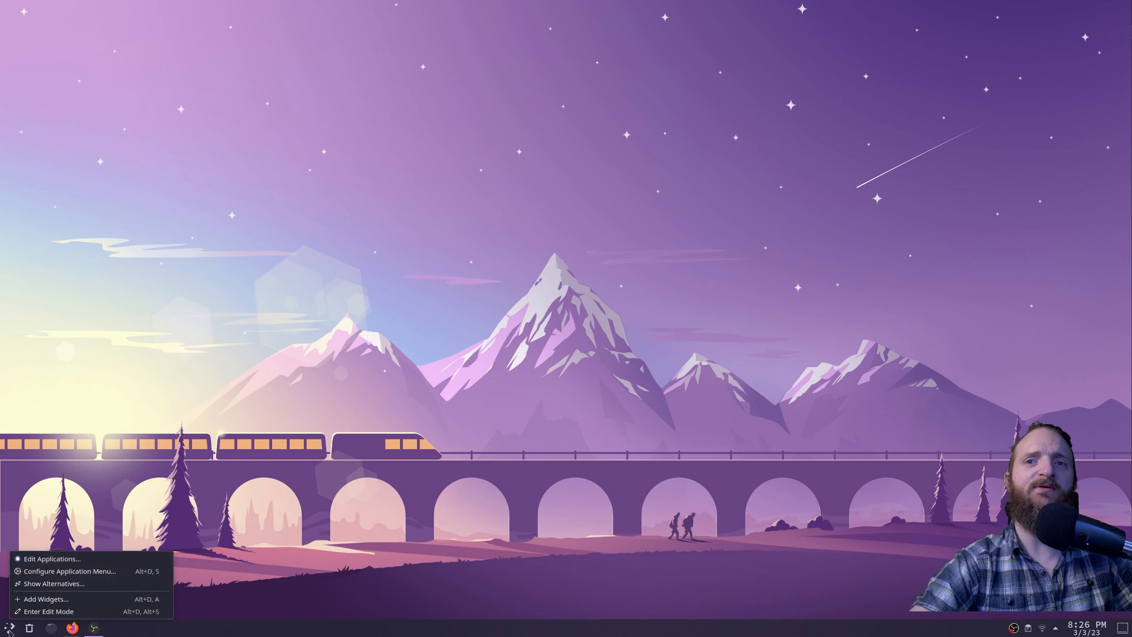
pyautogui.click(316, 379)
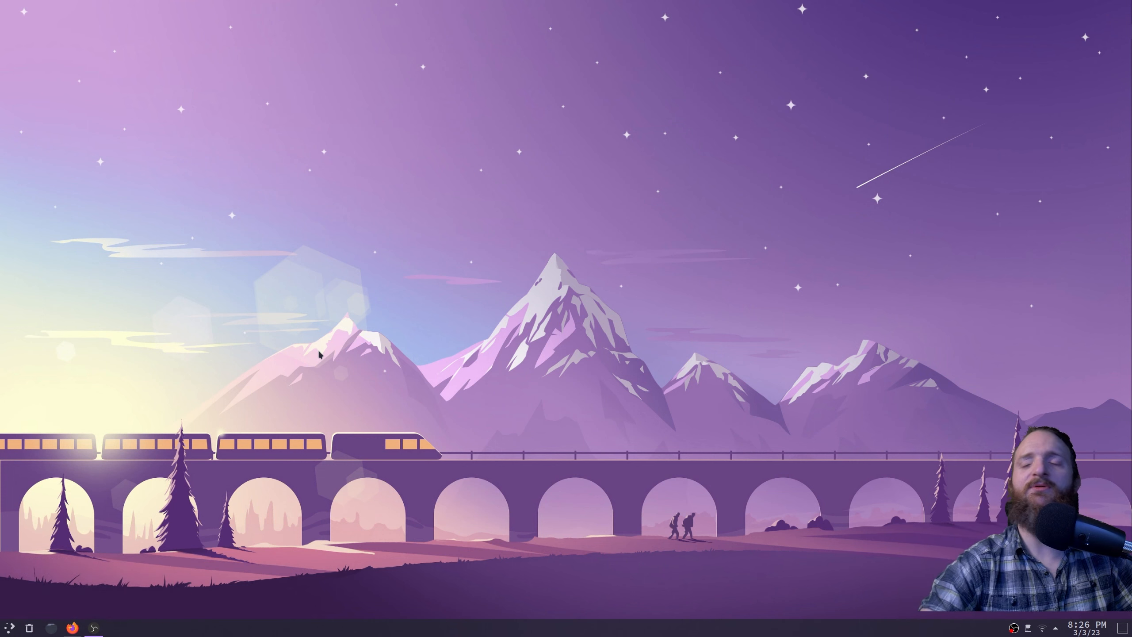
pyautogui.press('super')
pyautogui.press('super')
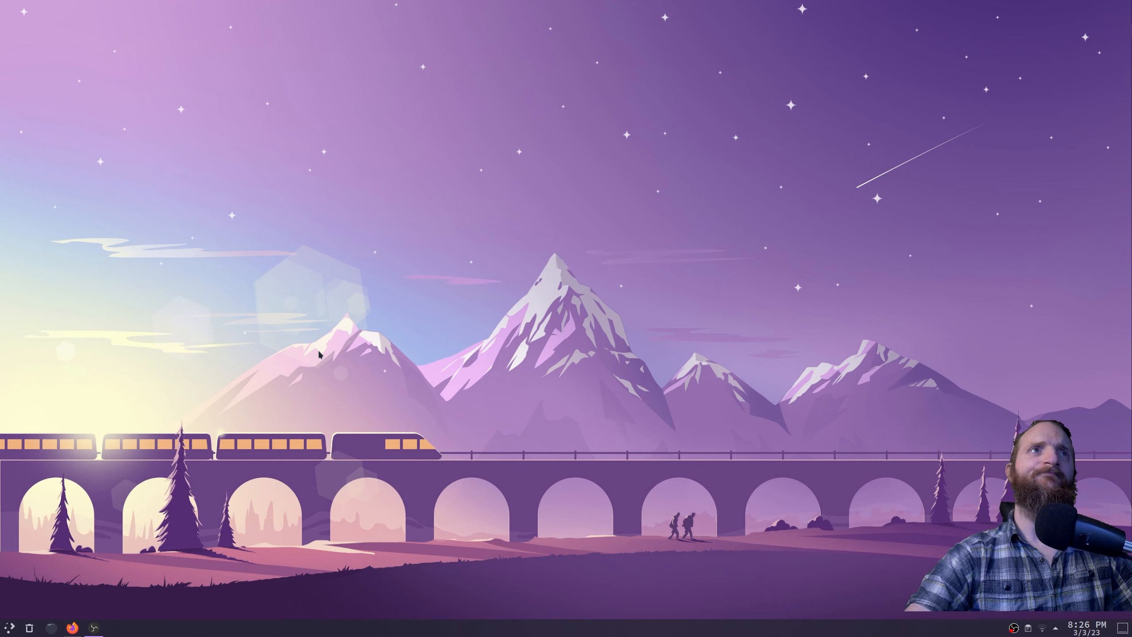
pyautogui.press('super')
pyautogui.press('super')
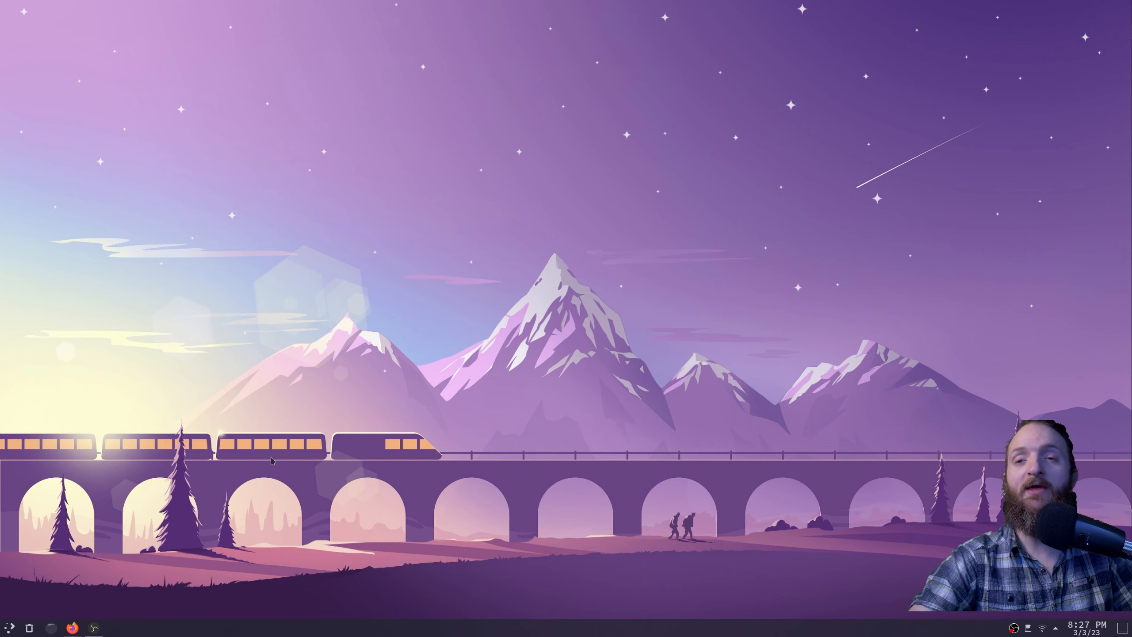
# - Search the Application Menu for "settings", launch System Settings and open the Custom Shortcuts page
pyautogui.press('super')
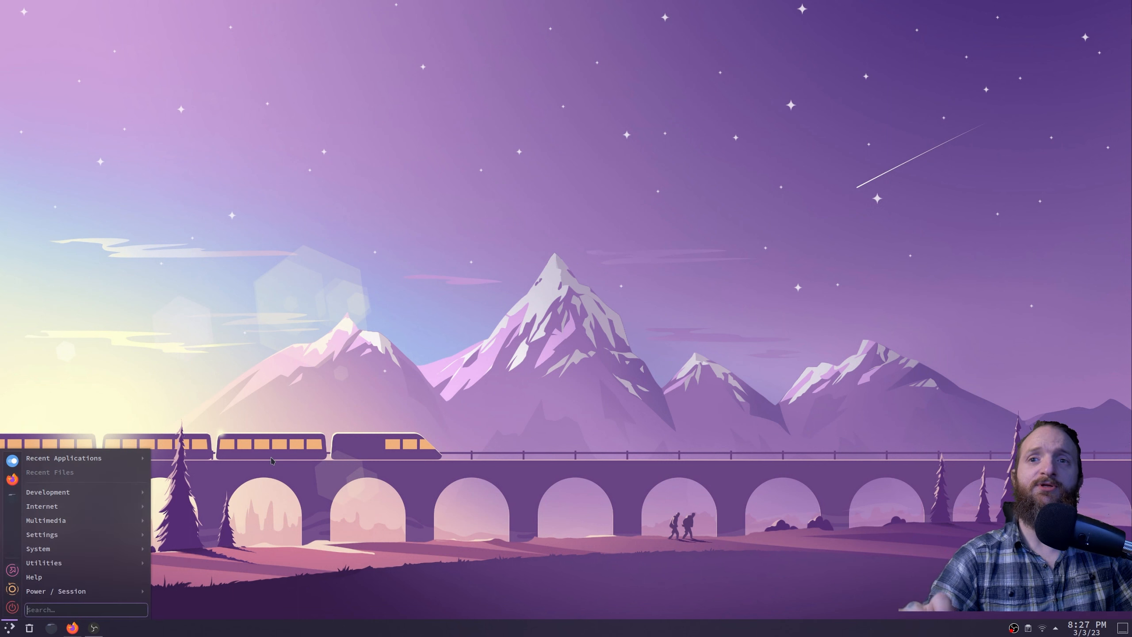
pyautogui.write('se')
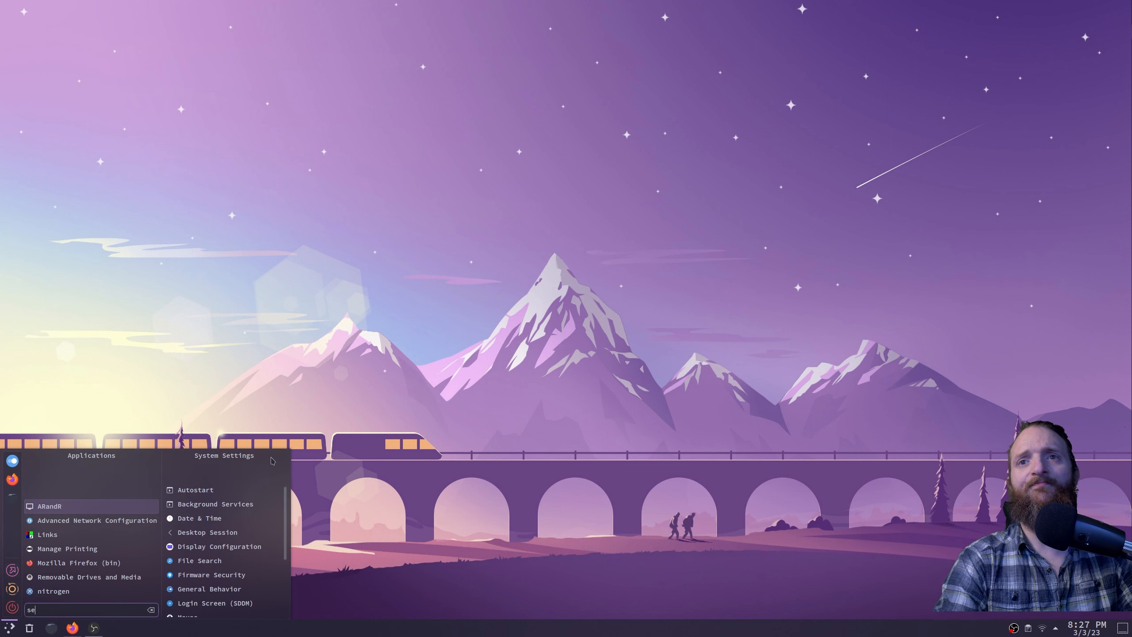
pyautogui.write('ttings')
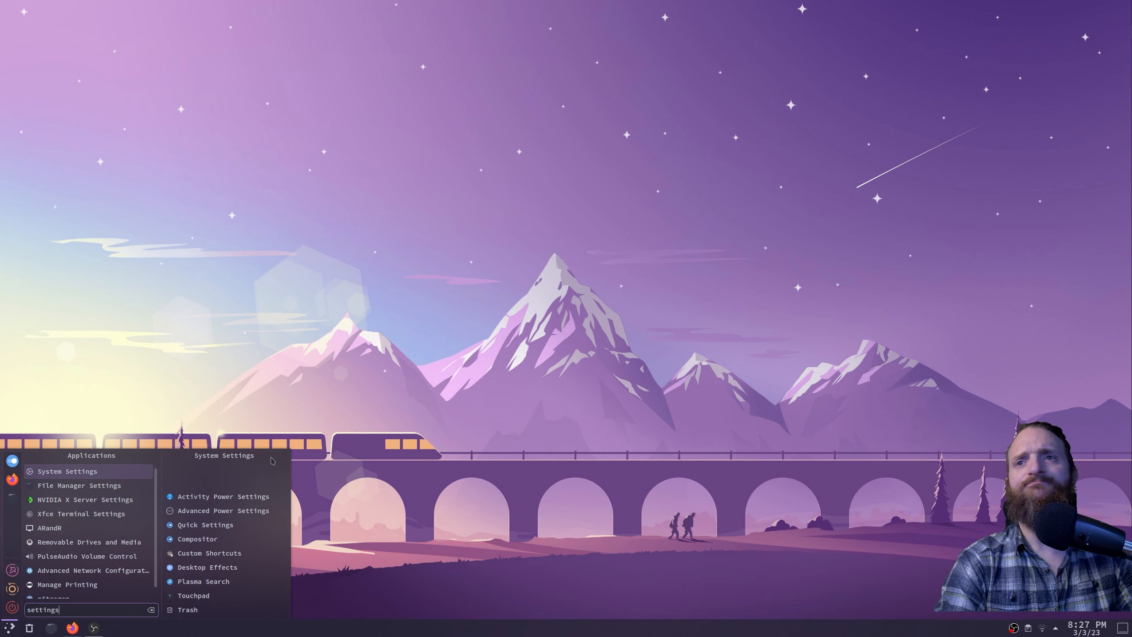
pyautogui.press('Return')
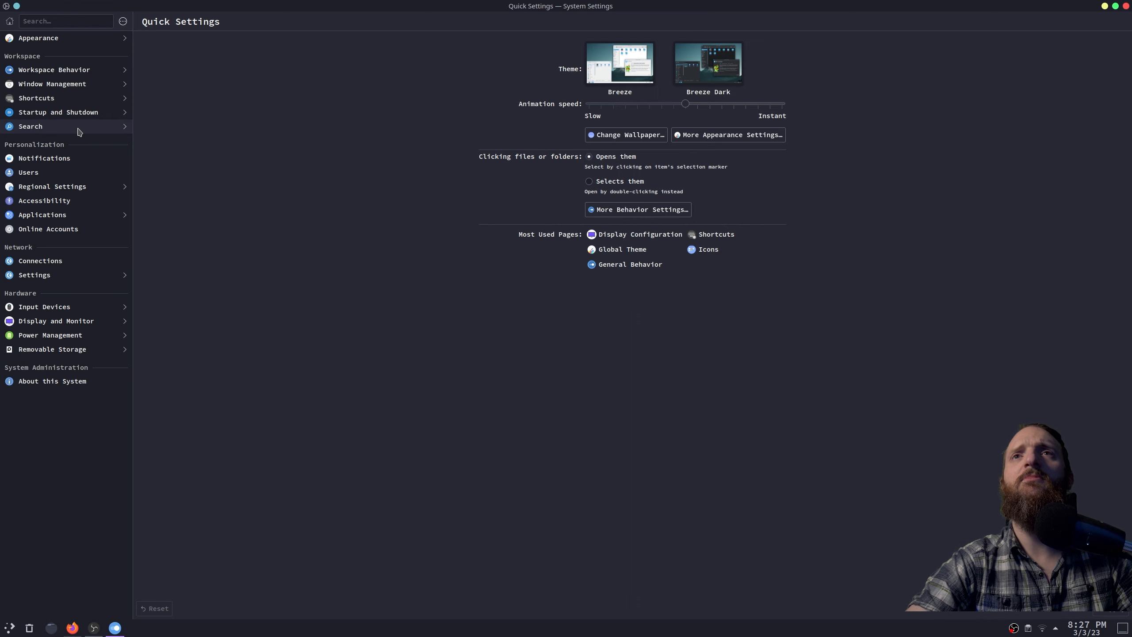
pyautogui.click(75, 97)
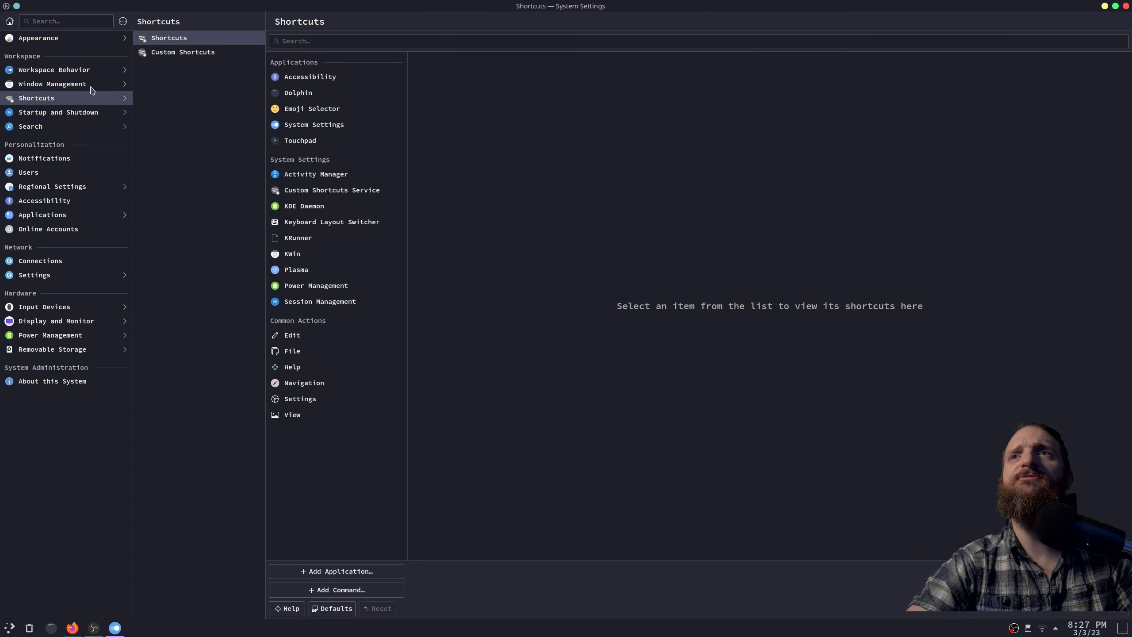
pyautogui.click(158, 54)
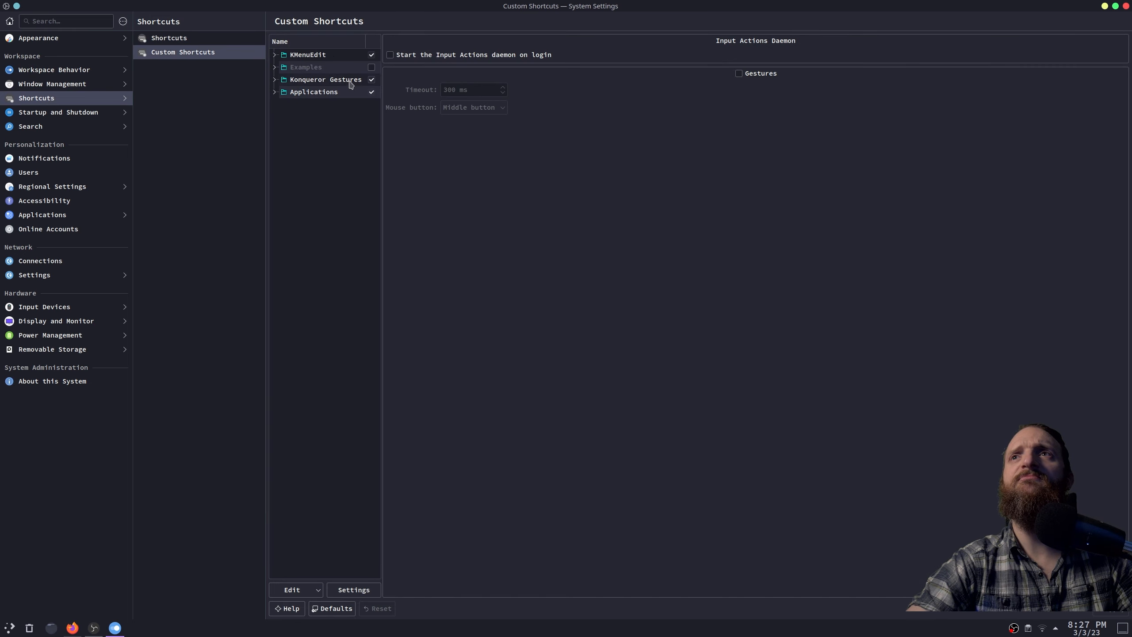
# - Add a Command/URL global shortcut named Dmenu to the Applications group
pyautogui.click(331, 94)
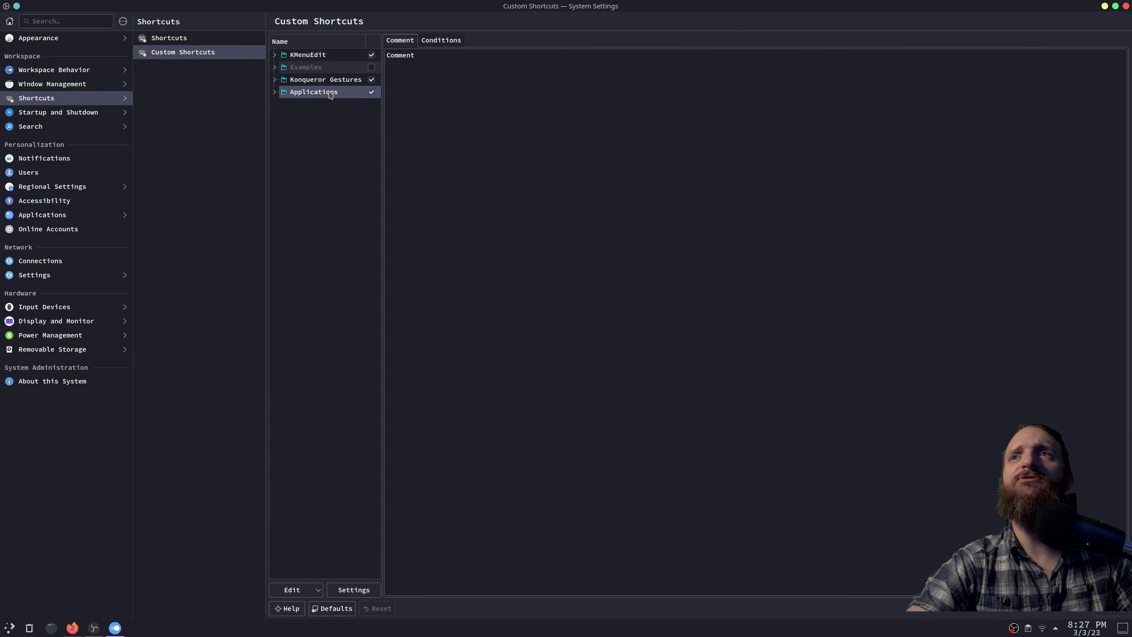
pyautogui.click(308, 128)
pyautogui.click(294, 92)
pyautogui.rightClick(294, 93)
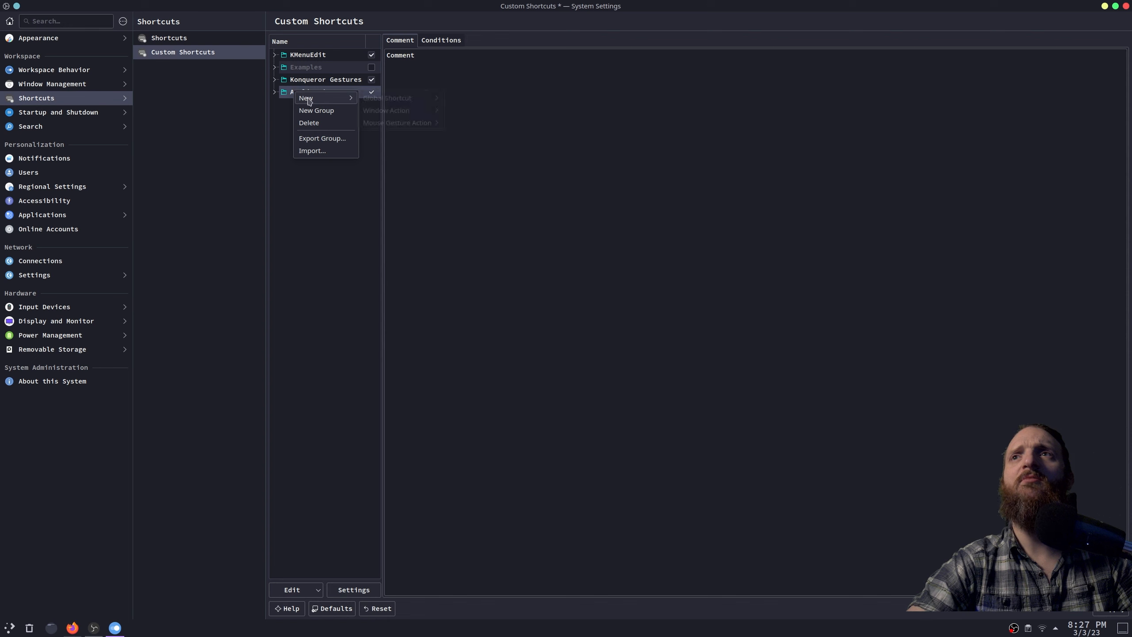
pyautogui.moveTo(325, 98)
pyautogui.moveTo(437, 101)
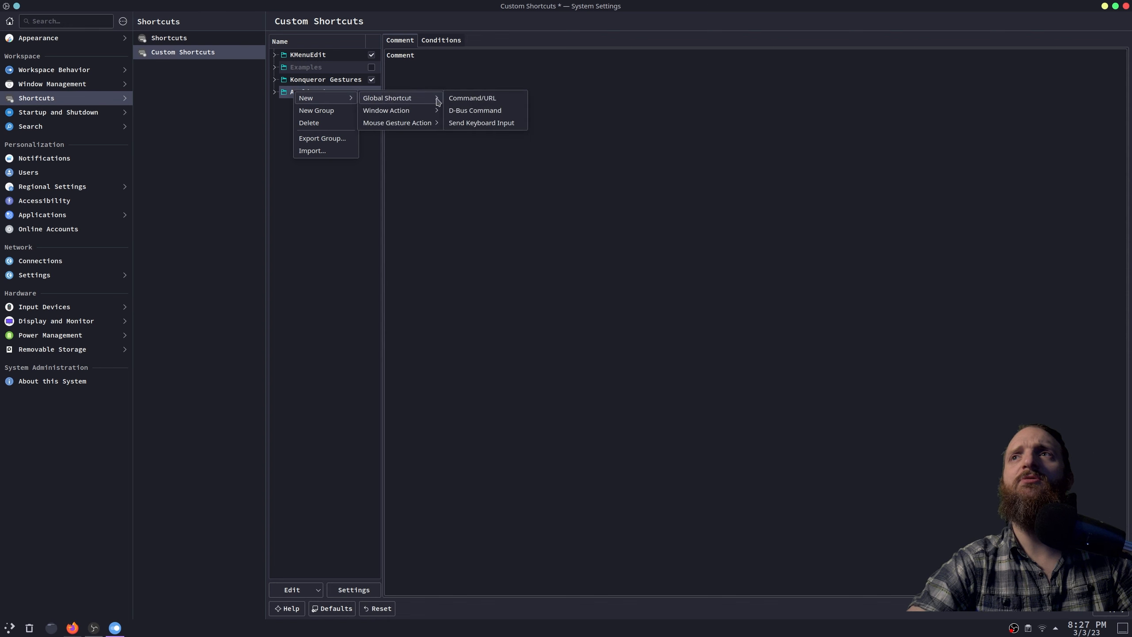
pyautogui.click(490, 103)
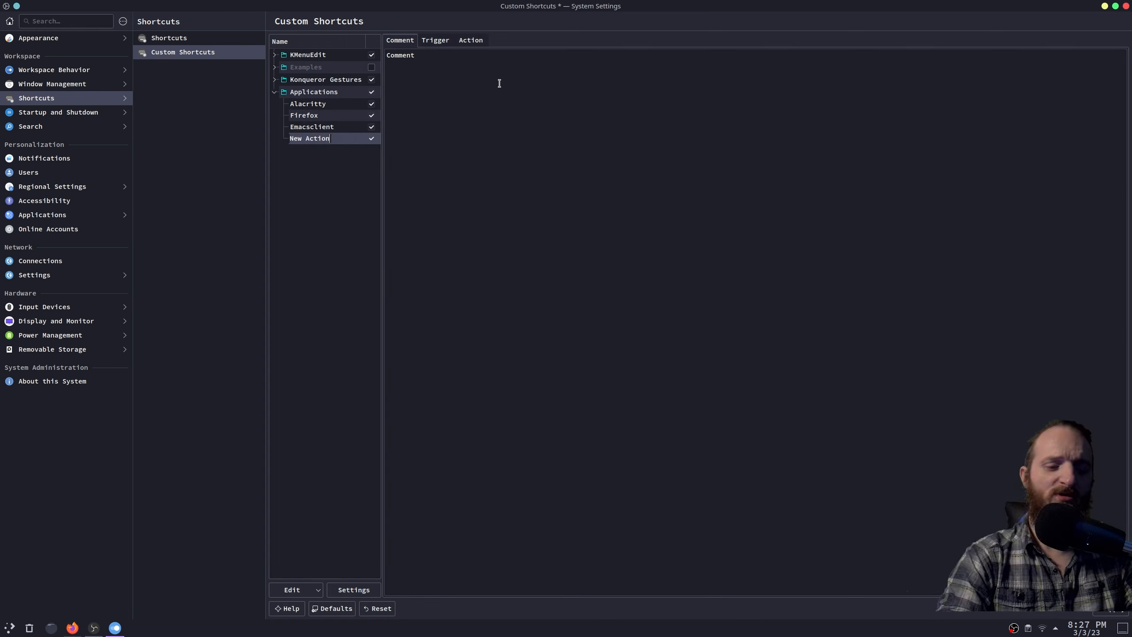
pyautogui.write('Dmenu')
pyautogui.press('Return')
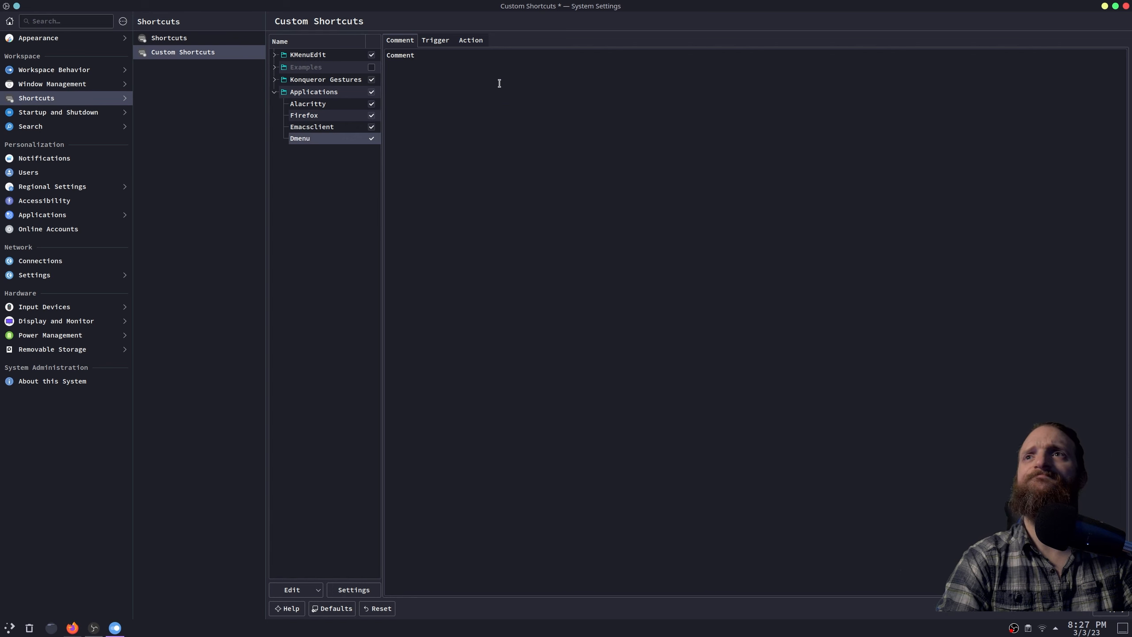
# - Replace the Dmenu shortcut's comment with "Run Launcher"
pyautogui.click(499, 83)
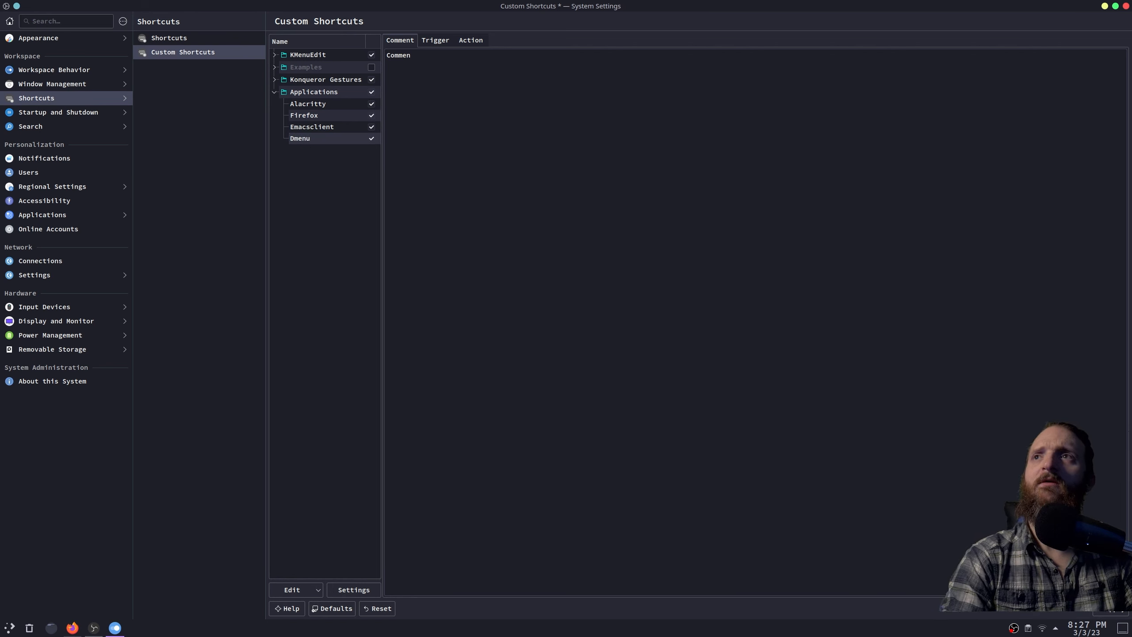
pyautogui.press('BackSpace')
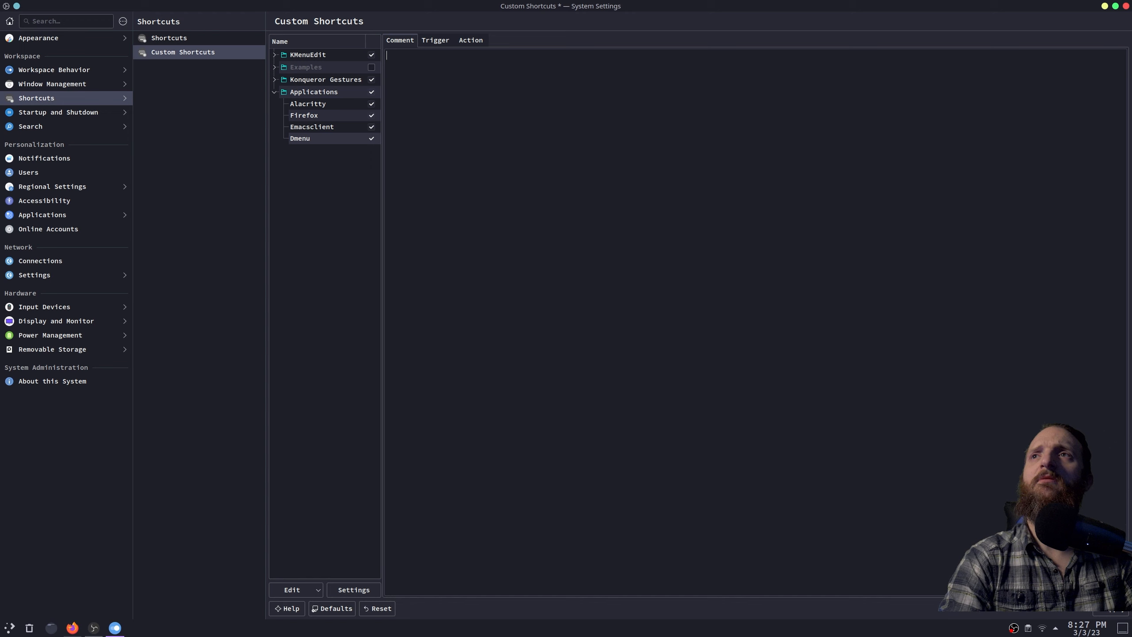
pyautogui.write('Run ')
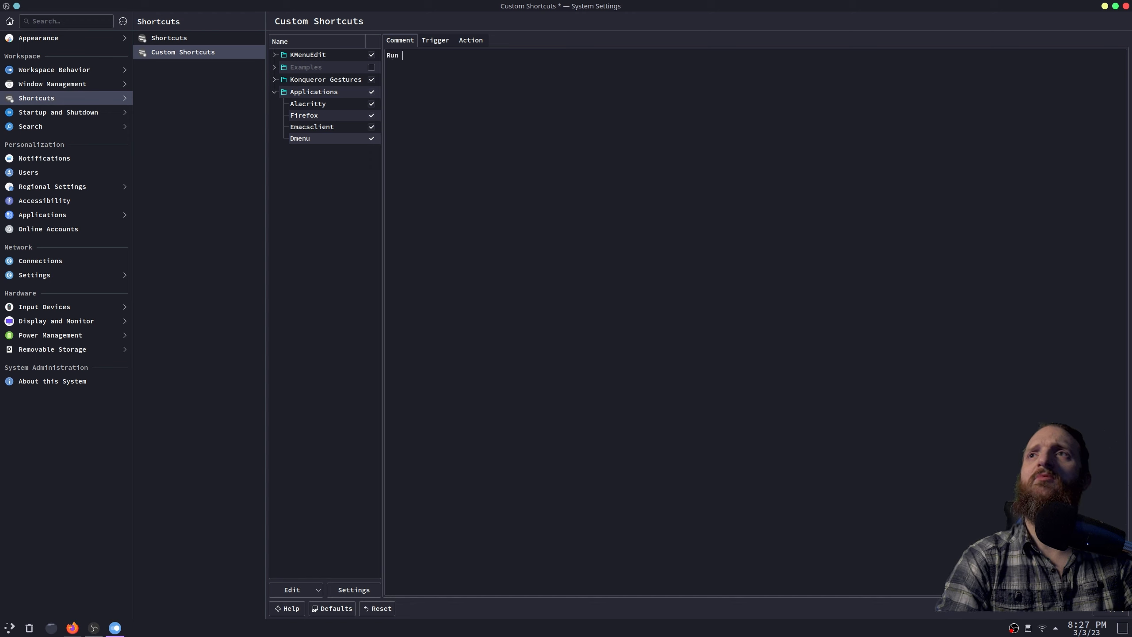
pyautogui.write('Launcher')
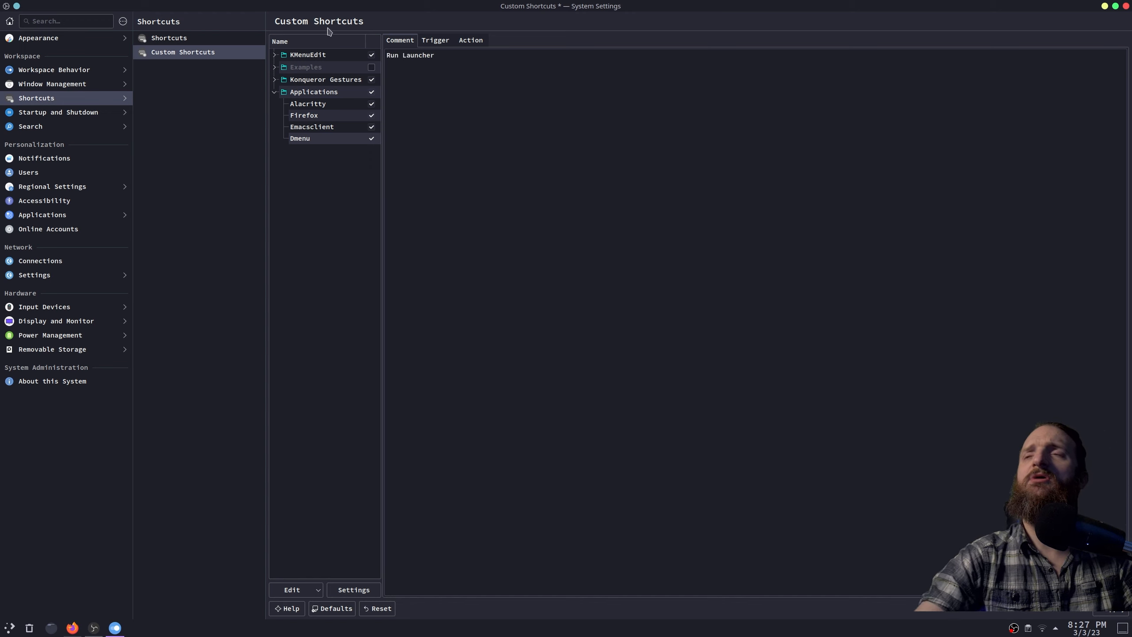
# - Assign Meta+P as the Dmenu shortcut's trigger, reassigning it from KDE Daemon's Switch Display action
pyautogui.click(439, 44)
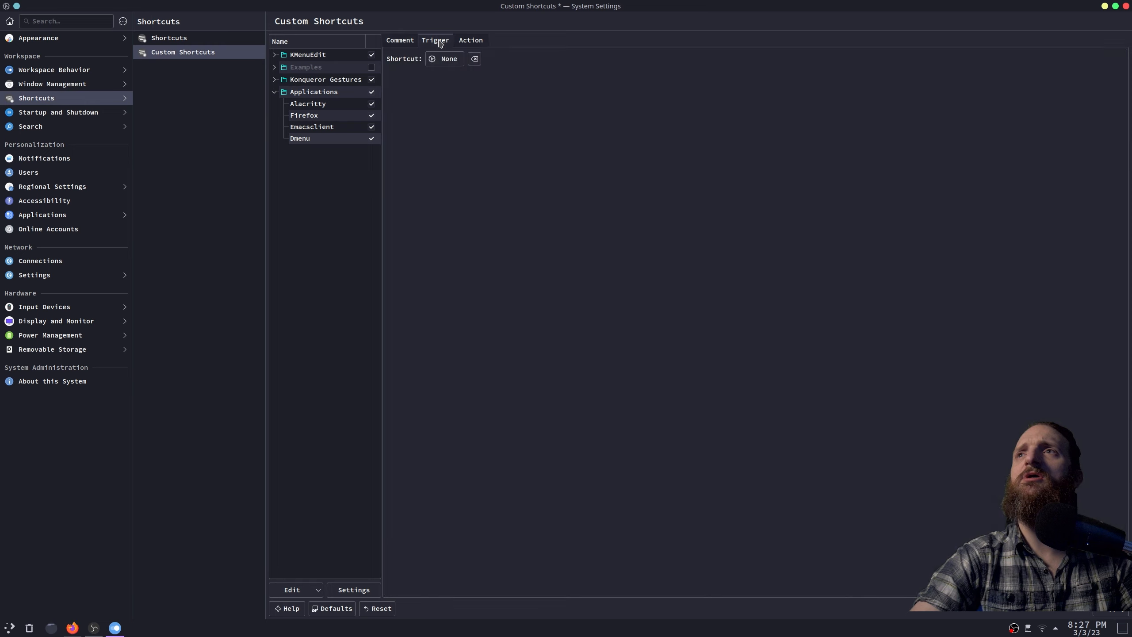
pyautogui.click(446, 62)
pyautogui.press('super+p')
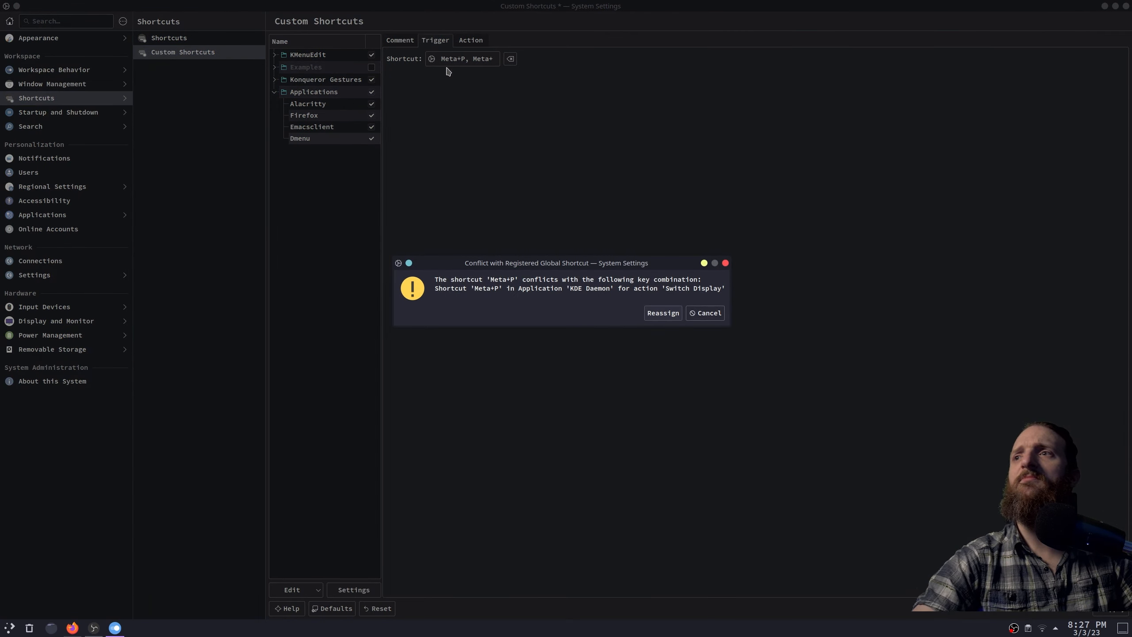
pyautogui.click(673, 314)
# - Set the Dmenu shortcut's command to /usr/bin/dmenu_run, then apply the changes and close System Settings
pyautogui.click(480, 42)
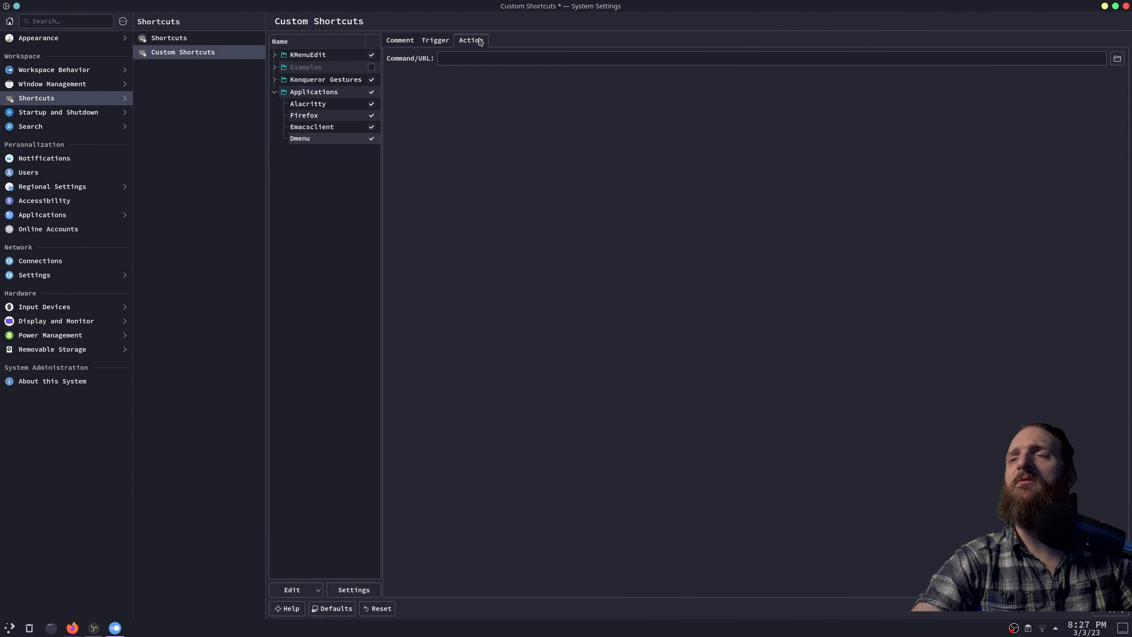
pyautogui.click(485, 59)
pyautogui.write('dmenu')
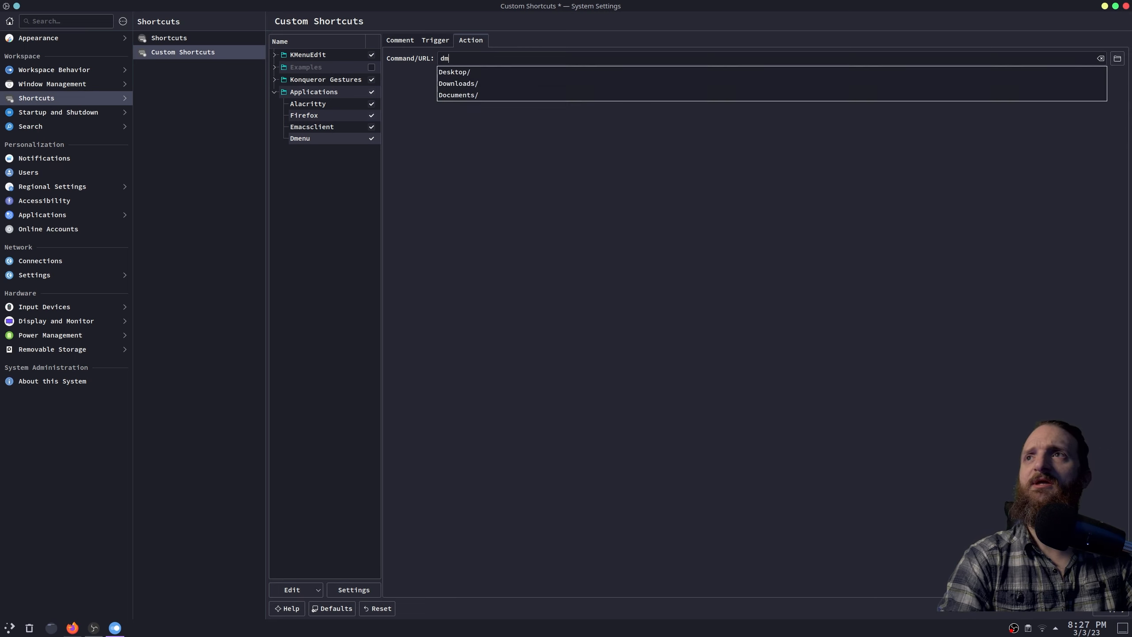
pyautogui.press('BackSpace')
pyautogui.press('BackSpace')
pyautogui.press('BackSpace')
pyautogui.press('BackSpace')
pyautogui.press('BackSpace')
pyautogui.write('/')
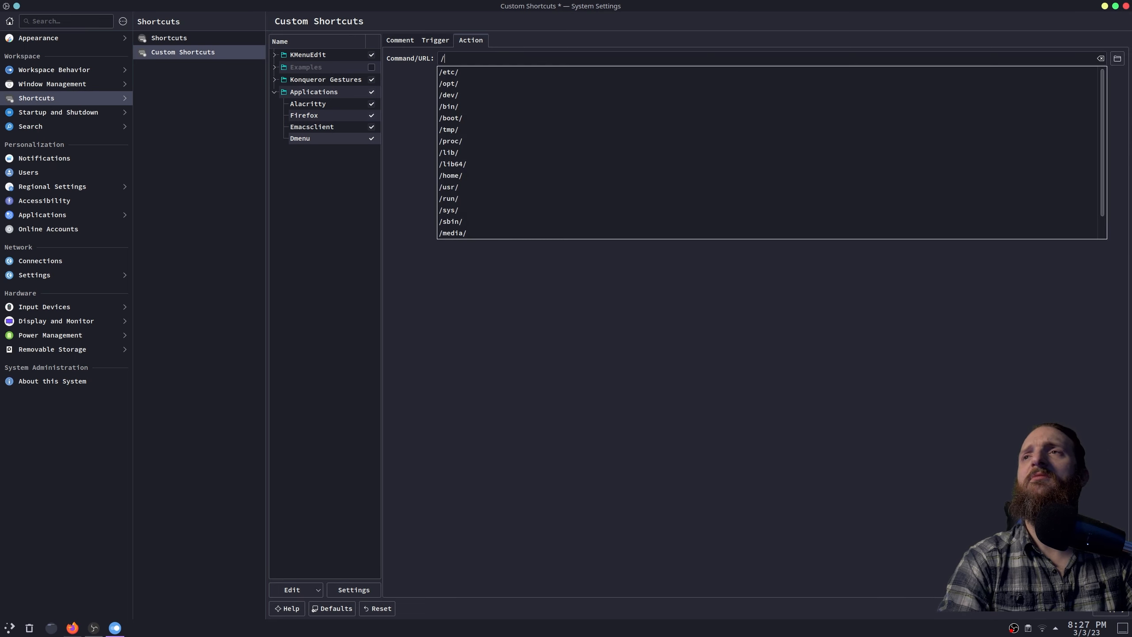
pyautogui.write('usr/bin/de')
pyautogui.press('BackSpace')
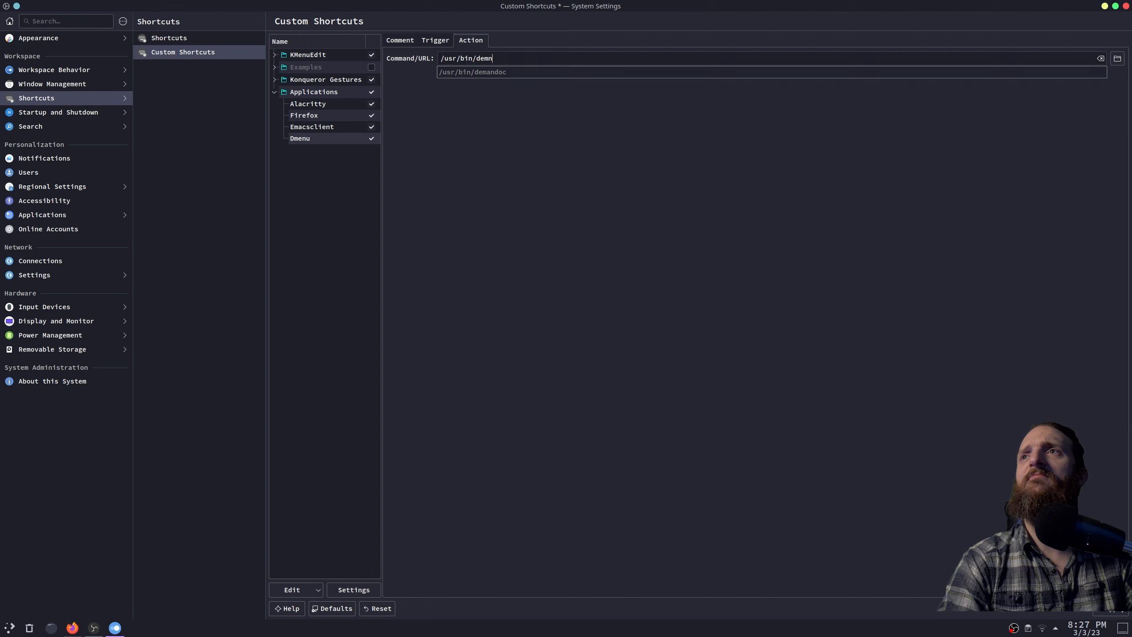
pyautogui.write('me')
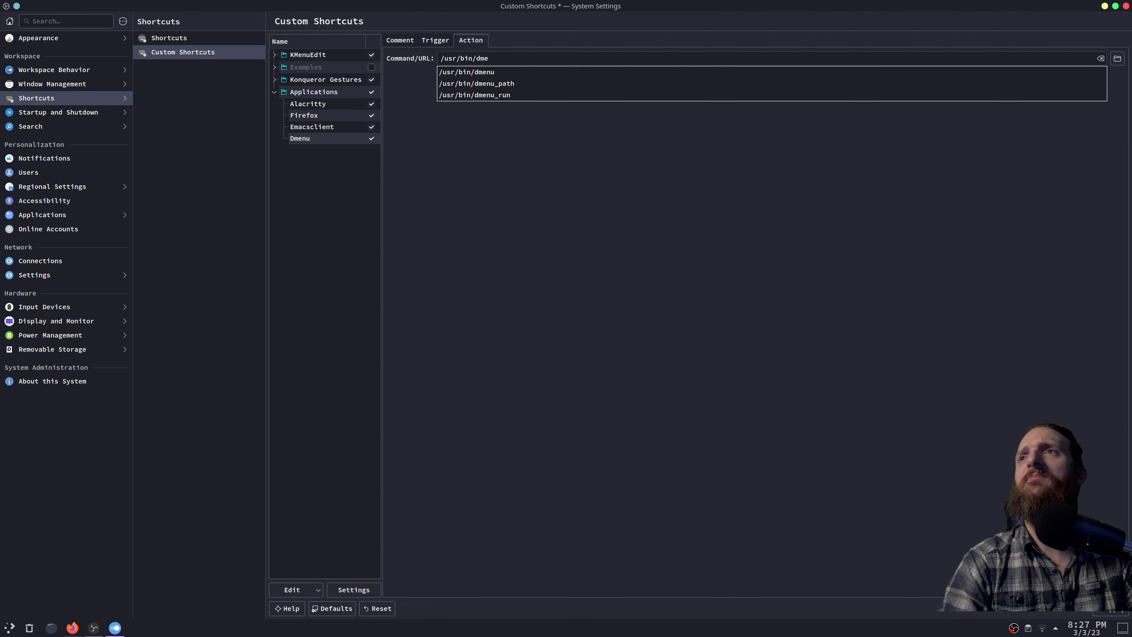
pyautogui.press('Down')
pyautogui.press('Down')
pyautogui.press('Down')
pyautogui.press('Return')
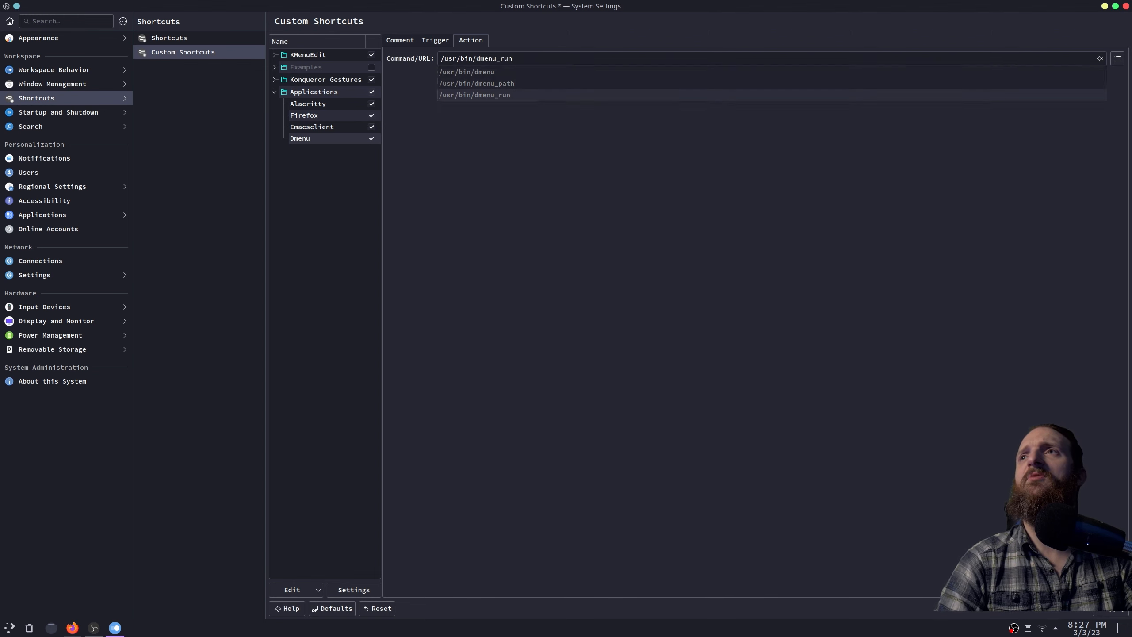
pyautogui.click(1105, 614)
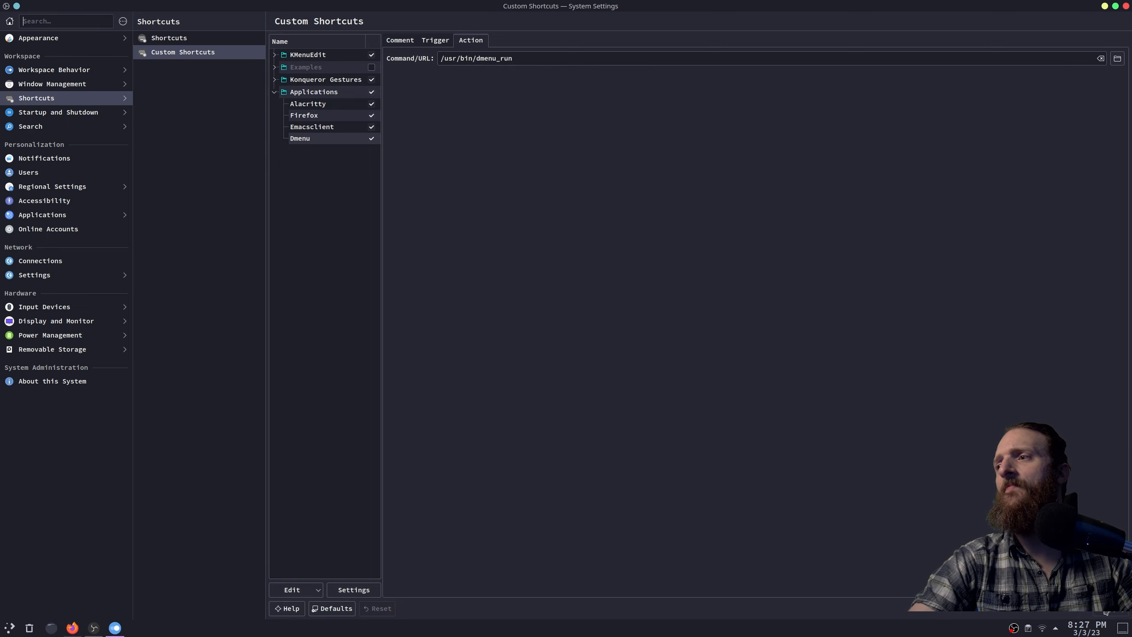
pyautogui.click(1125, 7)
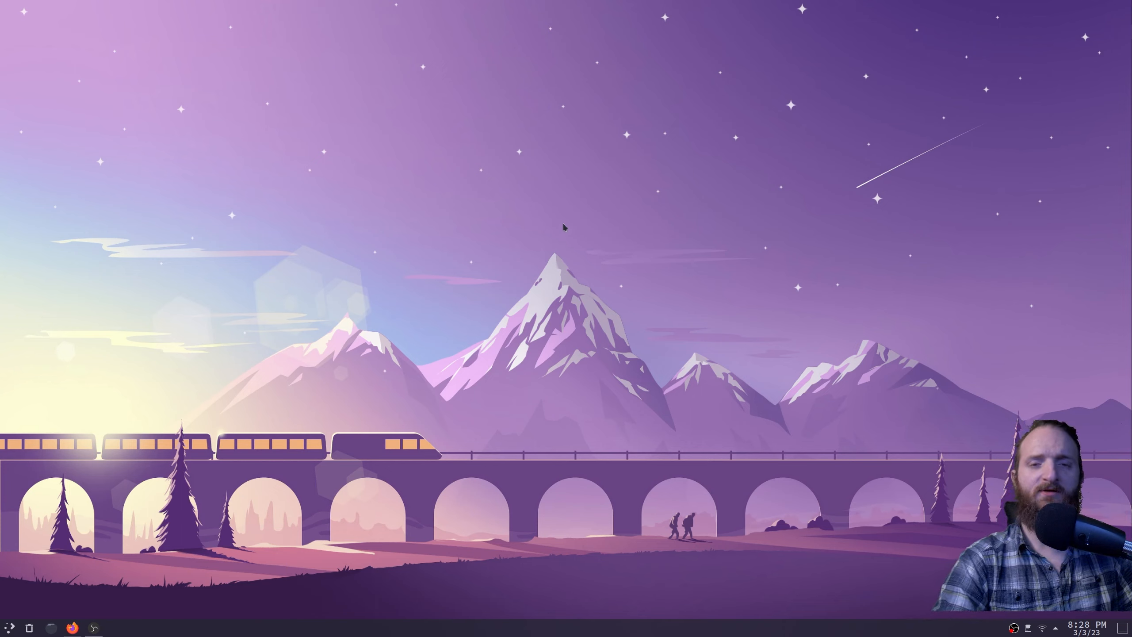
# - Test the custom Dmenu shortcut from the desktop, dismissing the launcher without running a command
pyautogui.press('super+d')
pyautogui.press('Escape')
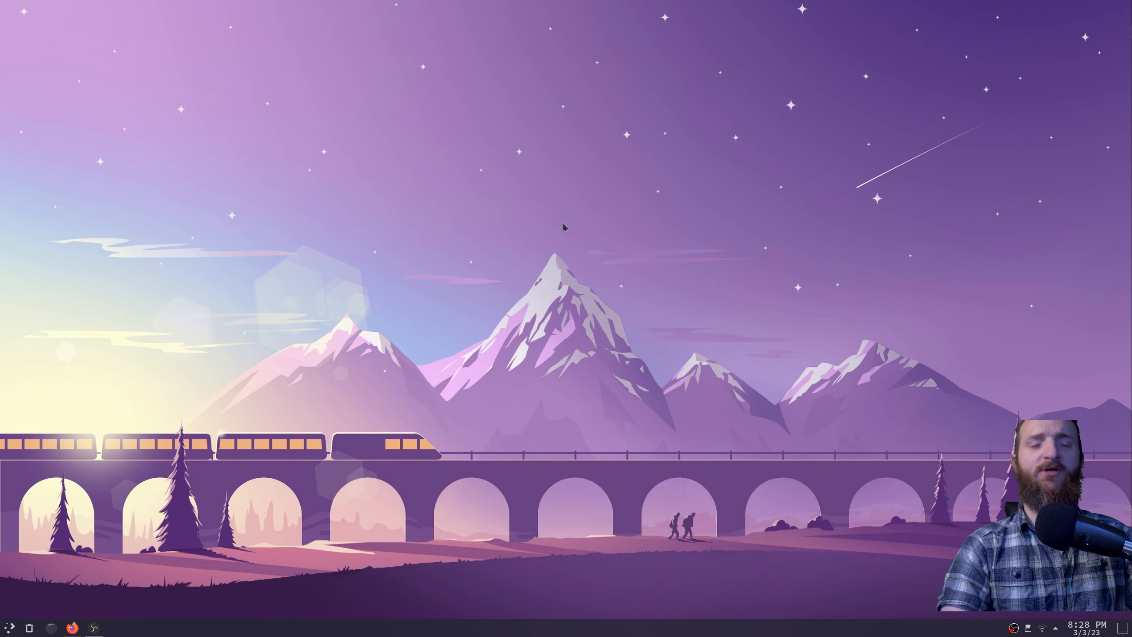
pyautogui.press('super+d')
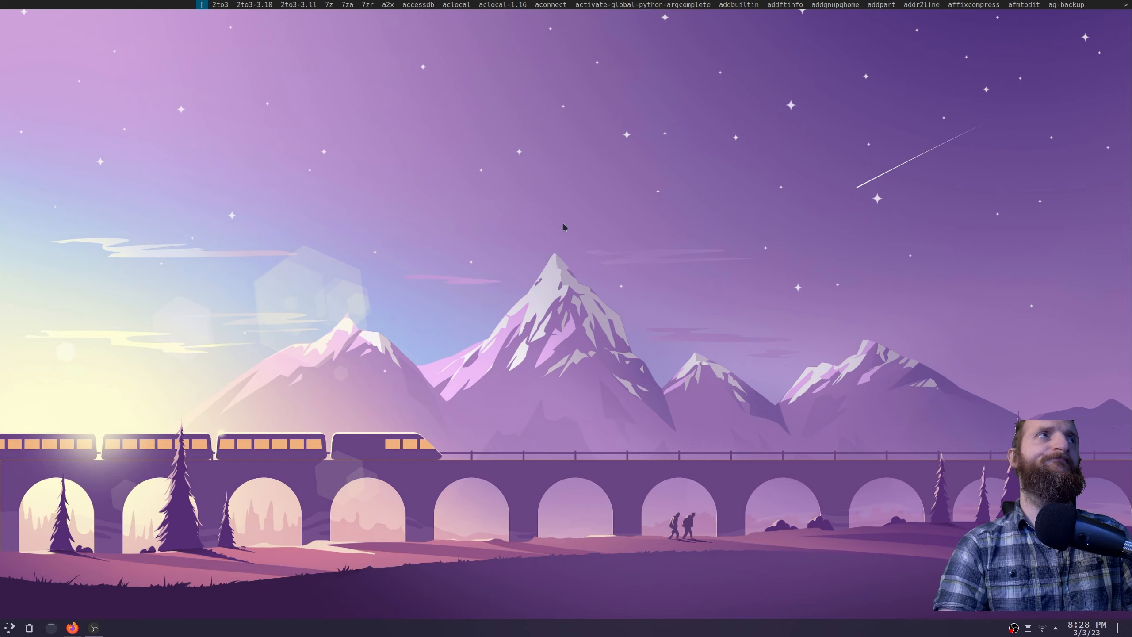
pyautogui.press('Escape')
# - Test opening the Application Menu by keyboard, dismissing it without choosing an entry
pyautogui.press('super')
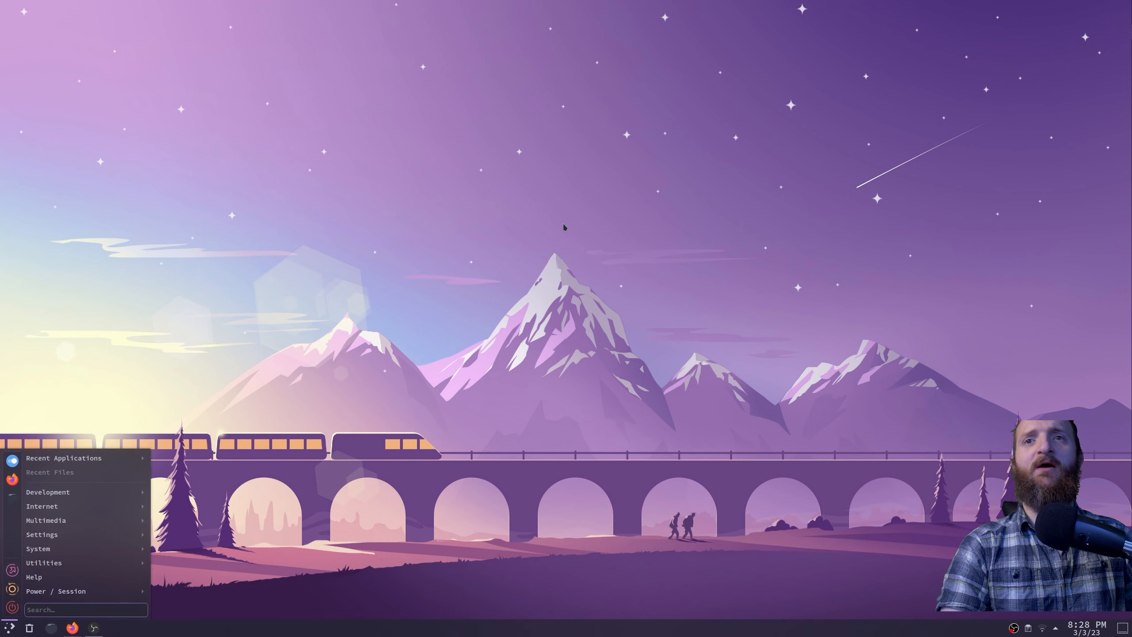
pyautogui.press('Escape')
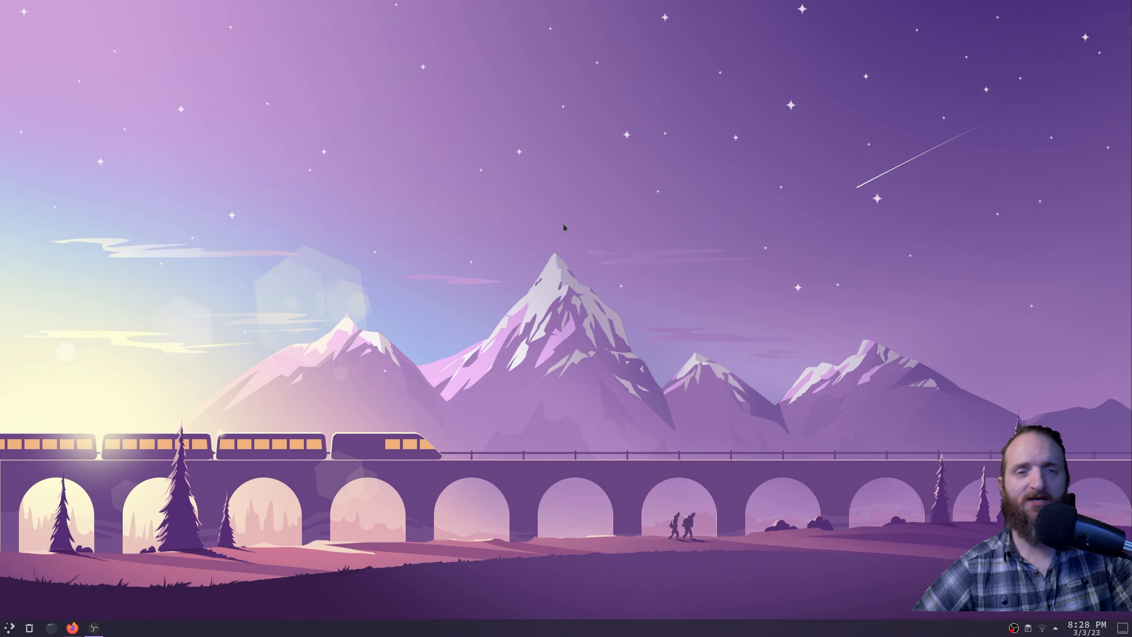
pyautogui.press('super')
pyautogui.press('Escape')
# - Test the terminal's keyboard shortcut and close the terminal with the exit command
pyautogui.hotkey('ctrl', 'alt', 't')
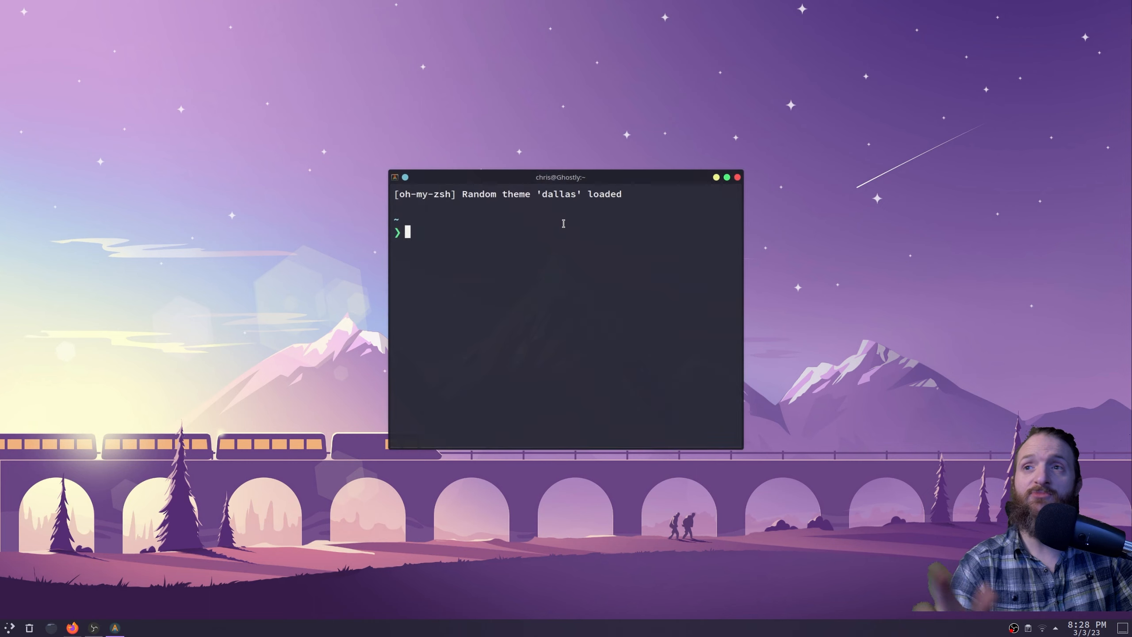
pyautogui.write('exit')
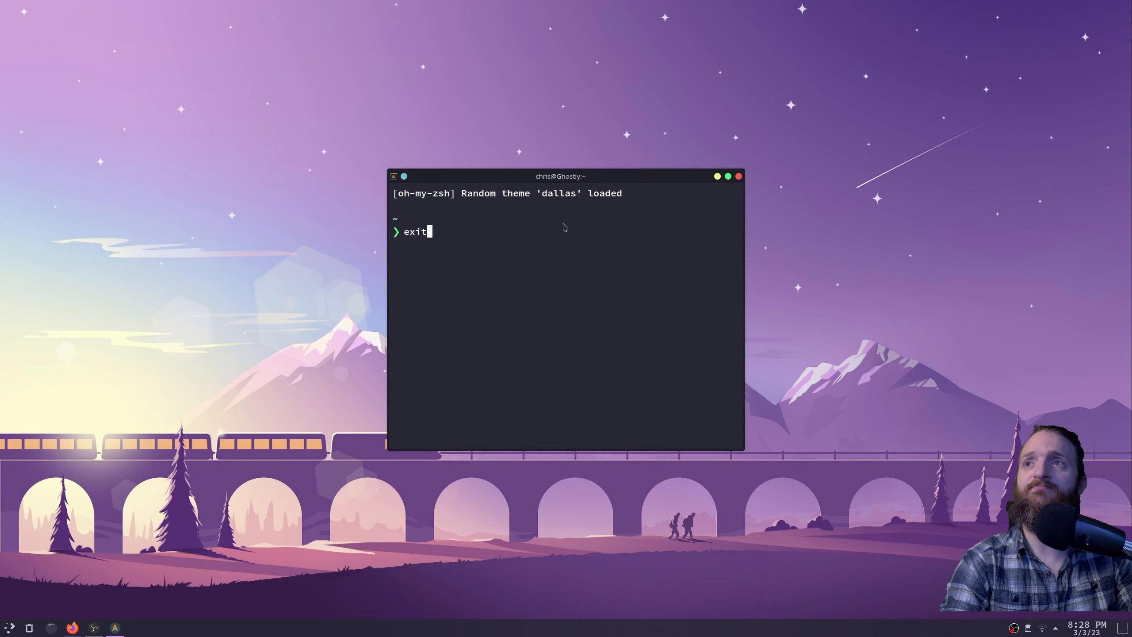
pyautogui.press('Return')
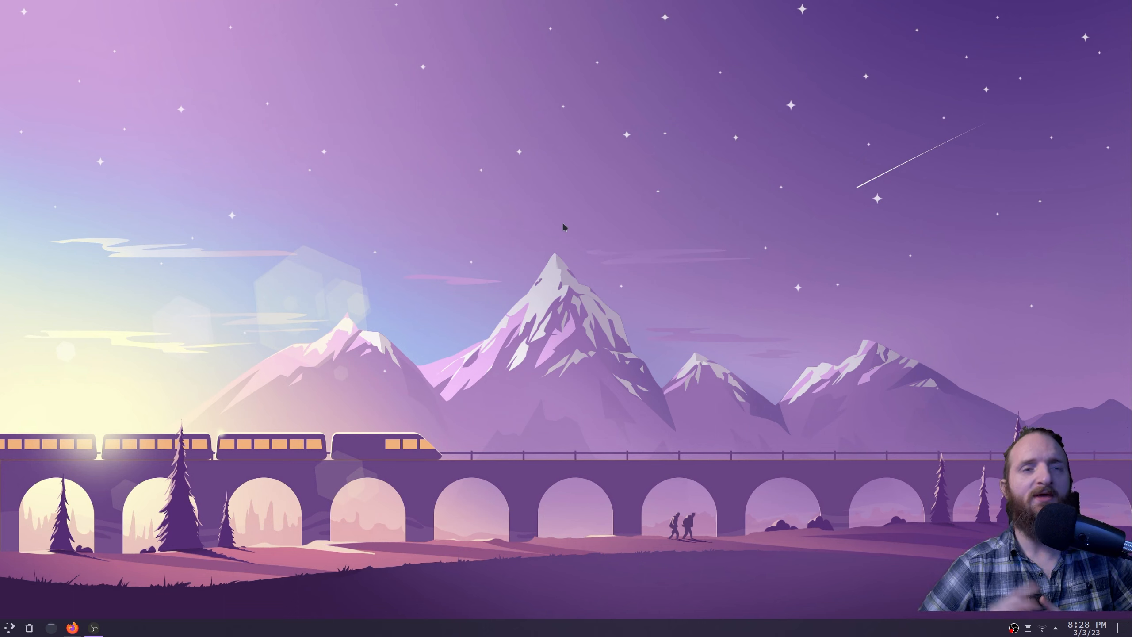
# - Bring up the Dmenu launcher once more over the empty desktop and dismiss it
pyautogui.moveTo(739, 303); pyautogui.dragTo(411, 394)
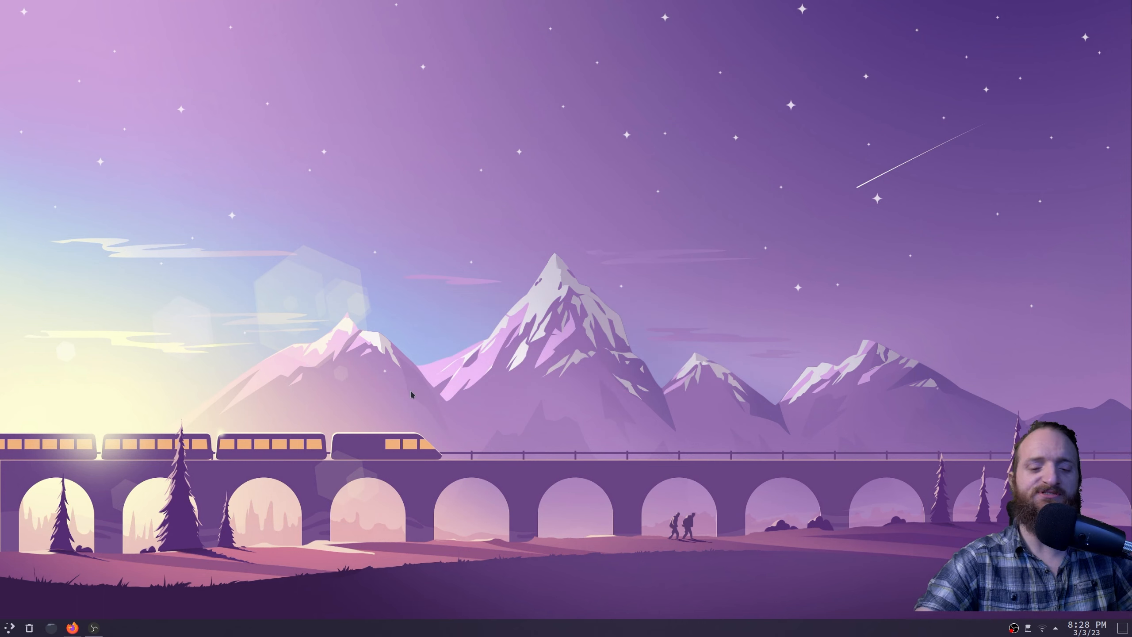
pyautogui.press('super+d')
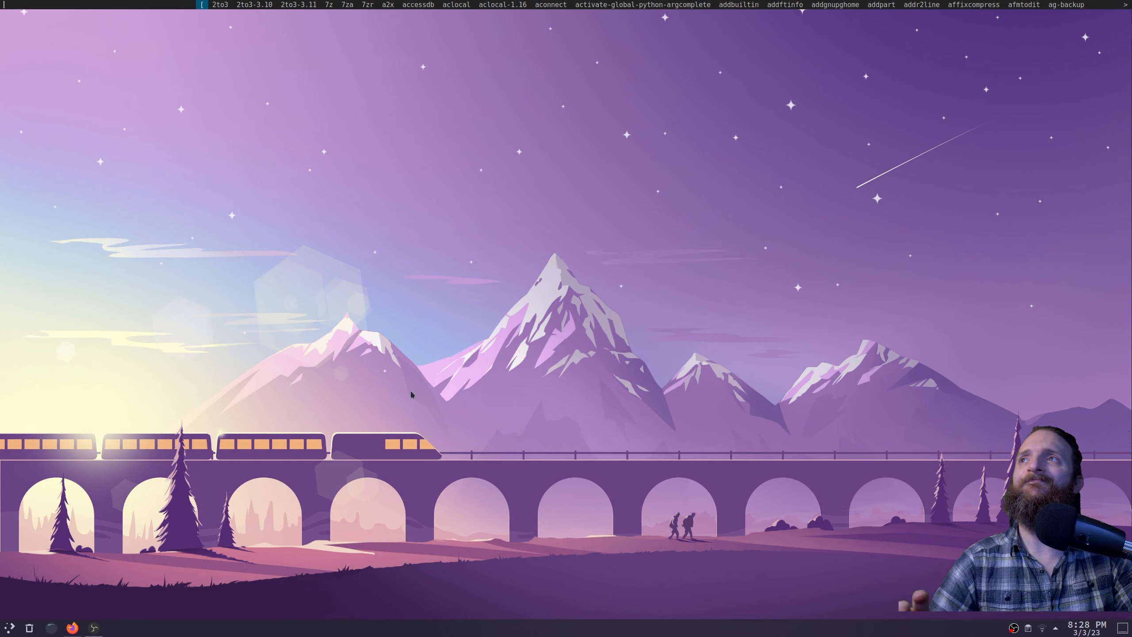
pyautogui.press('Escape')
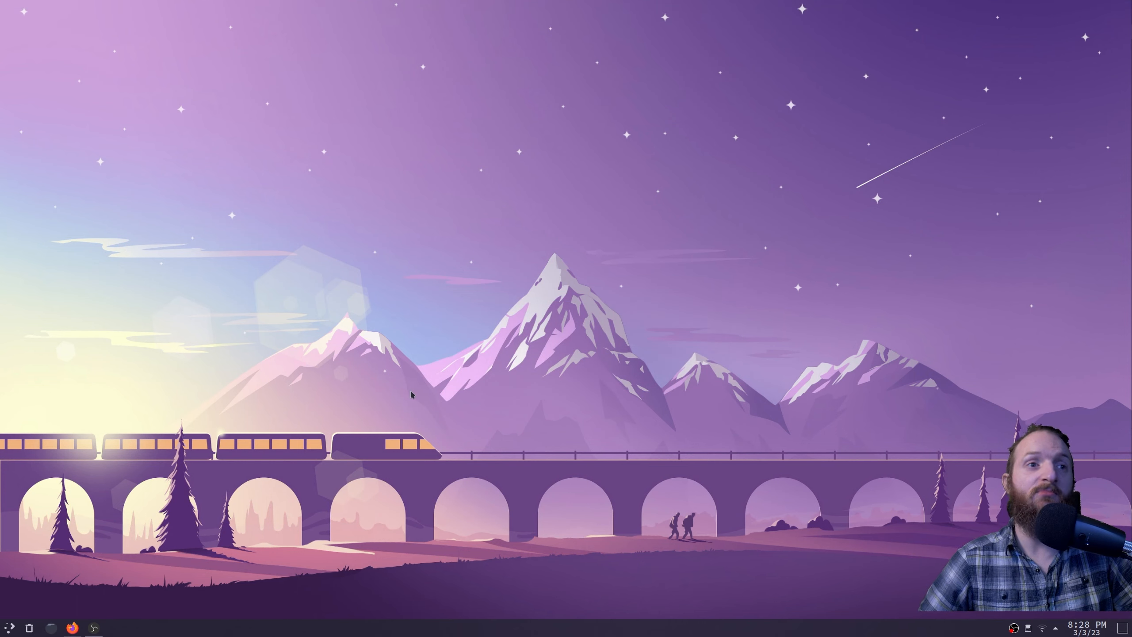